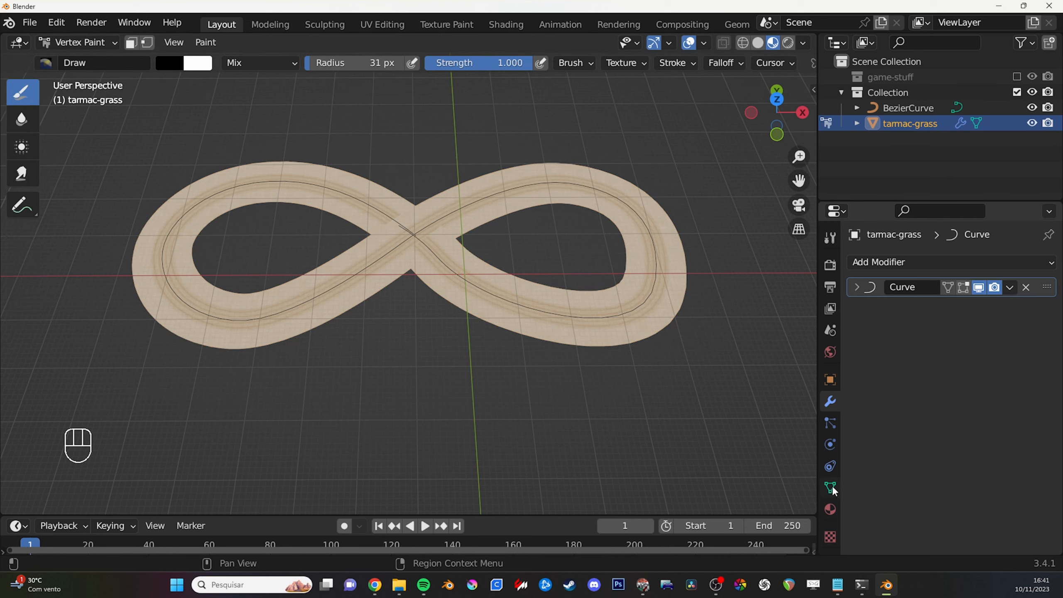
Vertex-paint a black test patch across the outer right bend in solid shading, then return the viewport to material preview.
left_click(830, 487)
scroll(960, 327, "down", 3)
scroll(961, 326, "down", 2)
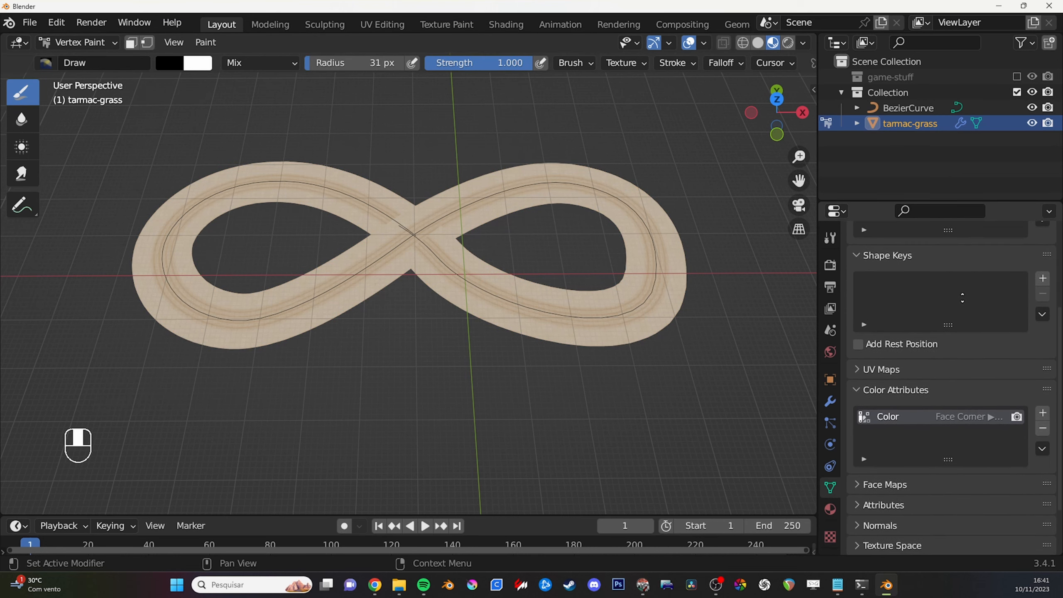
key("z")
mouse_move(645, 256)
left_mouse_down()
mouse_move(644, 276)
mouse_move(705, 297)
left_mouse_up()
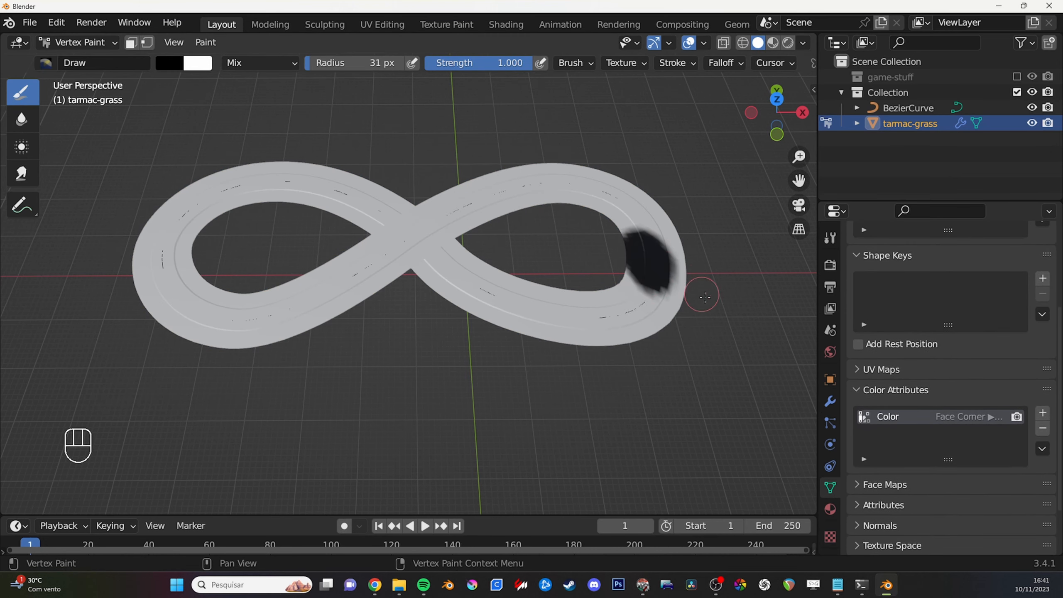
key("z")
left_click(710, 333)
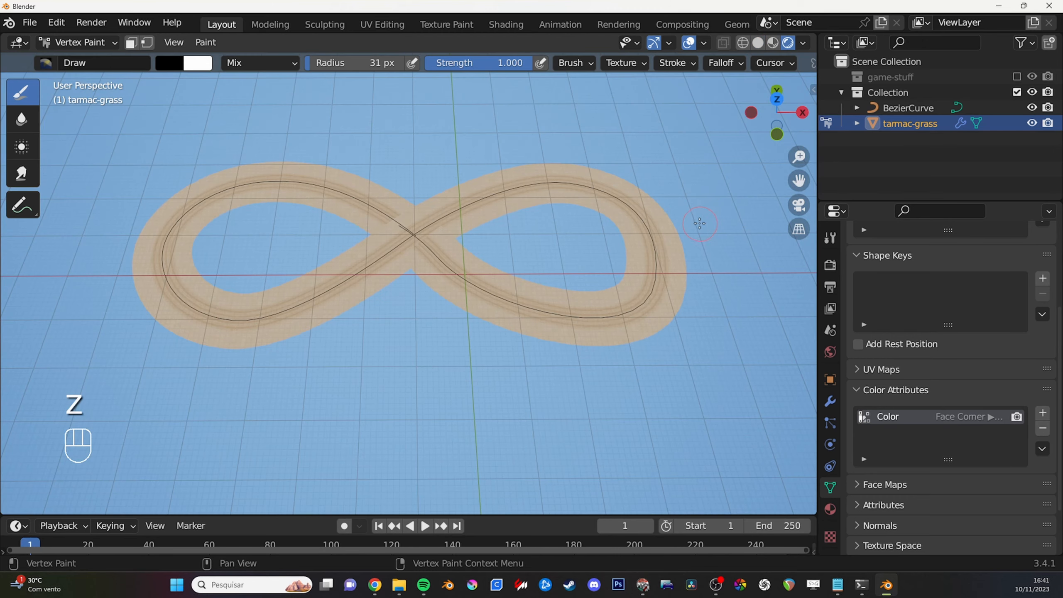
key("z")
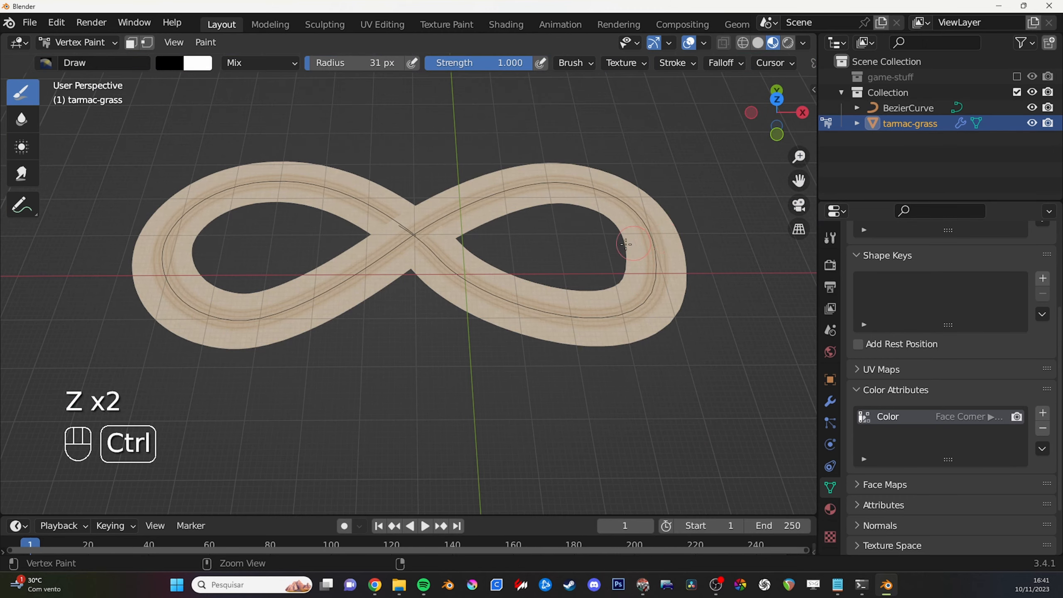
Add an Attribute node for the Color attribute to the tarmac-grass material and place it below the RBR Shader node.
key("ctrl+Tab")
left_click(507, 23)
scroll(666, 392, "down", 2)
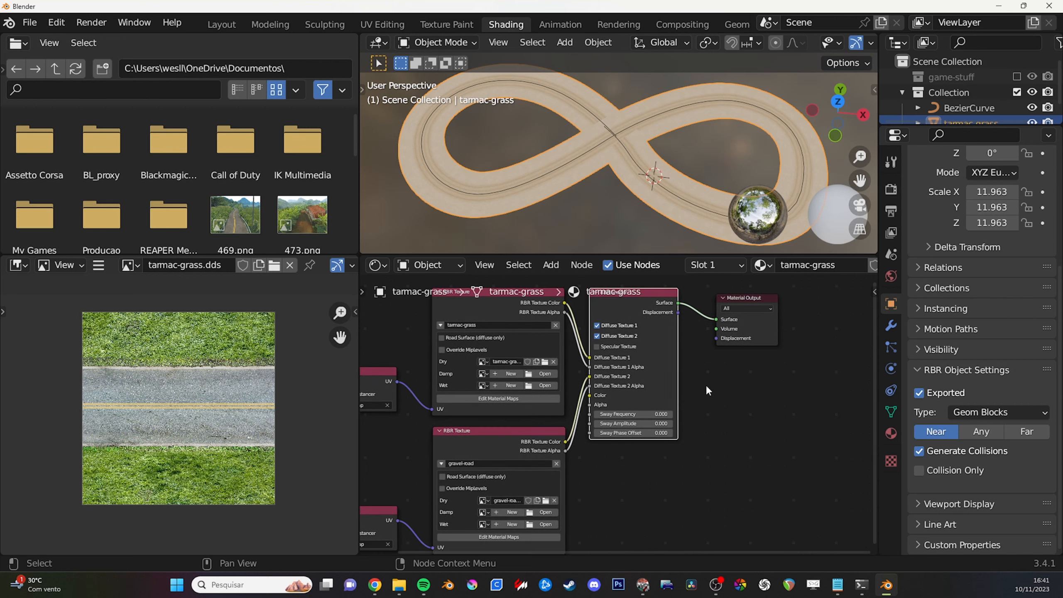
key("shift+a")
mouse_move(661, 451)
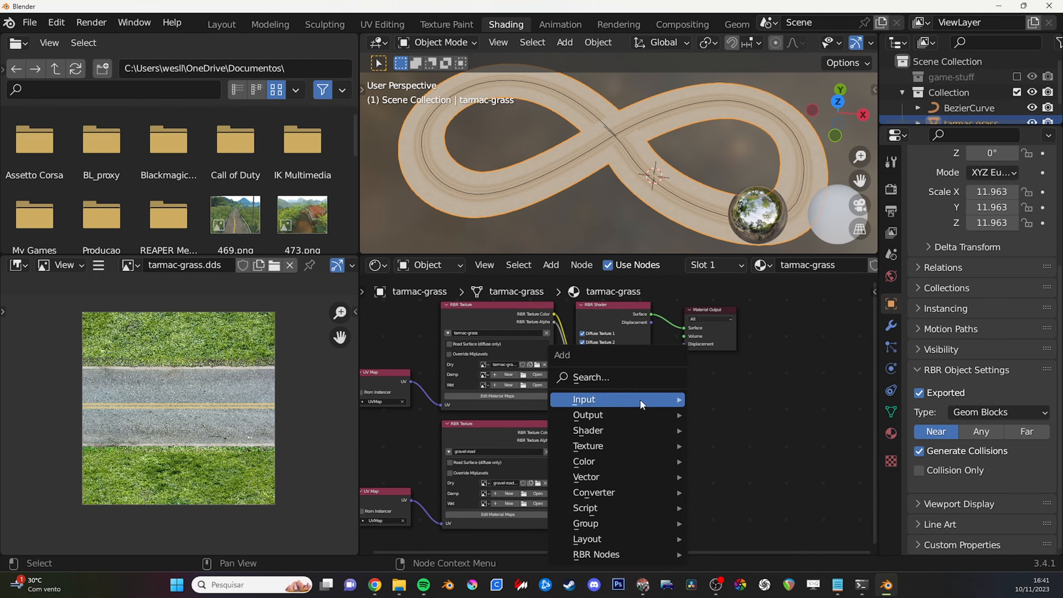
mouse_move(659, 402)
mouse_move(751, 79)
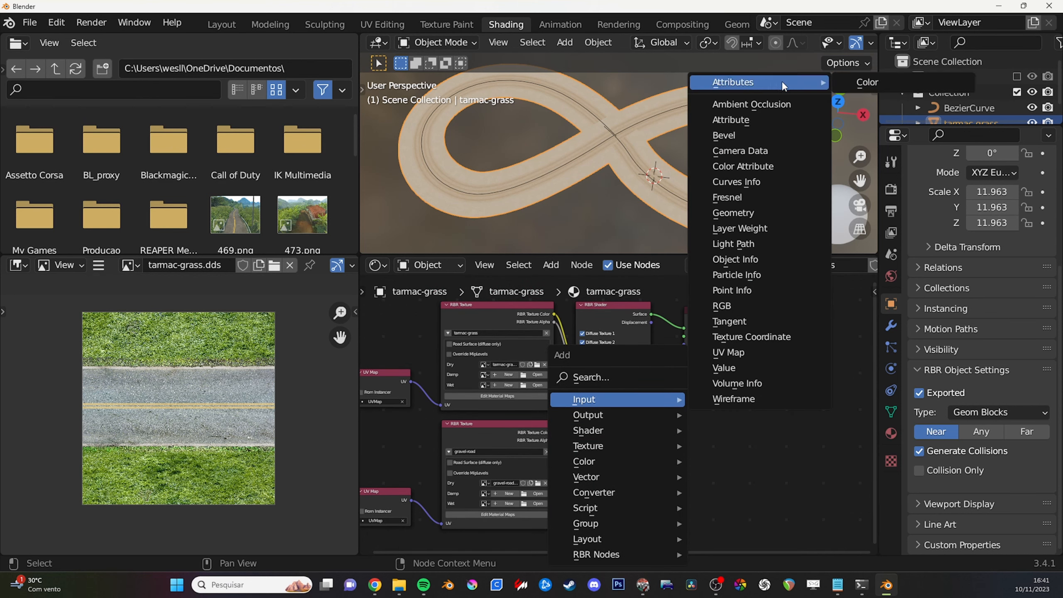
left_click(869, 83)
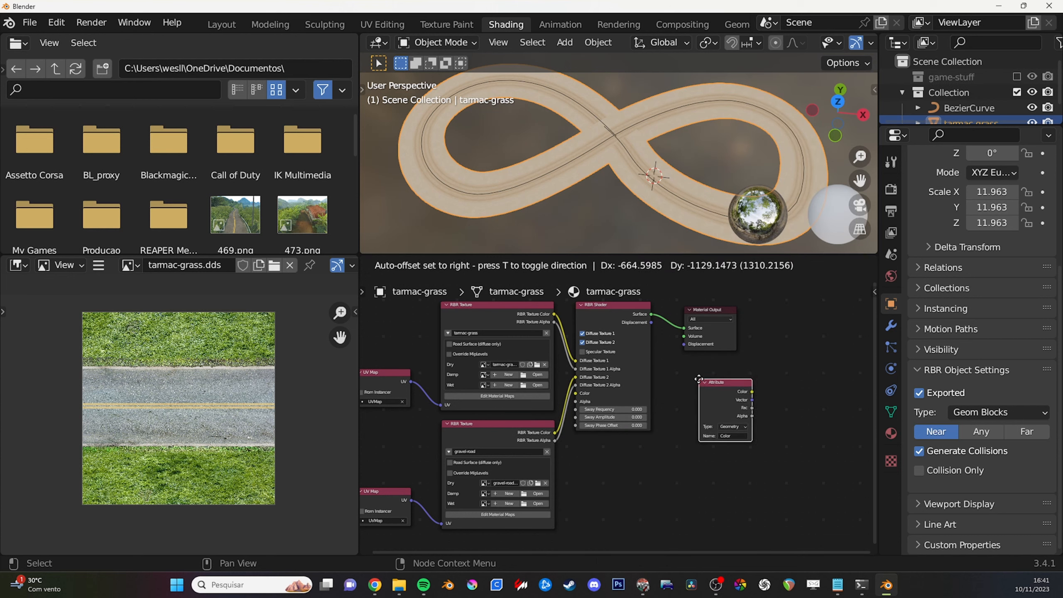
left_click(586, 447)
Name the mesh's color attribute Blend and set the Attribute node's name to Blend.
left_click(891, 412)
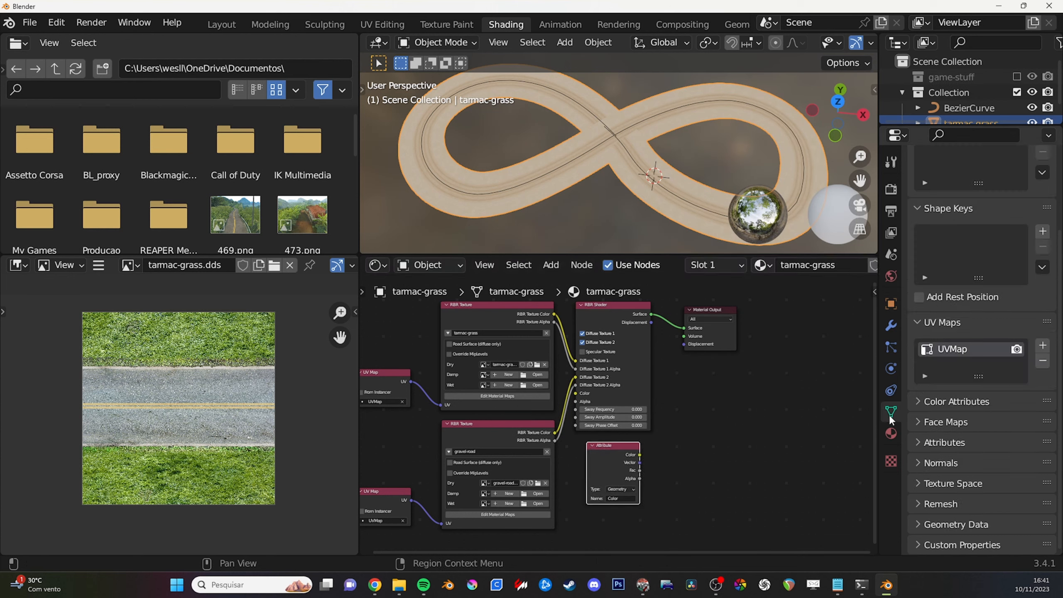
left_click(918, 440)
scroll(938, 444, "down", 1)
double_click(939, 446)
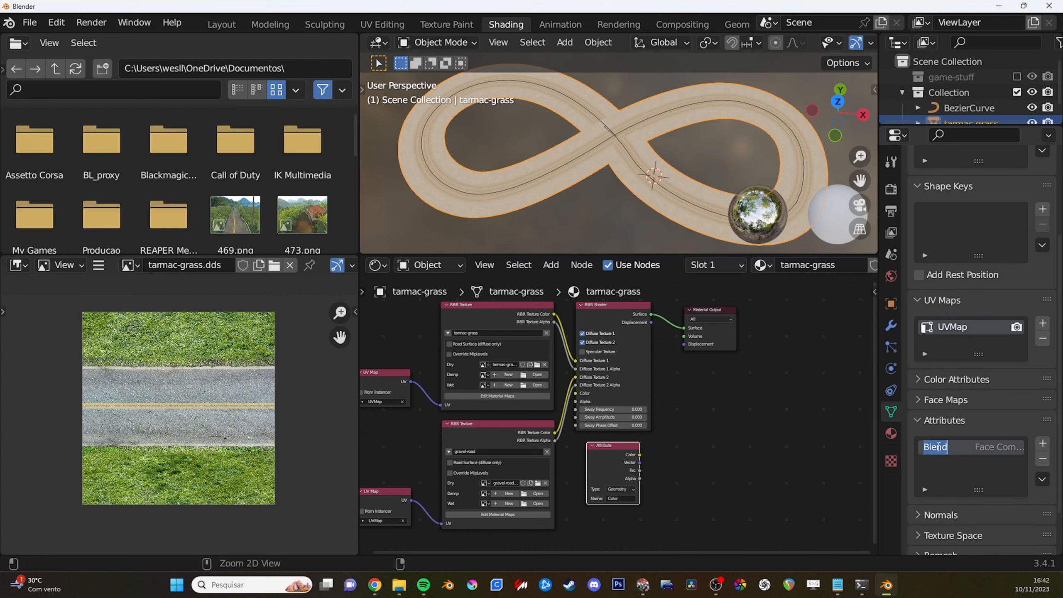
key("Return")
type("Blend")
key("Return")
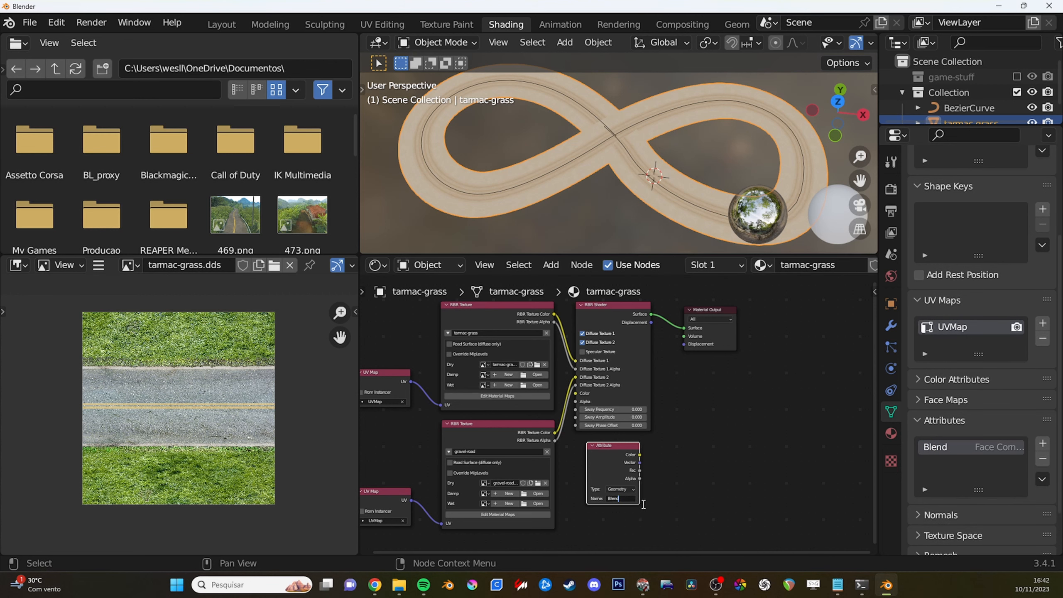
Connect the Attribute node's Color output to the RBR Shader's Alpha input.
scroll(660, 470, "up", 1)
left_click_drag(659, 469, 586, 398)
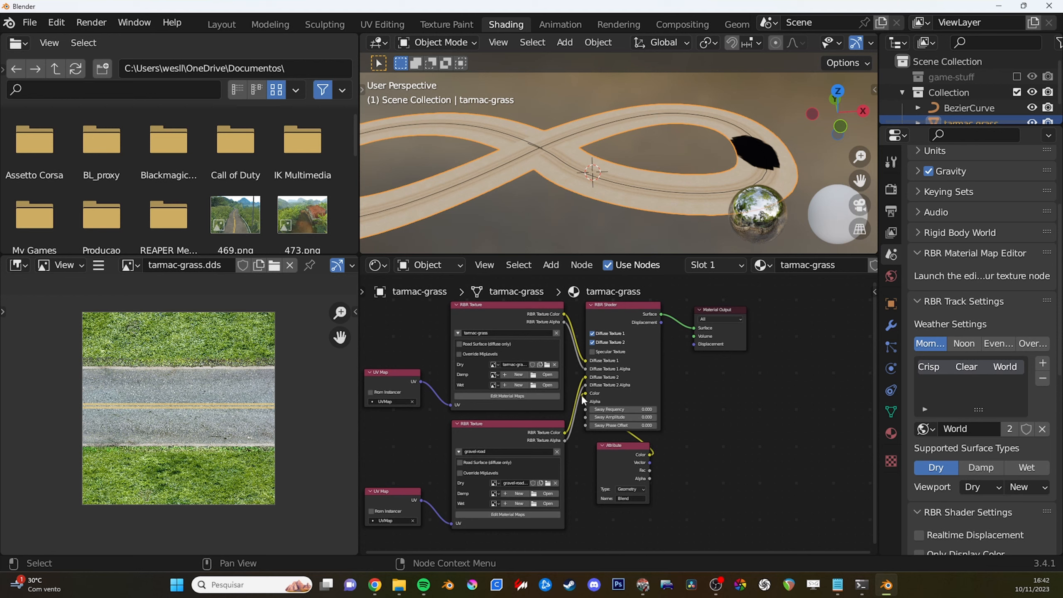
left_click_drag(585, 394, 585, 401)
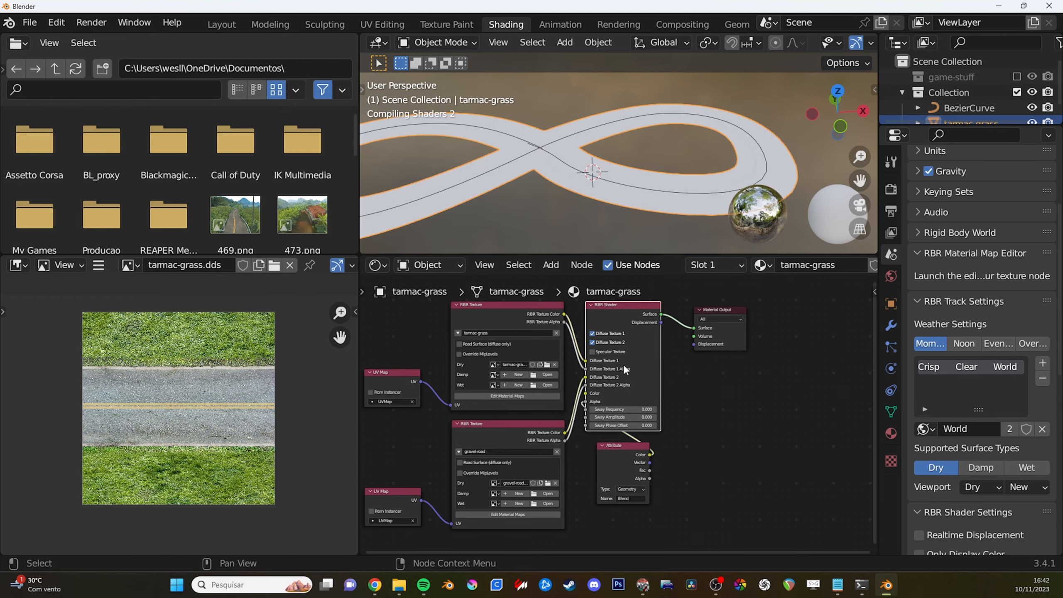
In the Layout workspace, vertex-paint the track's right bend black with a brush radius of 68 px.
left_click(222, 24)
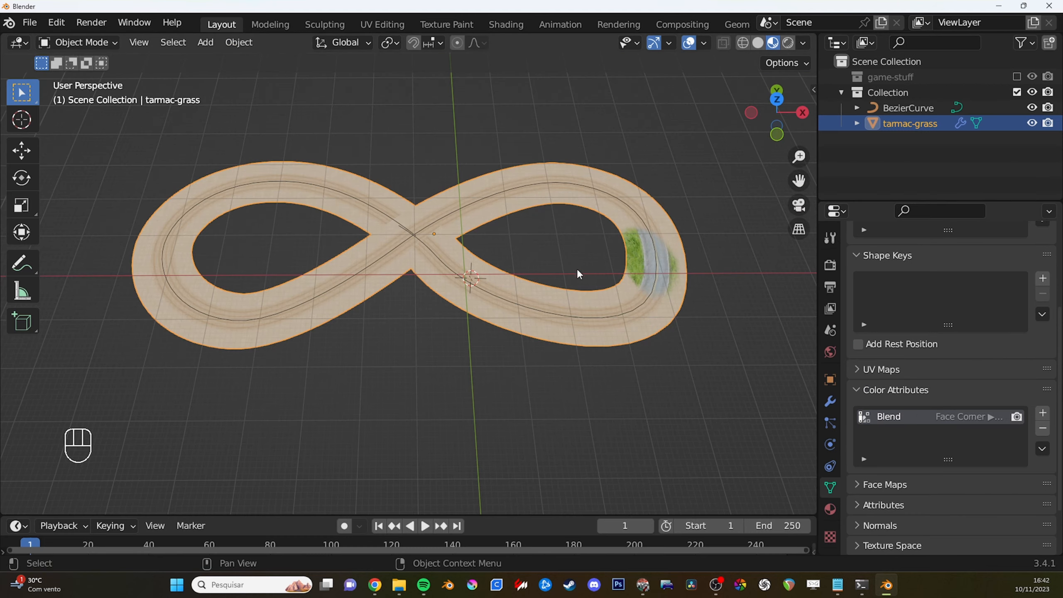
scroll(578, 273, "up", 2)
key("ctrl+Tab")
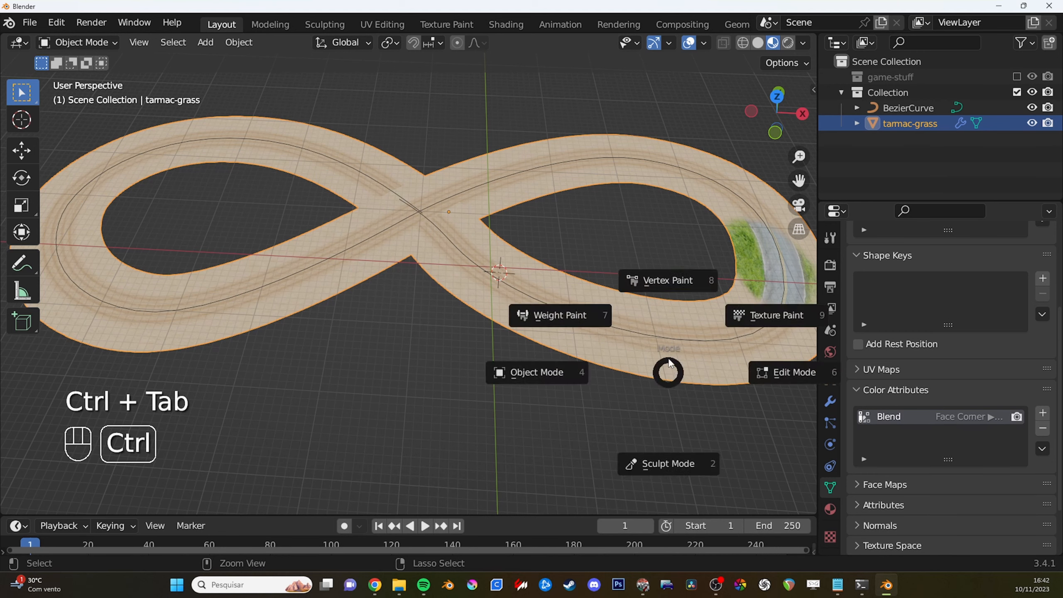
left_click(670, 280)
mouse_move(672, 280)
middle_mouse_down("shift")
mouse_move(595, 305)
mouse_move(624, 294)
middle_mouse_up("shift")
middle_click_drag(633, 268, 653, 284, "ctrl")
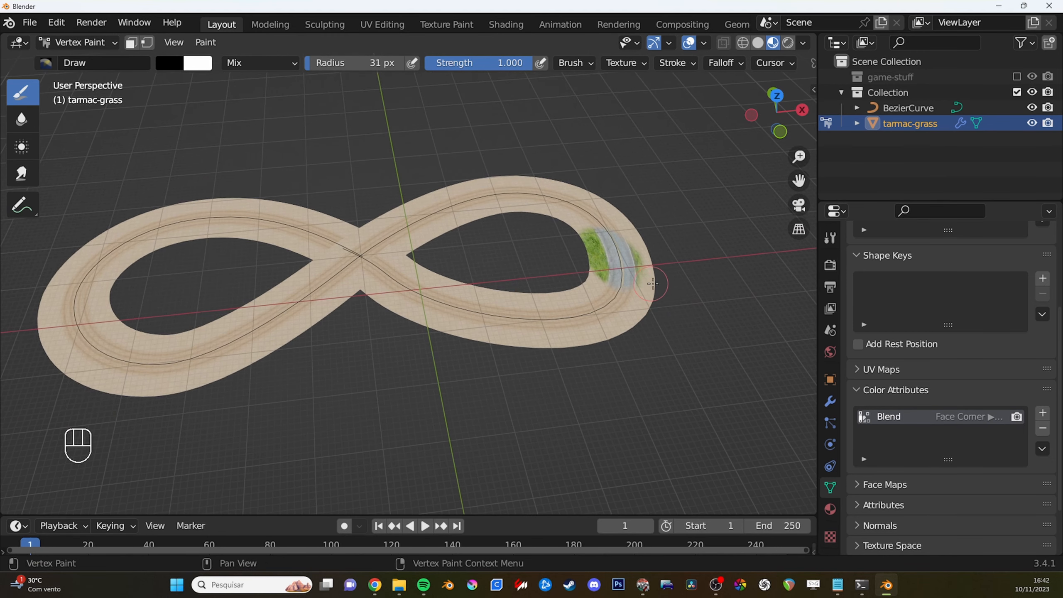
key("f")
left_click(691, 281)
mouse_move(631, 268)
left_mouse_down()
mouse_move(600, 295)
mouse_move(610, 289)
mouse_move(544, 209)
mouse_move(555, 318)
left_mouse_up()
scroll(617, 249, "down", 2)
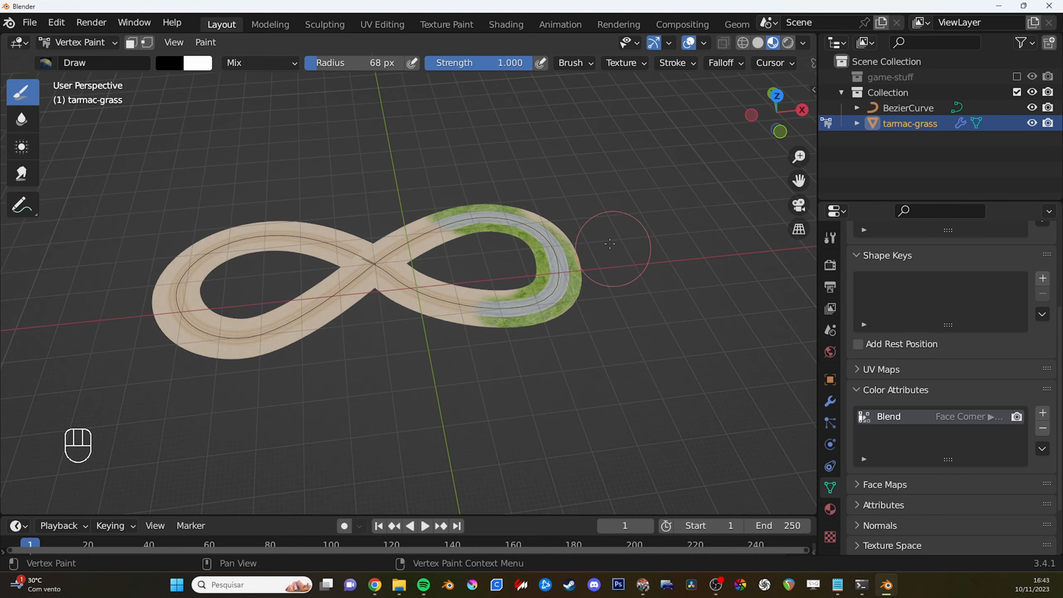
Reduce the brush radius to 51 px and then 36 px, and paint tarmac along the track through the crossing.
mouse_move(576, 210)
middle_mouse_down()
mouse_move(562, 272)
mouse_move(540, 260)
middle_mouse_up()
key("f")
left_click(531, 255)
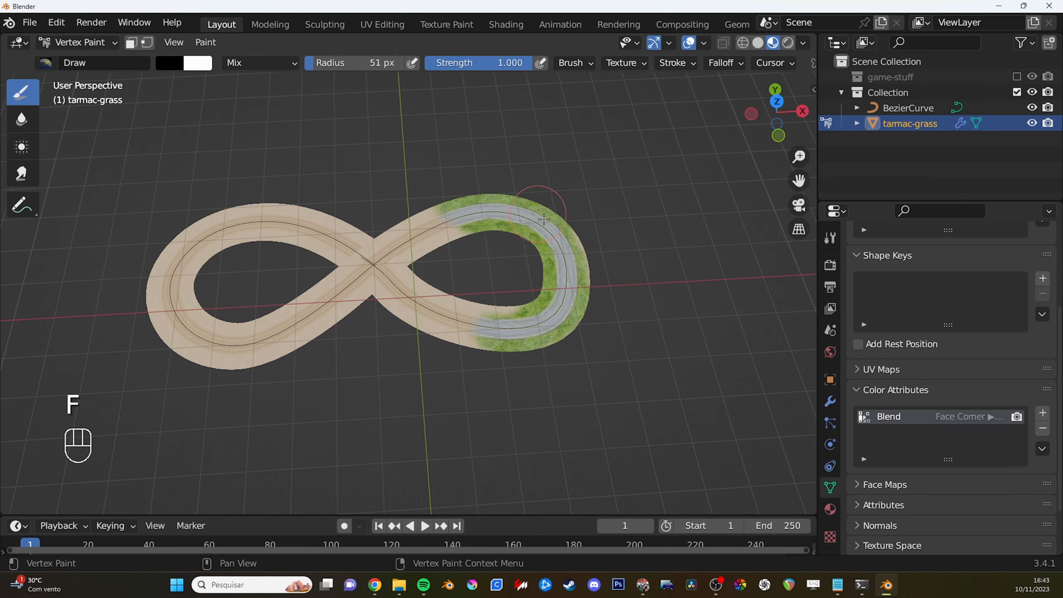
key("f")
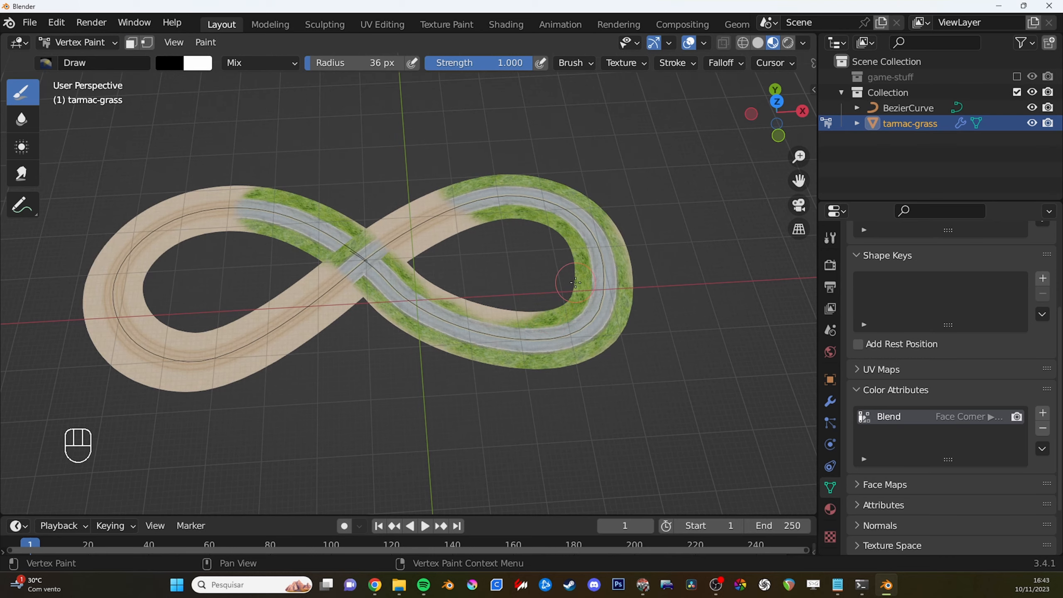
mouse_move(541, 320)
left_mouse_down()
mouse_move(436, 293)
mouse_move(389, 248)
left_mouse_up()
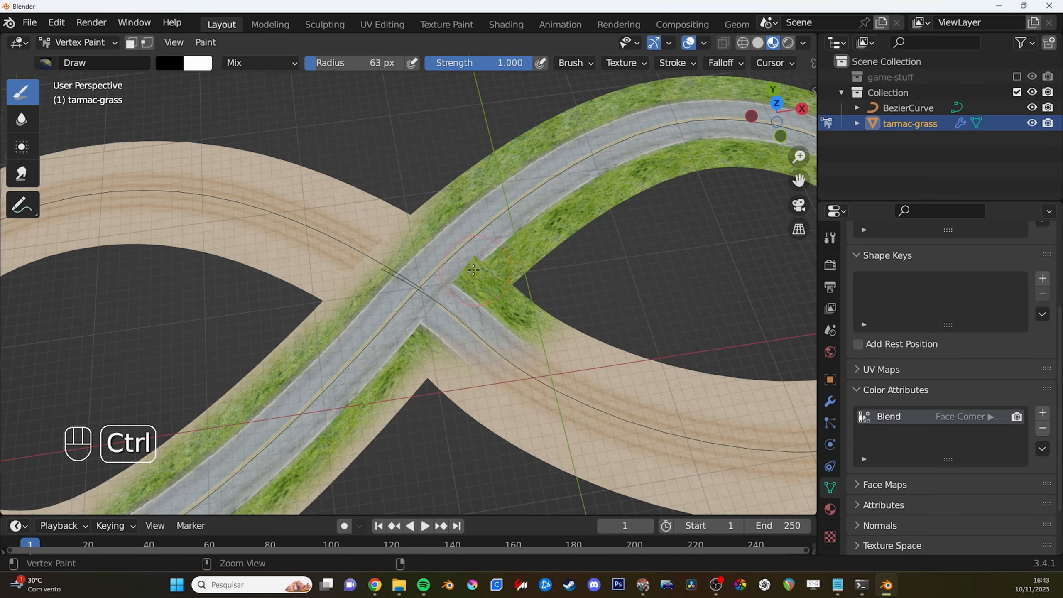
Set the brush radius to 35 px and fill in the grass verge along the upper-left side of the crossing.
key("f")
left_click(375, 284)
left_click_drag(383, 253, 295, 337)
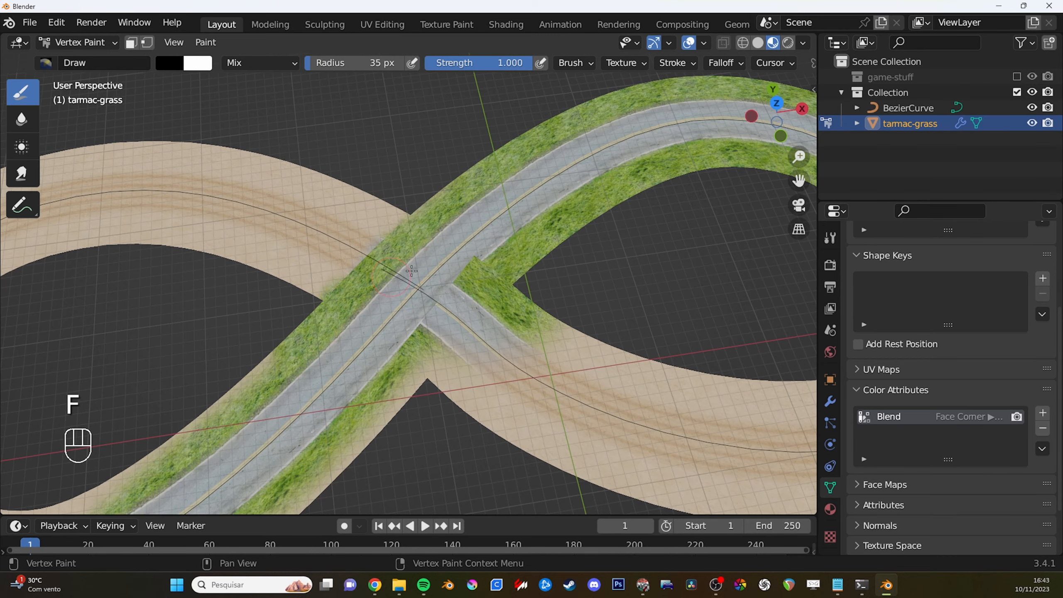
Mark the overlapping branch at the crossing with freehand annotation strokes and erase them.
middle_click_drag(486, 284, 489, 324, "ctrl")
middle_click_drag(490, 325, 550, 330)
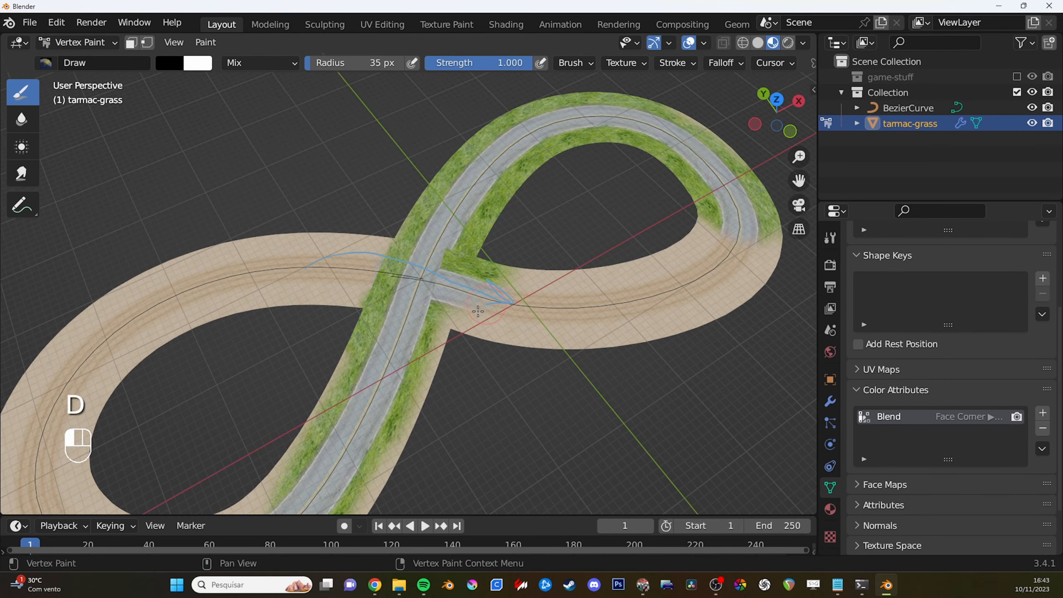
right_click_drag(496, 290, 318, 264)
mouse_move(591, 314)
middle_mouse_down("shift")
mouse_move(560, 294)
mouse_move(555, 310)
middle_mouse_up("shift")
Put the track in Edit Mode and enable the Curve modifier's Edit Mode and On Cage display.
key("Tab")
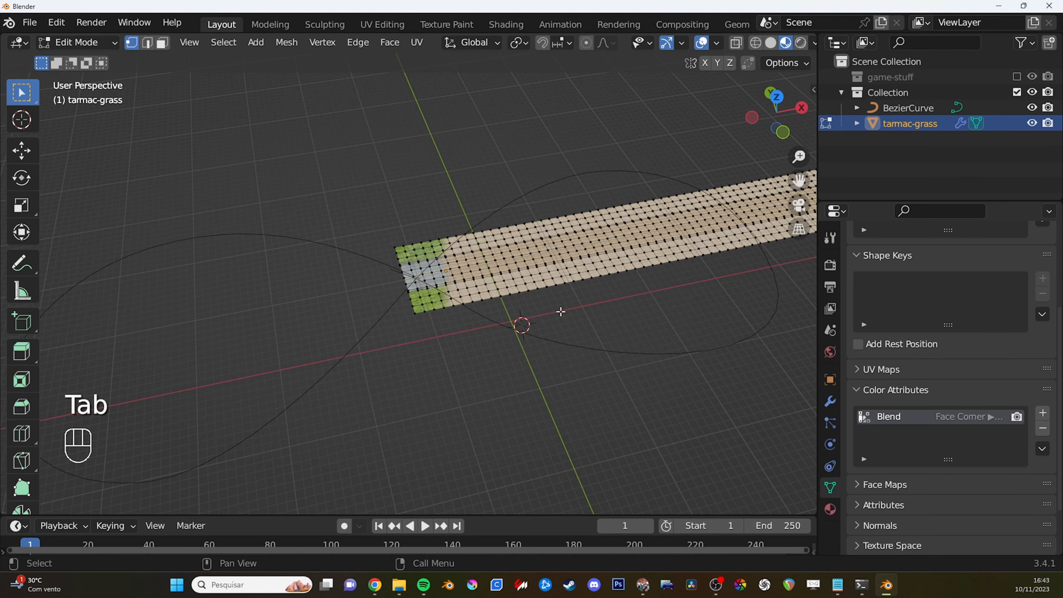
key("Tab")
key("Tab")
middle_click_drag(680, 285, 677, 306)
left_click(830, 401)
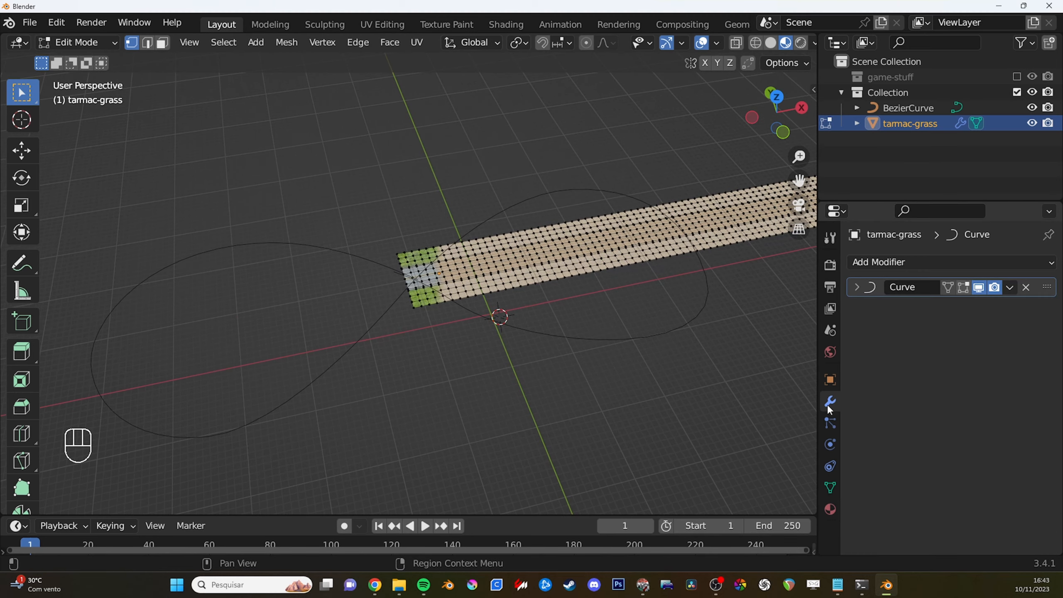
left_click(962, 288)
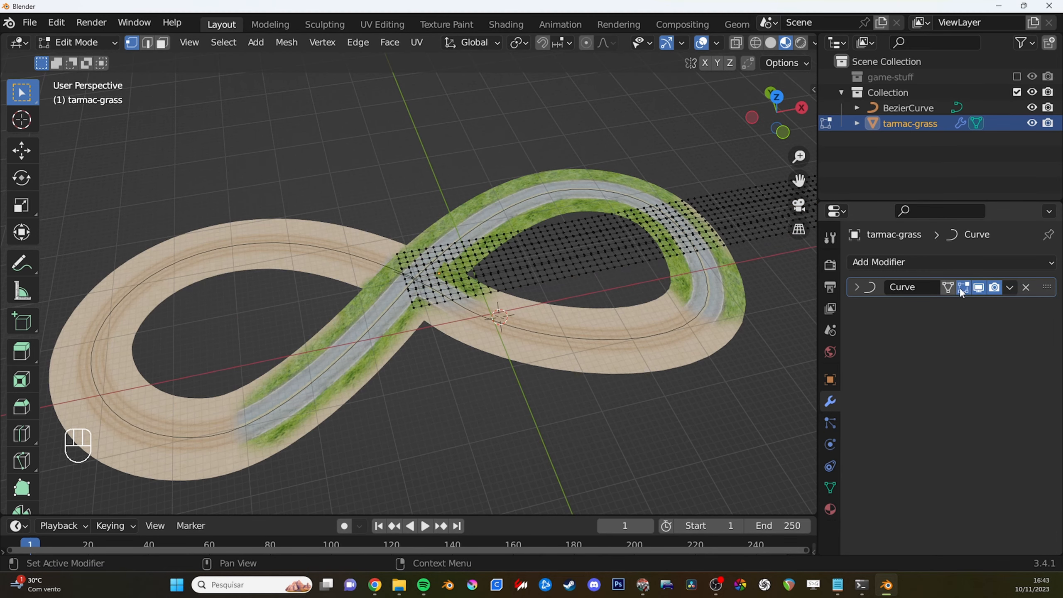
left_click(950, 289)
middle_click_drag(494, 373, 515, 347)
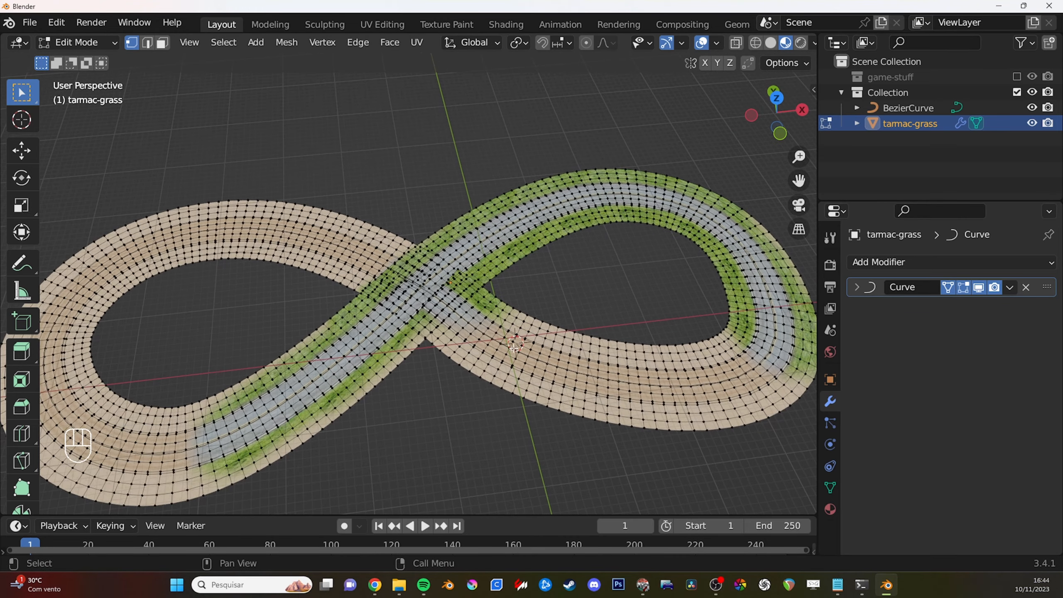
left_click(979, 287)
left_click(978, 288)
Cycle through the vertex, edge and face selection modes, finishing in face selection.
middle_click_drag(595, 352, 596, 333, "ctrl")
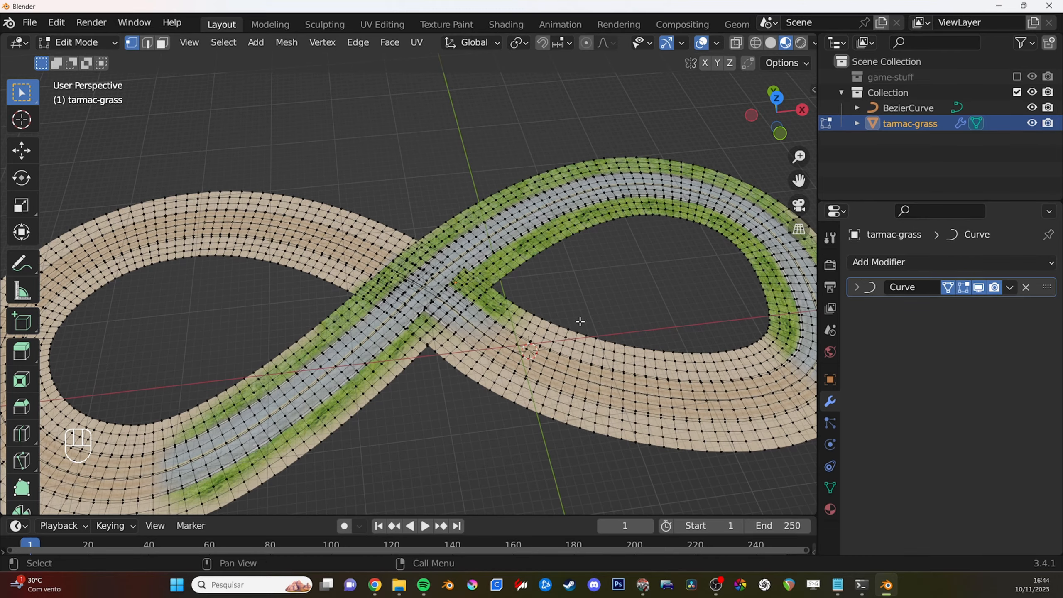
key("3")
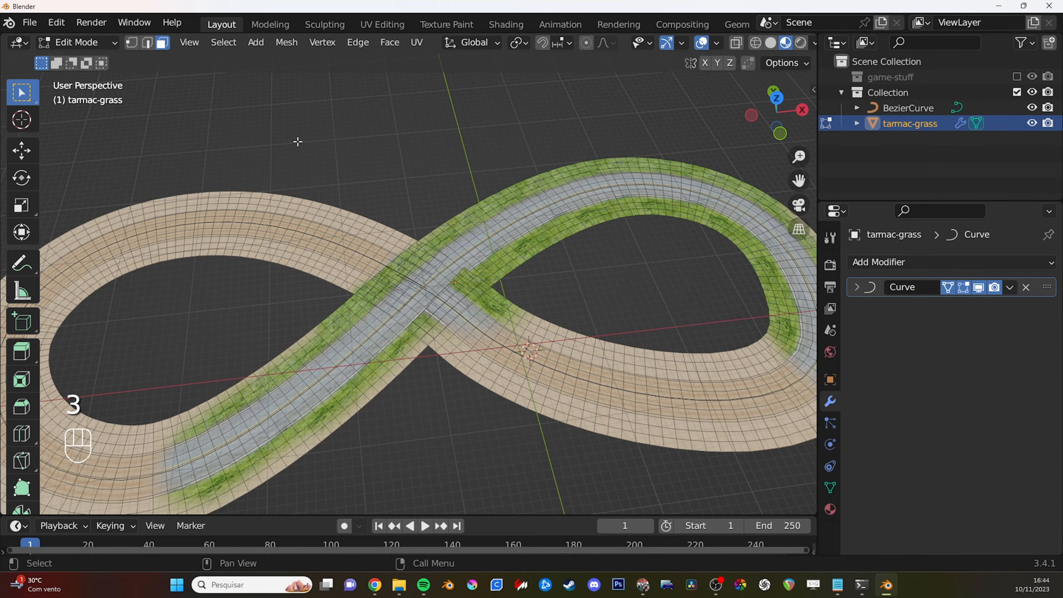
key("1")
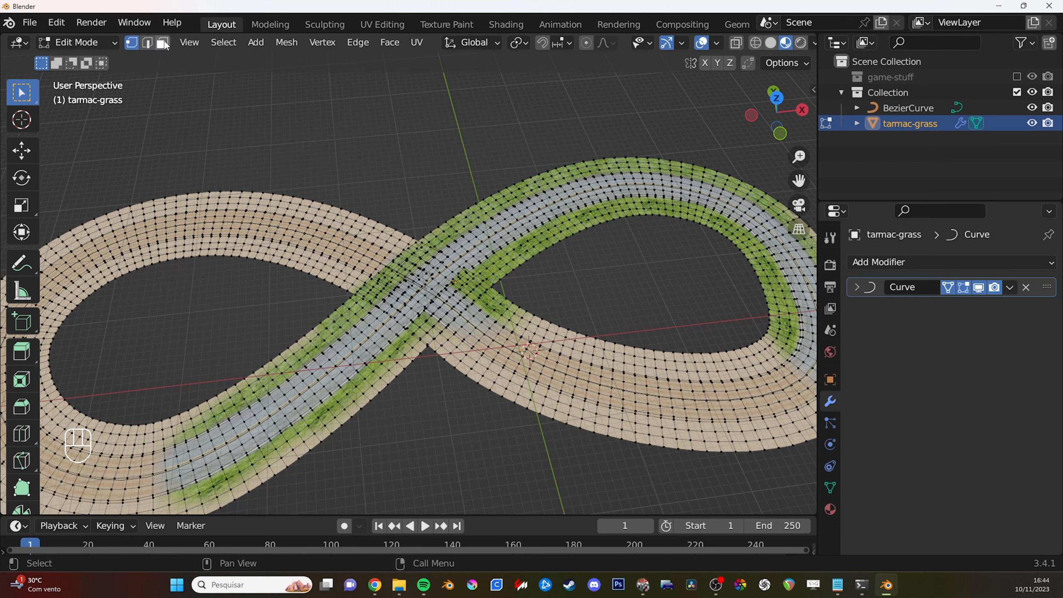
left_click(162, 43)
key("1")
key("2")
key("3")
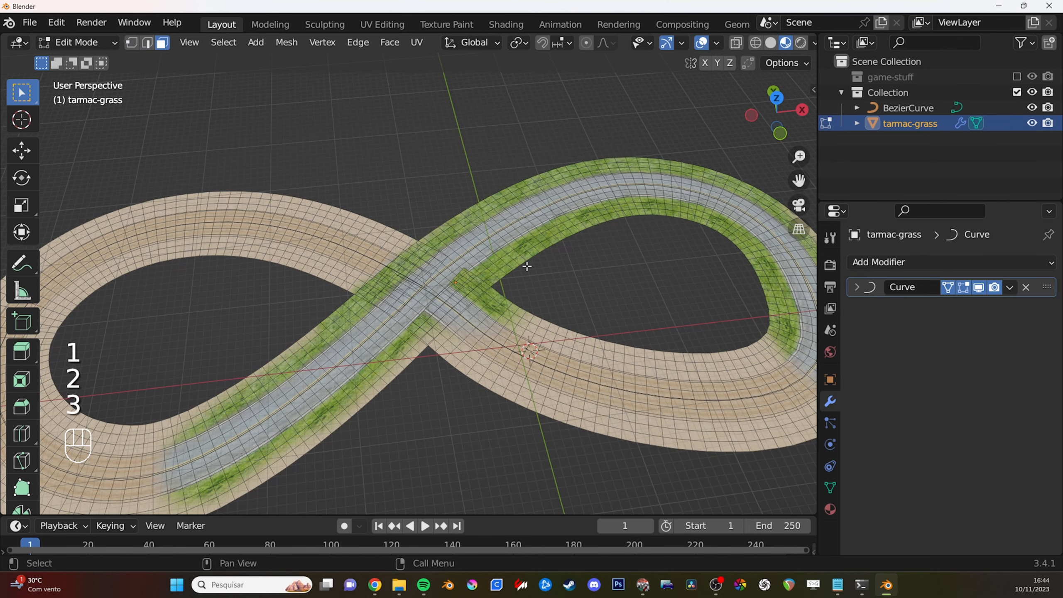
key("1")
key("2")
key("3")
Select one crosswise face loop on each side of the crossing along the tarmac road.
middle_click_drag(546, 318, 486, 243, "ctrl")
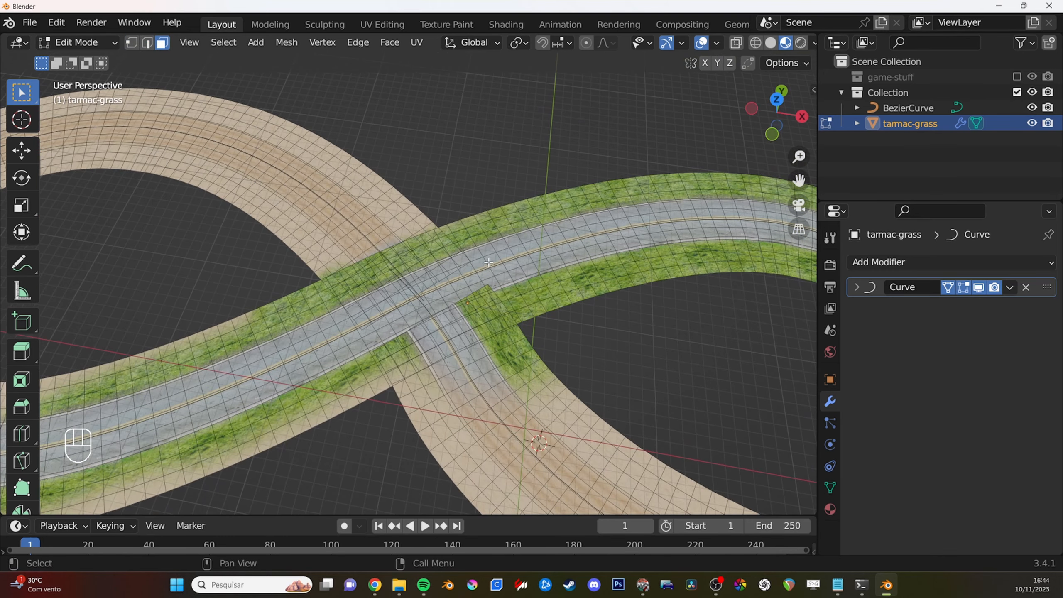
middle_click_drag(513, 289, 484, 201)
middle_click_drag(484, 201, 499, 298)
left_click(498, 275, "alt")
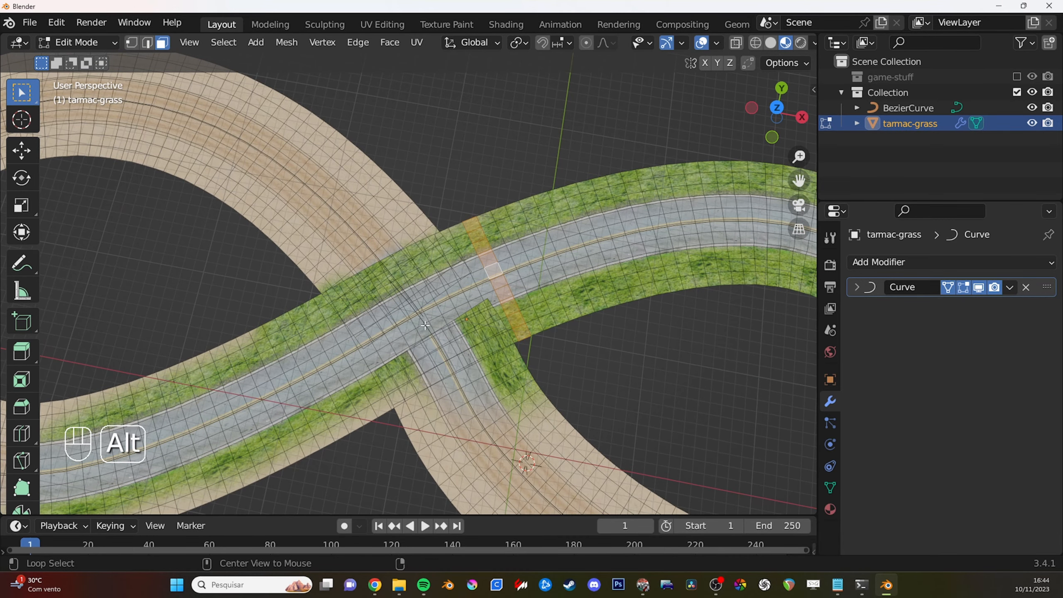
left_click(343, 343, "alt+shift")
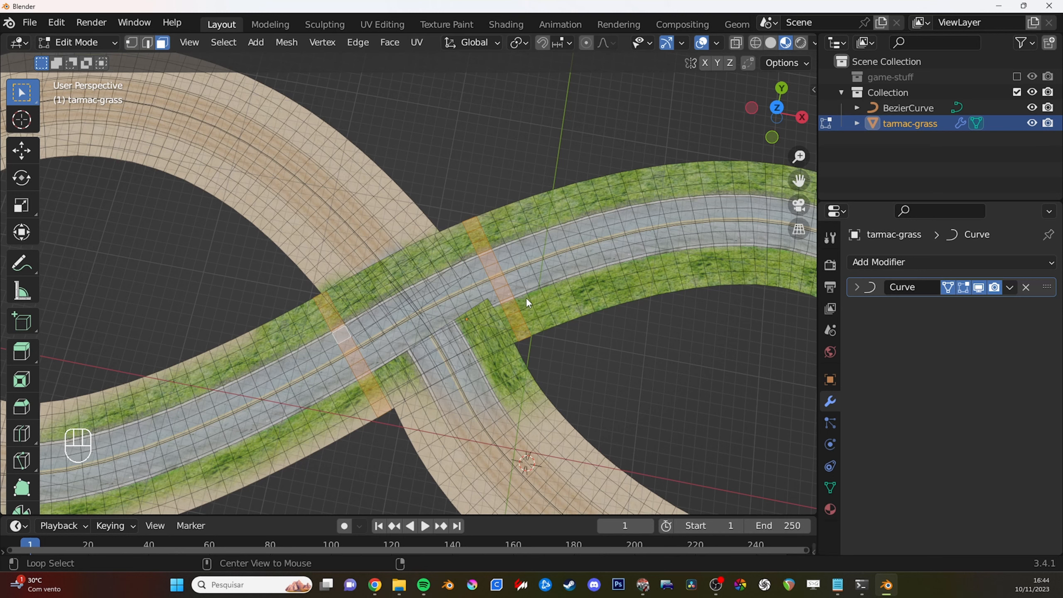
Grow the face selection eight times to cover the whole tarmac section through the crossing.
key("ctrl+KP_Add")
key("ctrl+KP_Add")
key("ctrl+KP_Add")
key("ctrl+KP_Add")
key("ctrl+KP_Add")
key("ctrl+KP_Add")
key("ctrl+KP_Add")
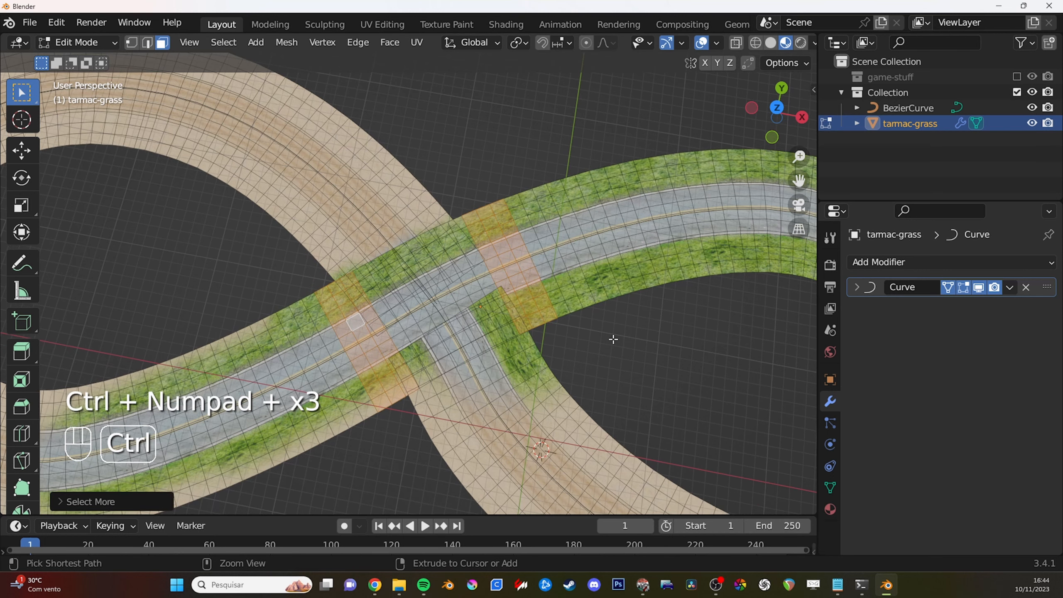
key("ctrl+KP_Add")
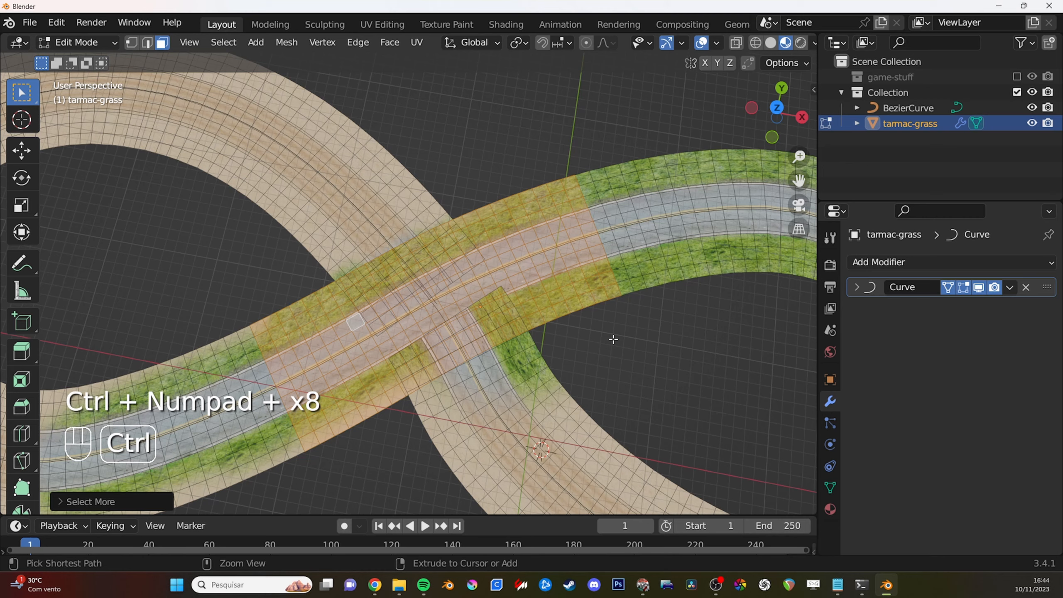
Invert the face selection, switch the track to Vertex Paint and enable the face selection paint mask.
key("ctrl+i")
middle_click_drag(613, 339, 548, 310)
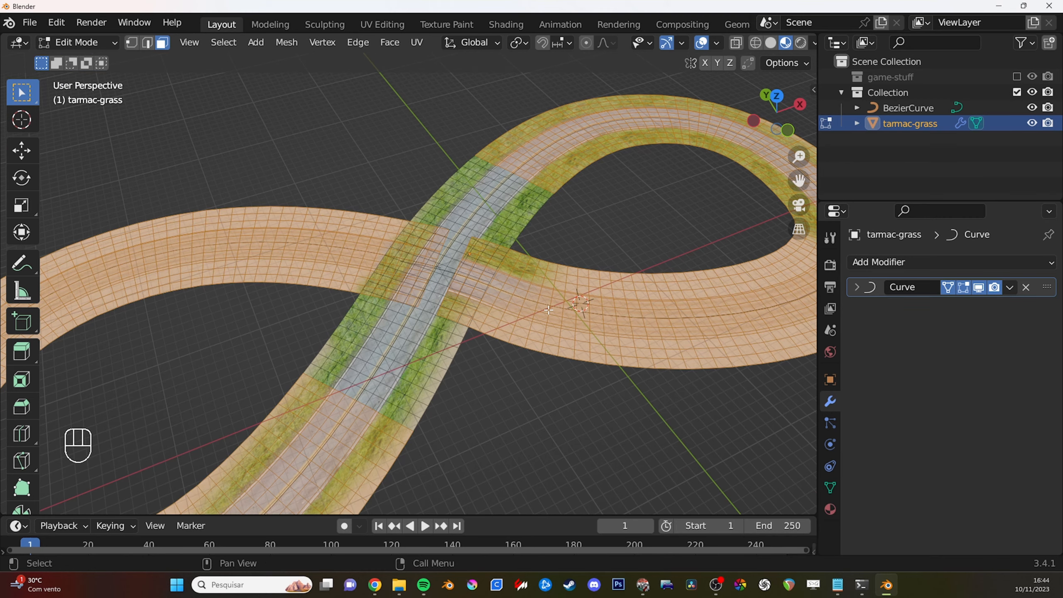
key("ctrl+Tab")
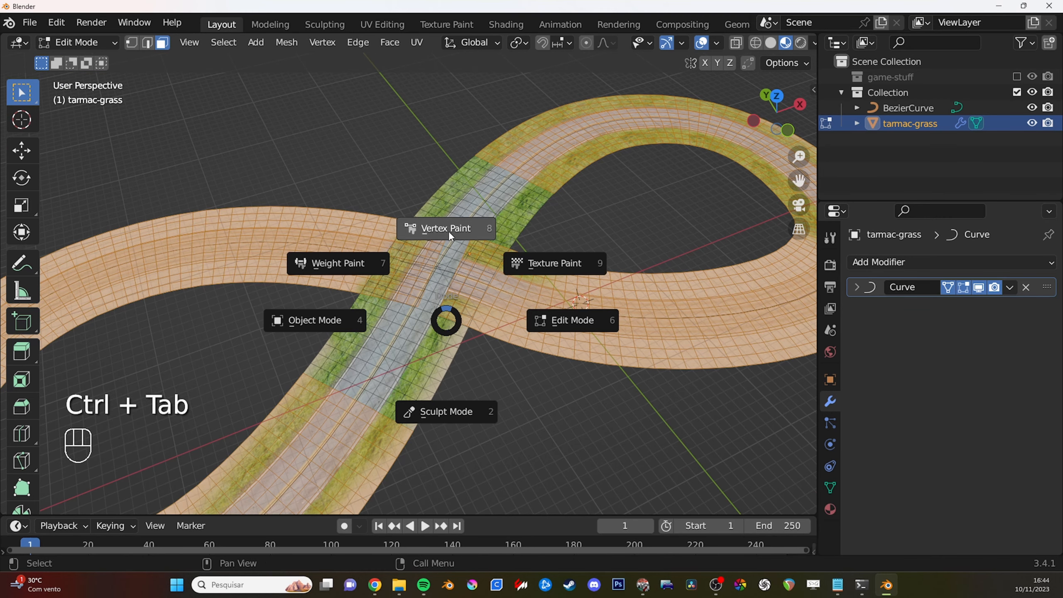
left_click(449, 231)
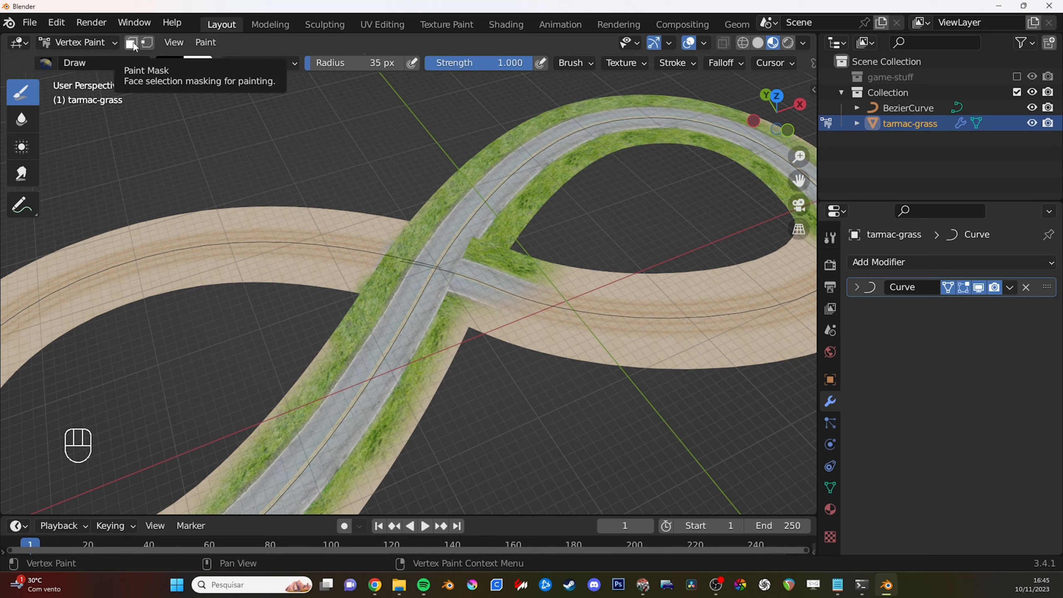
left_click(132, 43)
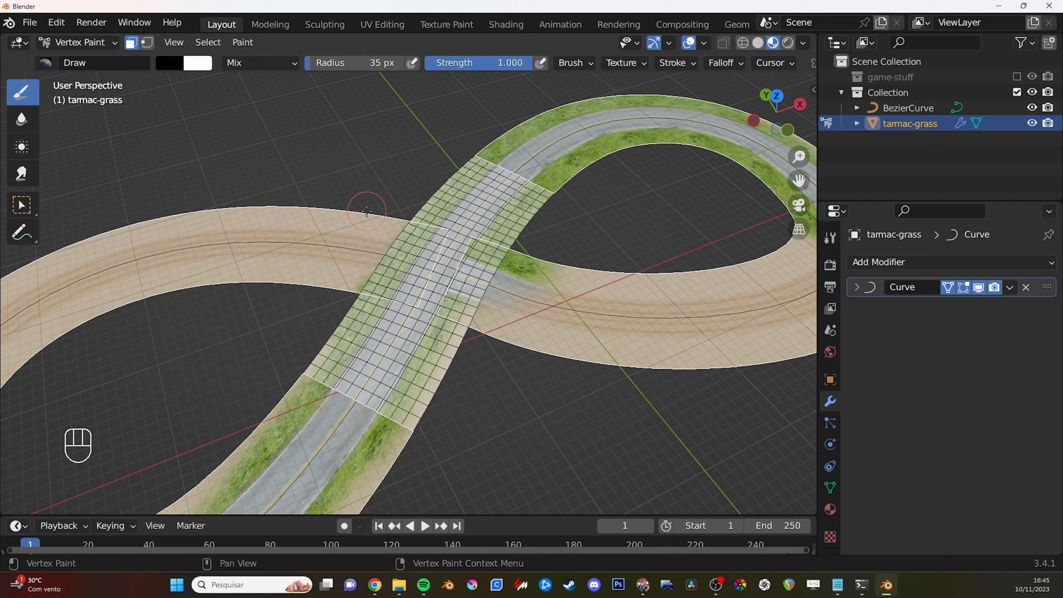
Paint the gravel road white through the crossing to remove the tarmac-grass spill, and return to Object Mode.
mouse_move(367, 212)
middle_mouse_down()
mouse_move(416, 312)
mouse_move(390, 349)
middle_mouse_up()
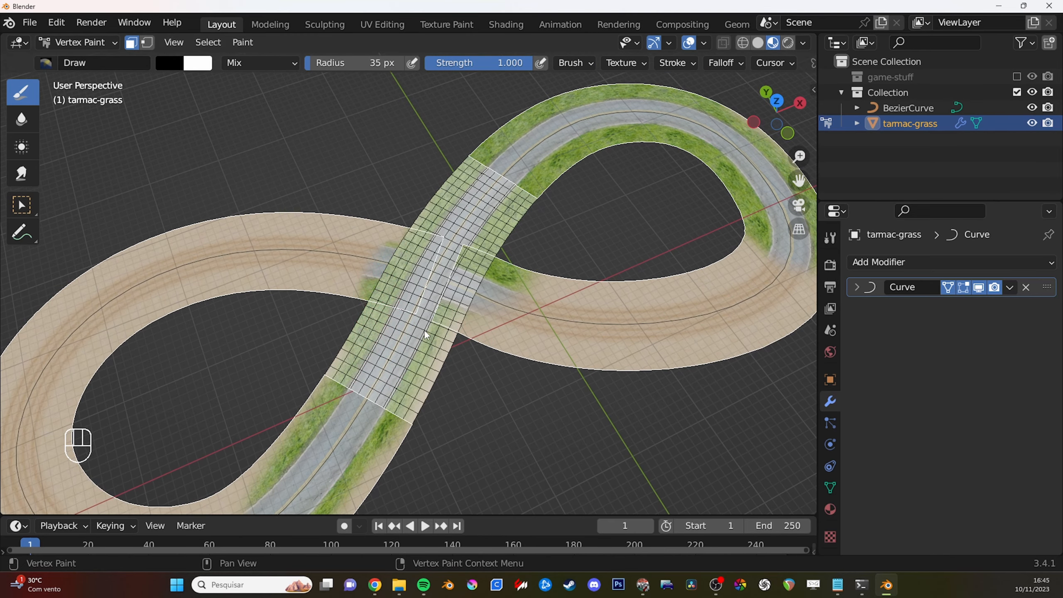
key("x")
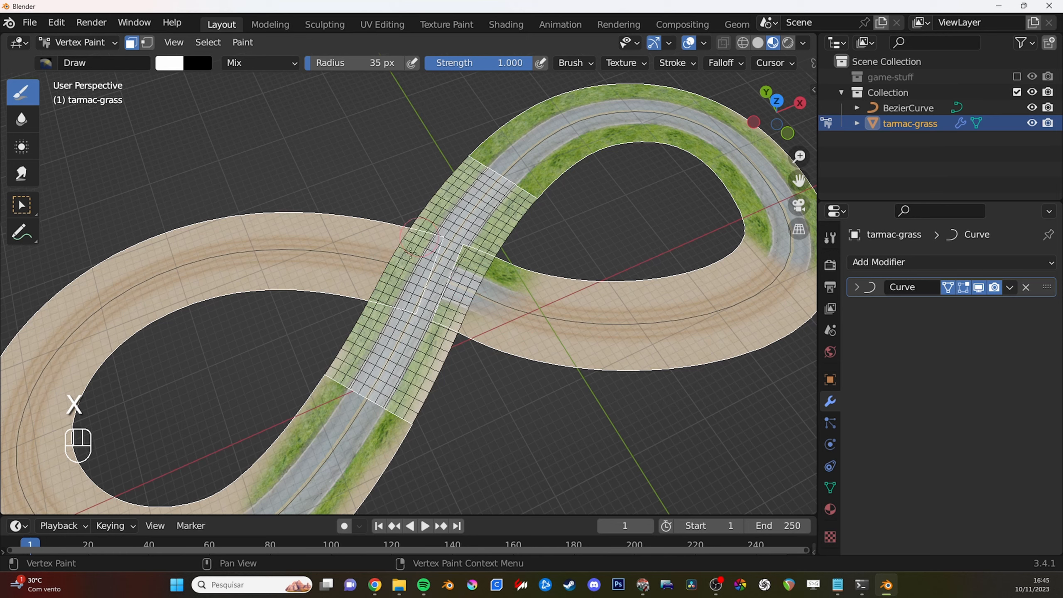
left_click_drag(411, 252, 520, 264)
mouse_move(517, 281)
middle_mouse_down()
mouse_move(672, 363)
mouse_move(531, 281)
middle_mouse_up()
key("ctrl+Tab")
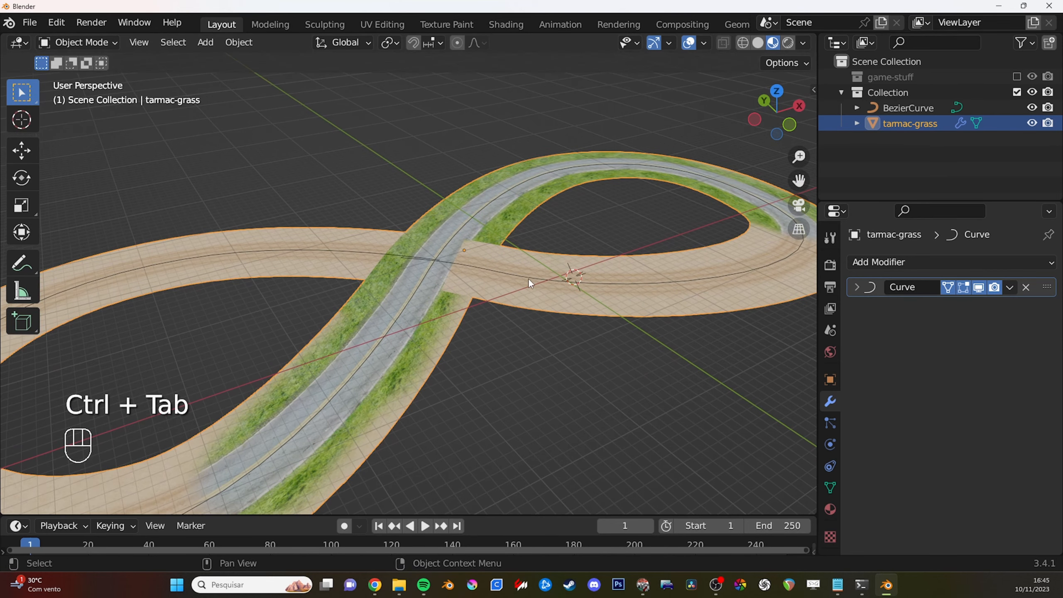
Put BezierCurve in Edit Mode and try moving its control point at the crossing along Z.
left_click(905, 107)
middle_click_drag(586, 209, 539, 228)
key("Tab")
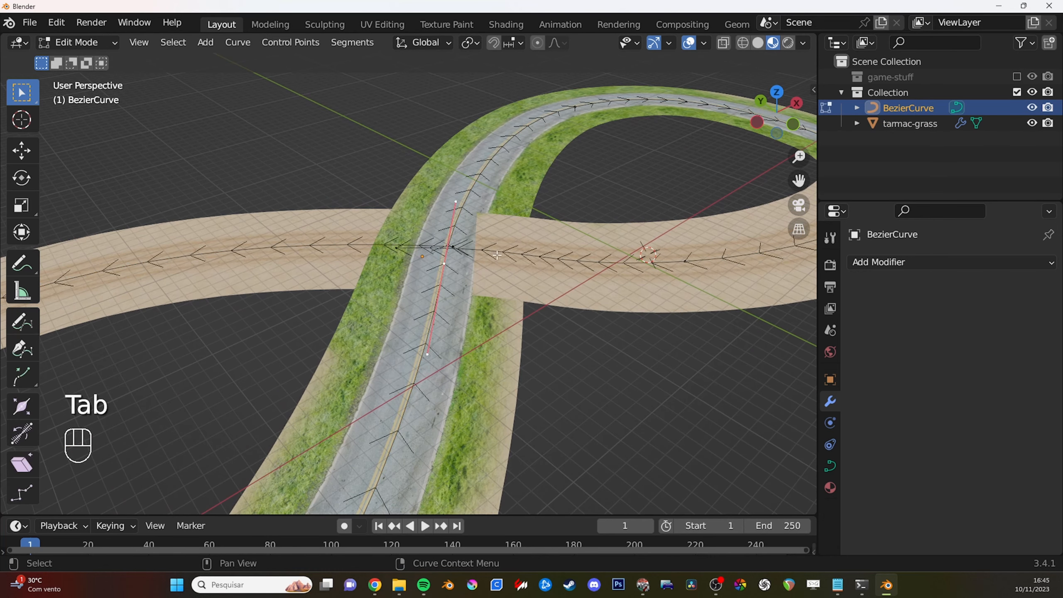
middle_click_drag(480, 256, 457, 248)
key("g")
key("z")
right_click(461, 248)
key("g")
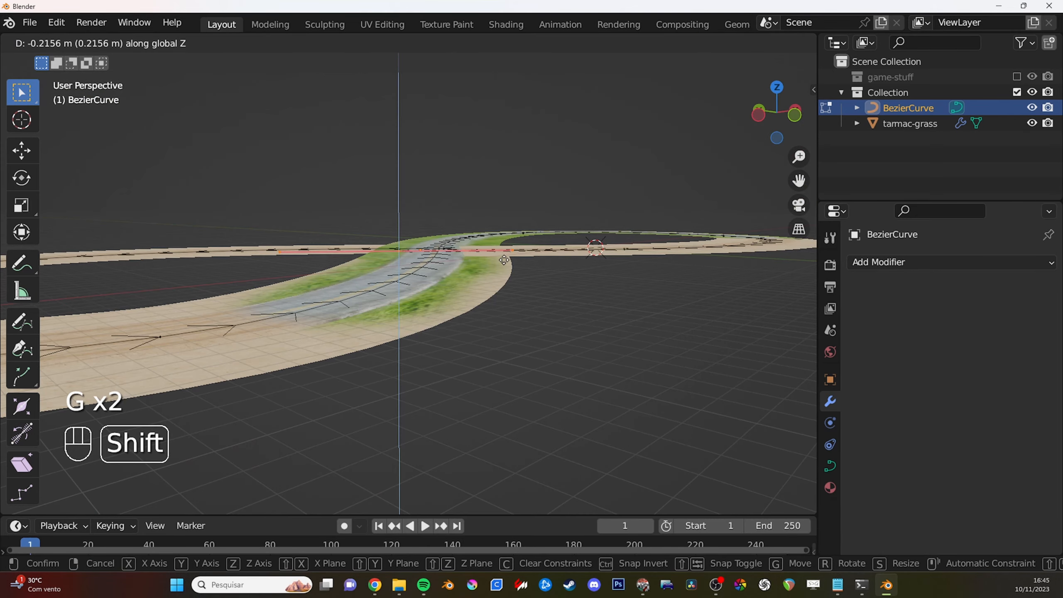
right_click(502, 336)
middle_click_drag(494, 268, 535, 299)
key("g")
key("z")
right_click(475, 242)
key("g")
key("z")
right_click(488, 288)
Try one more Z move of the crossing control point, undo it and return to Object Mode.
key("g")
key("z")
left_click(487, 238)
key("ctrl+z")
key("ctrl+Tab")
middle_click_drag(419, 268, 523, 322)
Examine the material blend mode options of the Images as Planes import, and cancel without importing.
left_click(30, 22)
mouse_move(76, 236)
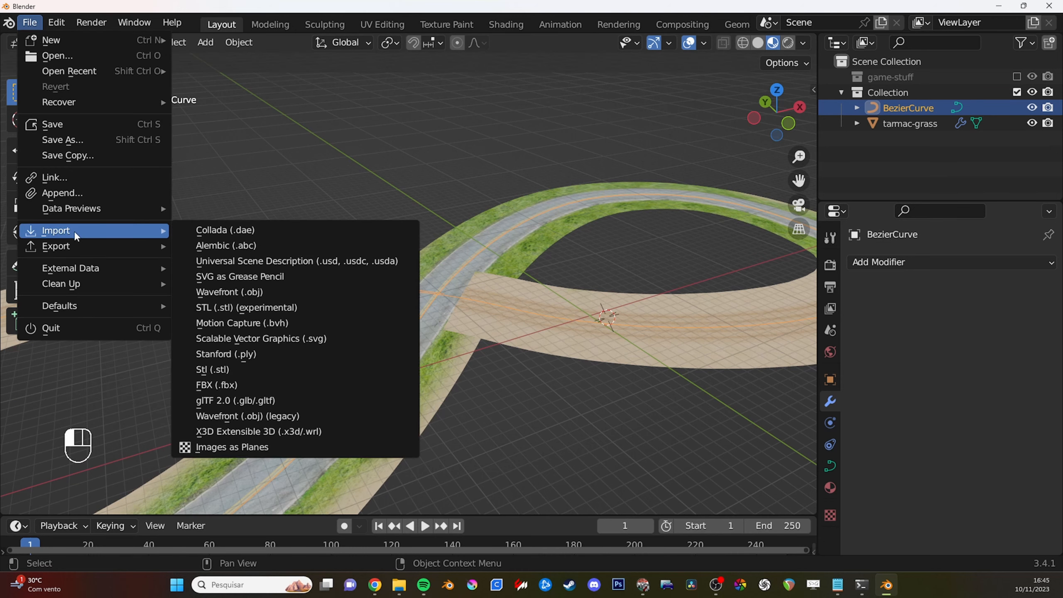
left_click(246, 447)
scroll(422, 360, "down", 5)
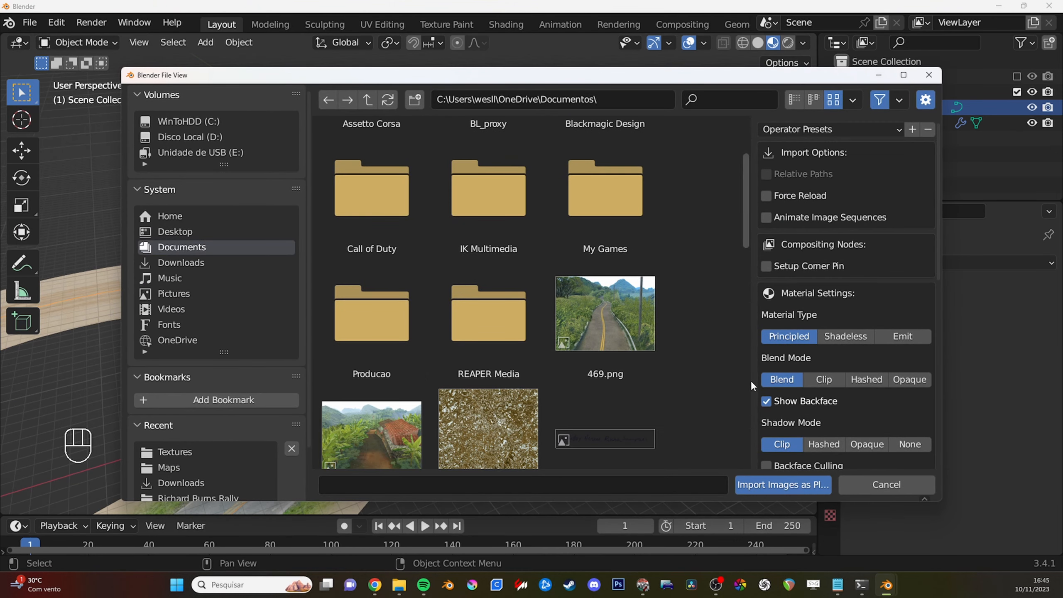
scroll(790, 375, "down", 2)
scroll(790, 375, "down", 2)
scroll(791, 293, "up", 2)
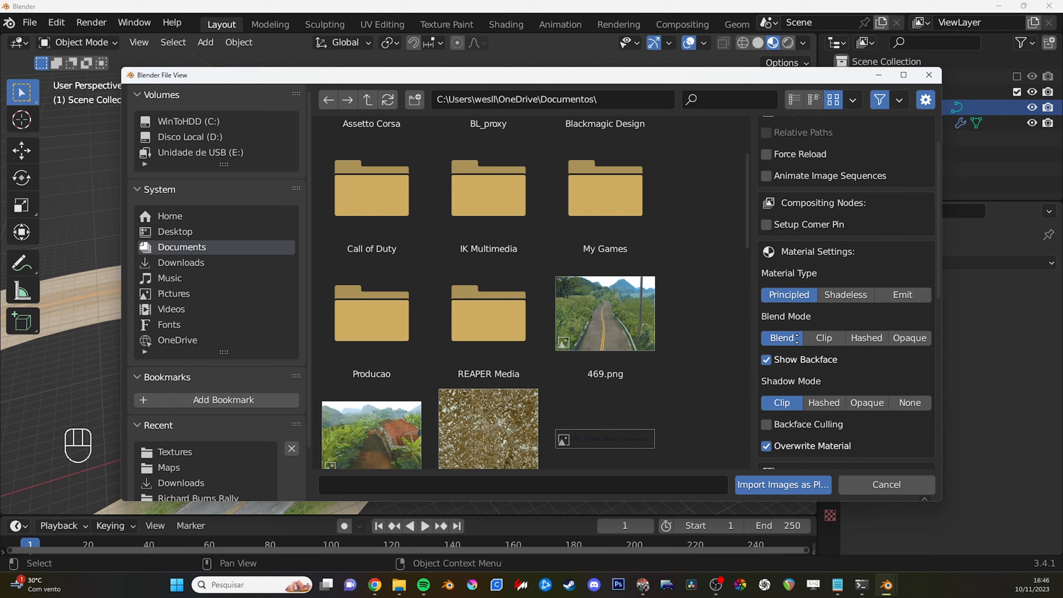
scroll(792, 250, "down", 3)
scroll(792, 250, "up", 2)
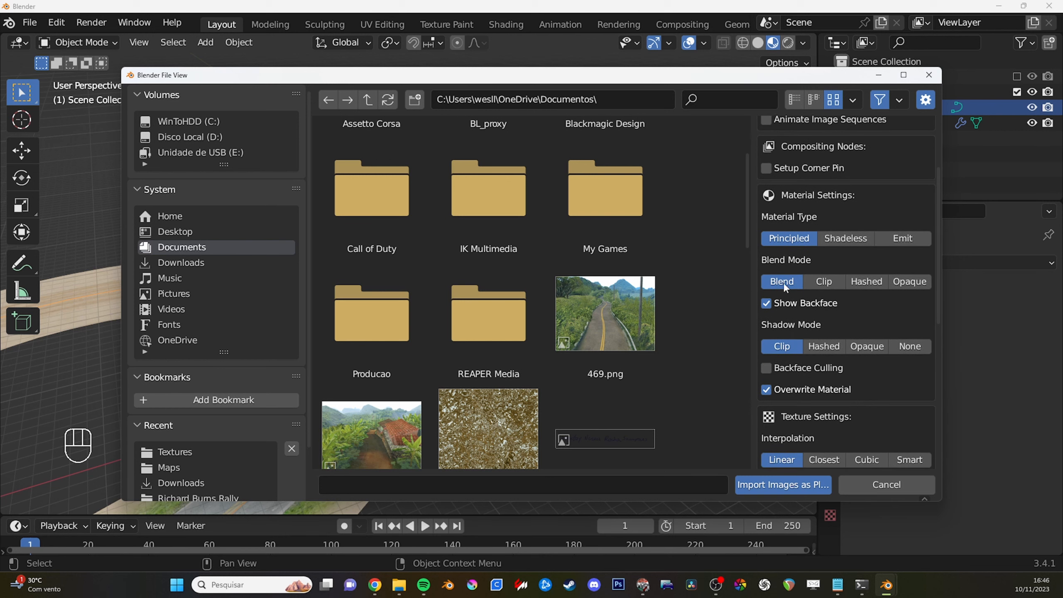
scroll(783, 283, "up", 1)
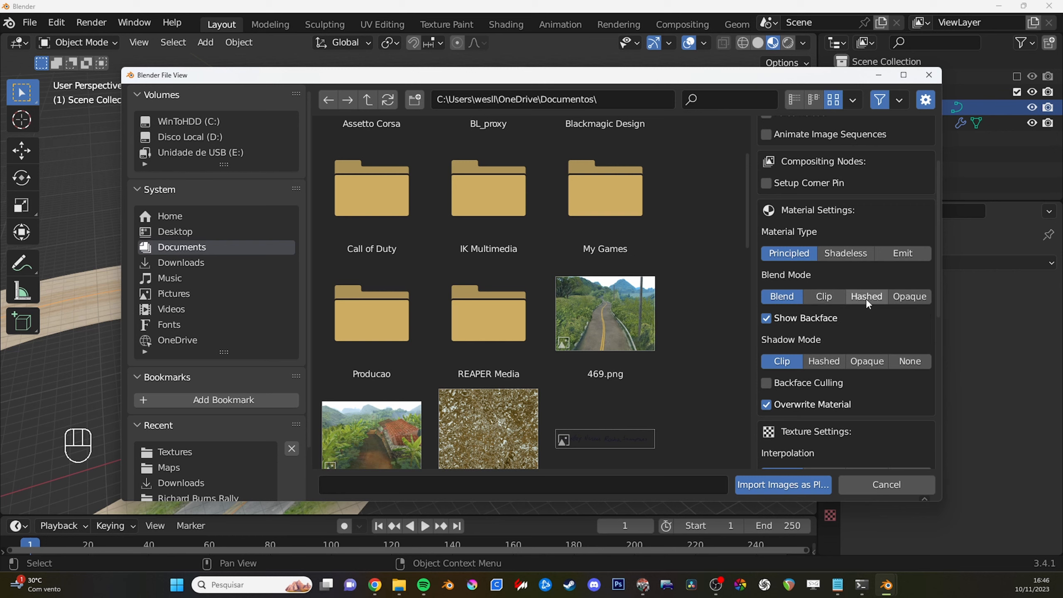
left_click(881, 484)
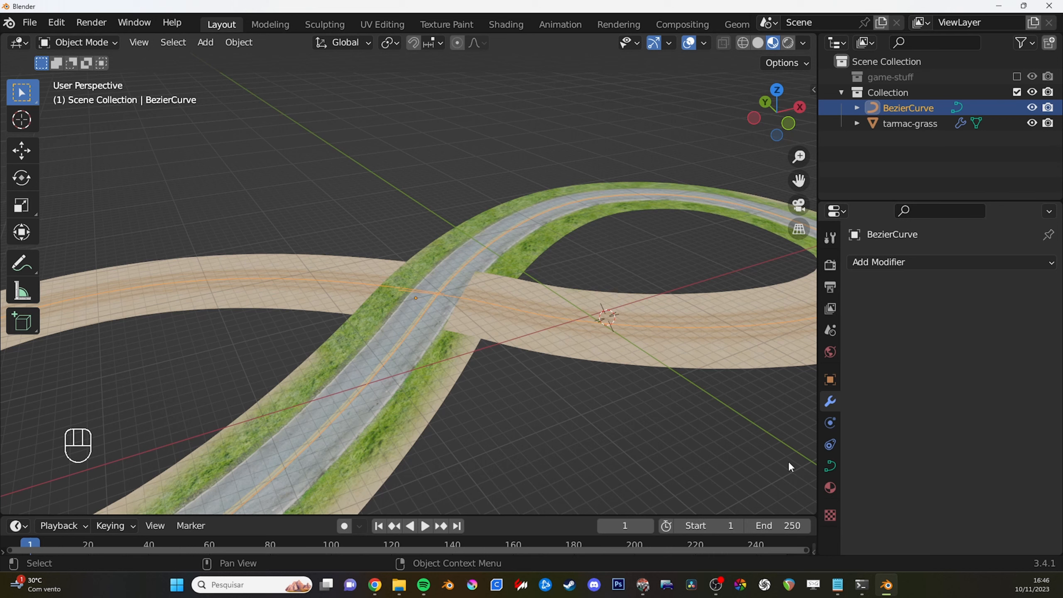
Set the Blend Mode of the track's tarmac-grass material to Opaque in its material settings.
left_click(830, 488)
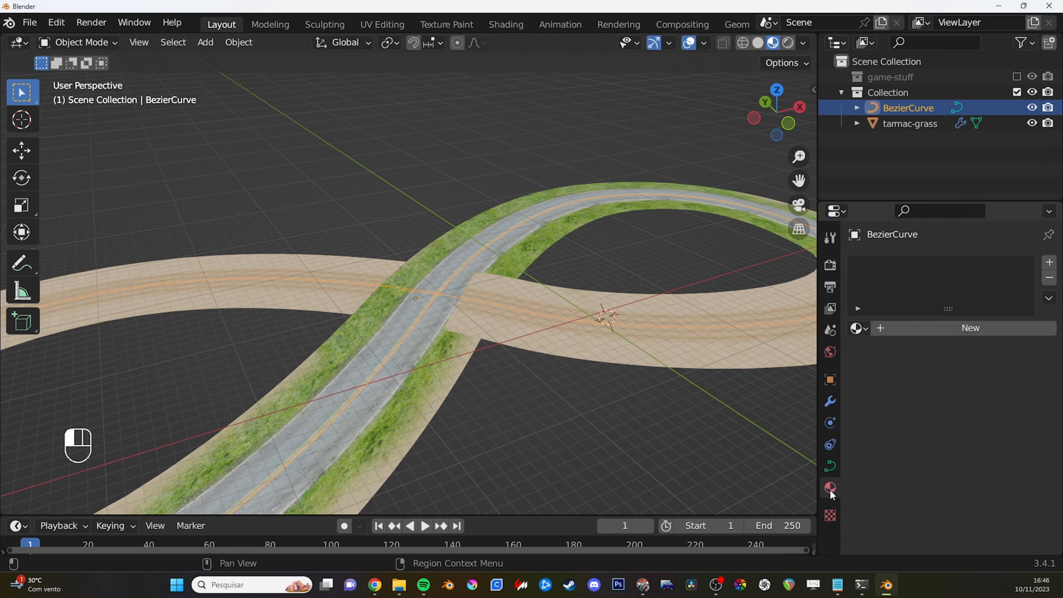
left_click(681, 366)
scroll(877, 397, "down", 2)
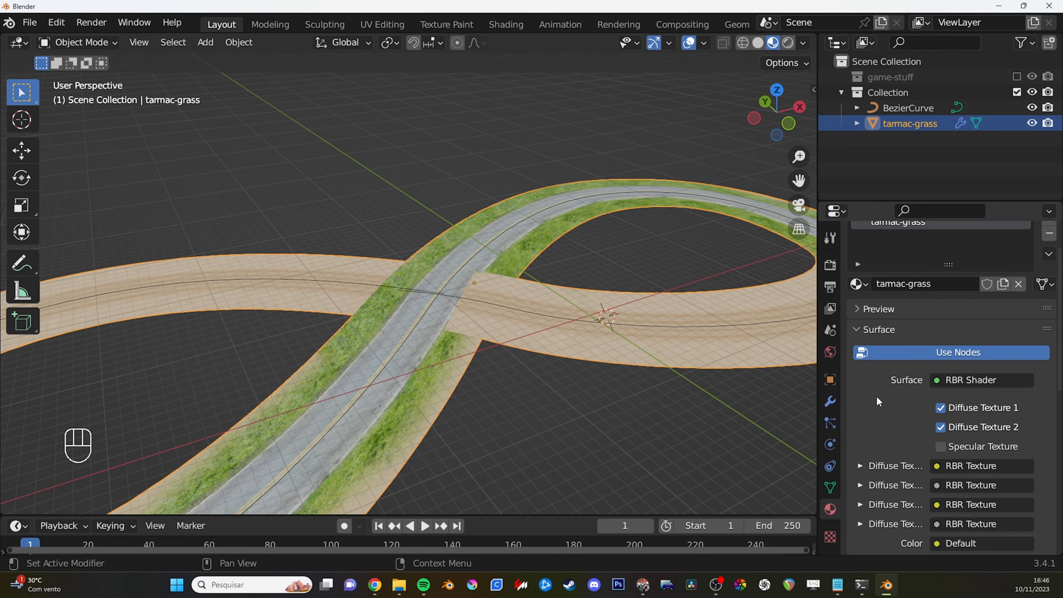
left_click(856, 331)
scroll(862, 377, "down", 3)
scroll(866, 380, "up", 2)
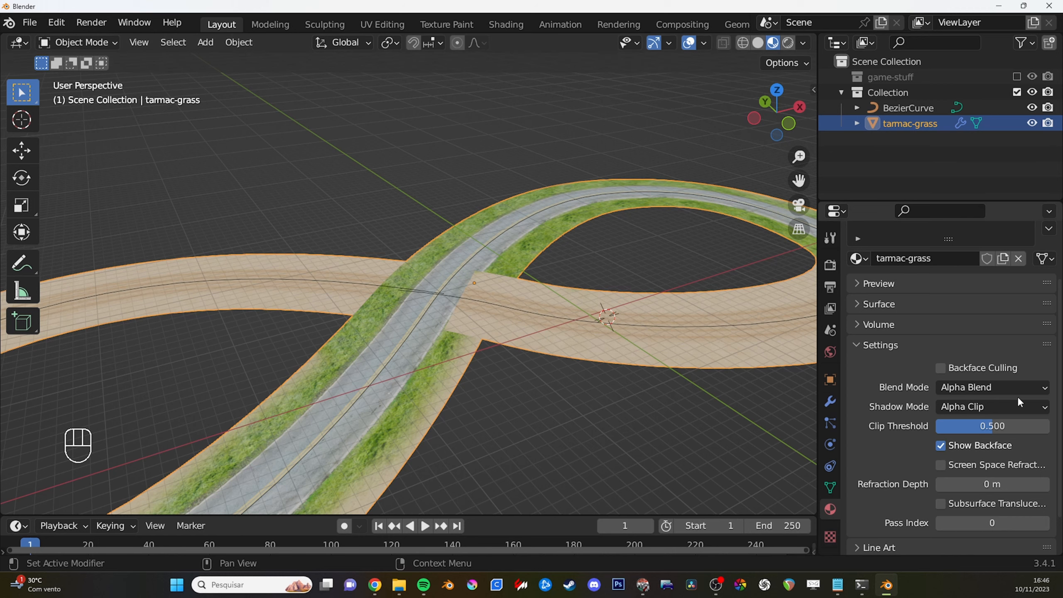
left_click(994, 388)
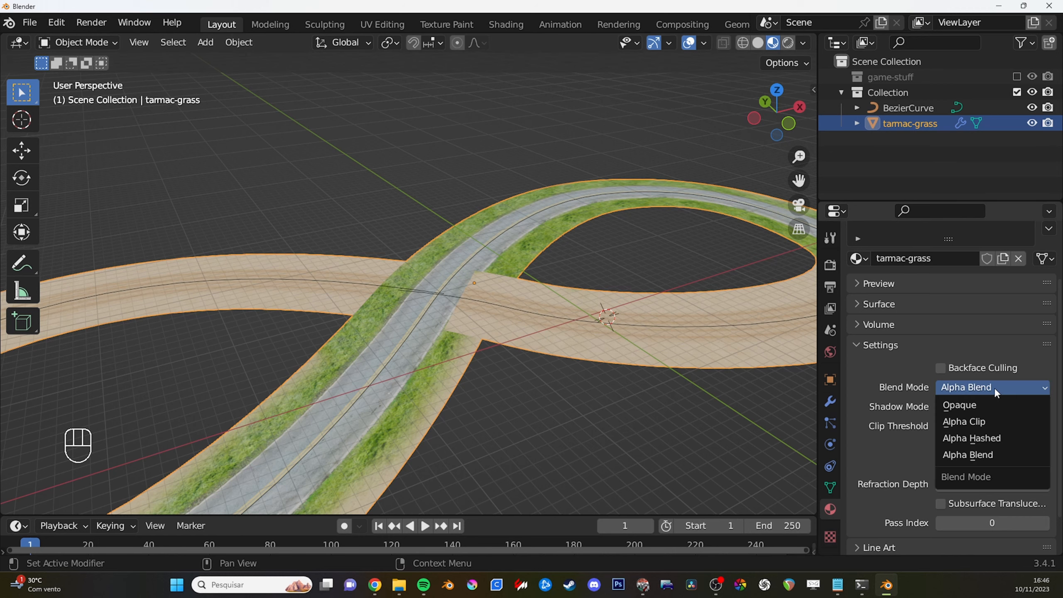
left_click(971, 408)
middle_click_drag(515, 295, 498, 281)
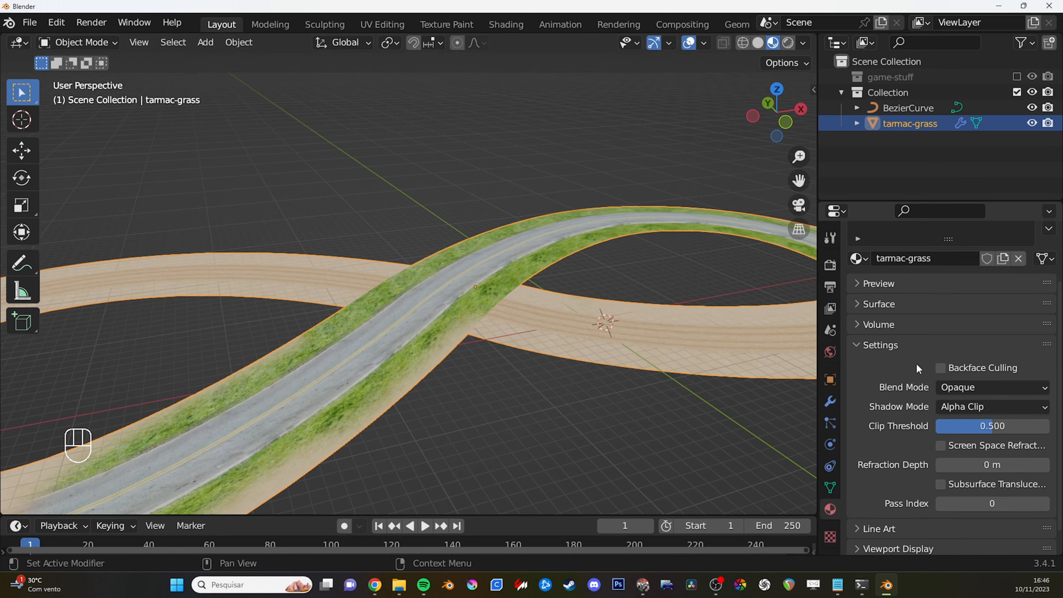
Try the Alpha Hashed blend mode on the tarmac-grass material and inspect the crossing.
left_click(961, 387)
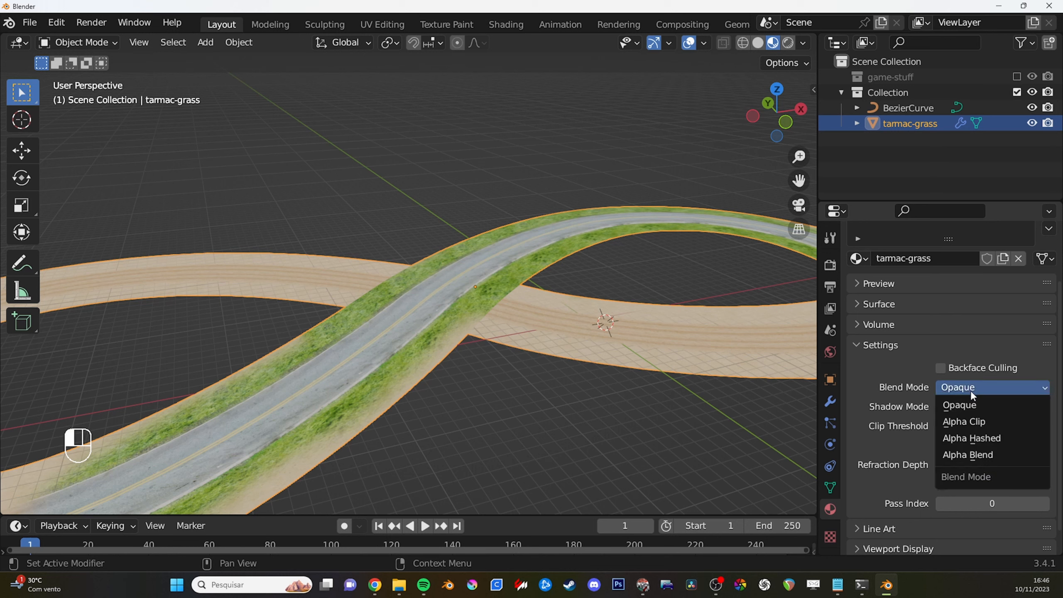
left_click(982, 441)
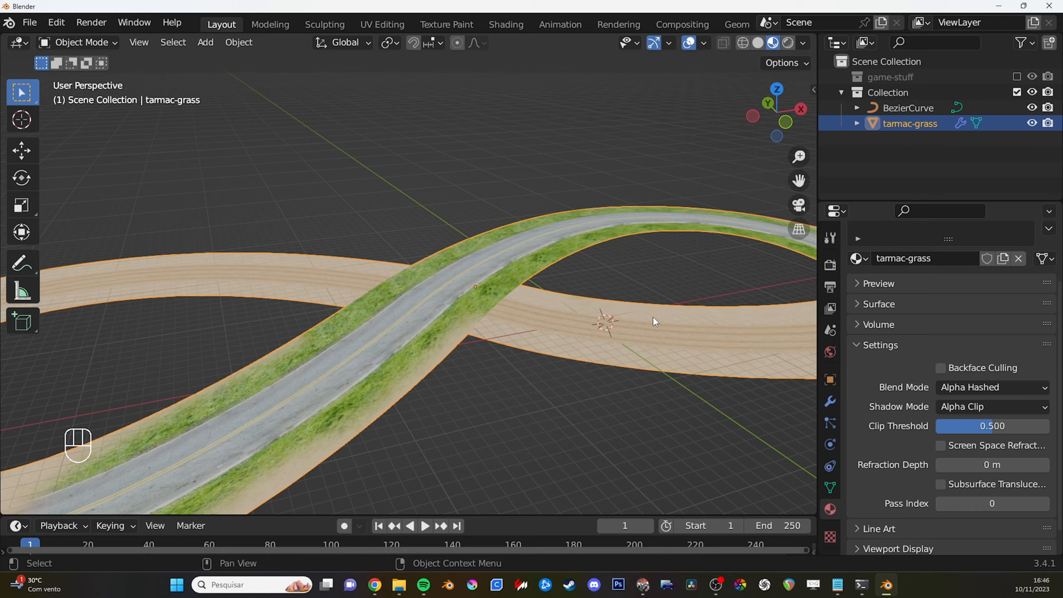
middle_click_drag(690, 334, 648, 392, "shift")
middle_click_drag(457, 336, 481, 322, "shift")
scroll(496, 309, "up", 1)
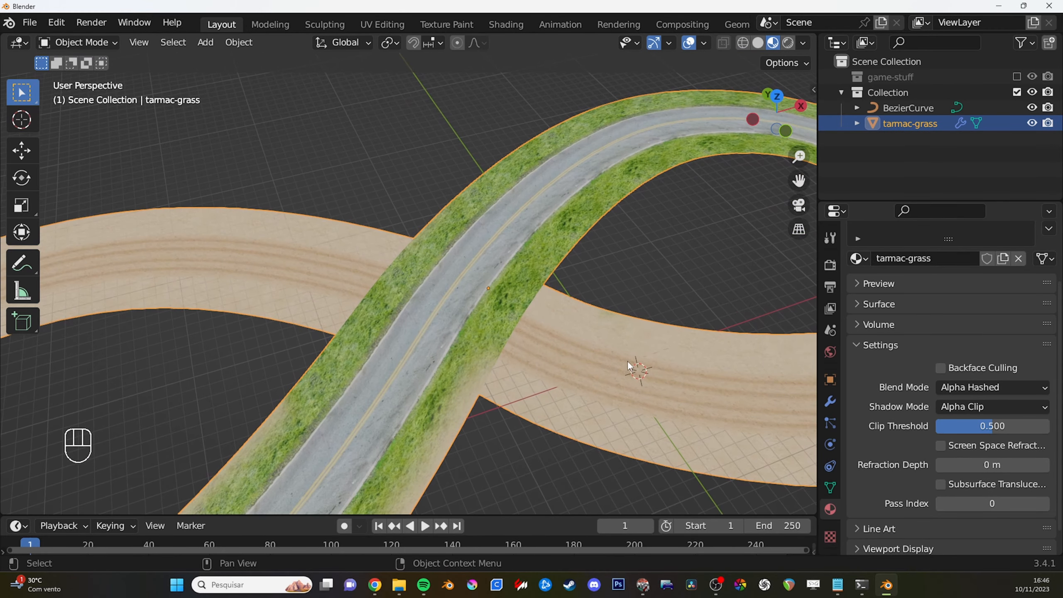
Return the tarmac-grass material to the Opaque blend mode and view the whole track from the top.
left_click(965, 389)
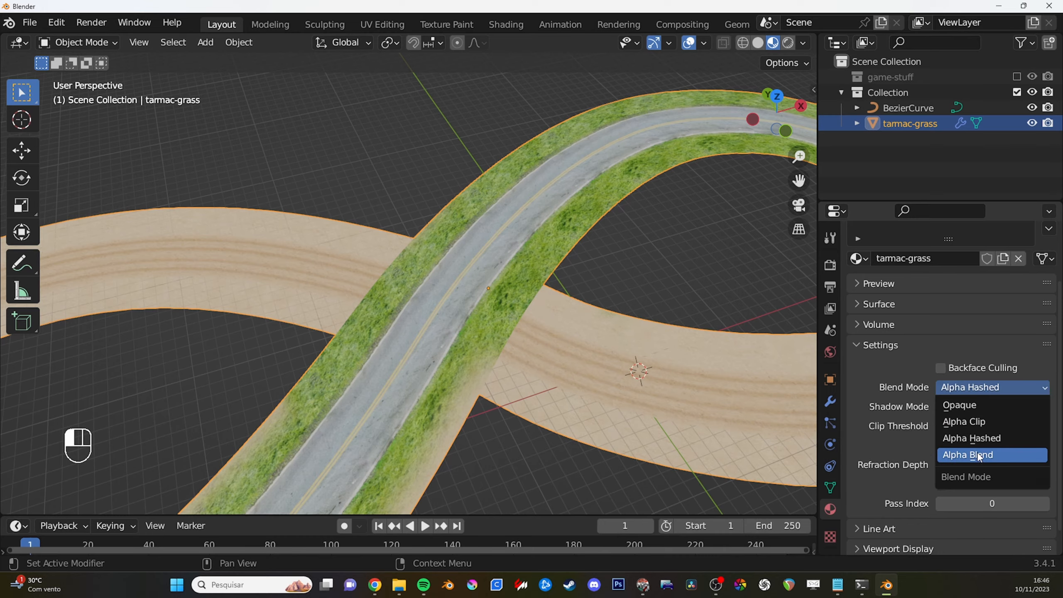
left_click(959, 405)
middle_click_drag(481, 331, 515, 392, "shift")
scroll(513, 388, "down", 1)
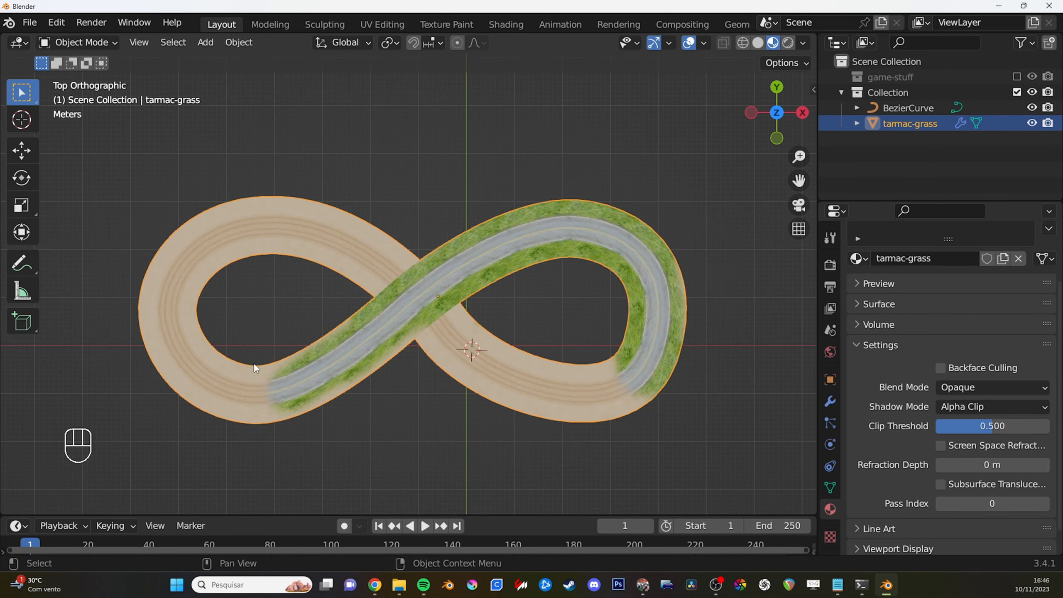
Switch the track to Vertex Paint and undo the stray changes.
key("ctrl+Tab")
left_click(619, 285)
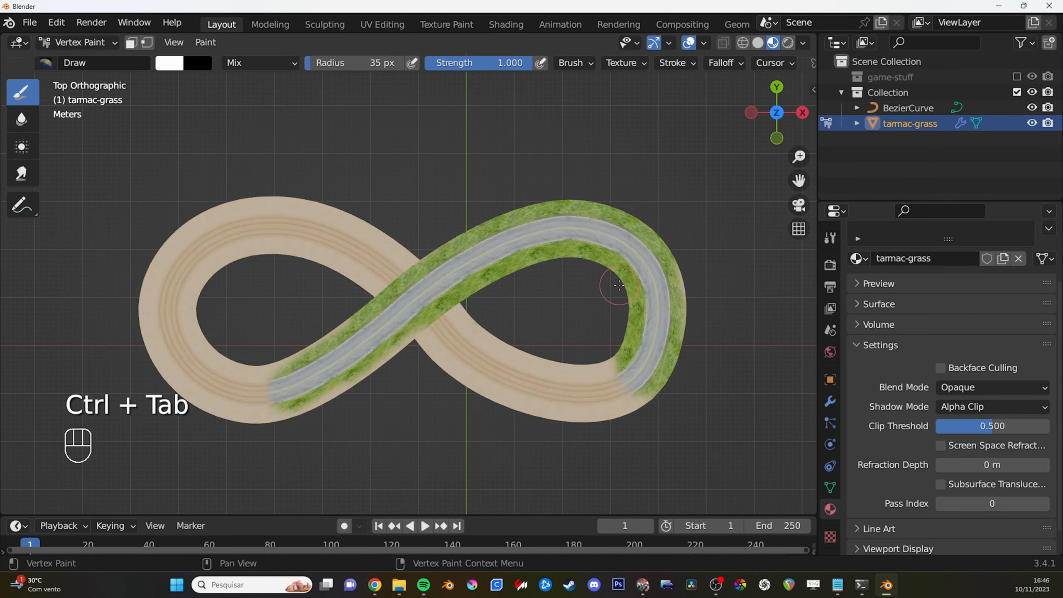
key("d")
key("ctrl+z")
key("ctrl+z")
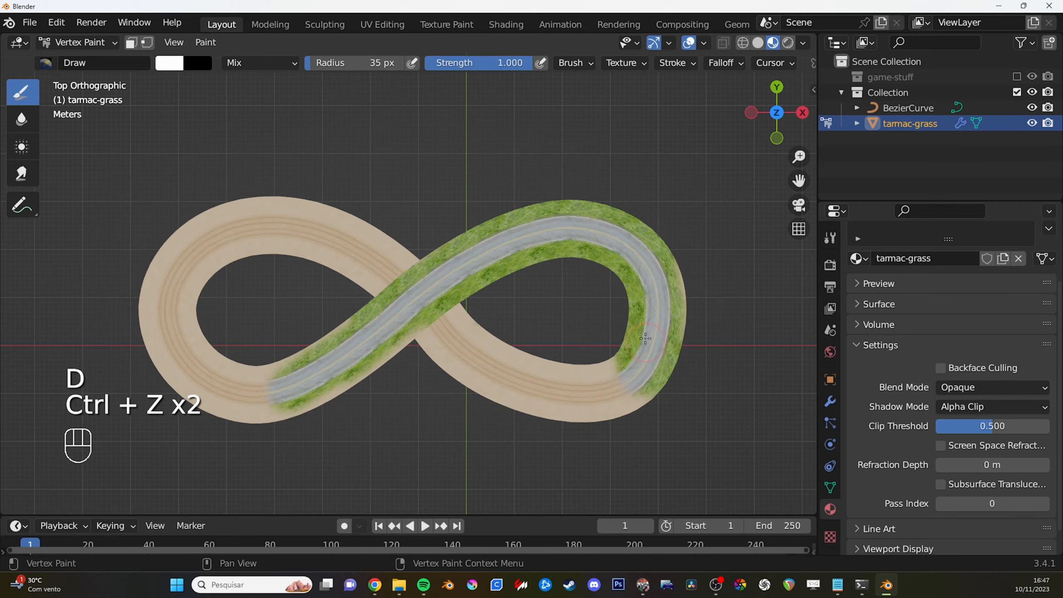
Set the brush radius to 21 px and roughen both tarmac ends with gravel strokes in the grass and tarmac-grass patches on the gravel.
scroll(643, 338, "up", 4)
key("f")
mouse_move(670, 348)
left_mouse_down()
mouse_move(570, 354)
mouse_move(714, 284)
left_mouse_up()
key("x")
middle_click_drag(234, 310, 521, 340, "shift")
key("x")
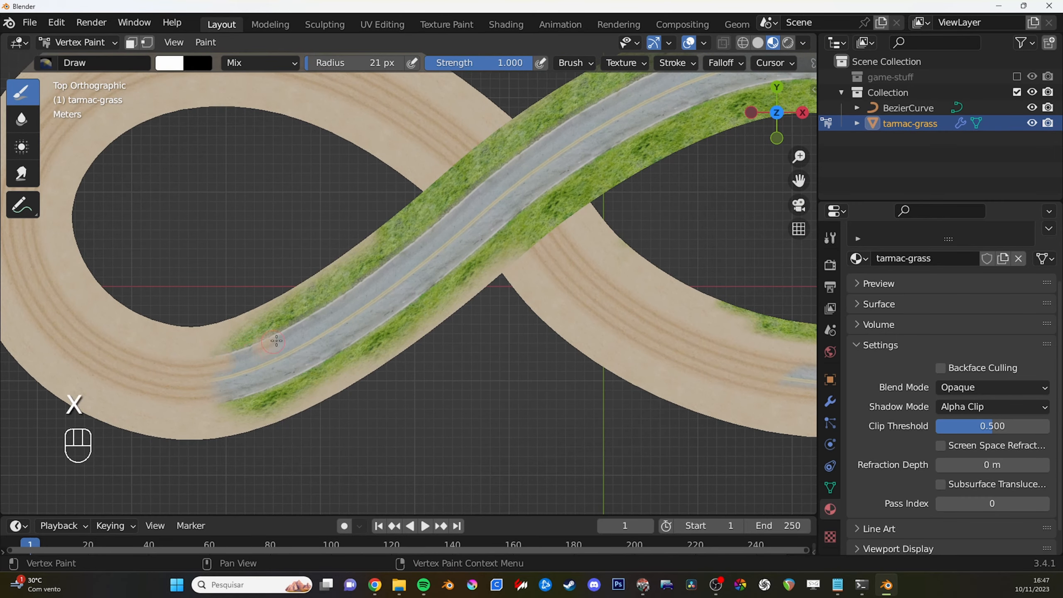
left_click_drag(275, 340, 360, 295)
Paint further tarmac-grass patches in black over the gravel at both texture transitions.
mouse_move(360, 295)
middle_mouse_down()
mouse_move(452, 268)
mouse_move(565, 326)
middle_mouse_up()
key("KP_7")
scroll(564, 326, "up", 2)
key("x")
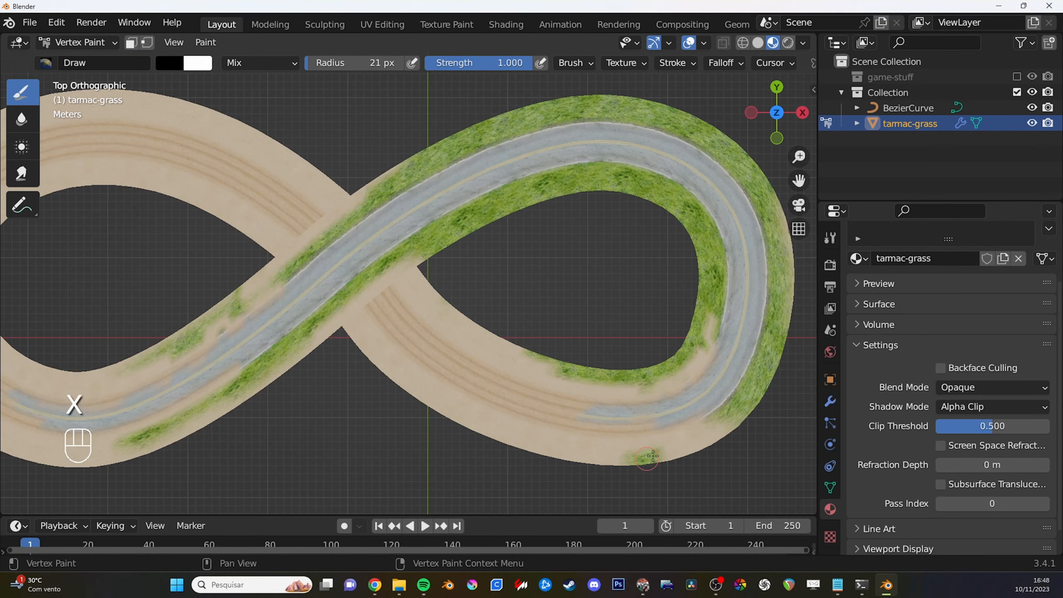
left_click_drag(368, 215, 251, 325)
middle_click_drag(541, 320, 565, 329, "shift")
Blur the texture transition on the lower part of the left loop using the Blur brush at 65 px.
left_click(24, 121)
key("f")
left_click(435, 252)
key("f")
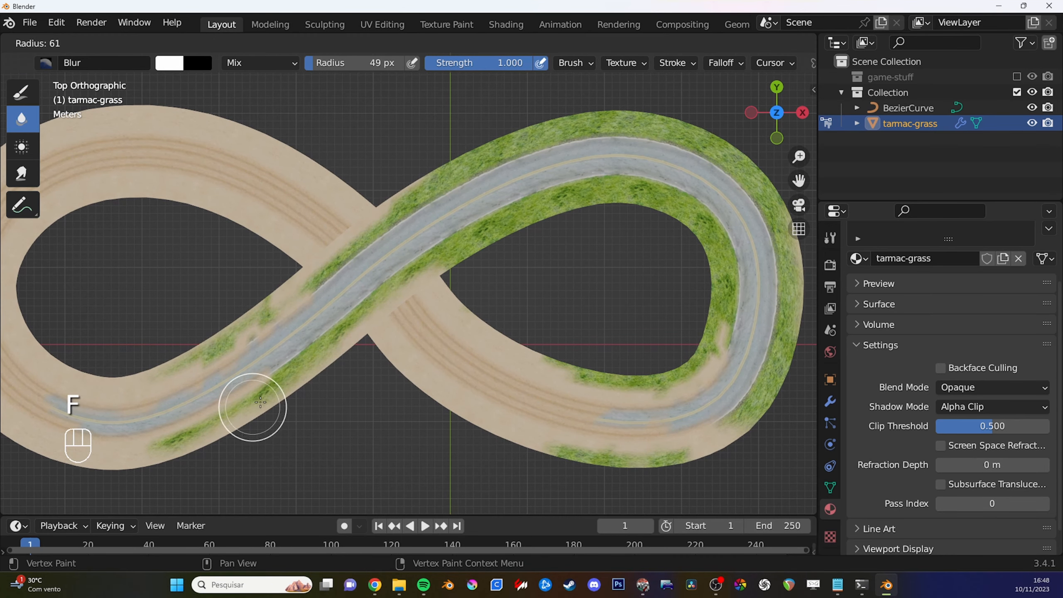
left_click(288, 407)
middle_click_drag(70, 412, 197, 383, "shift")
left_click_drag(197, 383, 286, 377)
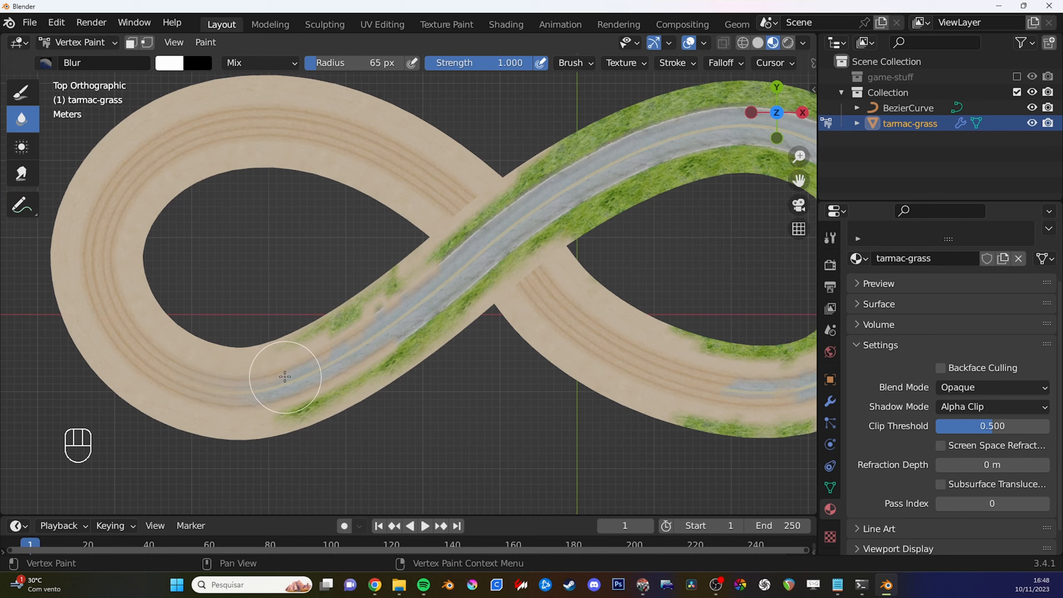
Reduce the Blur brush radius to 45 px and finish softening the left loop's grass edges.
middle_click_drag(310, 315, 235, 379, "shift")
key("f")
left_click(230, 380)
middle_click_drag(774, 396, 685, 386, "shift")
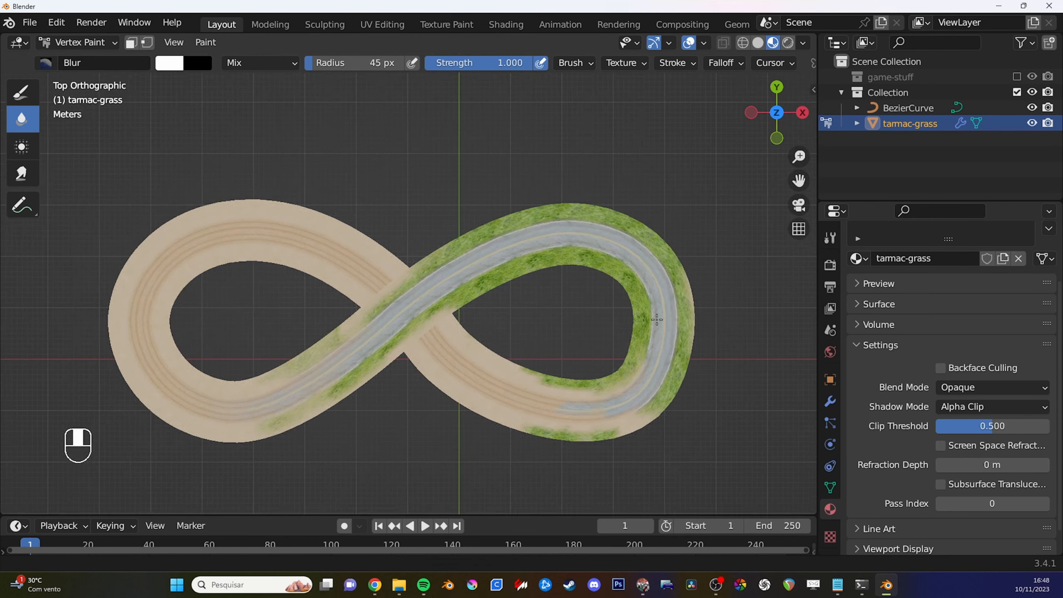
Return to Object Mode and save the scene over teste-stage_v001.blend in the RallyStage folder.
key("ctrl+Tab")
mouse_move(255, 384)
middle_mouse_down()
mouse_move(620, 270)
mouse_move(610, 292)
middle_mouse_up()
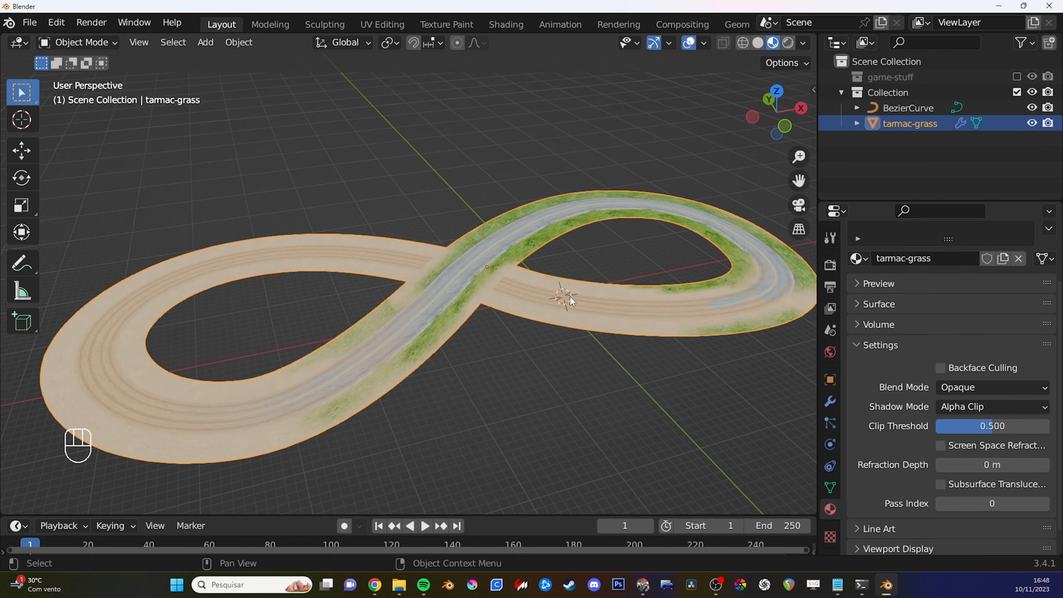
key("ctrl+shift+s")
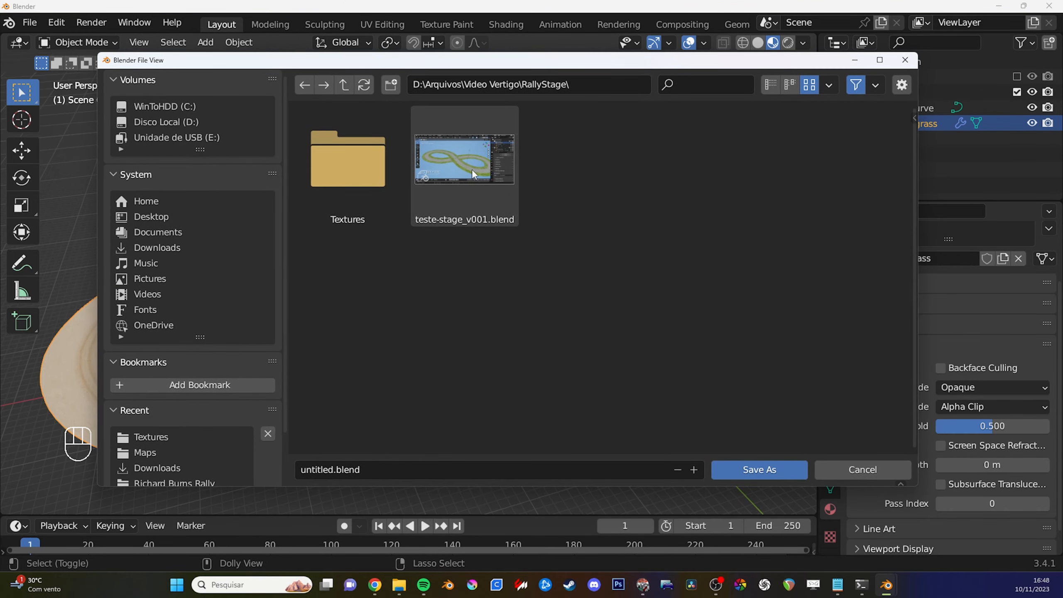
left_click(472, 168)
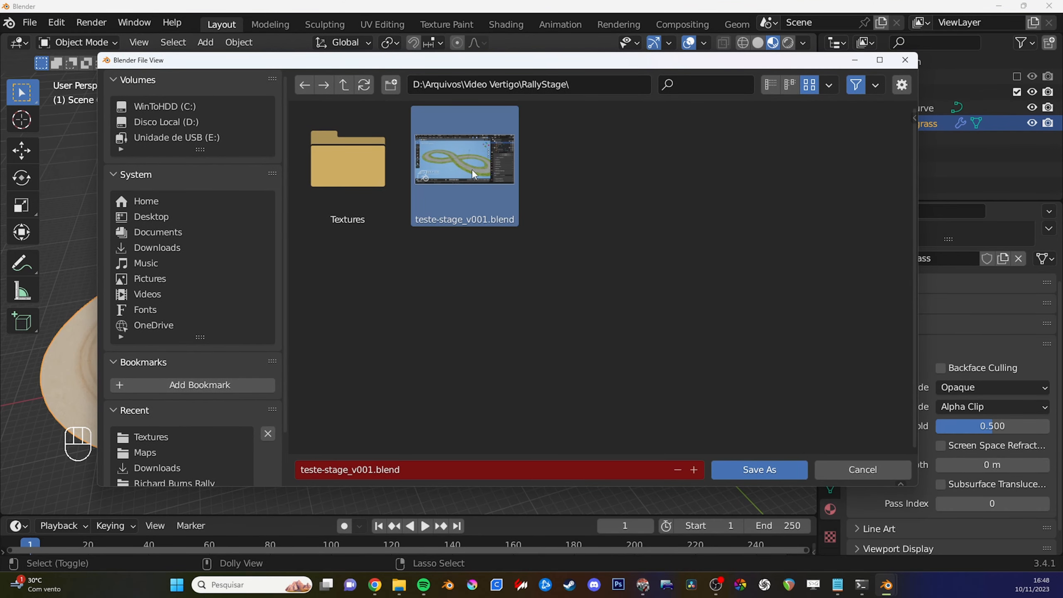
left_click(747, 468)
mouse_move(541, 303)
middle_mouse_down()
mouse_move(548, 331)
mouse_move(534, 298)
middle_mouse_up()
scroll(548, 331, "down", 1)
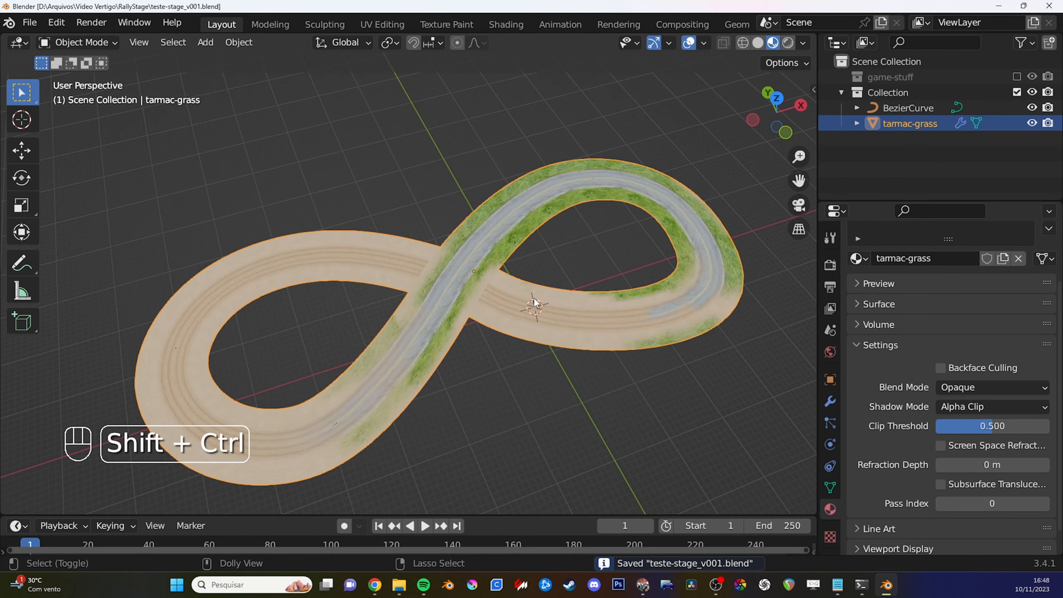
Save the scene under the new name skidpad_v001.blend in the RallyStage folder.
key("ctrl+shift+s")
left_click(385, 485)
left_click_drag(373, 485, 310, 482)
type("skidpad_v001.blend")
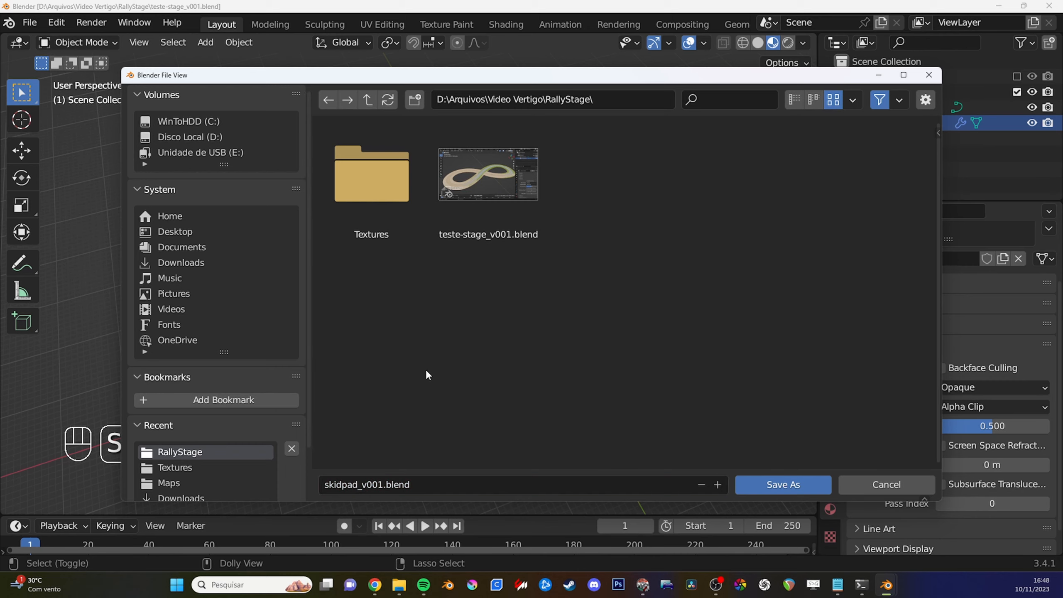
key("Return")
middle_click_drag(552, 277, 448, 280, "shift")
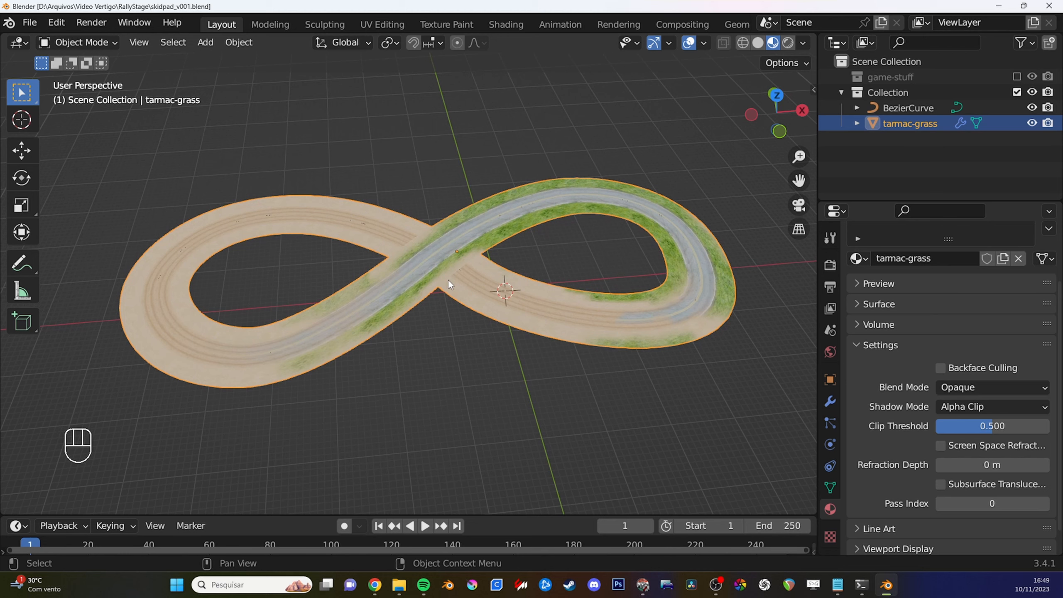
Enter Edit Mode on BezierCurve and try moving the control point at the gravel loop's outer end.
mouse_move(457, 335)
middle_mouse_down()
mouse_move(425, 316)
mouse_move(460, 328)
middle_mouse_up()
scroll(459, 327, "up", 1)
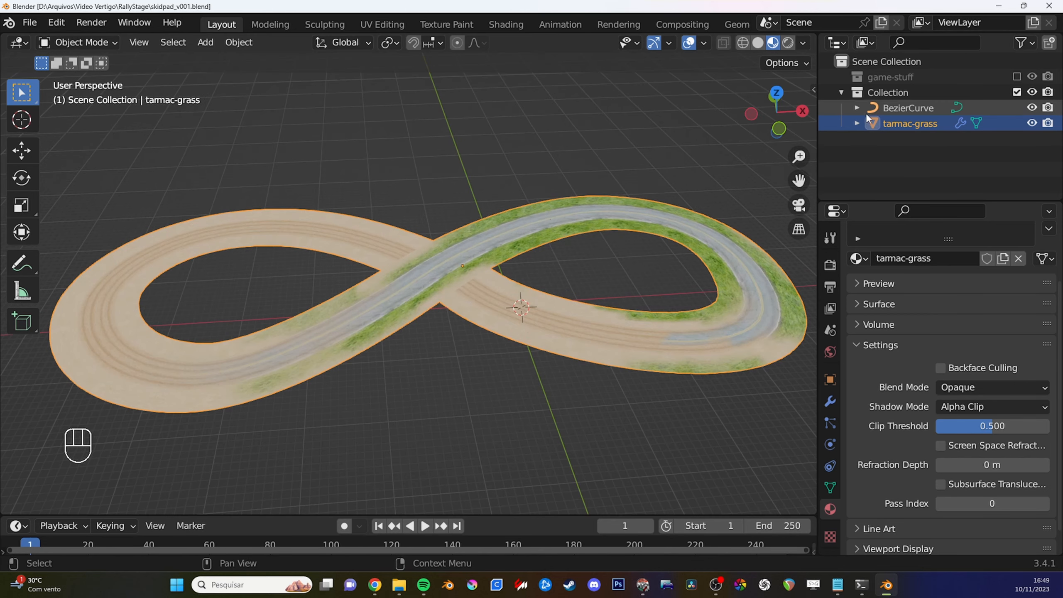
left_click(895, 110)
key("Tab")
key("g")
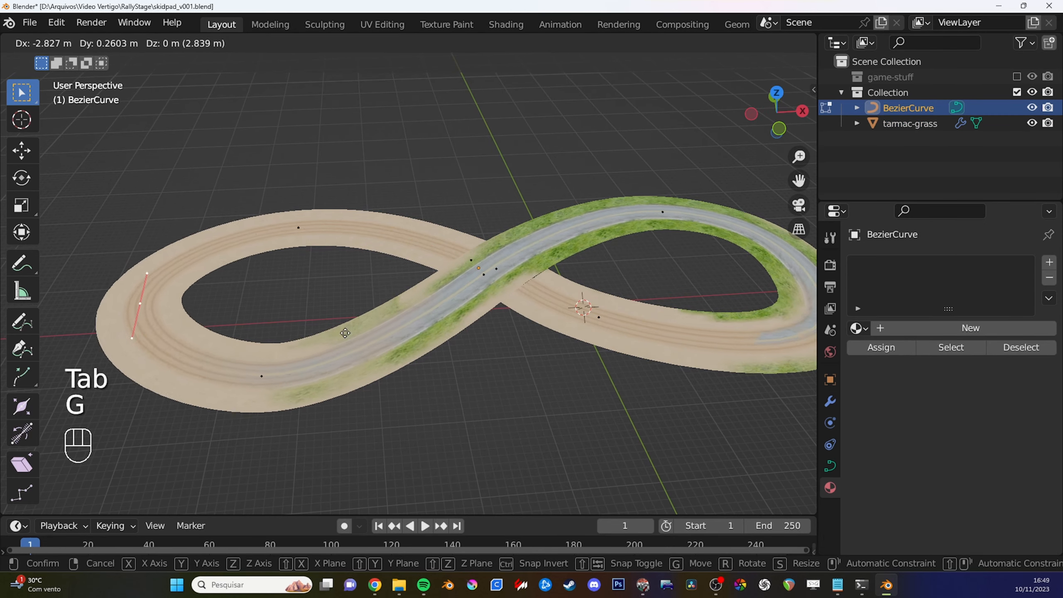
right_click(390, 337)
middle_click_drag(390, 337, 375, 319)
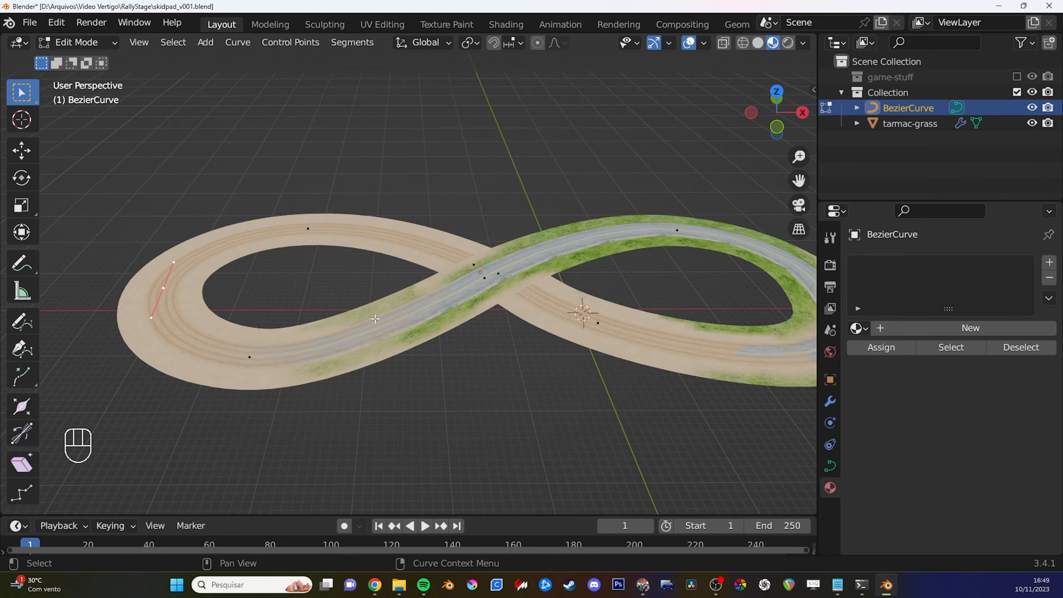
Sketch an annotation stroke across the gravel track at the loop's outer control point.
middle_click_drag(505, 305, 511, 359)
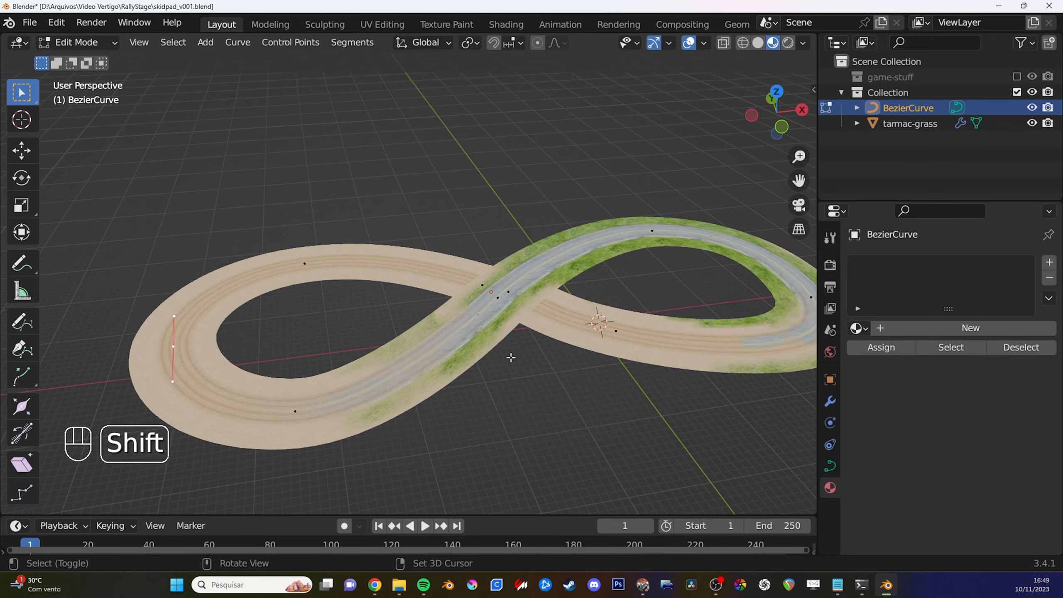
middle_click_drag(248, 306, 176, 332, "shift")
key("d")
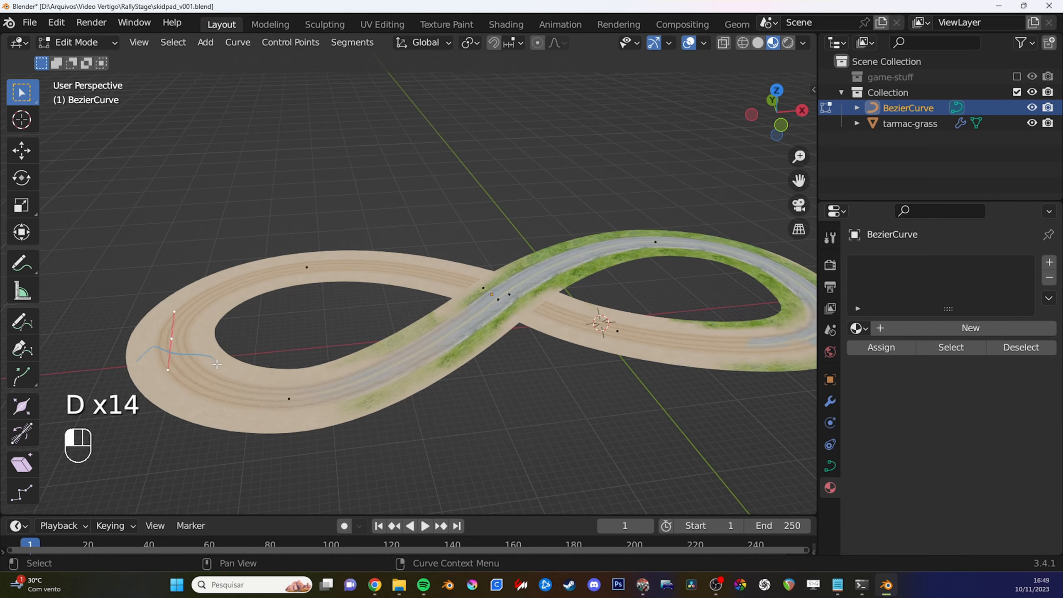
scroll(416, 373, "up", 2)
middle_click_drag(416, 372, 405, 363, "shift")
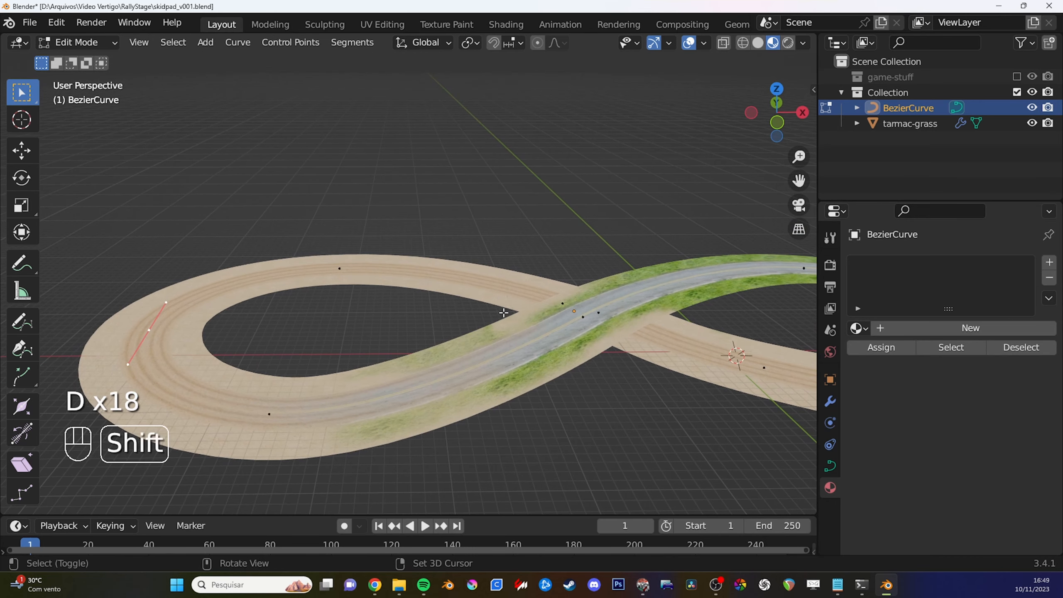
middle_click_drag(506, 311, 538, 373, "shift")
scroll(510, 333, "down", 2)
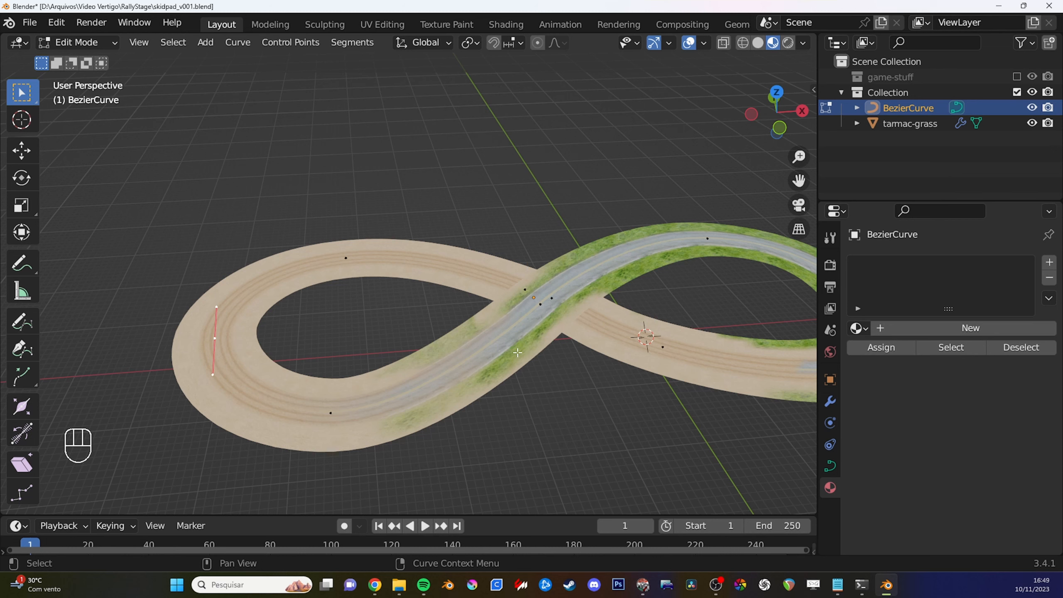
Try tilting the gravel loop's outer control point, undo it, and tilt the point again.
key("ctrl+t")
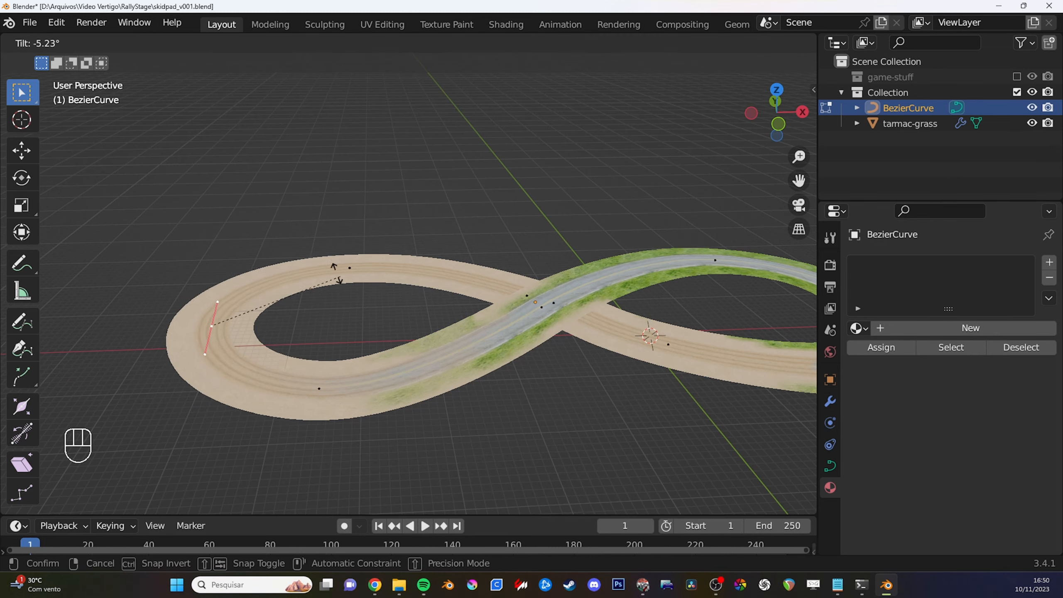
left_click(219, 245)
middle_click_drag(564, 281, 621, 303)
key("ctrl+z")
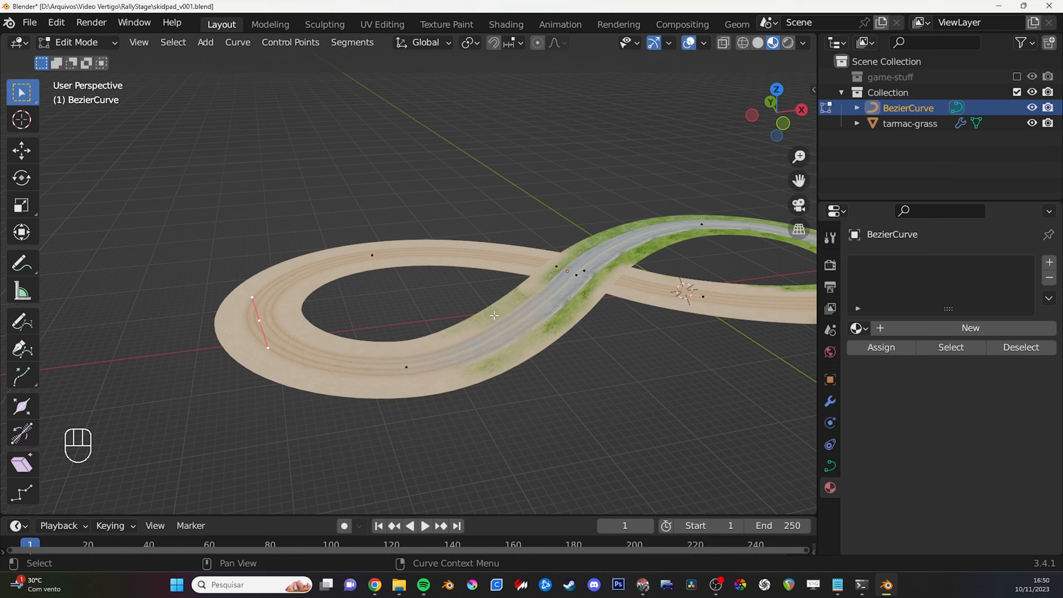
key("ctrl+t")
left_click(475, 278)
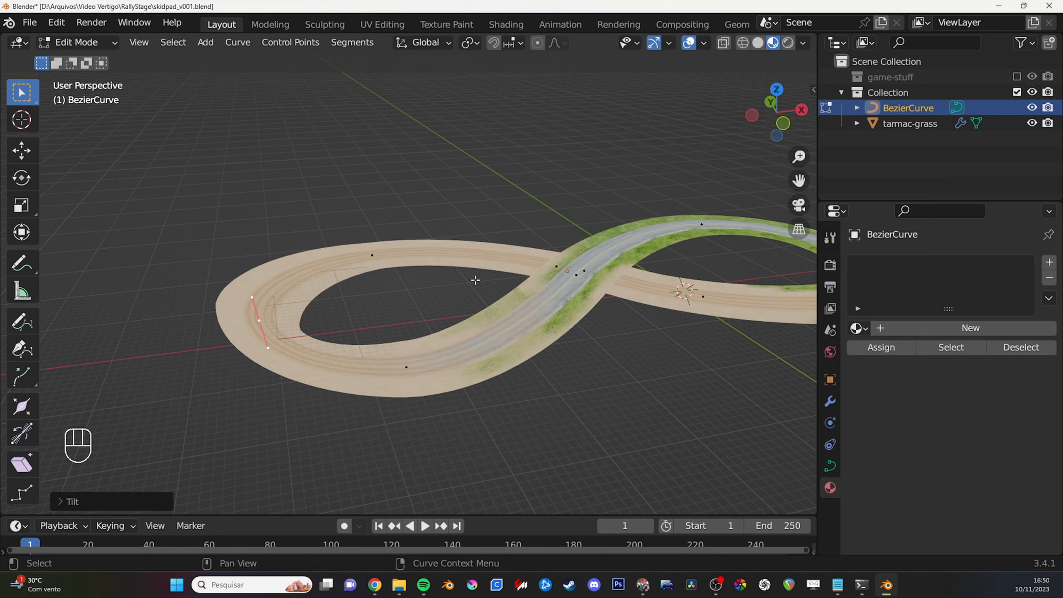
Move the gravel loop's near-side control point and try moving the point just past the crossing.
key("g")
left_click(499, 420)
middle_click_drag(640, 331, 548, 316)
middle_click_drag(548, 316, 519, 296, "shift")
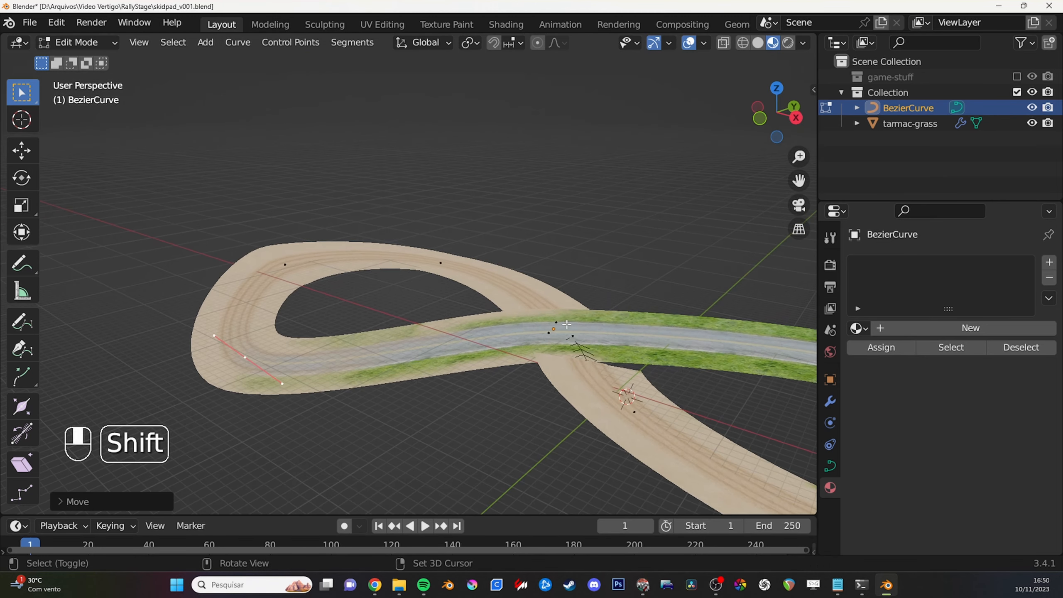
left_click(443, 263)
middle_click_drag(671, 375, 686, 346)
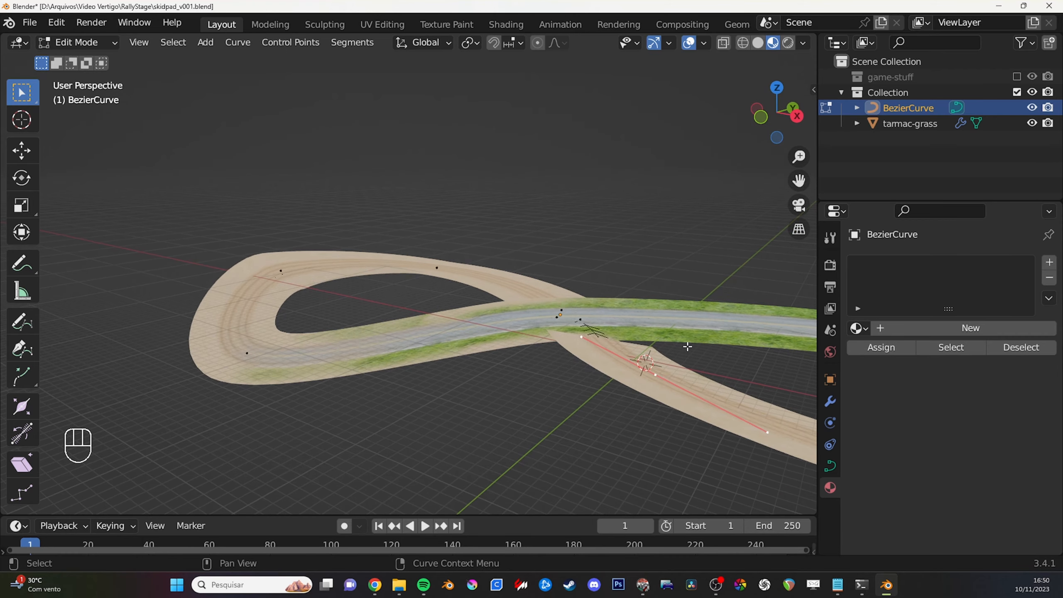
key("g")
right_click(656, 362)
Raise the control point on the far side of the gravel loop high above the ground.
left_click(437, 268)
key("g")
right_click(435, 293)
middle_click_drag(378, 276, 520, 285)
middle_click_drag(519, 285, 639, 249, "shift")
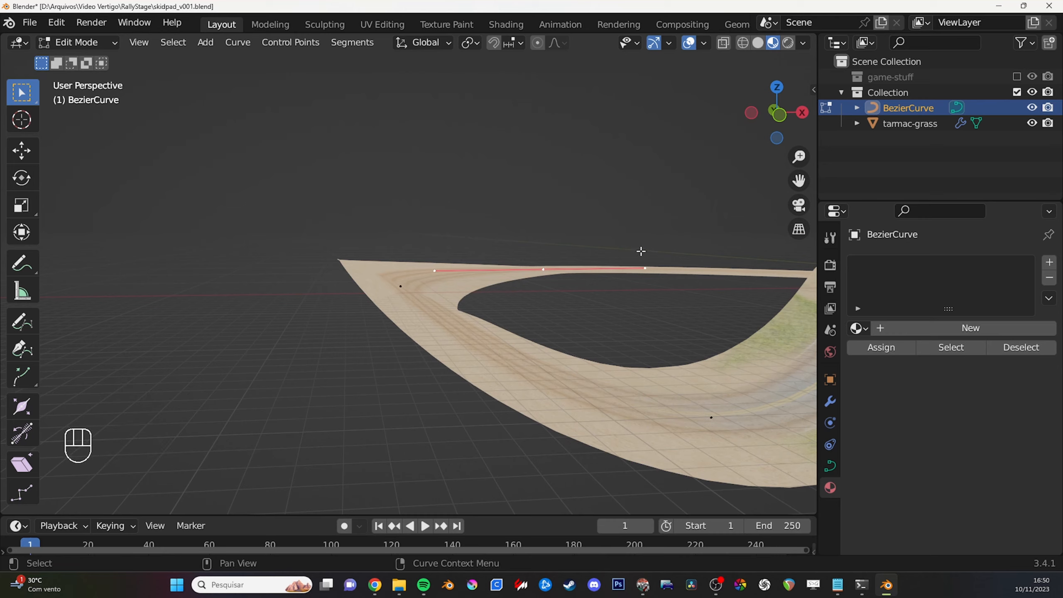
key("g")
right_click(653, 364)
key("f")
key("g")
left_click(631, 179)
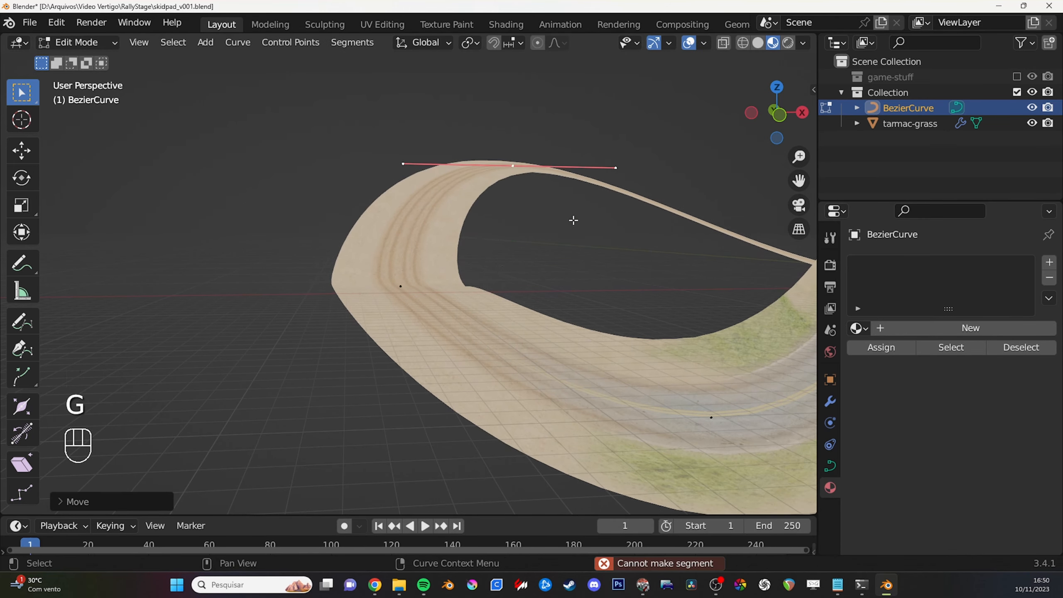
Annotate across the gravel loop's outer end, undo the point moves and tilt, and clear the annotation.
left_click_drag(468, 293, 427, 280)
key("ctrl+z")
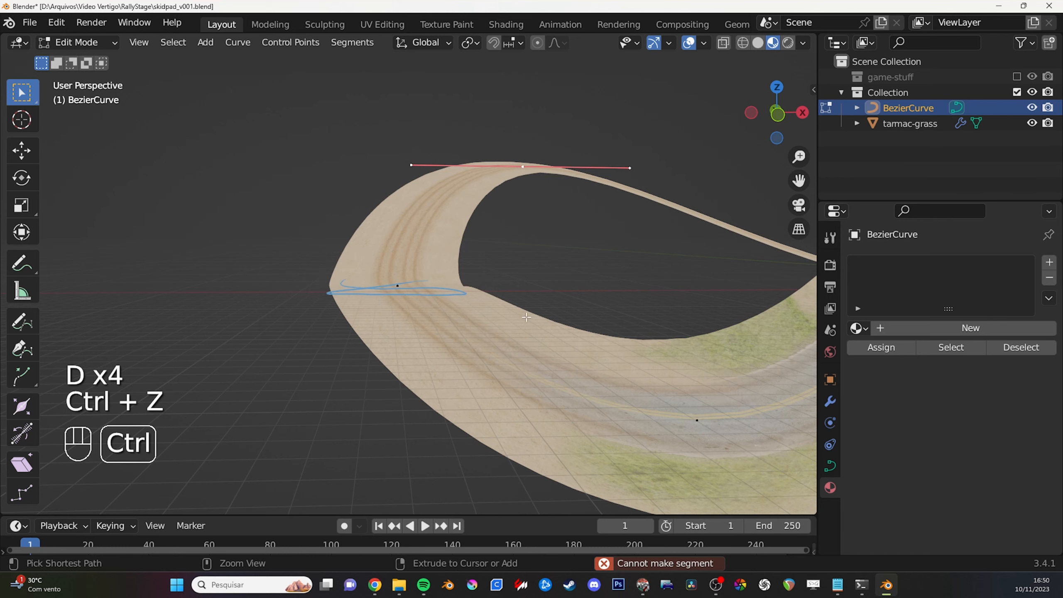
key("ctrl+z")
key("ctrl+z")
key("ctrl+z")
key("ctrl+z")
key("ctrl+z")
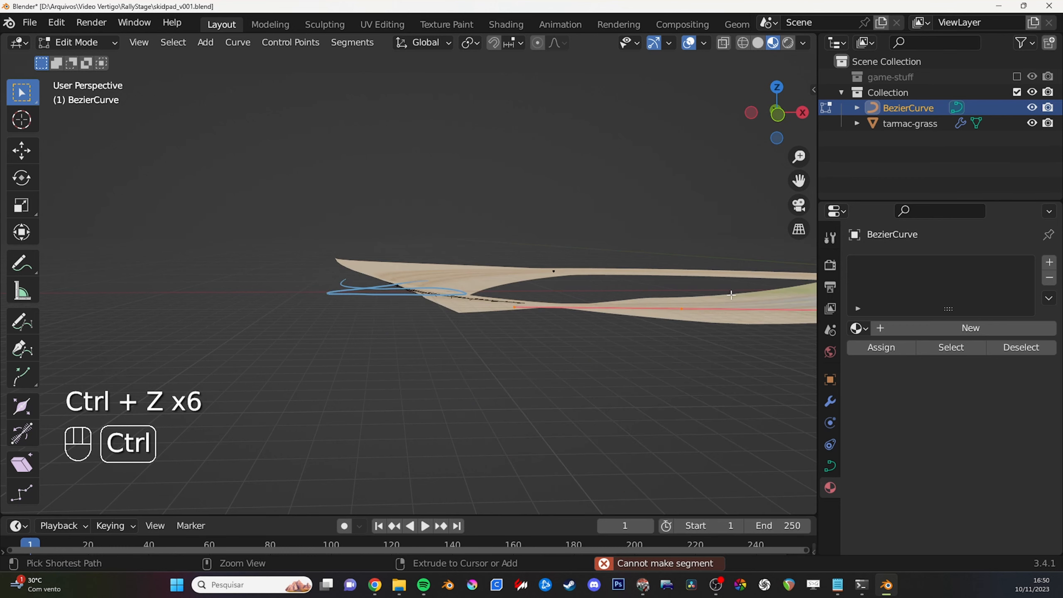
key("ctrl+z")
key("d")
key("d")
Set the Twist Method of BezierCurve to Z-Up in its shape settings.
mouse_move(627, 277)
middle_mouse_down()
mouse_move(592, 349)
mouse_move(675, 357)
mouse_move(593, 329)
middle_mouse_up()
scroll(675, 357, "down", 2)
key("Tab")
key("Tab")
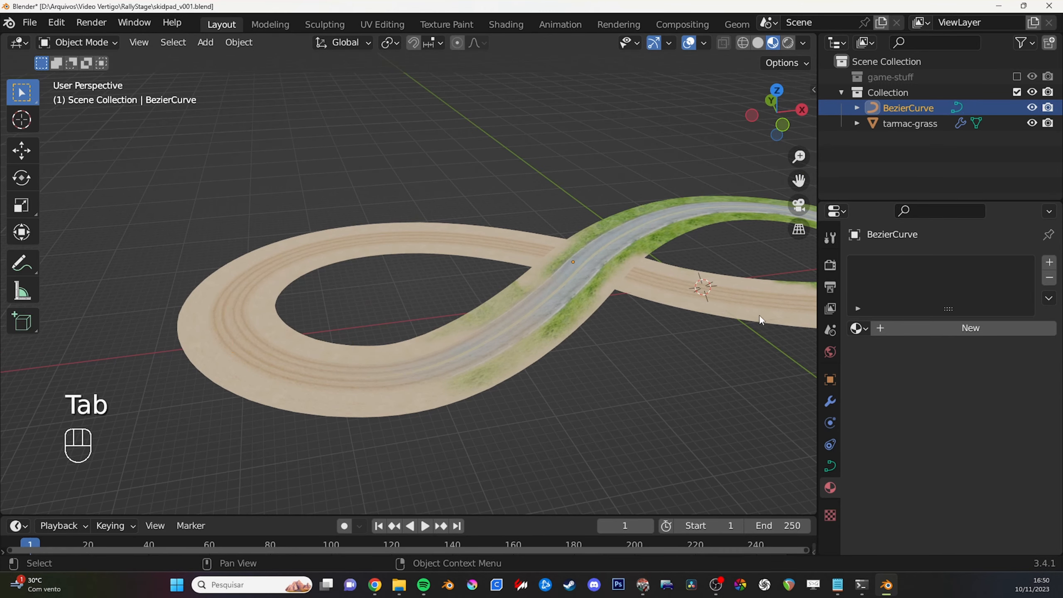
left_click(831, 466)
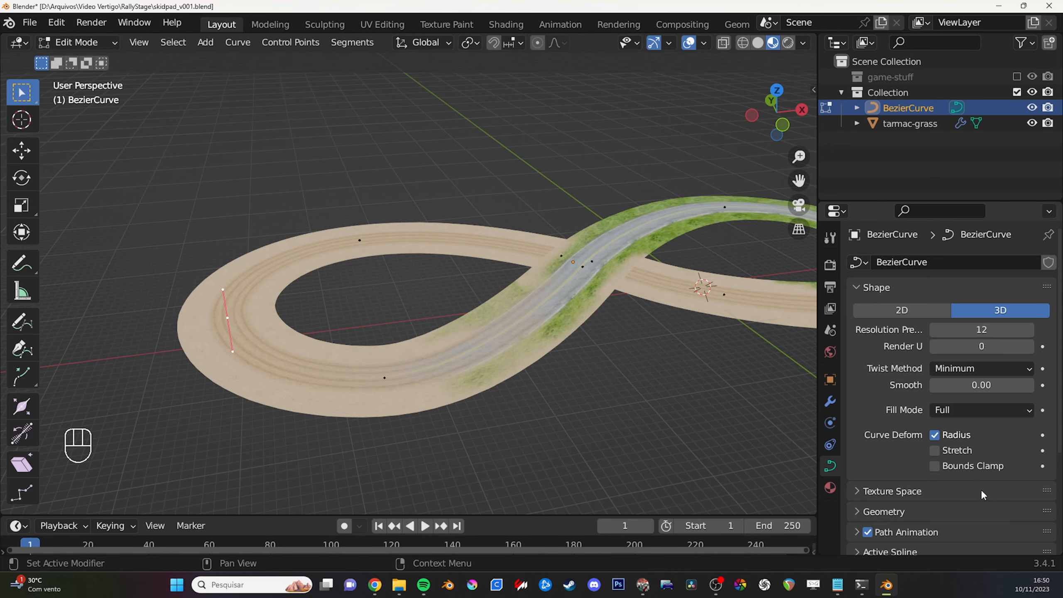
scroll(979, 491, "down", 4)
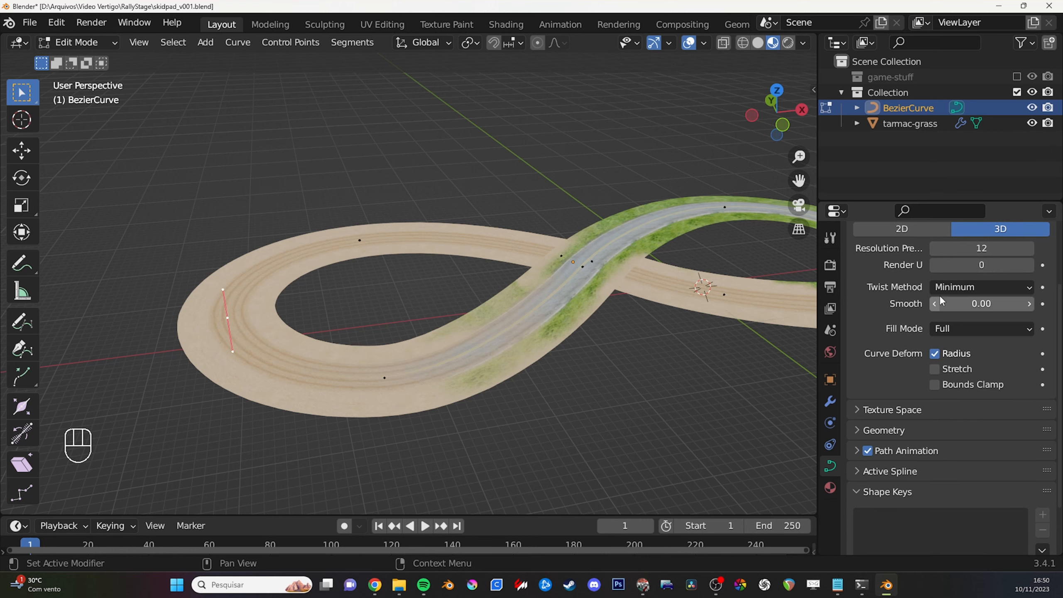
mouse_move(547, 363)
middle_mouse_down("shift")
mouse_move(558, 380)
mouse_move(545, 352)
middle_mouse_up("shift")
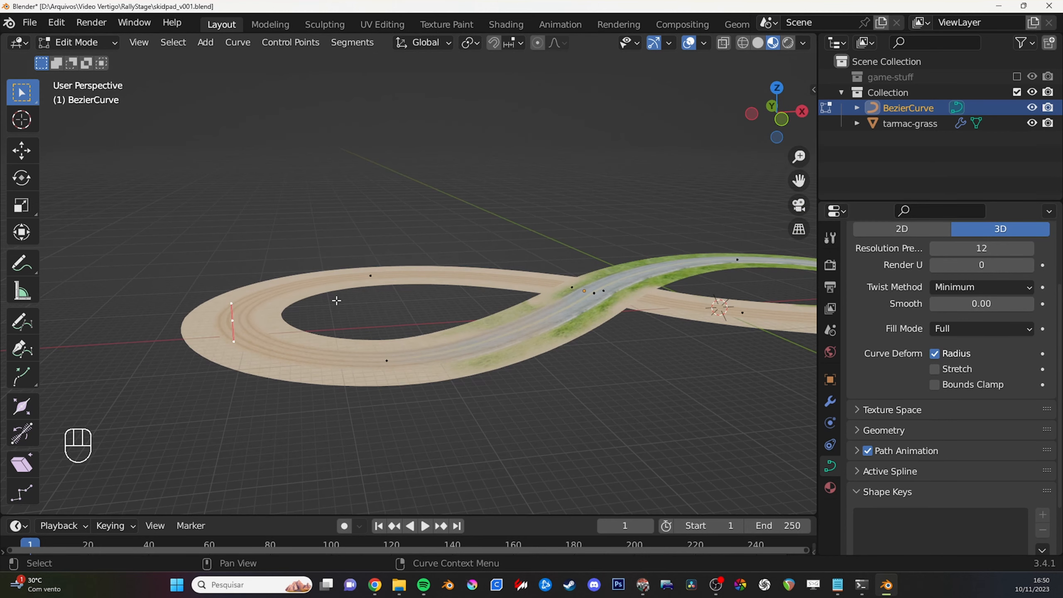
key("ctrl+t")
right_click(251, 319)
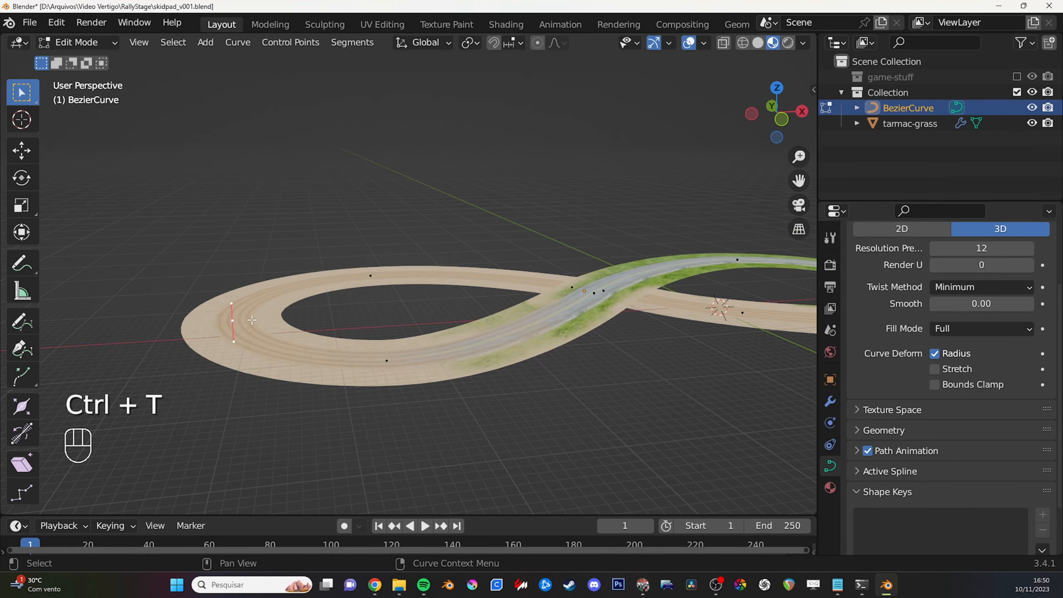
left_click(991, 288)
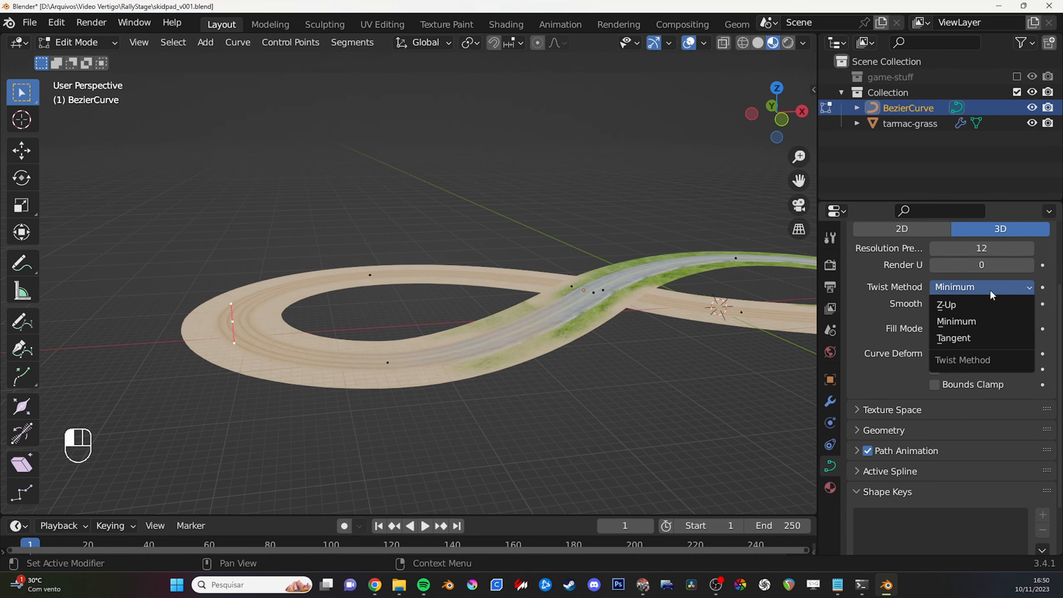
left_click(971, 308)
Sketch a vertical annotation stroke above the gravel loop's outer control point.
middle_click_drag(665, 373, 470, 394, "shift")
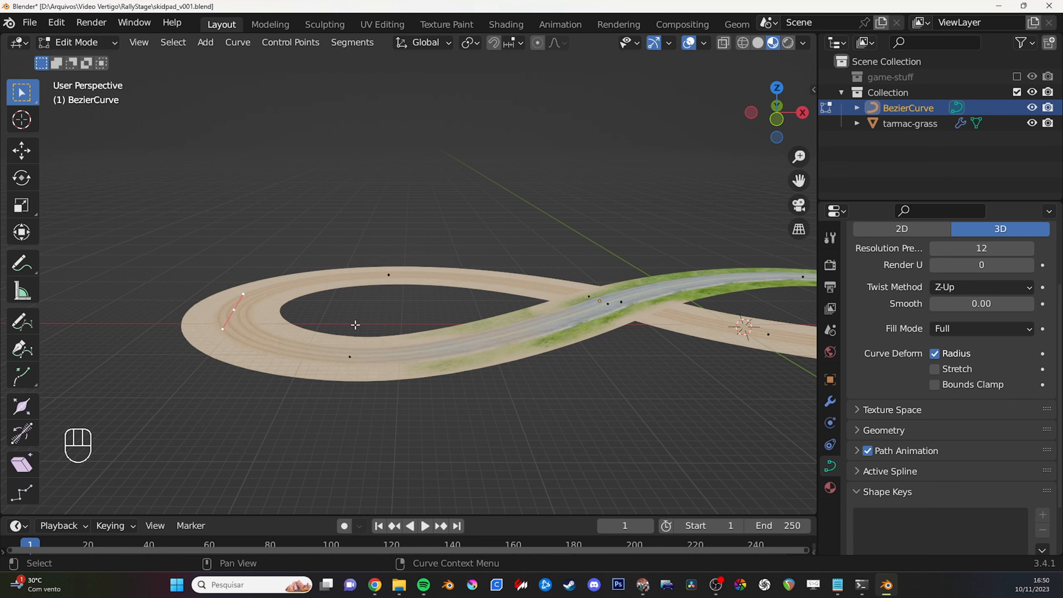
middle_click_drag(355, 325, 248, 303)
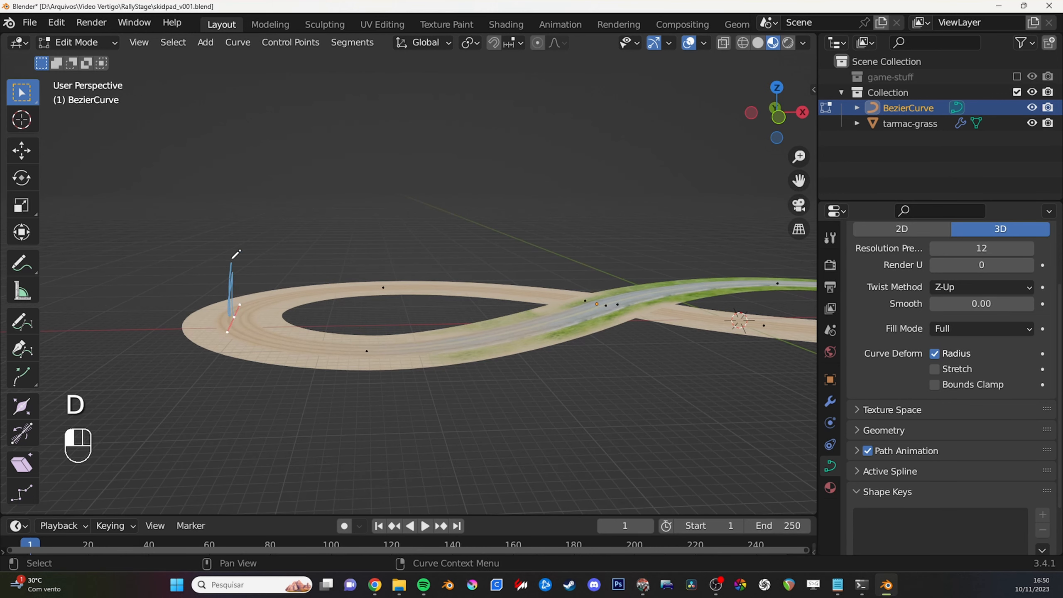
left_click_drag(235, 271, 239, 277)
middle_click_drag(242, 326, 252, 339, "shift")
middle_click_drag(382, 339, 420, 299, "shift")
scroll(420, 299, "up", 1)
mouse_move(420, 300)
middle_mouse_down()
mouse_move(420, 311)
mouse_move(420, 296)
mouse_move(435, 296)
mouse_move(481, 247)
mouse_move(442, 236)
middle_mouse_up()
Tilt the gravel loop's outer control point and try moving the far-side point.
key("ctrl+t")
left_click(341, 241)
left_click(449, 269)
key("g")
right_click(453, 234)
Annotate the tilted outer end of the gravel loop, and undo the annotation and the tilt.
key("d")
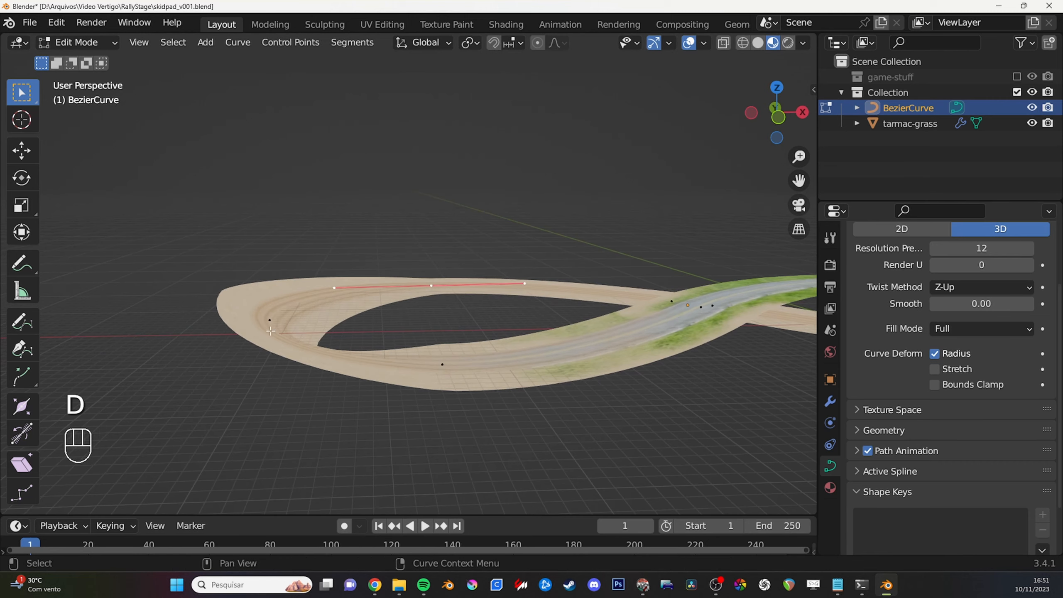
key("d")
key("d")
key("ctrl+z")
key("ctrl+z")
key("ctrl+z")
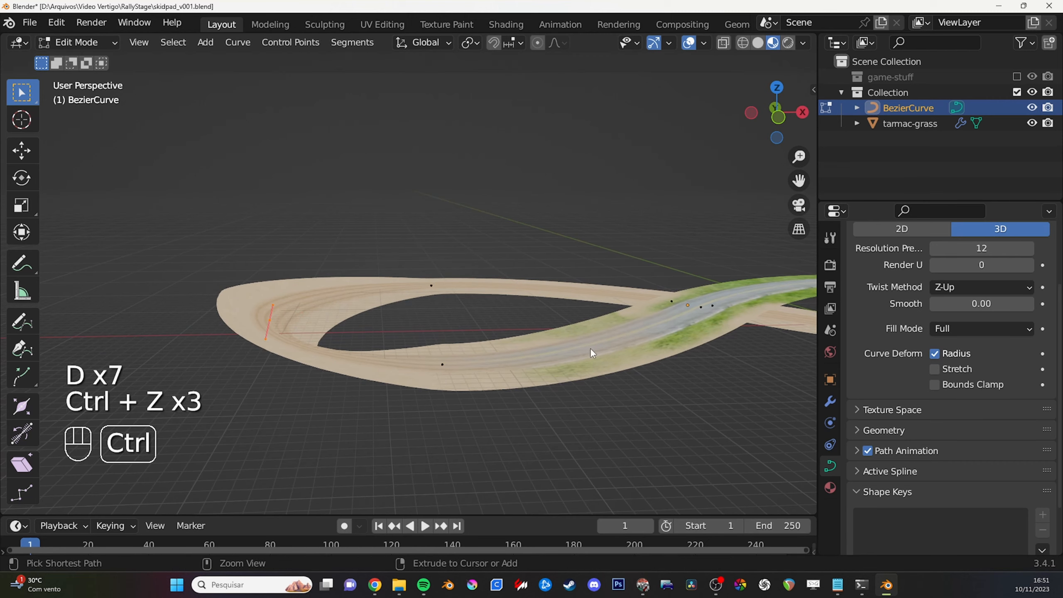
key("ctrl+z")
Tilt the control point at the outer end of the gravel loop, adjusting it in two passes.
middle_click_drag(590, 347, 593, 271)
middle_click_drag(458, 228, 473, 243)
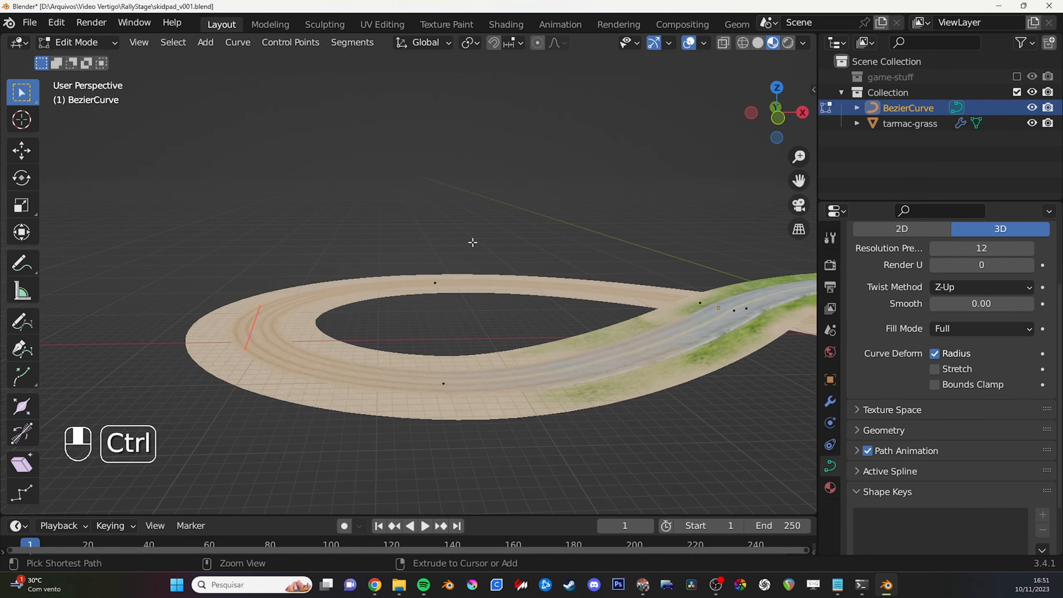
key("ctrl+t")
left_click(494, 190)
middle_click_drag(493, 190, 498, 150, "shift")
key("ctrl+t")
left_click(508, 162)
Tilt the curve's control point on the far side of the gravel loop.
left_click(438, 299)
middle_click_drag(480, 242, 577, 202, "shift")
key("ctrl+t")
left_click(553, 228)
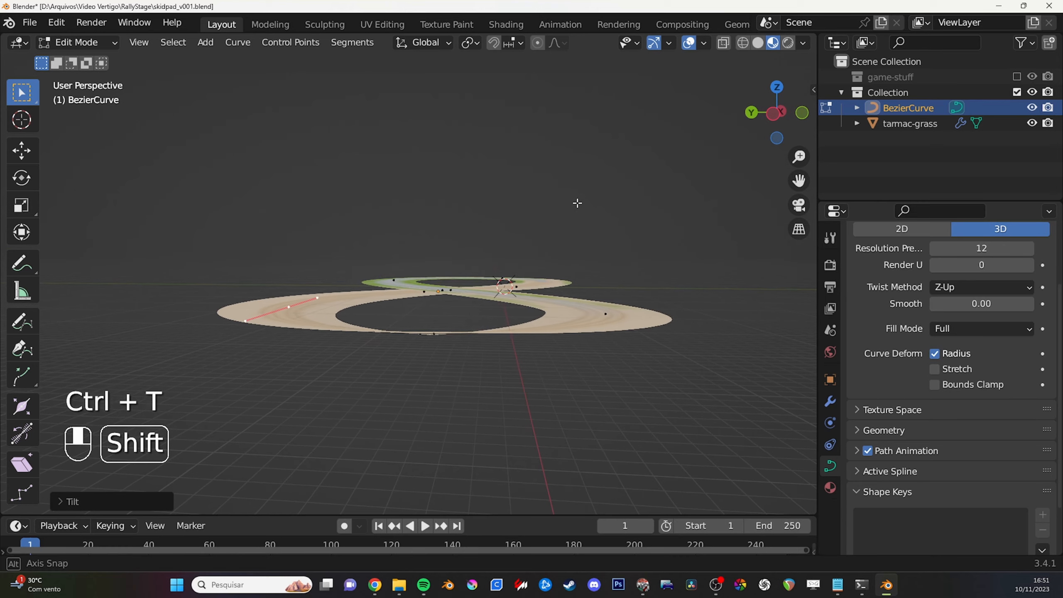
Tilt the control point where the tarmac fades into gravel, and readjust the tilt of the gravel loop's outer control point.
left_click(611, 328)
key("ctrl+t")
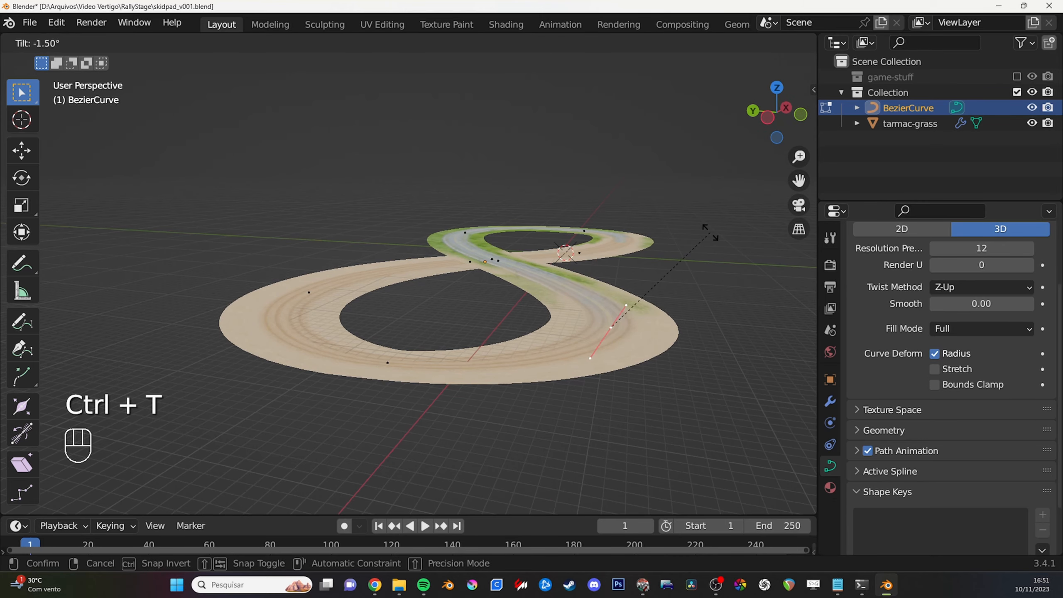
left_click(710, 232)
middle_click_drag(710, 232, 489, 230, "shift")
key("ctrl+t")
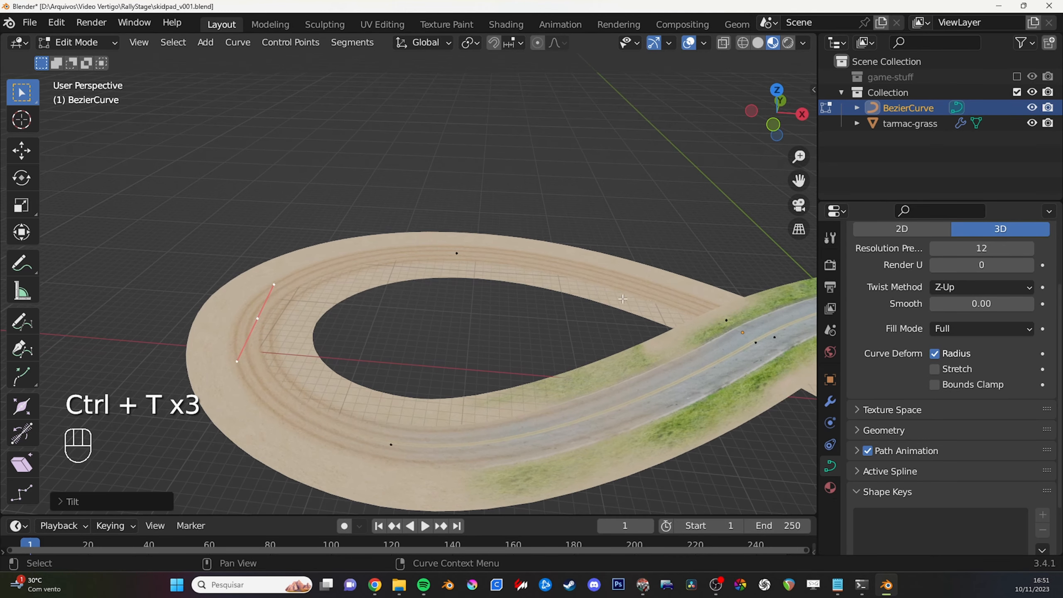
Leave curve editing, select the tarmac-grass track mesh, and save the file.
key("Tab")
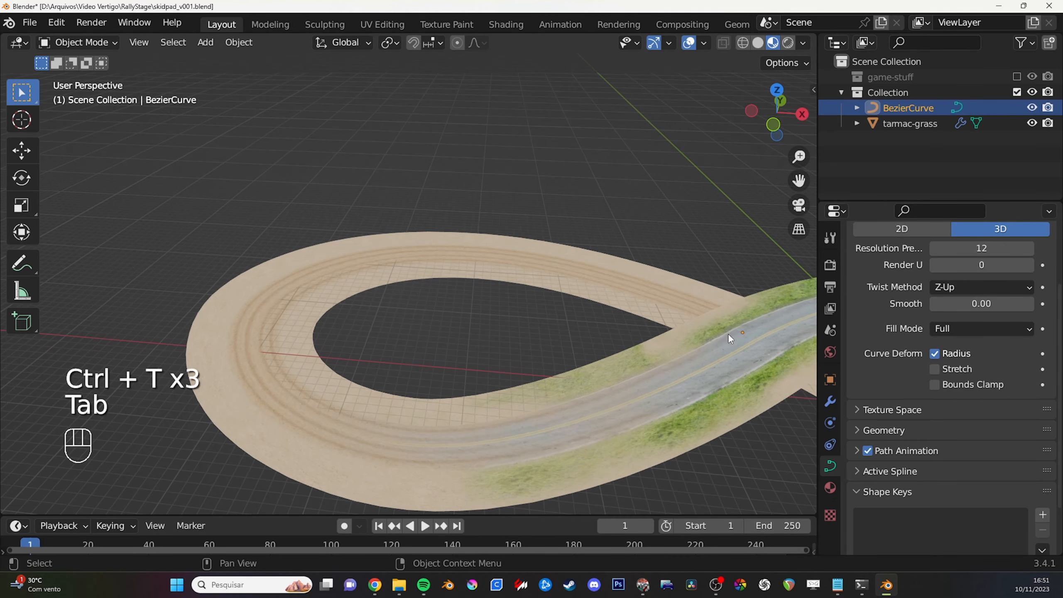
mouse_move(702, 320)
middle_mouse_down()
mouse_move(736, 320)
mouse_move(714, 280)
mouse_move(699, 321)
middle_mouse_up()
middle_click_drag(418, 335, 465, 341, "shift")
left_click(431, 270)
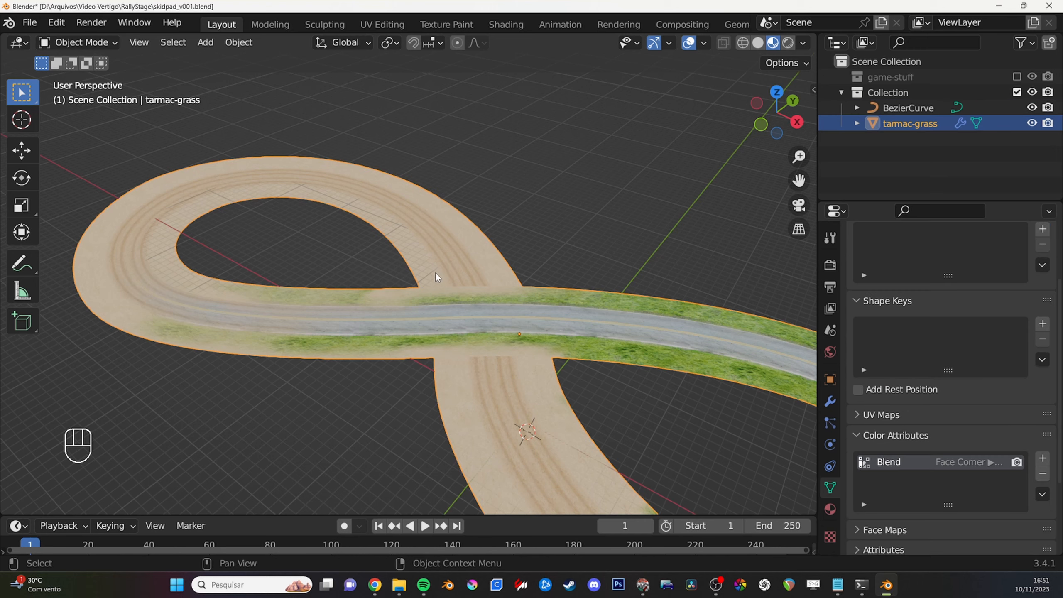
middle_click(492, 268, "alt")
scroll(492, 267, "up", 1, "alt")
middle_click(382, 321, "alt")
mouse_move(383, 322)
middle_mouse_down()
mouse_move(450, 280)
mouse_move(470, 280)
mouse_move(363, 318)
middle_mouse_up()
middle_click_drag(465, 307, 500, 313, "shift")
key("ctrl+s")
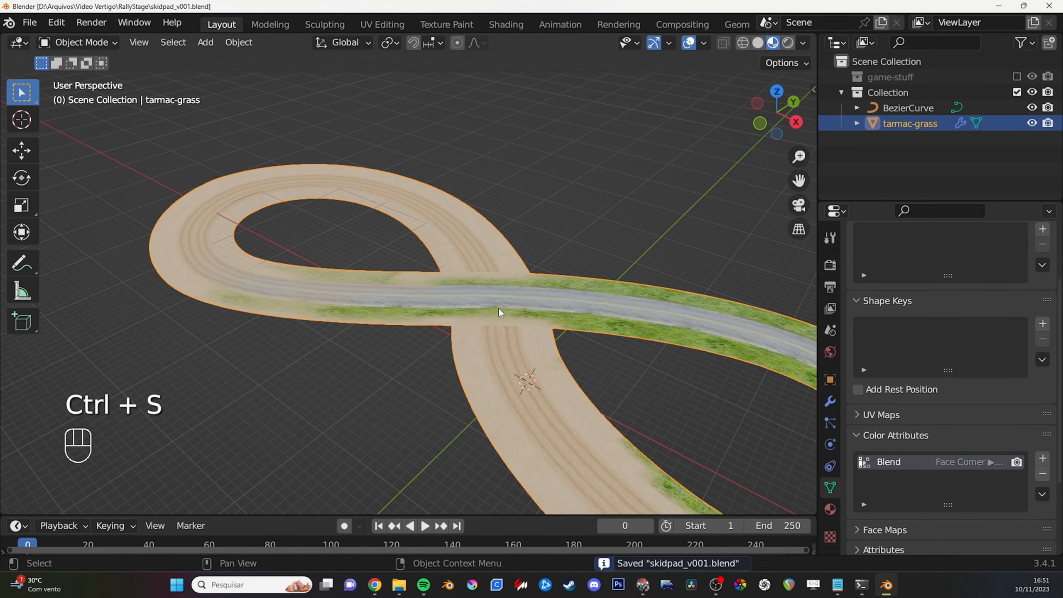
Add a Basis shape key and a second one named hill to the track mesh, and set hill's value to 1.000.
left_click(1043, 324)
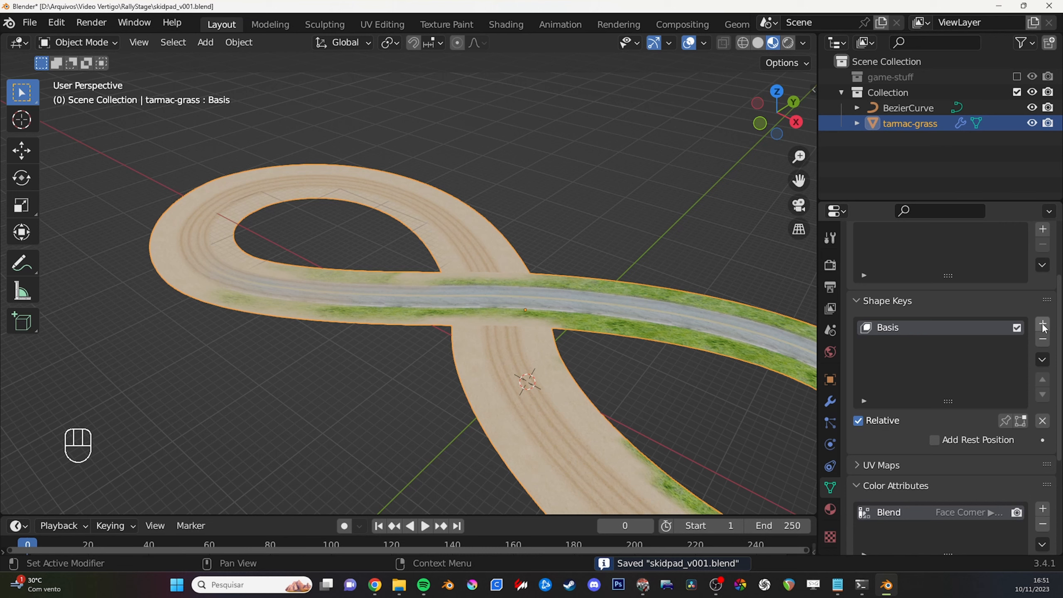
left_click(1041, 327)
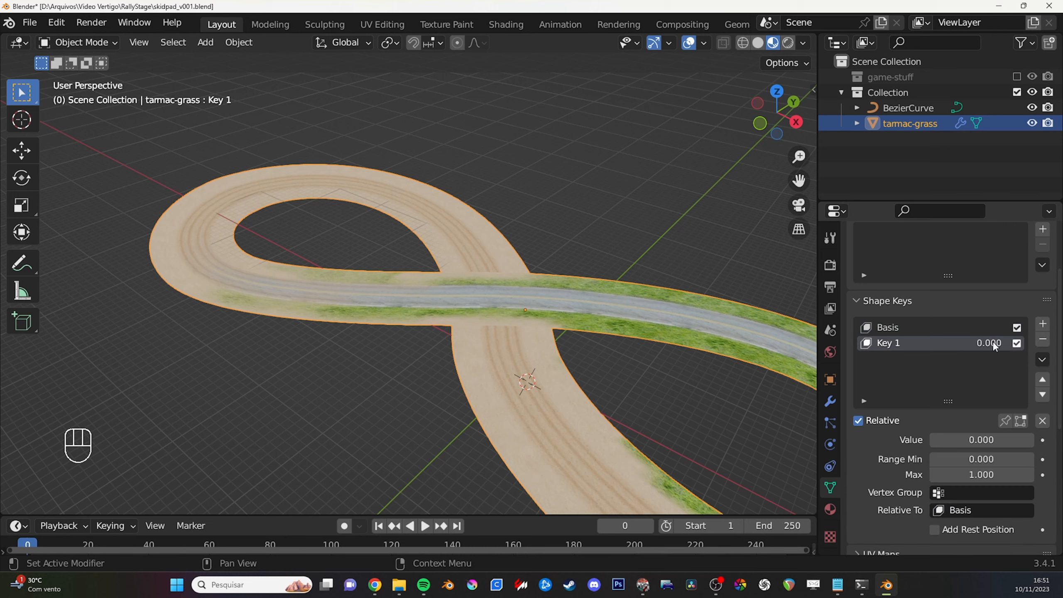
middle_click_drag(682, 348, 624, 344, "shift")
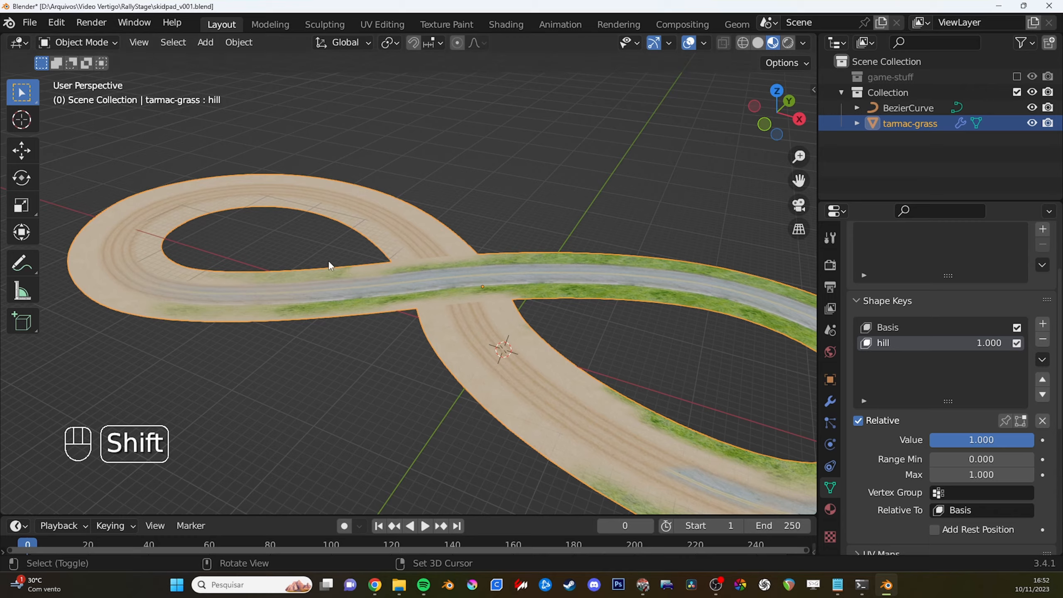
Enable Edit Mode display for the hill shape key, start editing the track mesh, and clear its selection.
key("d")
left_click_drag(335, 286, 335, 276)
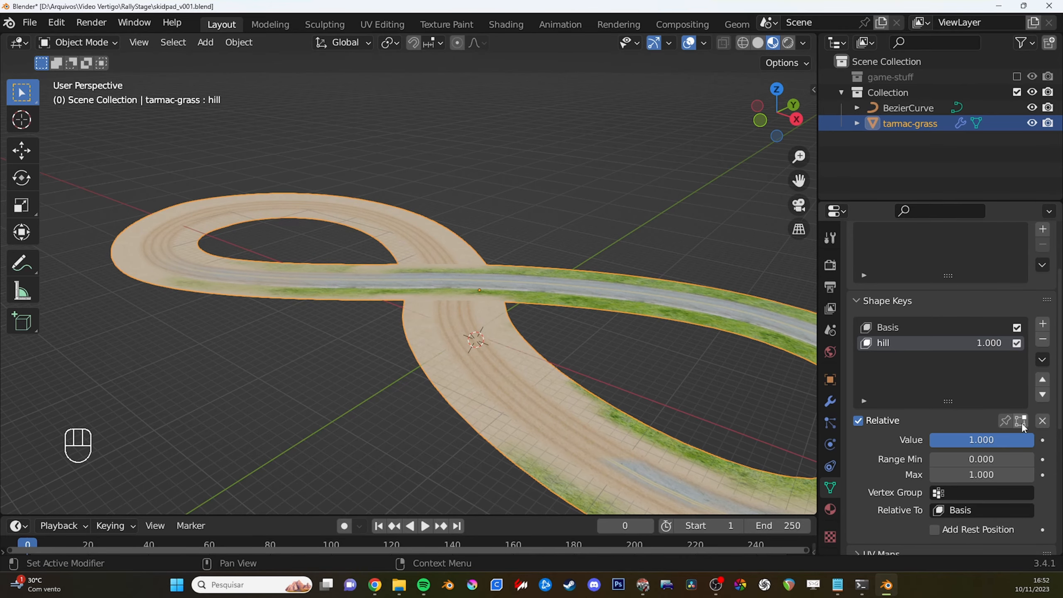
key("Tab")
key("alt+a")
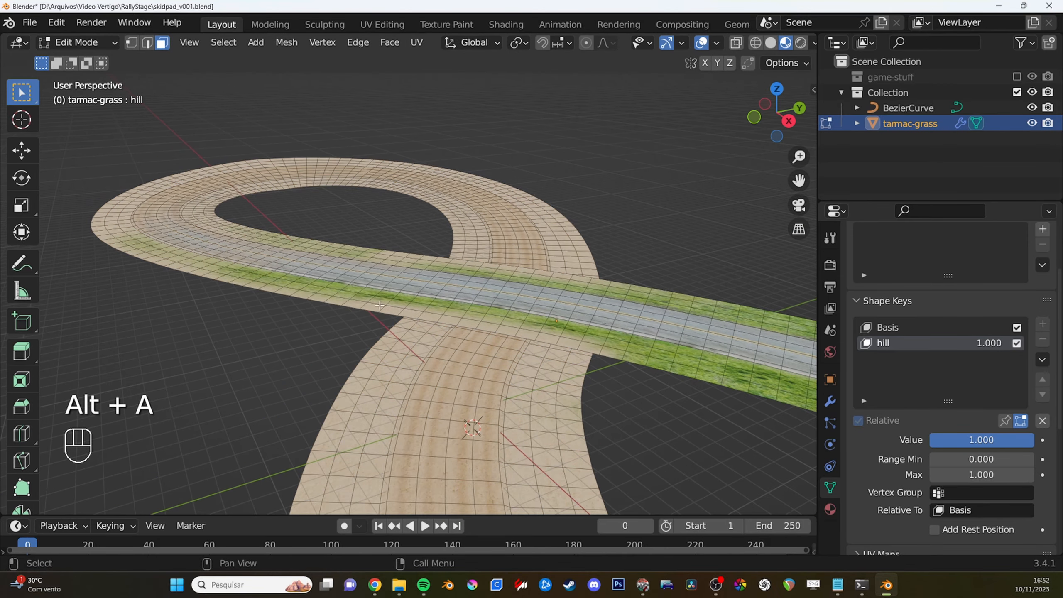
middle_click_drag(379, 306, 398, 281)
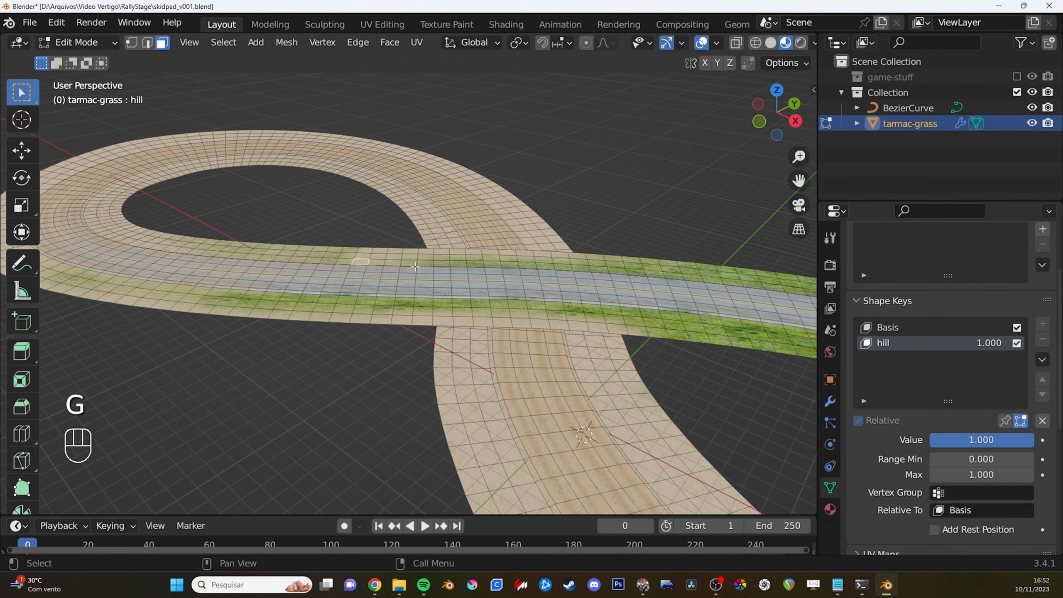
key("alt+a")
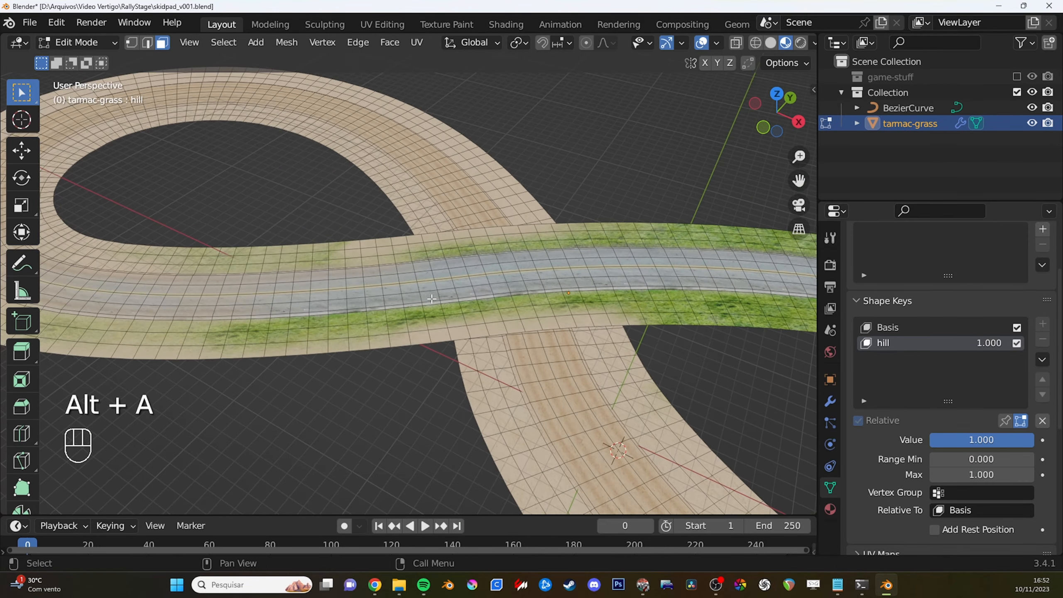
middle_click_drag(452, 314, 370, 296)
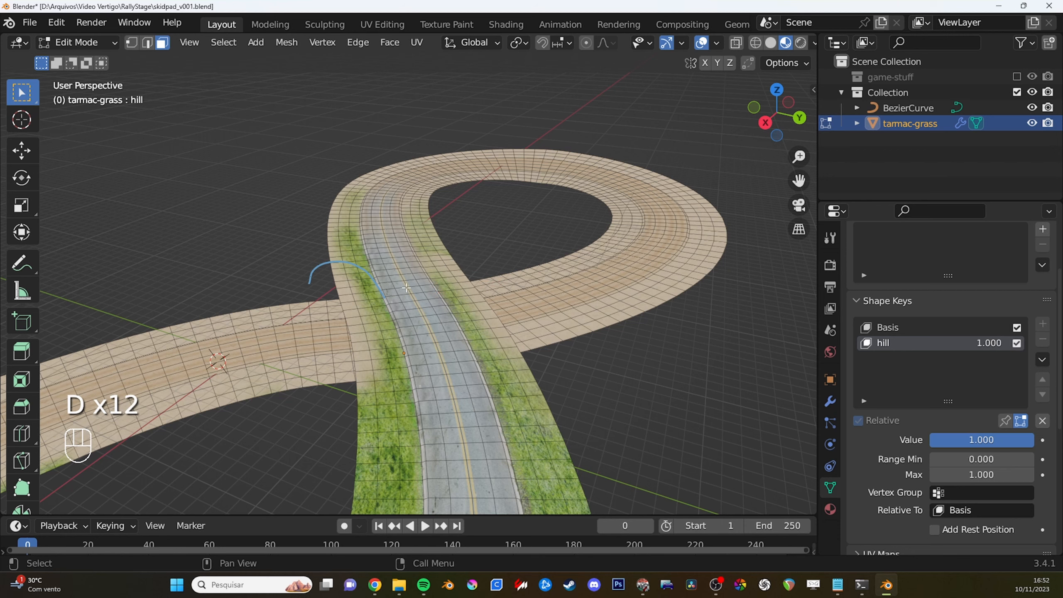
Select the face loops running along both outer edges of the track.
middle_click_drag(406, 288, 360, 309)
left_click(353, 302, "alt")
key("alt+a")
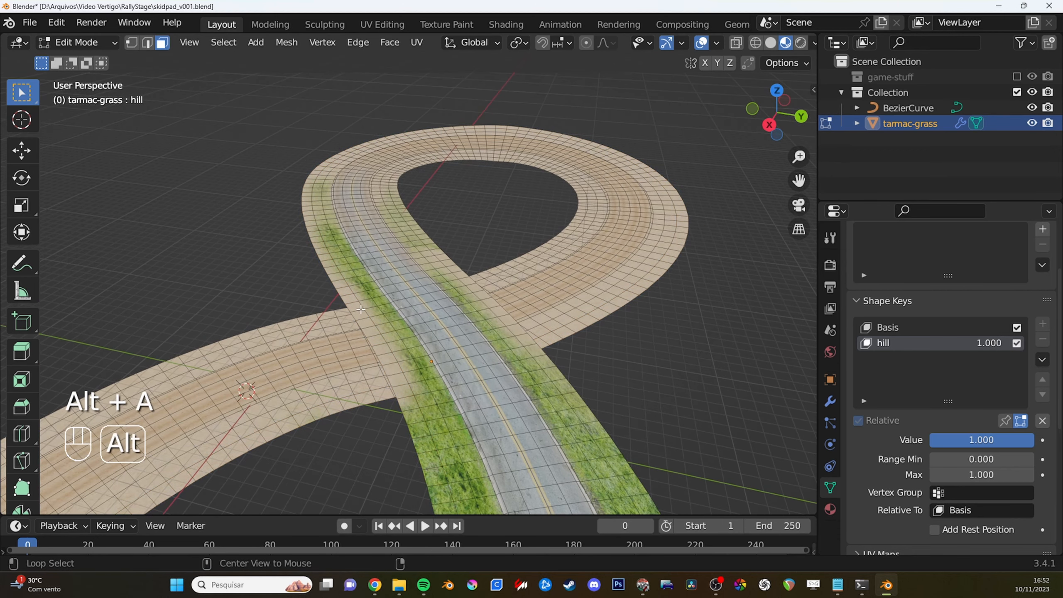
left_click(357, 311, "alt")
left_click(472, 287, "alt+shift")
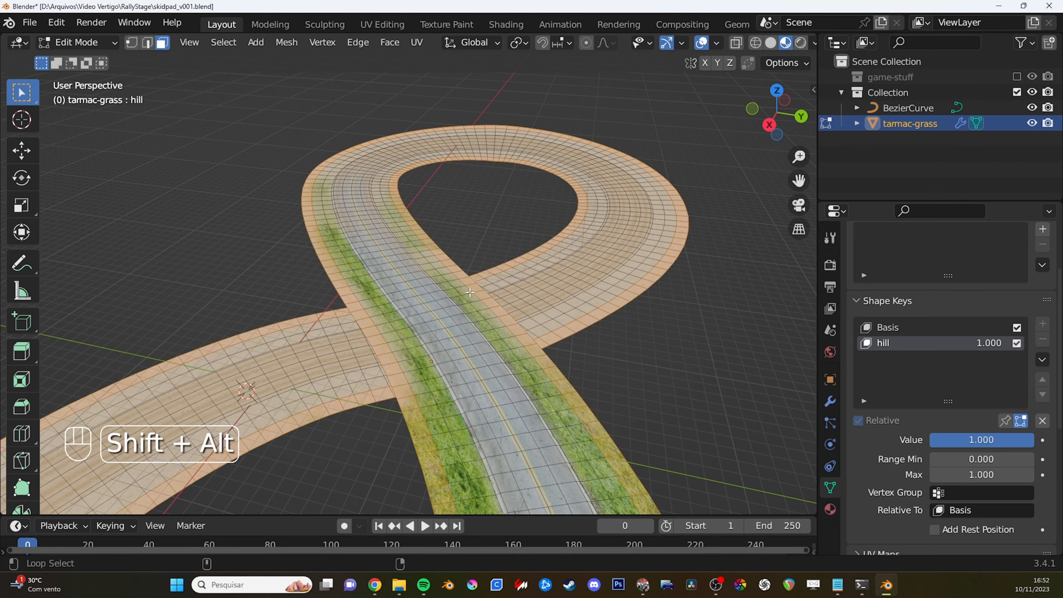
Try raising the selected edge face loops about 1.78 m along global Z, and leave Edit Mode.
mouse_move(472, 286)
middle_mouse_down()
mouse_move(447, 304)
mouse_move(461, 293)
middle_mouse_up()
key("g")
key("z")
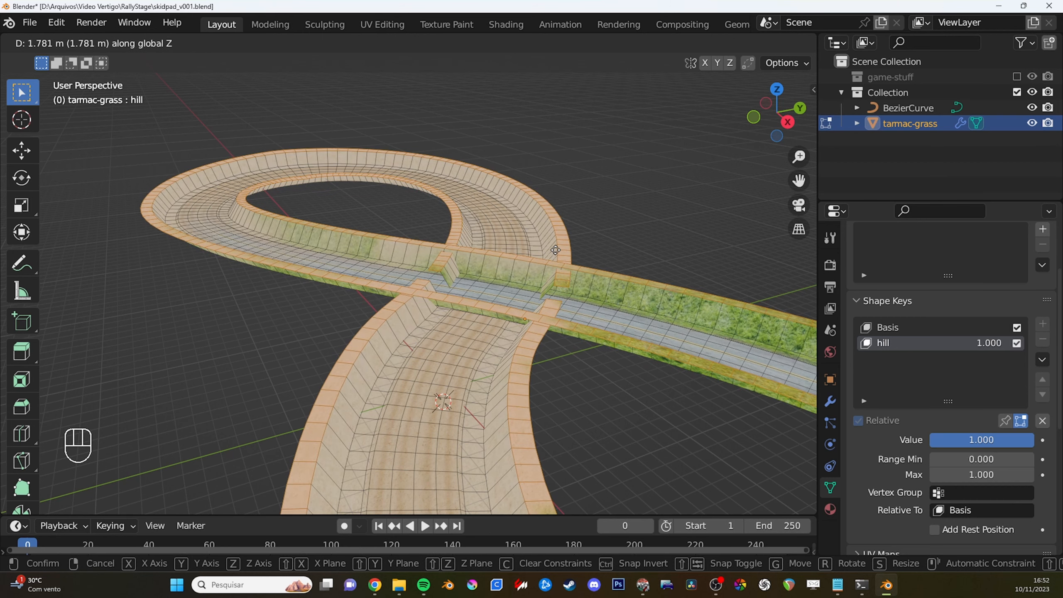
left_click(556, 250)
middle_click_drag(556, 250, 494, 303, "shift")
key("Tab")
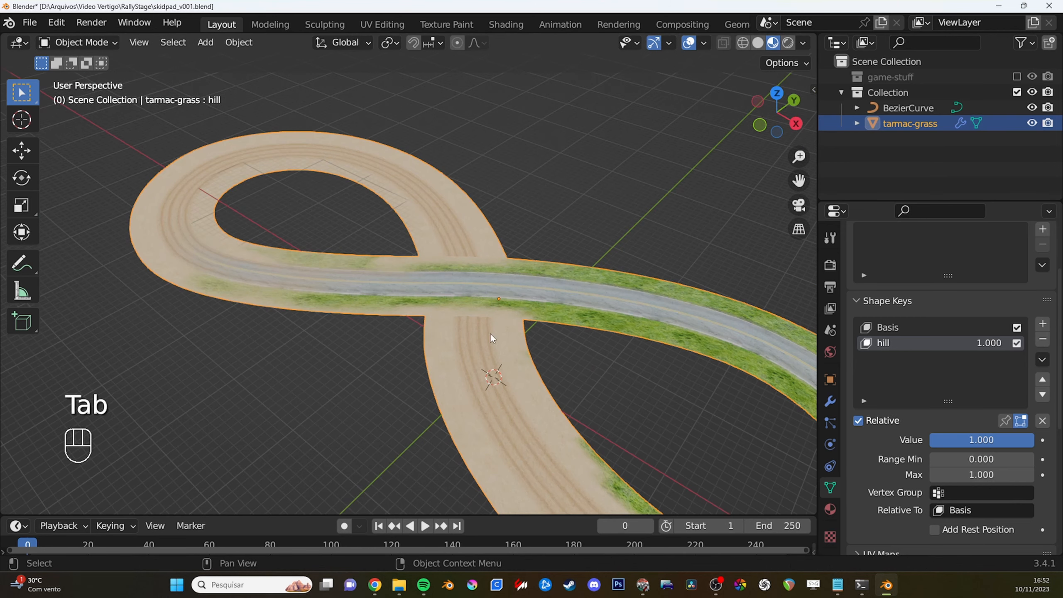
Try moving the whole track mesh in Object Mode, and cancel the move.
key("Tab")
middle_click_drag(461, 307, 481, 309)
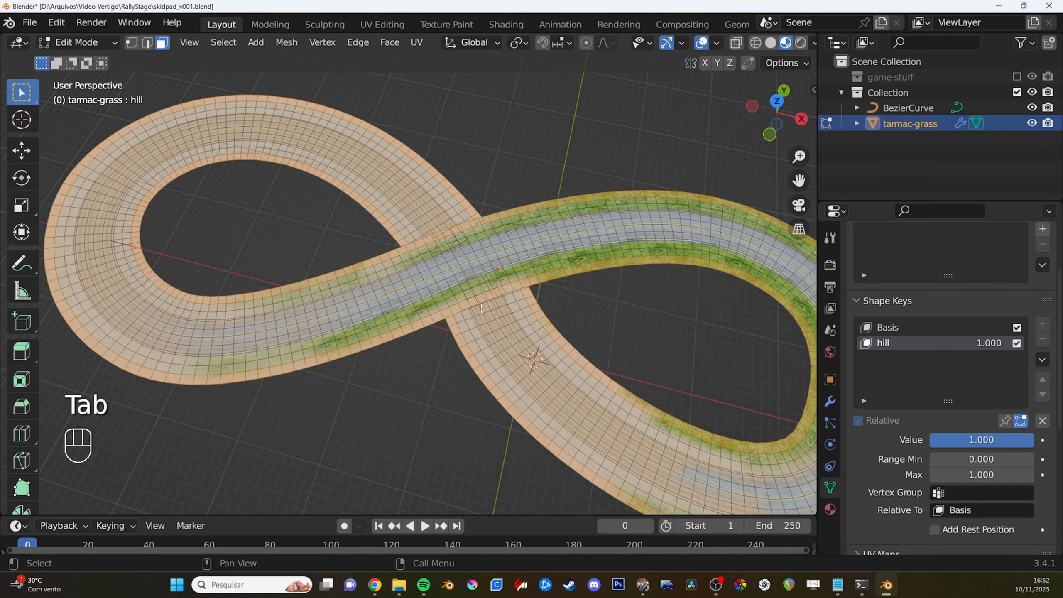
key("Tab")
scroll(485, 310, "down", 4)
key("g")
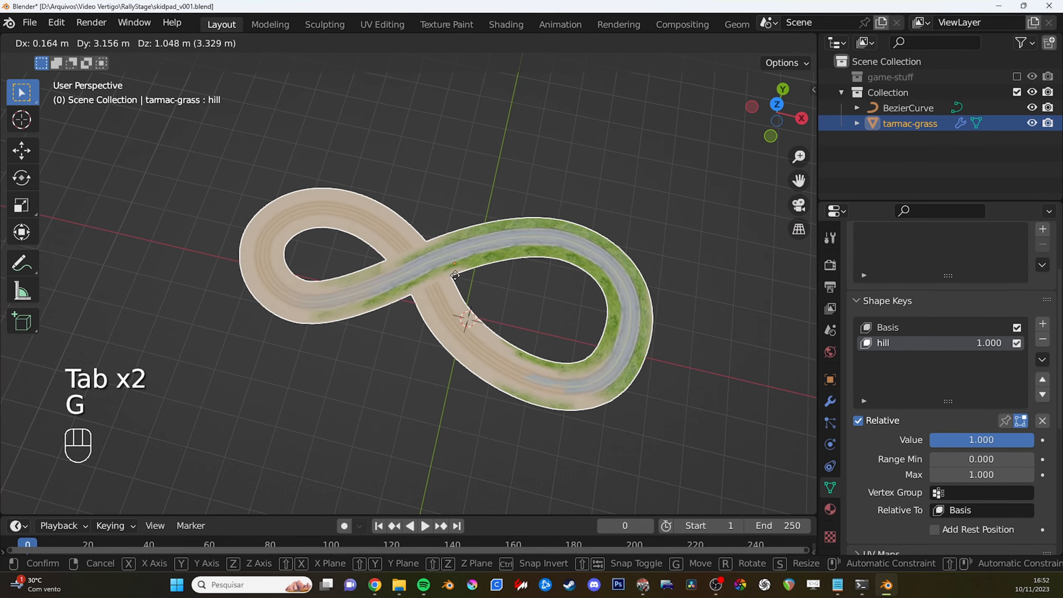
right_click(447, 274)
scroll(482, 309, "up", 4)
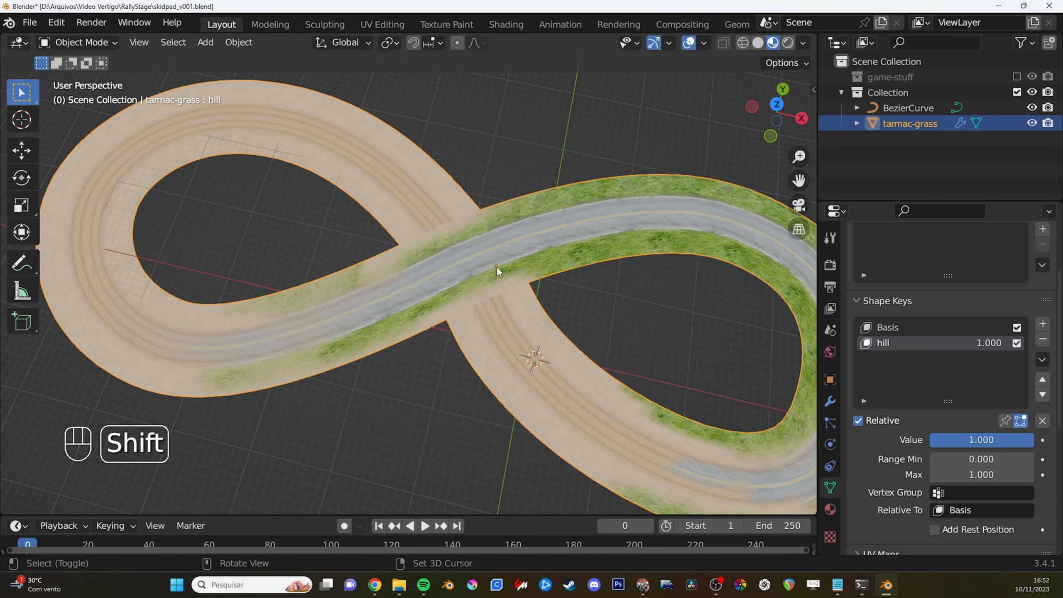
middle_click_drag(507, 265, 413, 254)
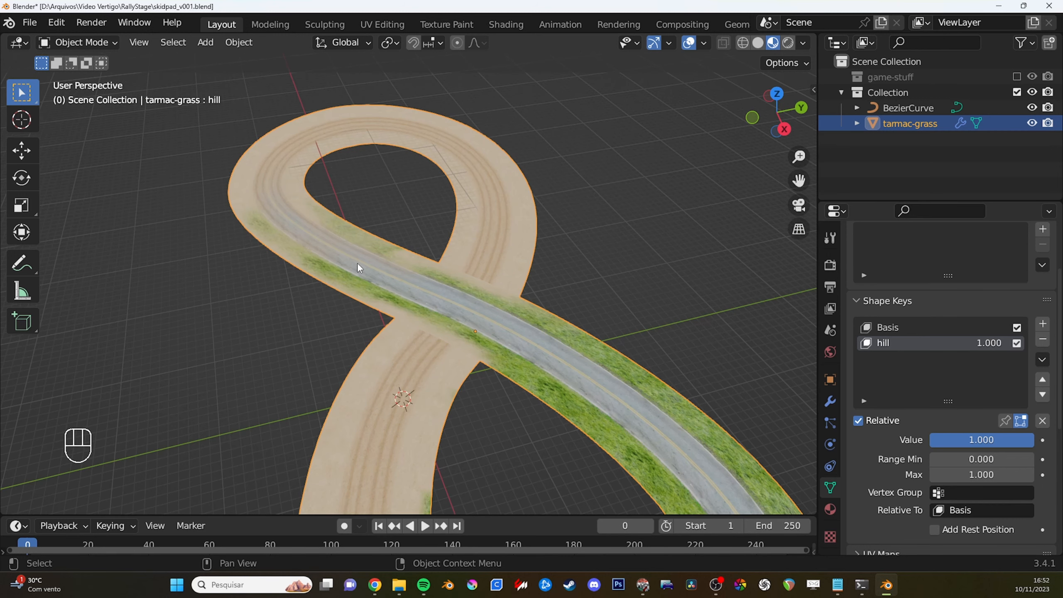
middle_click_drag(361, 266, 570, 289, "shift")
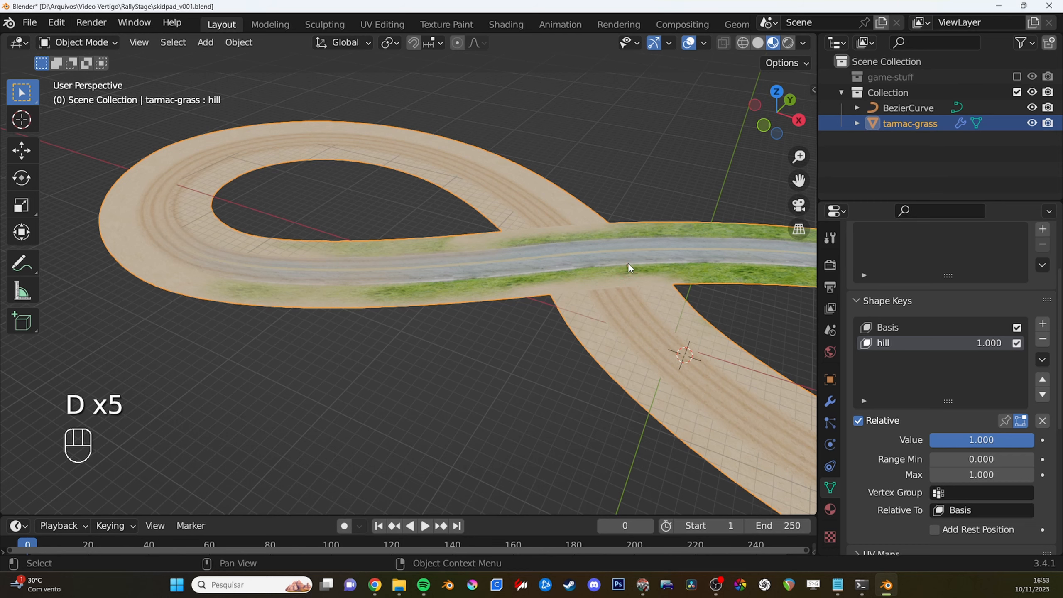
key("d")
middle_click_drag(536, 270, 445, 294, "shift")
scroll(460, 299, "up", 2)
middle_click_drag(603, 358, 435, 283, "shift")
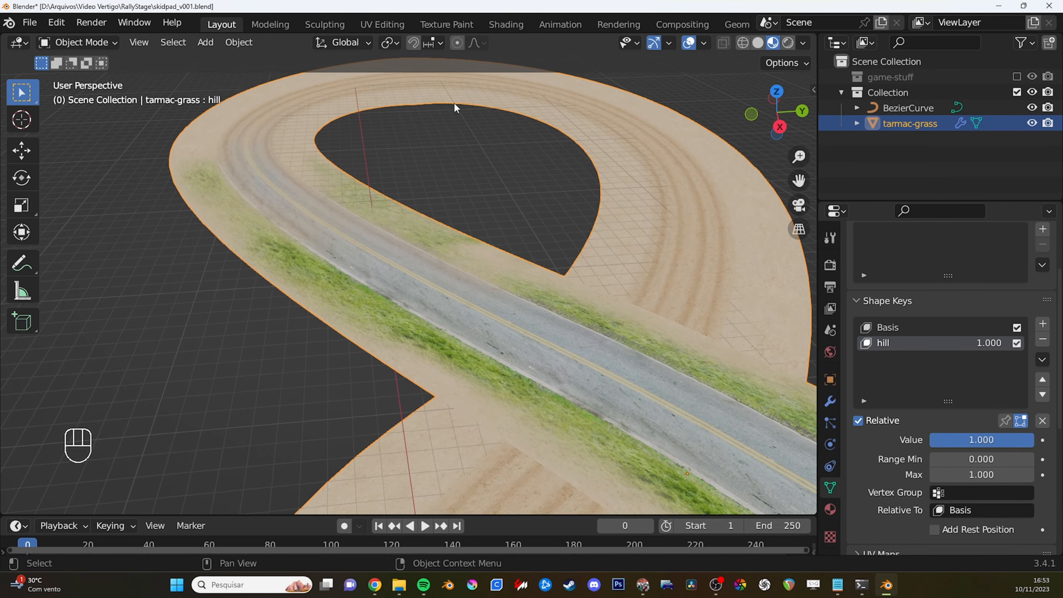
Set the transform pivot point to the 3D Cursor, place the cursor on the tarmac before the gravel turn, and return to mesh editing.
left_click(393, 47)
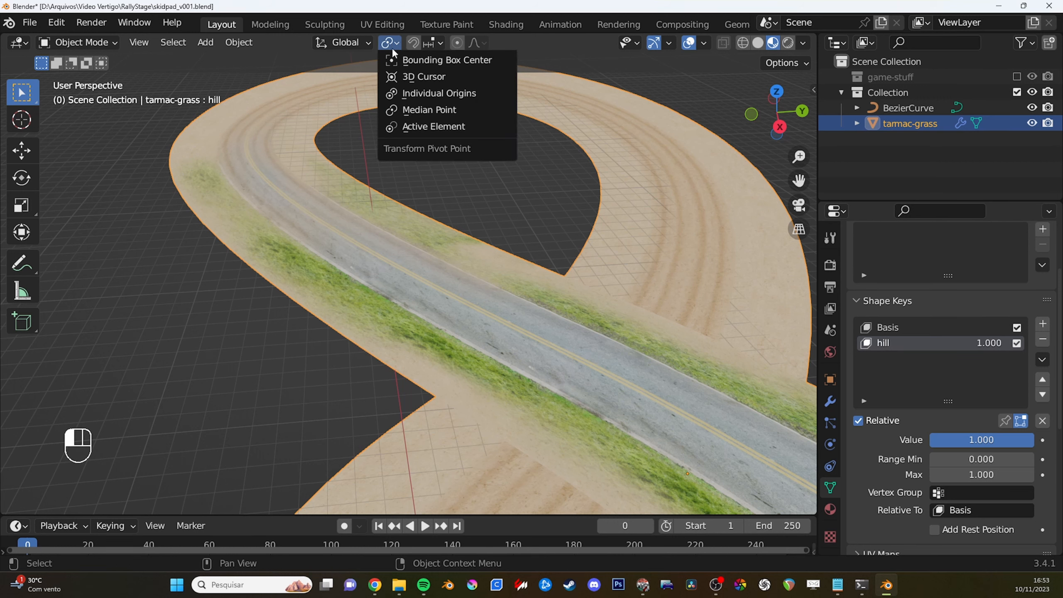
left_click(437, 79)
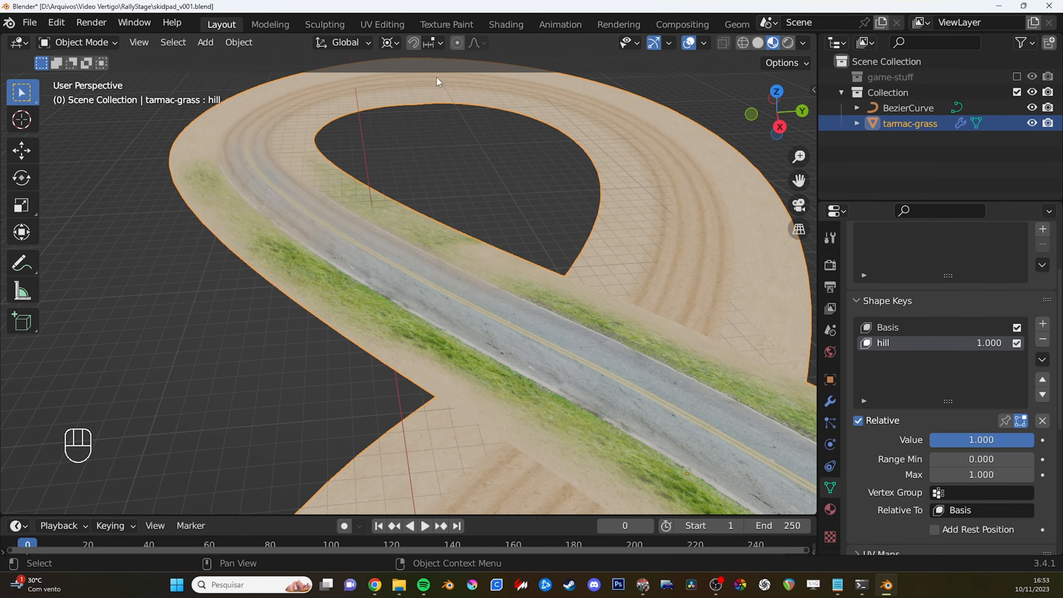
middle_click_drag(393, 252, 370, 281)
right_click_drag(356, 265, 376, 264, "shift")
scroll(371, 266, "up", 4)
scroll(363, 266, "down", 3)
middle_click_drag(388, 268, 371, 257)
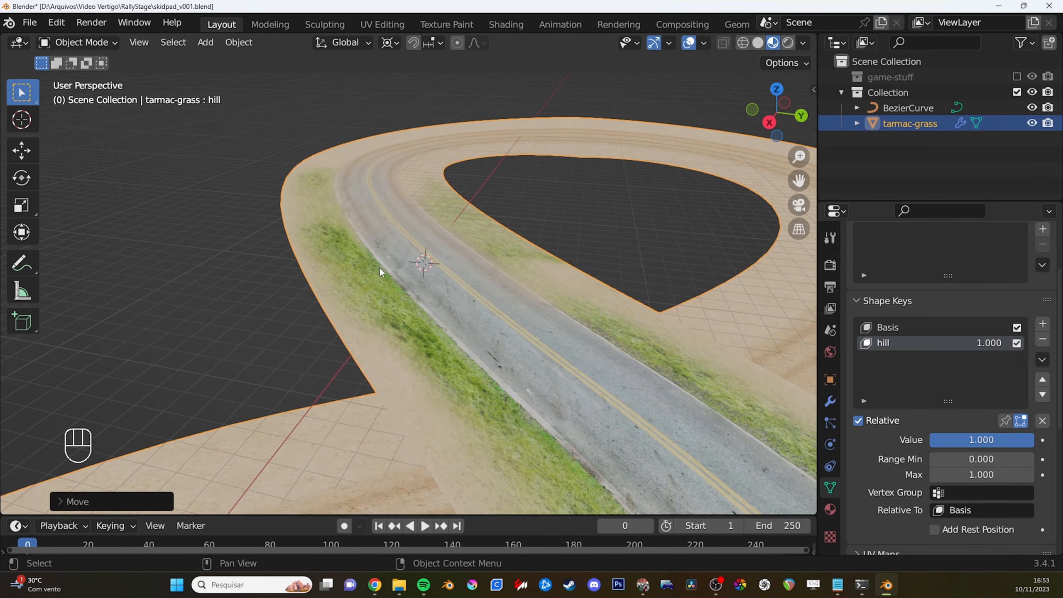
key("Tab")
Try raising the selected edge face loops about 1.4 m along global Z from the 3D cursor, and cancel the move.
key("g")
key("z")
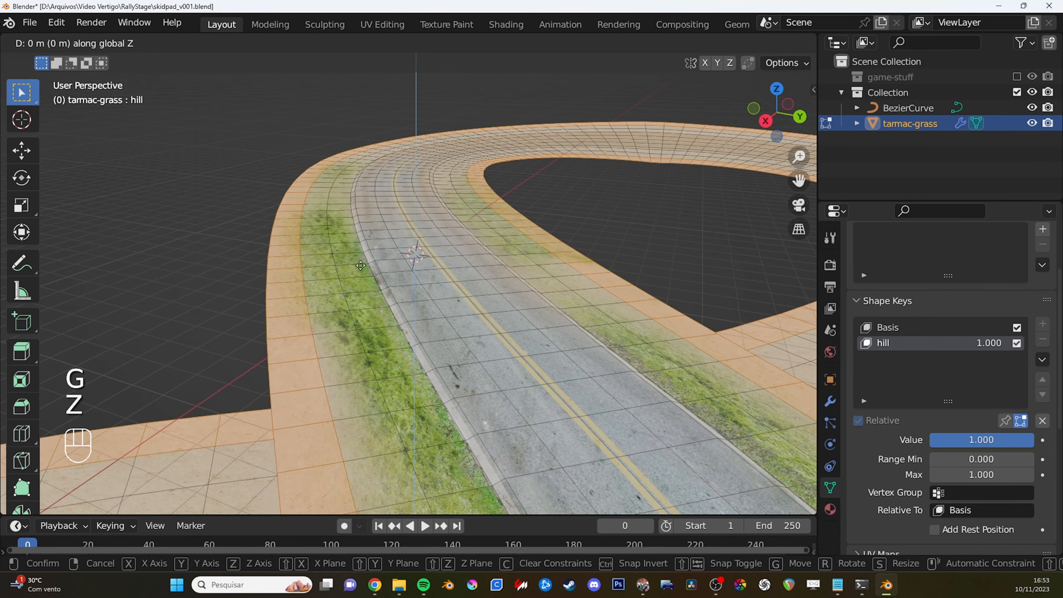
right_click(367, 224)
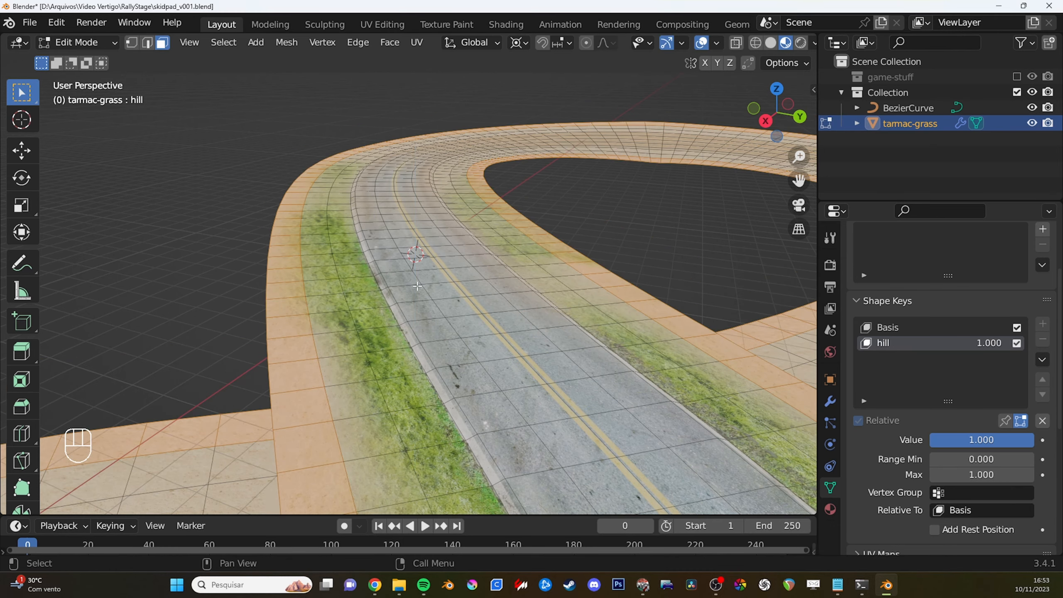
key("g")
key("z")
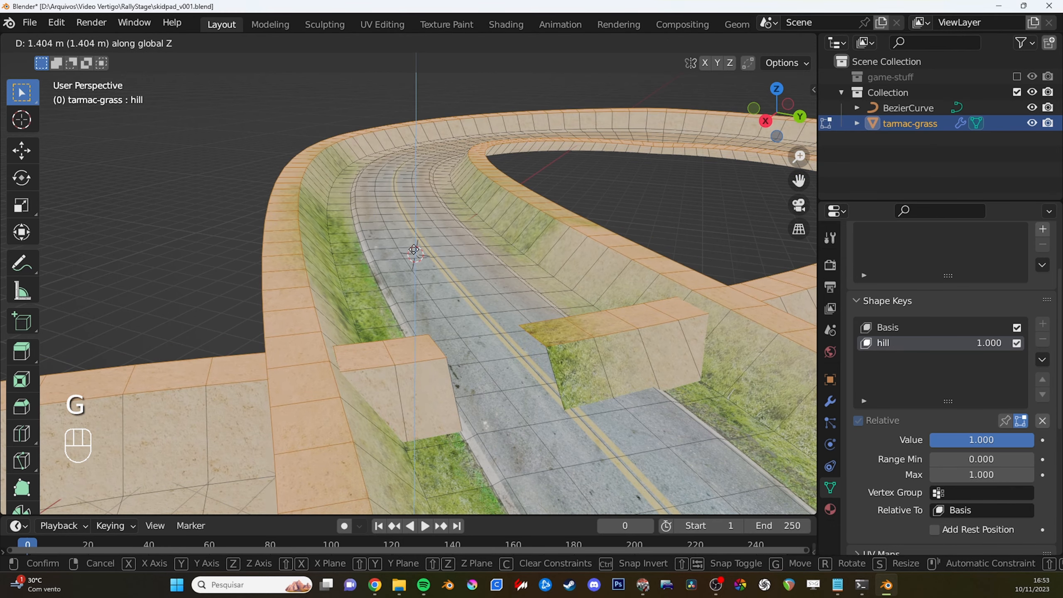
right_click(414, 250)
Sketch annotation strokes along the outer grass verge leading into the turn.
middle_click_drag(405, 251, 390, 274)
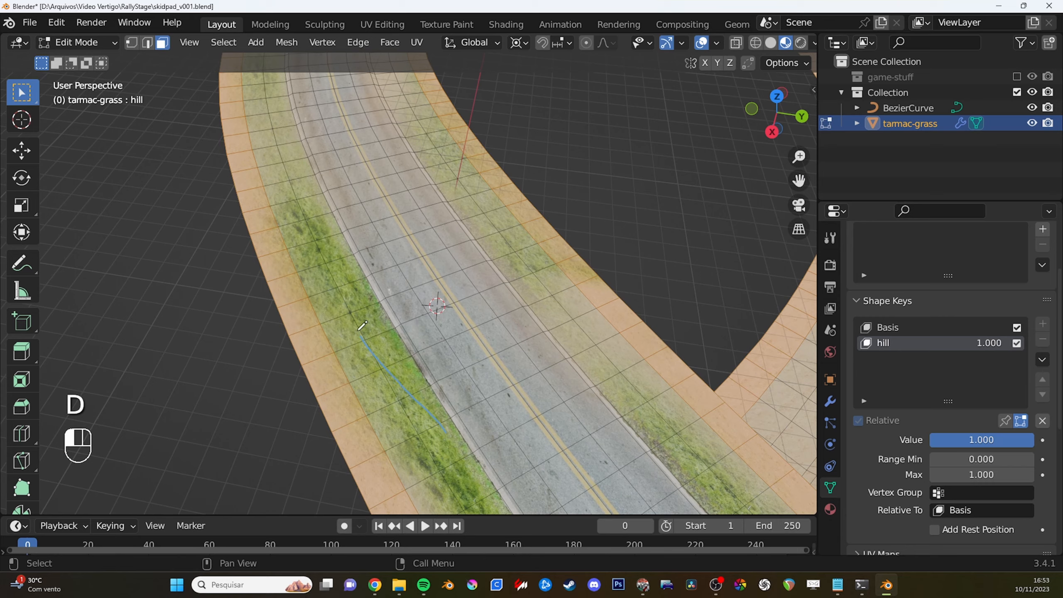
key("d")
scroll(433, 365, "down", 5)
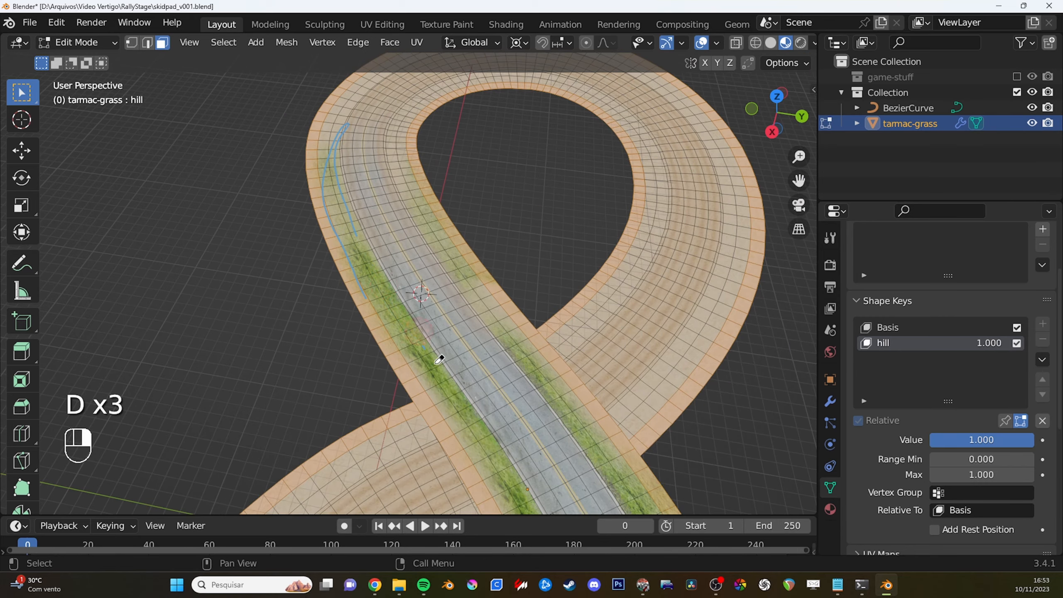
key("d")
Raise the selected face loops along both track edges on the global Z axis to form side banks.
mouse_move(436, 335)
middle_mouse_down()
mouse_move(427, 314)
mouse_move(436, 331)
middle_mouse_up()
scroll(452, 343, "up", 2)
middle_click_drag(494, 368, 481, 335)
key("g")
key("z")
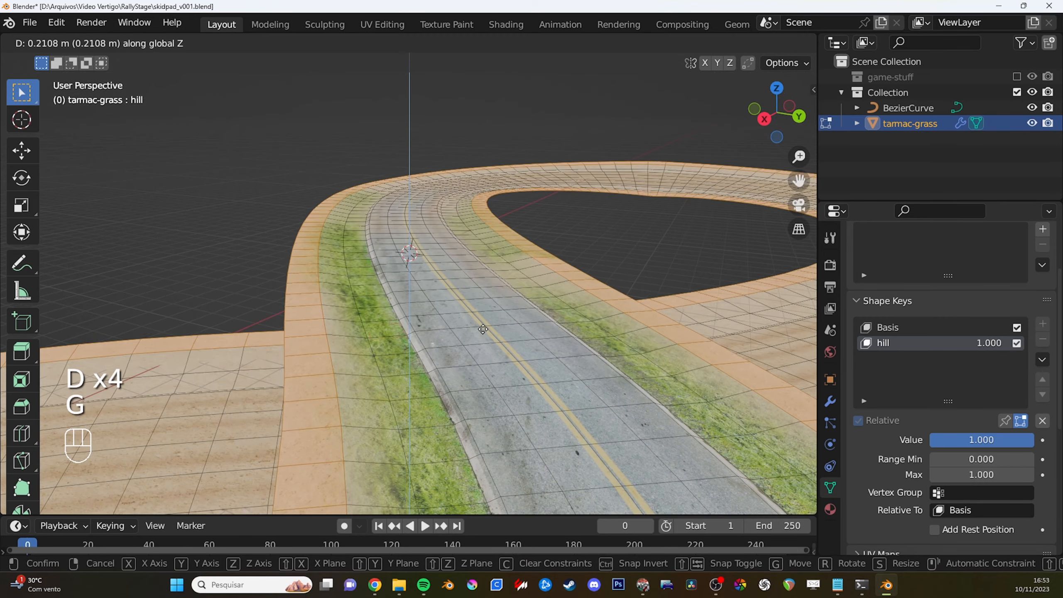
left_click(480, 298)
Switch to edge selection, select the edge loop along the outer grass bank, and raise it along global Z.
key("2")
left_click(351, 267, "alt")
key("g")
key("z")
left_click(504, 276)
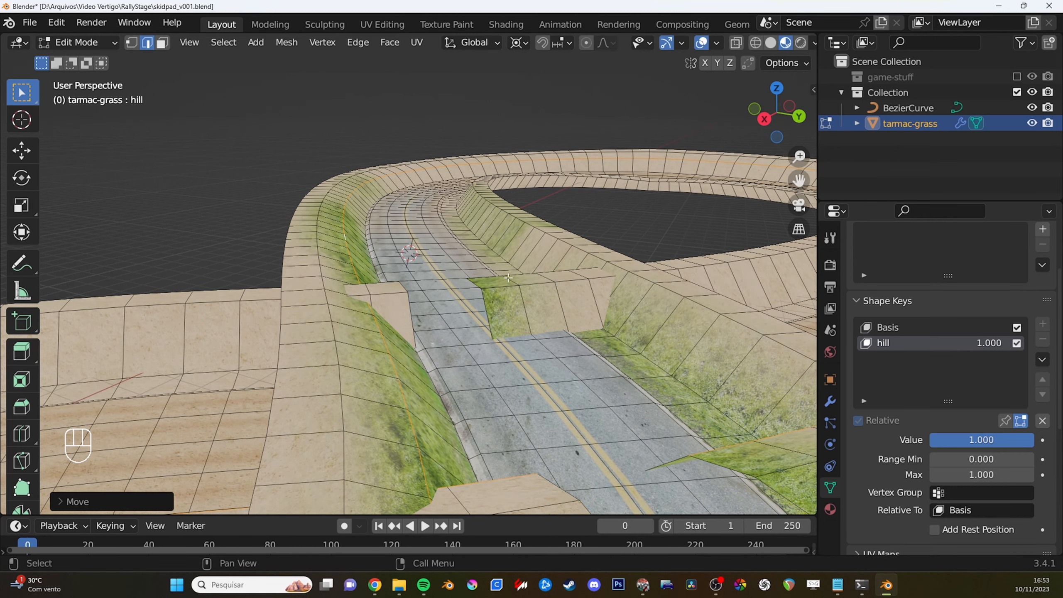
Select the edge loop along the inner grass bank, raise it along global Z, and adjust the track's outer edges along the same axis.
middle_click_drag(504, 276, 498, 278)
left_click(496, 273, "alt")
key("g")
key("z")
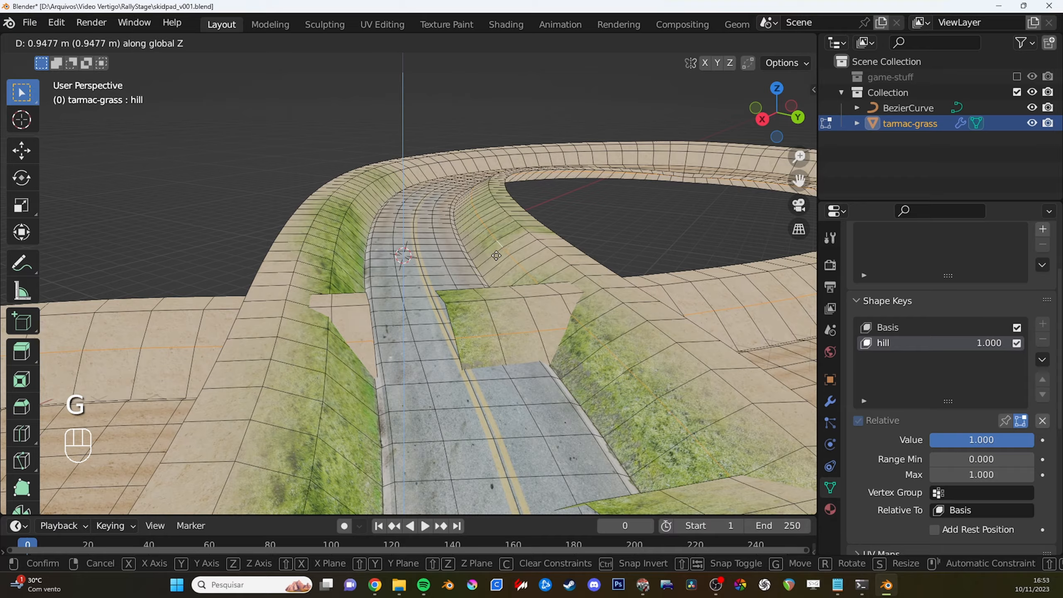
left_click(496, 252)
middle_click_drag(497, 251, 397, 201)
key("g")
key("z")
left_click(388, 195)
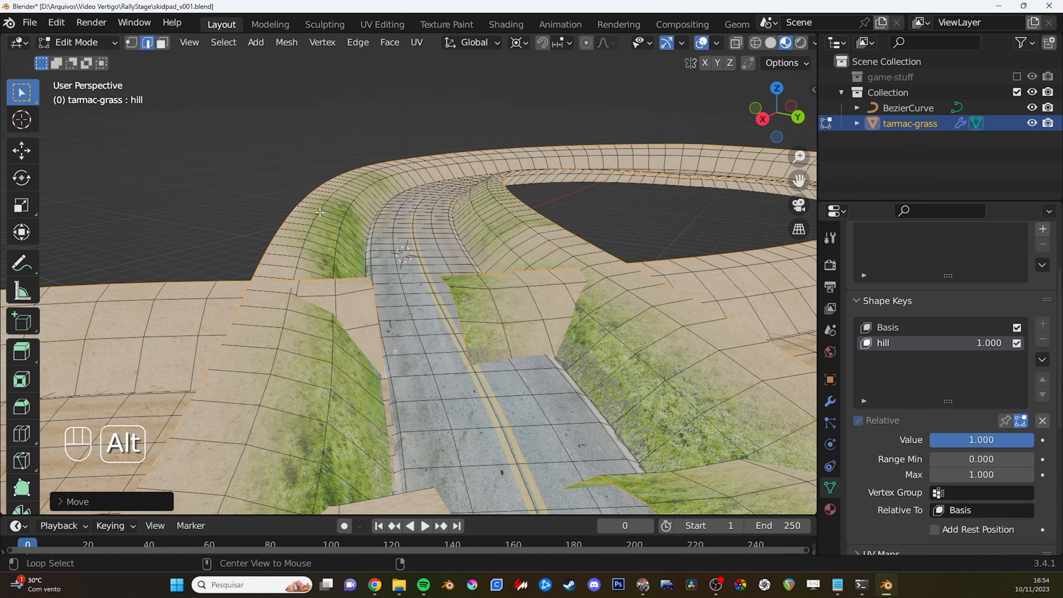
Adjust the edge loop and the face loop along the outer bank along global Z, and return to Object Mode.
left_click(324, 209, "alt")
key("g")
key("z")
left_click(323, 209)
key("3")
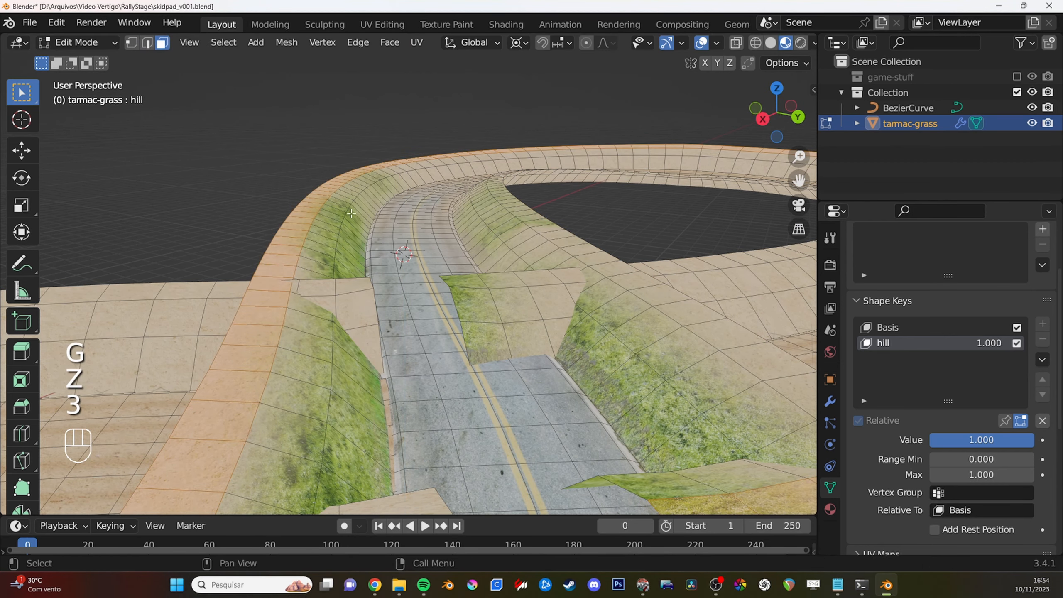
key("g")
key("z")
key("Tab")
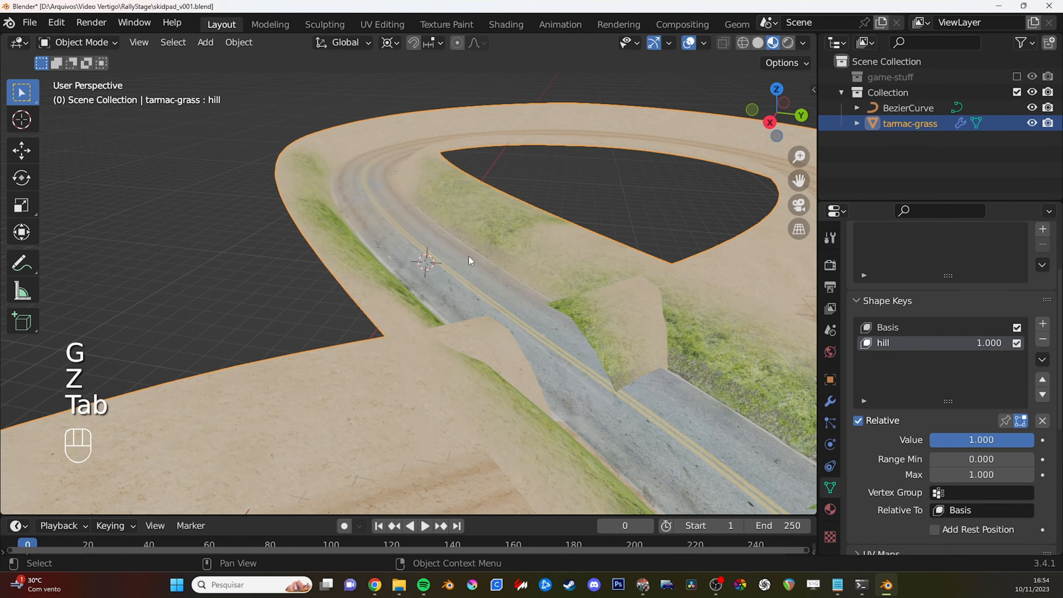
Set the hill shape key's value to 0 and add a new shape key named ditch.
left_click_drag(981, 439, 938, 439)
left_click(1043, 323)
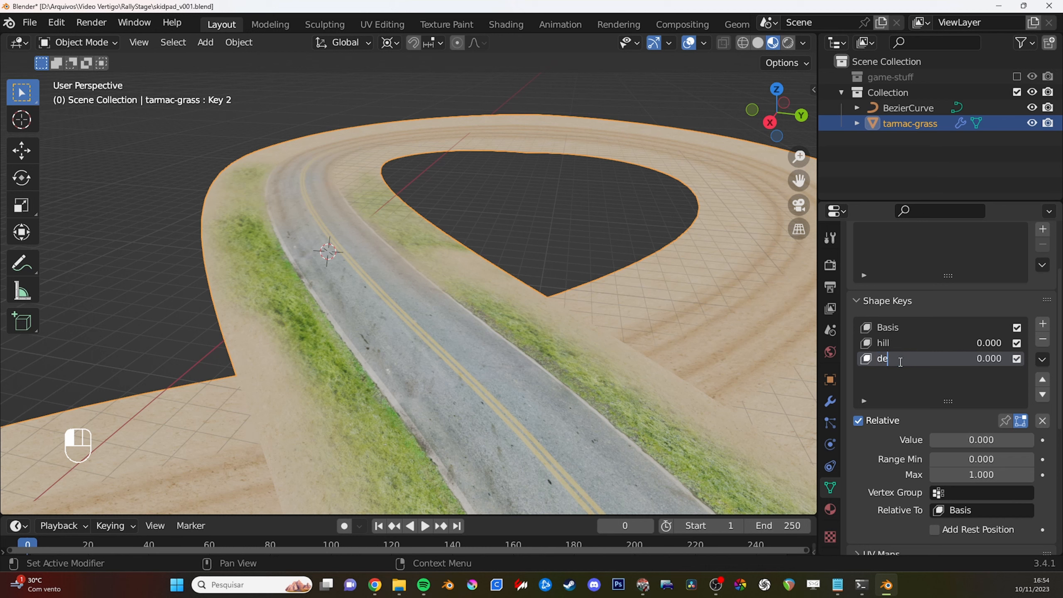
key("BackSpace")
key("BackSpace")
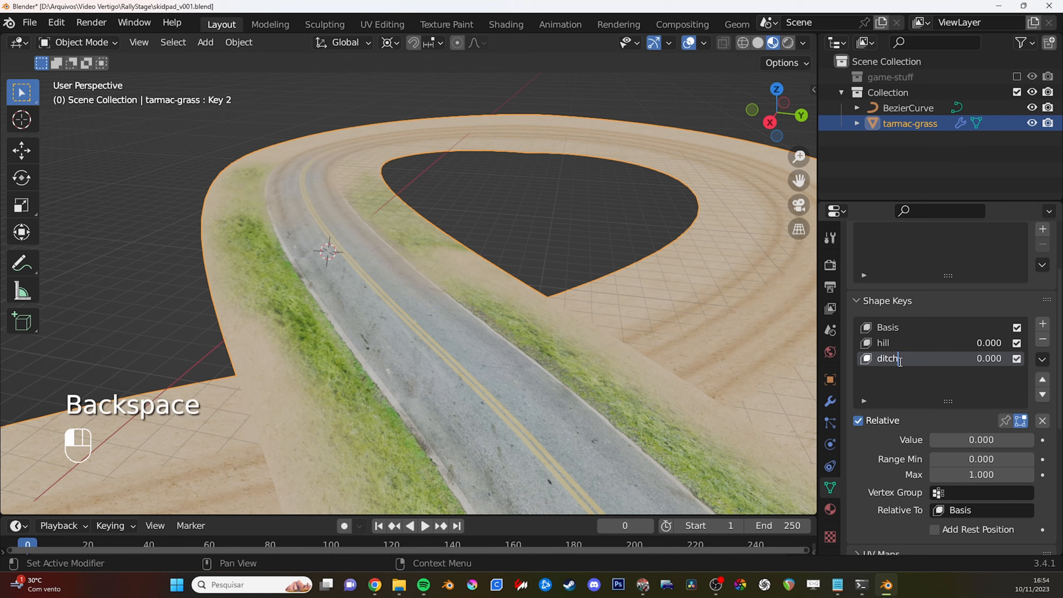
key("Return")
Enter Edit Mode on the track with the ditch shape key active and set its value to 1.000.
left_click_drag(959, 440, 1060, 440)
key("Tab")
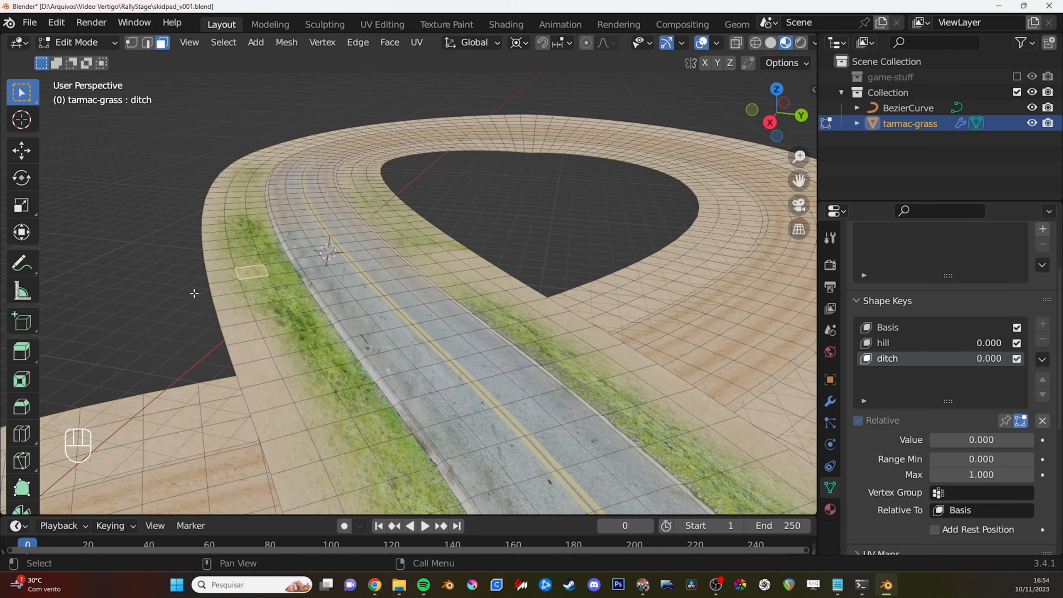
key("g")
right_click(189, 228)
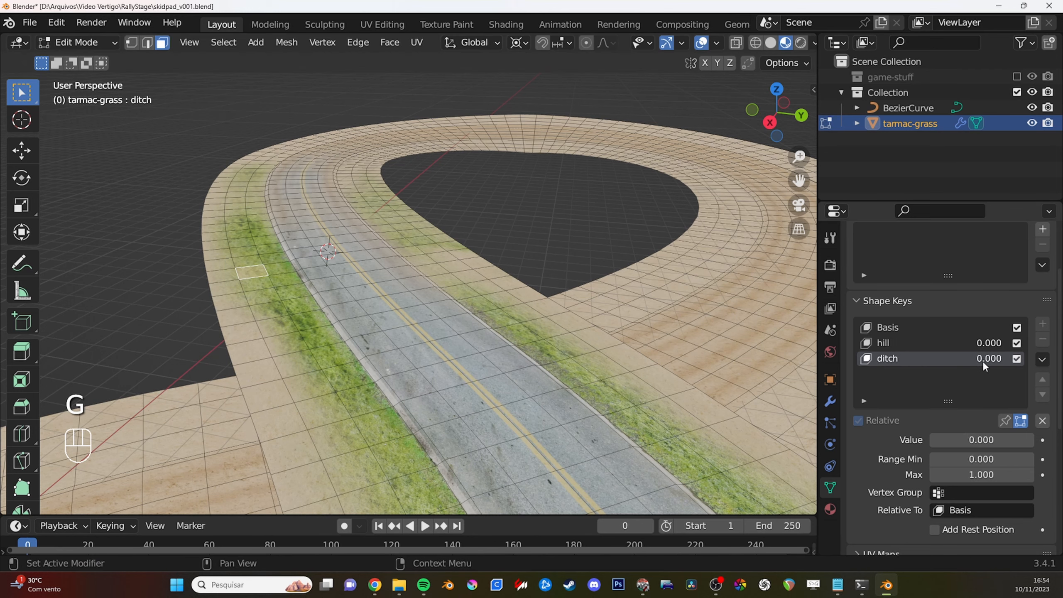
left_click_drag(984, 366, 1022, 366)
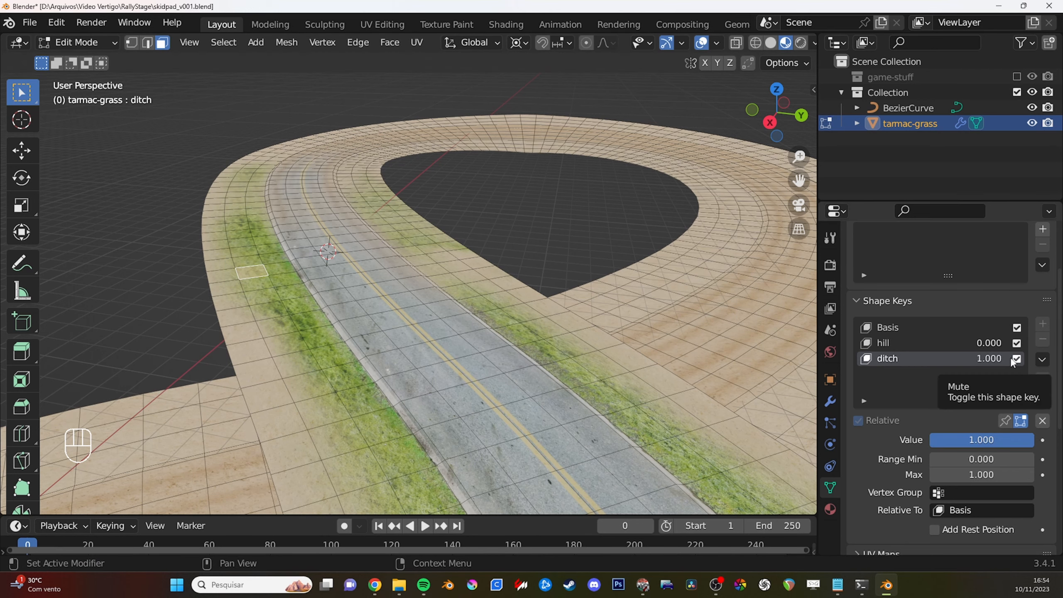
Select the face loops along the outer and inner track edges and try lowering them along global Z.
middle_click_drag(235, 277, 219, 270)
left_click(218, 258, "alt")
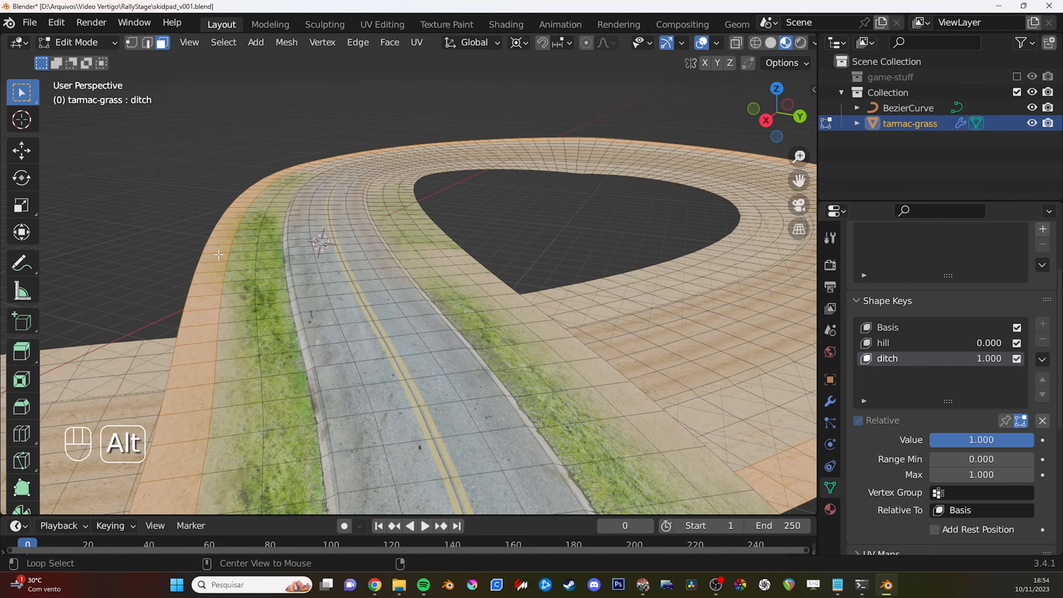
middle_click_drag(461, 243, 457, 251)
left_click(448, 245, "alt+shift")
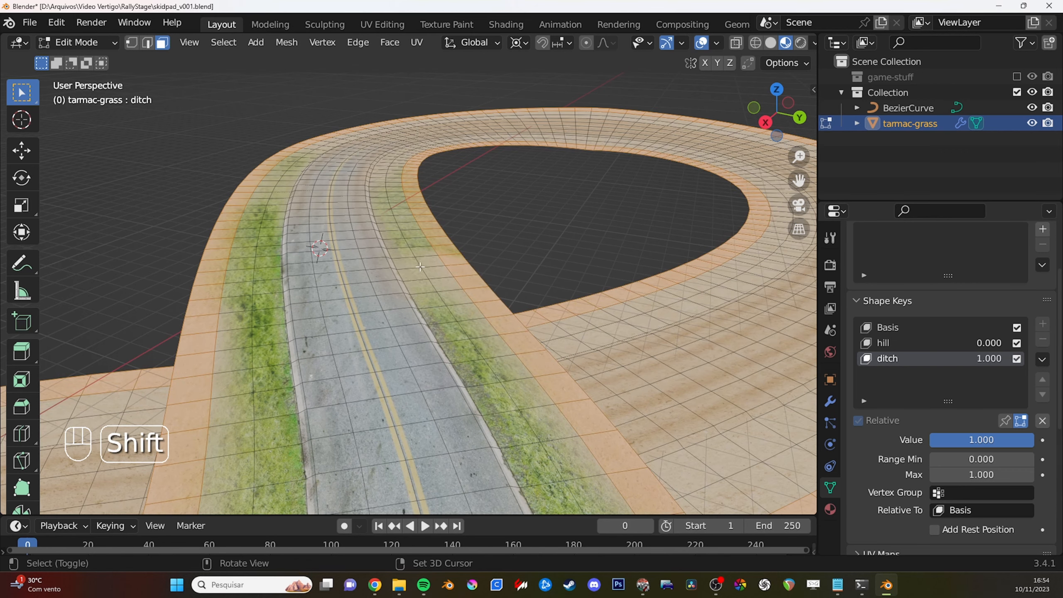
key("g")
key("z")
left_click(426, 298)
middle_click_drag(495, 170, 496, 168)
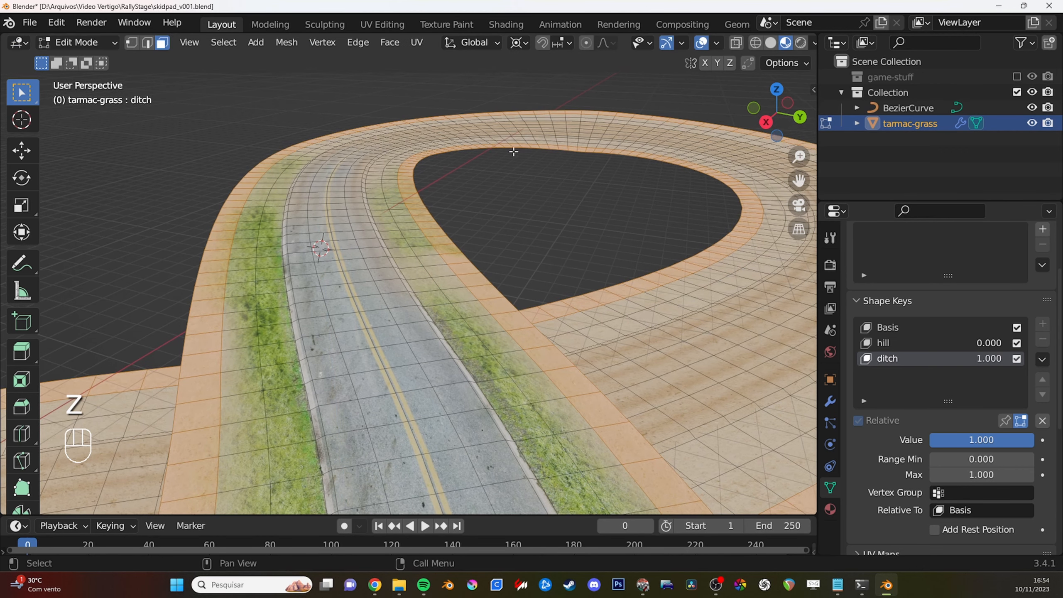
Enable proportional editing and try lowering the edge face loops along global Z with Smooth falloff, cancelling the move.
left_click(587, 46)
key("g")
key("z")
scroll(459, 199, "down", 8)
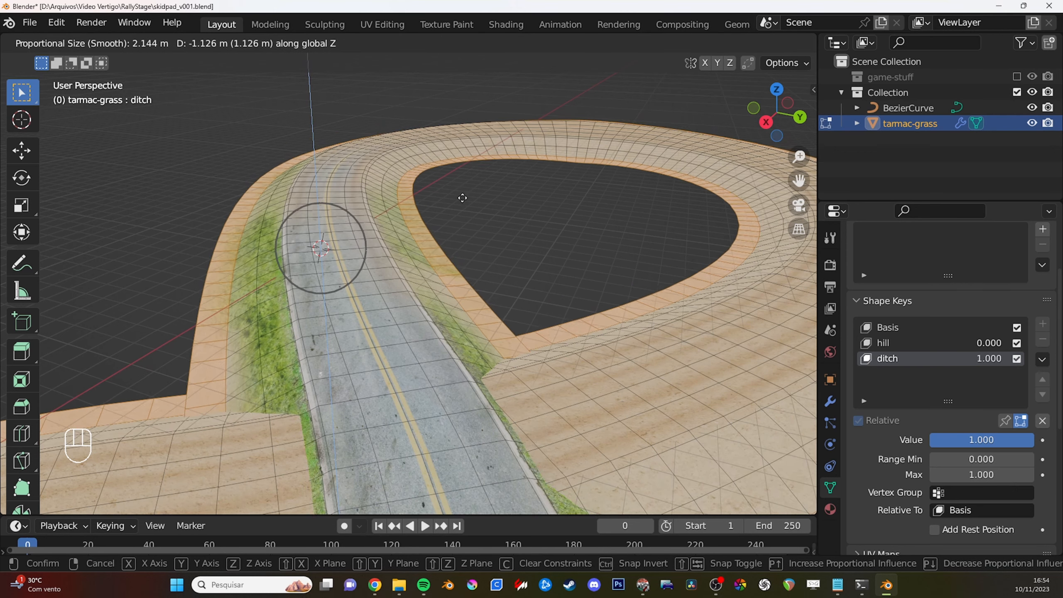
scroll(444, 226, "down", 1)
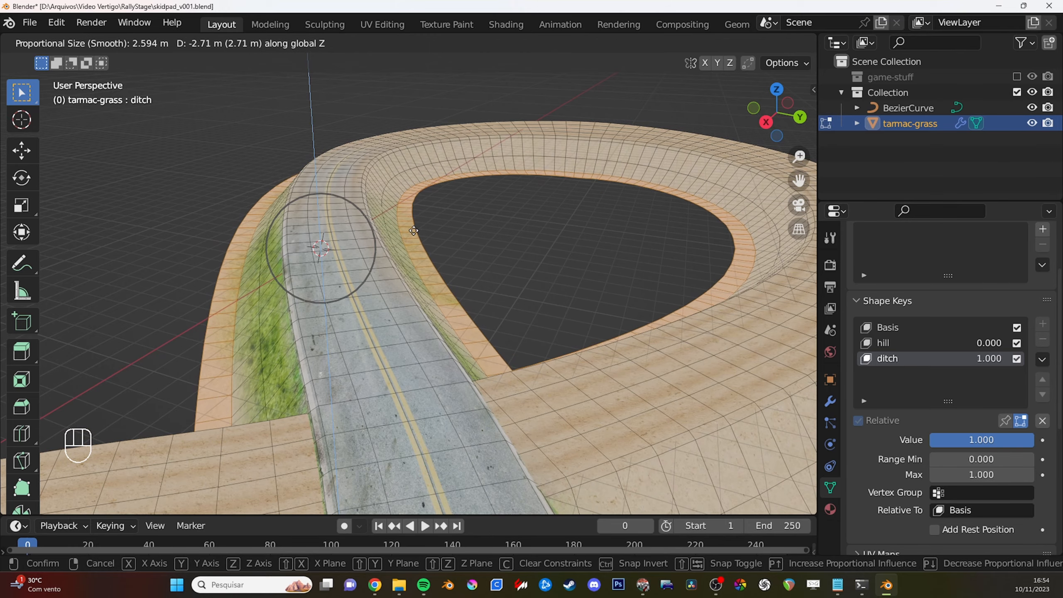
scroll(418, 264, "down", 1)
key("Escape")
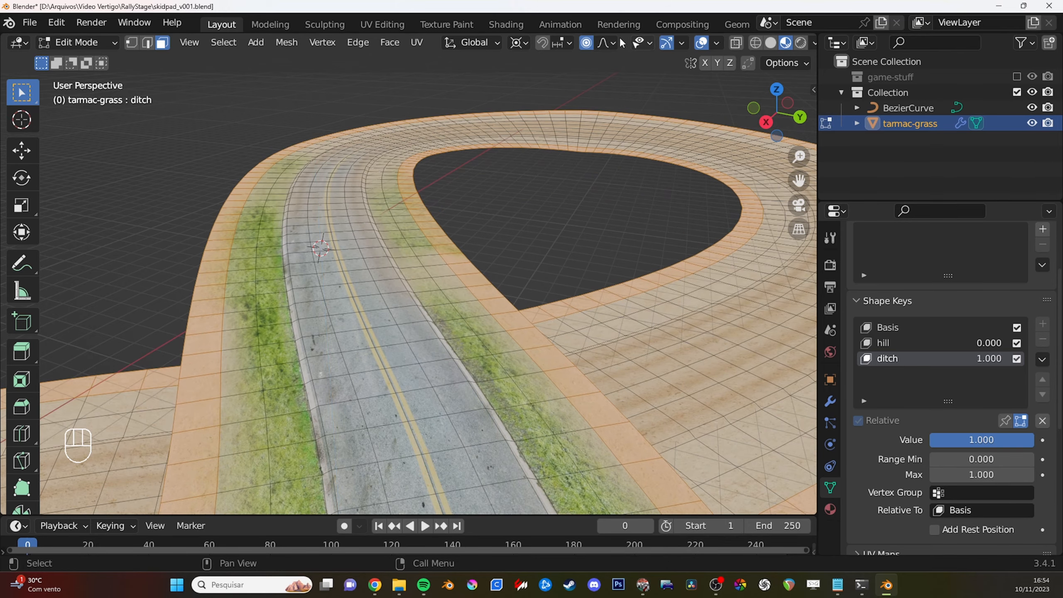
Set the proportional falloff to Sphere, lower the edge face loops along global Z with a 2.144 m influence, and return to Object Mode.
left_click(608, 42)
left_click(570, 128)
key("g")
key("z")
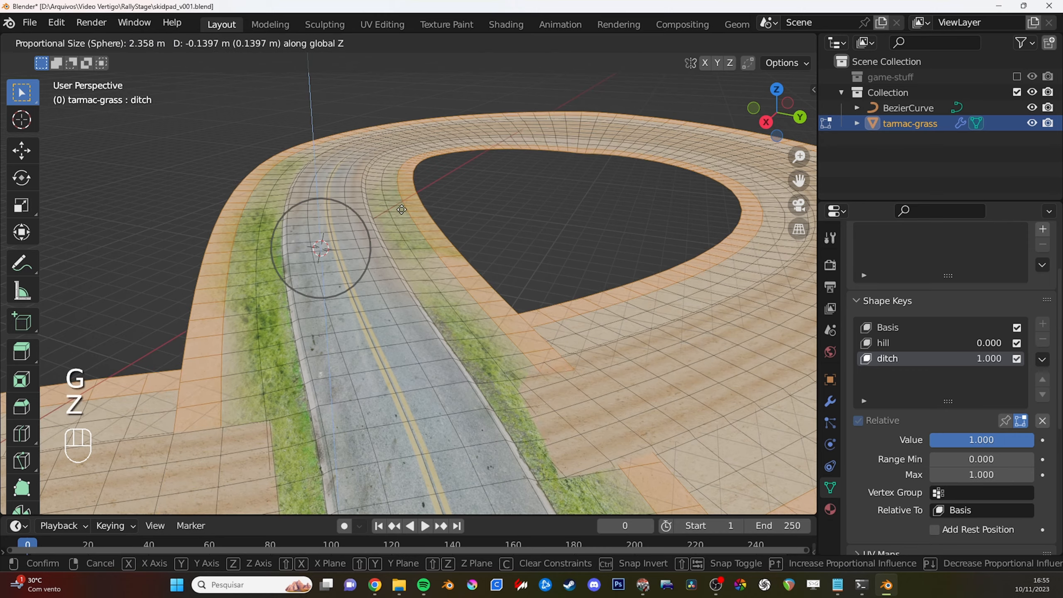
scroll(402, 260, "up", 1)
right_click(410, 261)
key("g")
key("z")
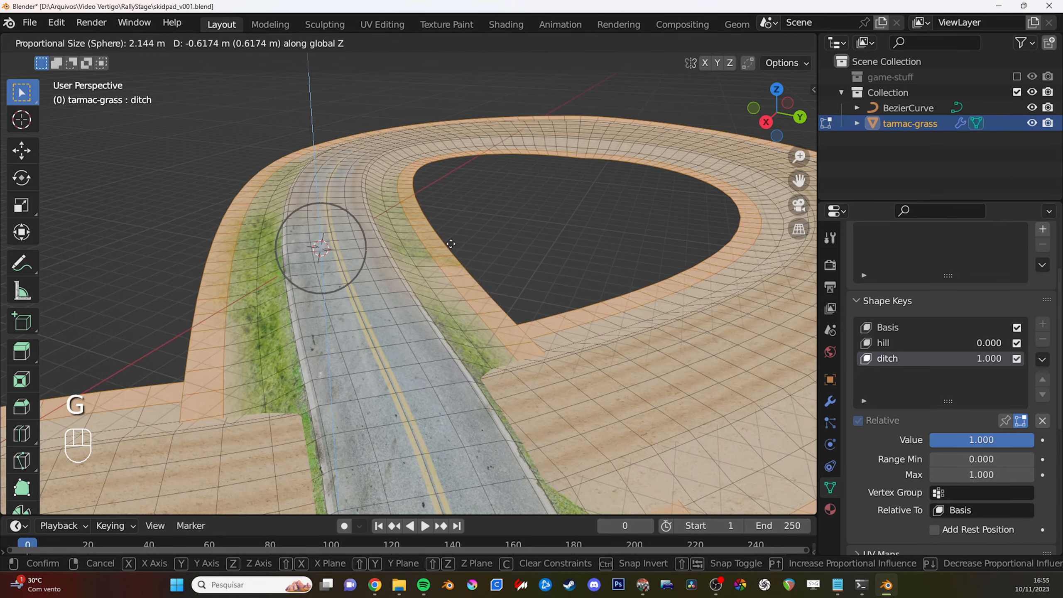
left_click(447, 255)
middle_click_drag(447, 255, 441, 209)
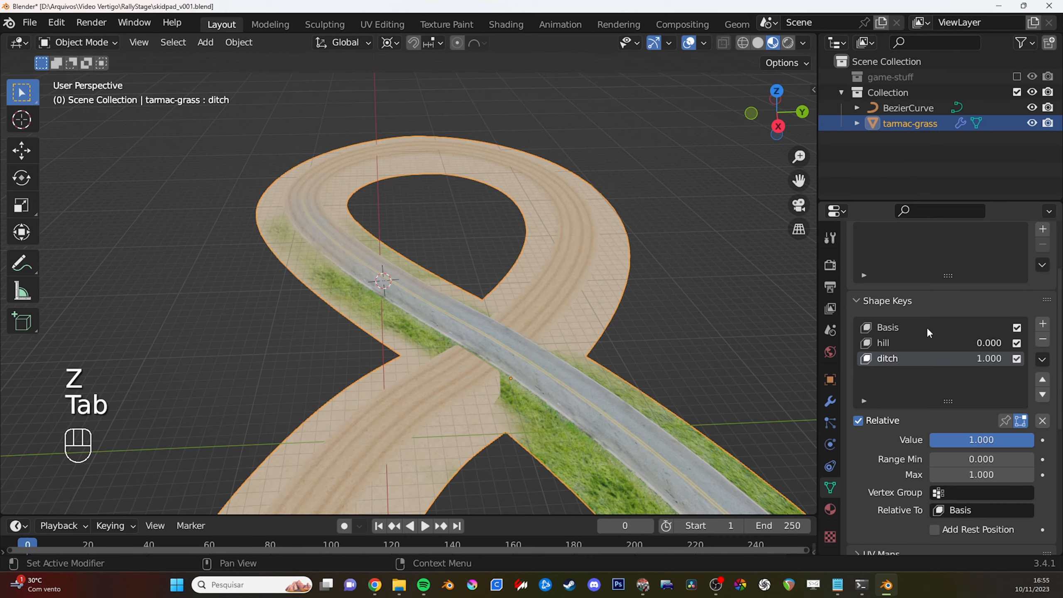
Set the ditch shape key's value back to 0.000.
mouse_move(992, 357)
left_mouse_down()
mouse_move(942, 357)
mouse_move(997, 344)
left_mouse_up()
middle_click_drag(753, 290, 758, 290)
scroll(970, 336, "up", 1)
scroll(971, 341, "up", 2)
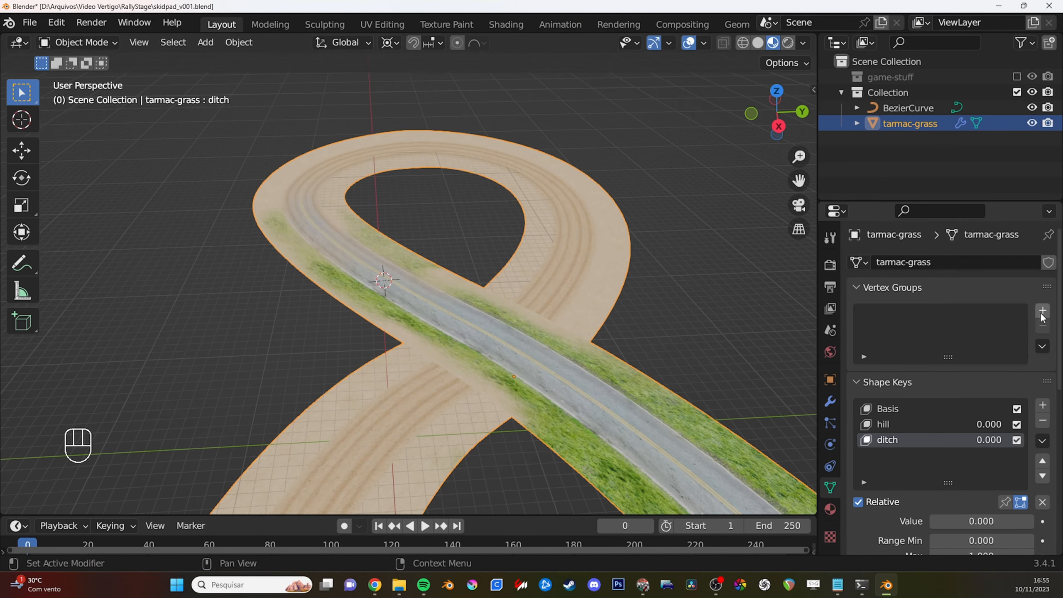
middle_click_drag(669, 282, 630, 258, "shift")
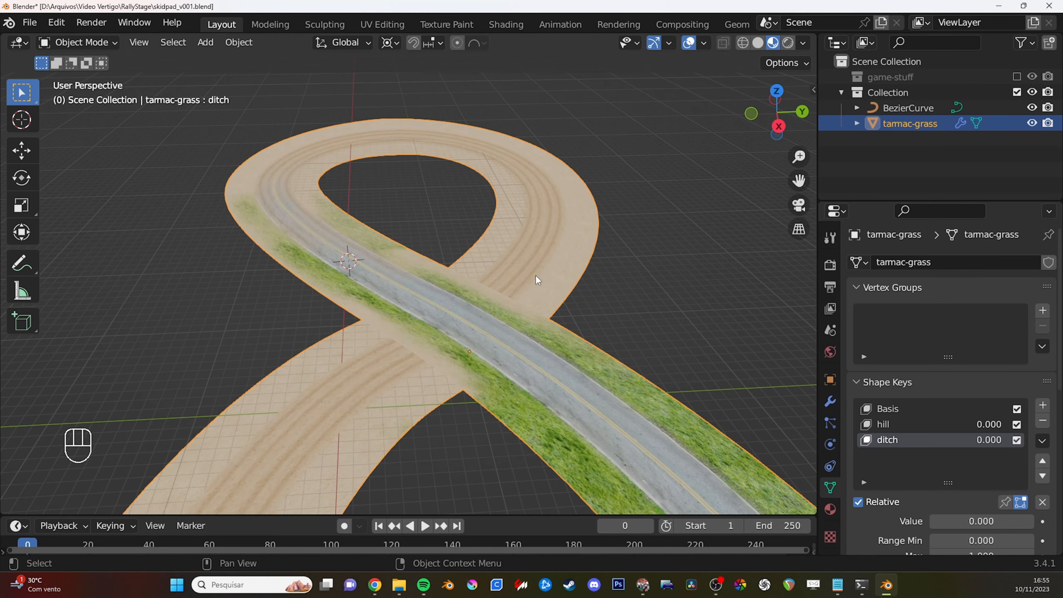
In Edit Mode, select the vertices across the tarmac road just past the crossing and add a vertex group.
key("Tab")
key("1")
key("alt+a")
left_click_drag(474, 334, 583, 405)
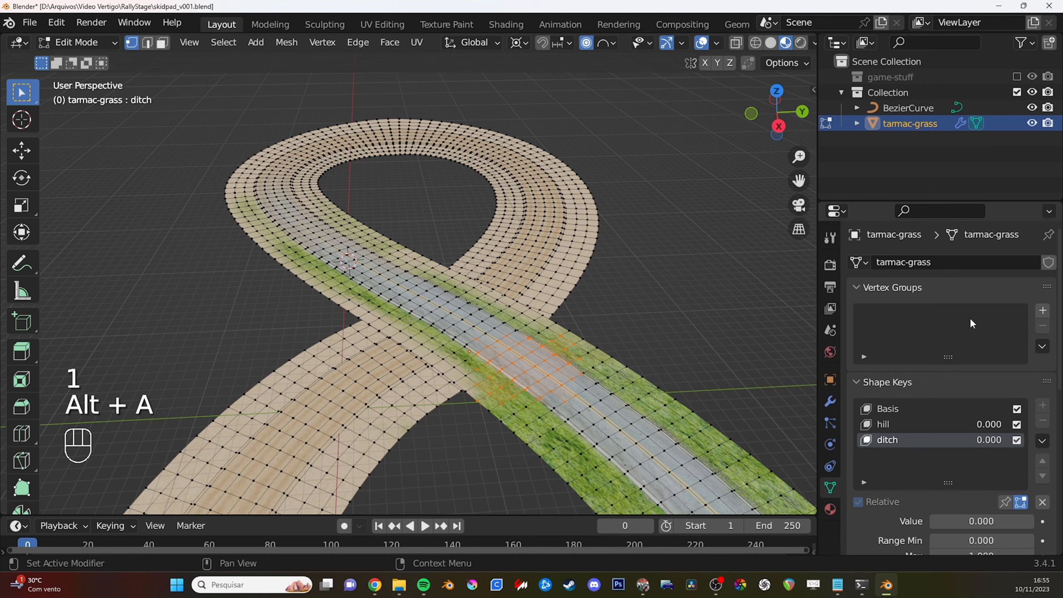
left_click(1043, 310)
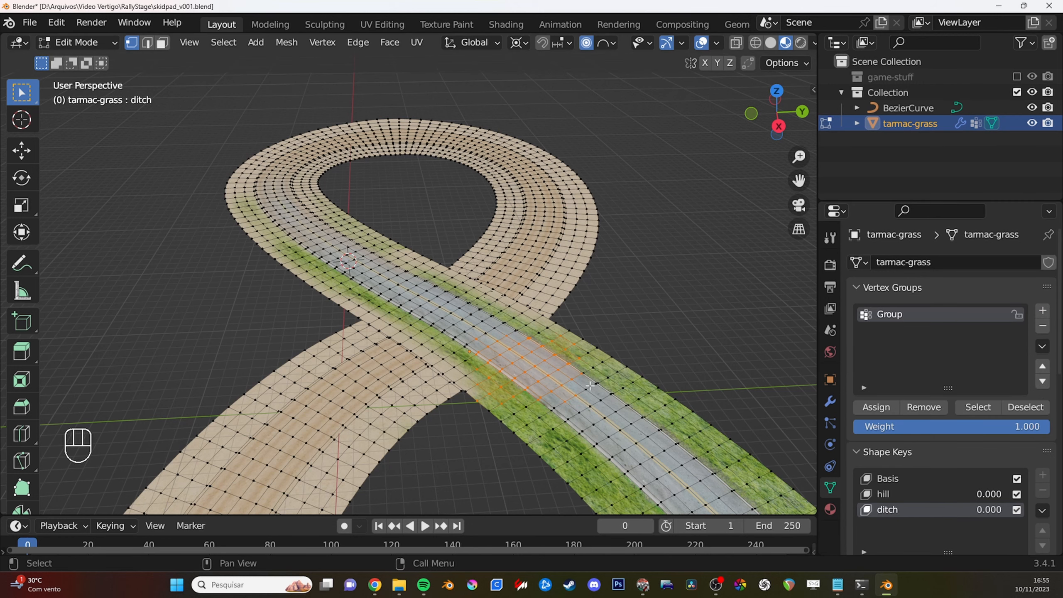
Clear the selection, return to Object Mode, rename the vertex group hill, and add a second group named ditch.
key("alt+a")
key("Tab")
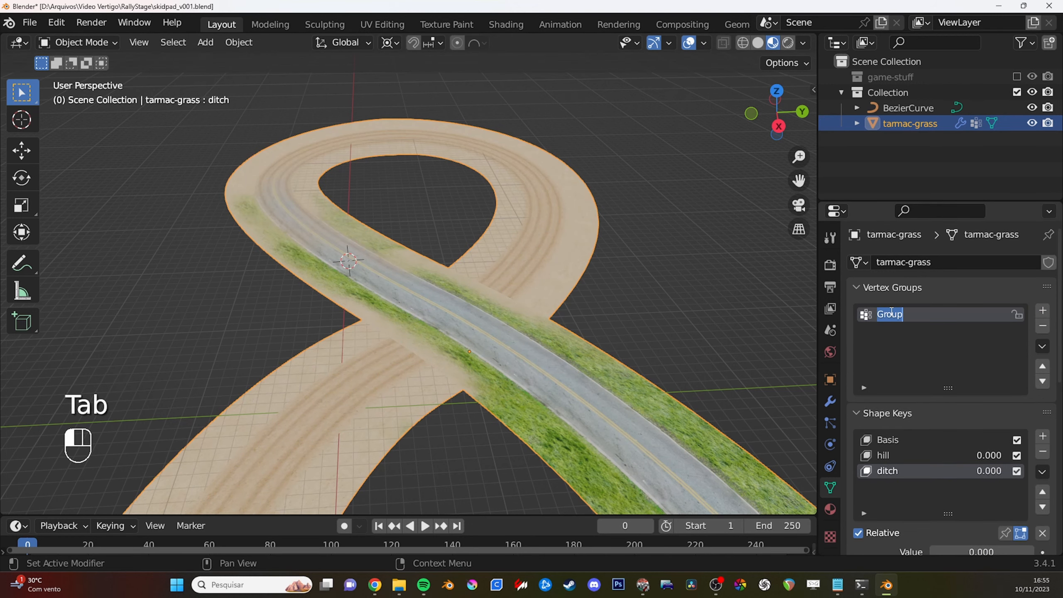
type("hill")
left_click(1043, 310)
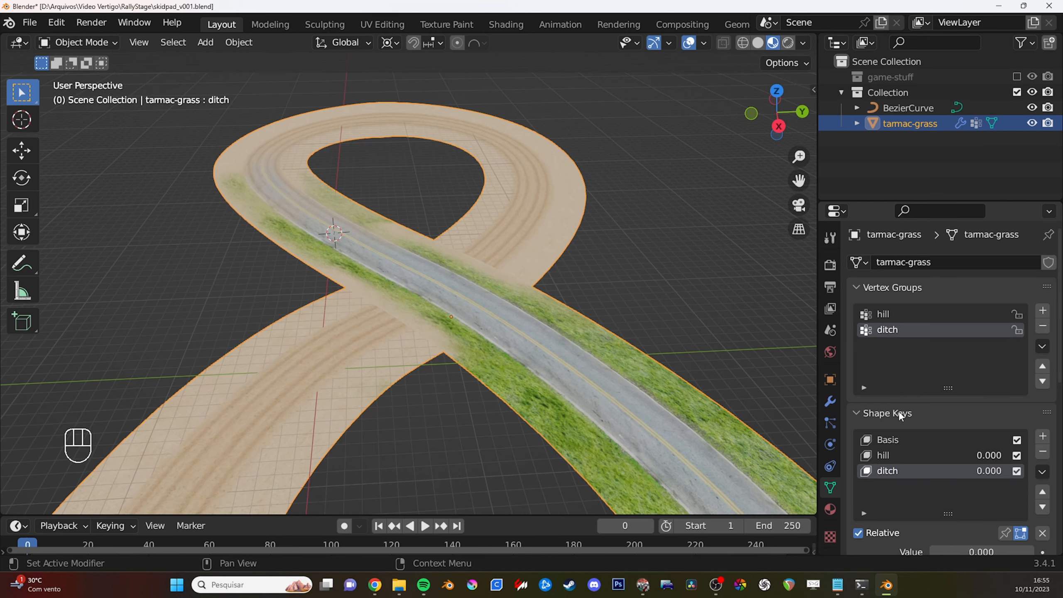
Set the hill shape key's value to 1.000 and limit it to the hill vertex group.
left_click(942, 456)
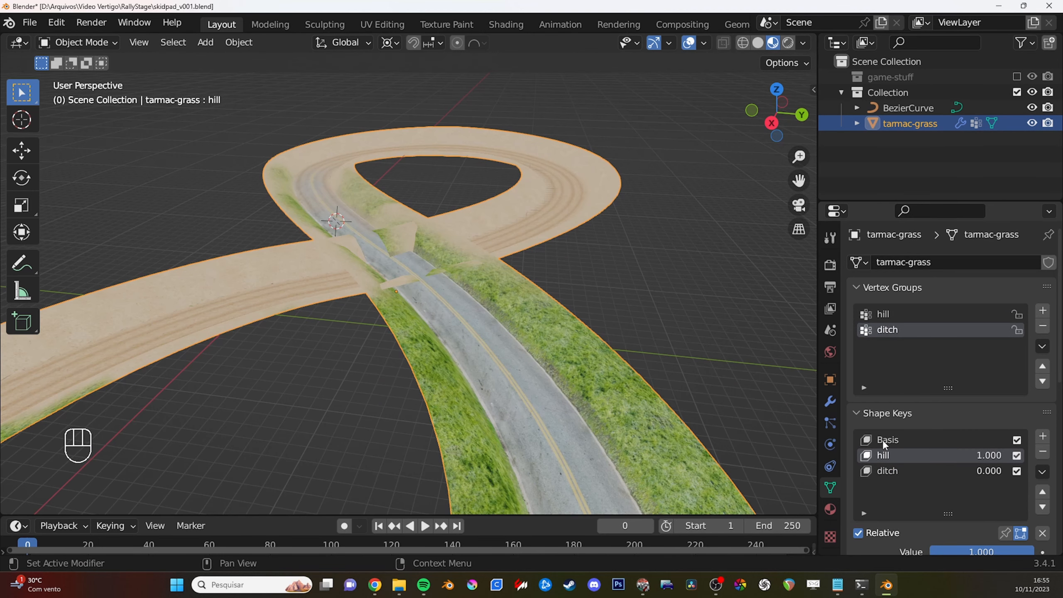
scroll(952, 463, "down", 5)
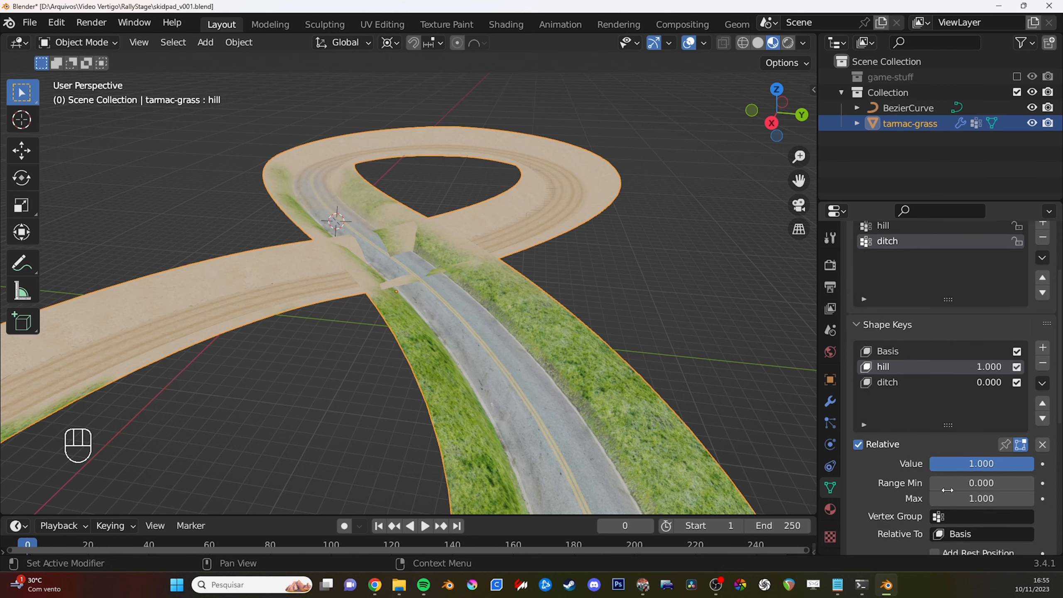
left_click(975, 500)
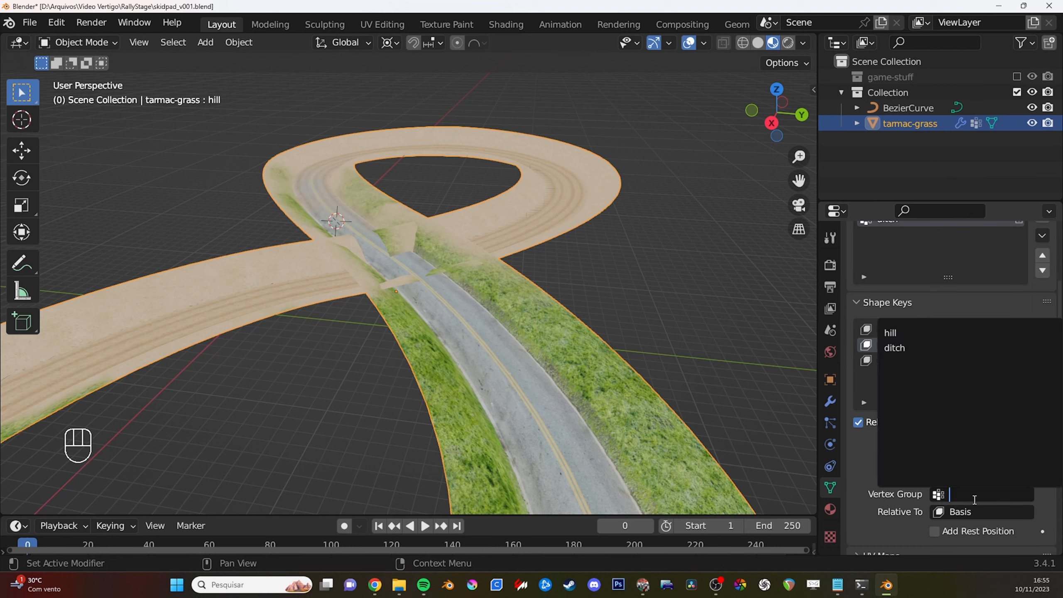
left_click(916, 337)
scroll(916, 364, "up", 1)
Set the ditch shape key's value to 1.000 and limit it to the ditch vertex group.
left_click(939, 388)
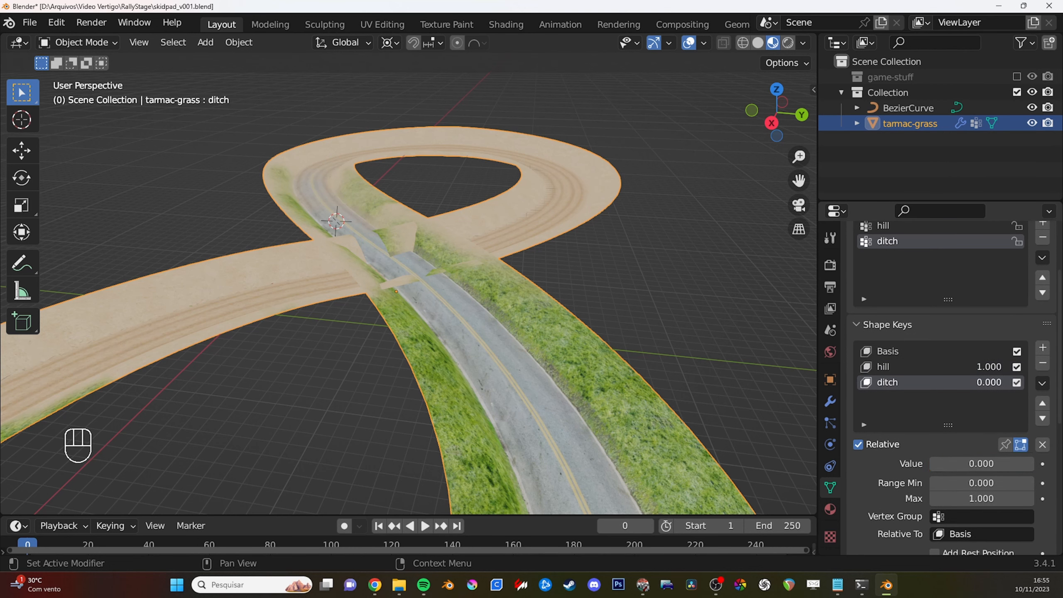
left_click_drag(989, 383, 1020, 385)
scroll(950, 428, "down", 2)
left_click(979, 485)
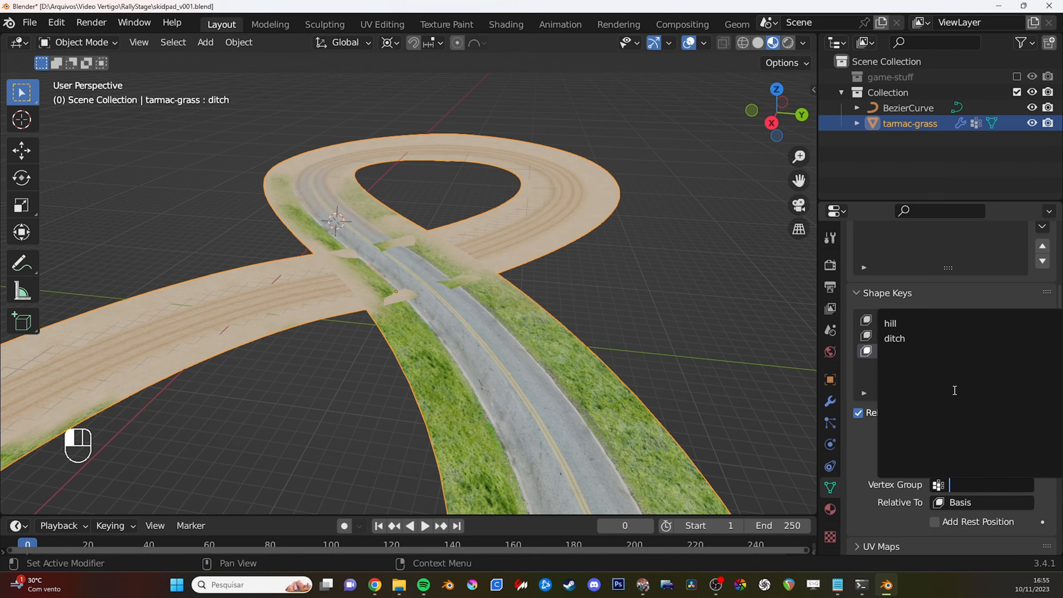
left_click(917, 338)
scroll(892, 342, "up", 4)
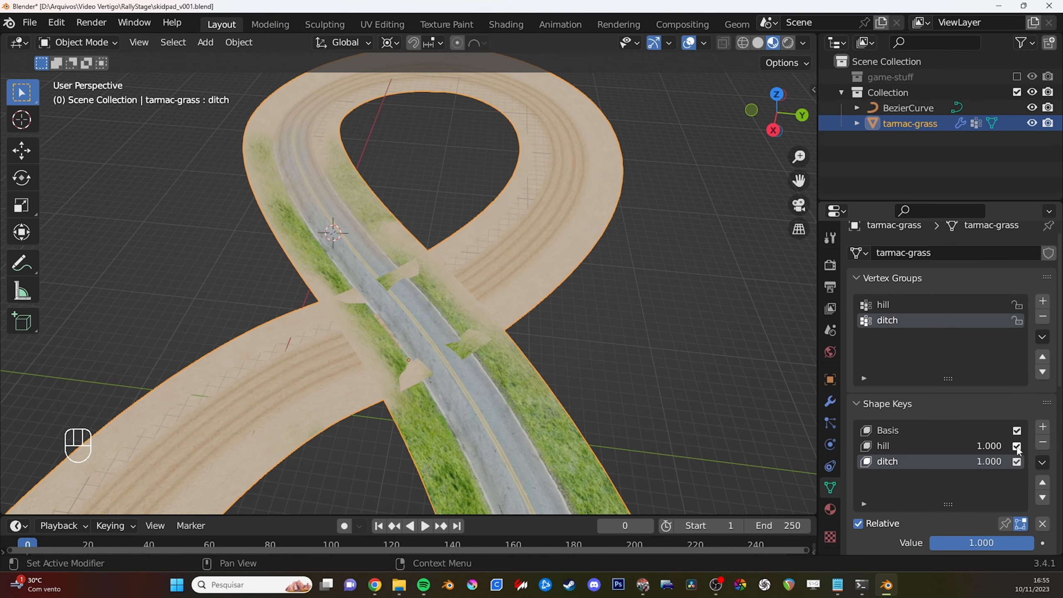
Make the hill vertex group active and set the ditch shape key's value to 0.000, keeping hill at 1.000.
mouse_move(516, 352)
middle_mouse_down()
mouse_move(525, 319)
mouse_move(509, 360)
middle_mouse_up()
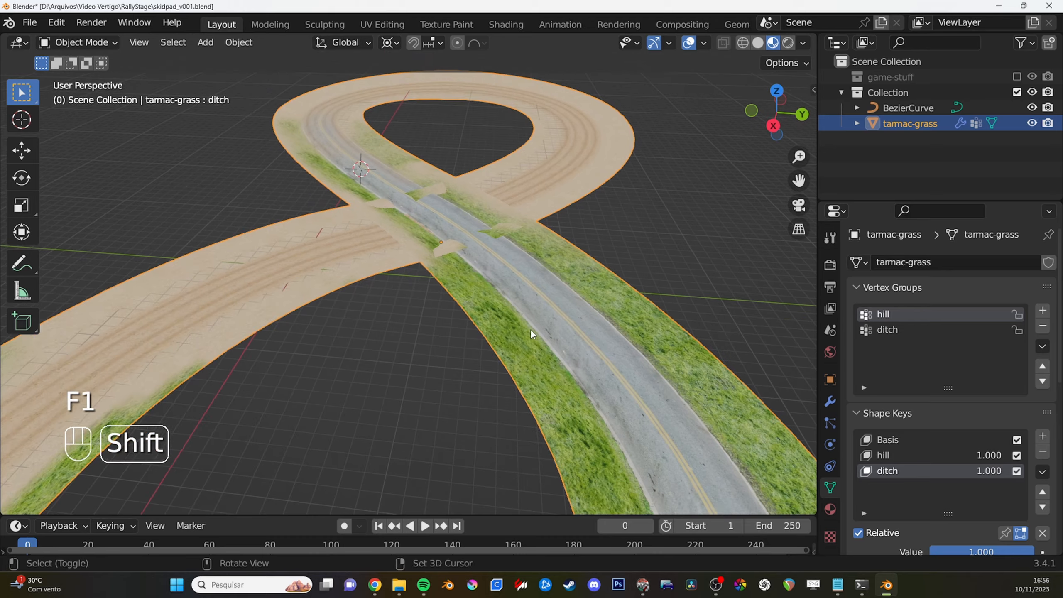
left_click_drag(992, 471, 908, 454)
middle_click_drag(628, 335, 566, 302, "shift")
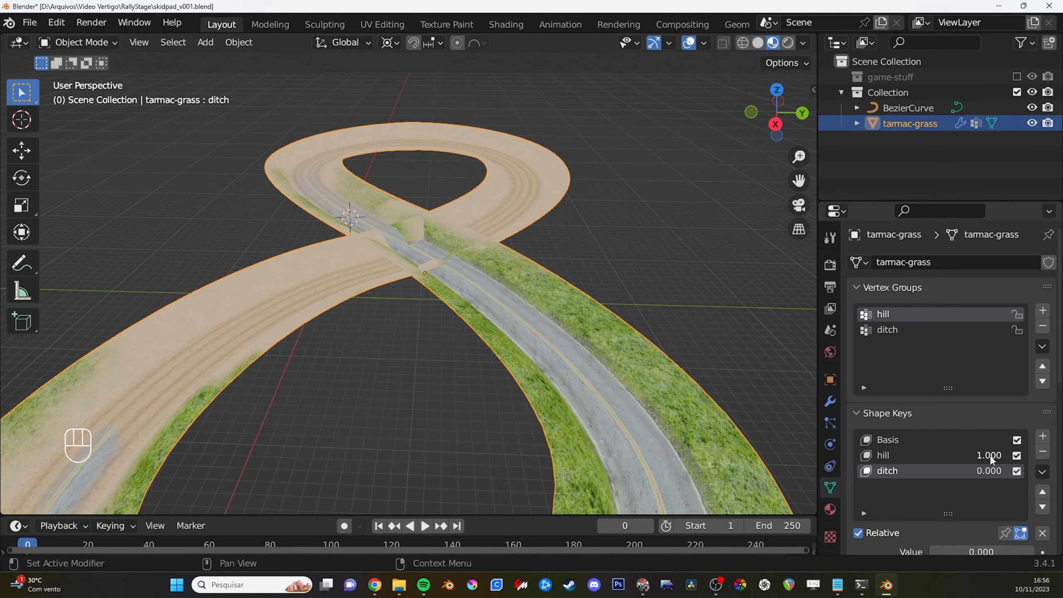
mouse_move(990, 455)
left_mouse_down()
mouse_move(908, 456)
mouse_move(991, 455)
left_mouse_up()
In Edit Mode, select the vertices across a section of the grass-lined road past the crossing and assign them to the hill vertex group.
key("Tab")
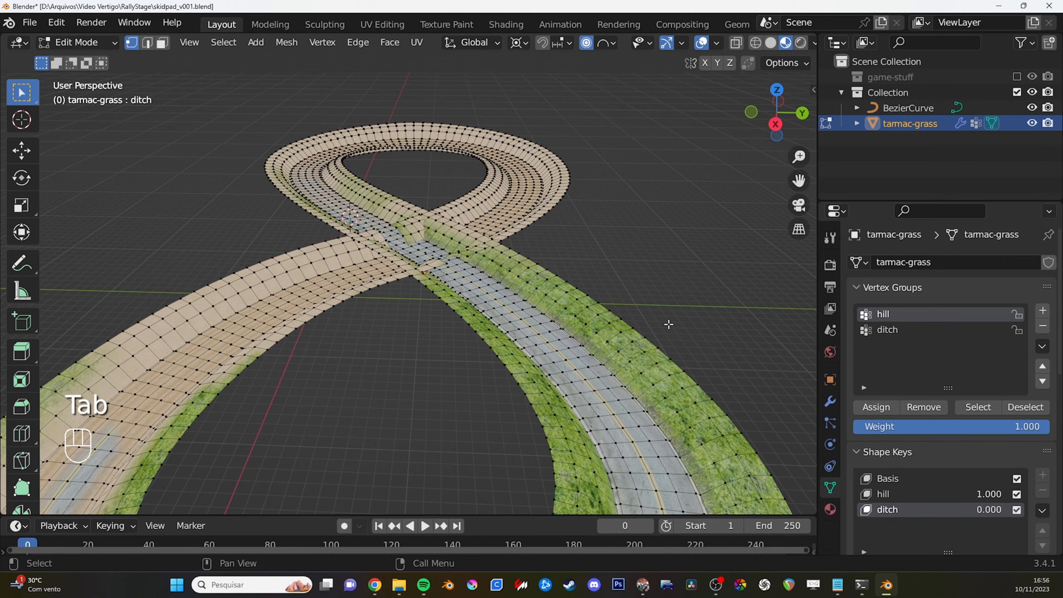
middle_click_drag(558, 326, 554, 369, "shift")
middle_click_drag(550, 427, 496, 366)
left_click_drag(413, 318, 566, 419)
middle_click_drag(509, 380, 519, 379)
left_click(875, 407)
Return to Object Mode, set the ditch shape key's value to 1.000, and examine the grass banks along the road past the crossing.
key("Tab")
mouse_move(596, 363)
middle_mouse_down("shift")
mouse_move(578, 364)
mouse_move(550, 337)
mouse_move(517, 336)
mouse_move(598, 361)
middle_mouse_up("shift")
middle_click_drag(475, 309, 407, 294, "shift")
middle_click_drag(297, 278, 519, 314, "shift")
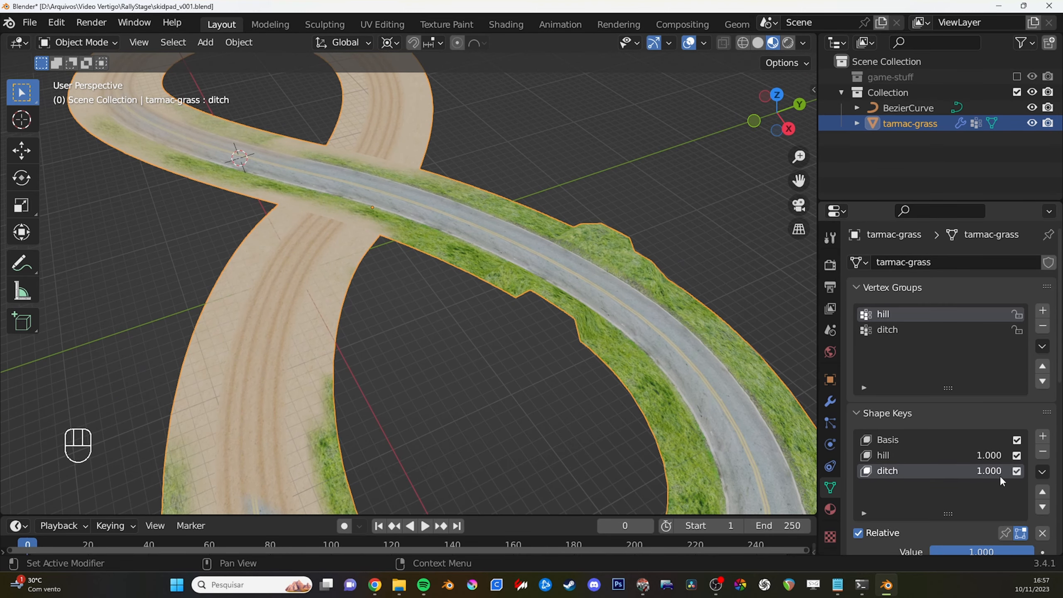
mouse_move(463, 287)
middle_mouse_down("shift")
mouse_move(466, 314)
mouse_move(373, 280)
mouse_move(361, 307)
mouse_move(456, 294)
middle_mouse_up("shift")
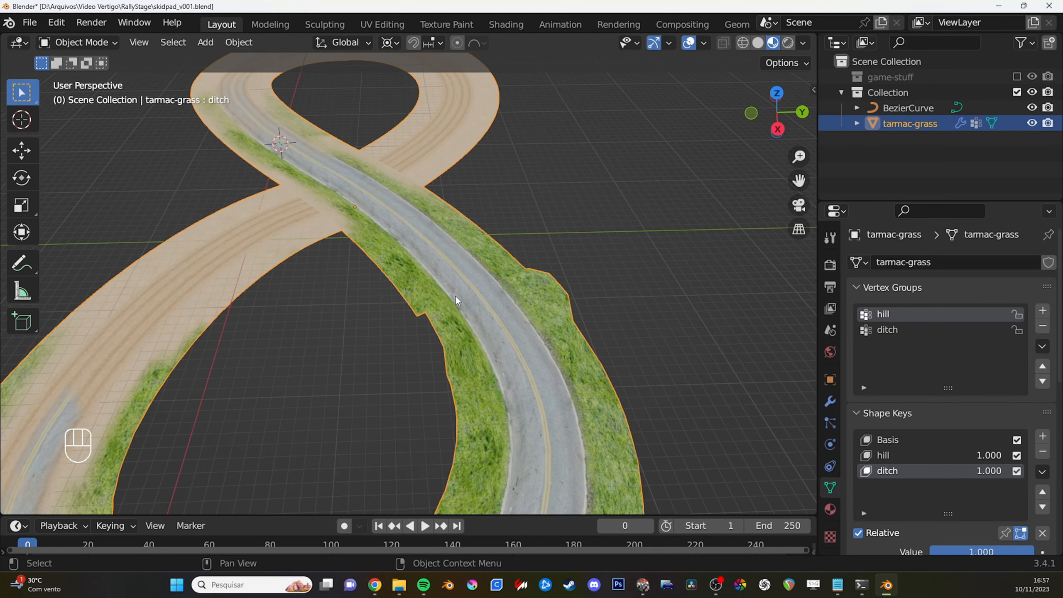
Examine the road section's vertices in Edit Mode, return to Object Mode and make the hill shape key active.
key("Tab")
scroll(401, 311, "up", 3)
left_click_drag(380, 309, 410, 329)
key("Tab")
middle_click_drag(481, 343, 538, 340, "shift")
left_click(898, 457)
scroll(452, 327, "down", 1)
mouse_move(538, 339)
middle_mouse_down()
mouse_move(550, 317)
mouse_move(454, 283)
mouse_move(525, 343)
middle_mouse_up()
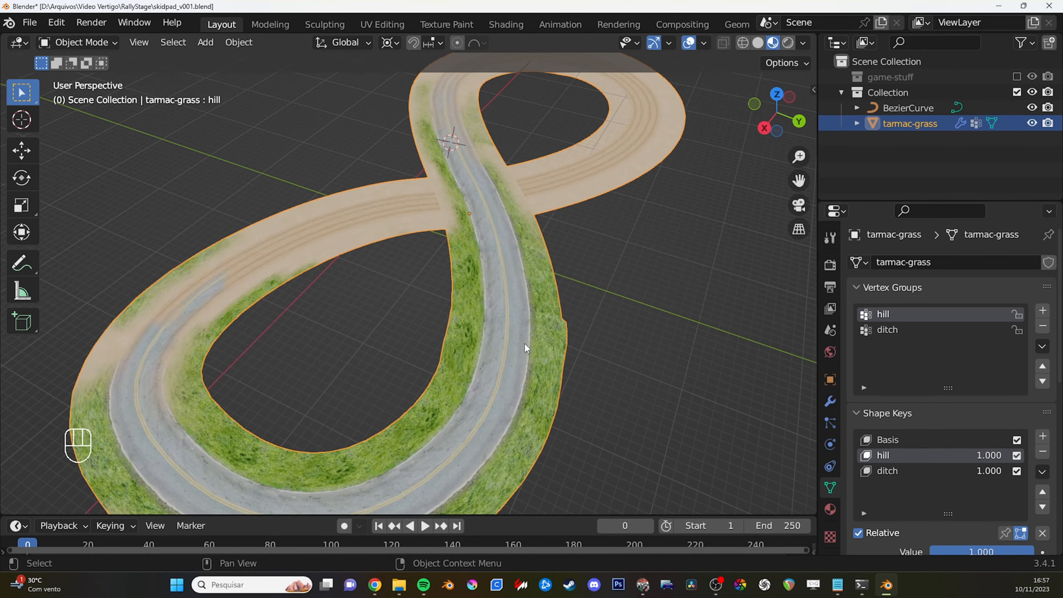
Switch the track to Weight Paint mode and compare the hill and ditch vertex groups, leaving hill active.
left_click(78, 43)
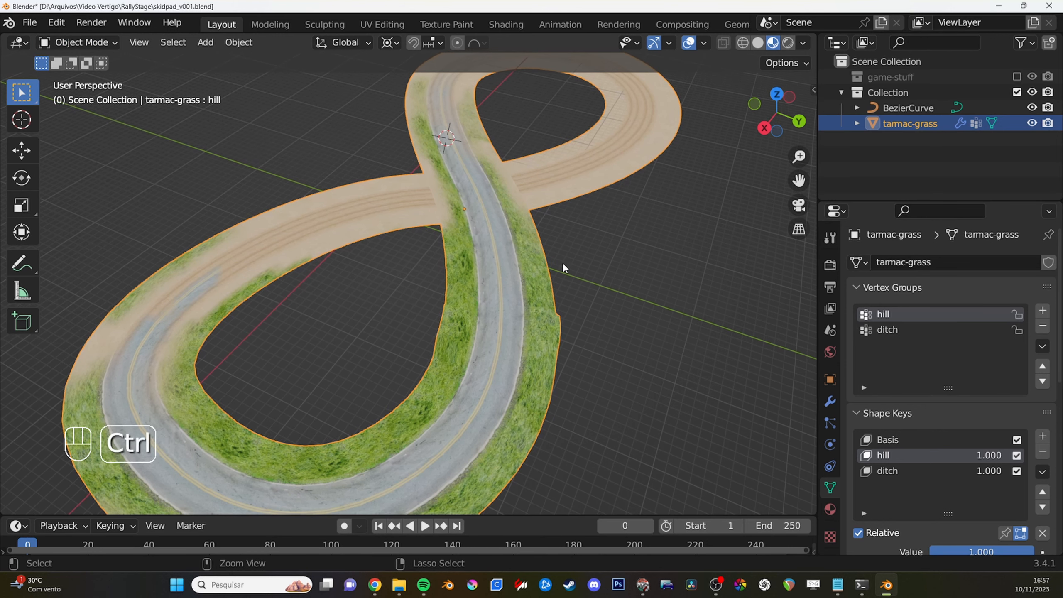
key("ctrl+Tab")
left_click(465, 208)
middle_click_drag(697, 362, 708, 404)
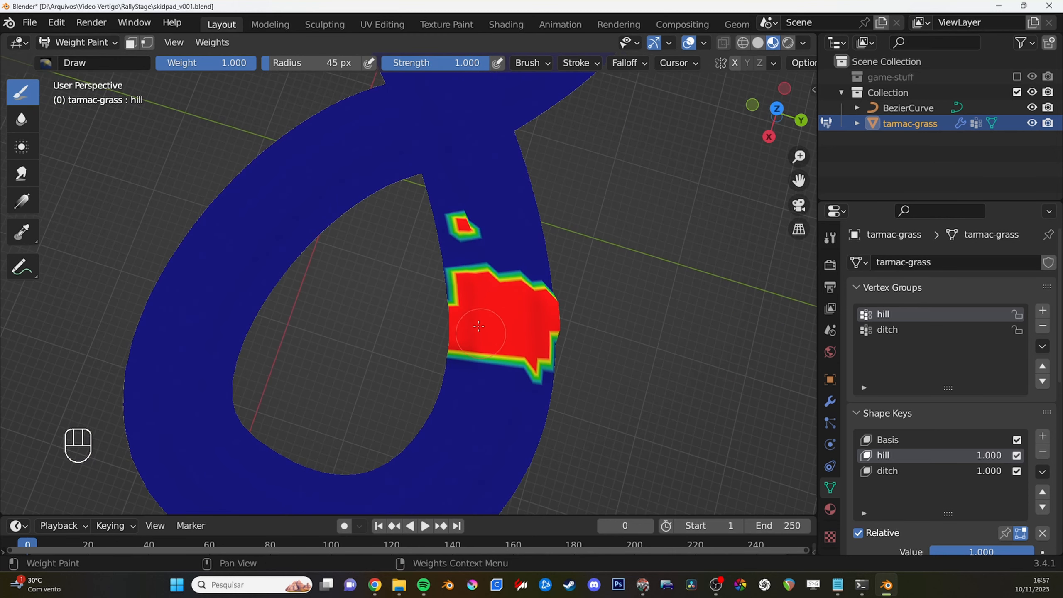
left_click(892, 332)
left_click(890, 314)
middle_click_drag(563, 310, 572, 265, "shift")
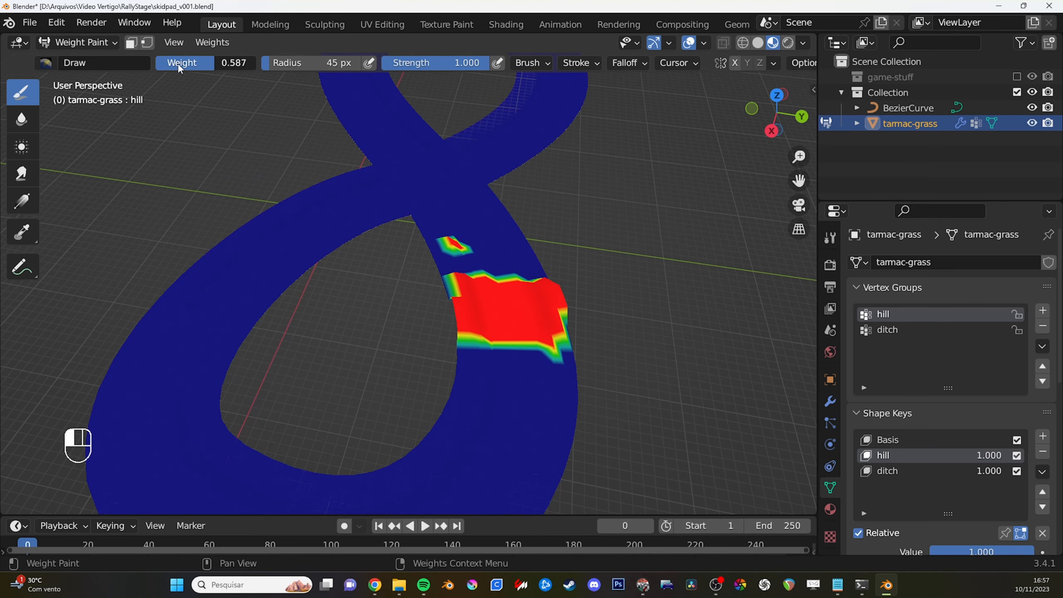
Paint hill weights of 0.505 over the road section past the crossing and along its inner verge, ending with a 50 px brush.
middle_click_drag(502, 251, 504, 272)
key("f")
left_click(580, 308)
mouse_move(483, 335)
left_mouse_down()
mouse_move(453, 230)
mouse_move(517, 309)
mouse_move(548, 310)
left_mouse_up()
mouse_move(586, 293)
middle_mouse_down()
mouse_move(588, 281)
mouse_move(519, 279)
mouse_move(504, 231)
mouse_move(515, 310)
middle_mouse_up()
middle_click(503, 376, "alt")
middle_click_drag(504, 375, 548, 377)
key("f")
left_click(454, 321)
mouse_move(412, 319)
middle_mouse_down("shift")
mouse_move(472, 330)
mouse_move(460, 236)
middle_mouse_up("shift")
key("f")
left_click(450, 310)
mouse_move(412, 307)
left_mouse_down()
mouse_move(435, 300)
mouse_move(441, 273)
left_mouse_up()
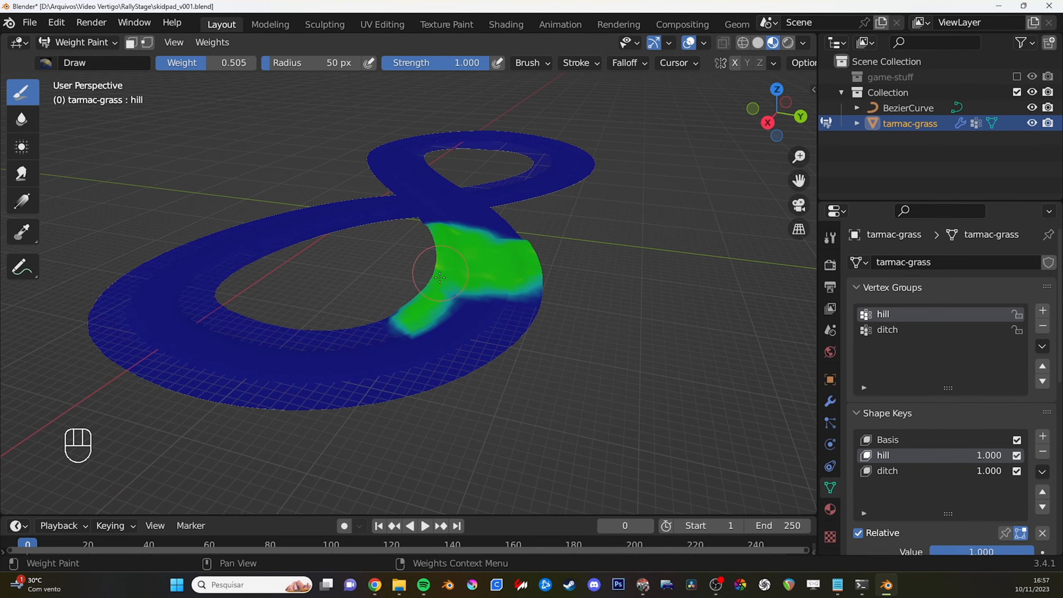
Hide the weight overlay and examine how the grass verges rise around the tarmac turn.
middle_click_drag(425, 307, 465, 326)
middle_click_drag(465, 327, 500, 288, "shift")
left_click(689, 43)
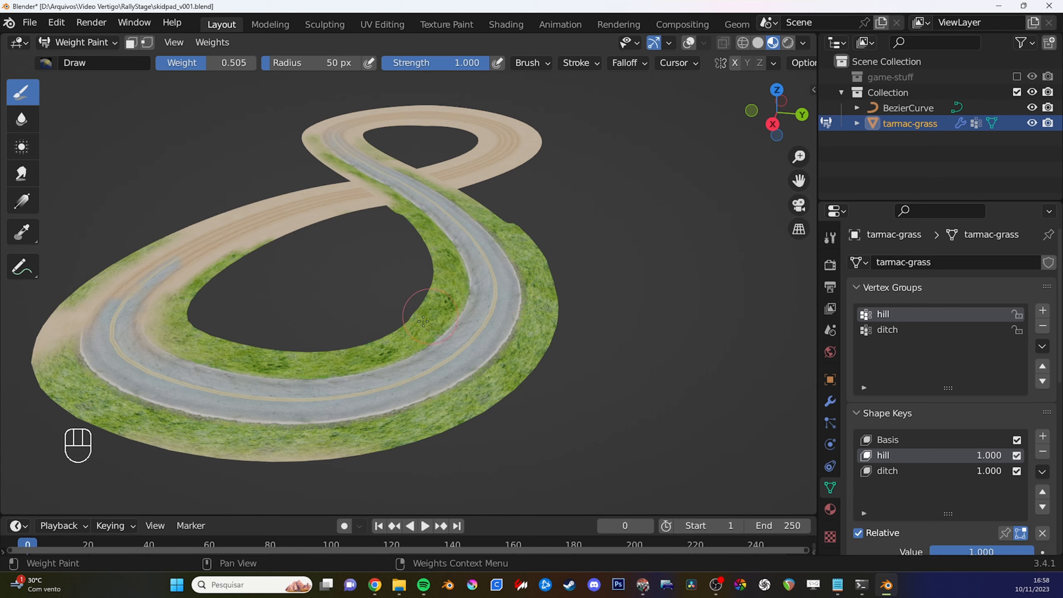
left_click(689, 43)
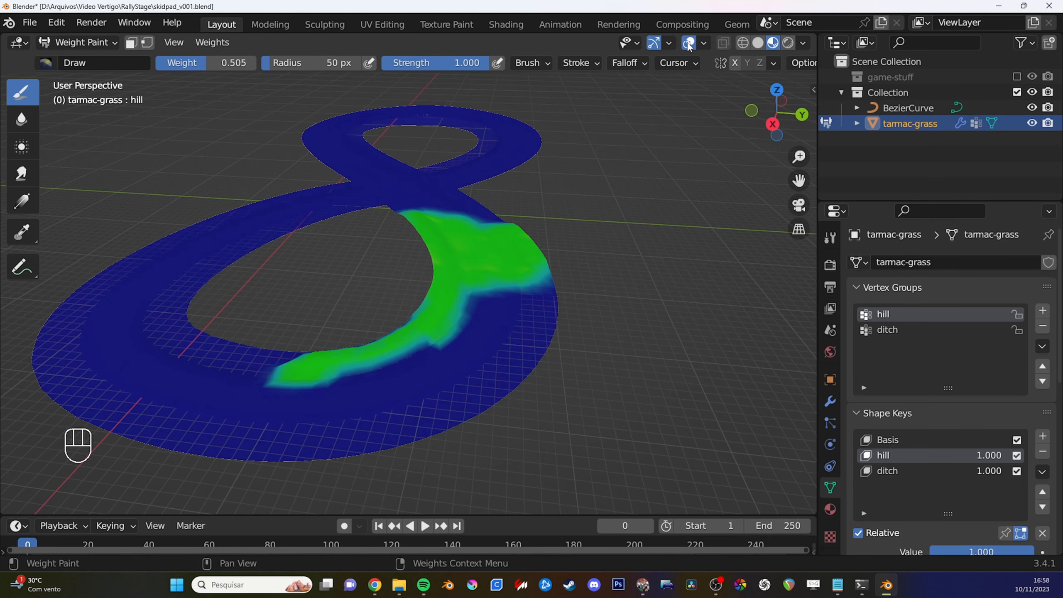
left_click(690, 45)
middle_click_drag(534, 268, 582, 296, "shift")
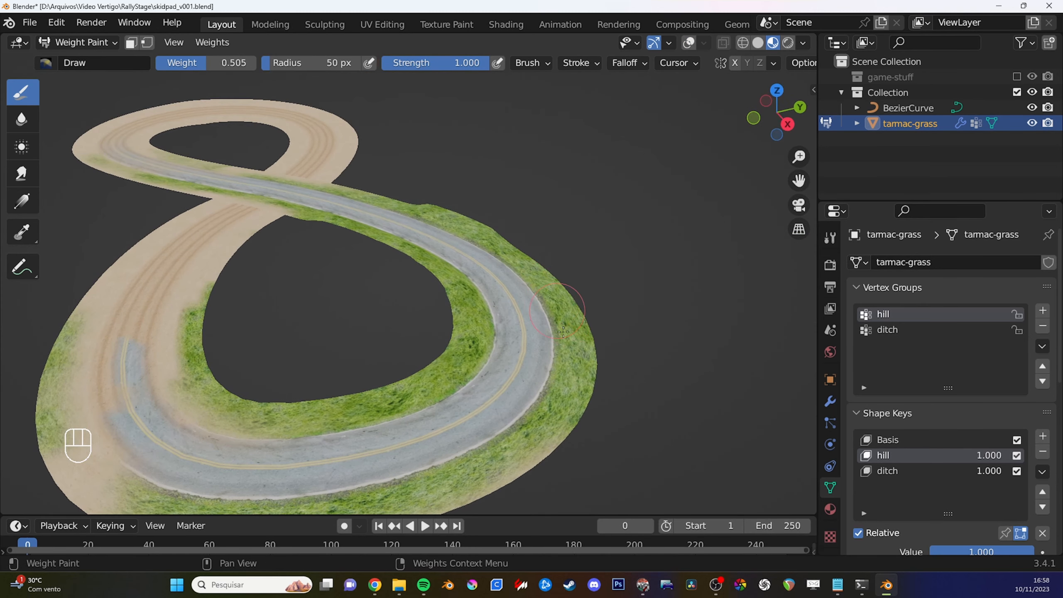
mouse_move(564, 331)
middle_mouse_down("shift")
mouse_move(610, 301)
mouse_move(586, 289)
middle_mouse_up("shift")
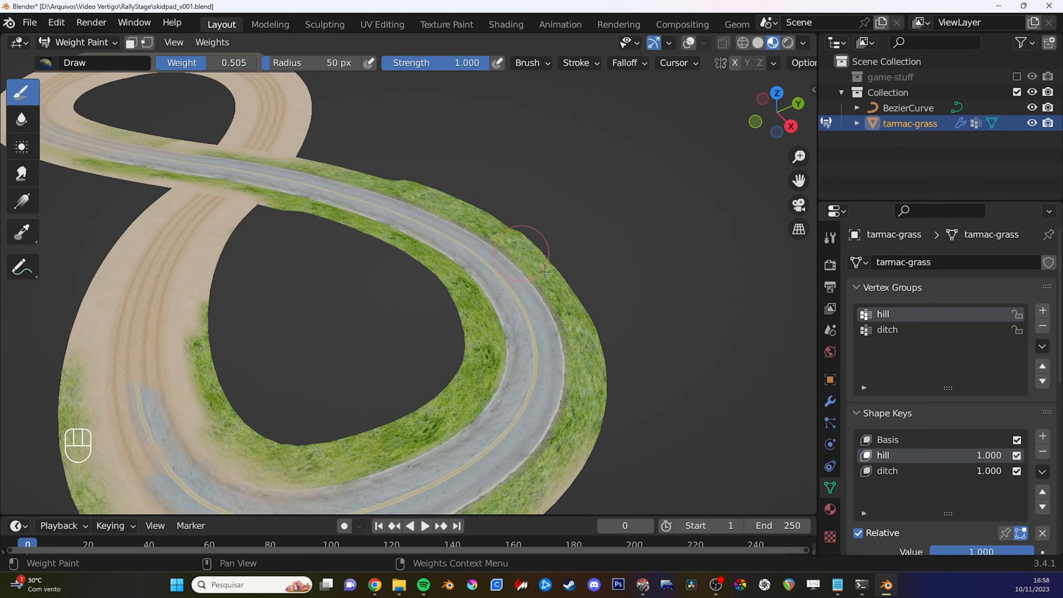
middle_click_drag(530, 261, 476, 200)
Set the brush weight to 0.000 and radius to 95 px, and erase the painted hill weights along the grass-lined turn.
left_click_drag(216, 63, 136, 63)
mouse_move(412, 312)
middle_mouse_down("shift")
mouse_move(453, 290)
mouse_move(483, 323)
middle_mouse_up("shift")
key("f")
left_click(488, 308)
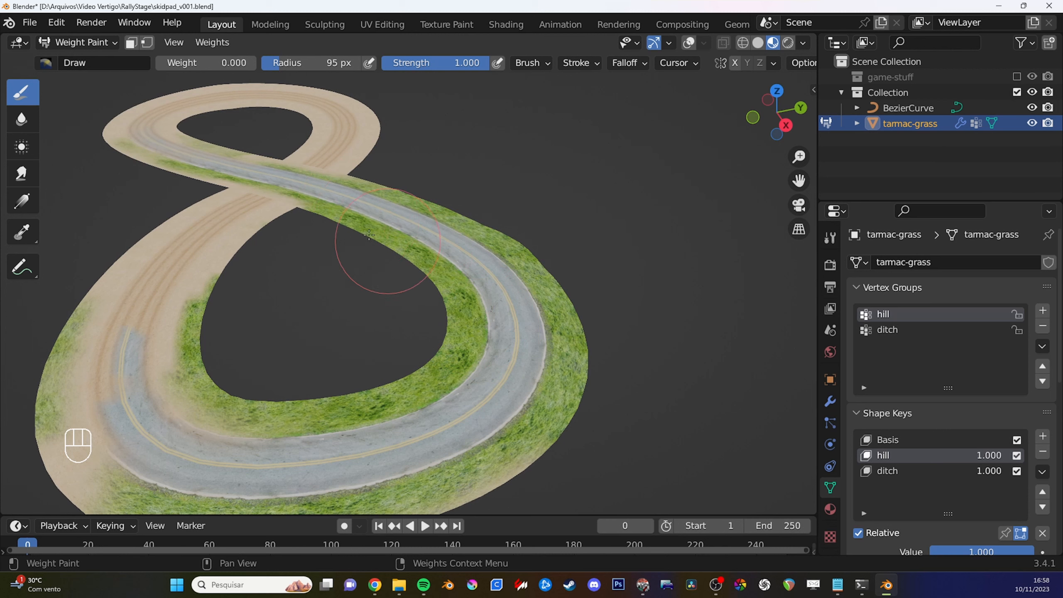
middle_click_drag(502, 287, 519, 241, "shift")
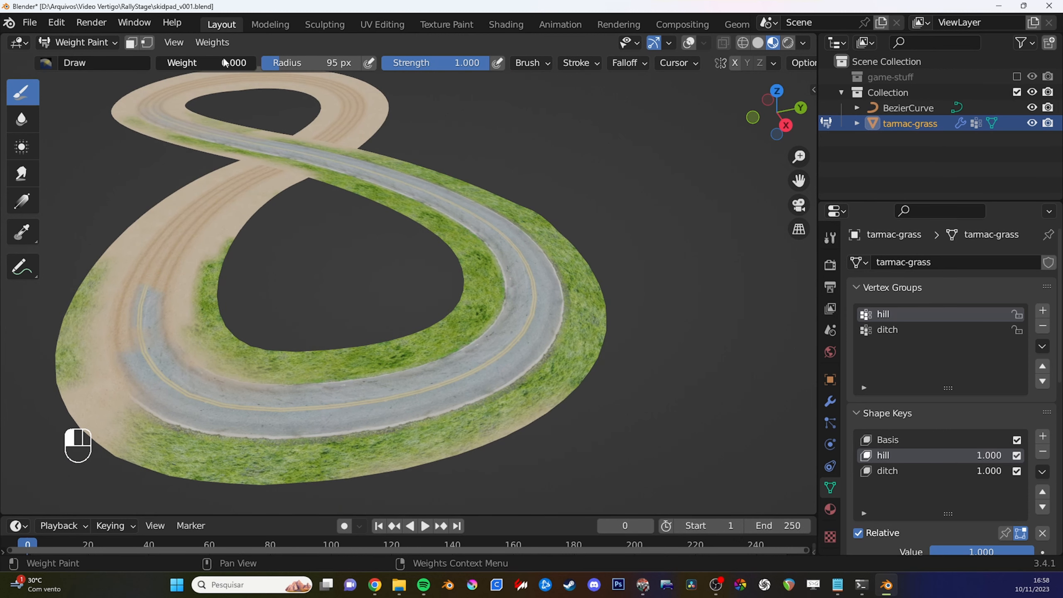
Set the brush to weight 1.000, strength 0.173 and radius 79 px, and paint hill weights on the turn's outer grass verge.
left_click_drag(225, 63, 453, 72)
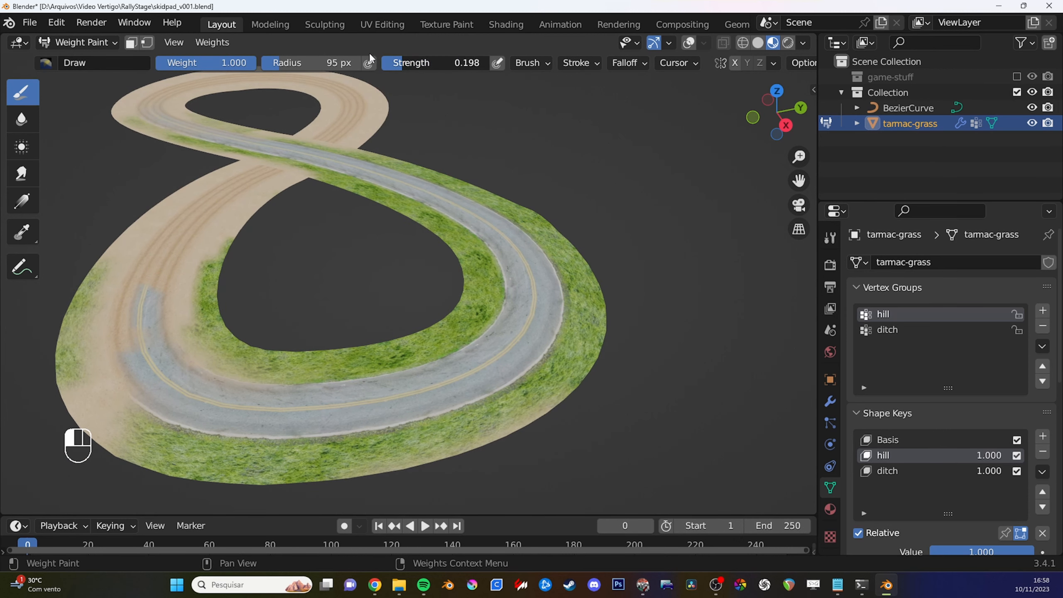
left_click_drag(369, 53, 366, 54)
key("f")
left_click(462, 268)
middle_click_drag(481, 274, 514, 281)
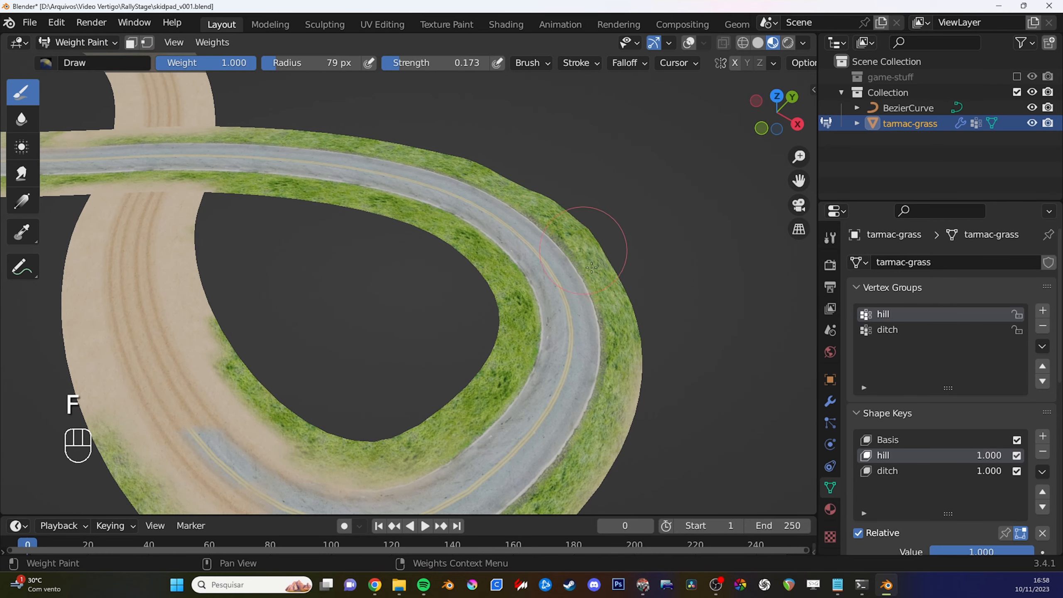
Show the weight overlay, resize the brush and extend the hill weights further around the turn's outer edge.
left_click(690, 42)
middle_click_drag(645, 310, 640, 285, "shift")
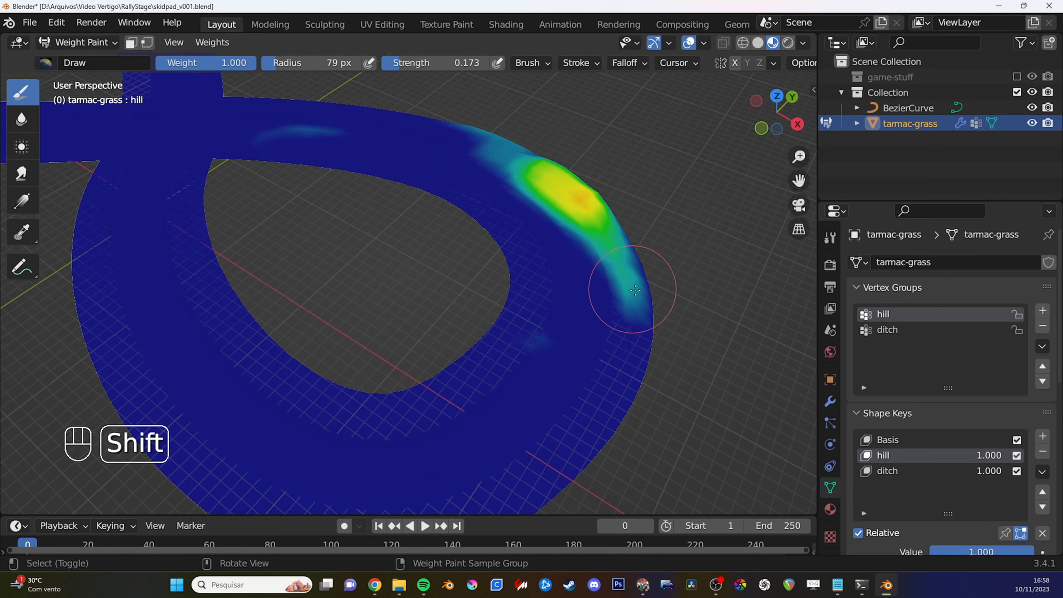
key("f")
left_click(655, 339)
middle_click_drag(655, 340, 653, 302, "shift")
left_click_drag(620, 314, 605, 356)
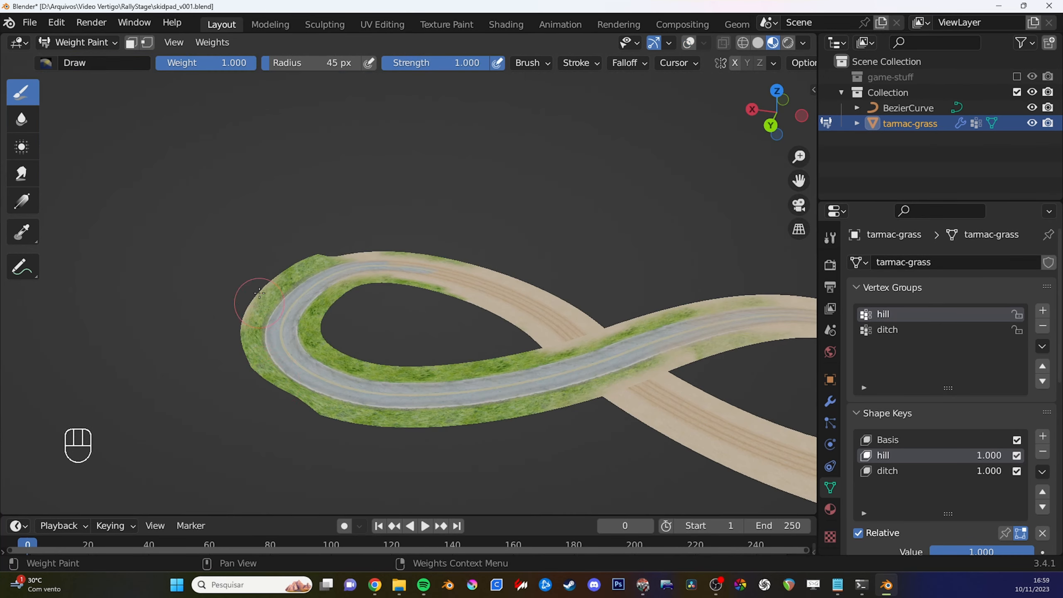
Set the brush radius to 57 px and strength to 0.437, and paint more hill weight around the grass-lined turn.
mouse_move(259, 297)
middle_mouse_down()
mouse_move(341, 322)
mouse_move(348, 299)
middle_mouse_up()
key("f")
key("shift+f")
left_click_drag(482, 301, 463, 368)
middle_click_drag(806, 316, 611, 325, "shift")
Make the ditch vertex group active, show the weight overlay and paint ditch weights across the end of the dirt loop.
left_click(892, 331)
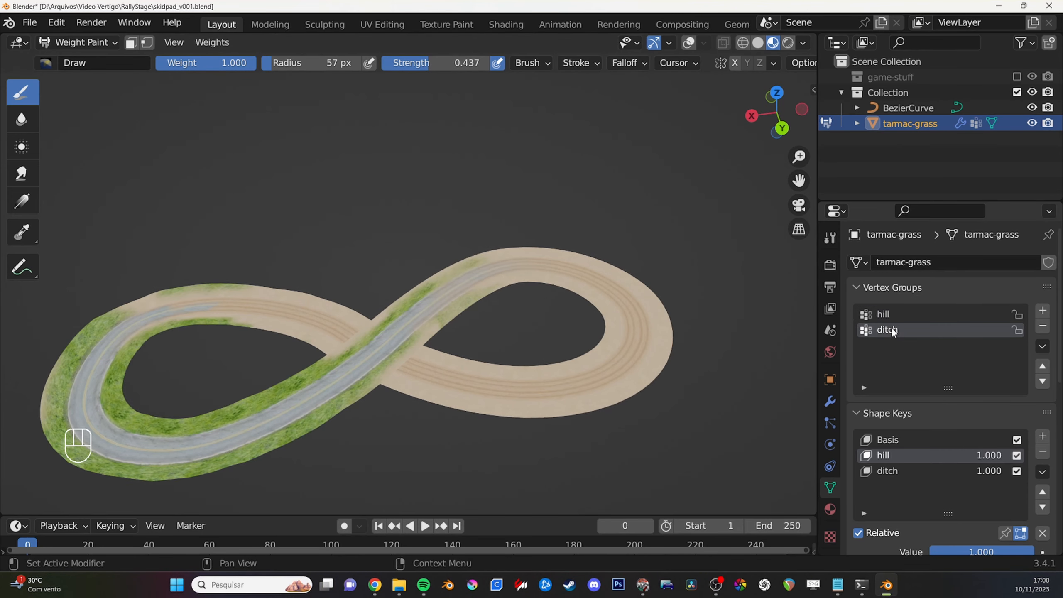
middle_click_drag(682, 323, 717, 309, "shift")
left_click(688, 43)
middle_click_drag(605, 263, 648, 257, "shift")
scroll(648, 256, "down", 1)
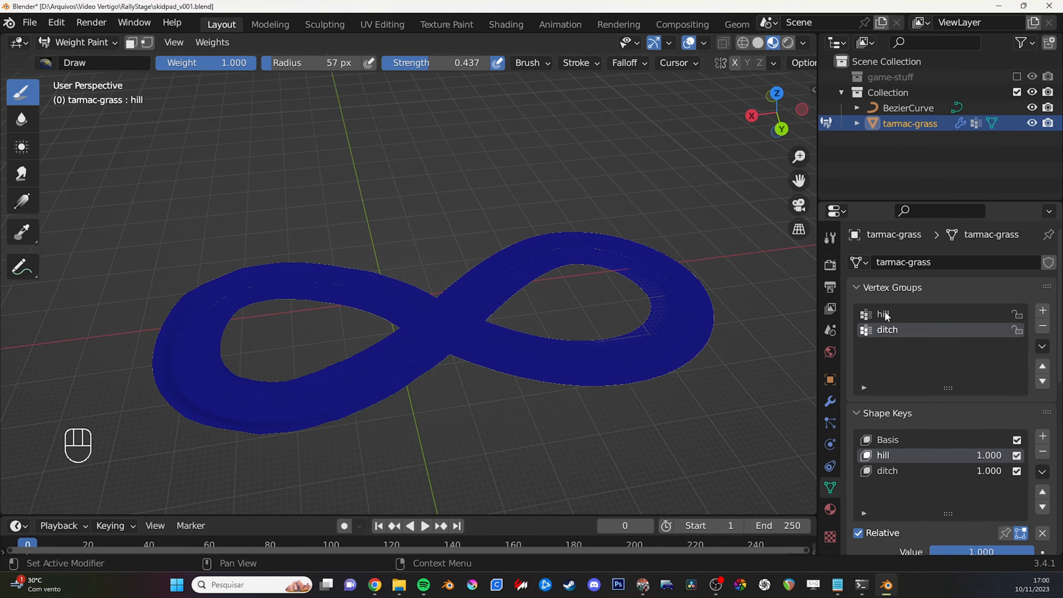
left_click(886, 312)
left_click(896, 331)
mouse_move(665, 268)
left_mouse_down()
mouse_move(608, 245)
mouse_move(672, 300)
mouse_move(680, 341)
mouse_move(624, 359)
left_mouse_up()
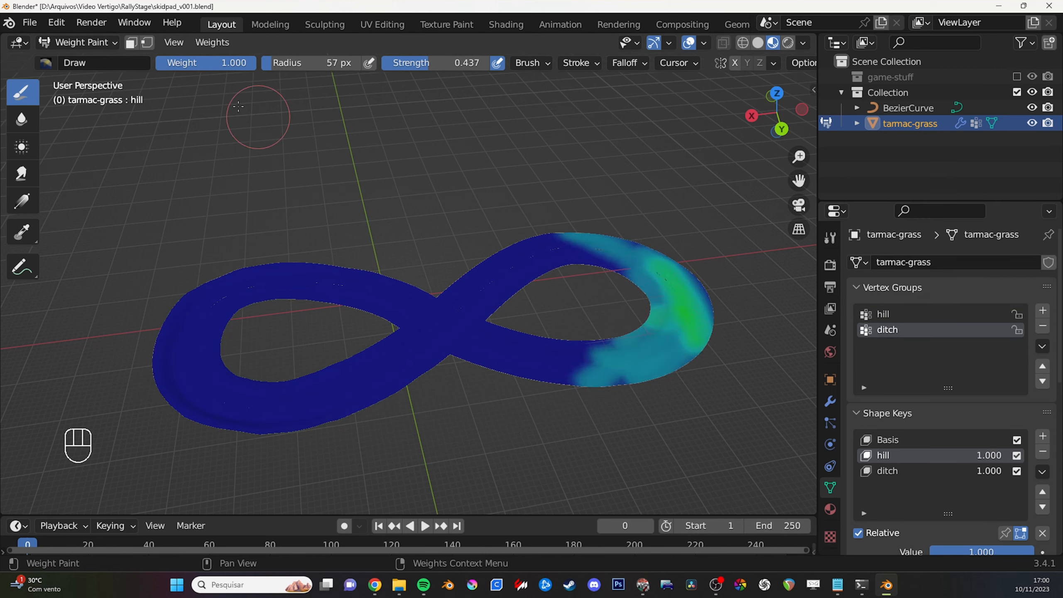
Hide the overlay, enlarge the brush to 70 px and strengthen the ditch weights along the dirt turn's outer edge.
left_click(689, 44)
middle_click_drag(724, 297, 737, 272, "ctrl")
middle_click_drag(737, 272, 637, 301, "shift")
mouse_move(637, 302)
middle_mouse_down("shift")
mouse_move(671, 339)
mouse_move(627, 387)
mouse_move(608, 383)
middle_mouse_up("shift")
key("f")
left_click(676, 332)
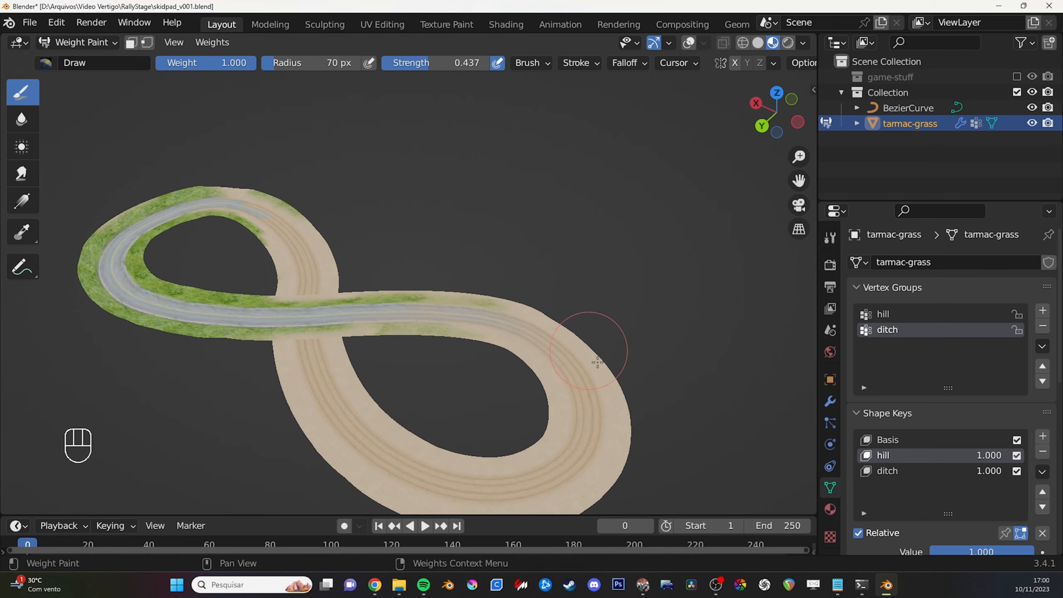
middle_click_drag(589, 466, 717, 335)
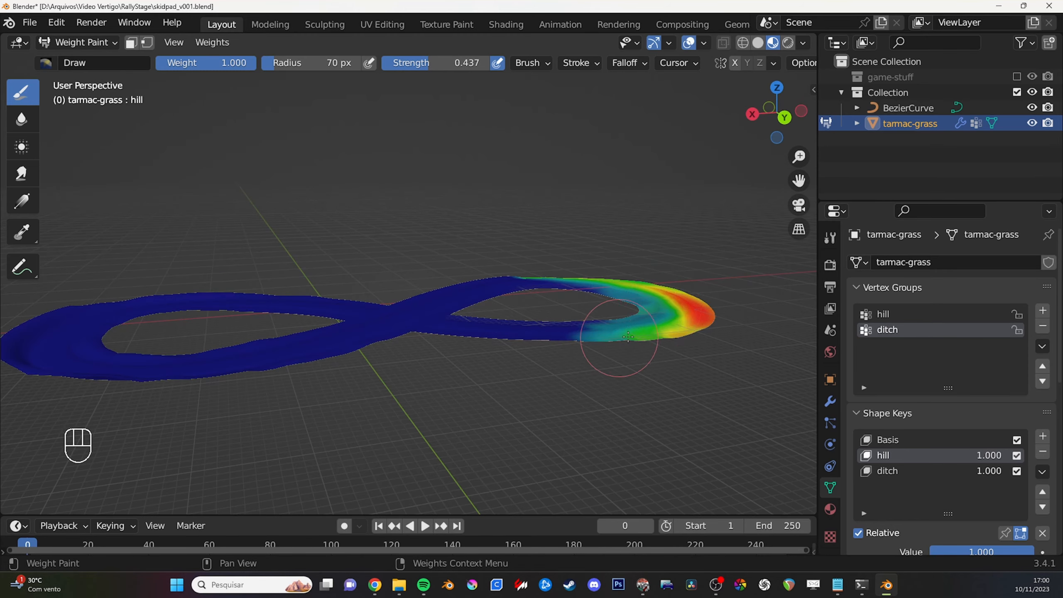
middle_click_drag(622, 333, 695, 385)
middle_click_drag(695, 385, 721, 361, "shift")
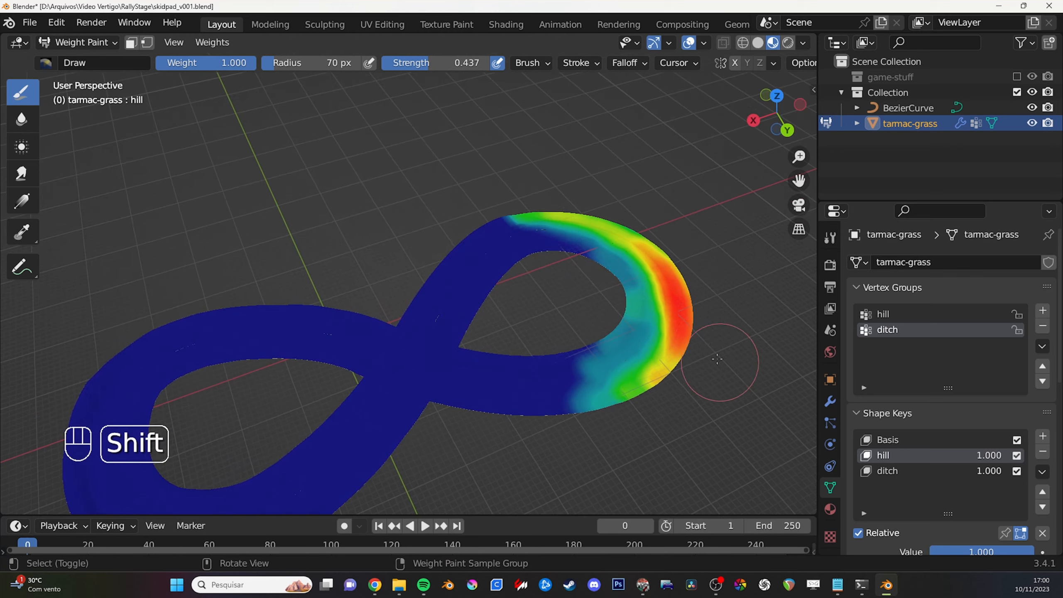
Turn on the wireframe overlay and examine the mesh around the ditch-weighted dirt turn.
left_click(690, 43)
left_click(705, 42)
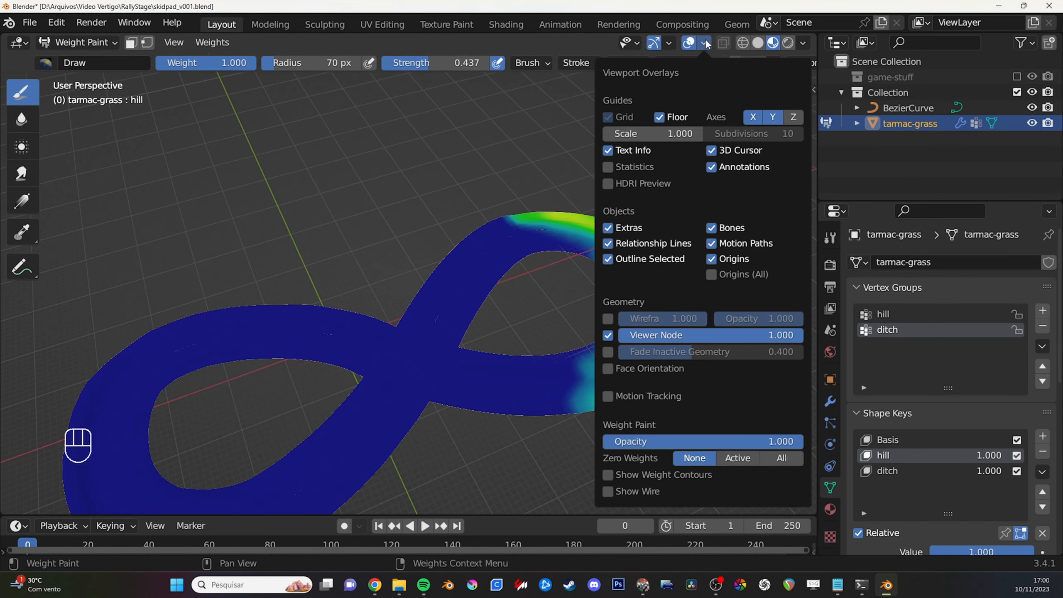
left_click(608, 318)
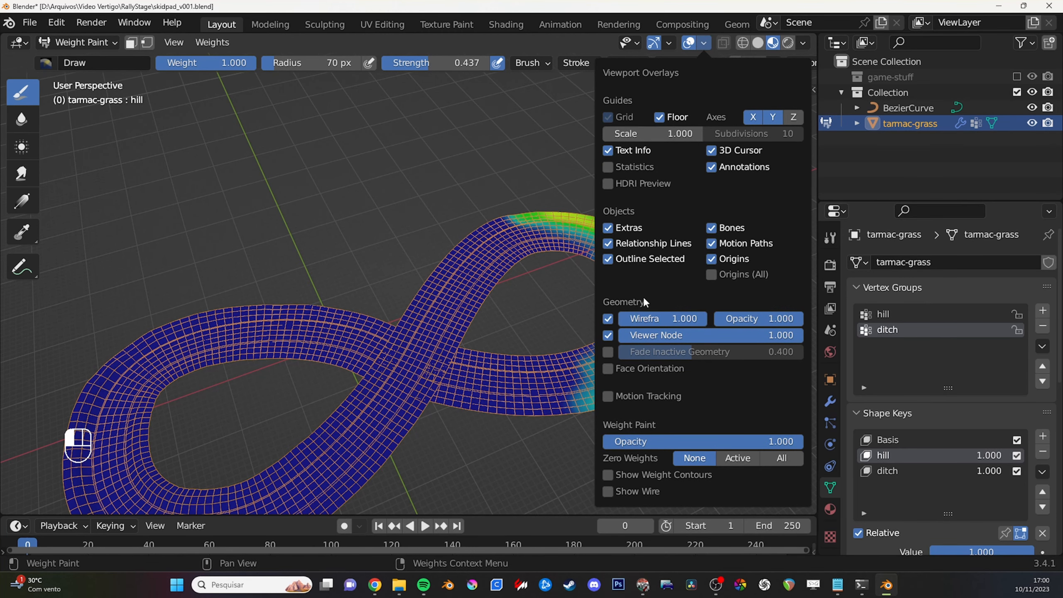
left_click(704, 42)
mouse_move(775, 323)
left_mouse_down()
mouse_move(706, 308)
mouse_move(759, 309)
left_mouse_up()
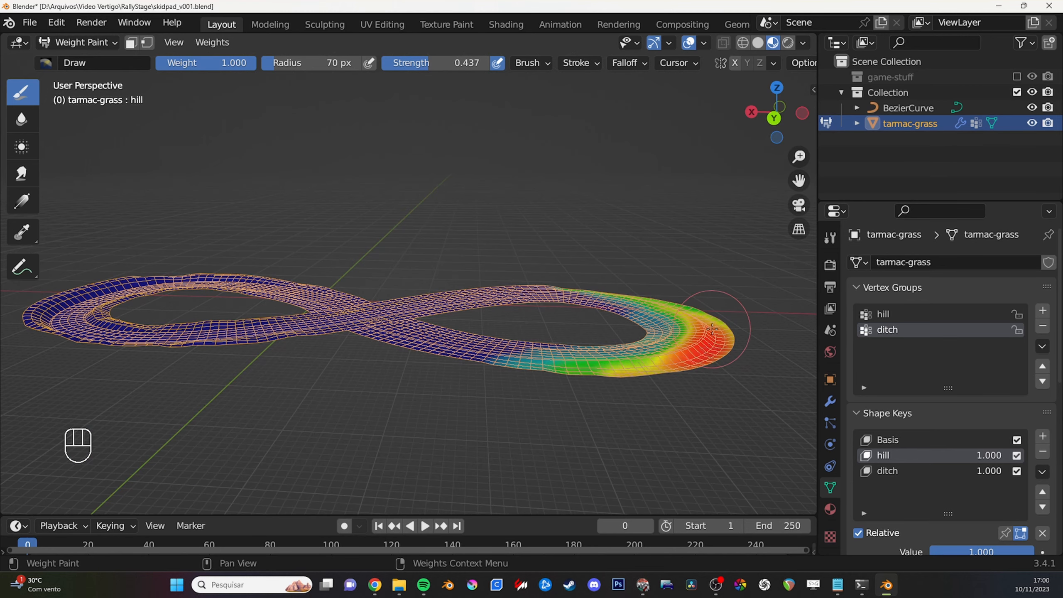
mouse_move(712, 329)
middle_mouse_down("shift")
mouse_move(736, 328)
mouse_move(733, 352)
middle_mouse_up("shift")
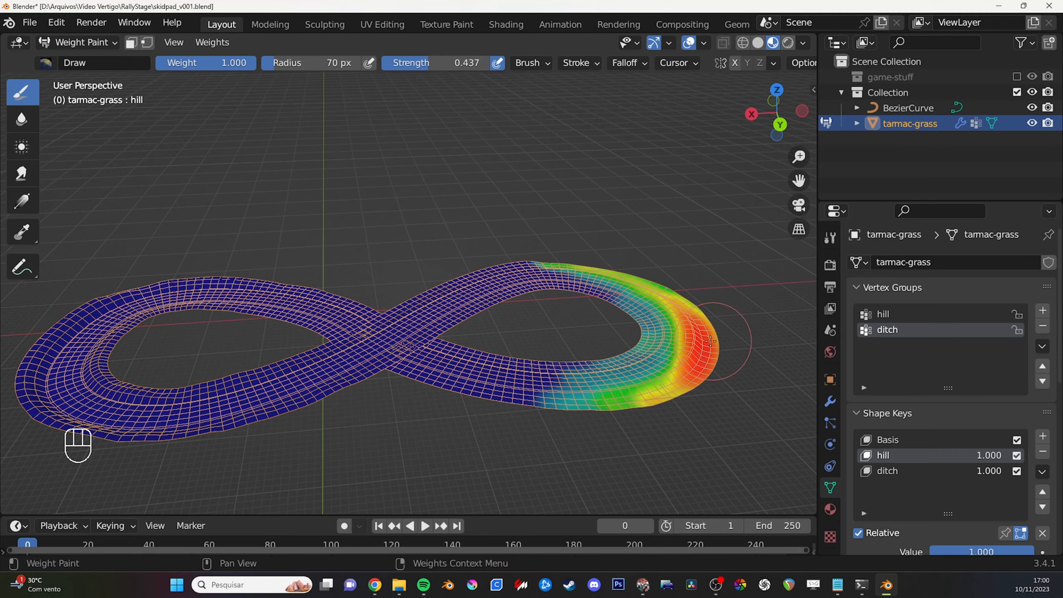
middle_click_drag(516, 409, 544, 377)
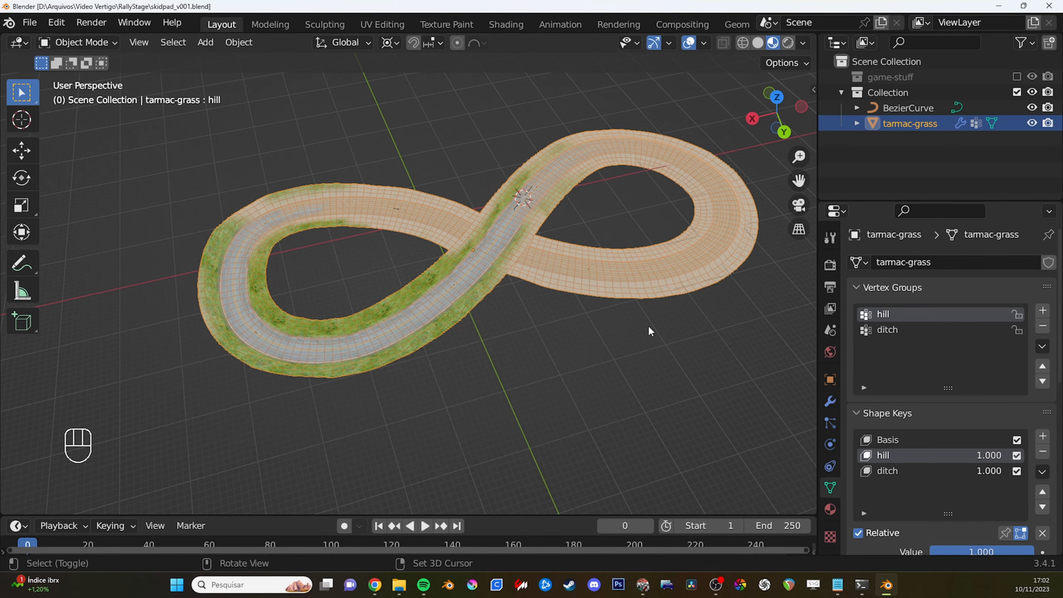
Sketch annotation circles inside both loops of the figure eight and erase them.
middle_click_drag(648, 326, 652, 352, "shift")
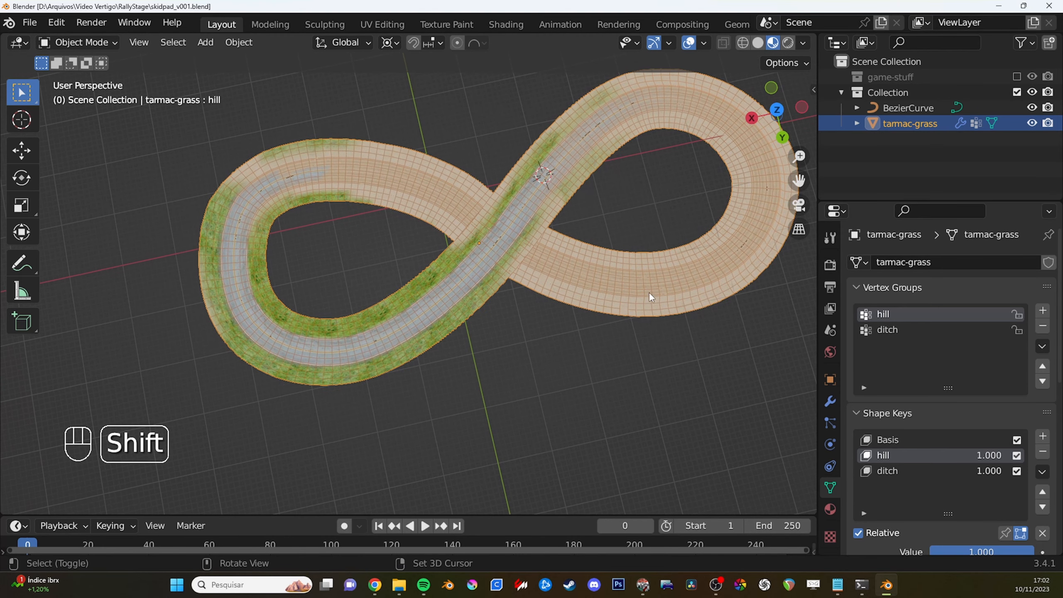
key("d")
mouse_move(576, 209)
left_mouse_down()
mouse_move(586, 226)
mouse_move(597, 212)
left_mouse_up()
left_click_drag(303, 225, 361, 291)
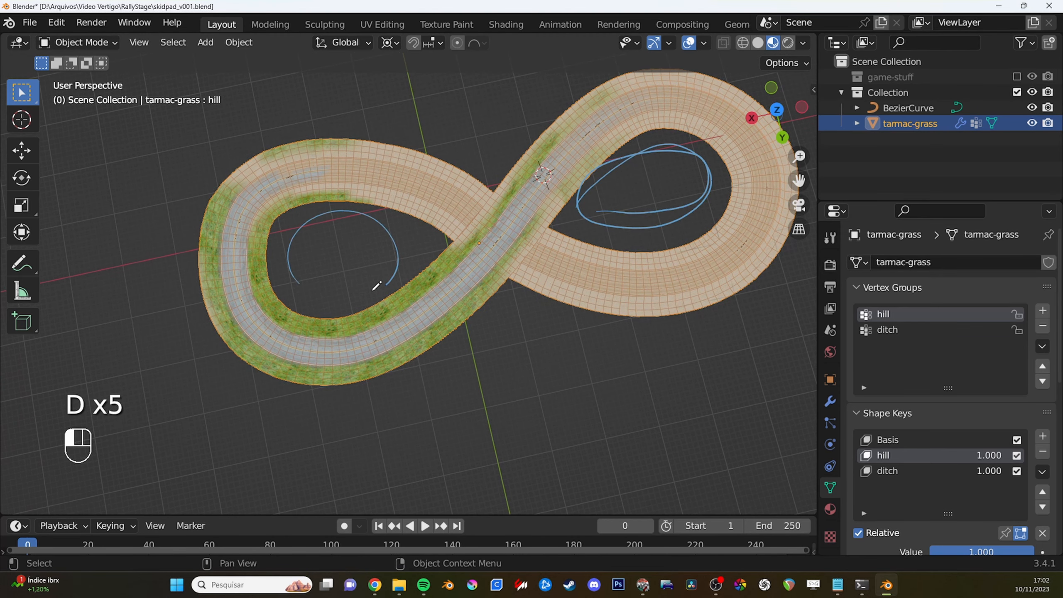
right_click_drag(369, 192, 368, 273)
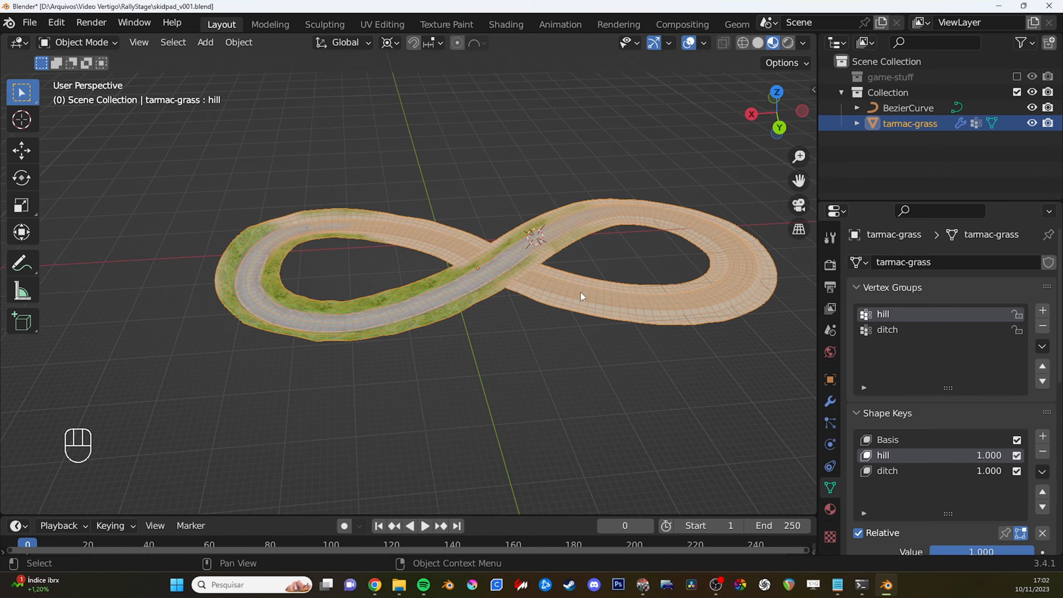
mouse_move(535, 258)
middle_mouse_down("shift")
mouse_move(499, 272)
mouse_move(535, 259)
middle_mouse_up("shift")
scroll(507, 266, "up", 1)
middle_click(488, 264, "alt")
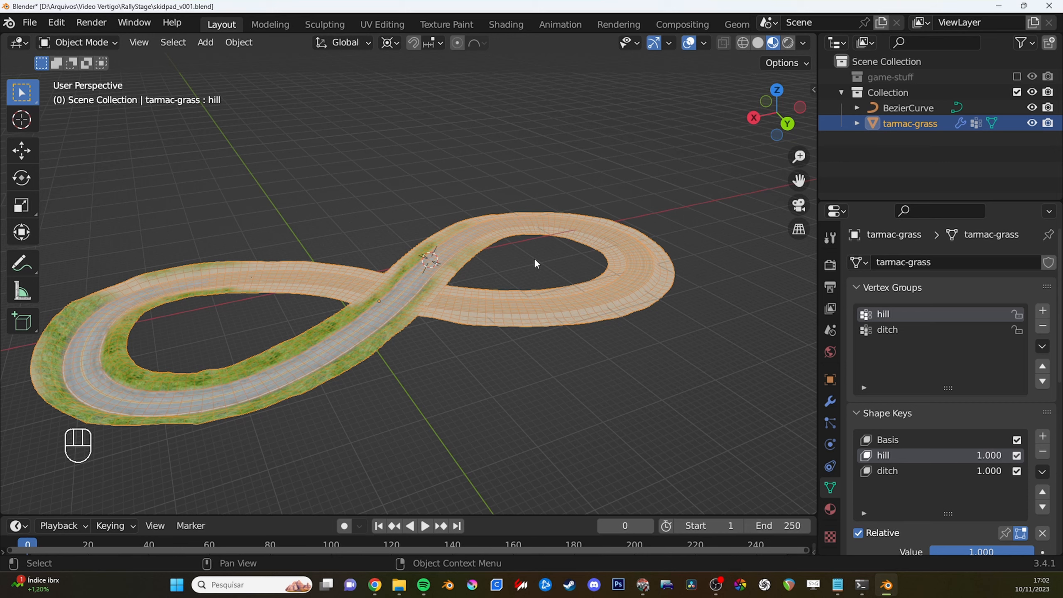
middle_click(369, 290, "alt")
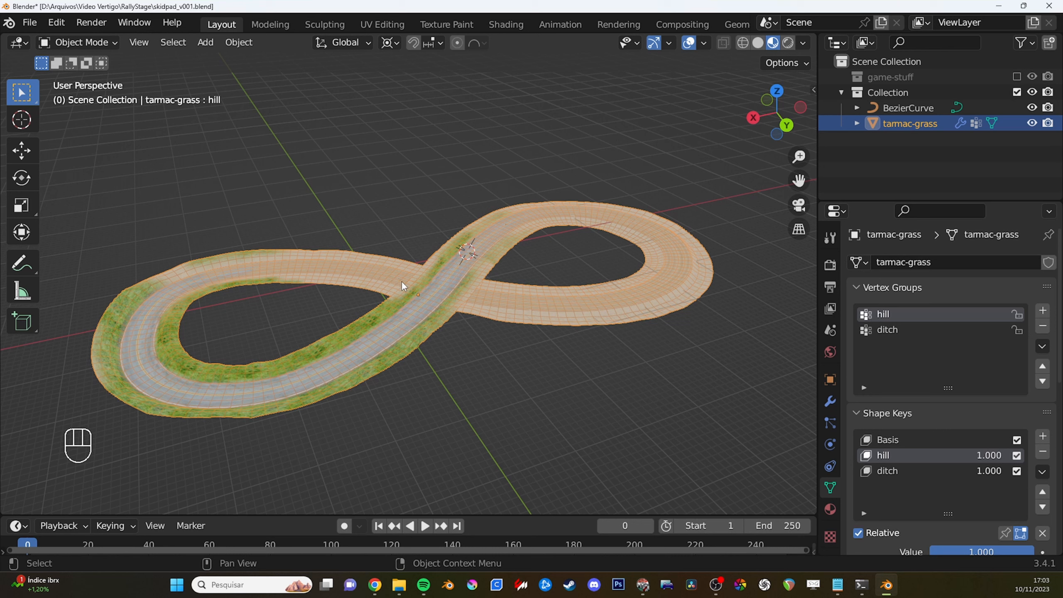
Show the track's Curve modifier and rename the tarmac-grass object as road-mesh.
left_click(830, 402)
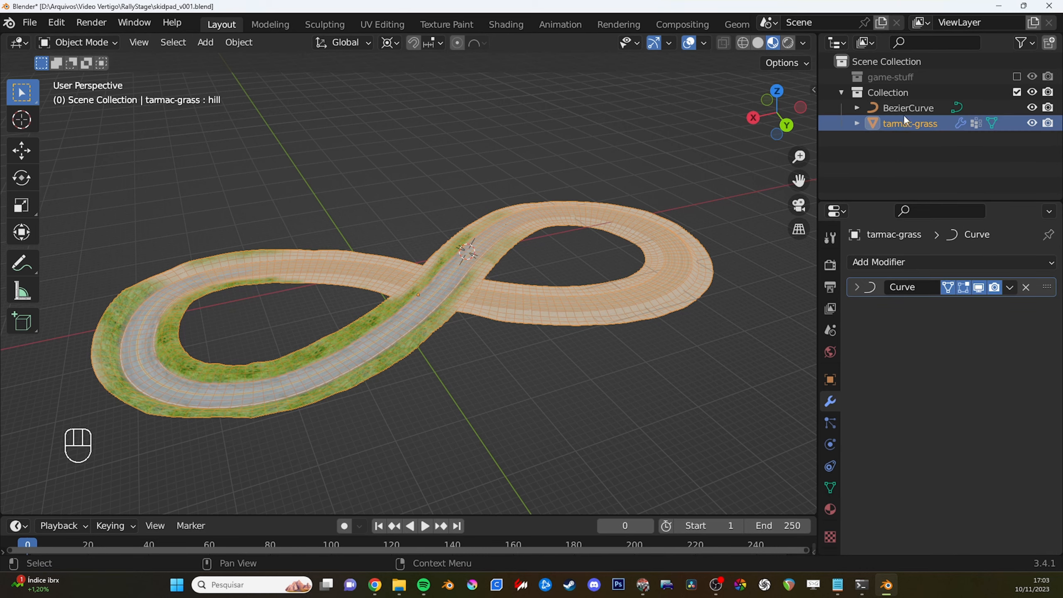
middle_click_drag(615, 228, 635, 233, "shift")
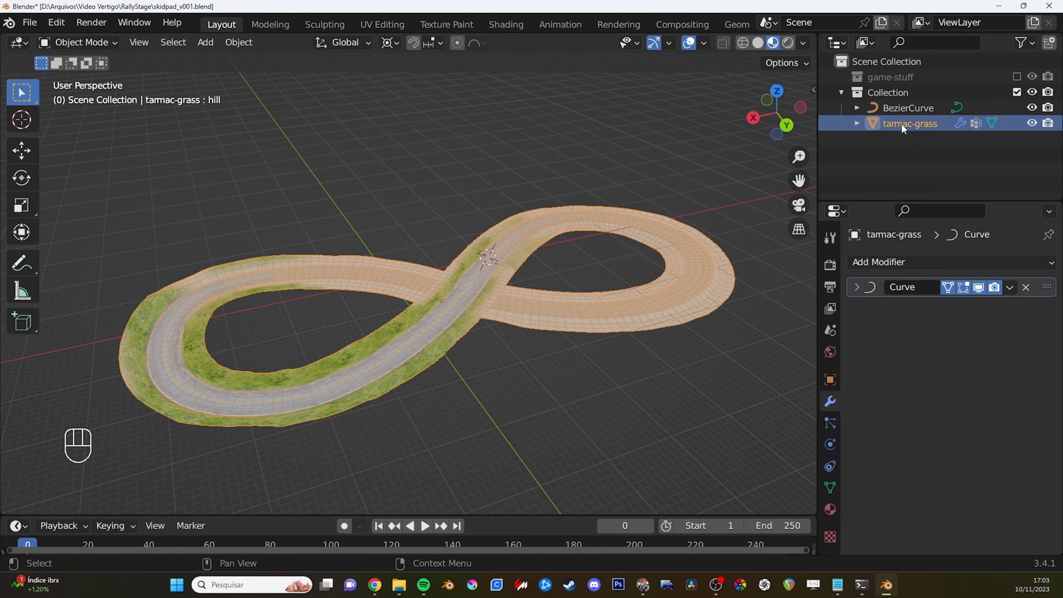
key("F2")
type("road-mesh")
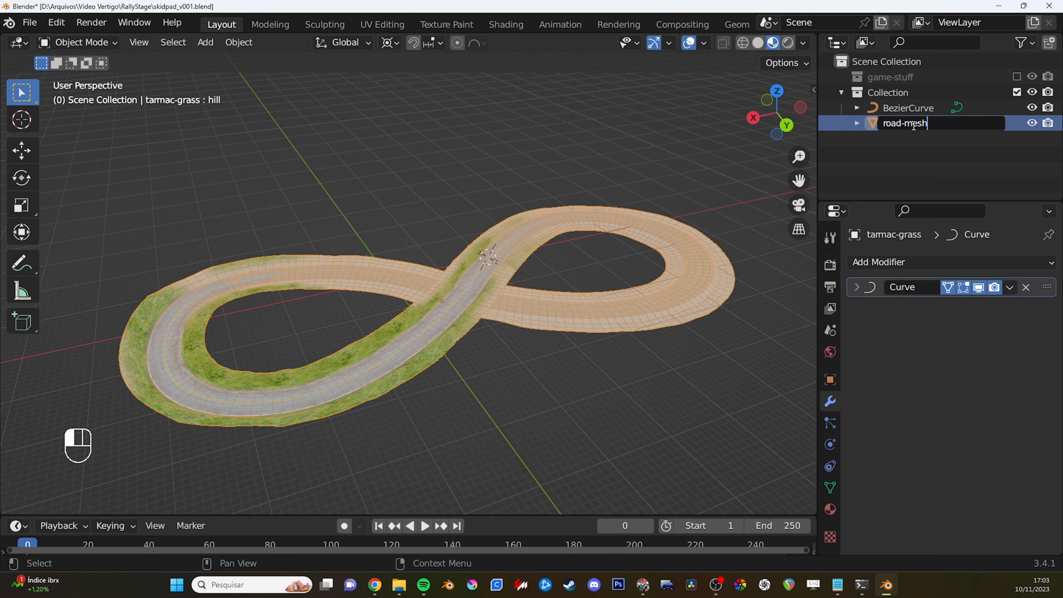
key("Return")
Rename the BezierCurve object as road-curve.
double_click(916, 109)
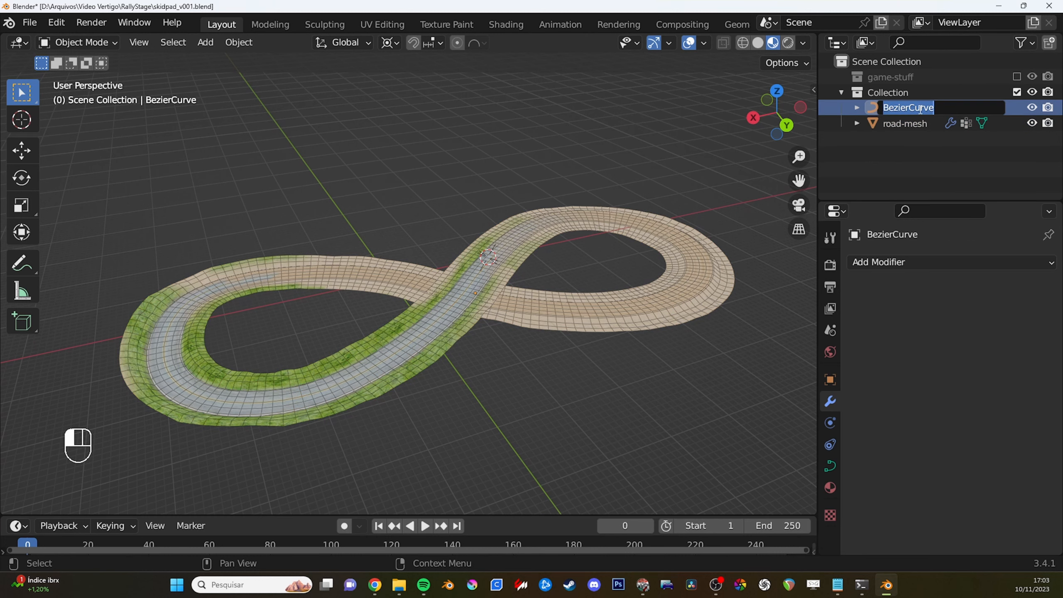
type("road-curve")
key("Return")
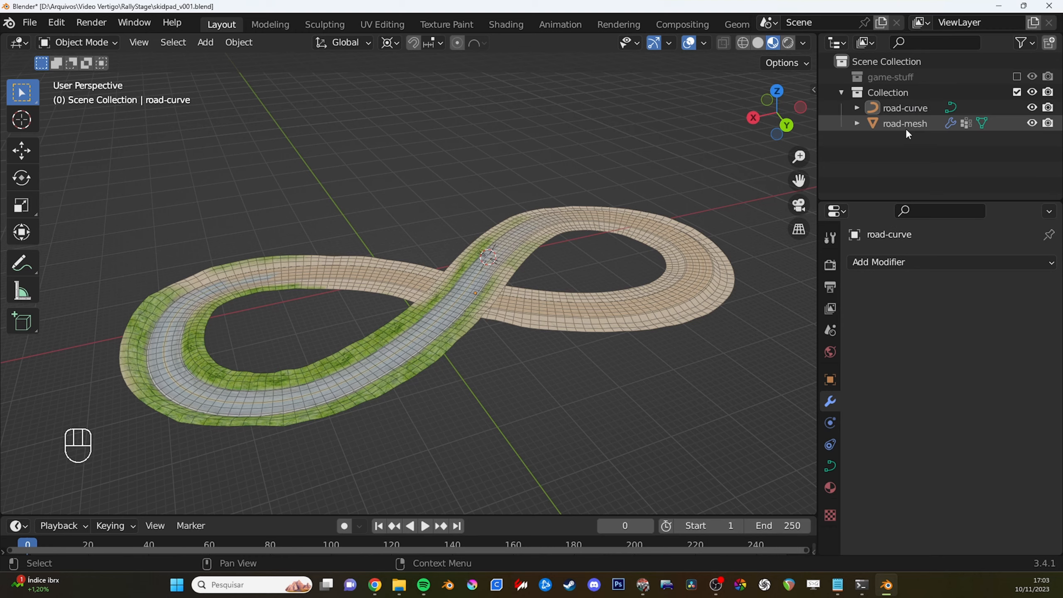
Duplicate road-mesh in place and rename the copy as side-mesh.
left_click(905, 126)
key("shift+d")
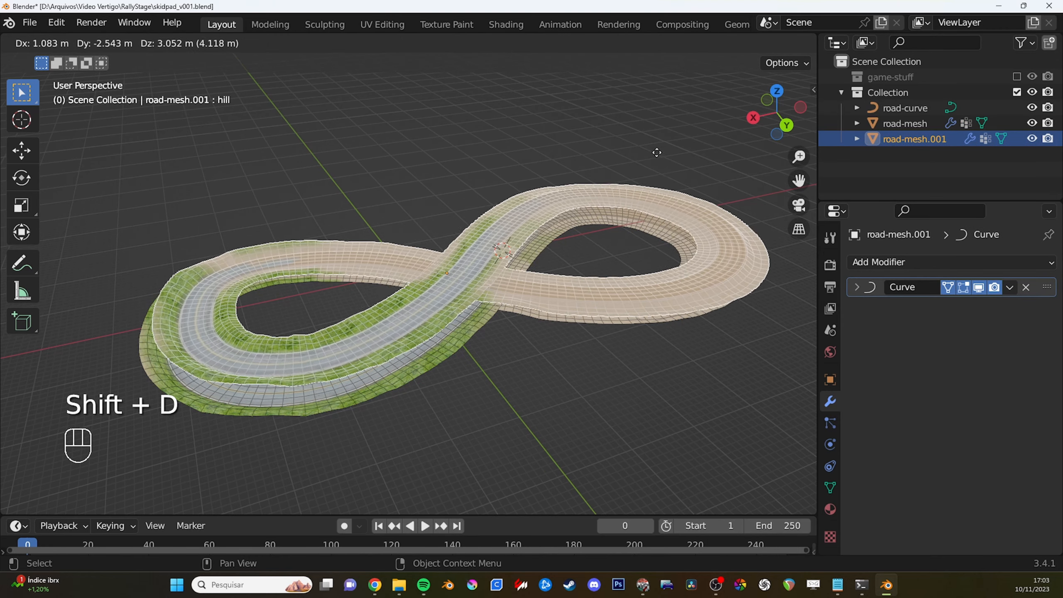
right_click(637, 111)
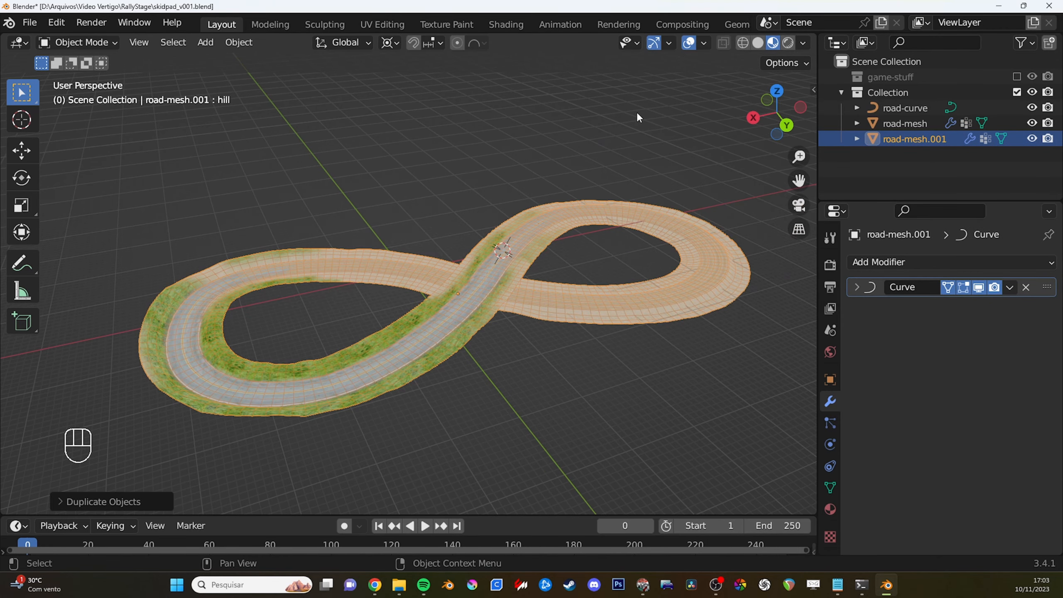
key("g")
right_click(666, 145)
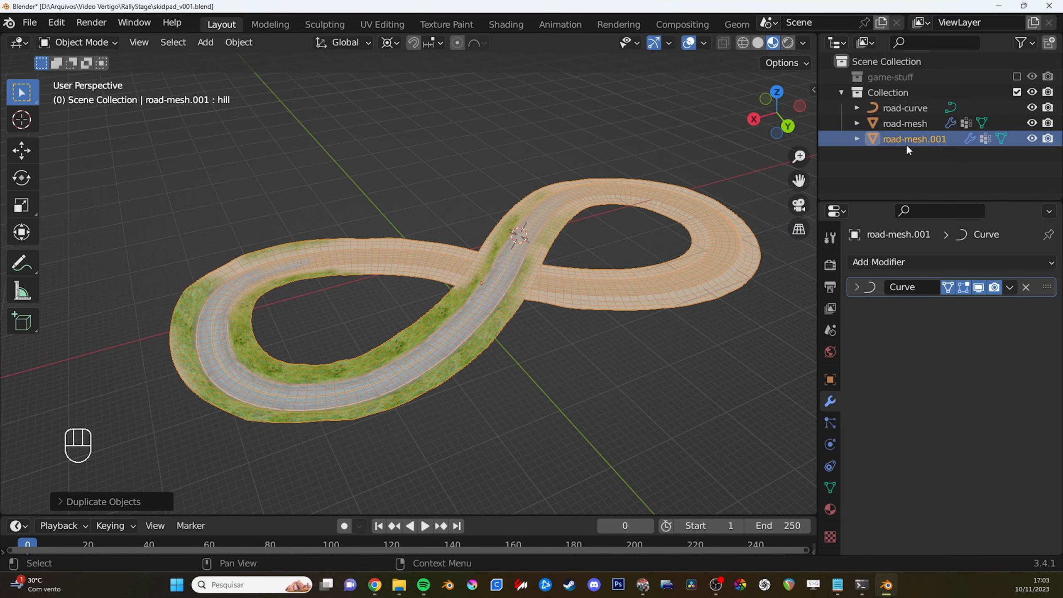
double_click(907, 141)
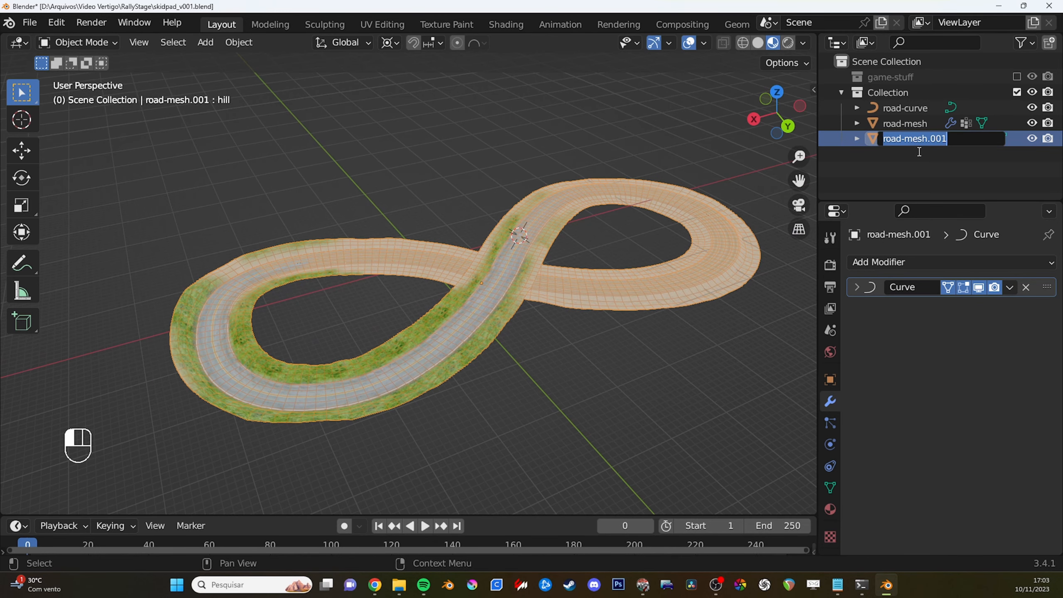
type("side-mesh")
key("Return")
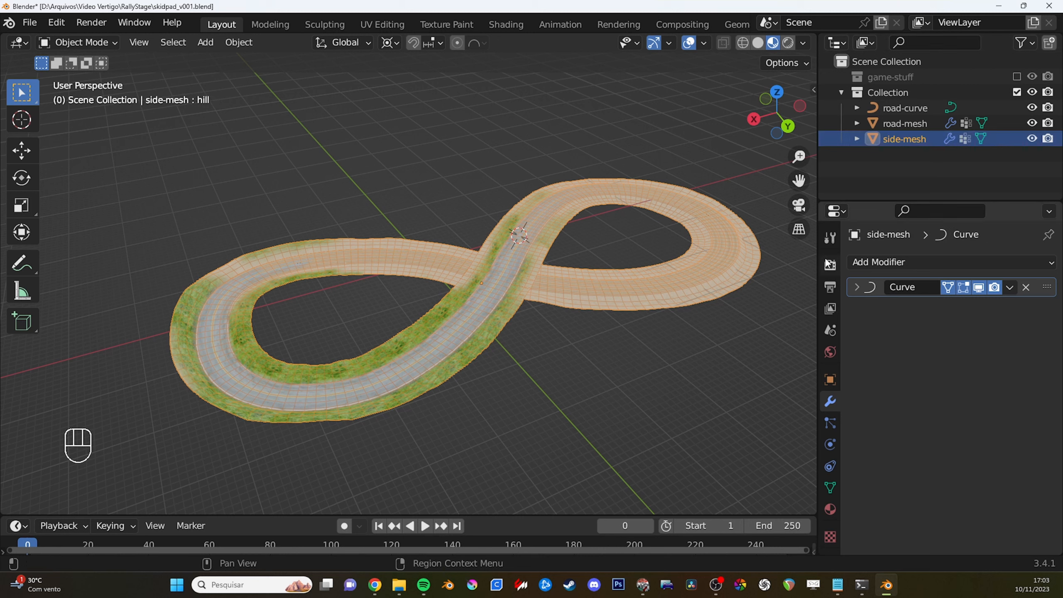
Check the Curve modifier's settings on side-mesh and try to apply the modifier.
key("ctrl+a")
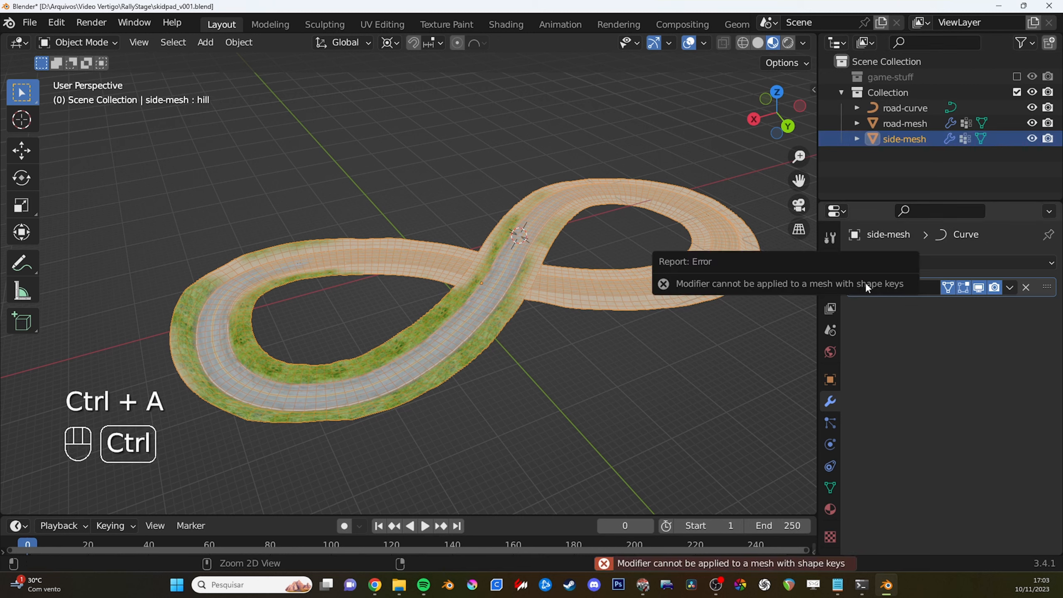
left_click(855, 287)
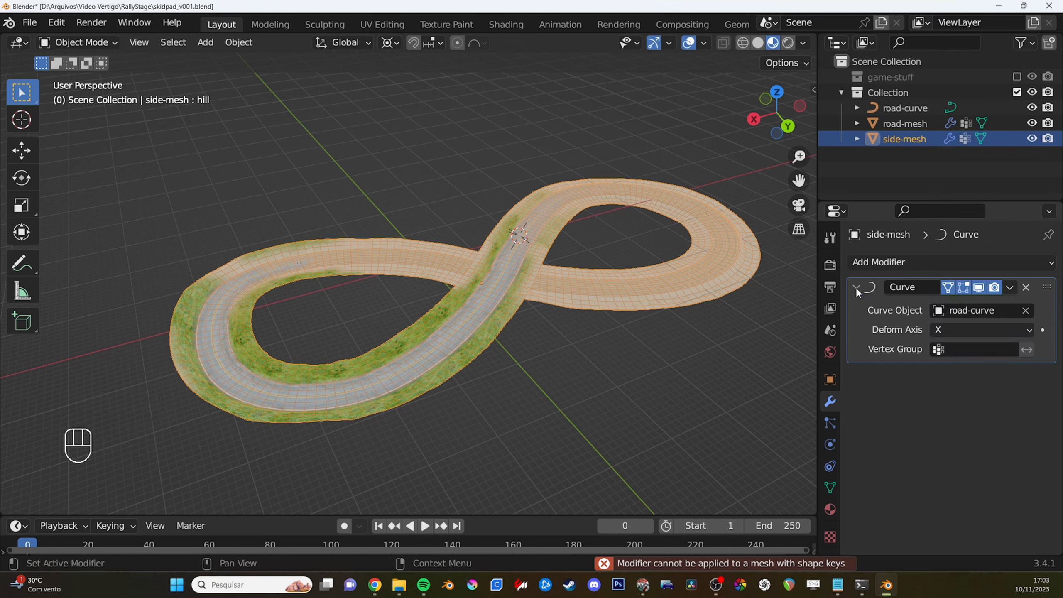
left_click(855, 288)
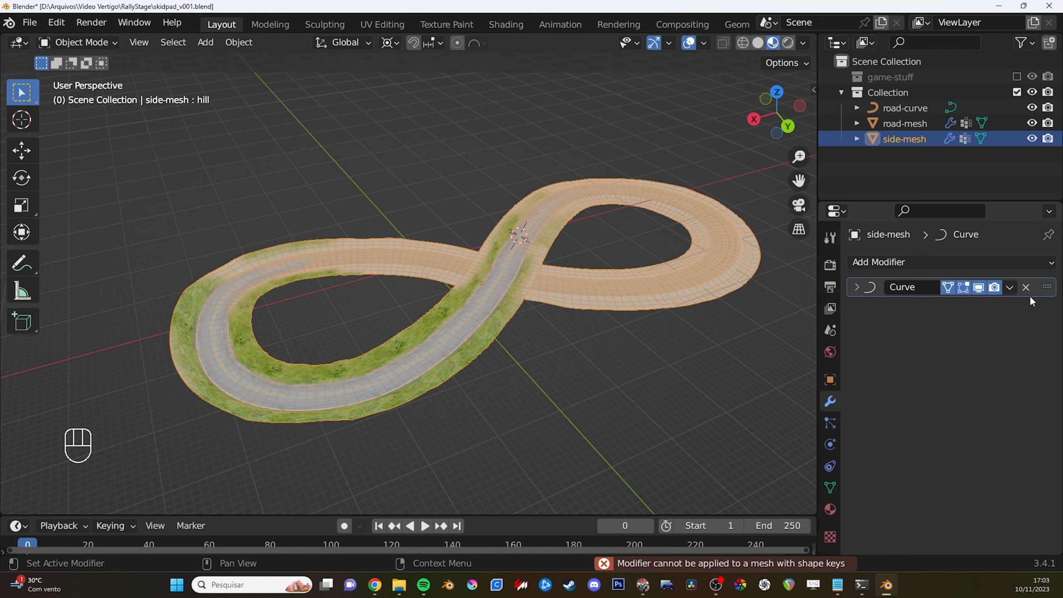
middle_click_drag(532, 342, 536, 344, "shift")
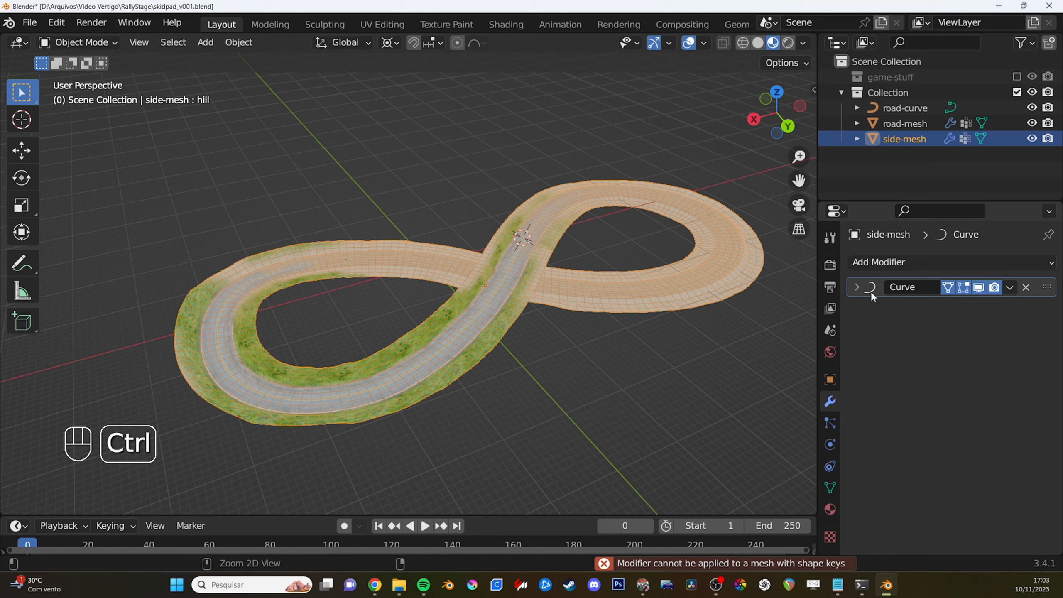
key("ctrl+a")
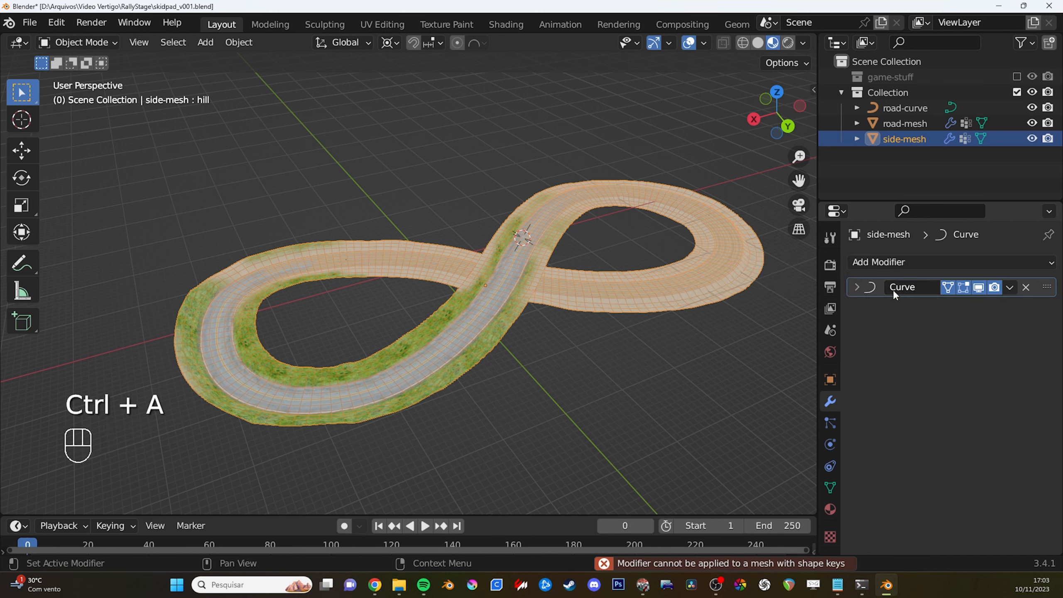
key("ctrl+a")
left_click(1009, 288)
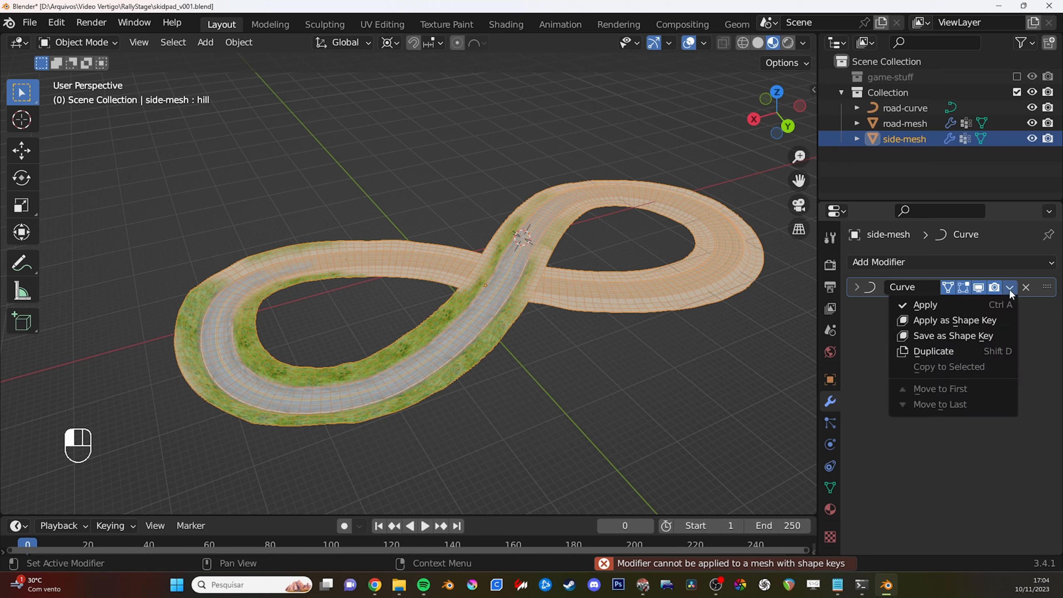
left_click(932, 306)
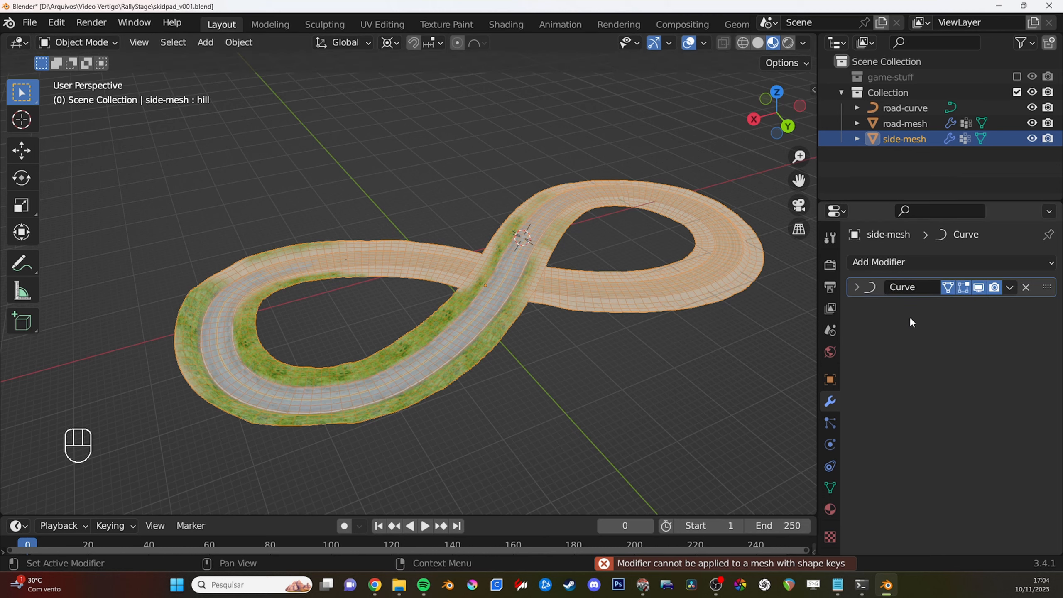
Examine side-mesh's hill and ditch vertex groups and shape keys alongside its Curve modifier.
left_click(831, 488)
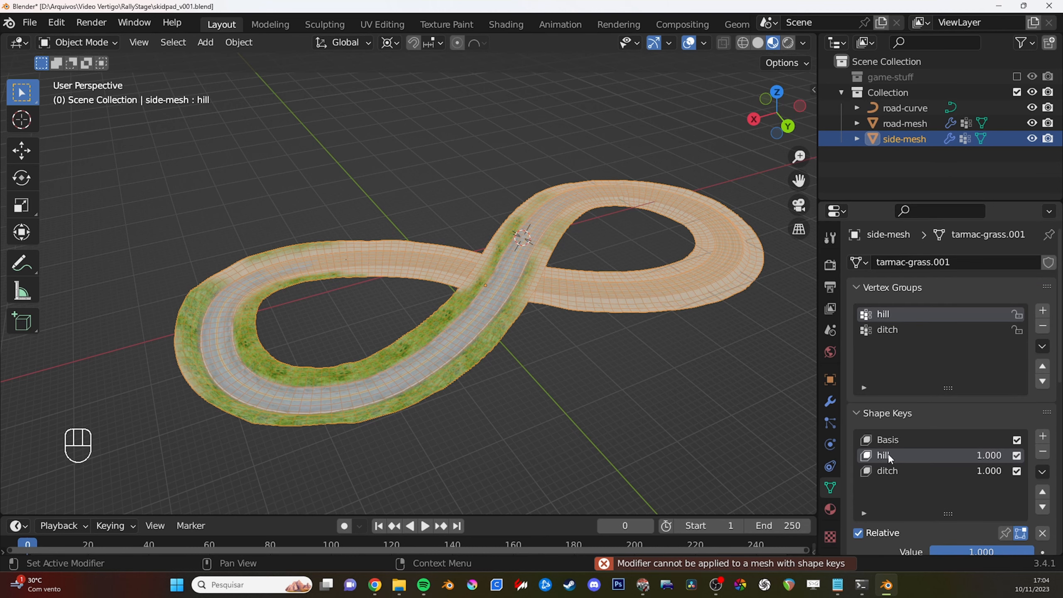
middle_click(503, 275, "alt")
mouse_move(443, 282)
middle_mouse_down()
mouse_move(478, 269)
mouse_move(444, 281)
mouse_move(415, 271)
mouse_move(440, 291)
middle_mouse_up()
middle_click(478, 269, "alt")
middle_click_drag(363, 272, 490, 296)
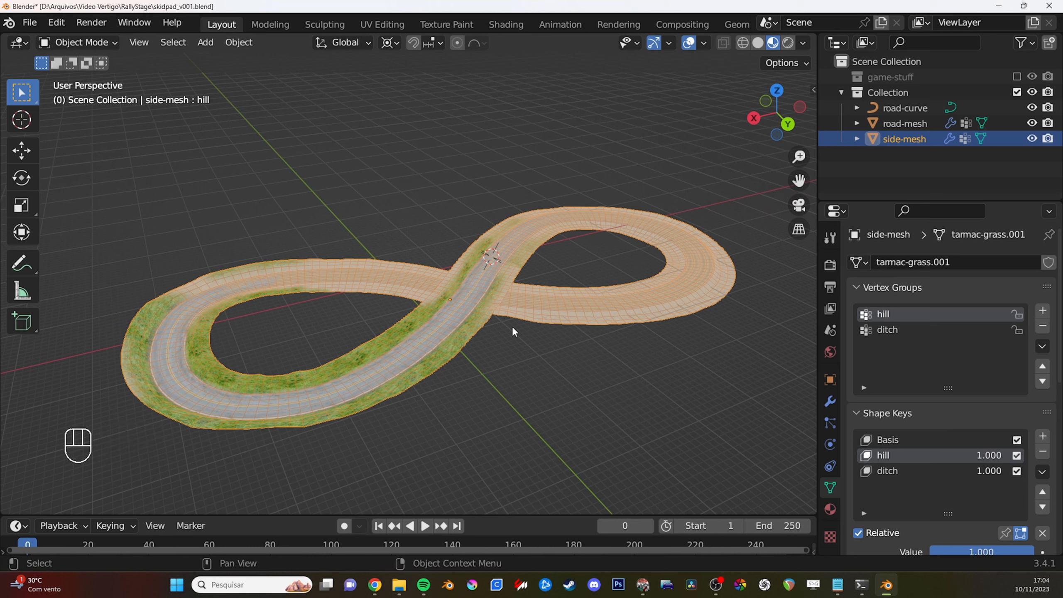
left_click(830, 401)
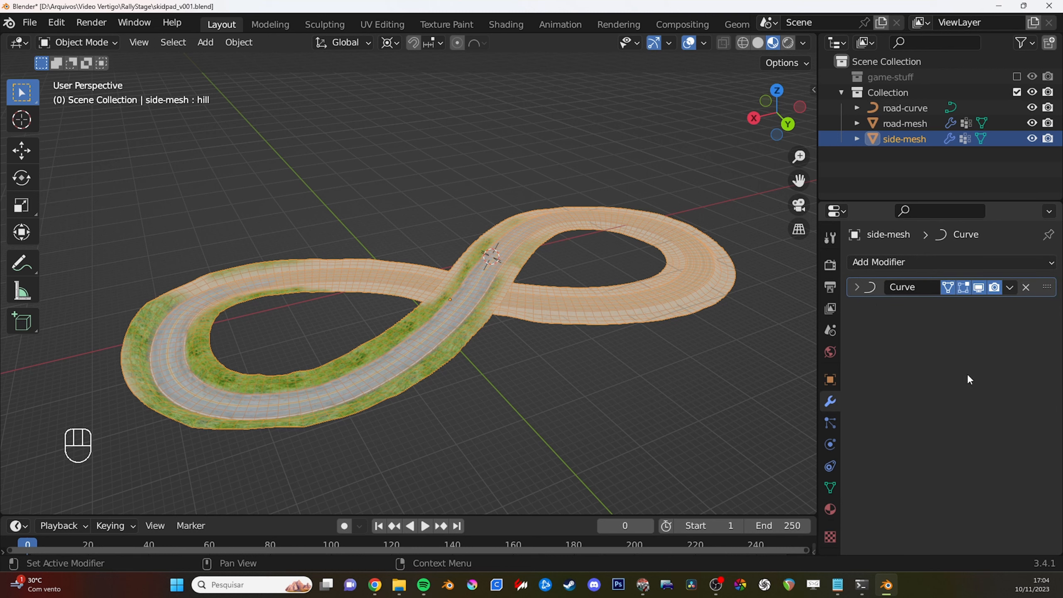
left_click(831, 487)
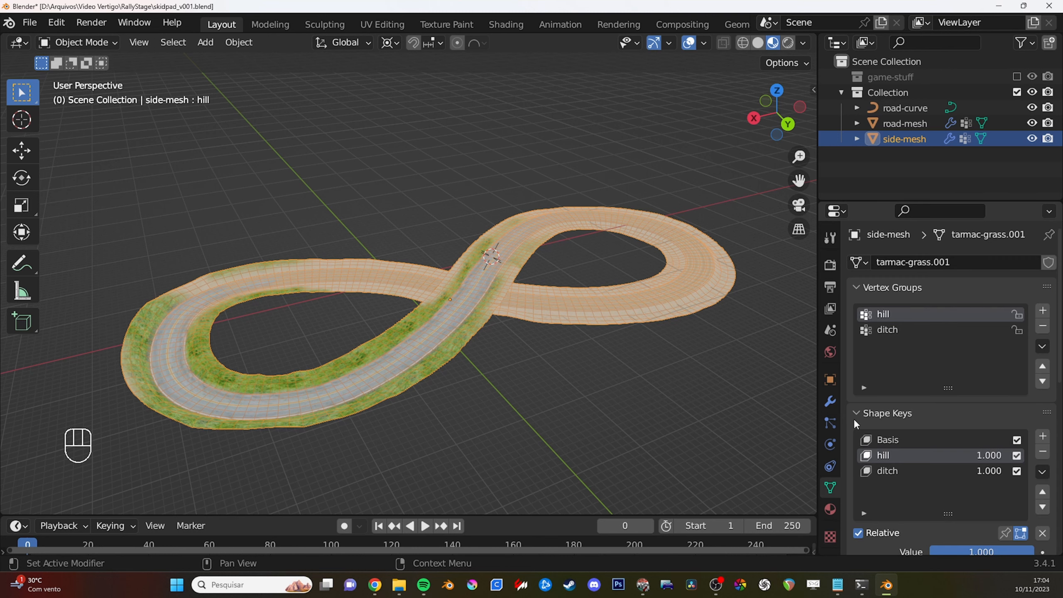
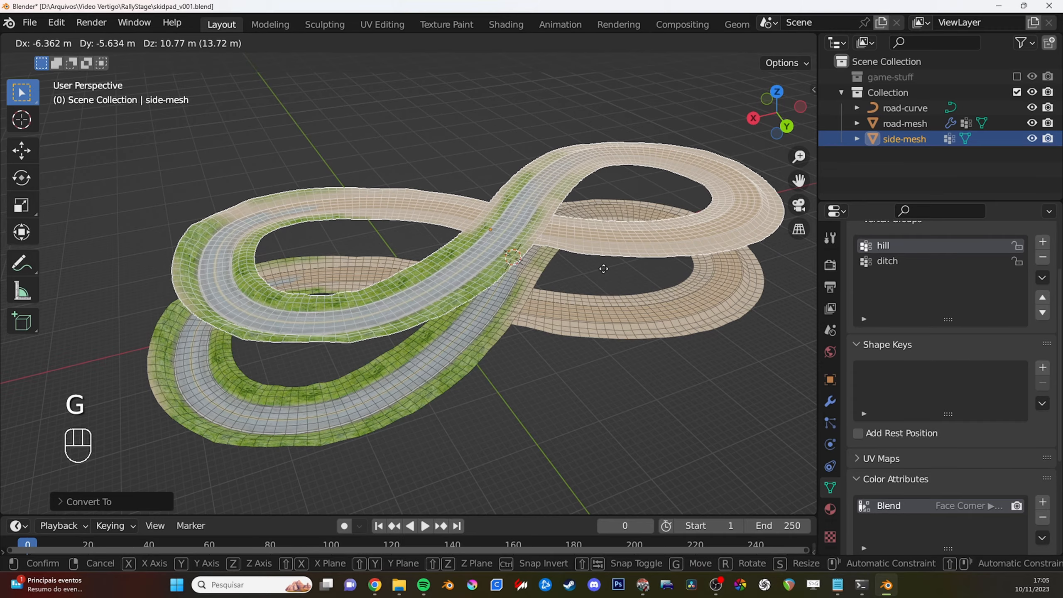
Try moving the converted side-mesh away from the original road, and undo the move.
key("g")
left_click(603, 267)
middle_click_drag(602, 266, 529, 303)
middle_click_drag(675, 344, 645, 335)
middle_click_drag(644, 335, 538, 292, "shift")
key("ctrl+z")
middle_click_drag(309, 307, 539, 293, "shift")
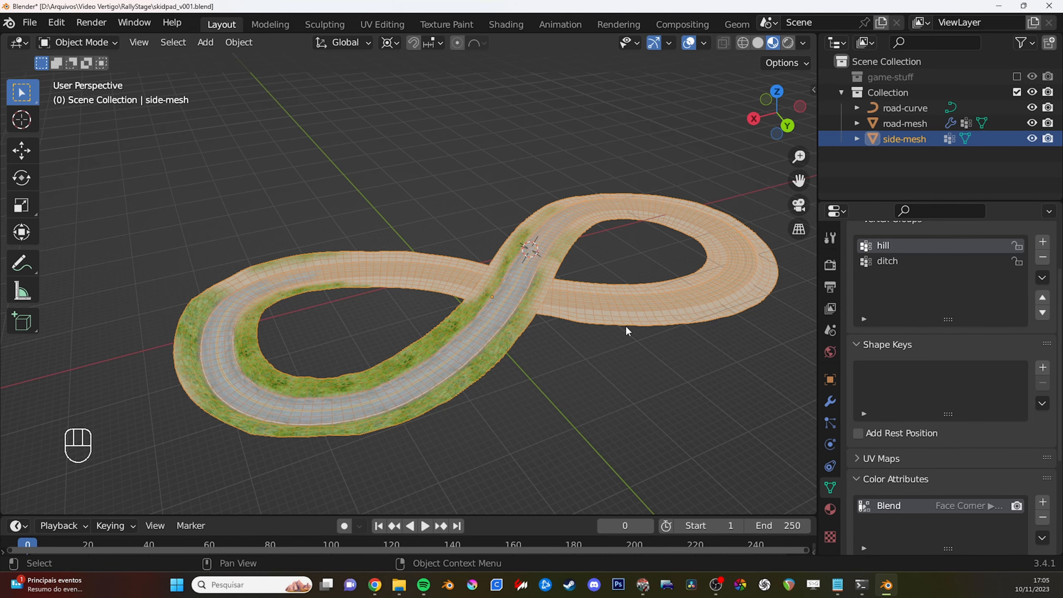
Look through the scene's RBR track and export settings.
scroll(910, 438, "down", 1)
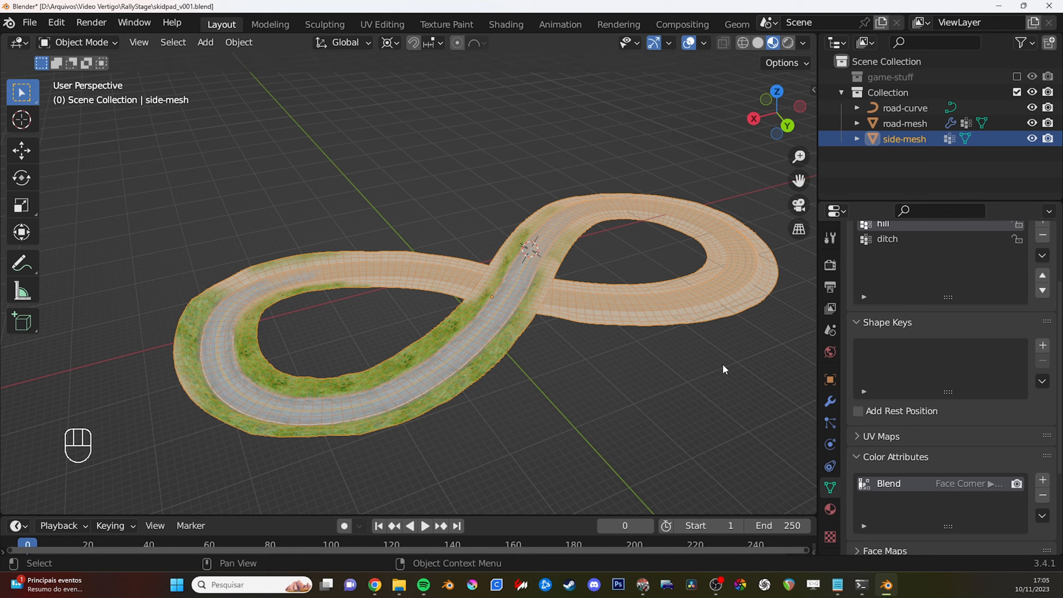
left_click(831, 330)
scroll(894, 407, "down", 7)
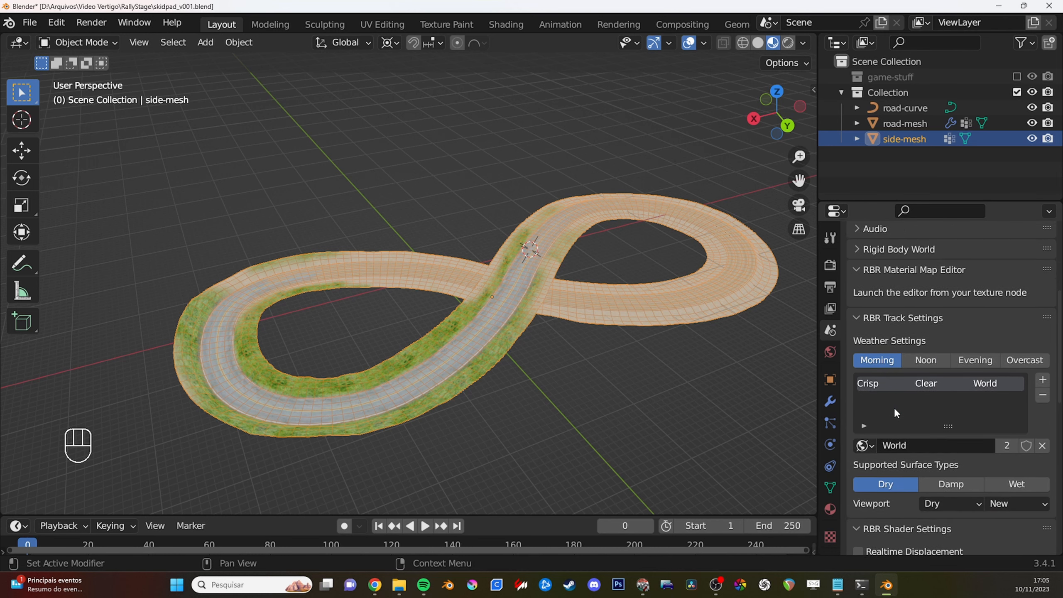
scroll(935, 505, "down", 11)
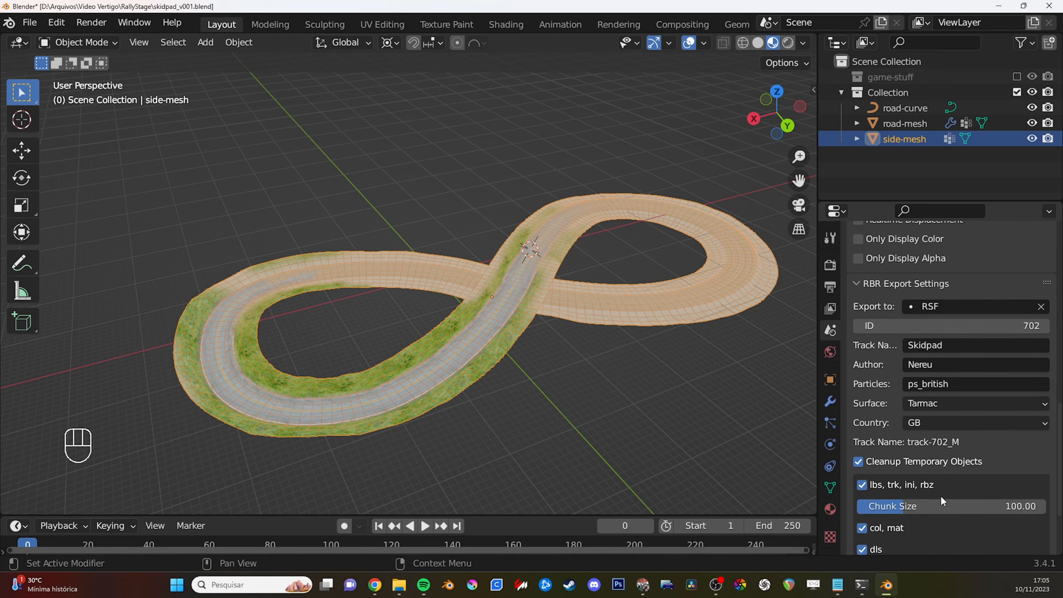
scroll(938, 498, "down", 3)
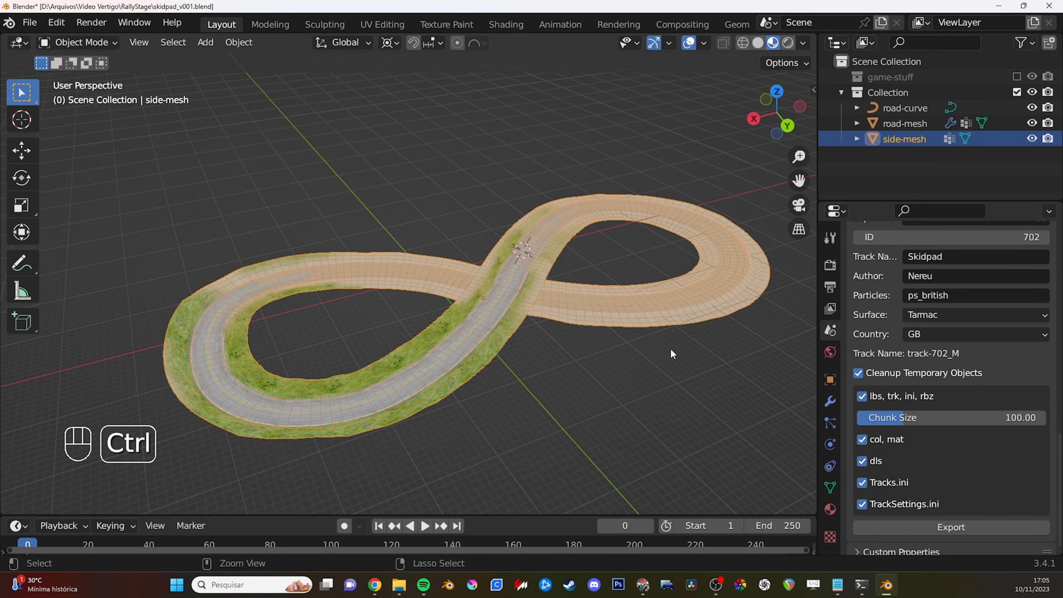
Undo the mesh conversion of side-mesh and show its Curve modifier.
key("ctrl+z")
left_click(831, 401)
left_click(831, 466)
left_click(831, 487)
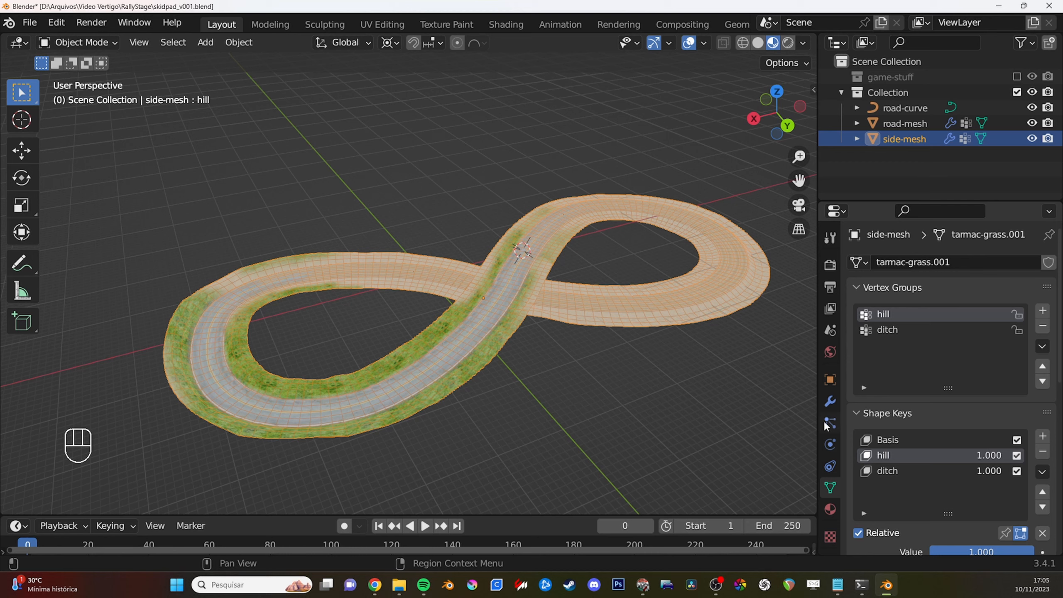
left_click(831, 401)
middle_click_drag(722, 321, 674, 332)
Hide road-mesh and test moving side-mesh along its curve, cancelling each move.
key("g")
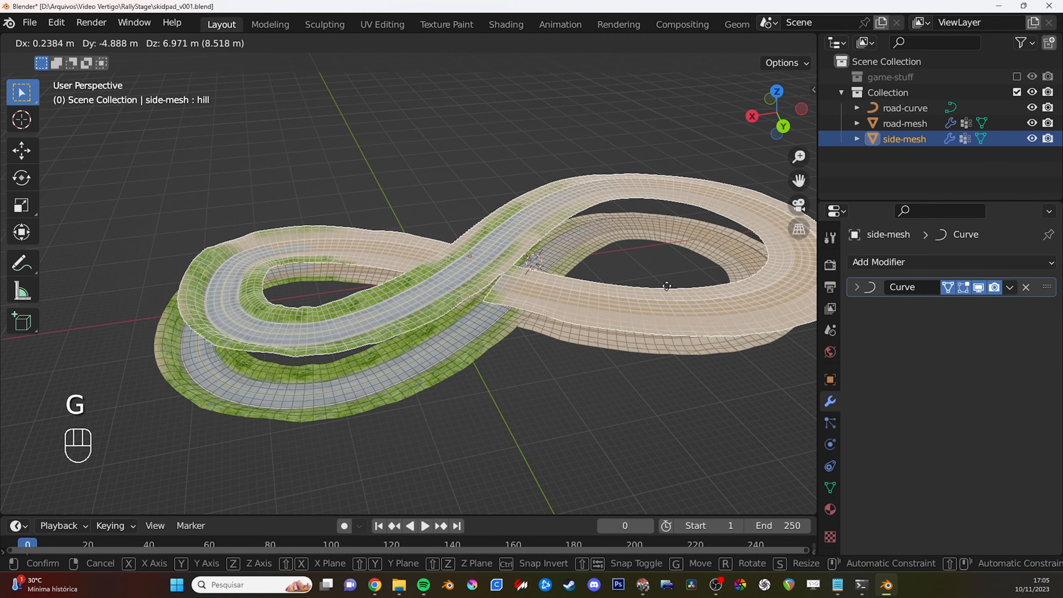
right_click(696, 331)
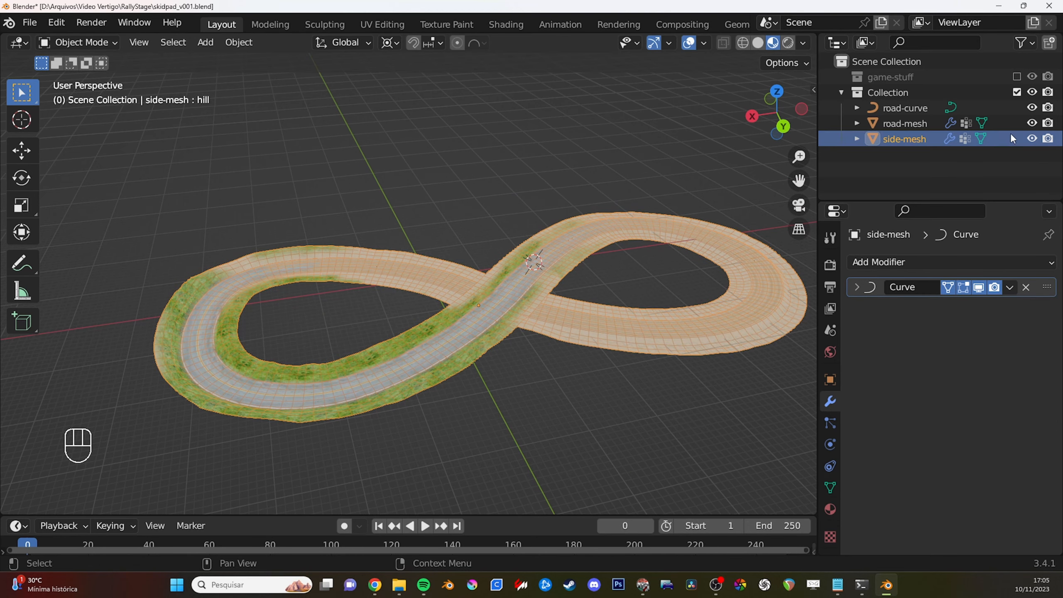
left_click(1032, 123)
key("g")
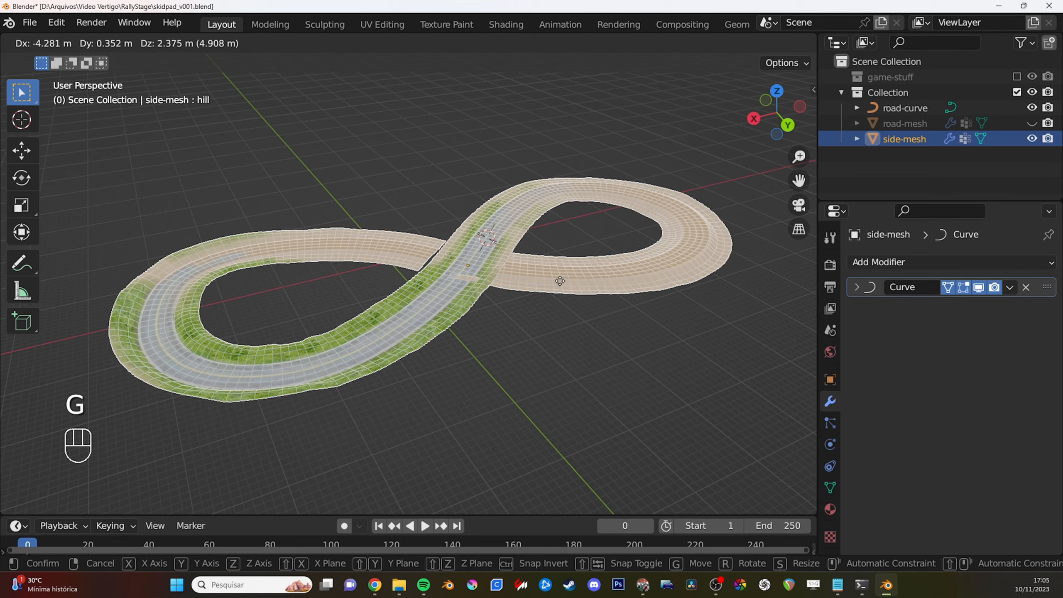
right_click(804, 454)
scroll(729, 321, "up", 1)
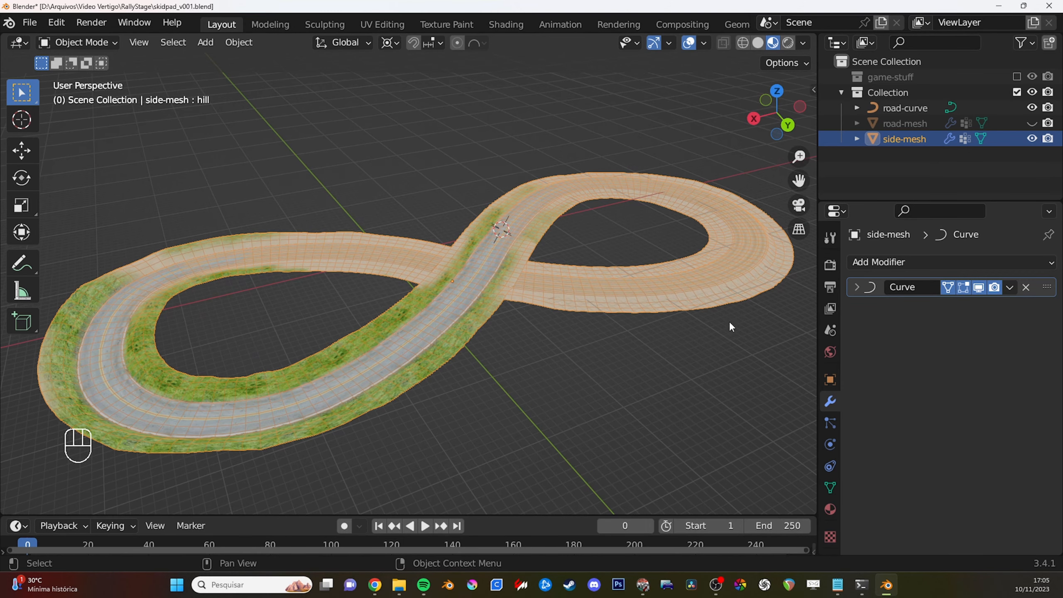
Turn off side-mesh's hill and ditch shape keys to inspect the flat track, and turn both back on.
left_click(833, 489)
left_click(1017, 456)
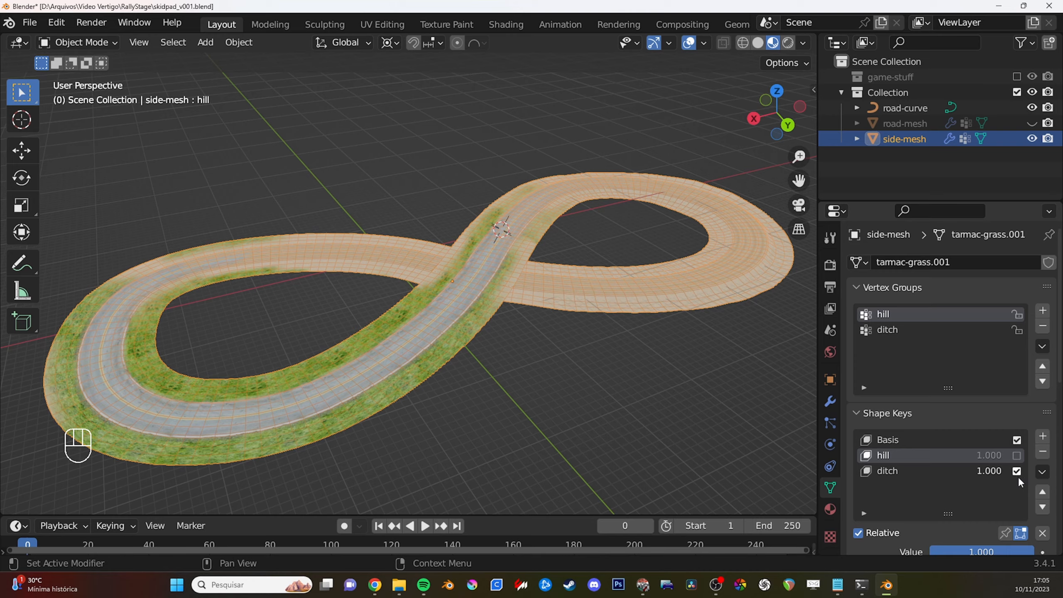
left_click(1017, 473)
middle_click_drag(641, 346, 668, 328)
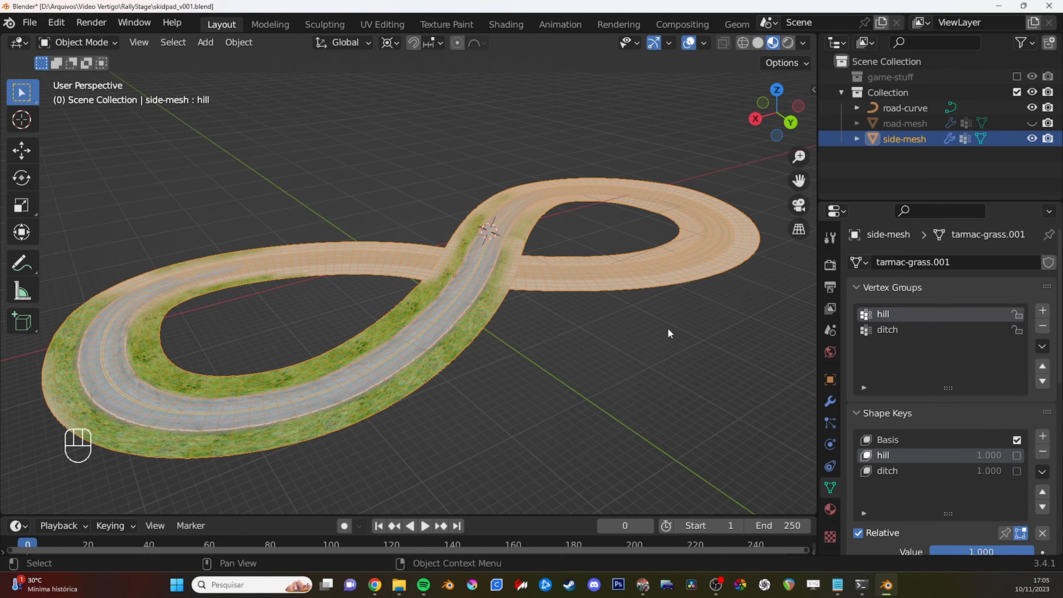
left_click(833, 334)
left_click(831, 402)
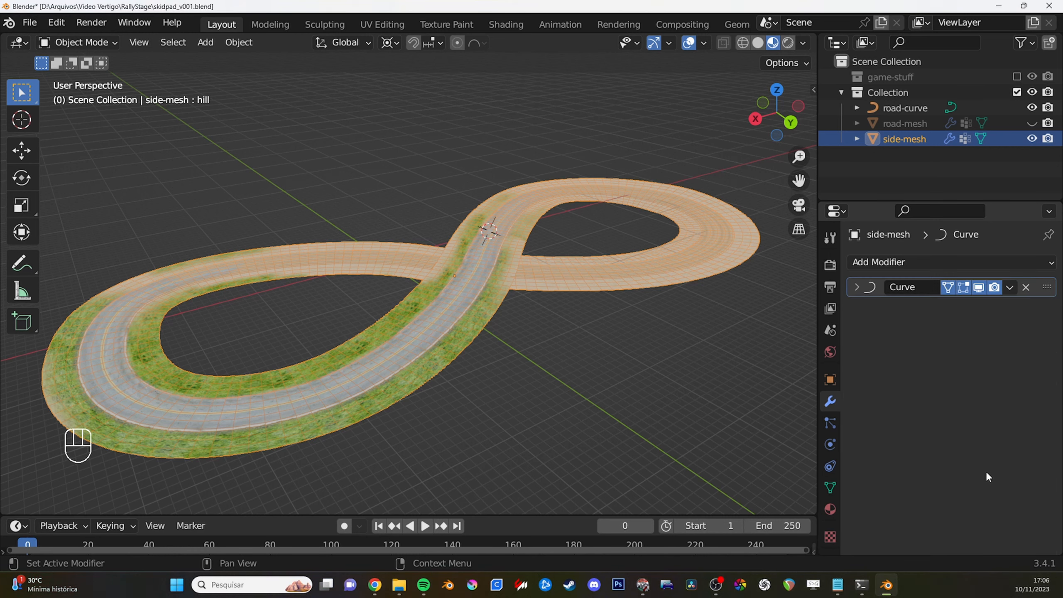
left_click(832, 488)
left_click(1017, 455)
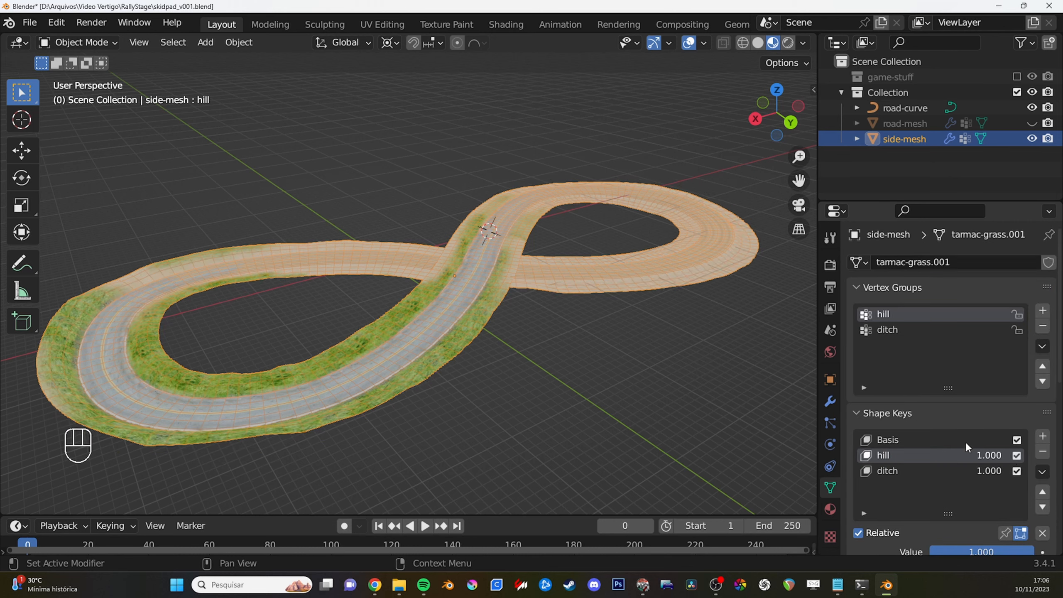
Try again to apply the Curve modifier on side-mesh with both shape keys enabled.
left_click(830, 401)
left_click(1010, 287)
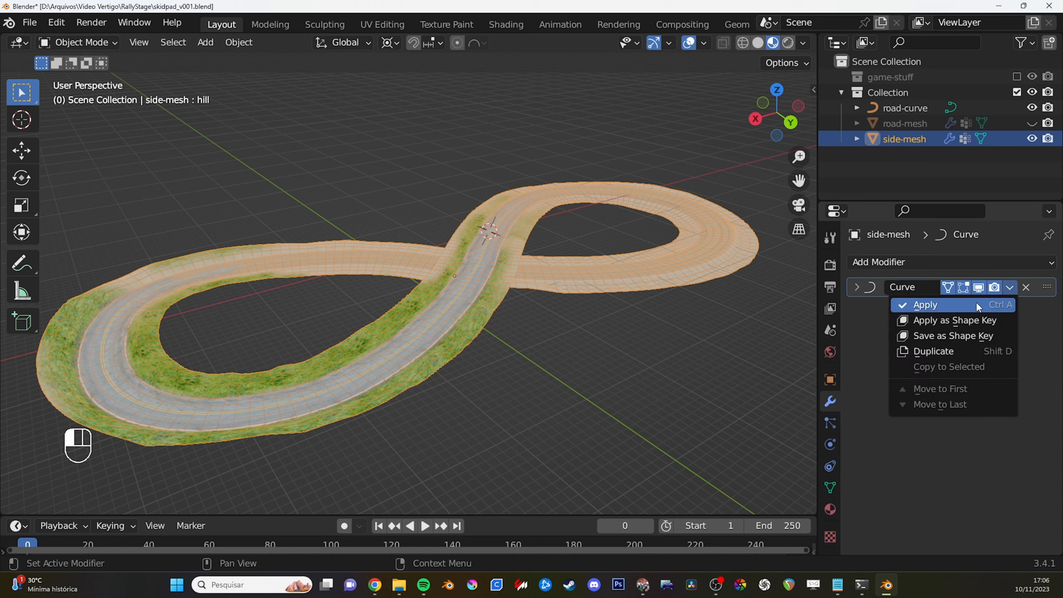
left_click(941, 306)
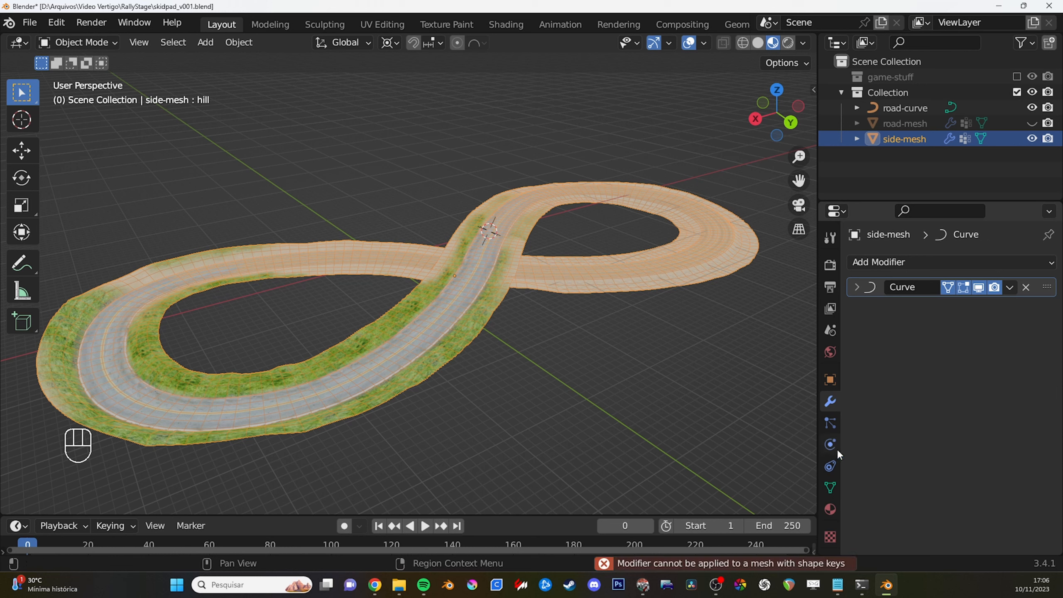
Try converting side-mesh to a mesh, check its modifier list, and undo the conversion.
left_click(830, 330)
scroll(922, 392, "down", 1)
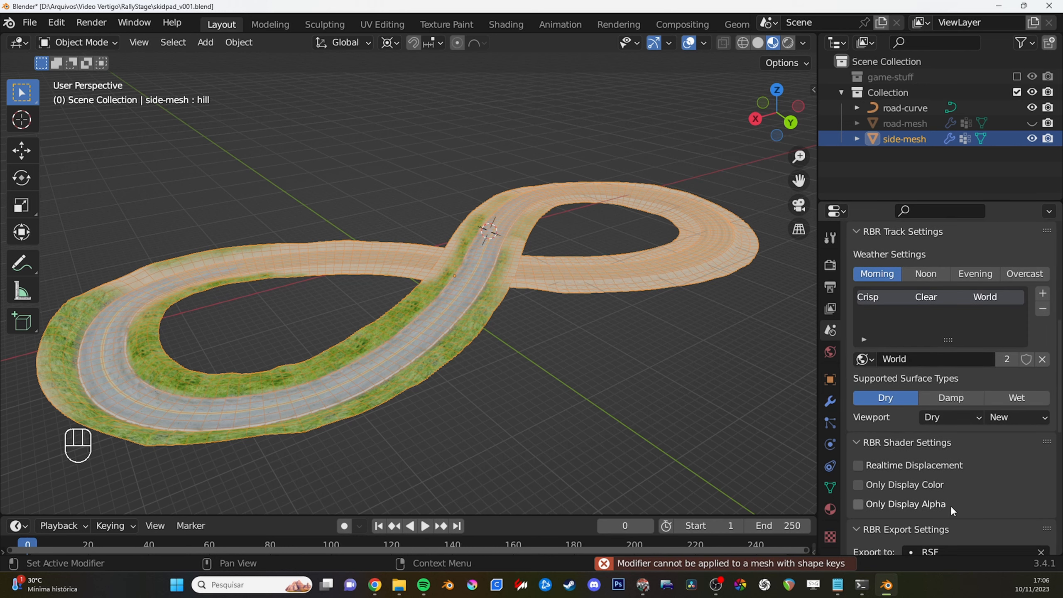
middle_click_drag(550, 317, 553, 323, "shift")
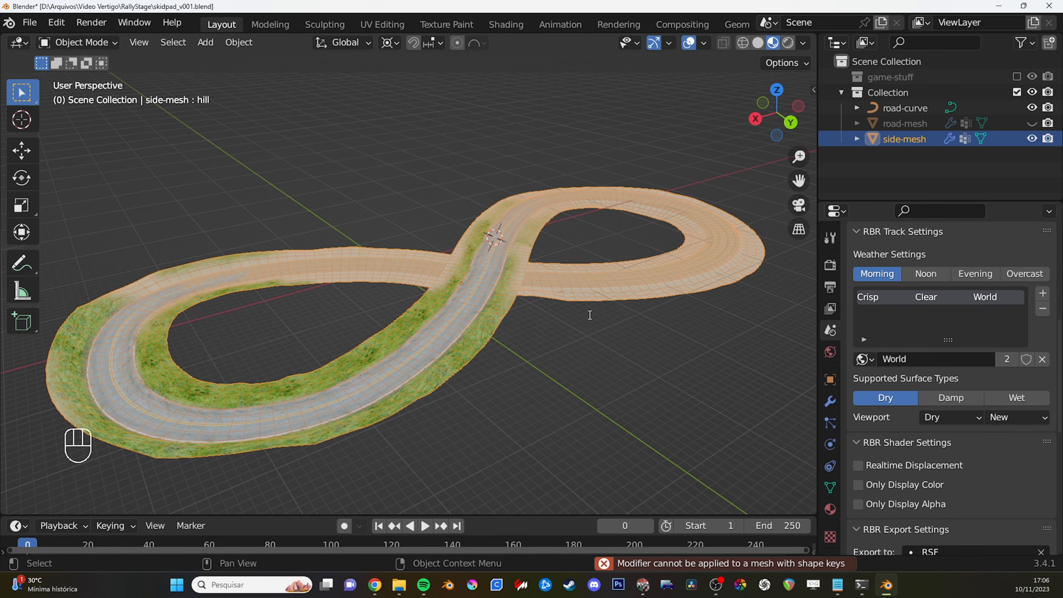
key("F3")
type("convert")
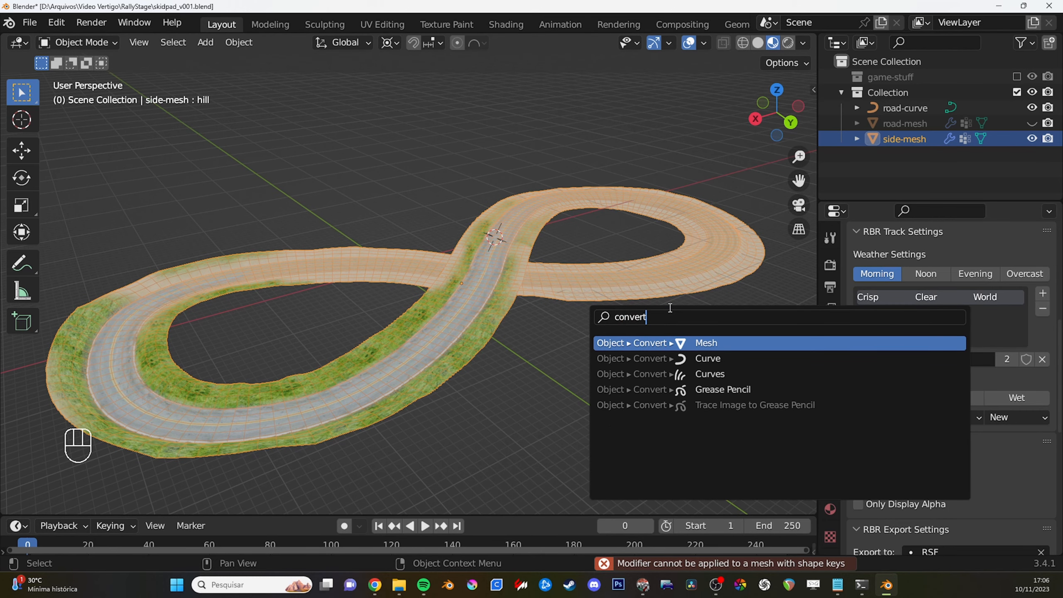
left_click(679, 342)
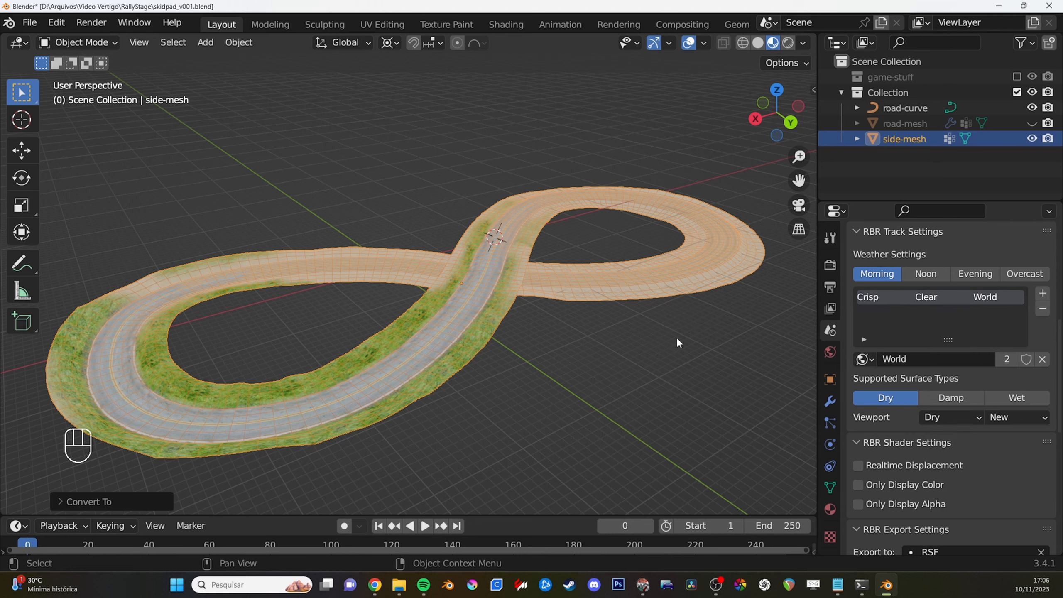
scroll(936, 470, "down", 10)
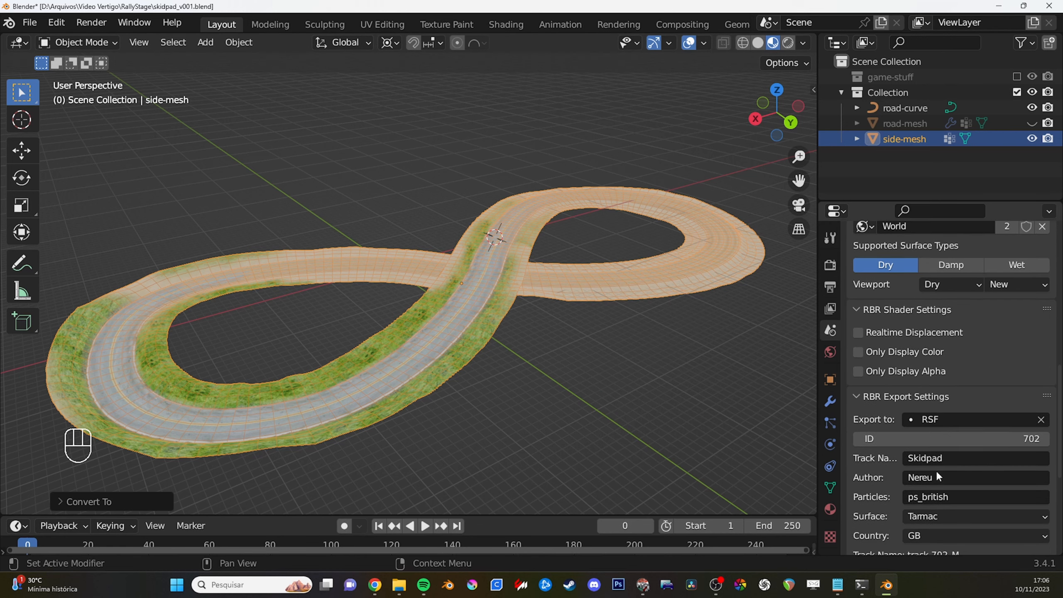
left_click(831, 379)
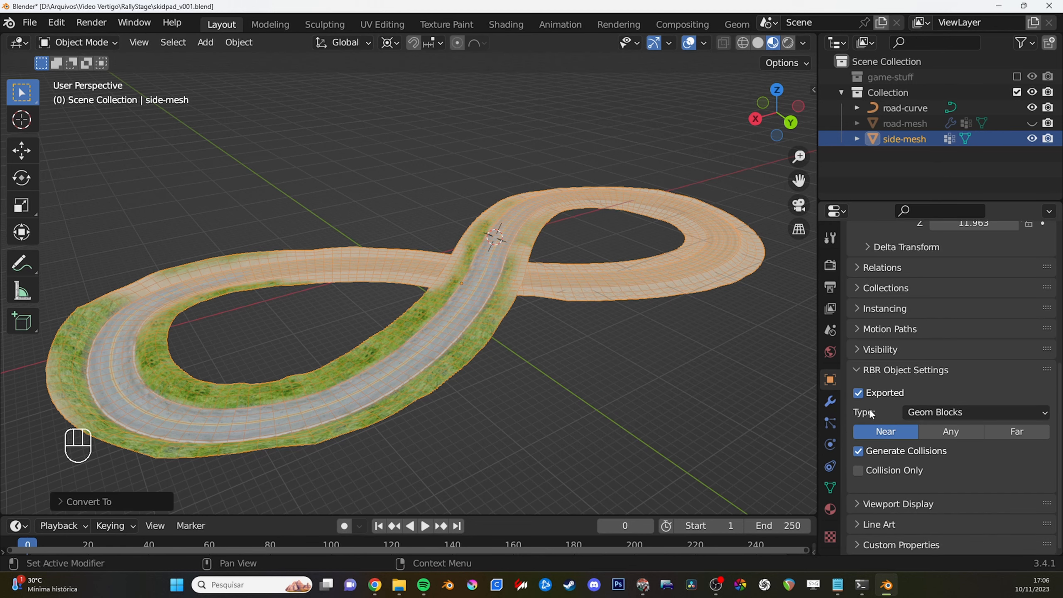
left_click(832, 402)
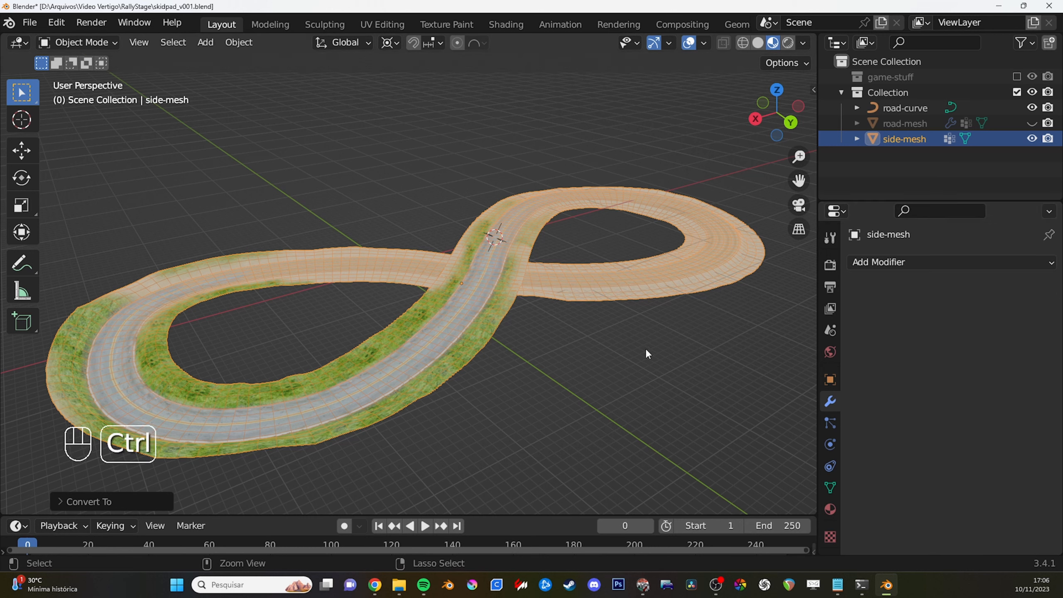
key("ctrl+z")
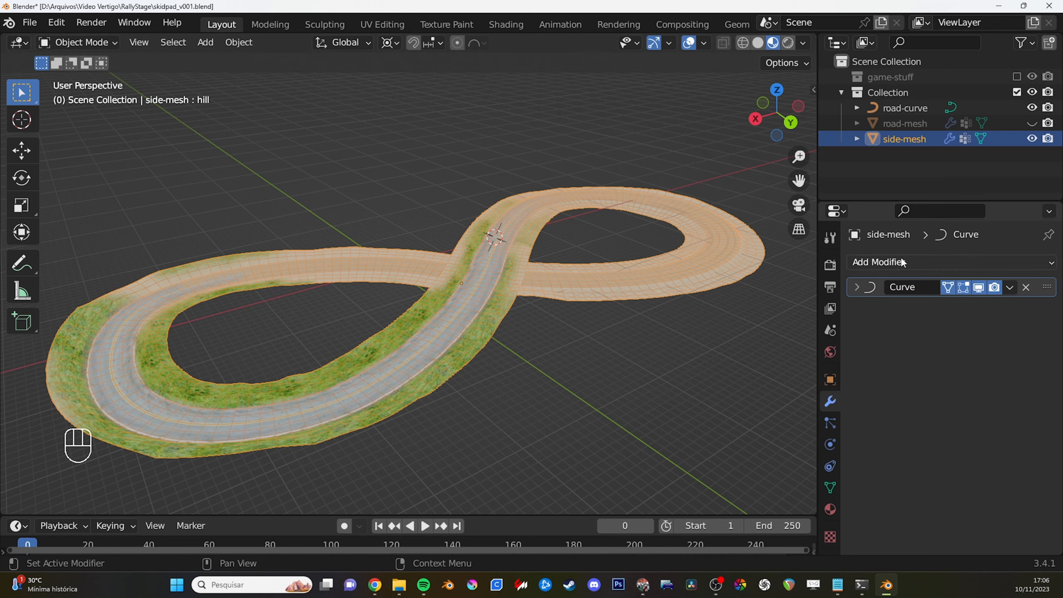
Save the project as a new incremented version named skidpad_v002.blend.
middle_click_drag(618, 294, 527, 298)
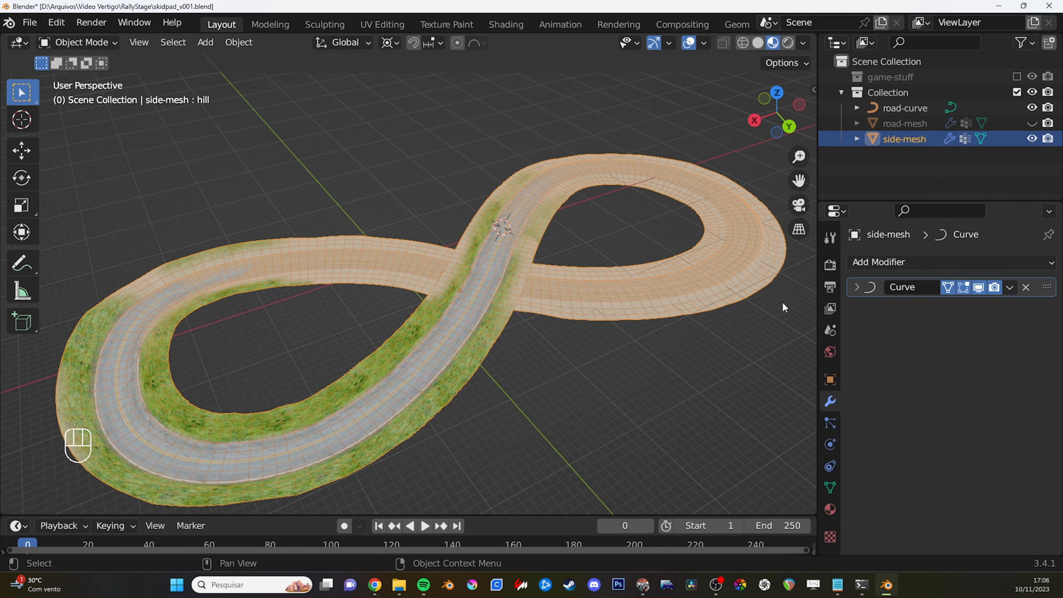
key("Tab")
key("Tab")
scroll(482, 281, "down", 2)
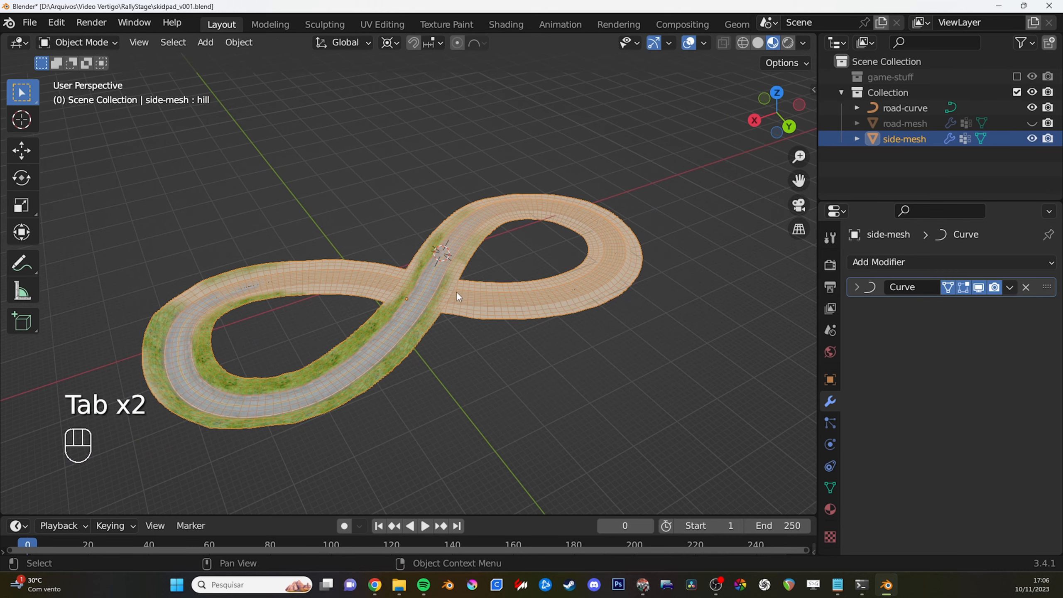
key("ctrl+shift+s")
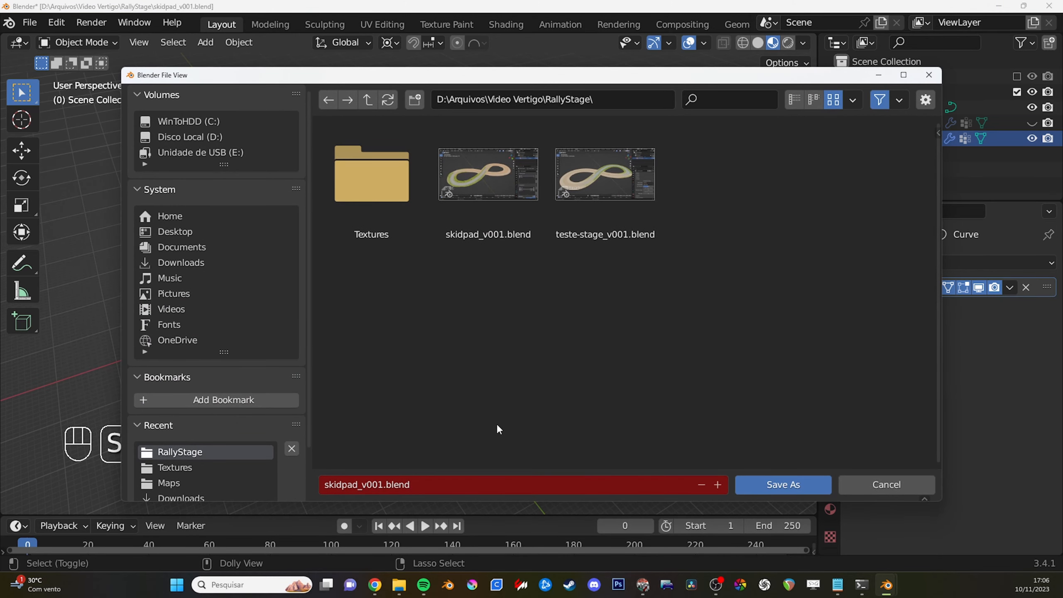
key("KP_Add")
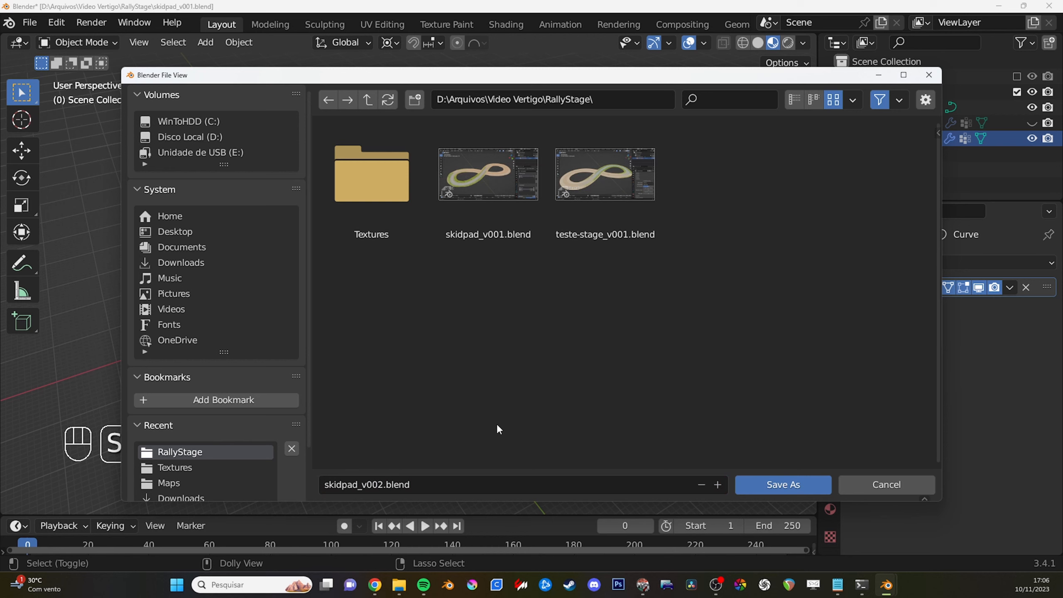
key("Return")
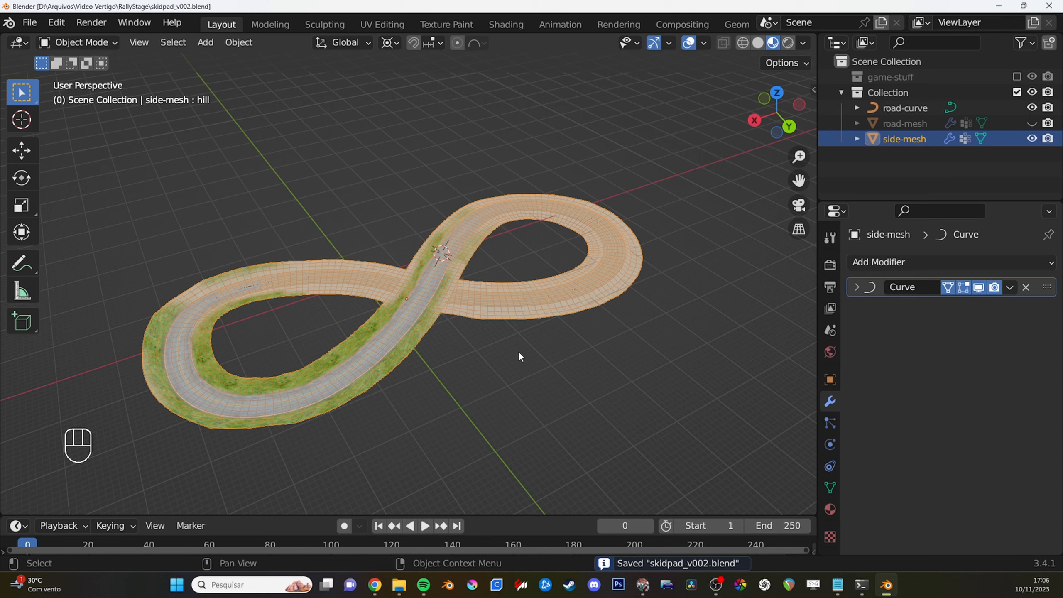
key("ctrl+shift+s")
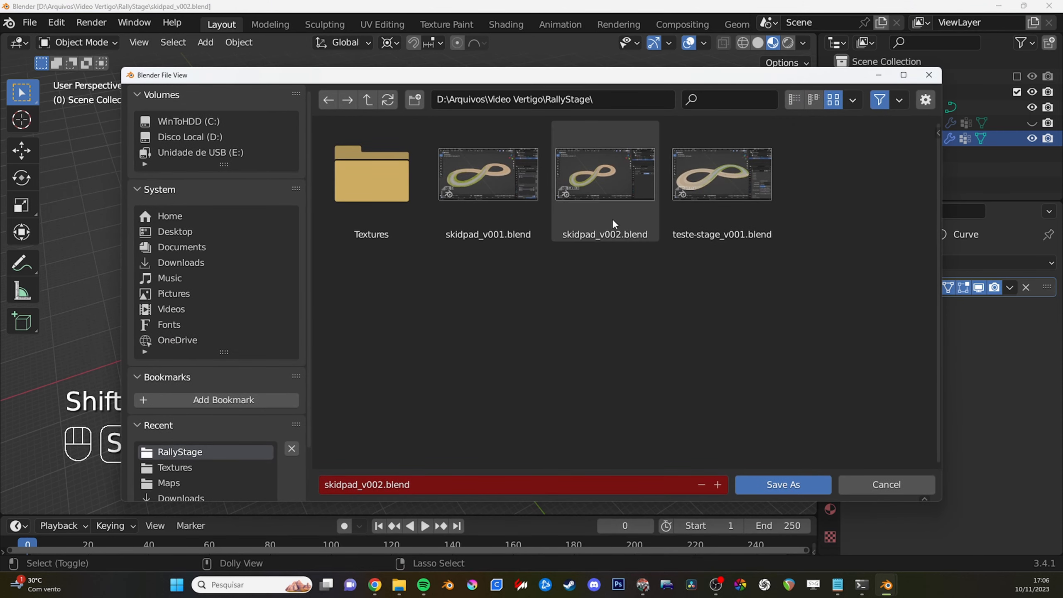
key("Escape")
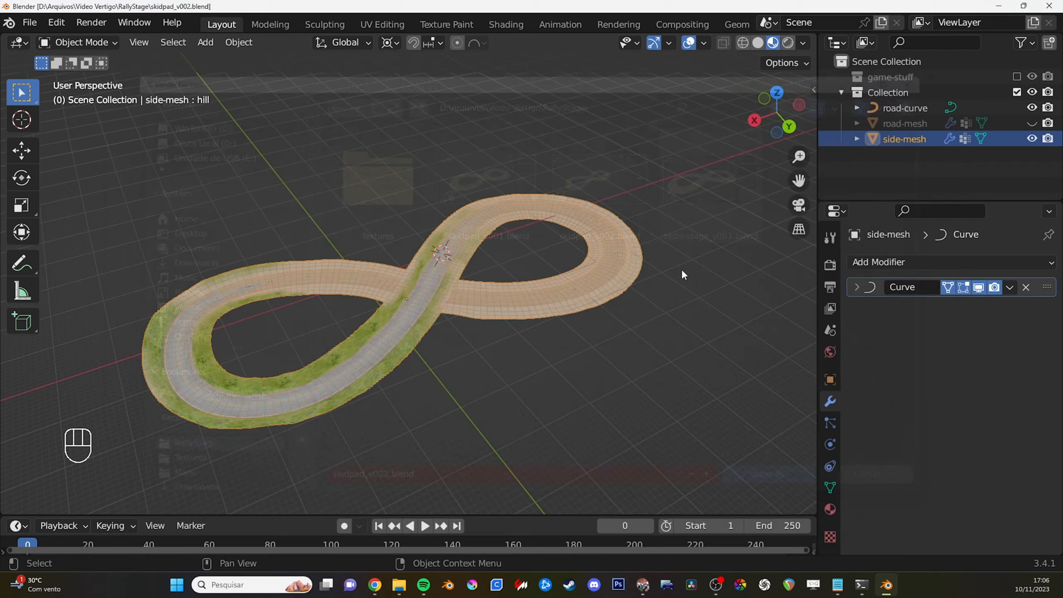
Add the Convert to Mesh command to Quick Favorites and use it to convert side-mesh.
scroll(419, 331, "up", 5)
scroll(461, 297, "down", 4)
key("F3")
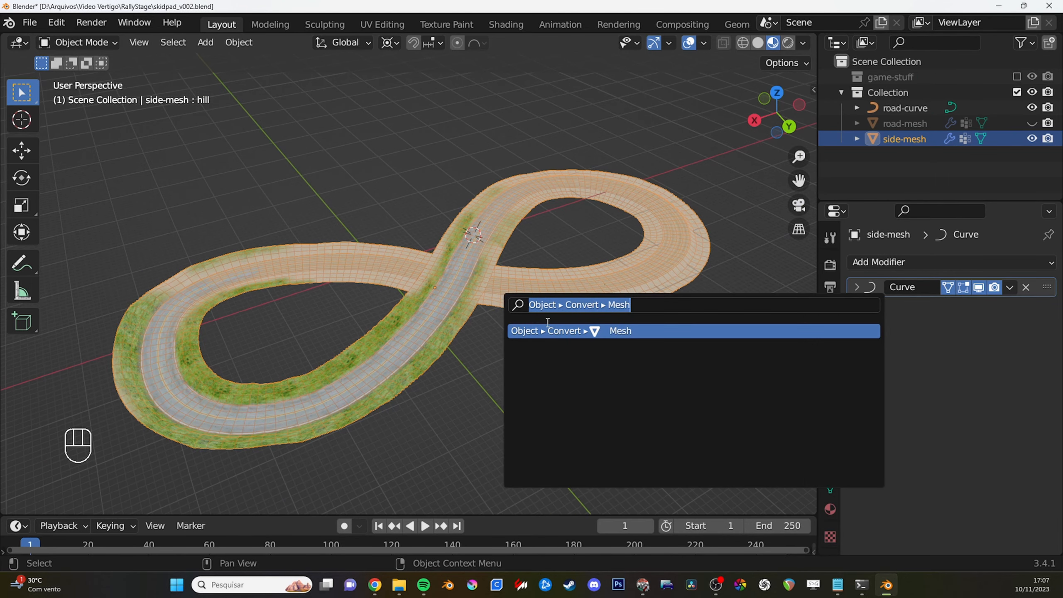
right_click(612, 329)
key("q")
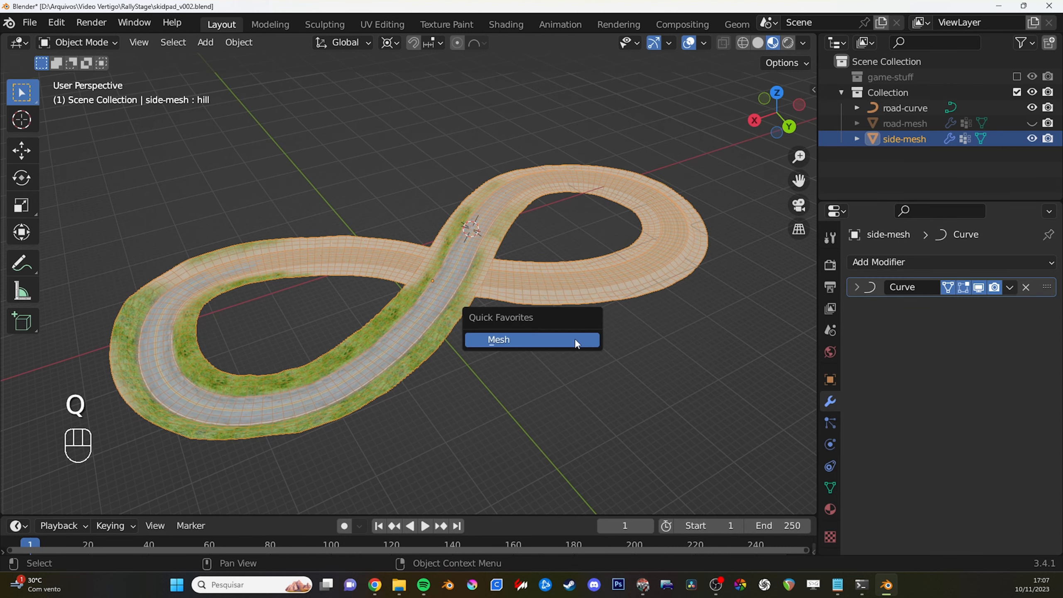
left_click(541, 341)
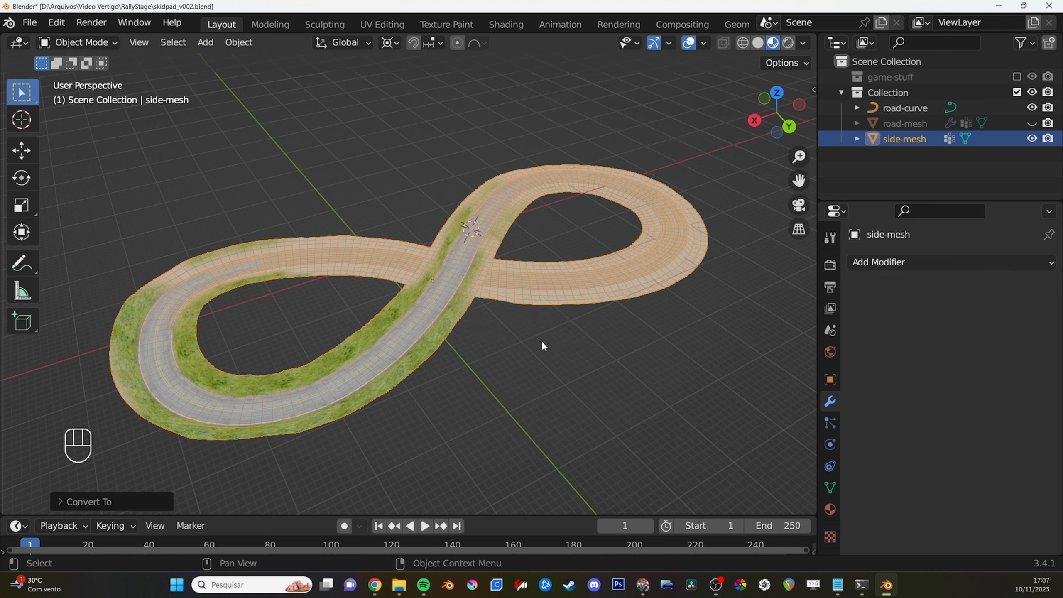
left_click(831, 488)
left_click(831, 402)
key("q")
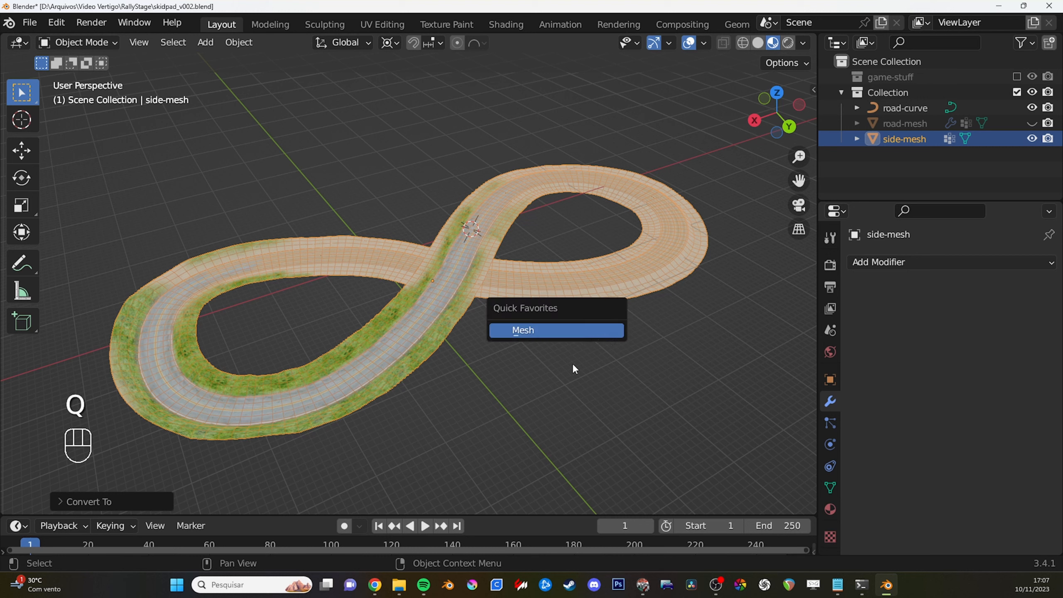
left_click(608, 344)
left_click(594, 294)
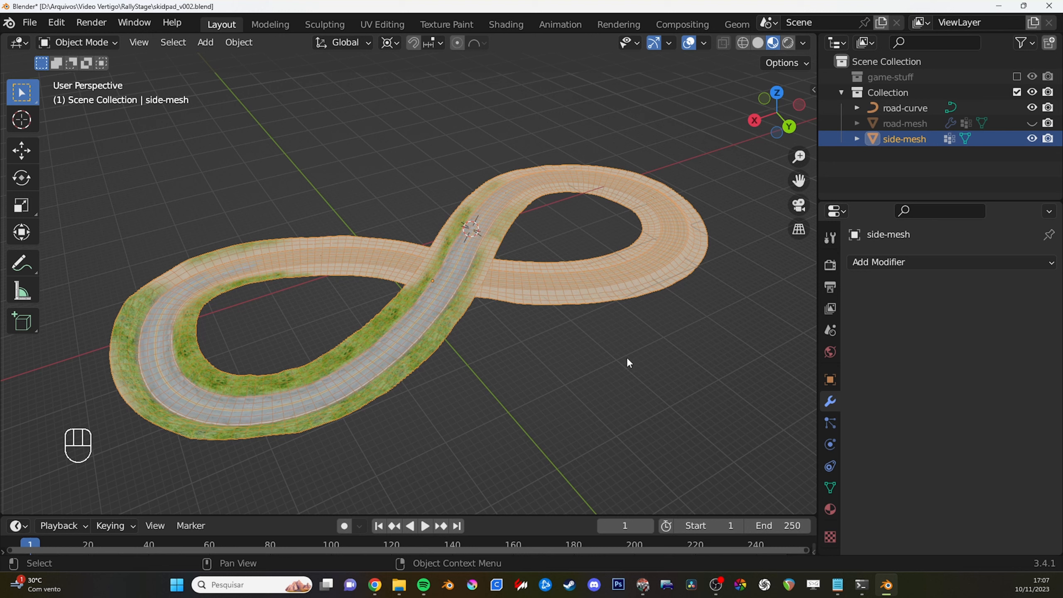
key("q")
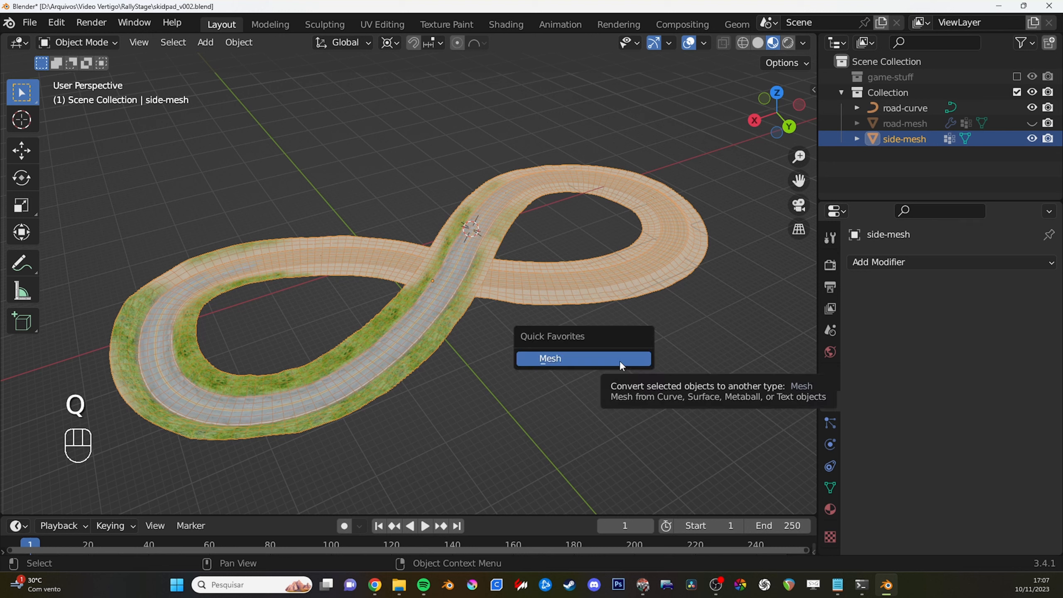
left_click(620, 359)
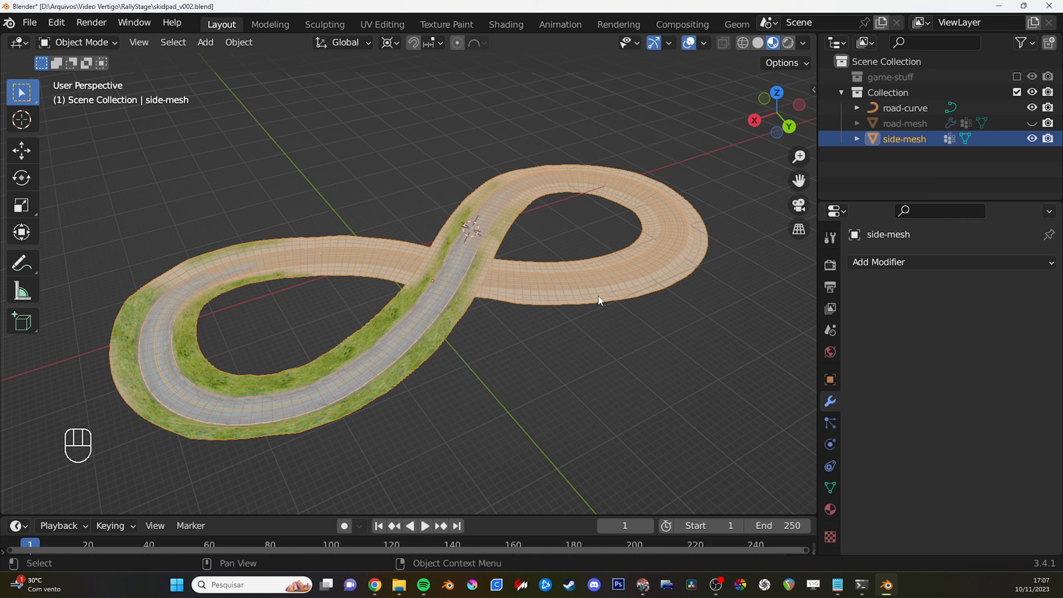
Inspect side-mesh's converted geometry in Edit Mode, return to Object Mode and deselect the mesh.
key("Tab")
scroll(602, 314, "up", 3)
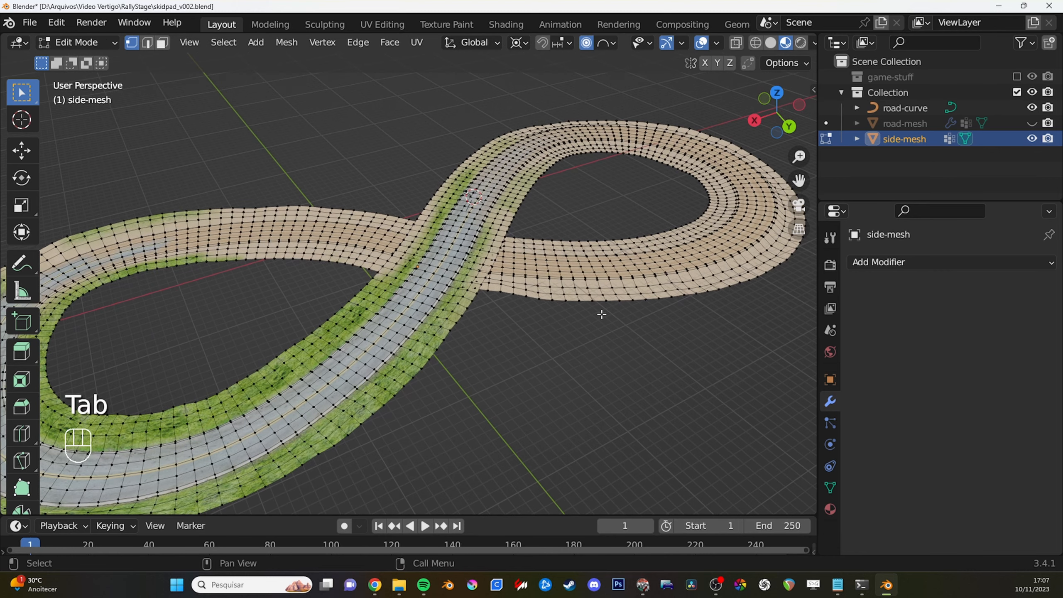
key("q")
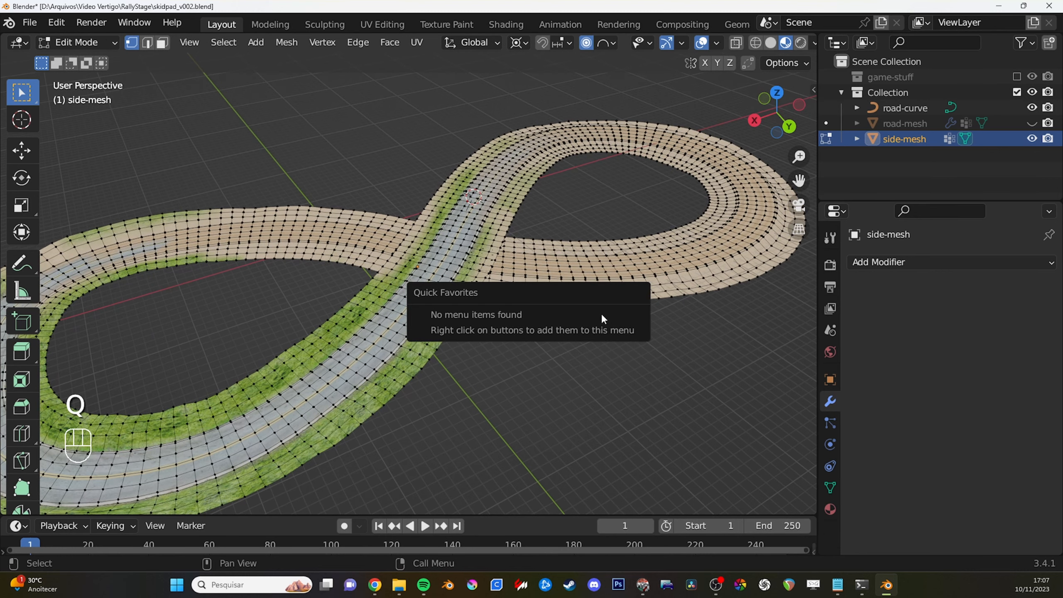
scroll(585, 267, "down", 1)
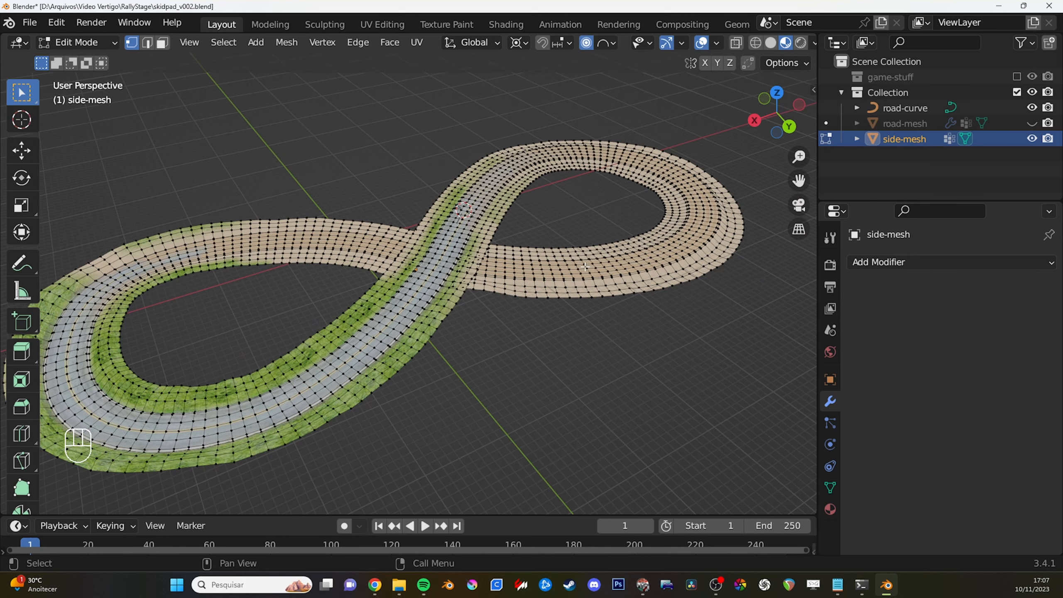
scroll(551, 275, "up", 1)
left_click_drag(407, 206, 599, 318)
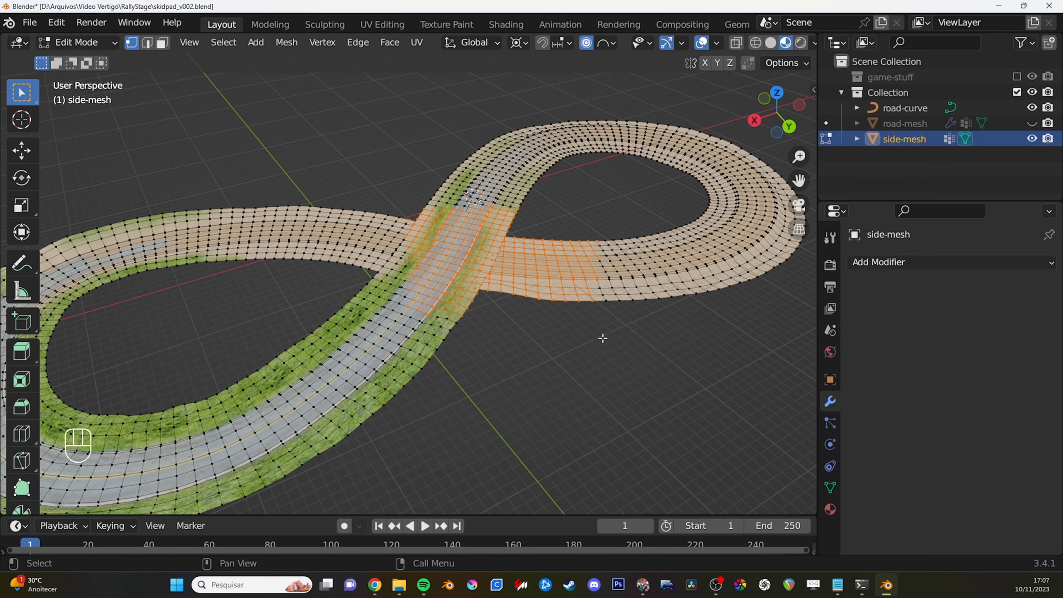
key("alt+a")
scroll(535, 299, "down", 2)
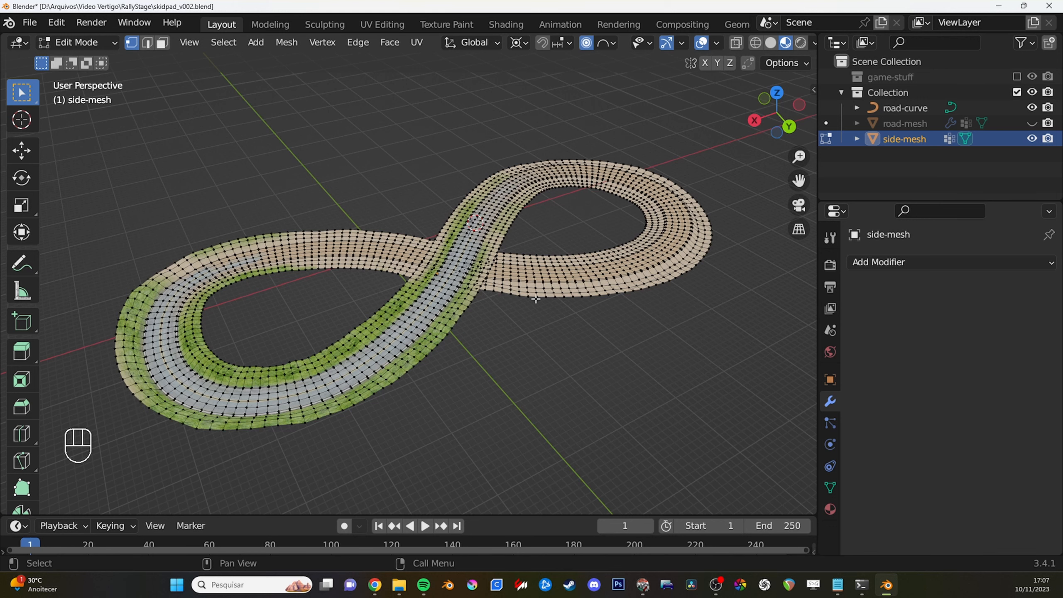
left_click(73, 40)
left_click(85, 60)
key("alt+a")
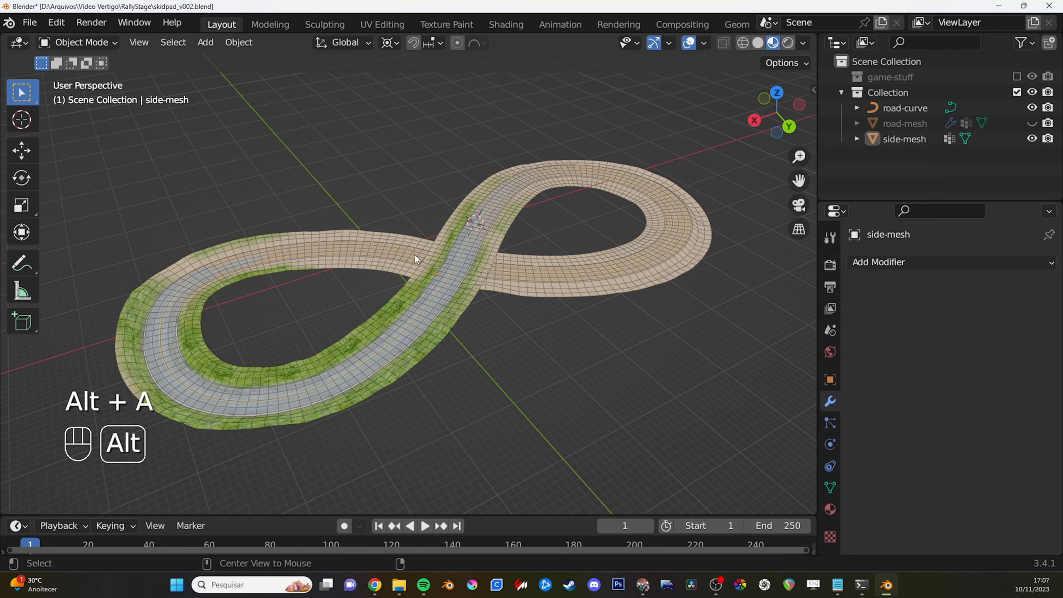
scroll(446, 264, "up", 1)
key("F1")
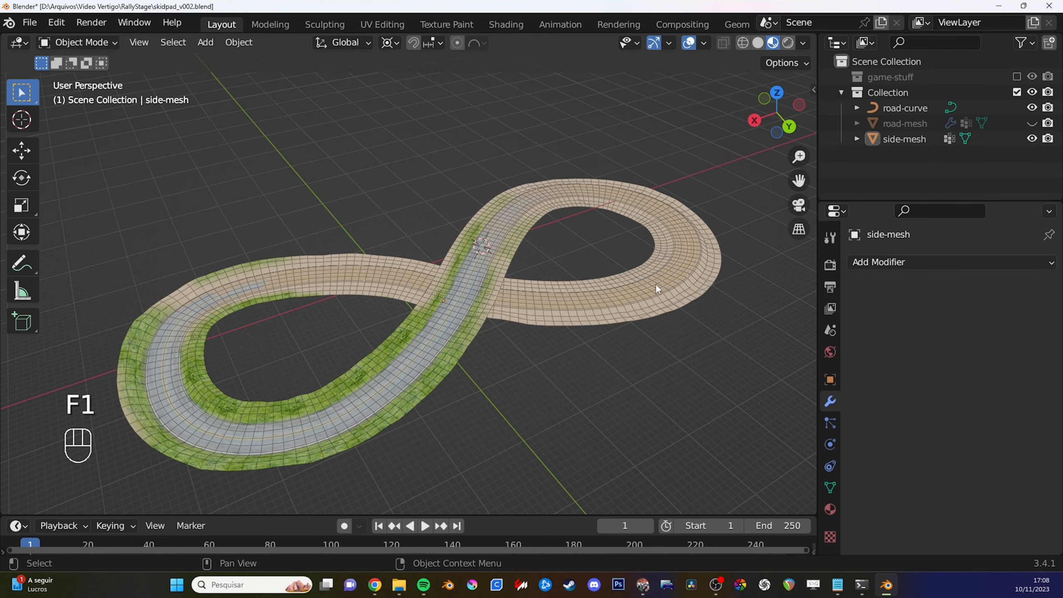
Show the hidden road-mesh again and make side-mesh the selected object.
middle_click_drag(653, 348, 740, 372, "ctrl")
left_click(974, 133)
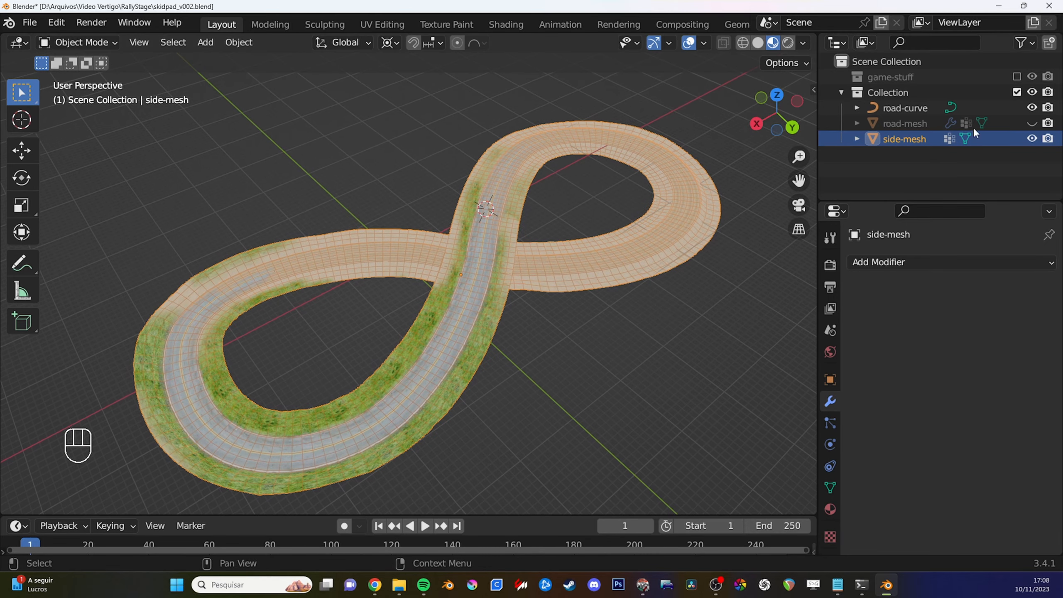
left_click(1031, 123)
middle_click_drag(595, 411, 716, 359, "shift")
left_click(904, 124)
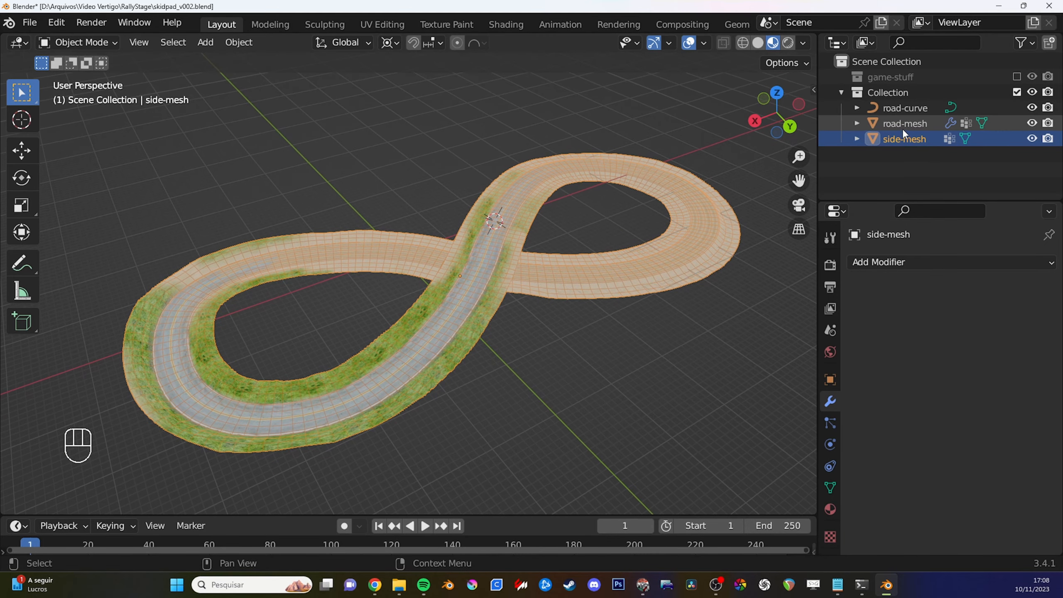
left_click(905, 139)
Select side-mesh's two central road face loops in Edit Mode and grow the selection three times across the roadway.
middle_click_drag(603, 402, 695, 368)
key("Tab")
key("3")
middle_click_drag(578, 285, 521, 310, "shift")
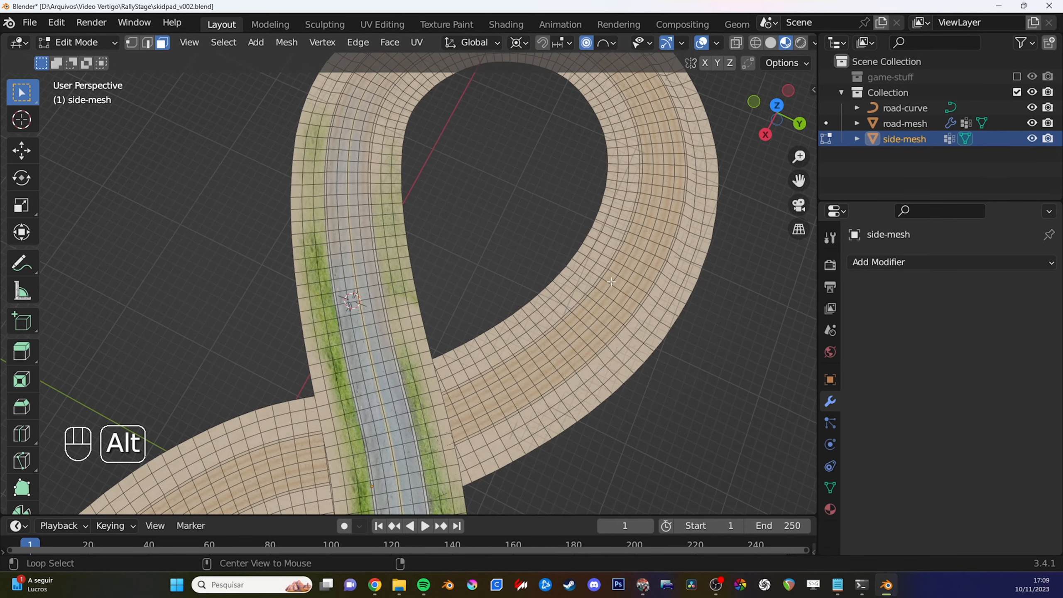
middle_click_drag(594, 308, 548, 333)
middle_click_drag(670, 217, 548, 247, "shift")
middle_click_drag(549, 247, 585, 236)
middle_click_drag(406, 239, 416, 238)
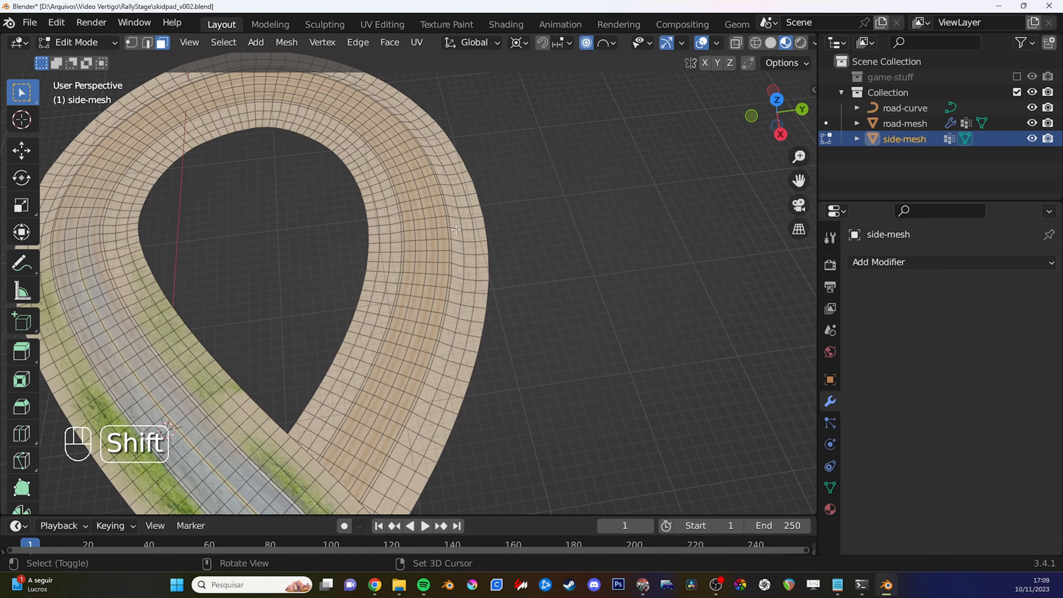
left_click(421, 241, "alt")
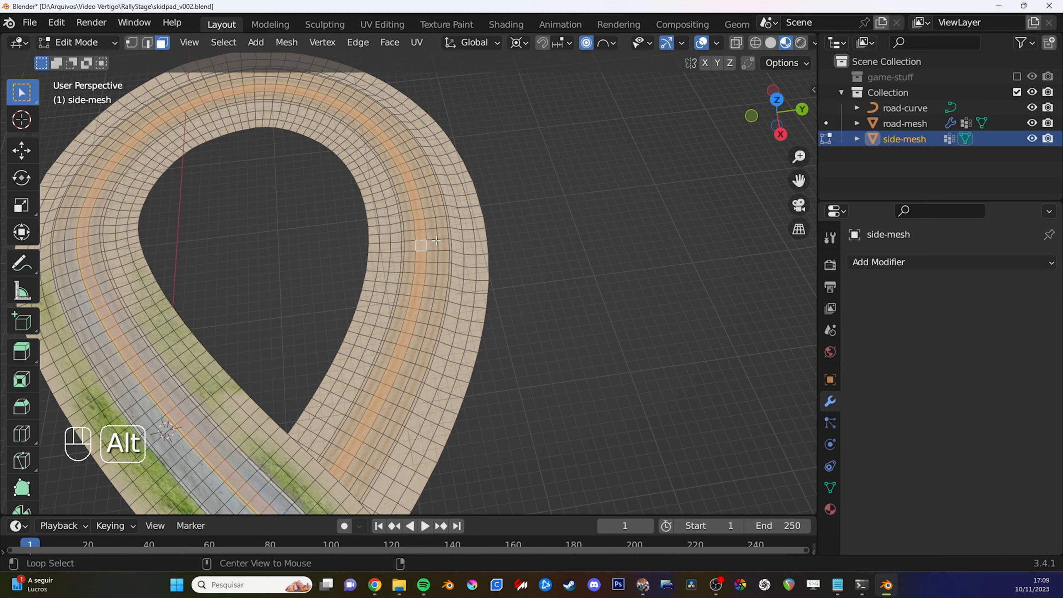
left_click(433, 240, "alt+shift")
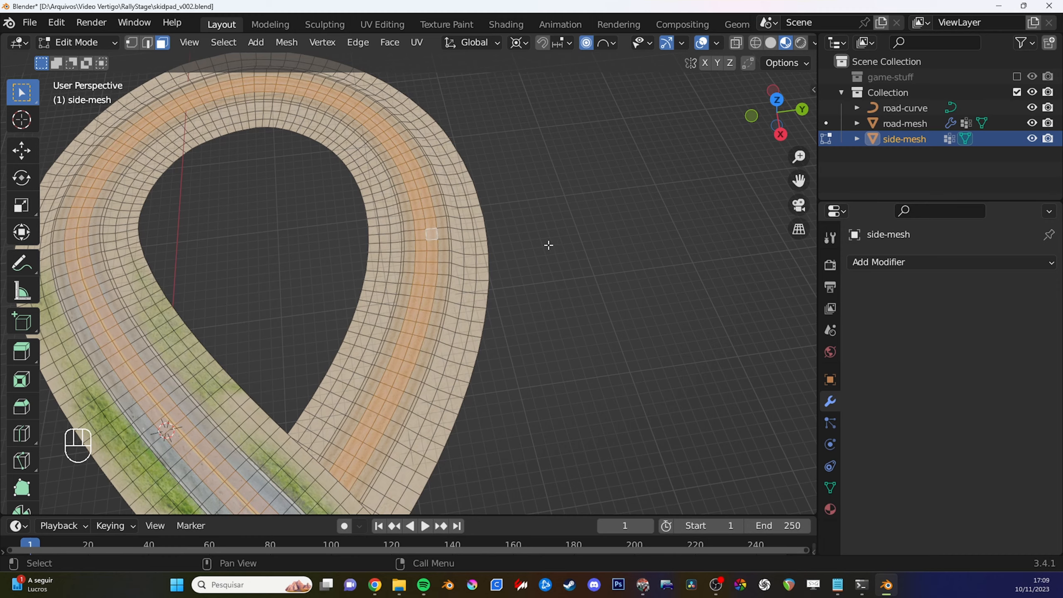
middle_click_drag(539, 316, 517, 319, "shift")
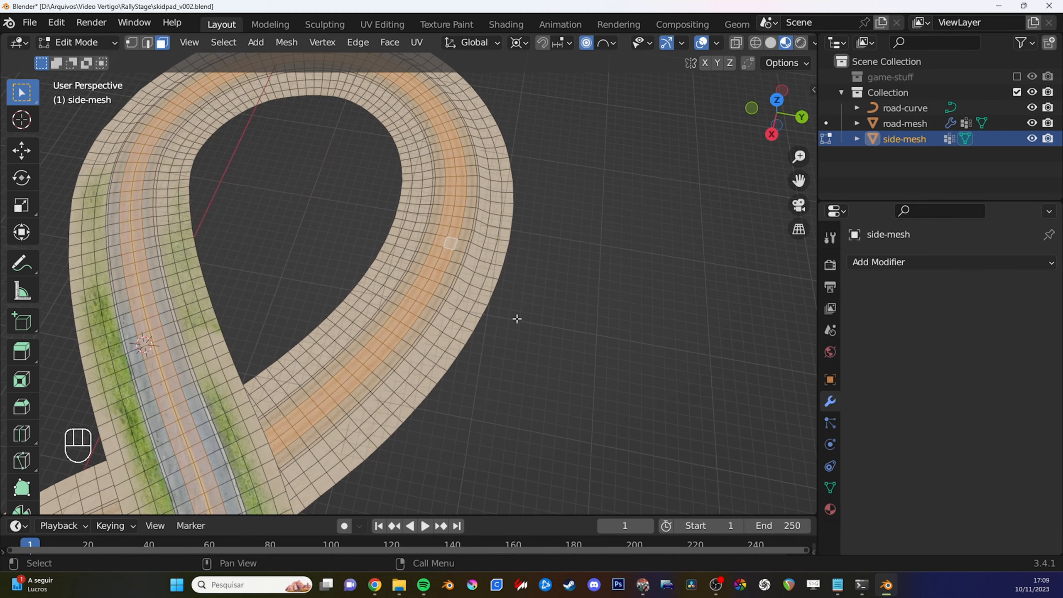
key("ctrl+KP_Add")
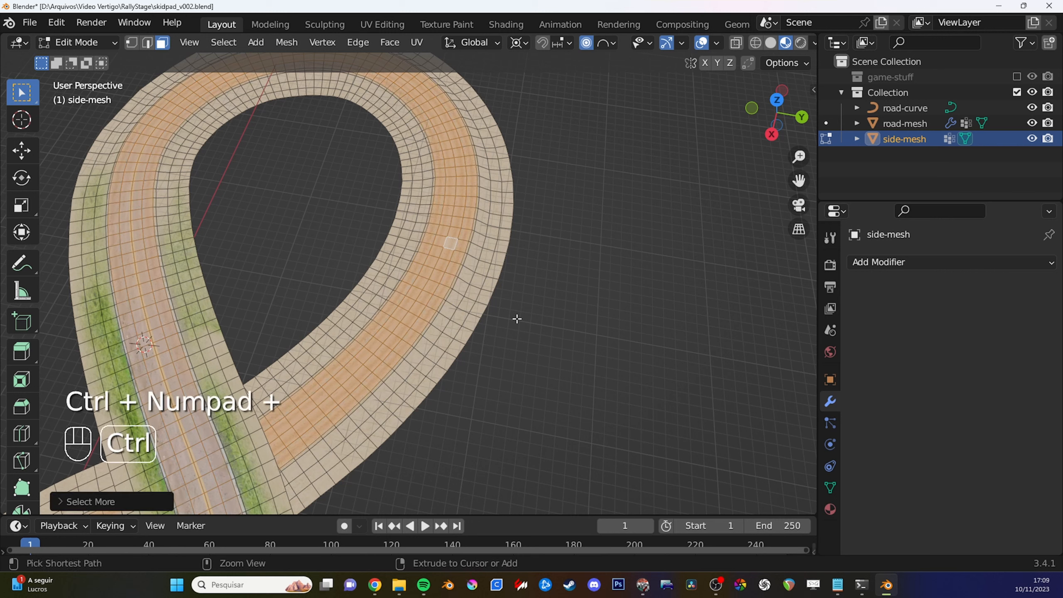
key("ctrl+KP_Add")
key("ctrl+KP_Add")
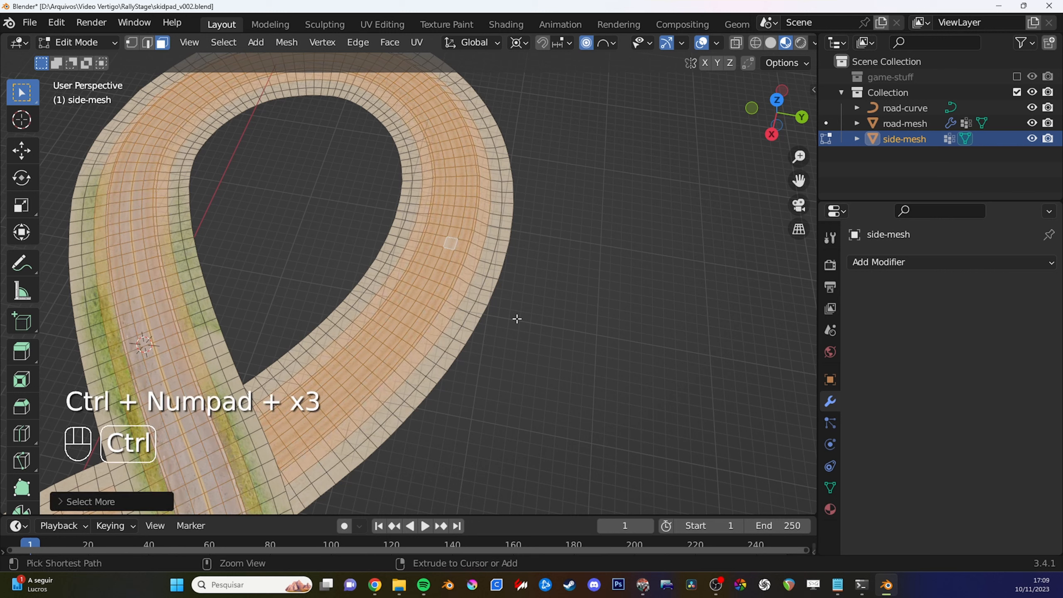
key("d")
mouse_move(511, 247)
left_mouse_down()
mouse_move(485, 240)
mouse_move(501, 250)
left_mouse_up()
key("d")
mouse_move(501, 251)
right_mouse_down()
mouse_move(518, 242)
mouse_move(520, 260)
right_mouse_up()
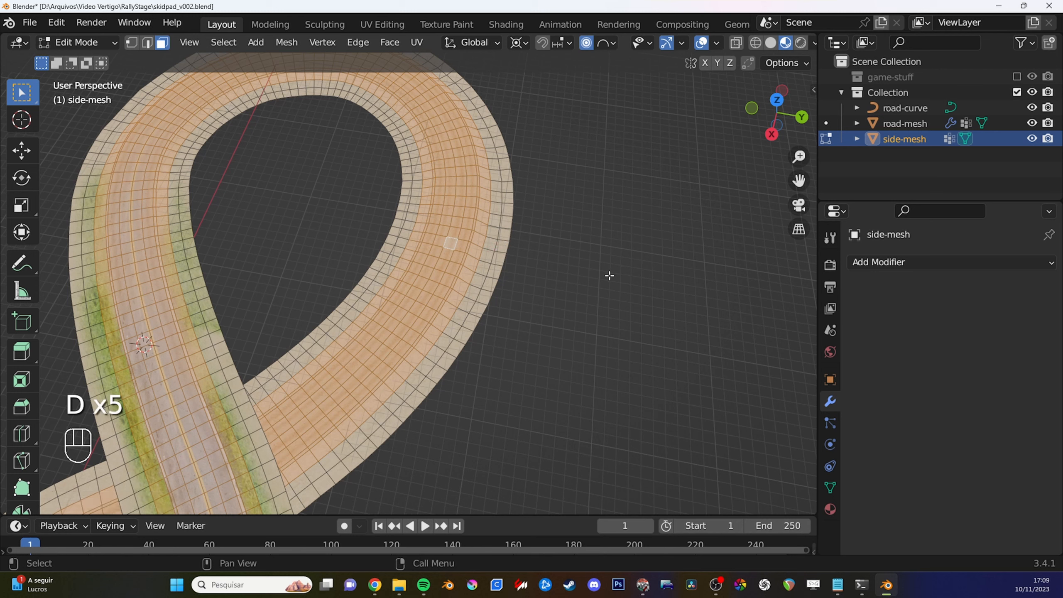
Delete the selected roadway faces from side-mesh, return to Object Mode and hide road-mesh.
key("x")
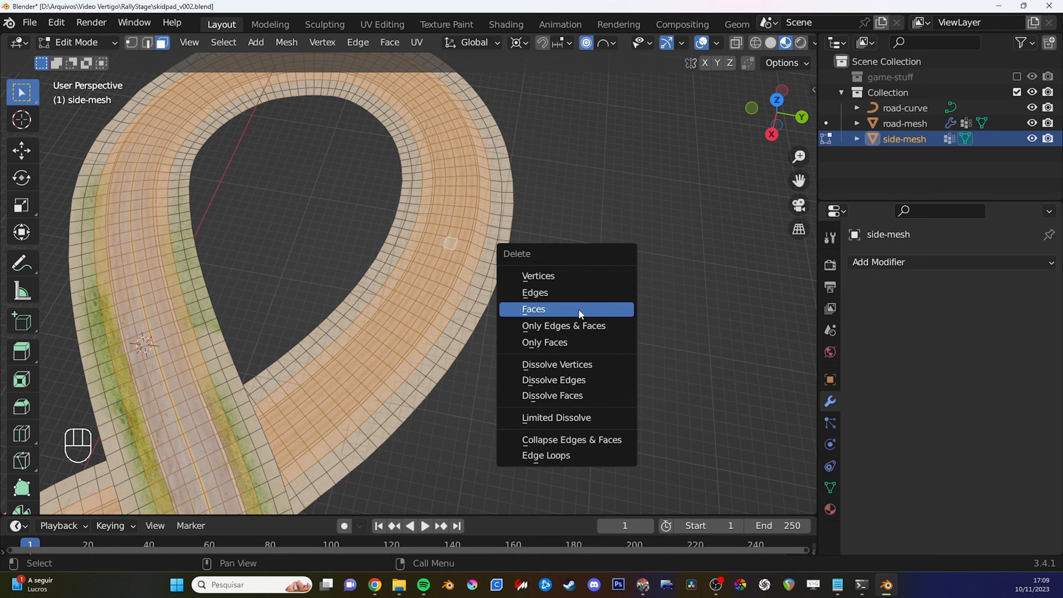
left_click(578, 309)
middle_click_drag(590, 317, 653, 426)
key("Tab")
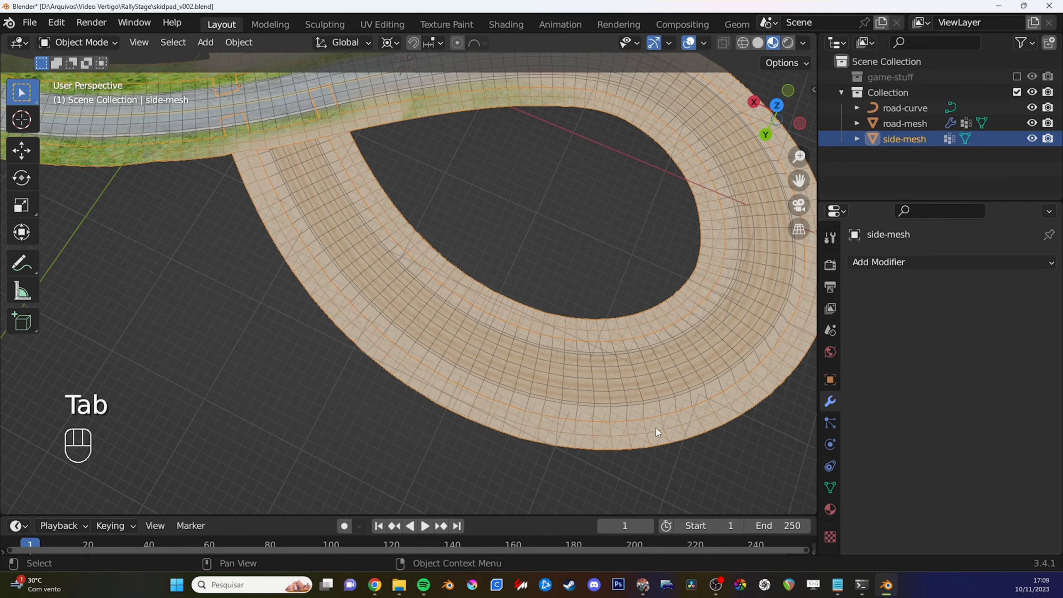
left_click(1031, 123)
middle_click_drag(465, 309, 498, 373, "shift")
scroll(498, 329, "down", 1)
middle_click_drag(498, 373, 524, 443, "shift")
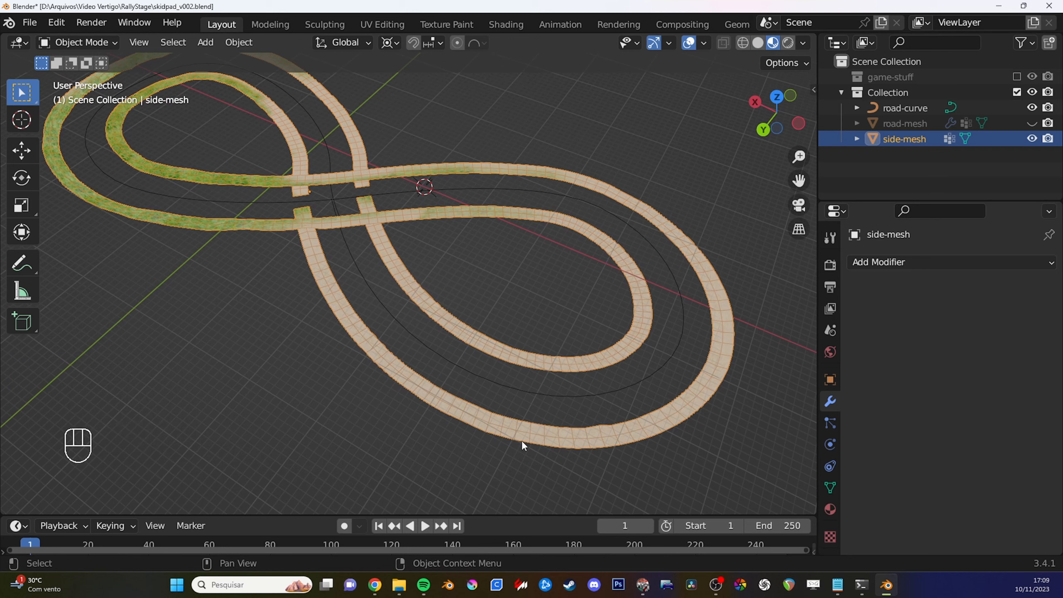
Try extruding a path of edges along the dirt loop's inner border, scaling the extrusion inward and repositioning it.
middle_click_drag(533, 371, 554, 305, "shift")
scroll(379, 281, "up", 1)
key("Tab")
key("2")
left_click(652, 267, "alt")
left_click(544, 135, "ctrl")
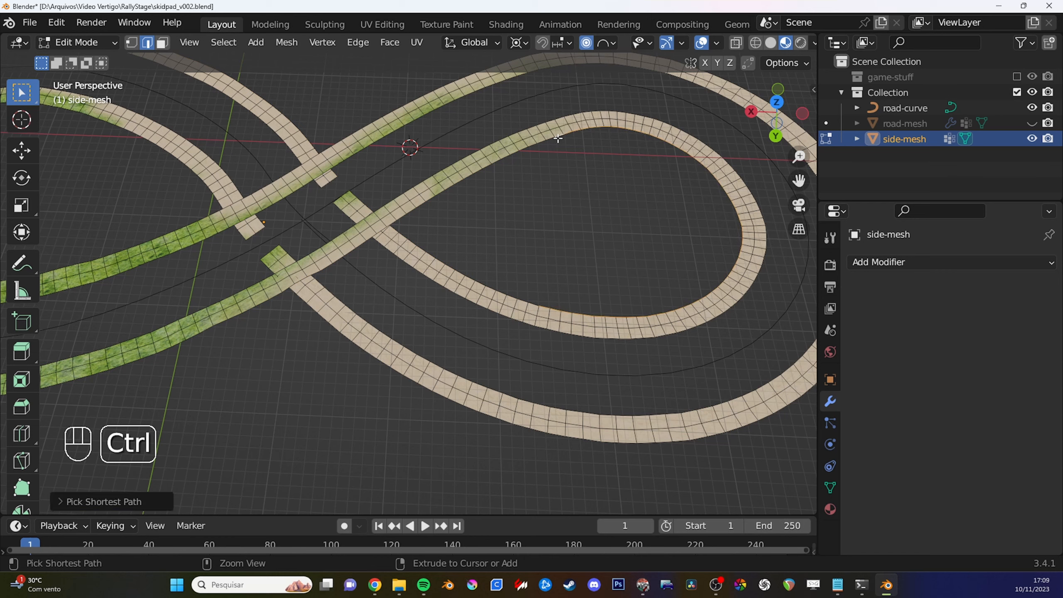
key("e")
key("s")
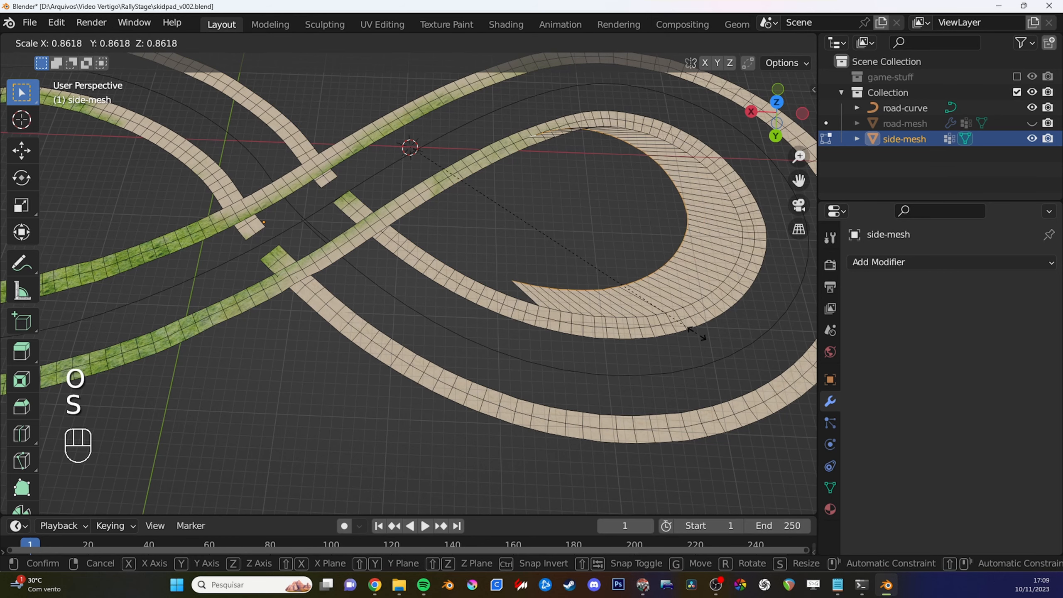
key("g")
left_click(565, 268)
scroll(565, 268, "down", 2)
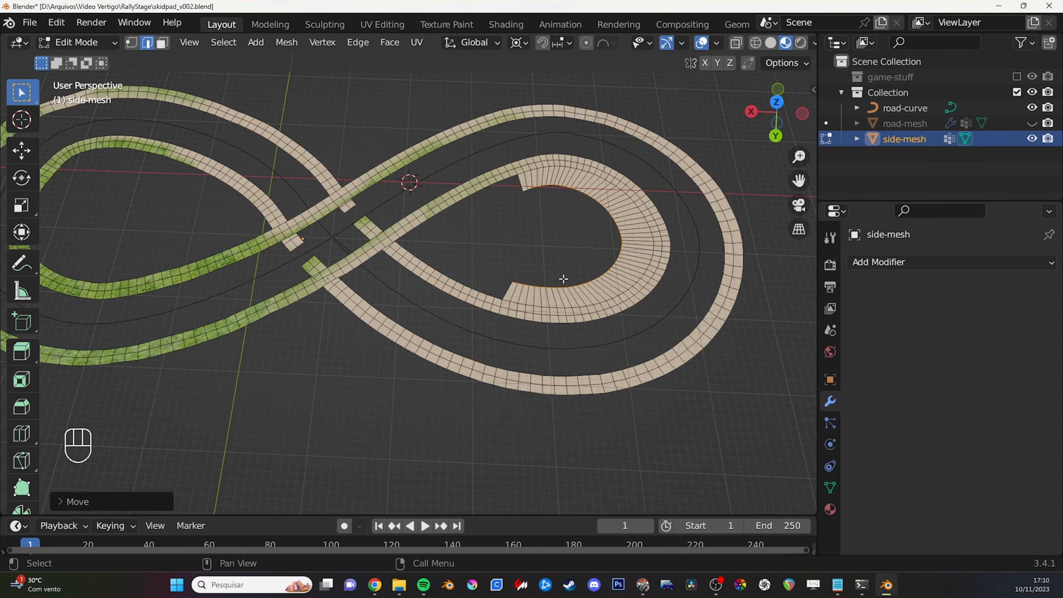
key("d")
mouse_move(524, 313)
left_mouse_down()
mouse_move(457, 226)
mouse_move(533, 214)
left_mouse_up()
mouse_move(453, 240)
right_mouse_down()
mouse_move(477, 220)
mouse_move(543, 223)
mouse_move(577, 266)
mouse_move(524, 312)
mouse_move(529, 286)
right_mouse_up()
key("d")
key("d")
key("d")
key("d")
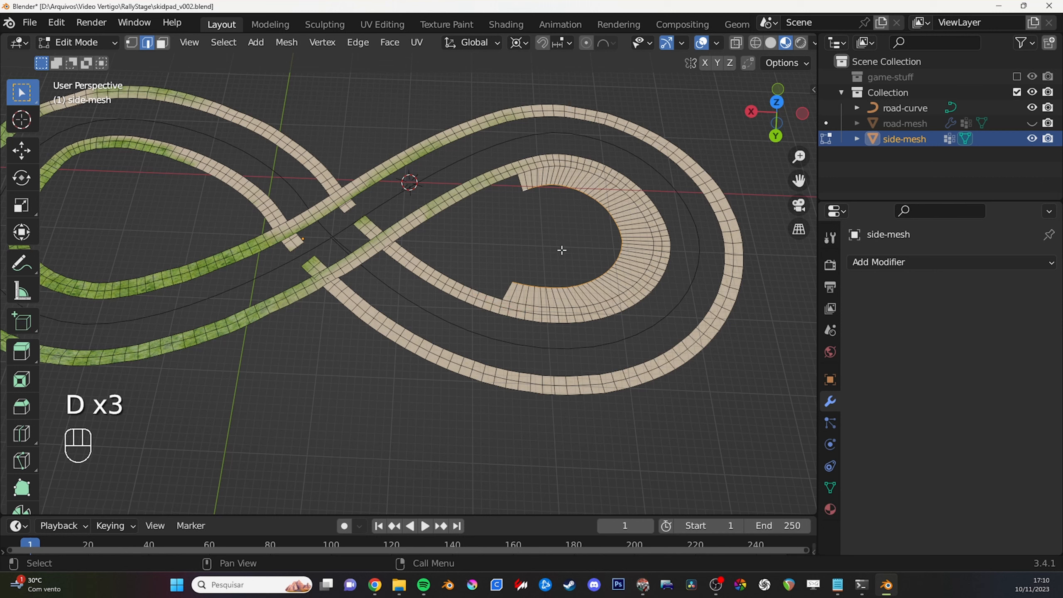
Delete the vertices of the extruded inner border.
key("g")
right_click(576, 251)
key("x")
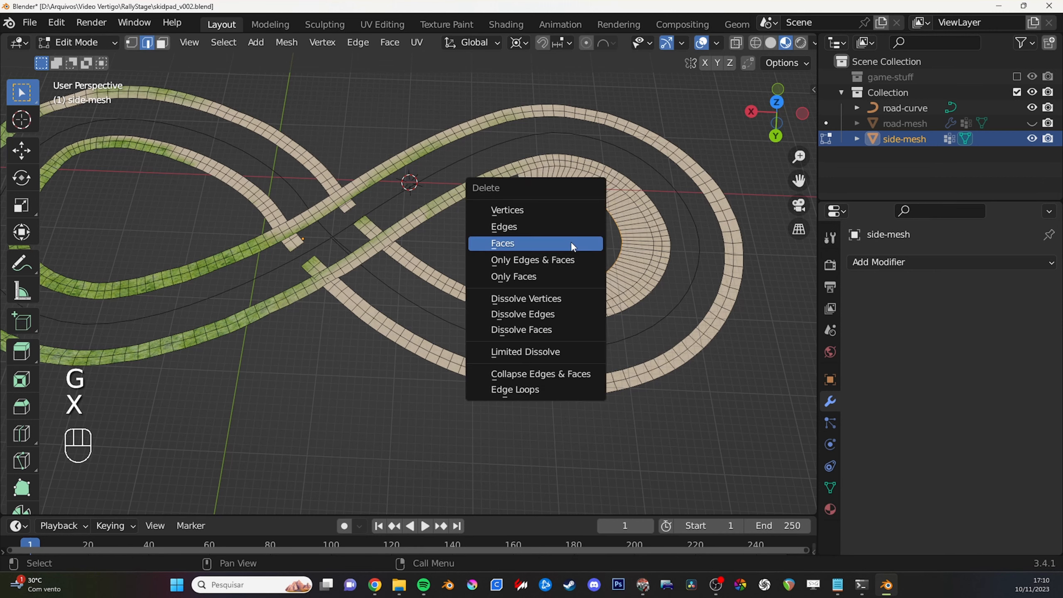
left_click(521, 216)
Examine the overlapping side strips where the figure-eight crosses itself.
middle_click_drag(479, 231, 468, 205, "shift")
middle_click(486, 290, "alt")
middle_click_drag(429, 271, 464, 300)
scroll(453, 295, "down", 2)
scroll(447, 296, "up", 4)
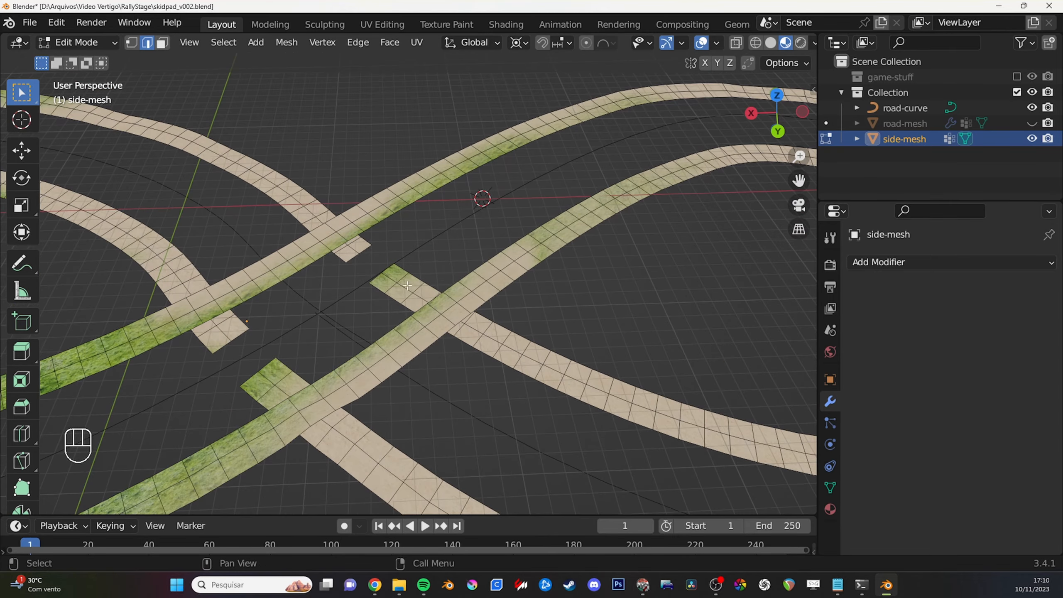
middle_click_drag(389, 314, 392, 356)
scroll(392, 355, "down", 4)
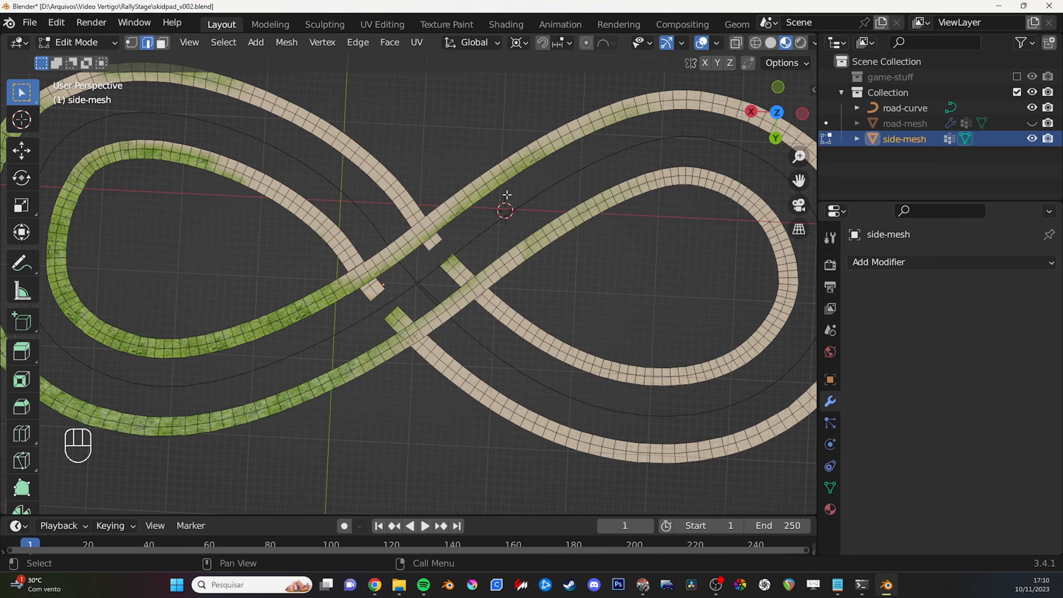
middle_click_drag(413, 252, 471, 317)
mouse_move(503, 294)
middle_mouse_down("shift")
mouse_move(480, 297)
mouse_move(520, 303)
middle_mouse_up("shift")
scroll(486, 297, "up", 2)
middle_click_drag(473, 310, 422, 327, "shift")
key("3")
middle_click_drag(242, 294, 291, 284, "shift")
middle_click_drag(380, 313, 402, 298, "shift")
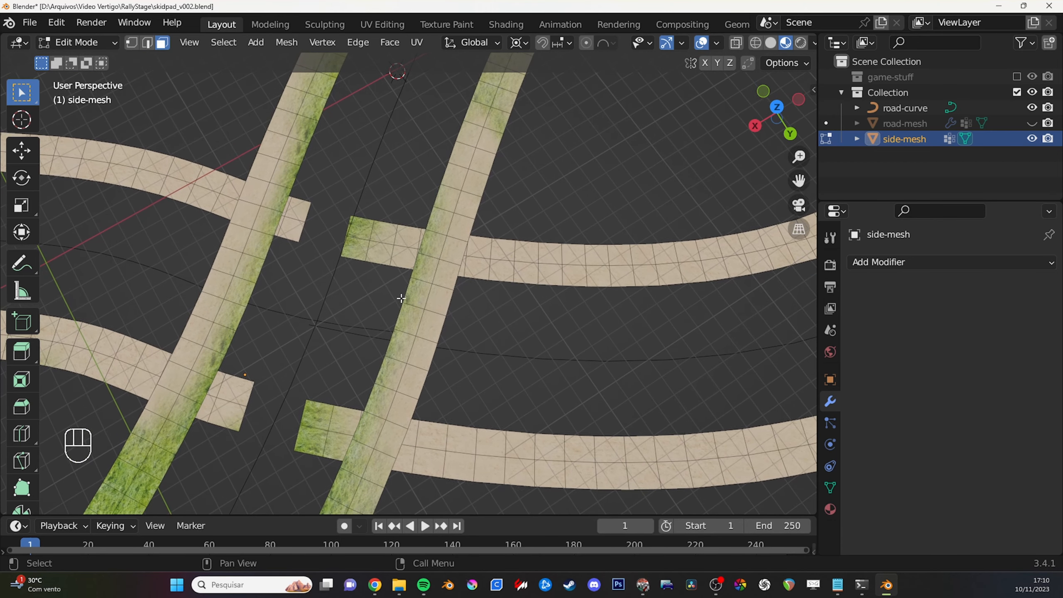
Select the dirt loop's inner strip faces that end inside the crossing, grow the selection once and delete those faces.
key("3")
left_click(357, 238, "alt")
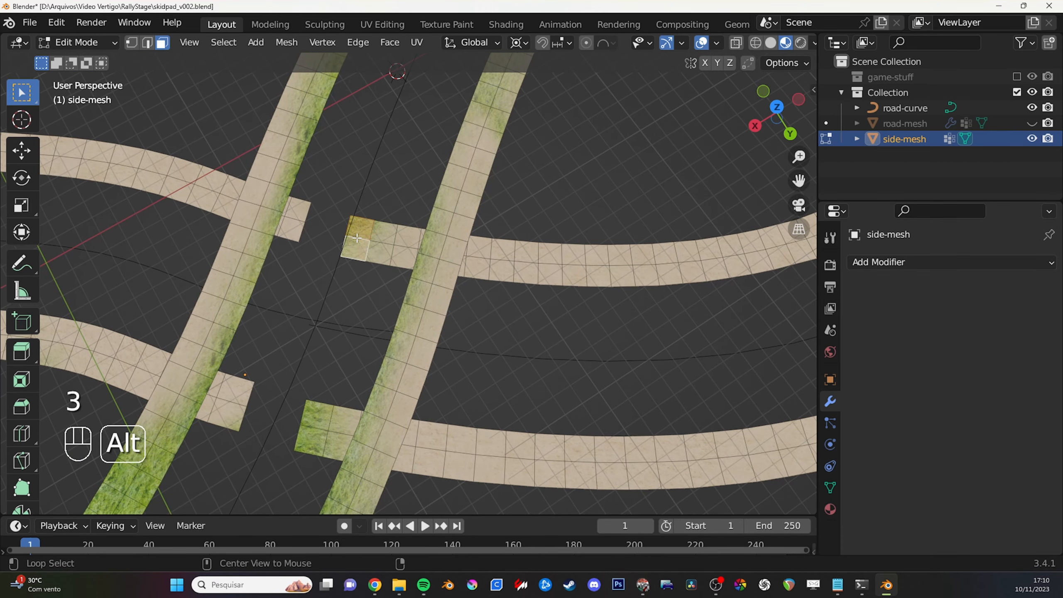
left_click(384, 236, "shift")
left_click(381, 253, "shift")
left_click(403, 257, "shift")
left_click(409, 239, "shift")
middle_click_drag(469, 294, 487, 308)
key("ctrl+KP_Add")
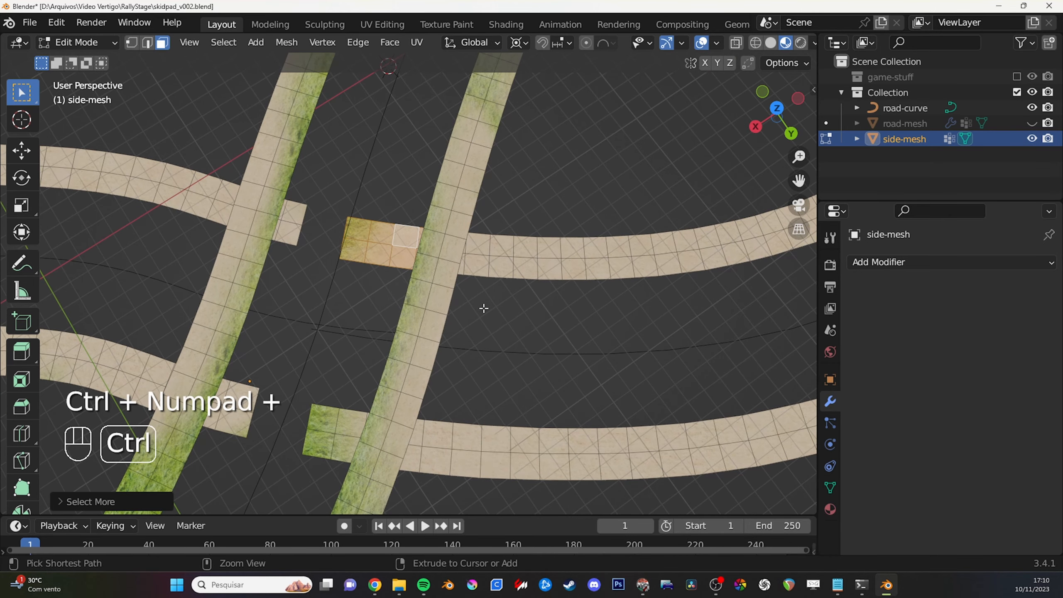
key("x")
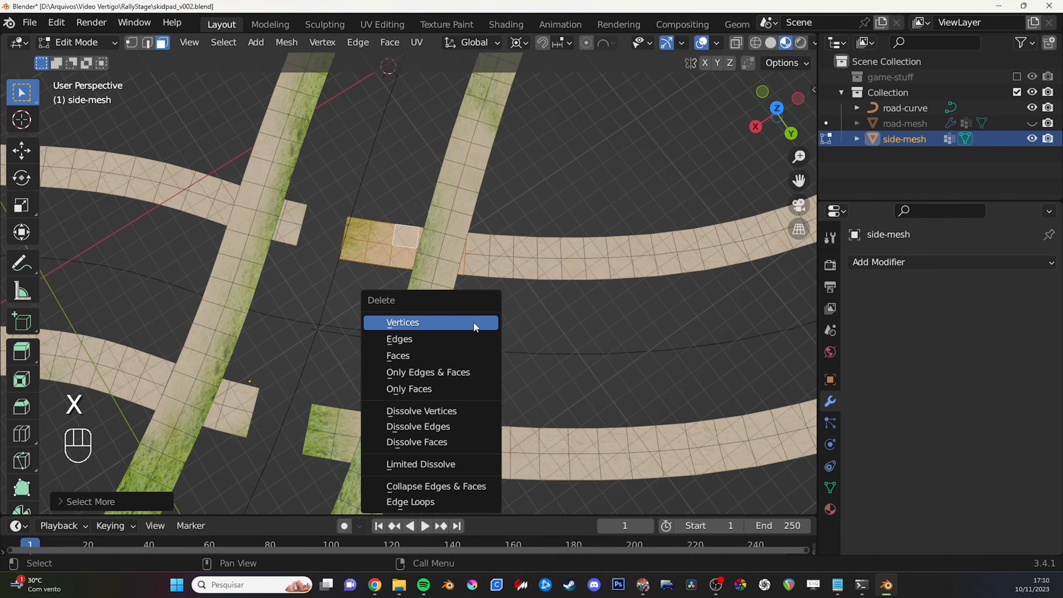
left_click(435, 357)
Select the outer strip's stub faces inside the crossing, grow the selection to the crossing strip's far edge and delete them.
middle_click_drag(442, 363, 459, 301, "shift")
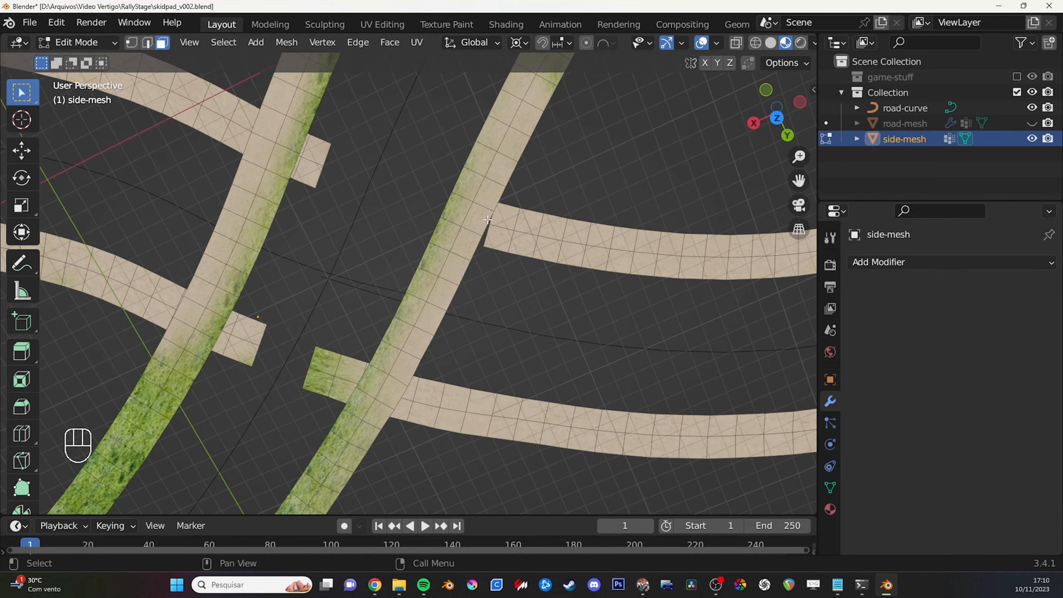
middle_click_drag(486, 211, 467, 200, "shift")
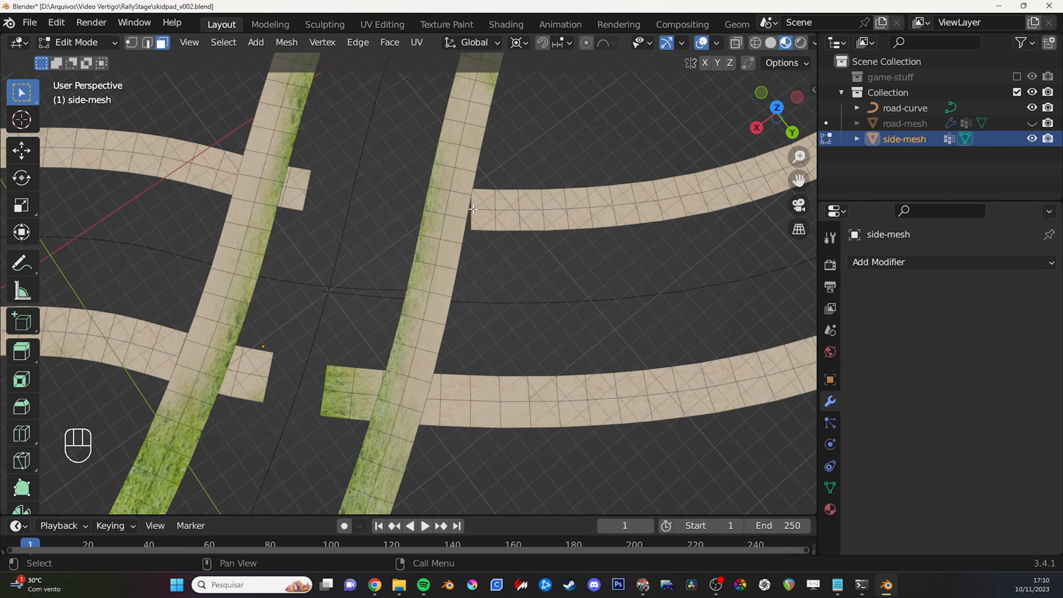
middle_click_drag(421, 326, 429, 304, "shift")
left_click(347, 378)
left_click(351, 345, "shift")
key("ctrl+KP_Add")
key("ctrl+KP_Subtract")
key("ctrl+KP_Add")
key("ctrl+KP_Add")
key("ctrl+KP_Add")
key("x")
left_click(472, 406)
Delete the two leftover strip stubs on the opposite side of the crossing, growing each selection before removing its faces.
middle_click_drag(472, 406, 404, 369, "shift")
left_click(465, 357)
key("ctrl+KP_Add")
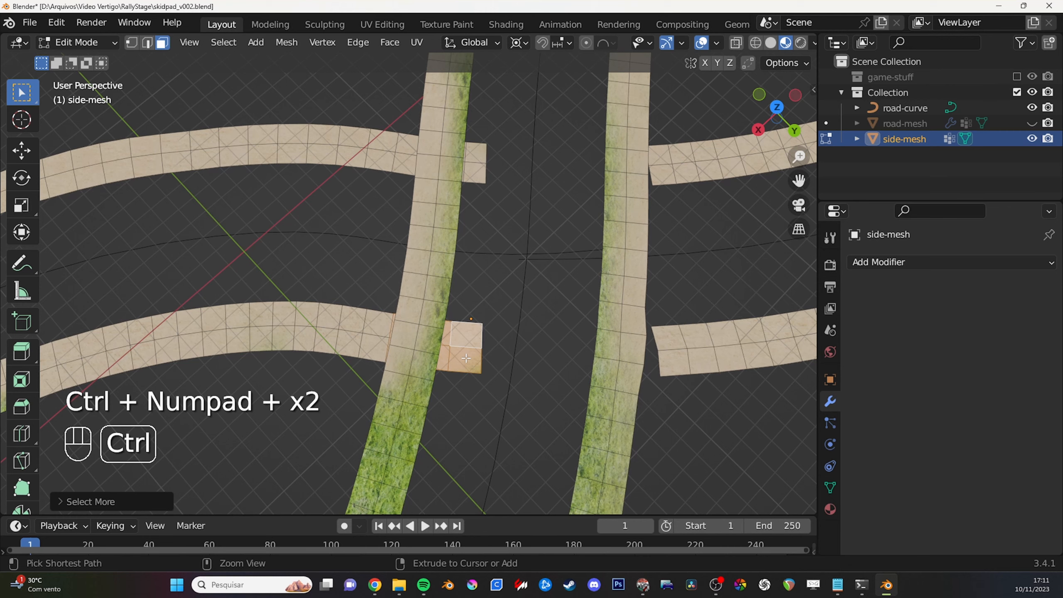
key("x")
left_click(466, 359)
left_click(477, 157)
key("ctrl+KP_Add")
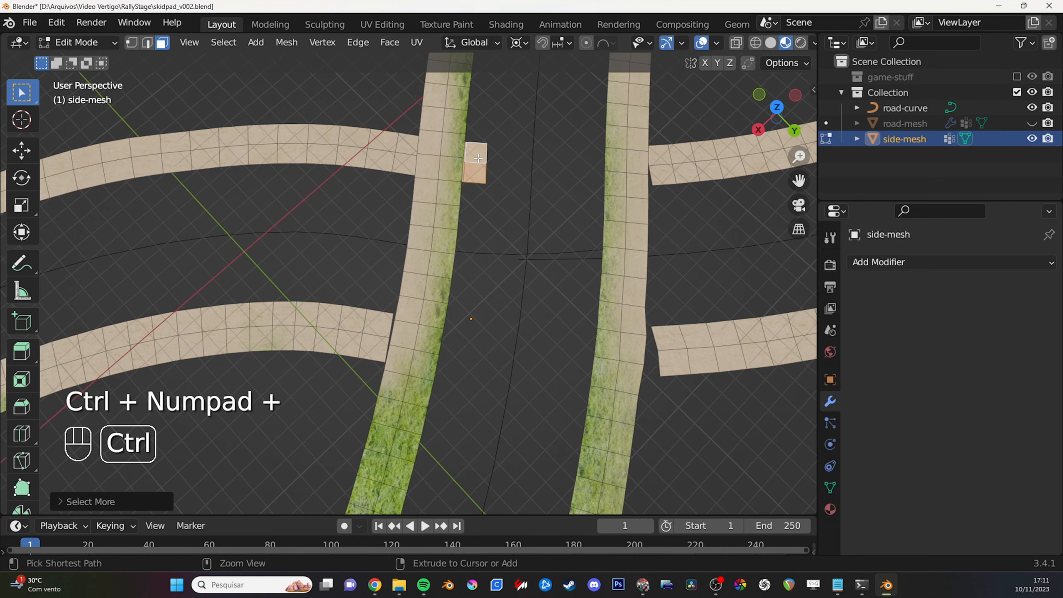
key("x")
left_click(478, 159)
Merge the trimmed inner strip's outer corner vertex with the adjacent crossing-strip vertex at their center.
middle_click_drag(582, 325, 490, 370, "shift")
scroll(514, 251, "down", 3)
key("1")
middle_click_drag(489, 370, 518, 332)
scroll(488, 311, "up", 5)
left_click(429, 288, "shift")
middle_click_drag(455, 313, 510, 318)
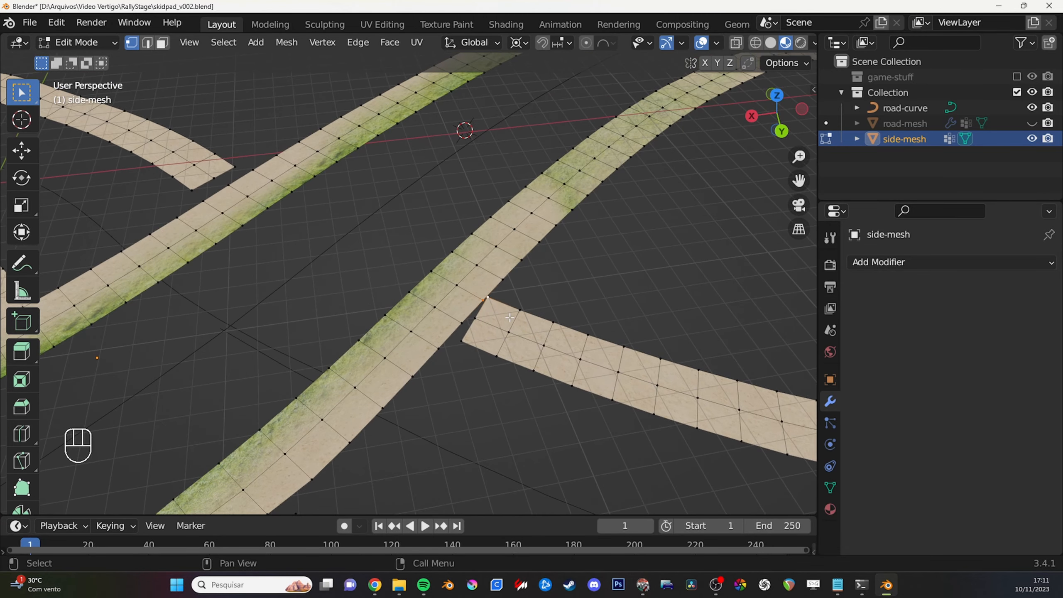
key("m")
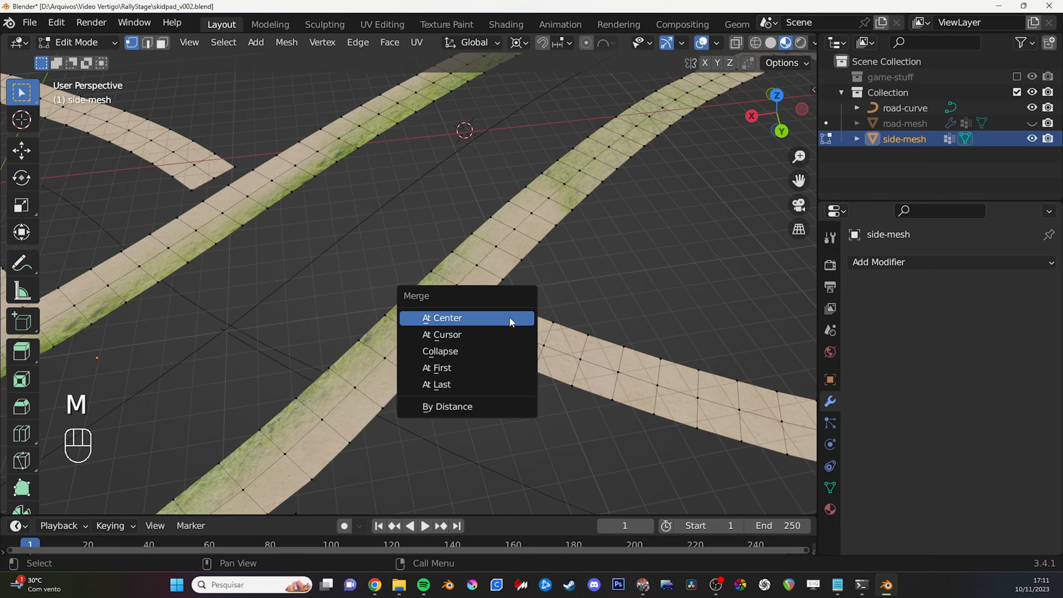
left_click(460, 323)
Merge the middle vertex of the trimmed inner strip's end with the neighbouring crossing-strip vertex at center.
middle_click_drag(459, 323, 557, 327, "shift")
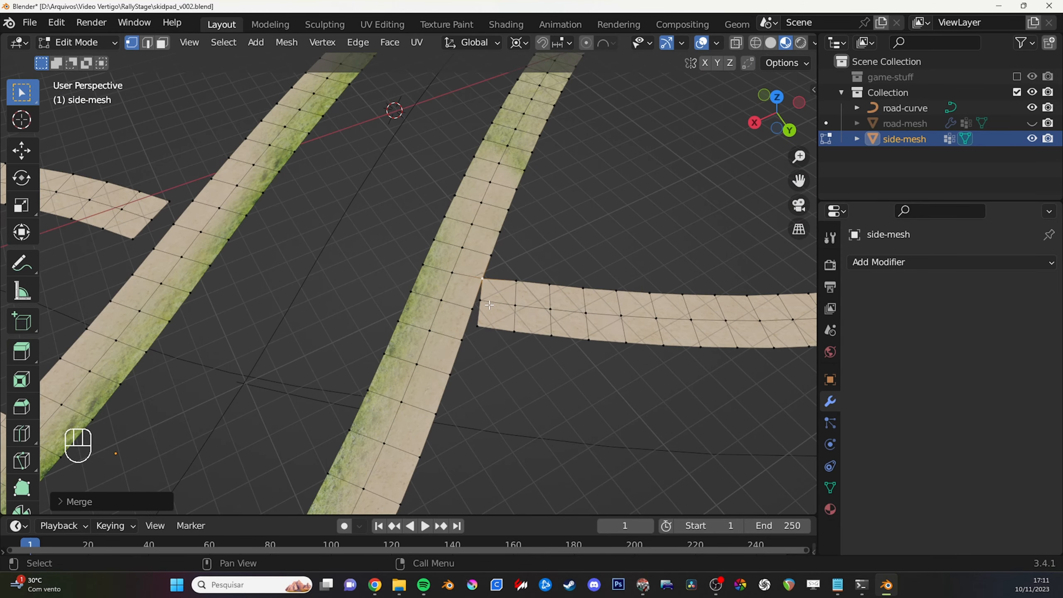
middle_click_drag(491, 306, 475, 337)
left_click(477, 313, "shift")
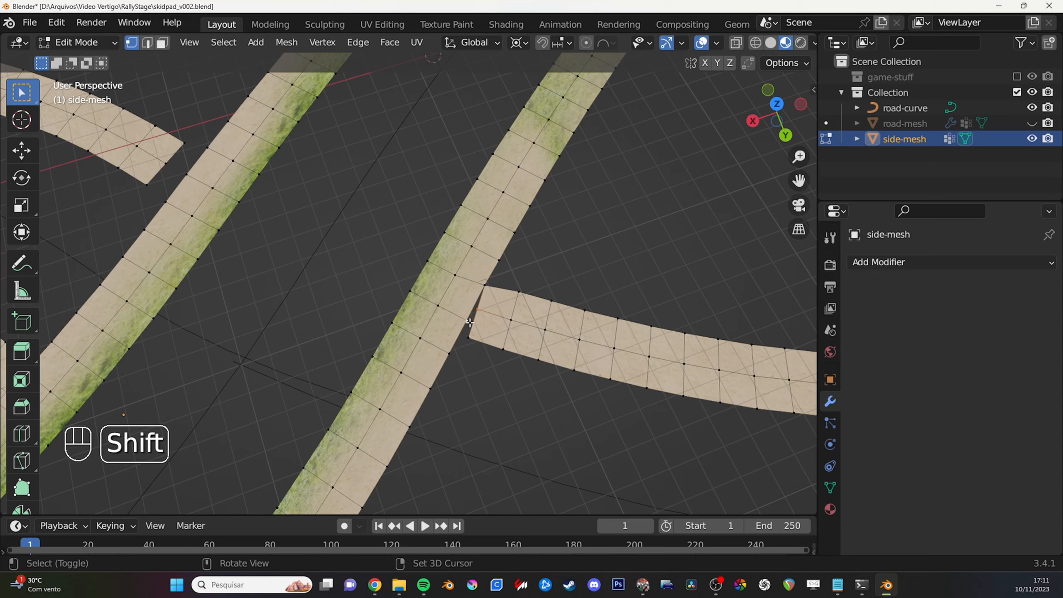
key("m")
left_click(469, 333)
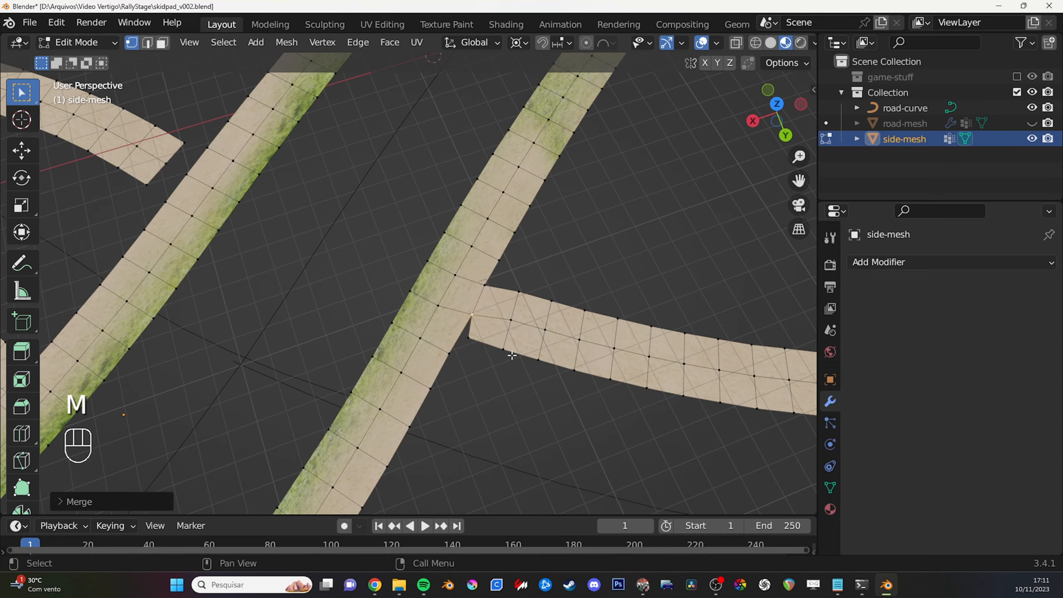
Show road-mesh again and examine how the merged side strip meets the dirt road at the crossing.
middle_click_drag(468, 333, 492, 392)
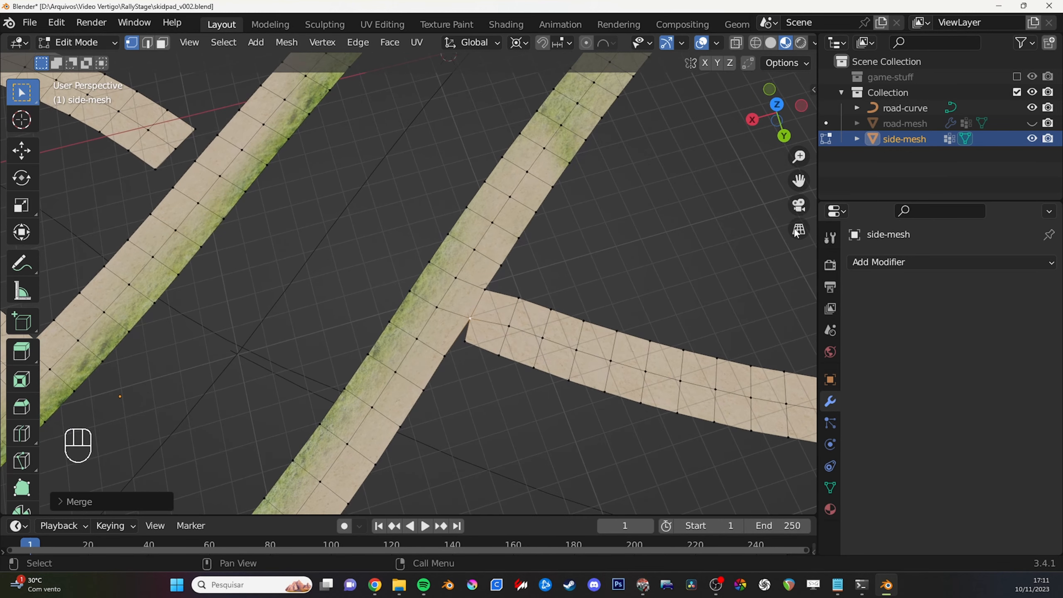
left_click(1031, 123)
middle_click_drag(471, 394, 391, 340, "shift")
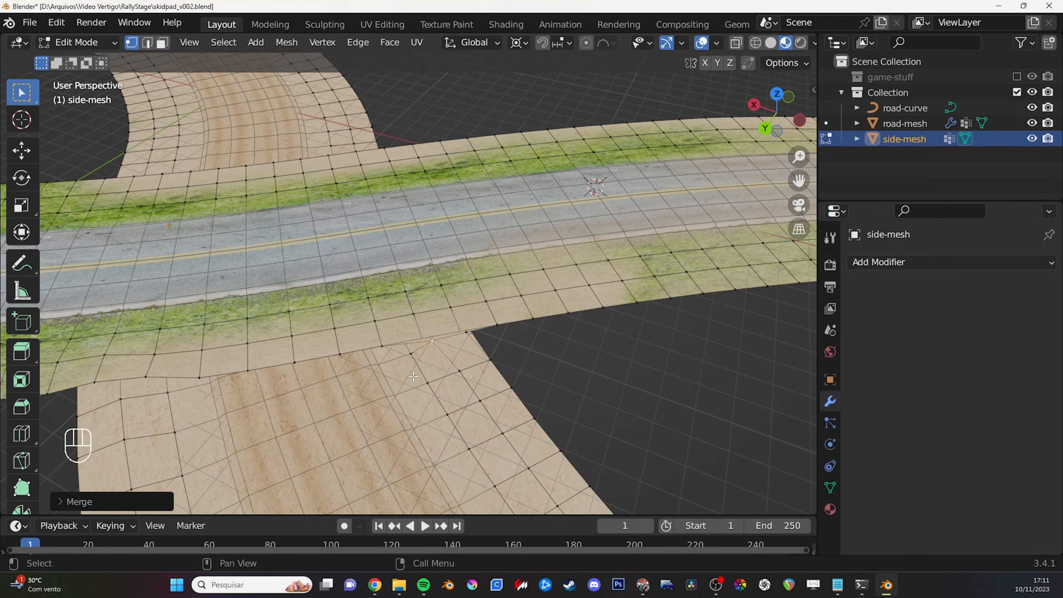
left_click_drag(344, 390, 402, 375)
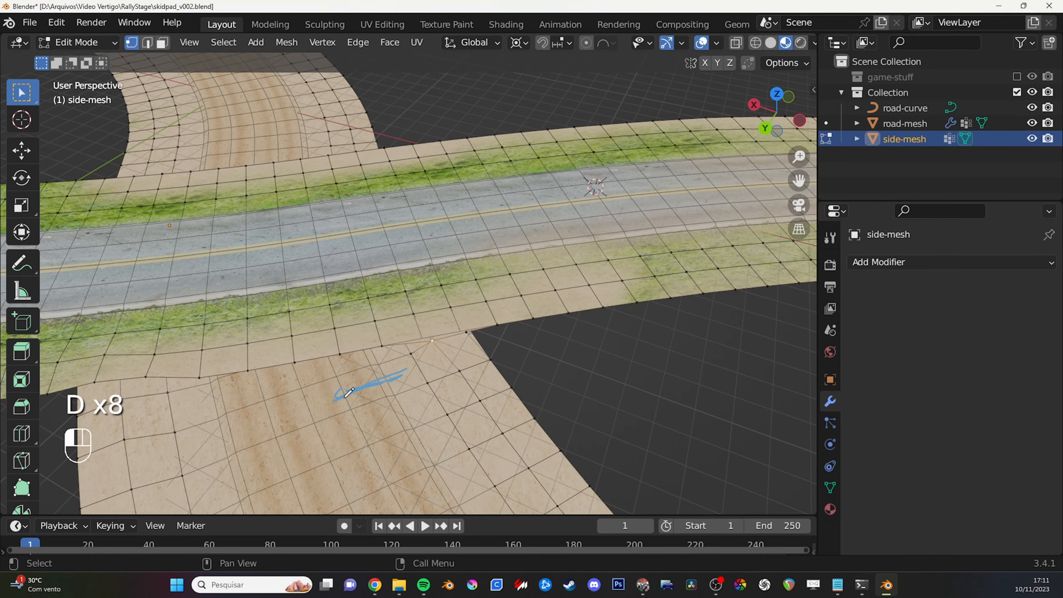
right_click_drag(349, 393, 343, 399)
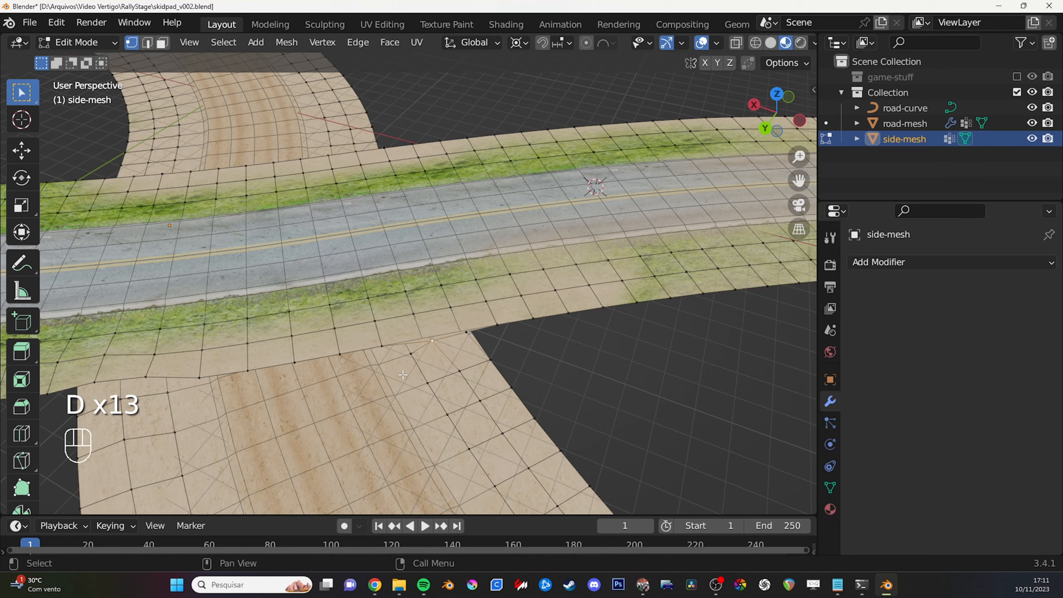
Move the inner side strip's end vertex slightly where it meets the crossing strip, and hide road-mesh.
scroll(405, 375, "up", 1)
key("g")
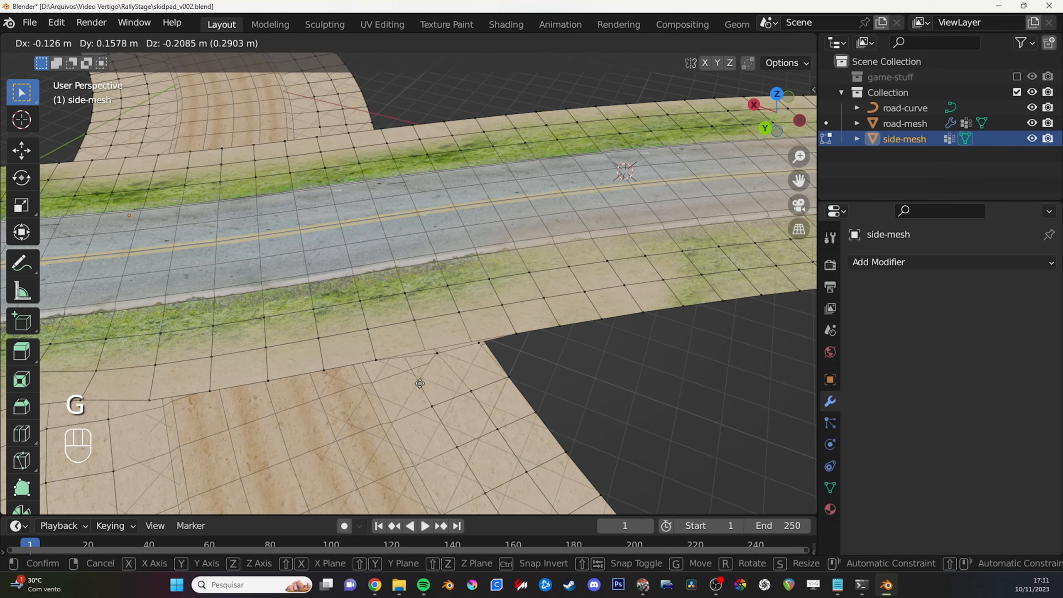
right_click(422, 383)
middle_click_drag(419, 391, 439, 357)
key("g")
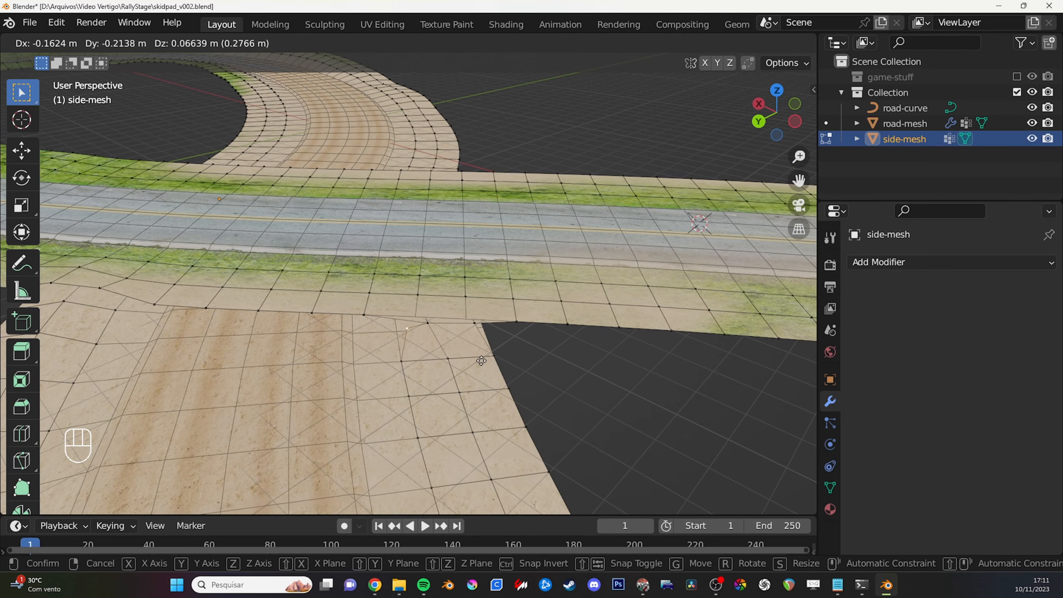
left_click(431, 361)
middle_click_drag(431, 361, 535, 321)
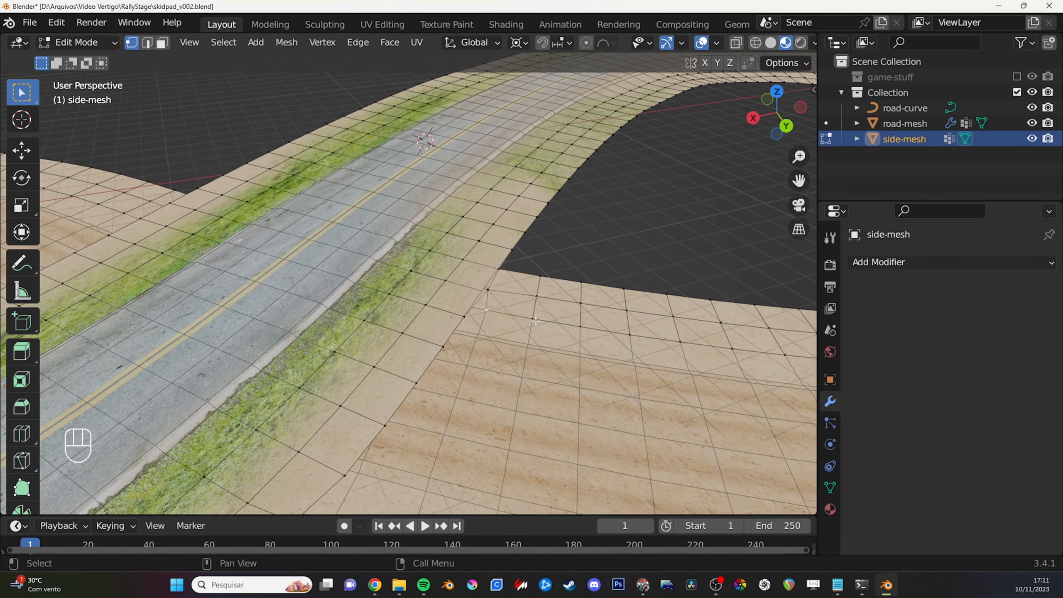
left_click(1032, 123, "shift")
Try to merge the inner side strip's free corner vertex with the adjacent crossing-strip vertex, using At Last.
middle_click_drag(698, 216, 434, 321)
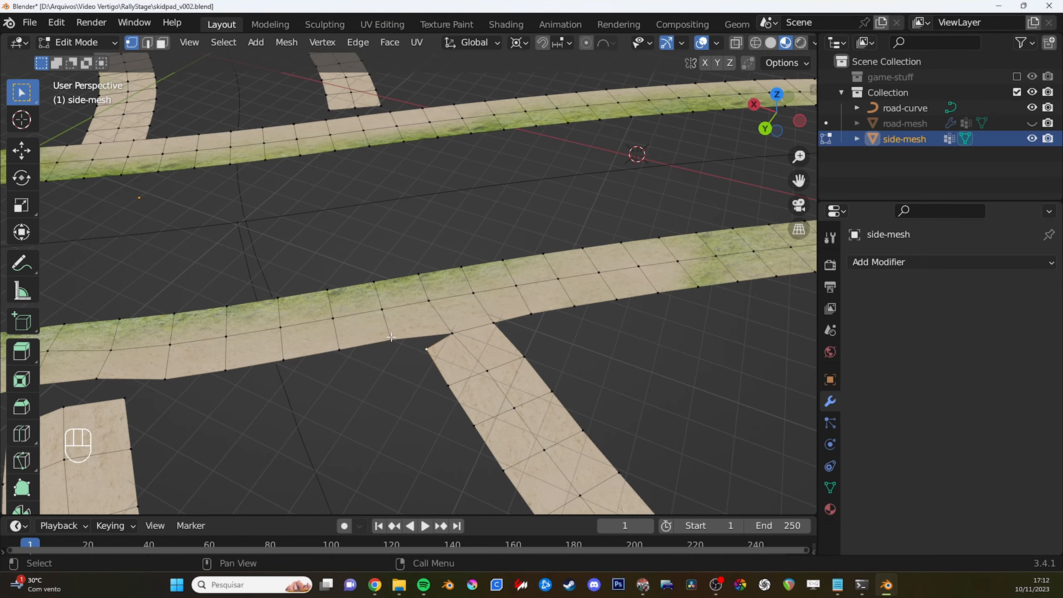
middle_click_drag(424, 365, 495, 330, "shift")
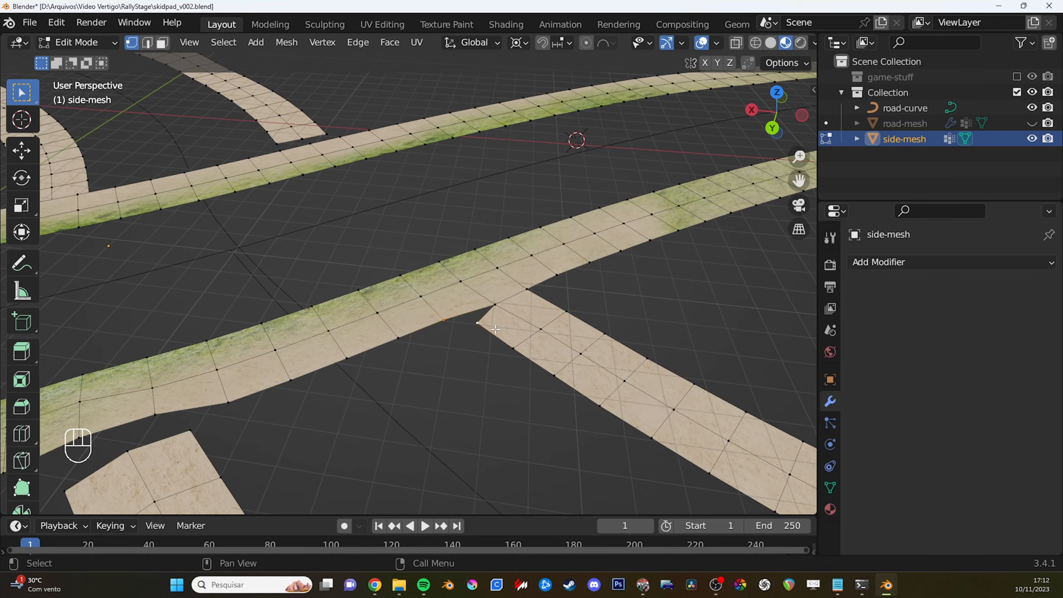
key("m")
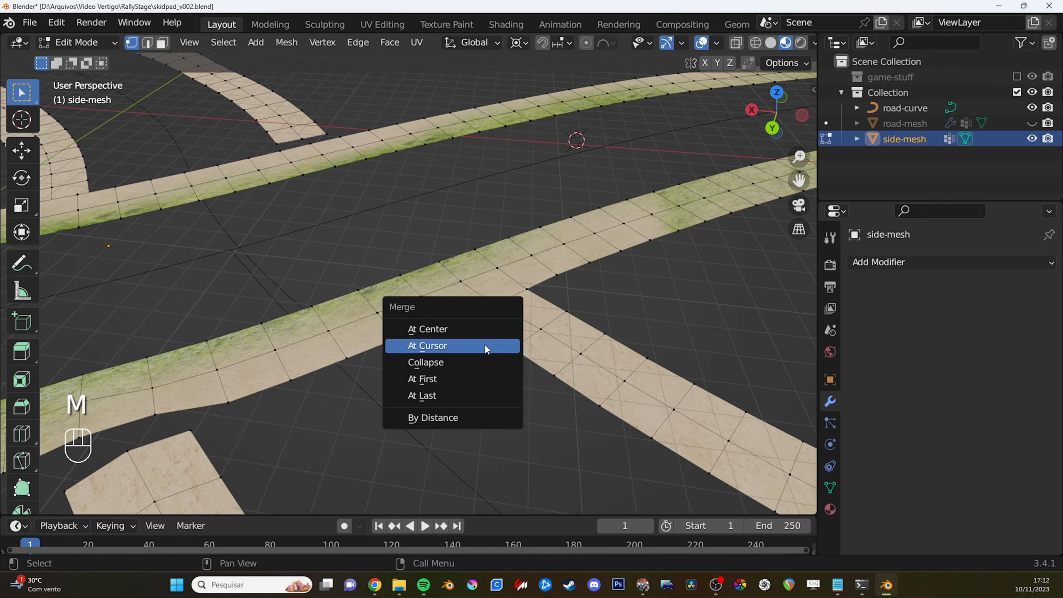
left_click(446, 396)
middle_click_drag(486, 375, 375, 261)
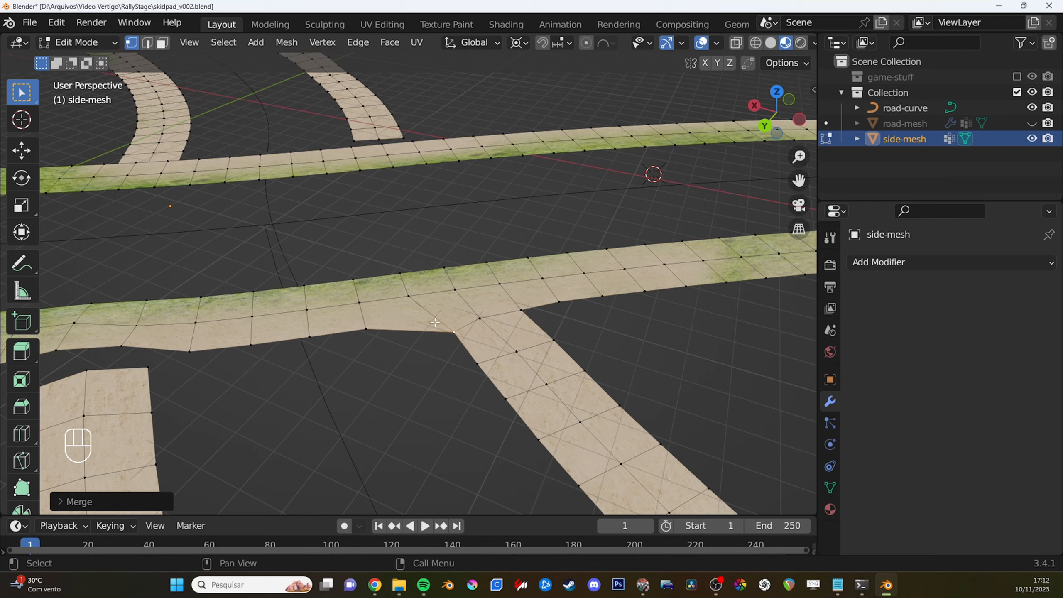
middle_click_drag(475, 331, 480, 352, "shift")
key("ctrl+z")
scroll(480, 352, "up", 6)
middle_click_drag(538, 371, 509, 328)
left_click_drag(501, 321, 523, 295)
key("ctrl+z")
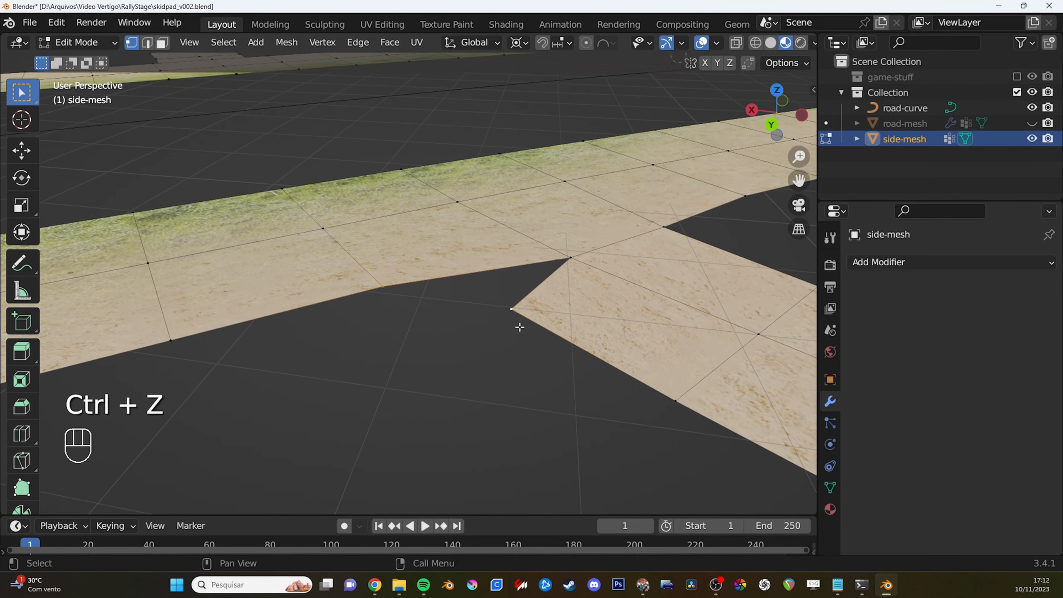
Merge the crossing-strip vertex and the inner side strip's free corner vertex with At Last, closing the gap.
scroll(384, 299, "down", 3)
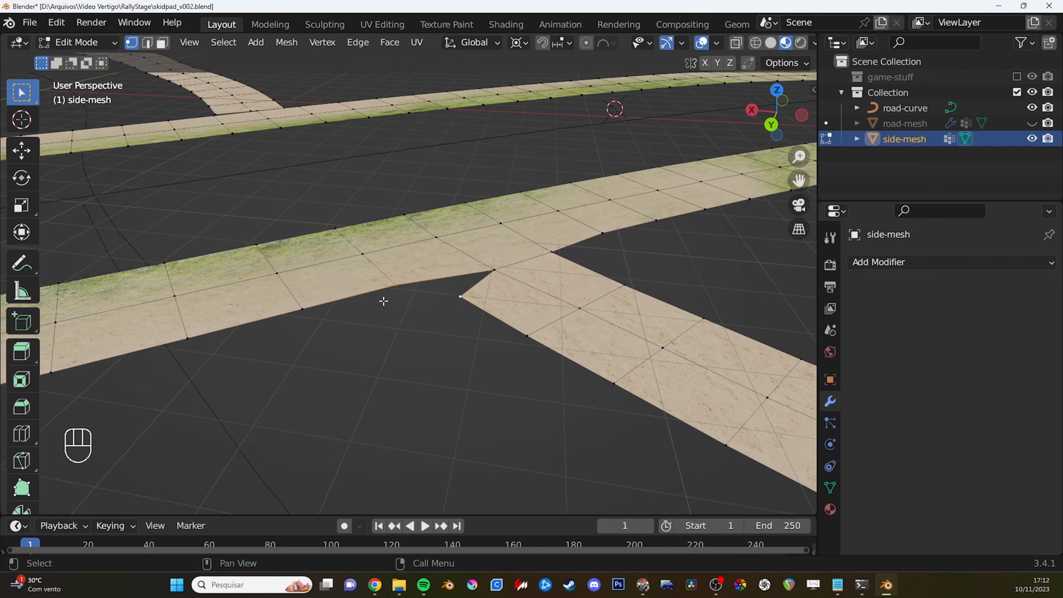
middle_click_drag(384, 301, 394, 312)
scroll(395, 321, "down", 2)
left_click(378, 271, "shift")
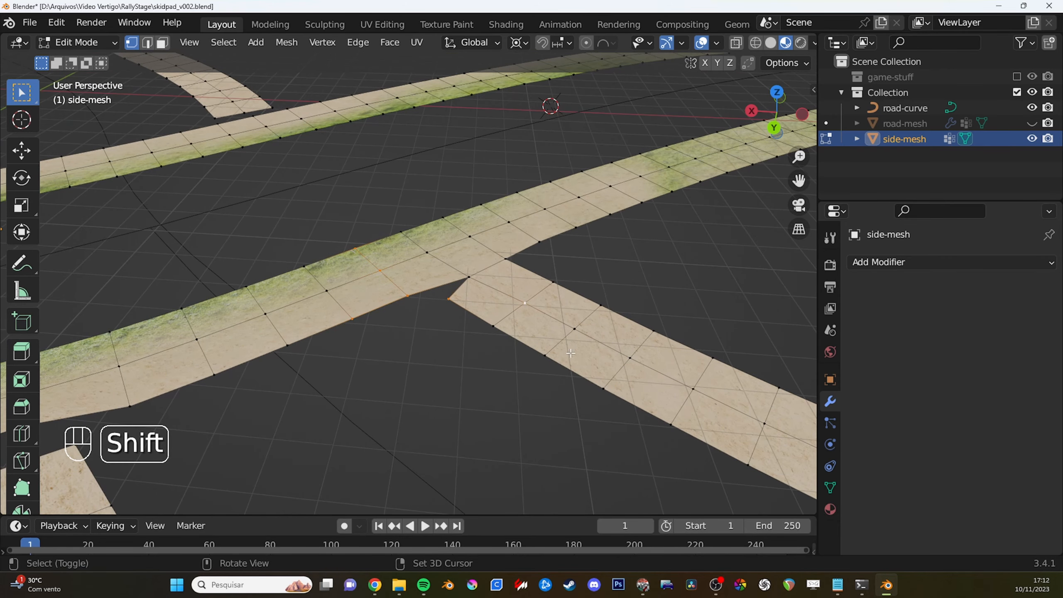
scroll(557, 345, "up", 2)
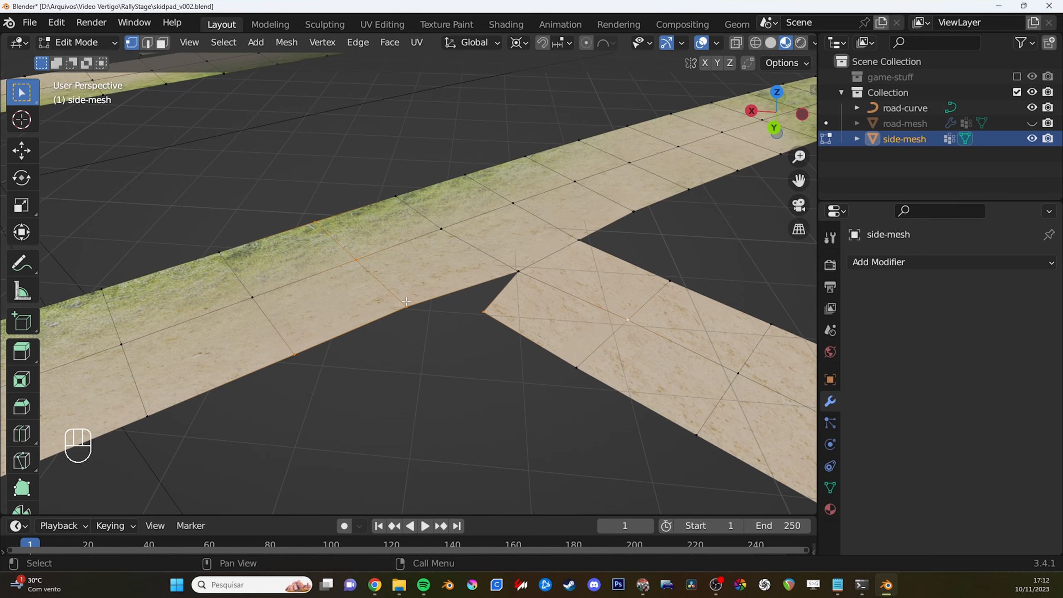
scroll(489, 322, "down", 2)
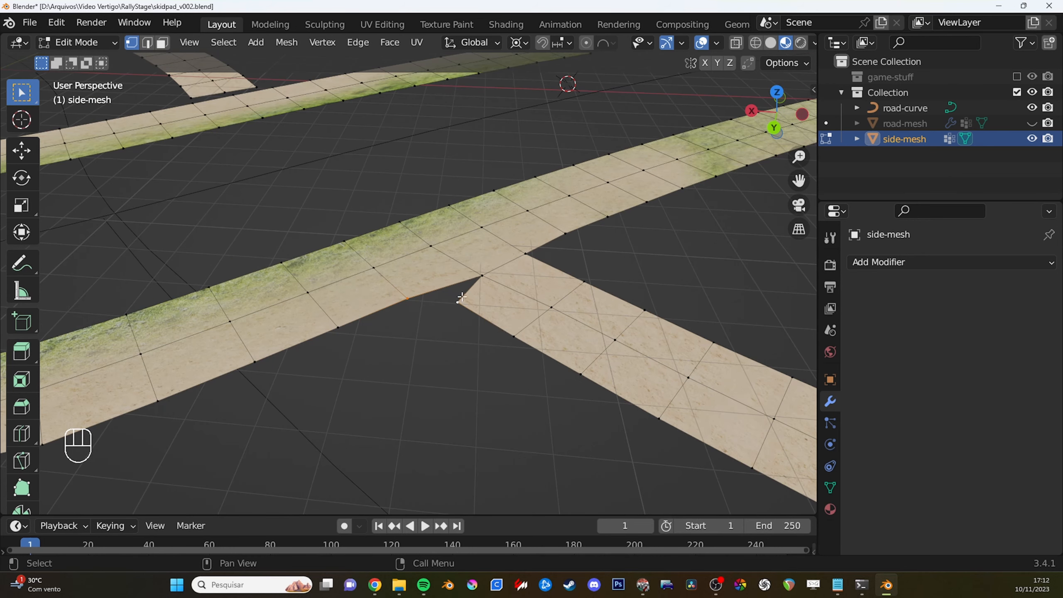
key("m")
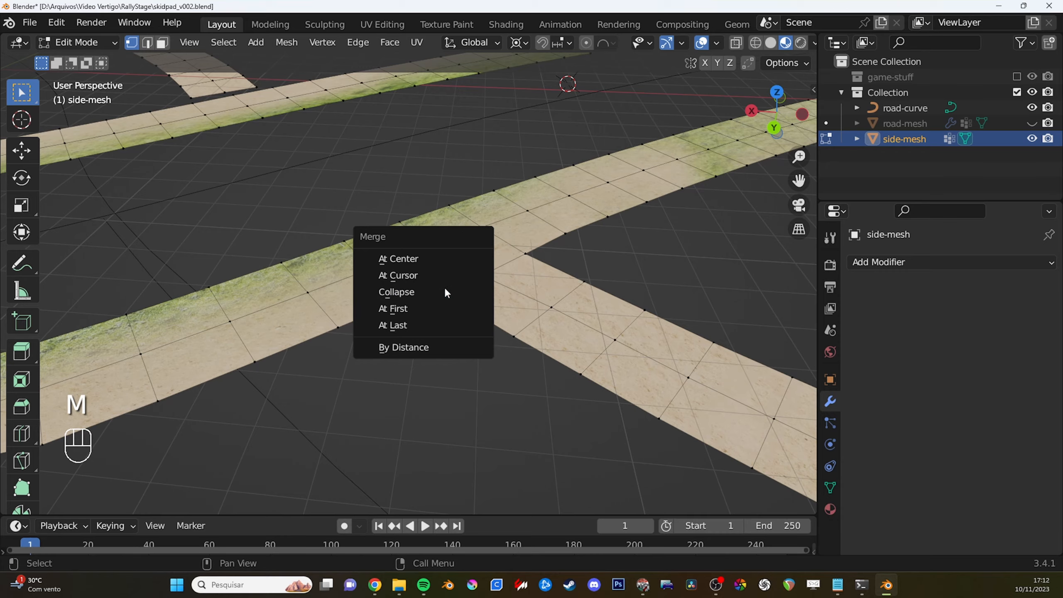
left_click(436, 325)
Repeat the merge on the outer strip's nearest end corner and the facing crossing-strip vertex.
middle_click(360, 359, "alt")
middle_click(362, 360, "alt")
middle_click_drag(361, 360, 327, 376)
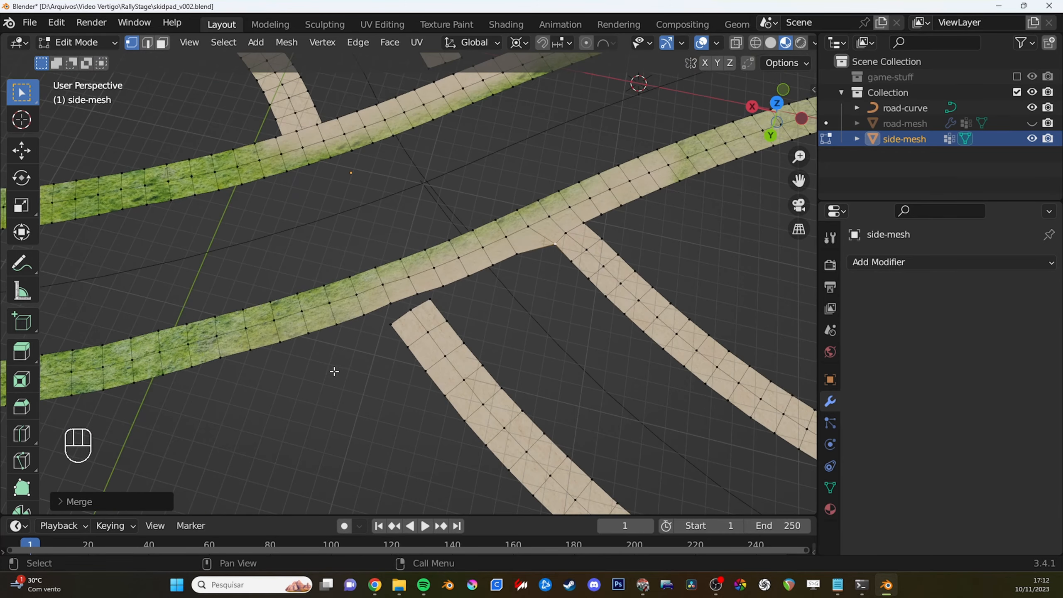
scroll(327, 375, "up", 3)
left_click(433, 305)
middle_click_drag(461, 345, 439, 322)
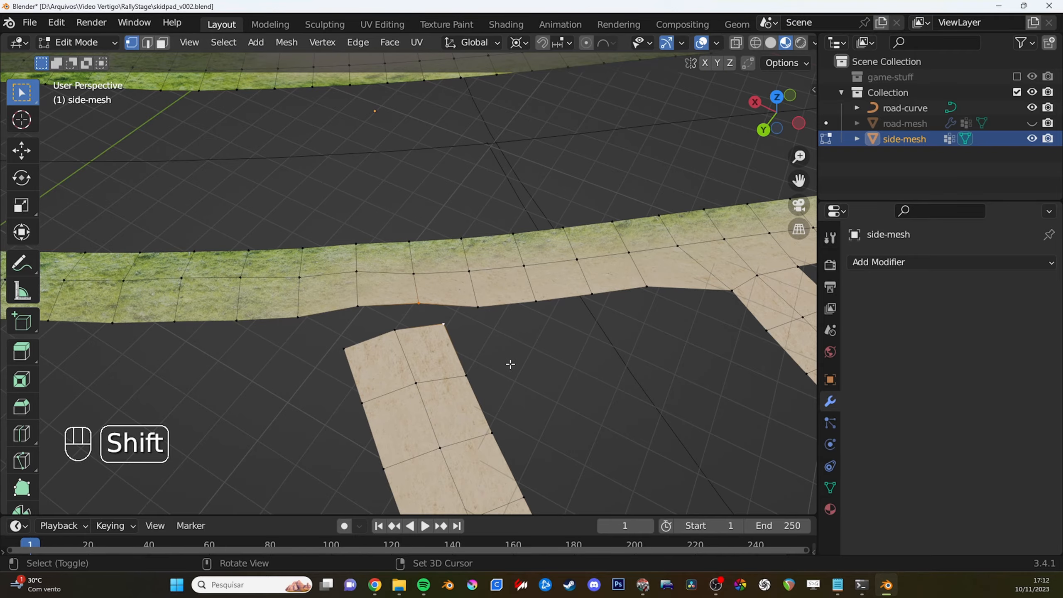
key("shift+r")
middle_click_drag(511, 364, 566, 294, "shift")
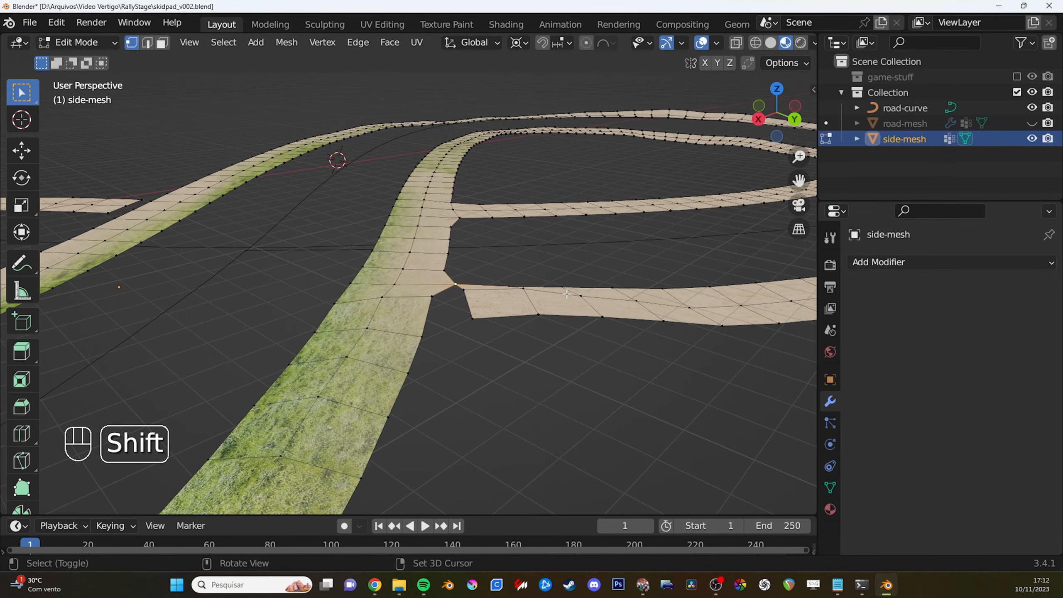
Merge the remaining open strip-end vertices with their neighbouring crossing-strip vertices by repeating the last merge.
middle_click_drag(506, 283, 467, 301)
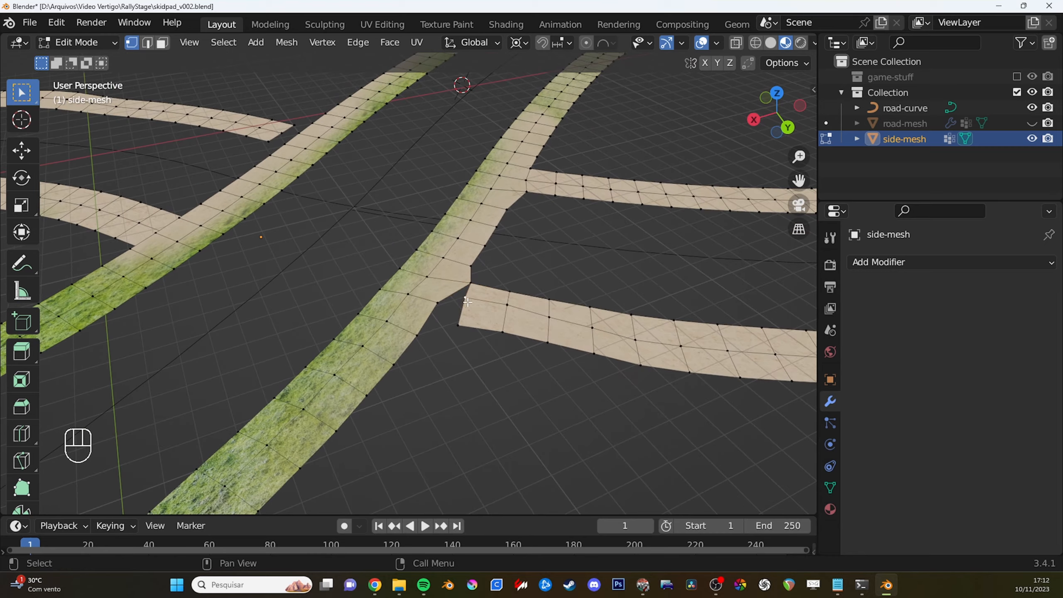
key("shift")
key("shift+r")
key("shift+r")
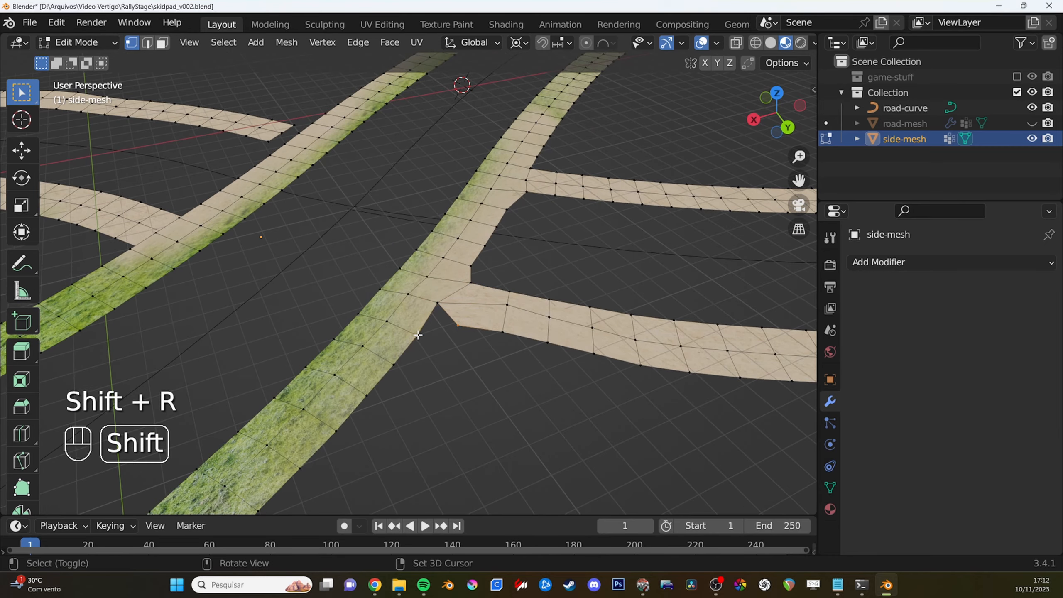
middle_click_drag(450, 361, 468, 266)
middle_click_drag(391, 278, 443, 305, "shift")
left_click(376, 282)
key("shift+r")
key("shift+r")
key("shift+r")
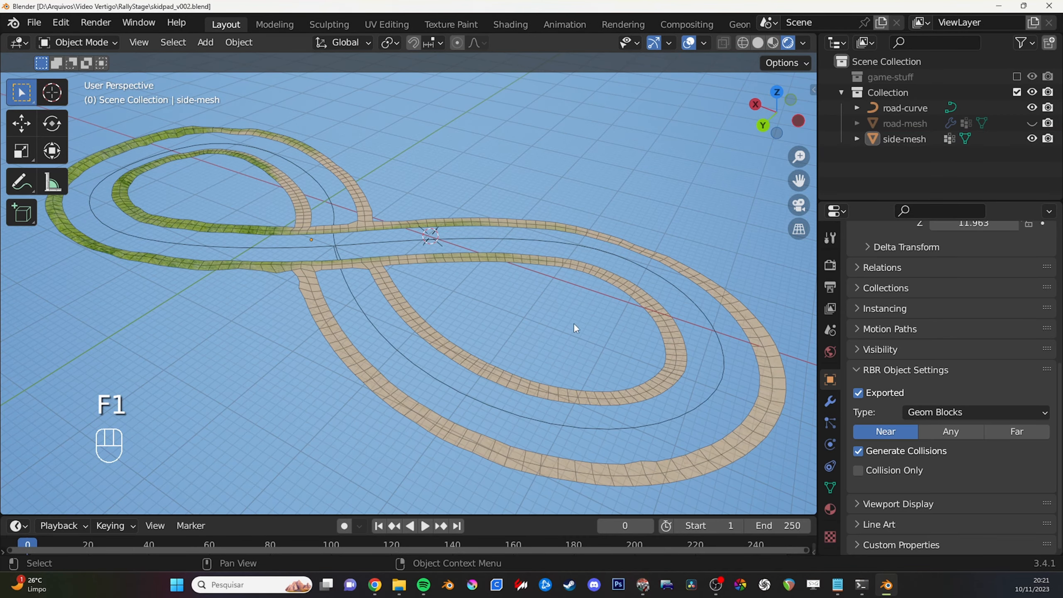
Select side-mesh and enter Edit Mode on it, with the crossing in view.
middle_click_drag(574, 324, 632, 284, "ctrl")
left_click(695, 262)
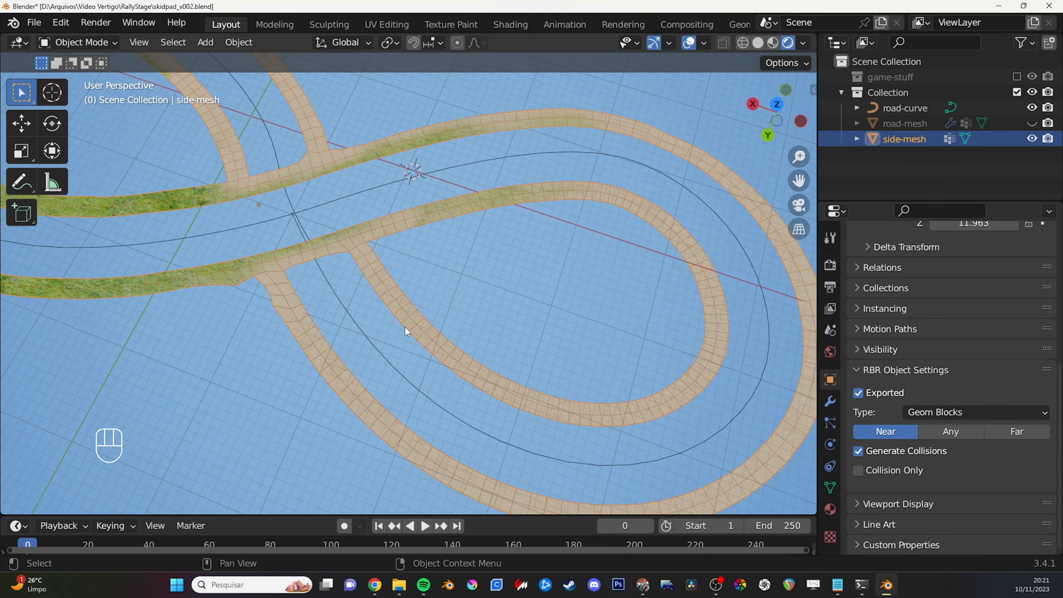
middle_click_drag(404, 326, 443, 295, "ctrl")
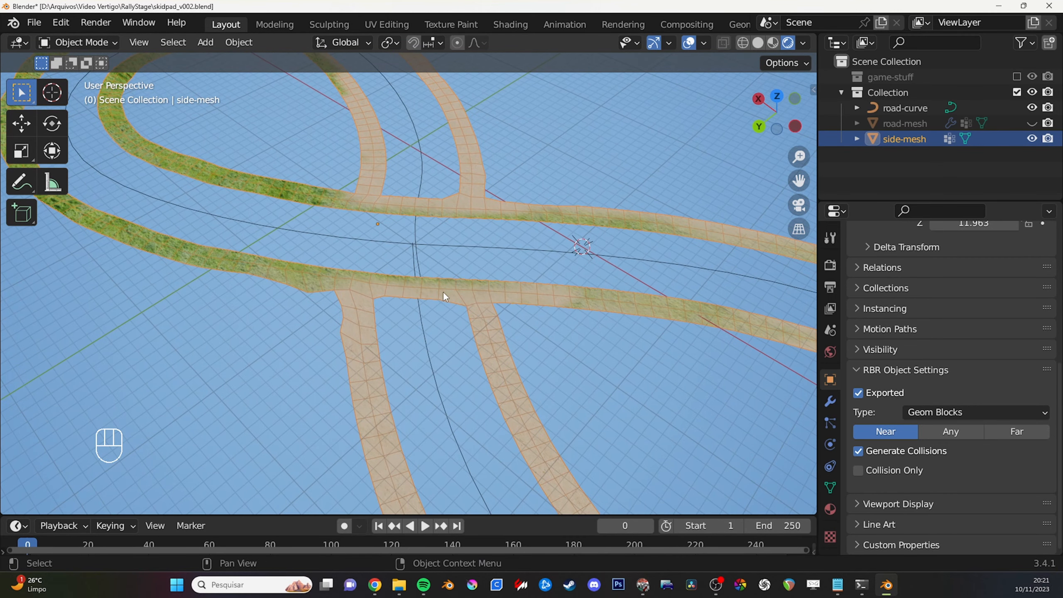
key("Tab")
Mark the strip section crossing the dirt road with a temporary annotation, and compare it with road-mesh shown and hidden.
key("d")
left_click_drag(375, 204, 451, 209)
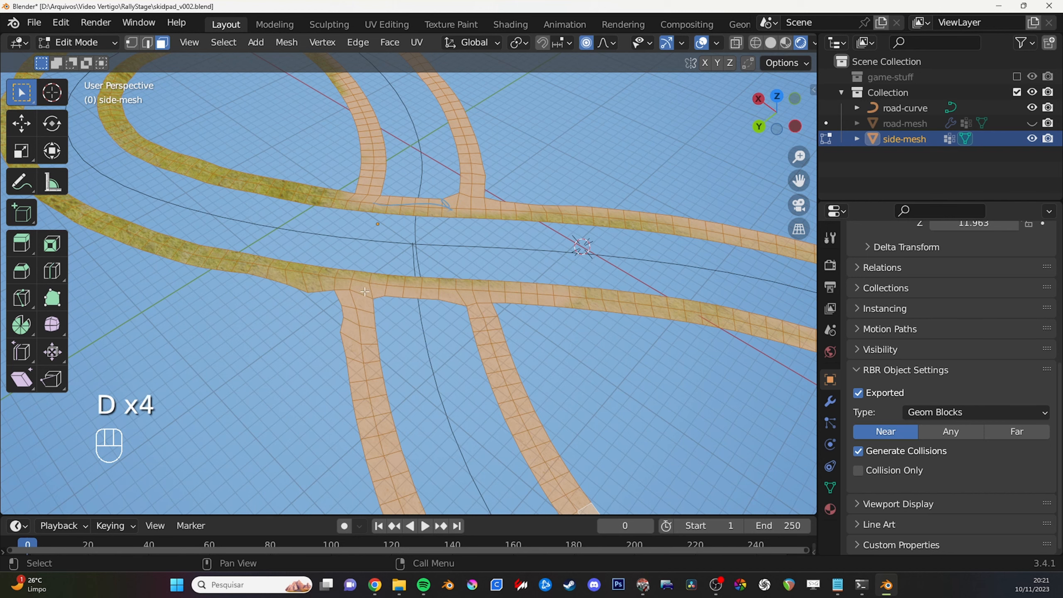
right_click_drag(451, 213, 462, 219)
middle_click_drag(424, 258, 430, 270)
key("3")
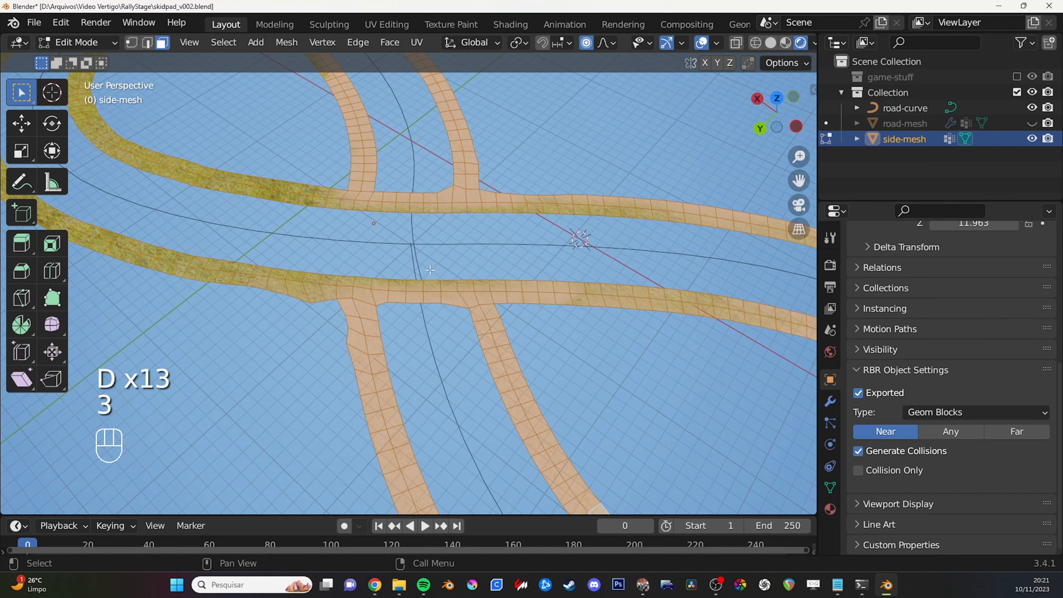
left_click(1032, 123)
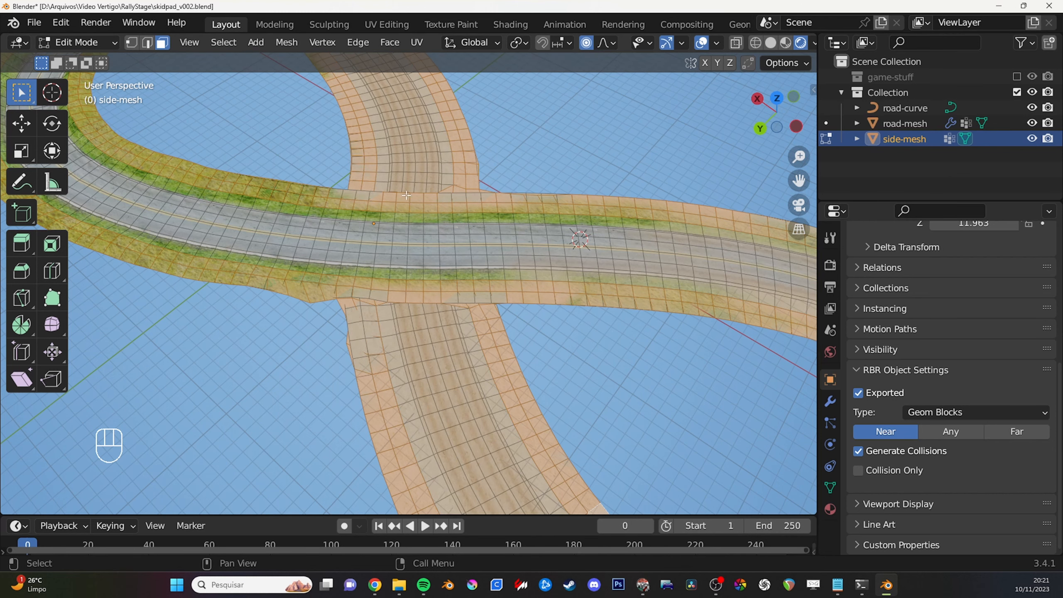
left_click(1032, 123)
Delete the faces of both side-strip sections blocking the dirt road, growing the selection from their middle vertices.
left_click(376, 203)
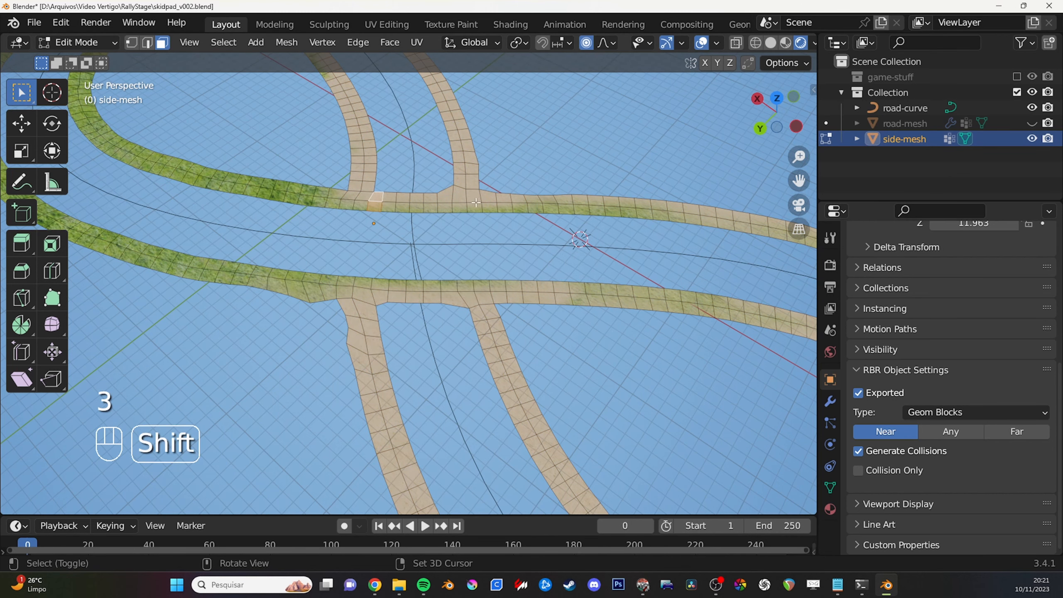
key("1")
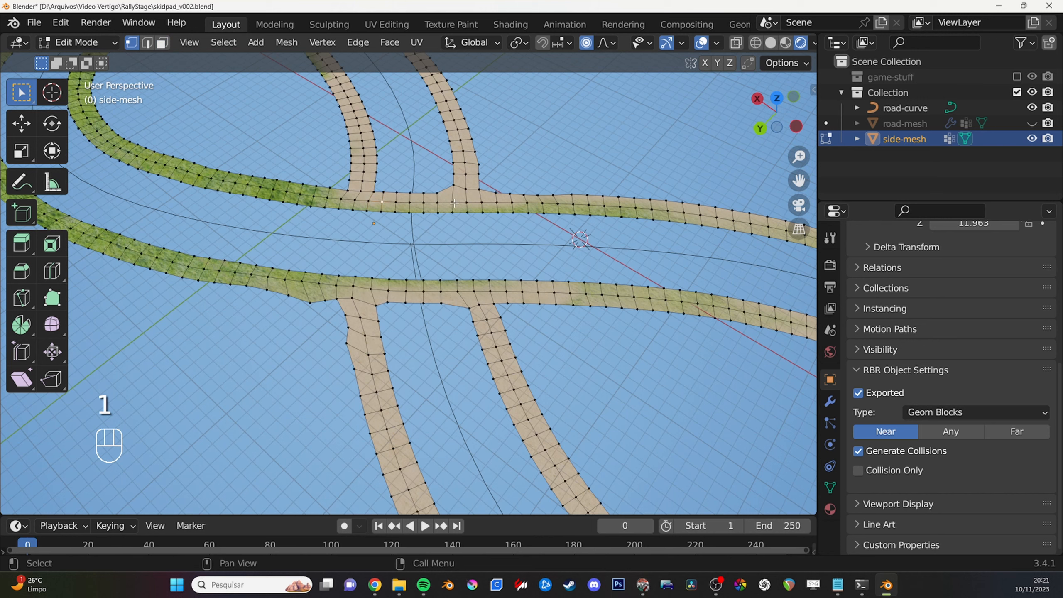
left_click(423, 202, "ctrl")
left_click(388, 293, "shift")
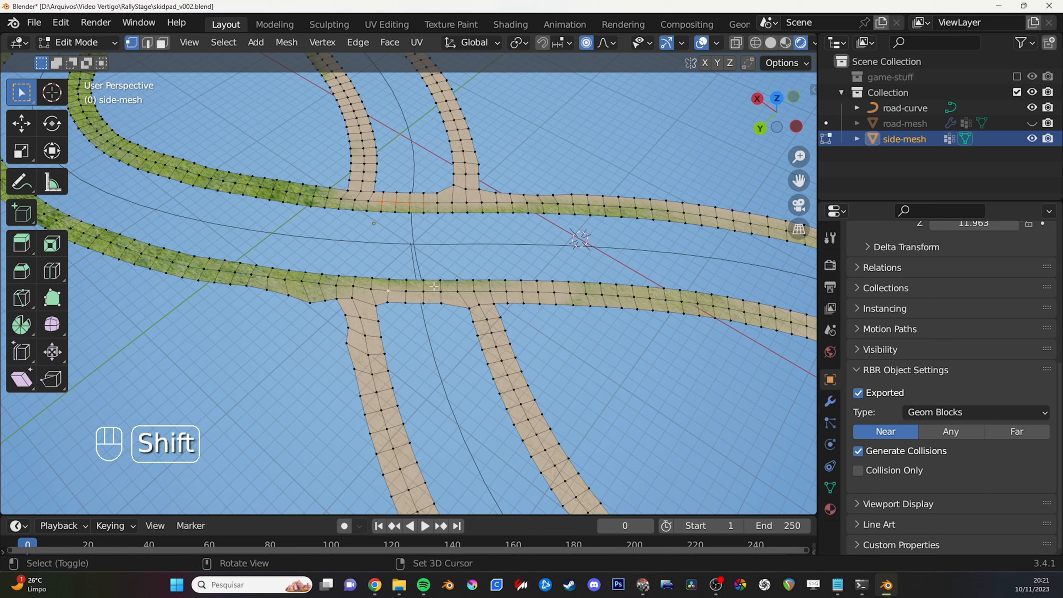
left_click(441, 291, "ctrl")
key("ctrl+KP_Add")
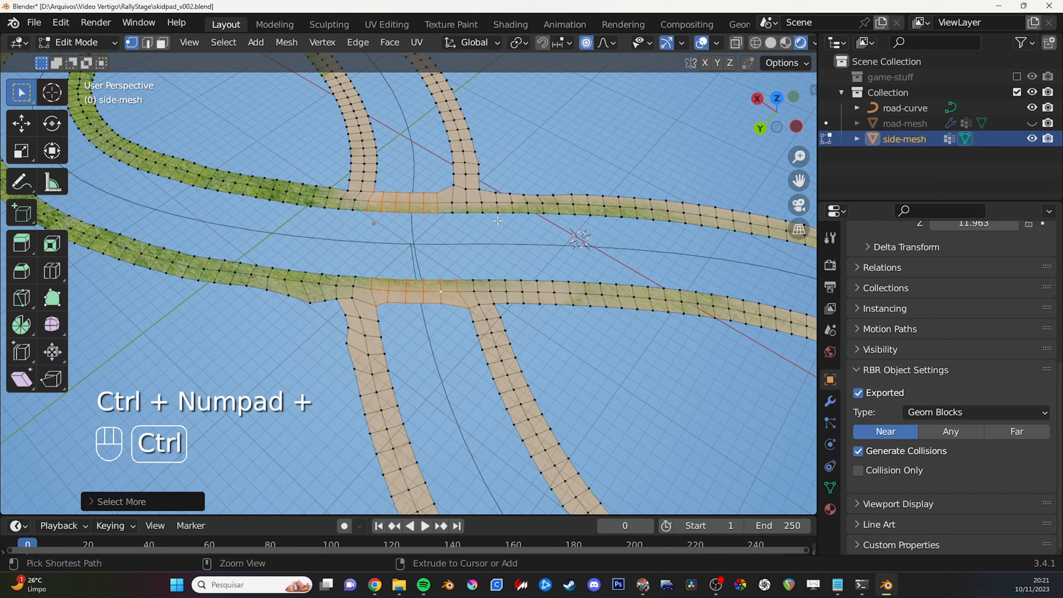
key("x")
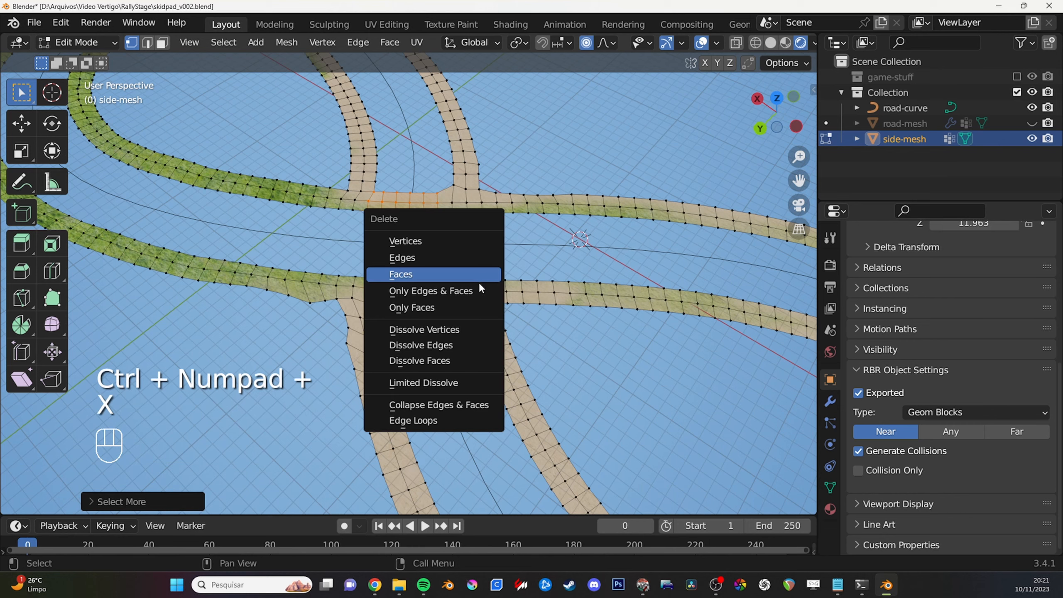
left_click(451, 277)
Extrude the inner boundary edge loop of the grassy track loop inward in two rings, scaling each toward the centre in top view.
middle_click_drag(478, 231, 602, 303)
middle_click_drag(632, 307, 546, 364, "shift")
key("2")
scroll(635, 314, "up", 2)
left_click(632, 371, "alt")
middle_click_drag(619, 268, 663, 283, "ctrl")
middle_click_drag(666, 284, 588, 310, "shift")
key("KP_7")
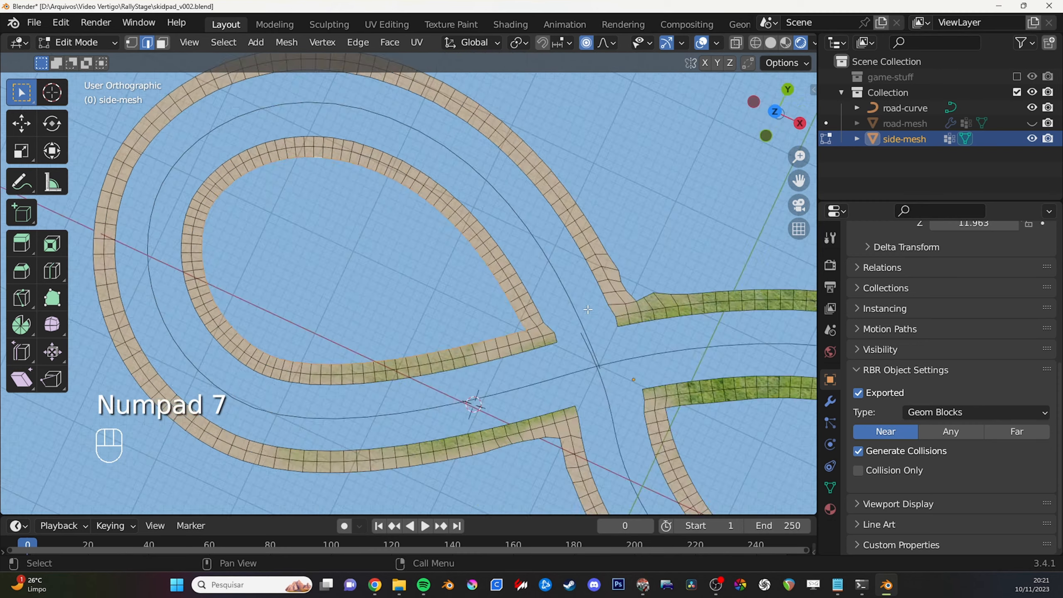
scroll(588, 309, "down", 4)
middle_click_drag(616, 302, 547, 269, "ctrl")
middle_click_drag(547, 269, 546, 251, "ctrl")
left_click(548, 395, "alt")
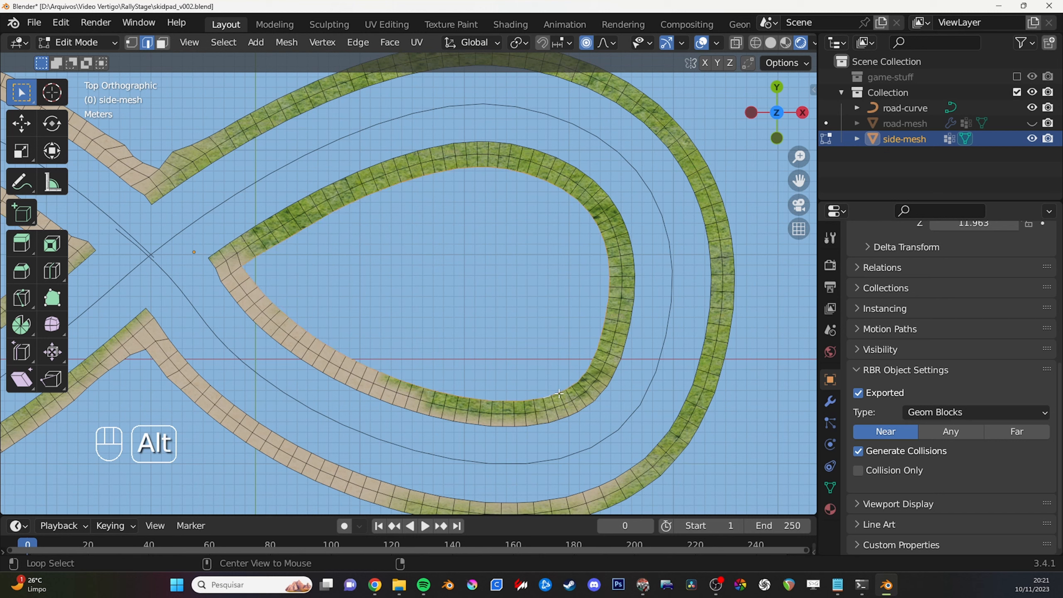
key("e")
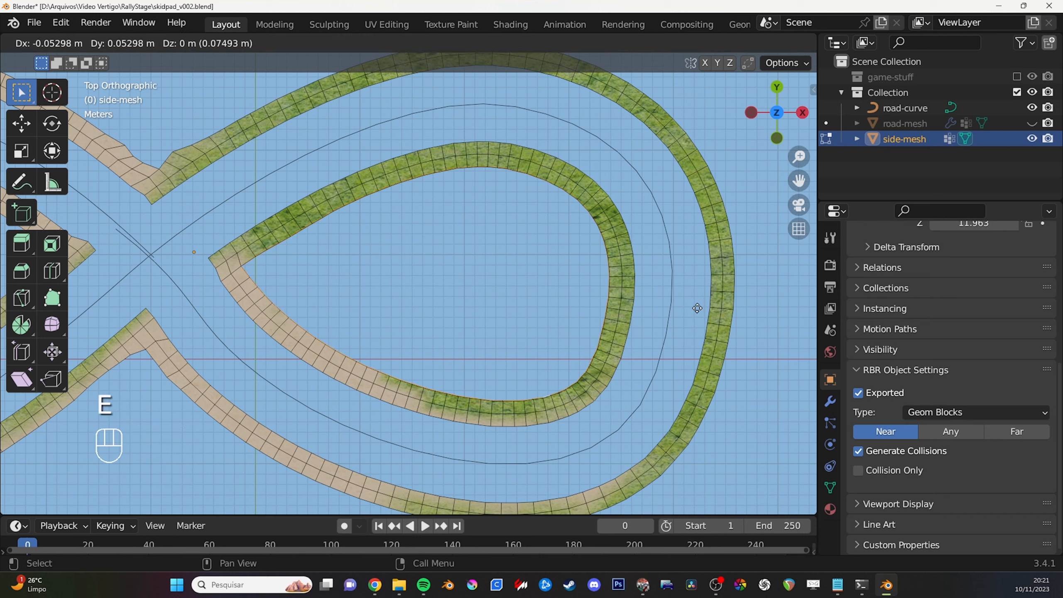
key("s")
left_click(671, 306)
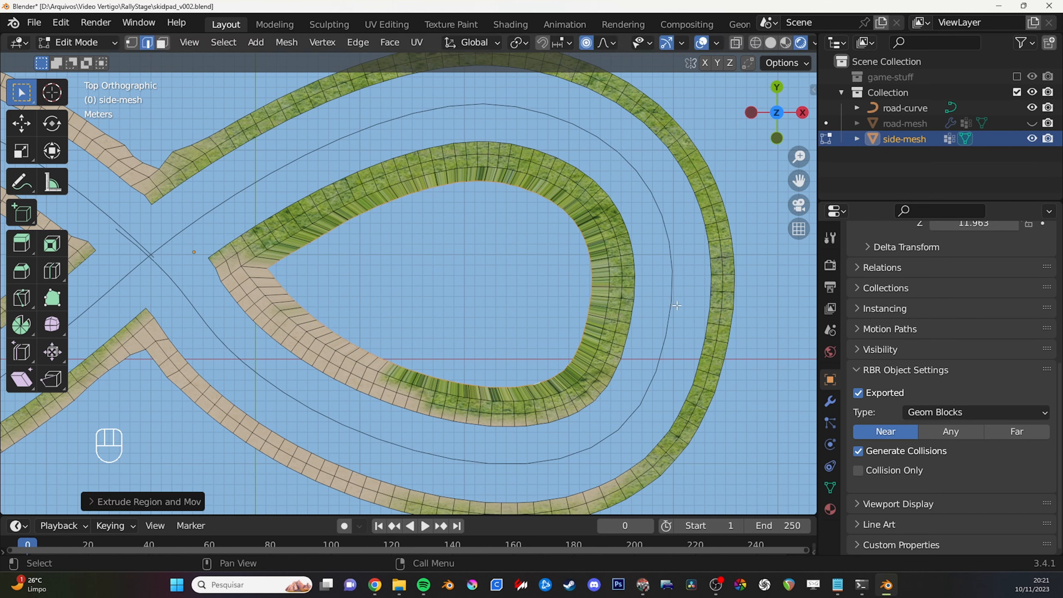
key("e")
key("s")
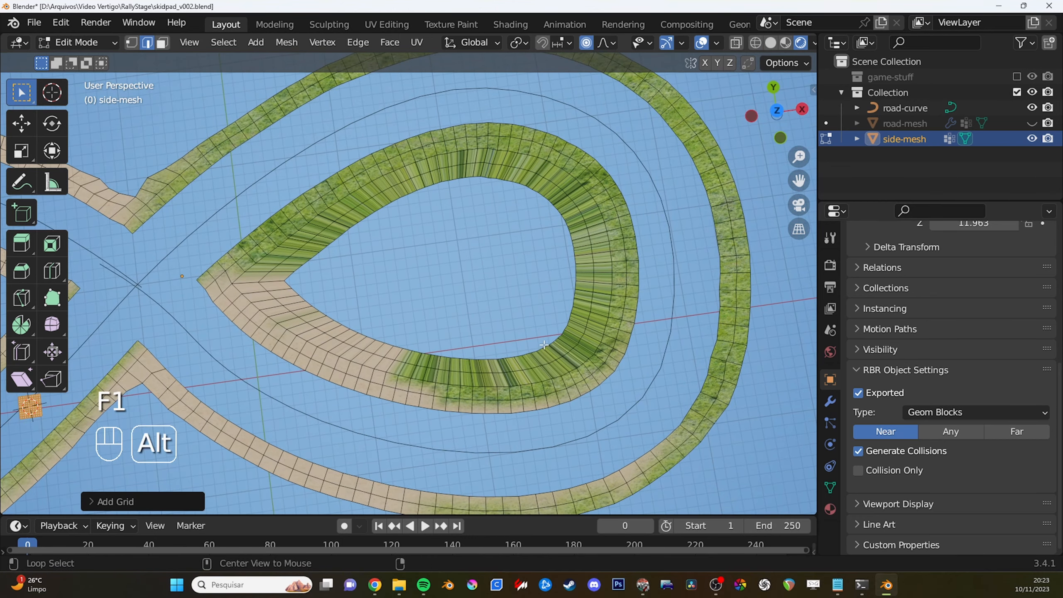
Select the inner boundary edge loop of the grassy track loop and try to fill it with Grid Fill.
left_click(548, 348, "alt")
middle_click_drag(549, 349, 630, 321)
key("F3")
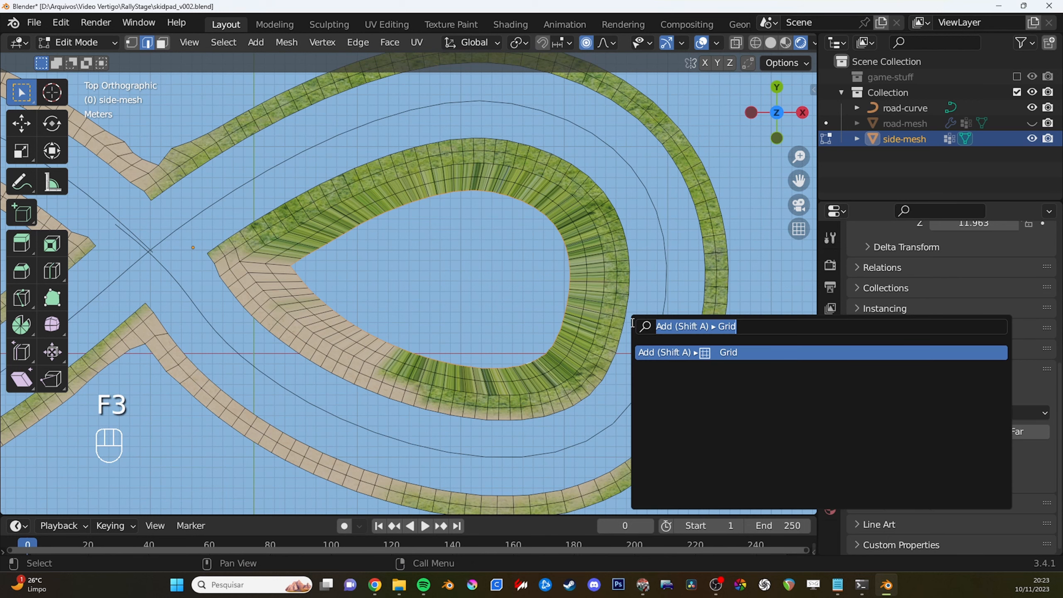
type("grid")
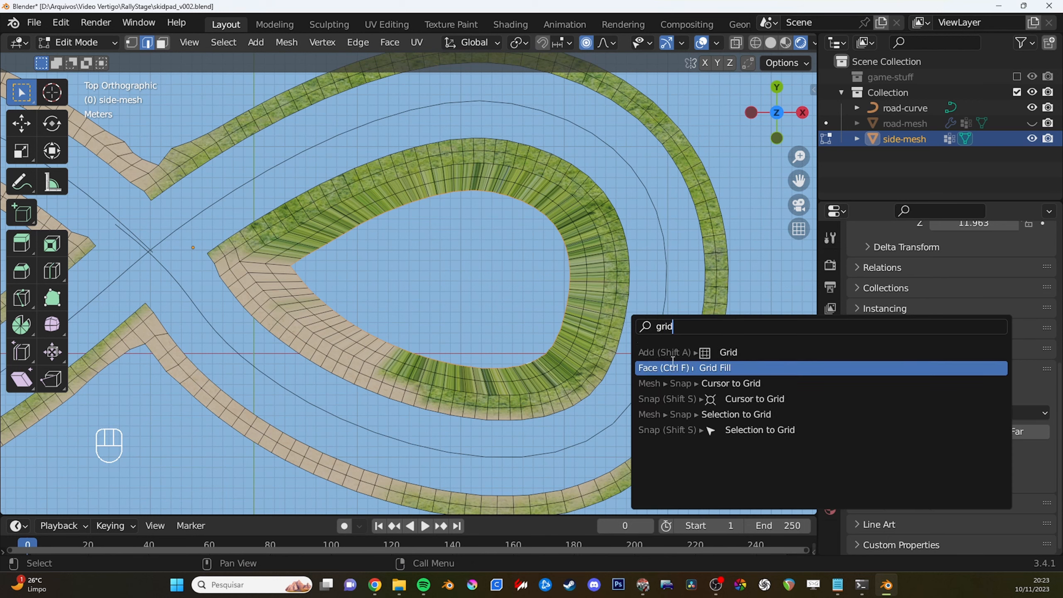
left_click(729, 368)
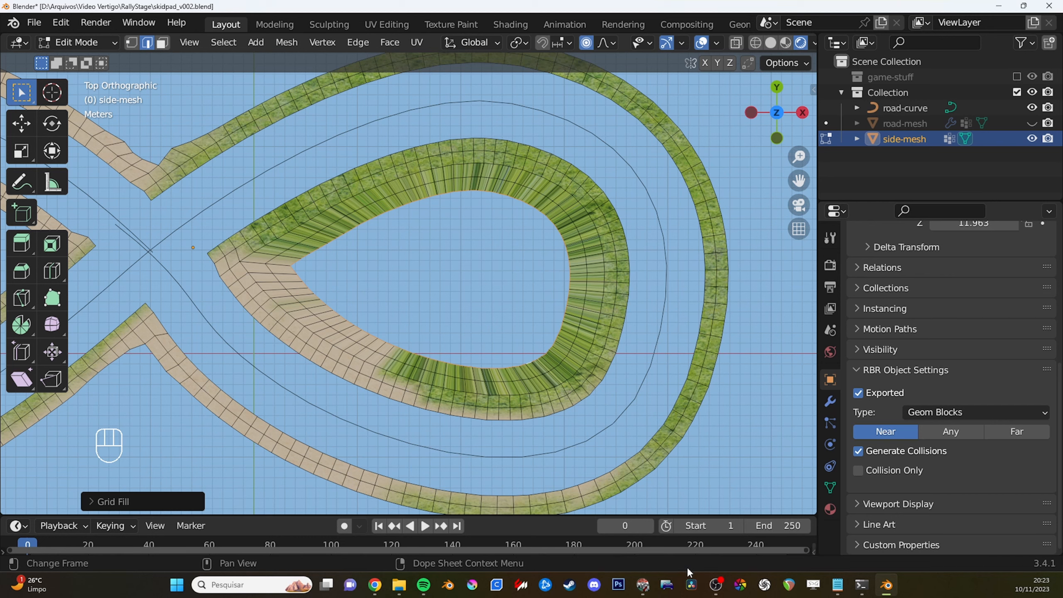
middle_click_drag(582, 405, 590, 433, "shift")
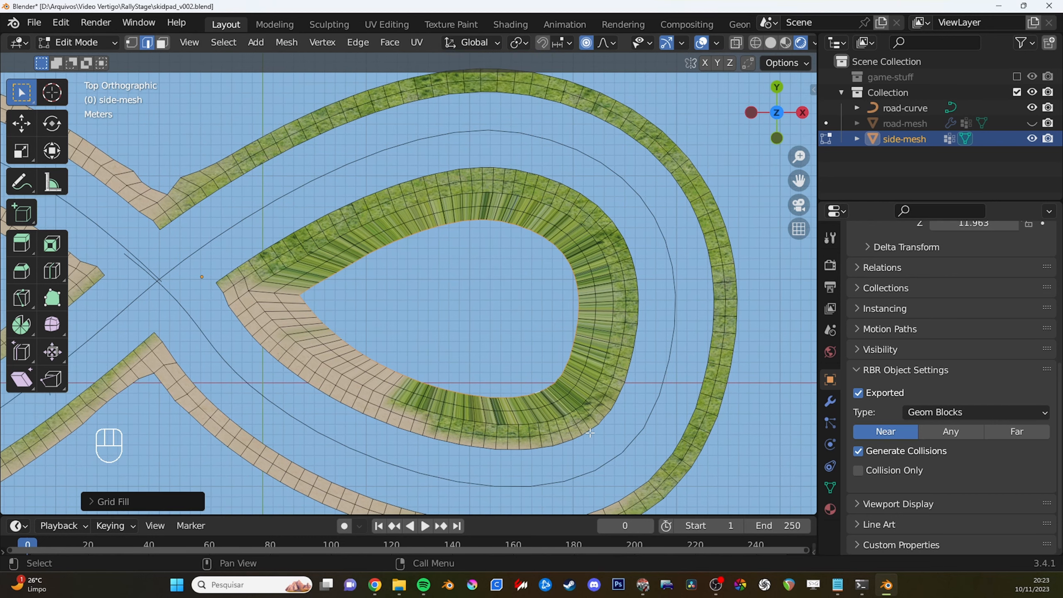
Deselect the edges at both ends of the grassy loop's inner boundary in wireframe and fill the hole with Grid Fill.
key("z")
left_click_drag(262, 238, 394, 409, "ctrl")
left_click_drag(550, 219, 691, 418, "ctrl")
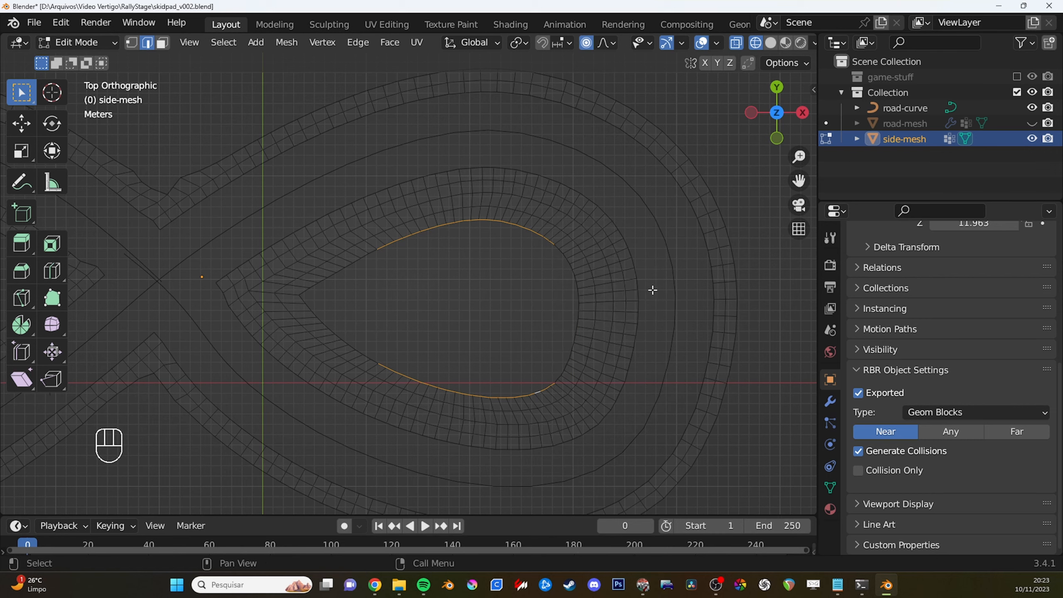
middle_click_drag(652, 290, 611, 411)
key("shift+z")
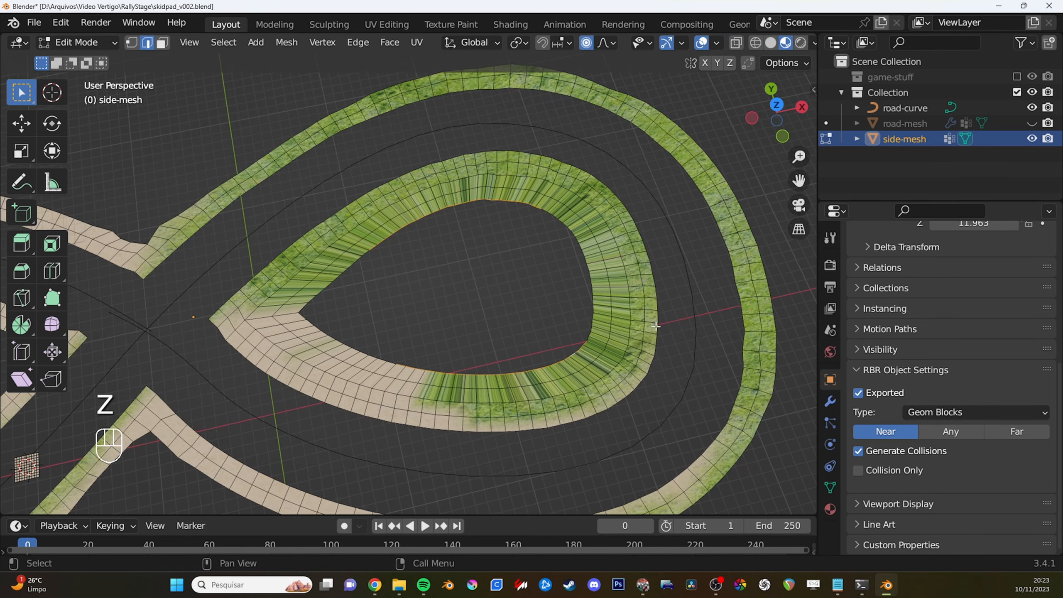
key("F3")
left_click(766, 353)
key("shift+z")
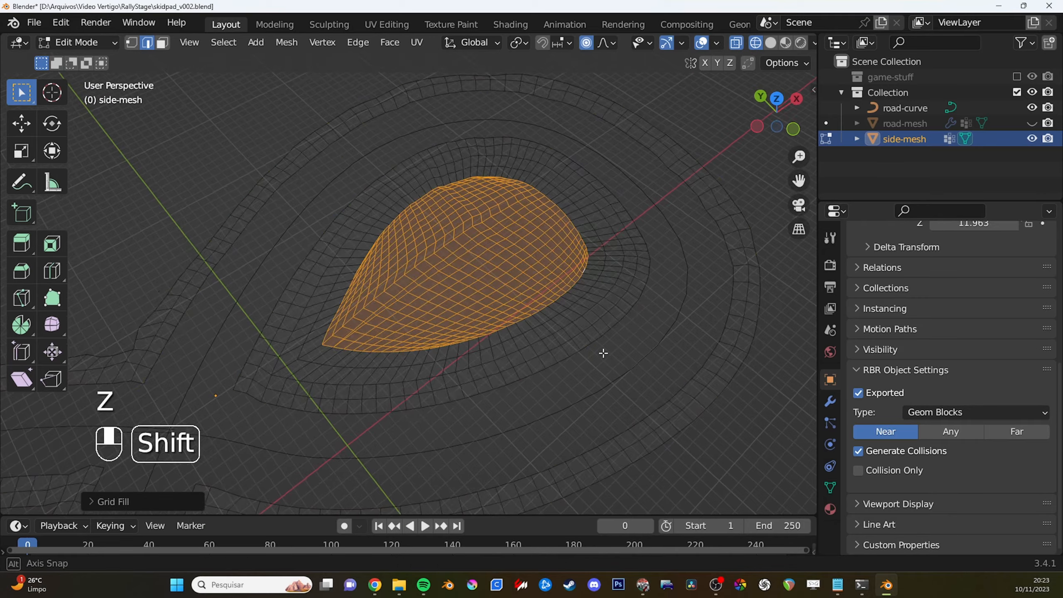
mouse_move(601, 352)
middle_mouse_down()
mouse_move(636, 435)
mouse_move(636, 372)
mouse_move(576, 387)
mouse_move(496, 458)
mouse_move(502, 408)
mouse_move(596, 300)
middle_mouse_up()
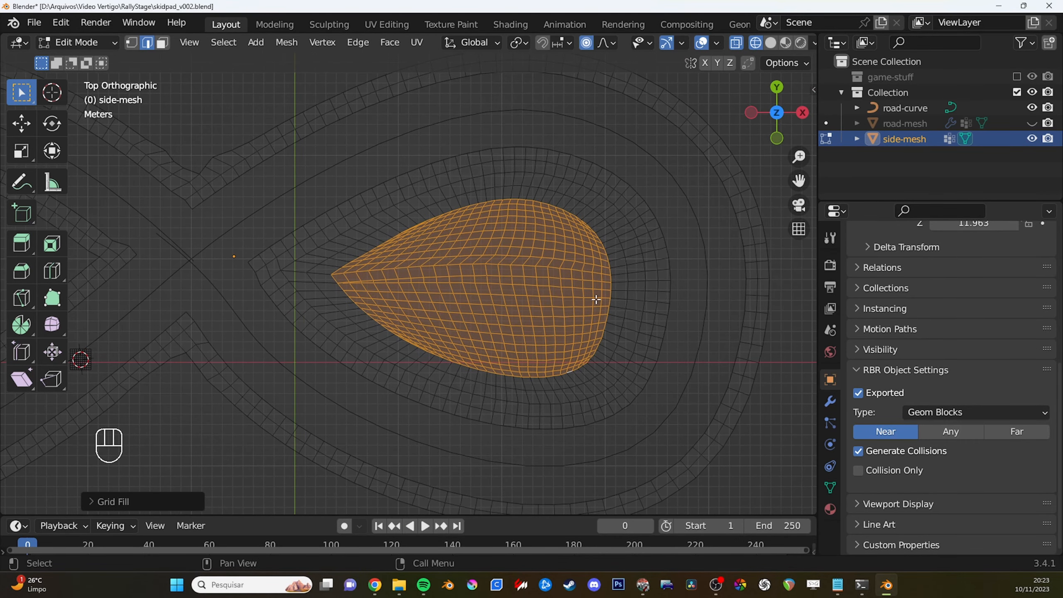
Switch side-mesh to Sculpt Mode and smooth the filled terrain inside the grassy loop with a 75 px brush.
left_click(68, 45)
left_click(84, 94)
key("d")
key("ctrl+z")
key("f")
left_click(438, 341)
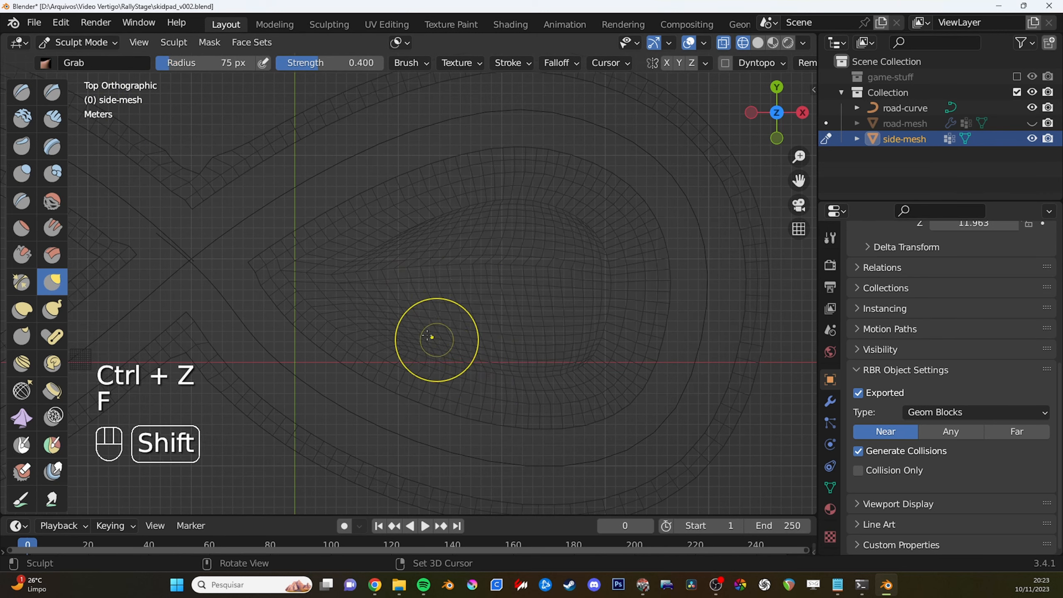
key("shift+z")
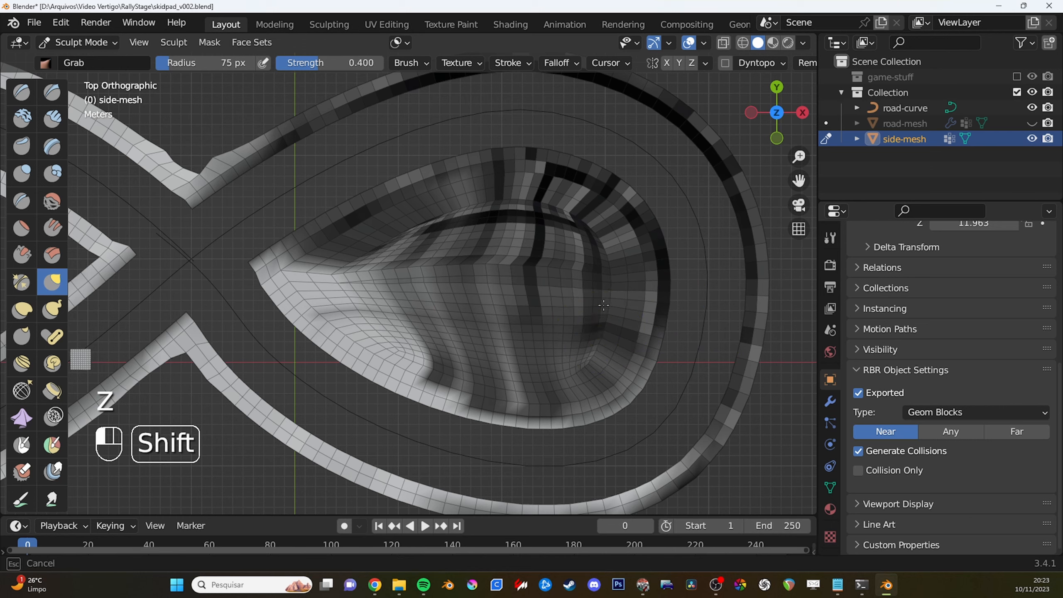
key("z")
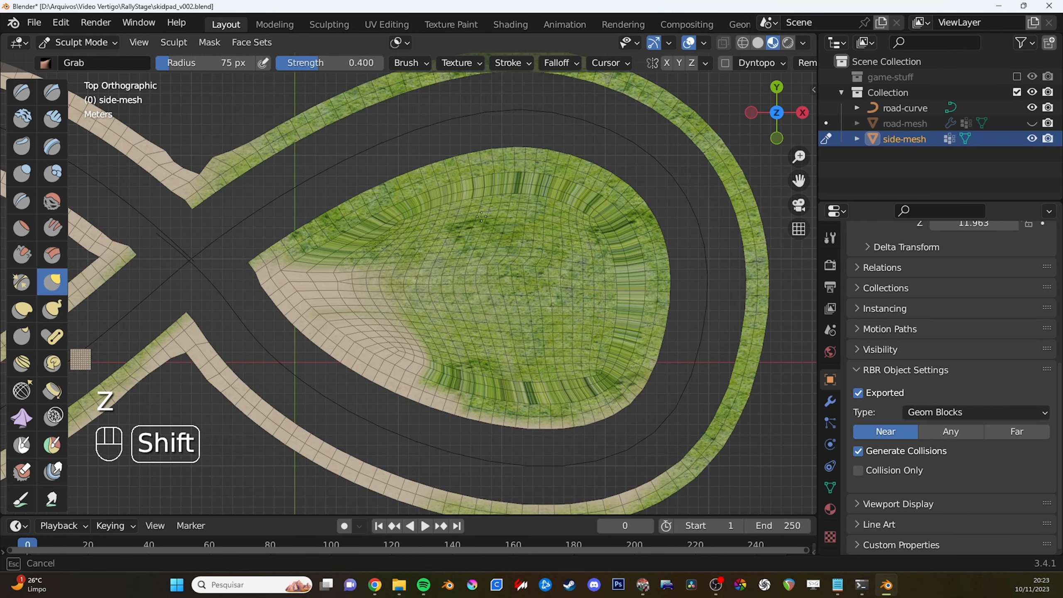
mouse_move(509, 305)
left_mouse_down("shift")
mouse_move(538, 272)
mouse_move(471, 272)
left_mouse_up("shift")
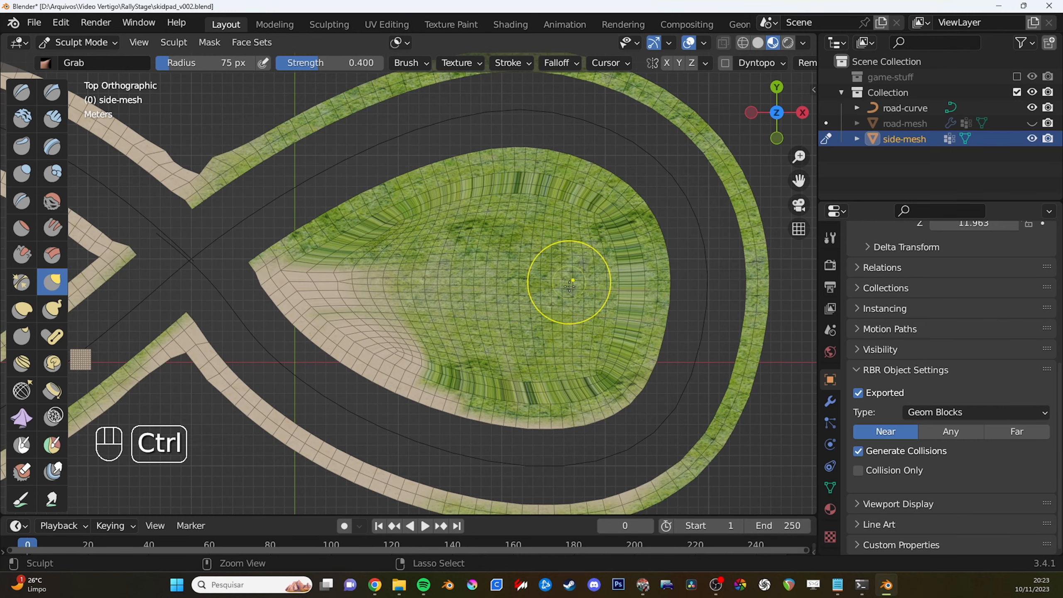
In Edit Mode, extrude the inner boundary edge loop of the dirt loop inward, scaling it to about 0.91 in top view.
mouse_move(569, 281)
middle_mouse_down("ctrl")
mouse_move(597, 329)
mouse_move(509, 227)
mouse_move(487, 157)
mouse_move(508, 354)
mouse_move(504, 313)
mouse_move(557, 358)
middle_mouse_up("ctrl")
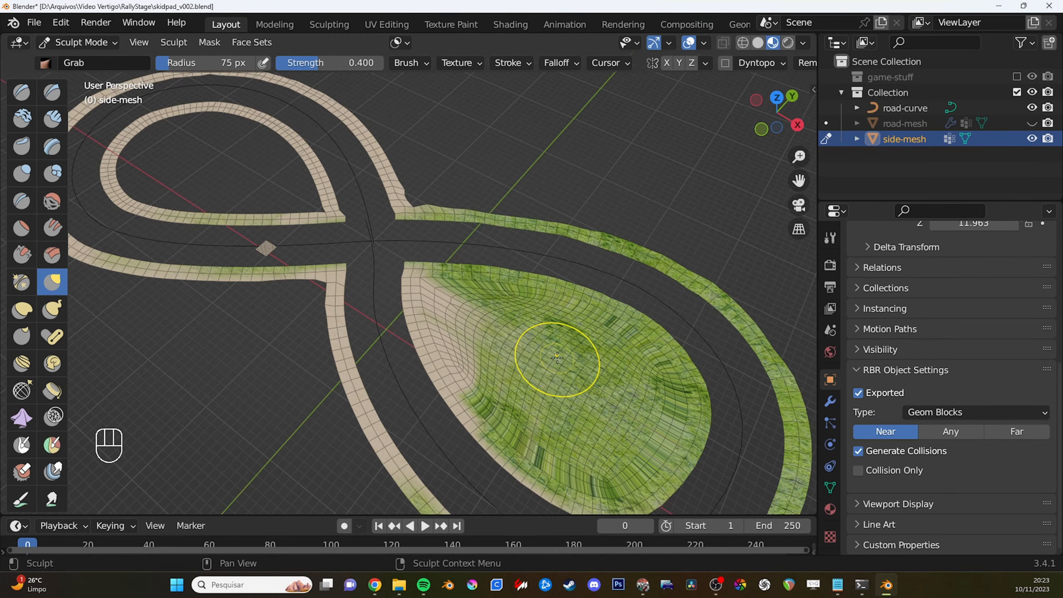
middle_click_drag(520, 372, 602, 384, "shift")
middle_click_drag(578, 319, 548, 276, "shift")
mouse_move(544, 263)
middle_mouse_down()
mouse_move(687, 276)
mouse_move(658, 295)
mouse_move(640, 261)
mouse_move(563, 287)
mouse_move(515, 319)
middle_mouse_up()
key("Tab")
left_click(577, 273, "alt")
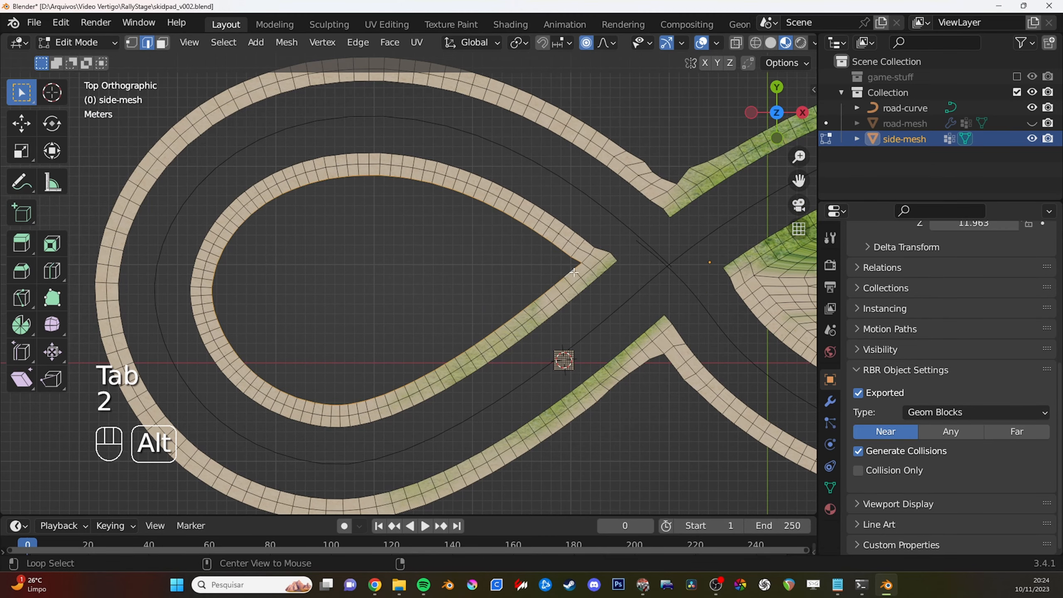
key("e")
key("s")
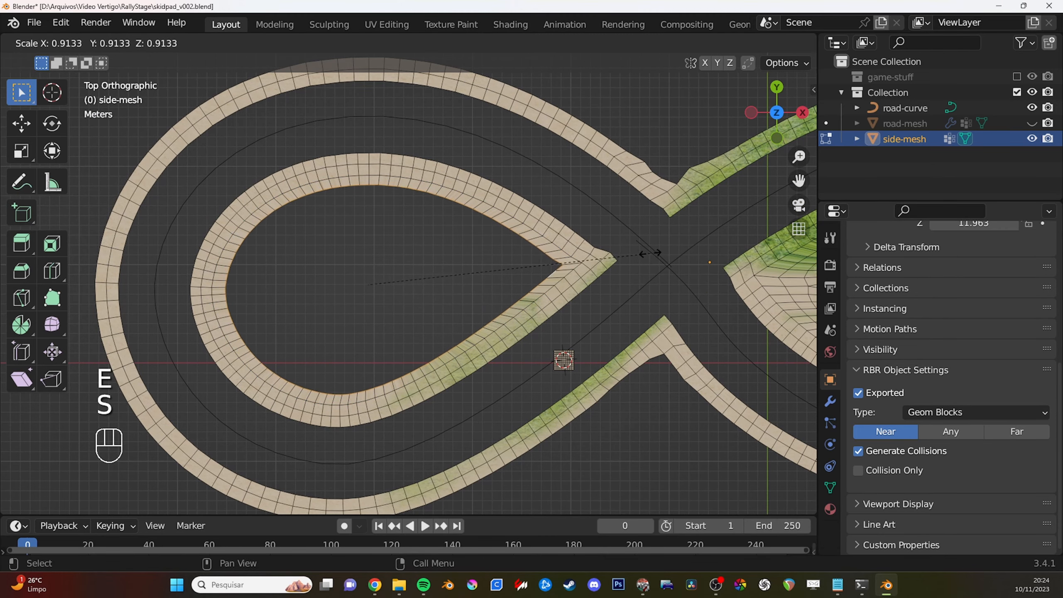
left_click(650, 253)
Deselect the edges at both ends of the dirt loop's inner boundary in wireframe and fill the hole with Grid Fill.
key("z")
left_click(399, 333)
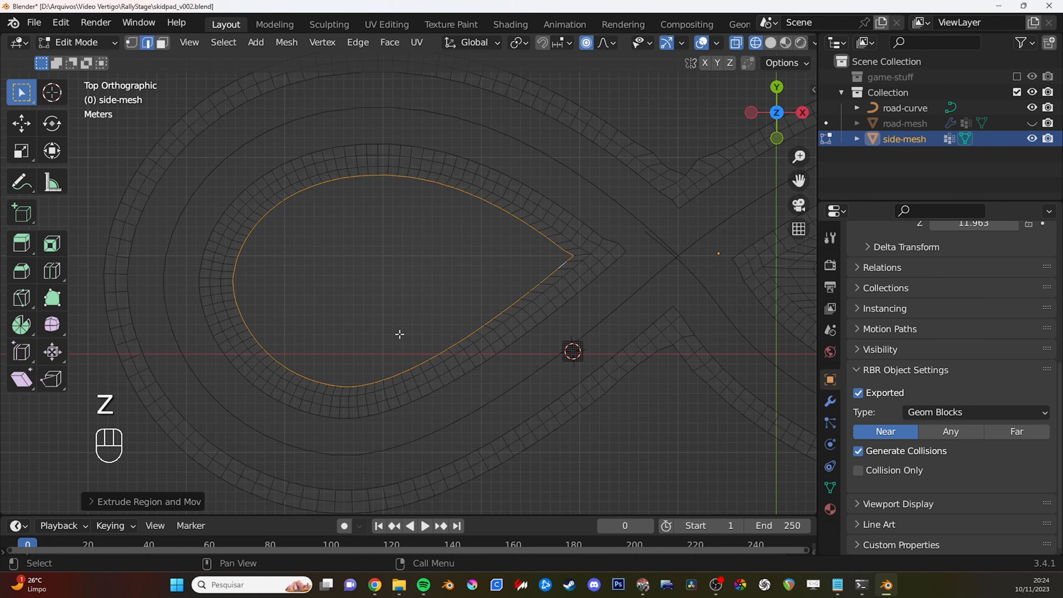
left_click_drag(196, 203, 282, 438, "ctrl")
left_click_drag(492, 194, 602, 393, "ctrl")
key("F3")
left_click(725, 345)
Smooth the filled terrain inside the dirt loop in Sculpt Mode, then view both filled loops rendered in Object Mode.
mouse_move(662, 321)
middle_mouse_down()
mouse_move(502, 247)
mouse_move(603, 271)
mouse_move(570, 315)
mouse_move(615, 262)
mouse_move(651, 406)
middle_mouse_up()
key("z")
key("ctrl+Tab")
left_click(524, 430)
key("f")
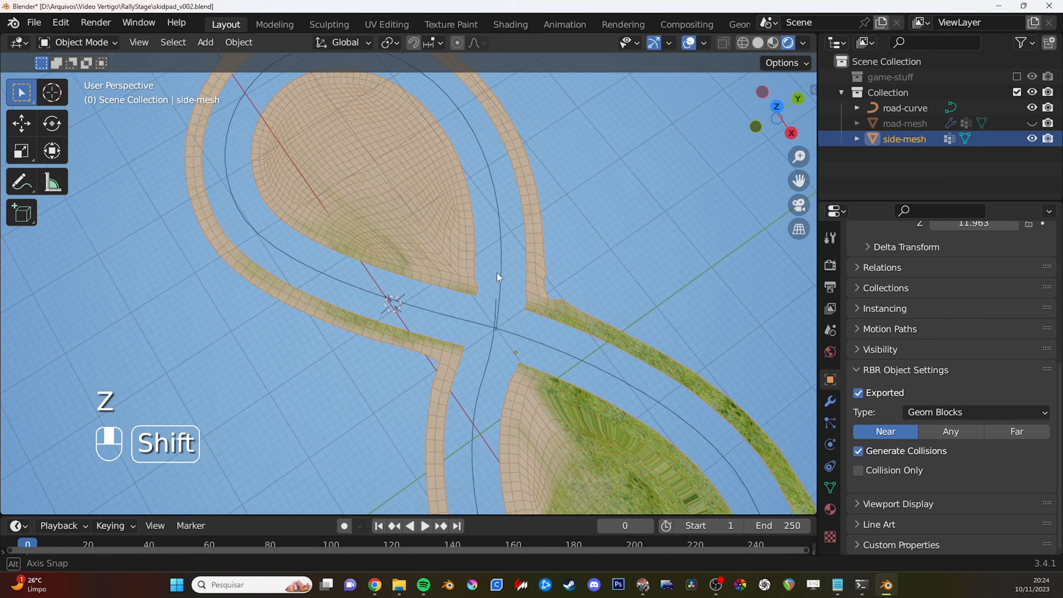
mouse_move(497, 272)
middle_mouse_down()
mouse_move(575, 288)
mouse_move(550, 359)
middle_mouse_up()
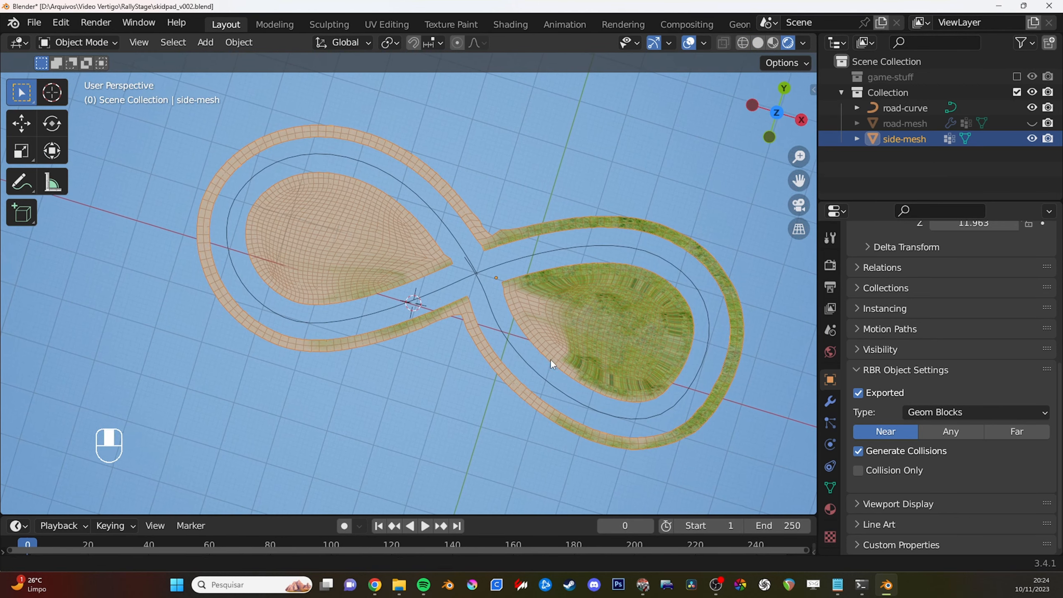
Return side-mesh to Edit Mode in top view, with edge selection active and everything deselected.
key("Tab")
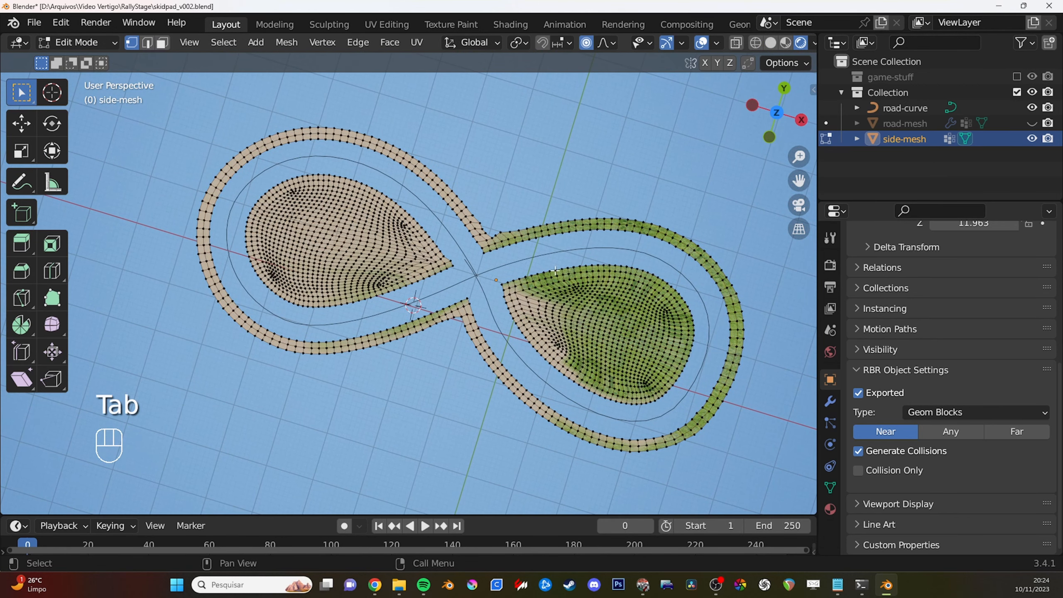
key("g")
right_click(672, 357)
middle_click_drag(589, 342, 556, 357, "alt+shift")
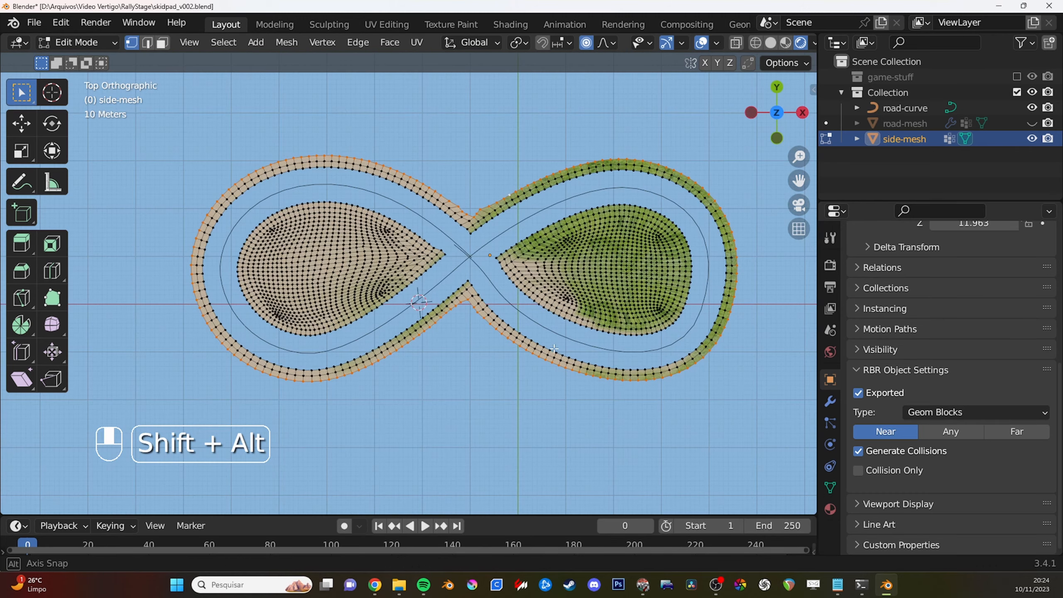
key("2")
key("alt+a")
scroll(522, 243, "up", 2)
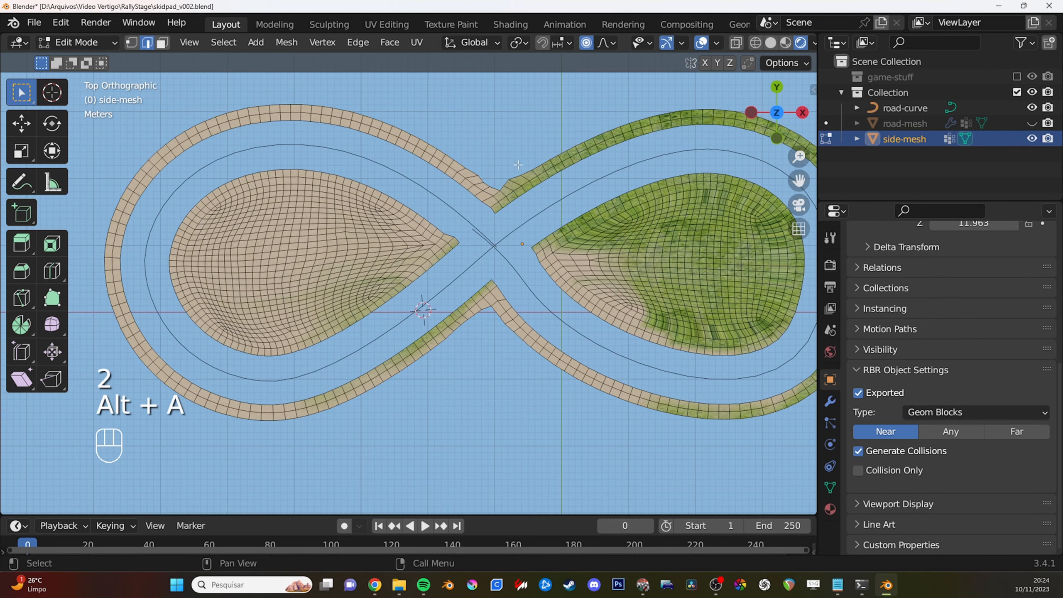
Bridge the edge loops between matching runs of outer edges on both strips above the crossing.
key("d")
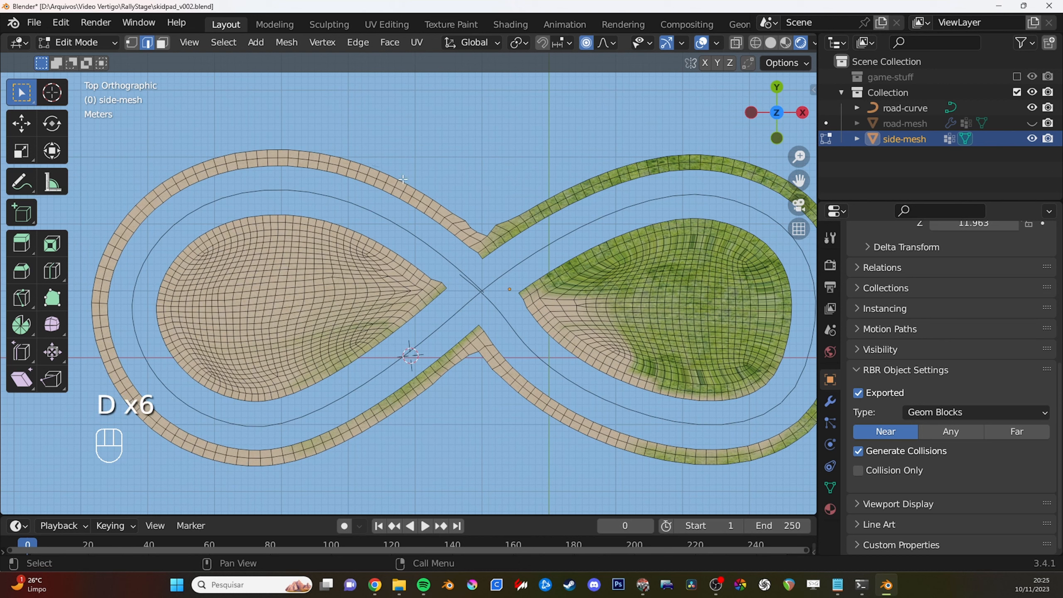
key("ctrl")
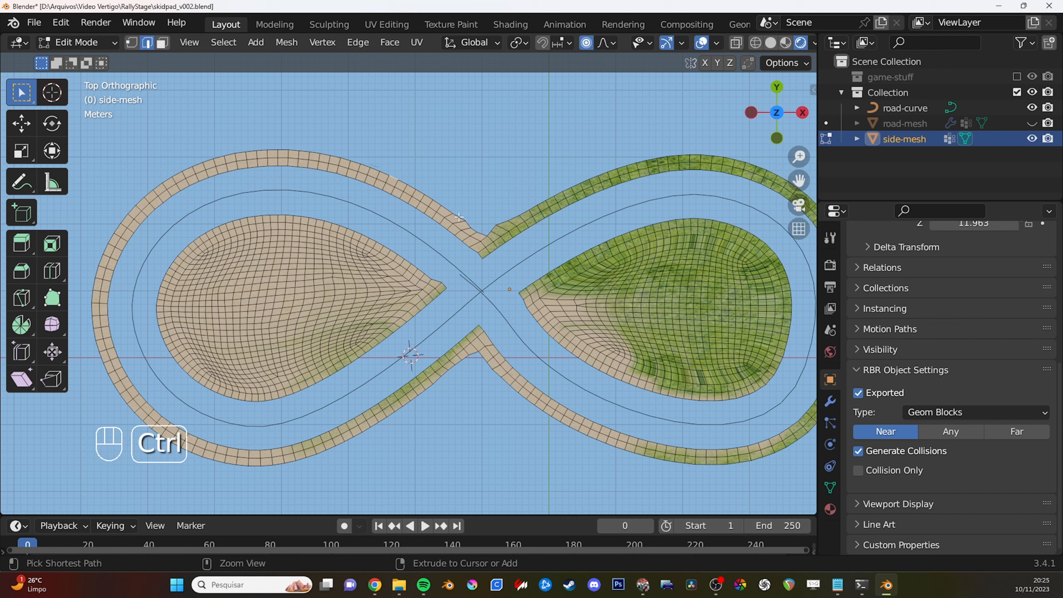
left_click(449, 209, "ctrl")
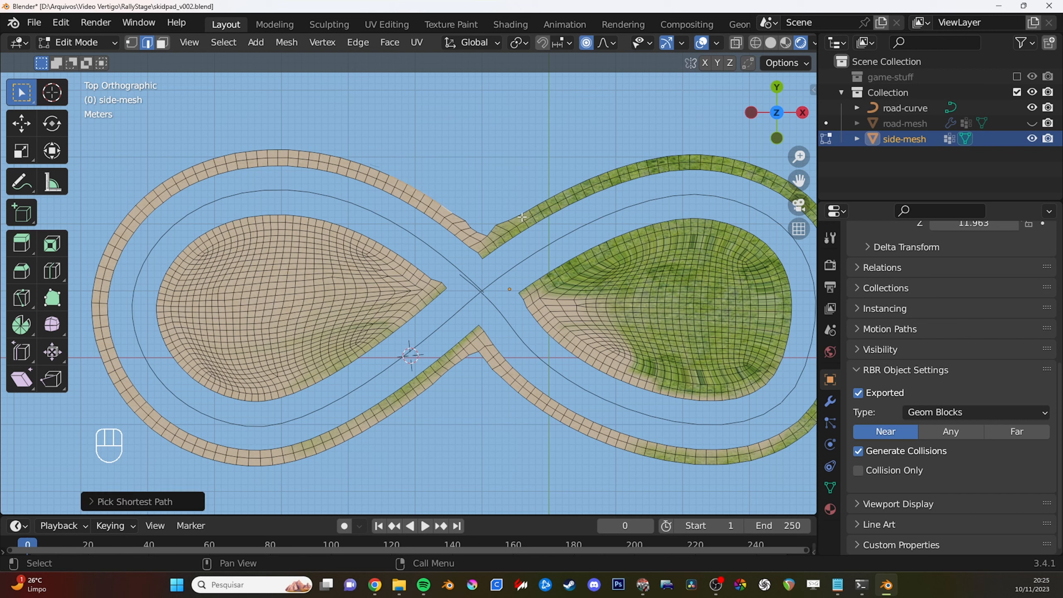
right_click(548, 158)
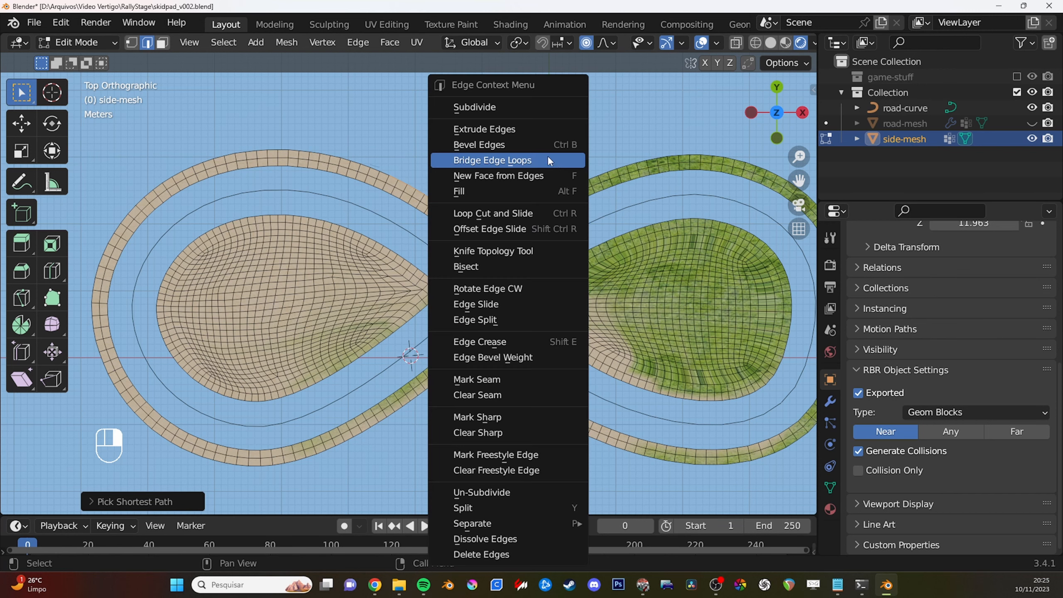
key("Escape")
right_click(547, 181)
left_click(539, 158)
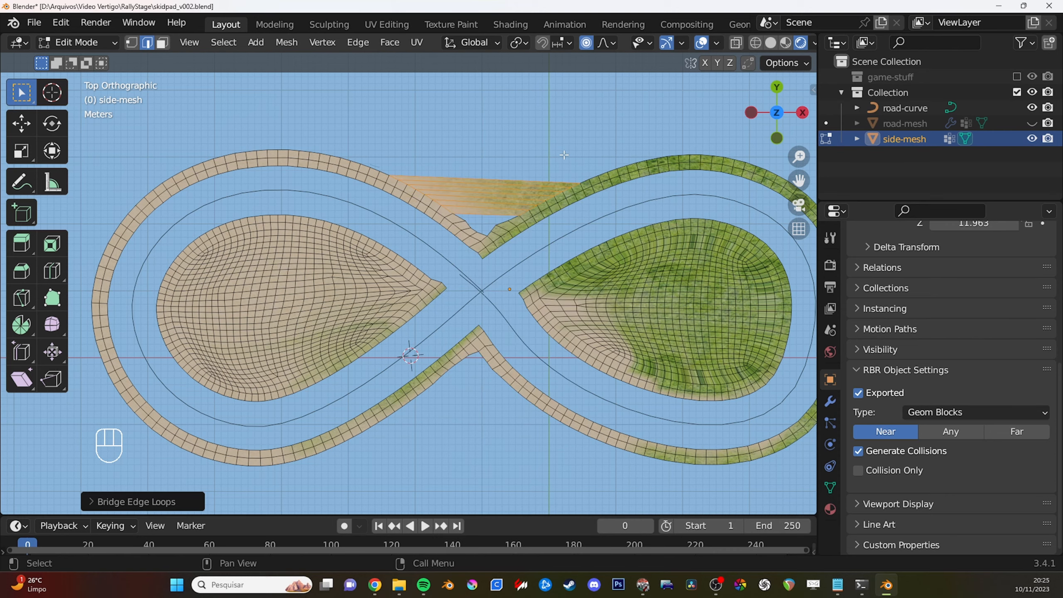
Divide the new bridge faces above the crossing with 7 evenly spaced loop cuts.
scroll(529, 226, "up", 5)
key("ctrl+r")
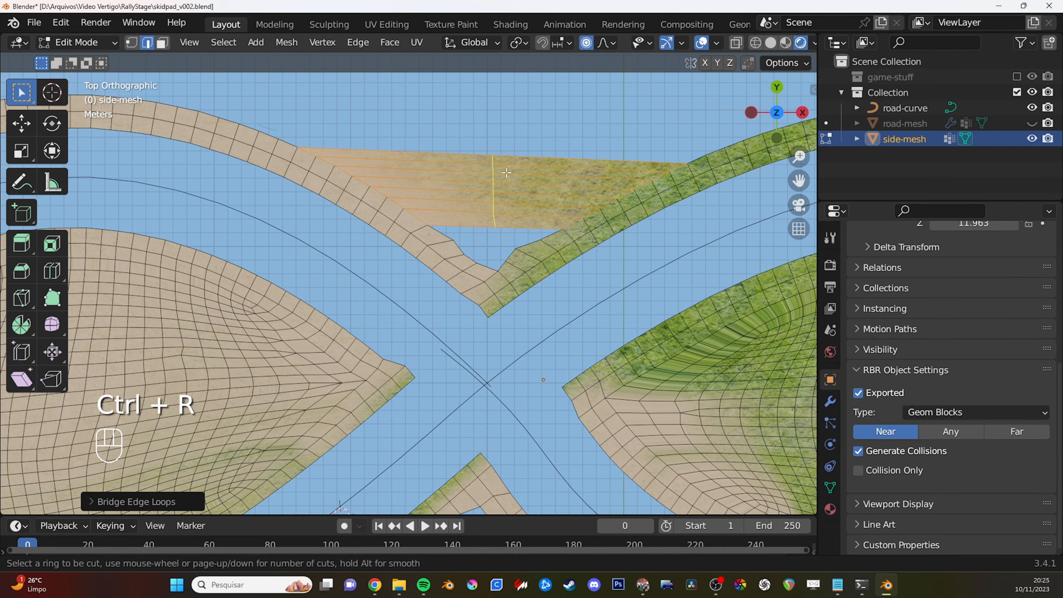
scroll(506, 173, "up", 4)
right_click(499, 172)
key("ctrl+r")
scroll(512, 172, "up", 6)
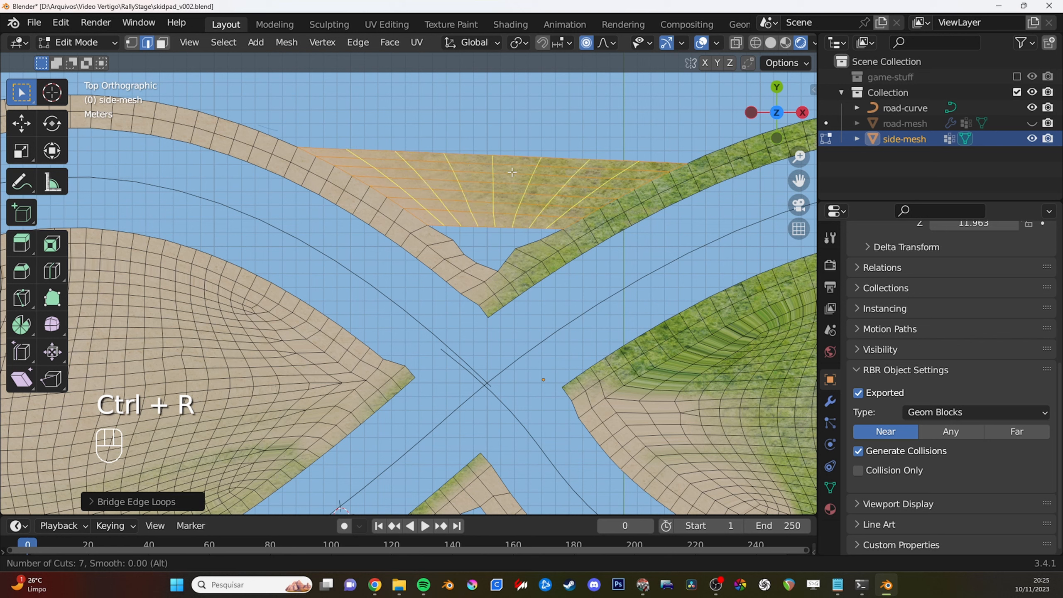
left_click(512, 172)
left_click(507, 207)
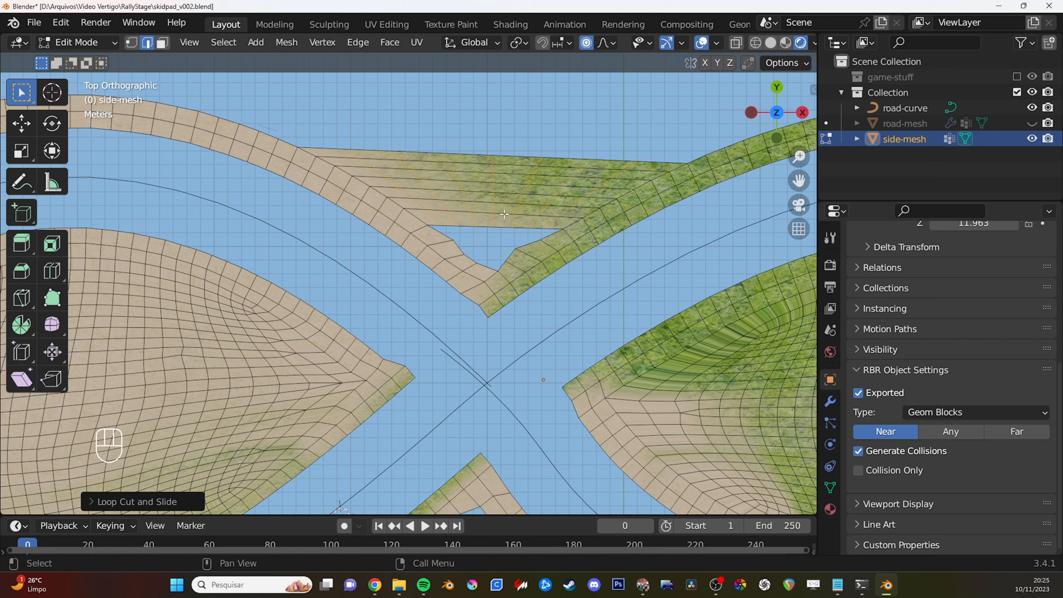
Select the boundary of the small gap below the bridge, deselect its side edges and fill it with Grid Fill.
left_click(464, 244, "alt")
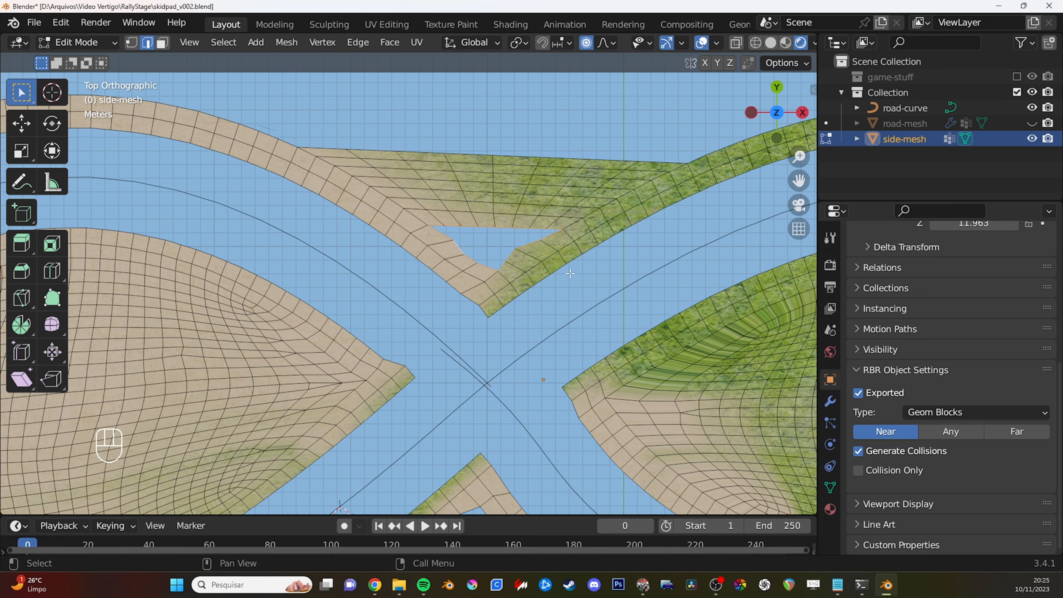
key("shift+z")
left_click_drag(394, 188, 466, 263, "ctrl")
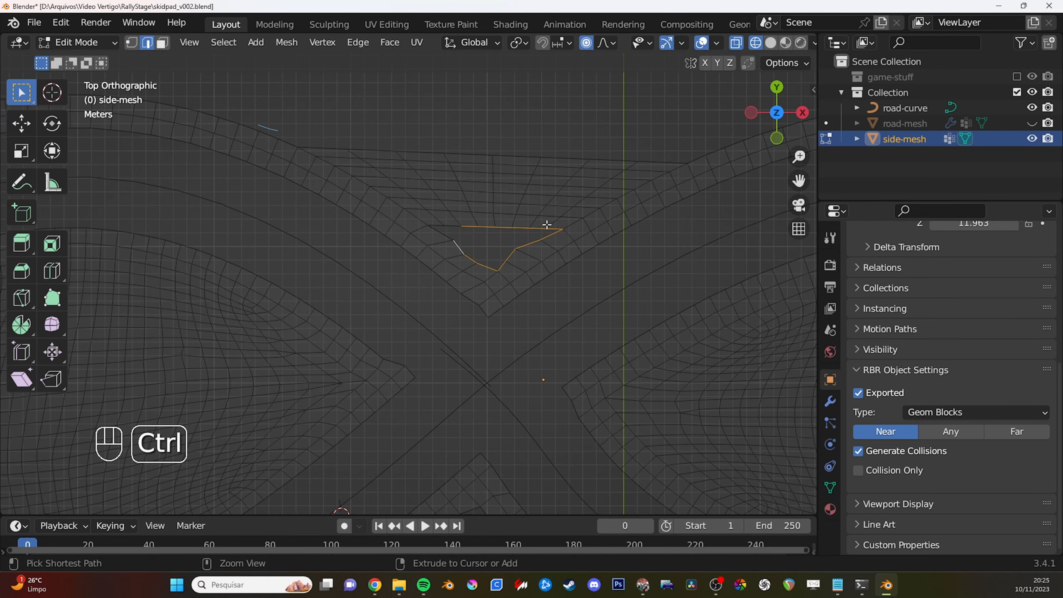
left_click_drag(529, 236, 531, 248, "ctrl")
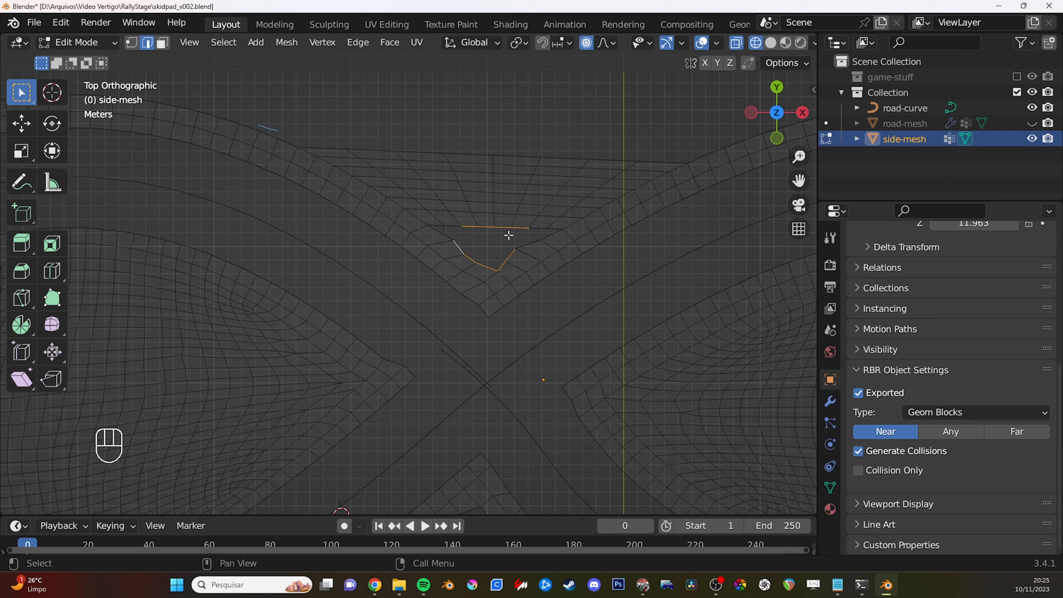
key("F3")
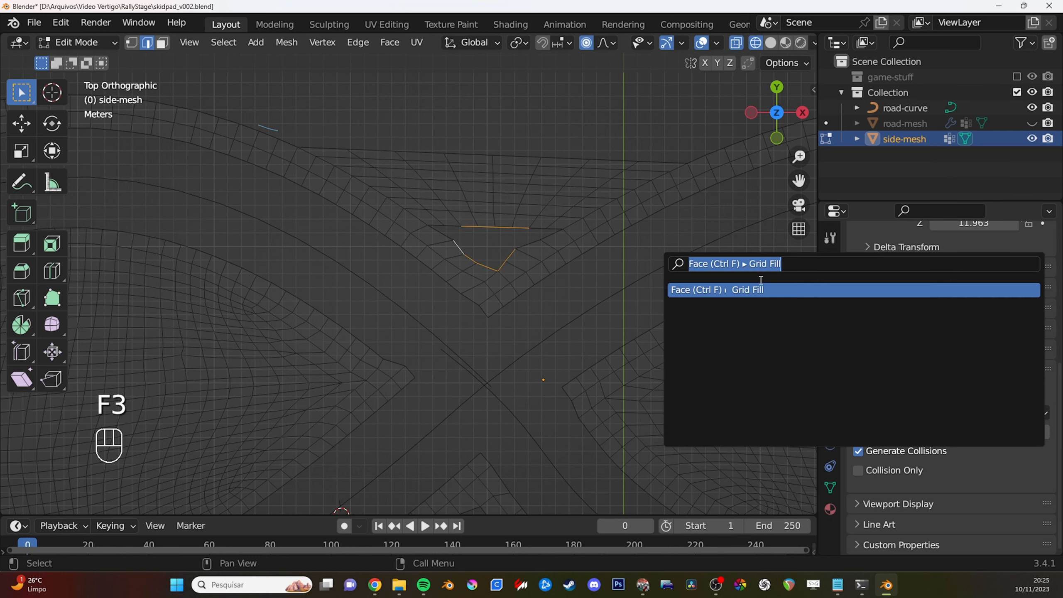
left_click(752, 290)
Smooth the bridged and filled faces above the crossing in Sculpt Mode with a 55 px brush.
key("ctrl+Tab")
key("f")
left_click(534, 245)
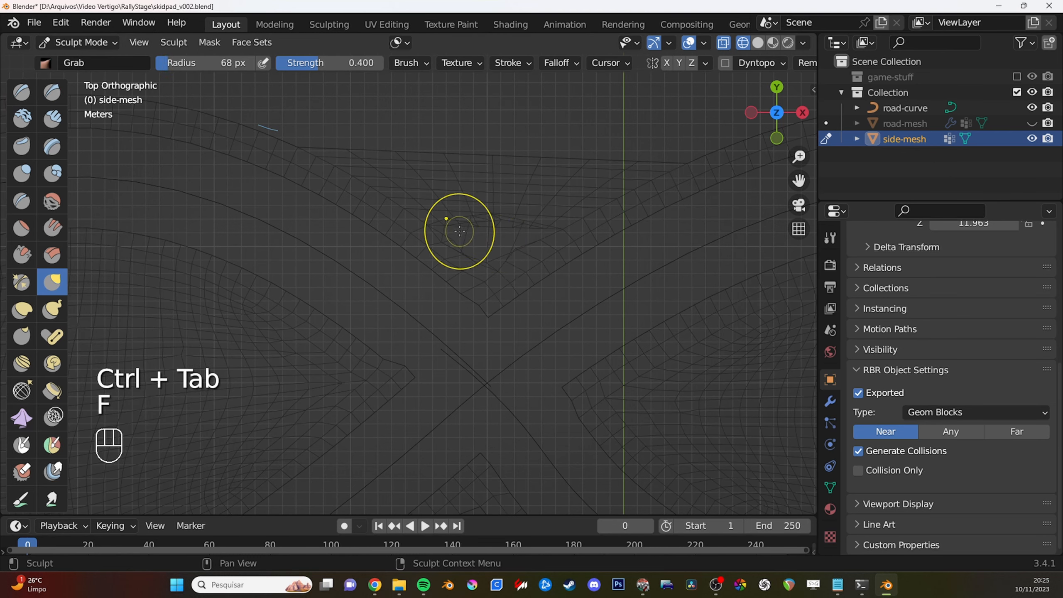
key("f")
left_click(488, 231)
left_click_drag(450, 229, 451, 224, "shift")
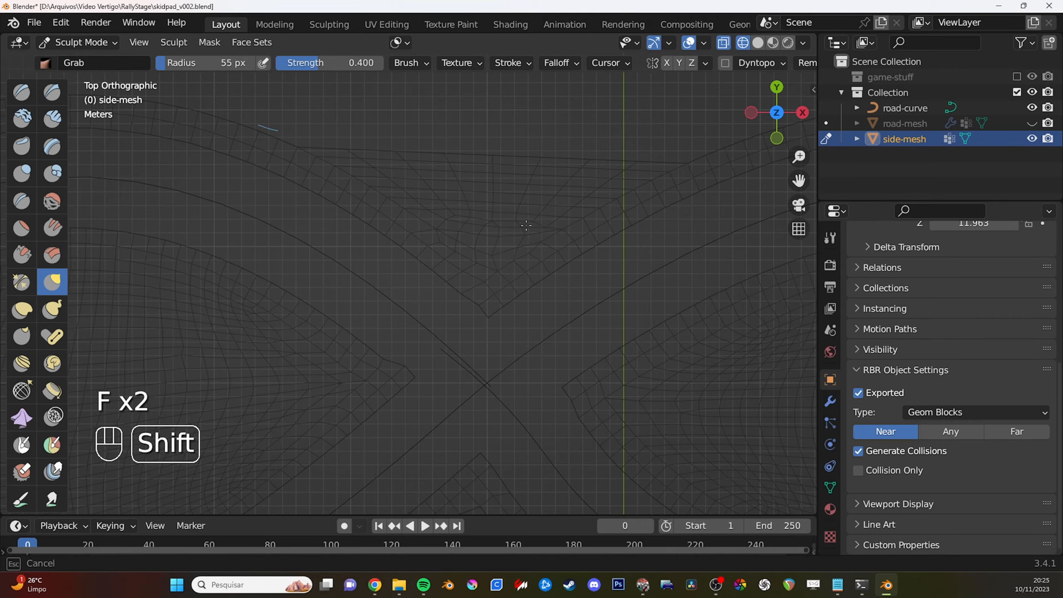
left_click_drag(500, 192, 515, 201, "shift")
middle_click_drag(655, 250, 625, 382, "ctrl")
key("z")
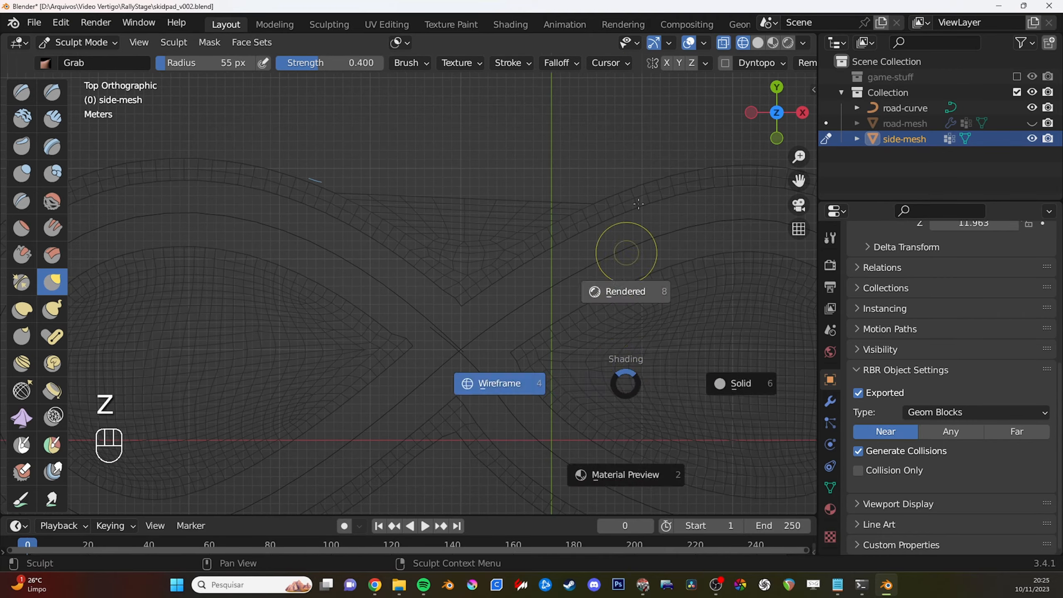
Switch the viewport to Rendered shading and enter Edit Mode on side-mesh.
left_click(620, 289)
key("Tab")
middle_click_drag(620, 288, 656, 151, "shift")
left_click(536, 122, "ctrl")
right_click(590, 147)
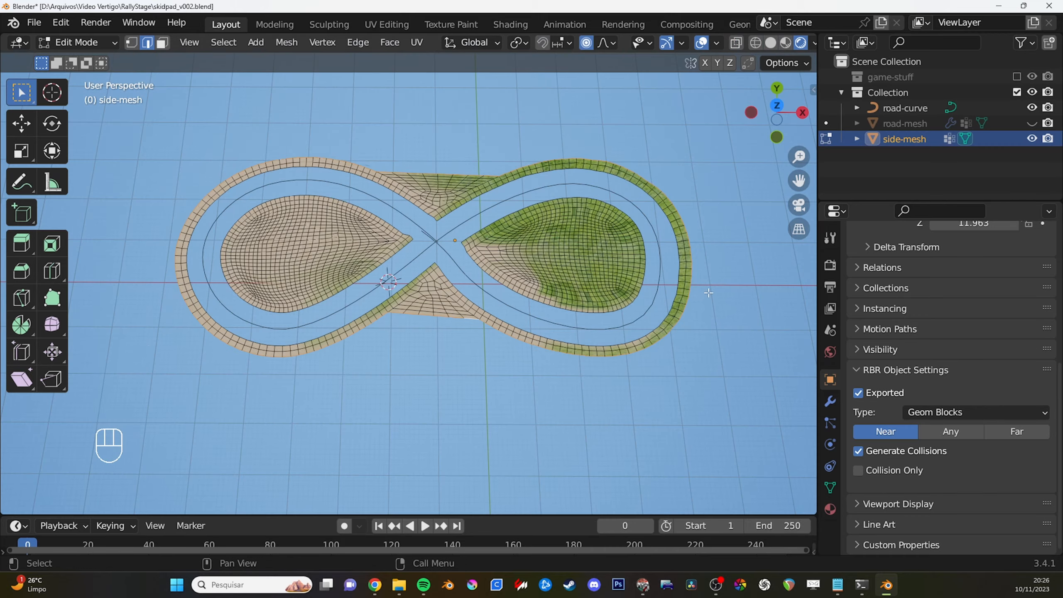
left_click(602, 44)
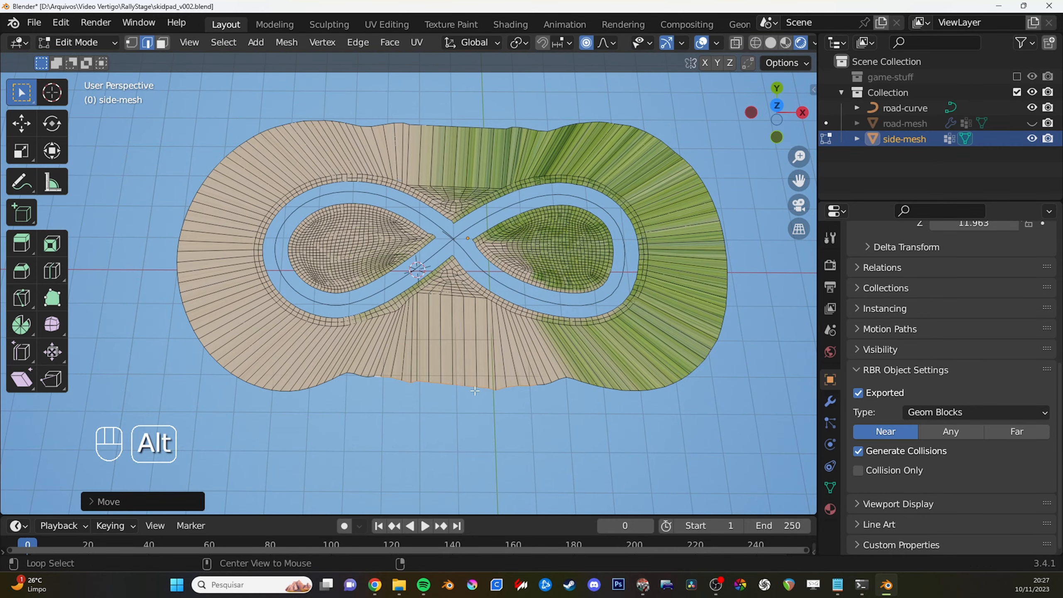
Smooth the vertices of side-mesh's extruded outer border and scale the border loop.
left_click(322, 42)
left_click(409, 248)
key("ctrl+z")
left_click(323, 42)
key("s")
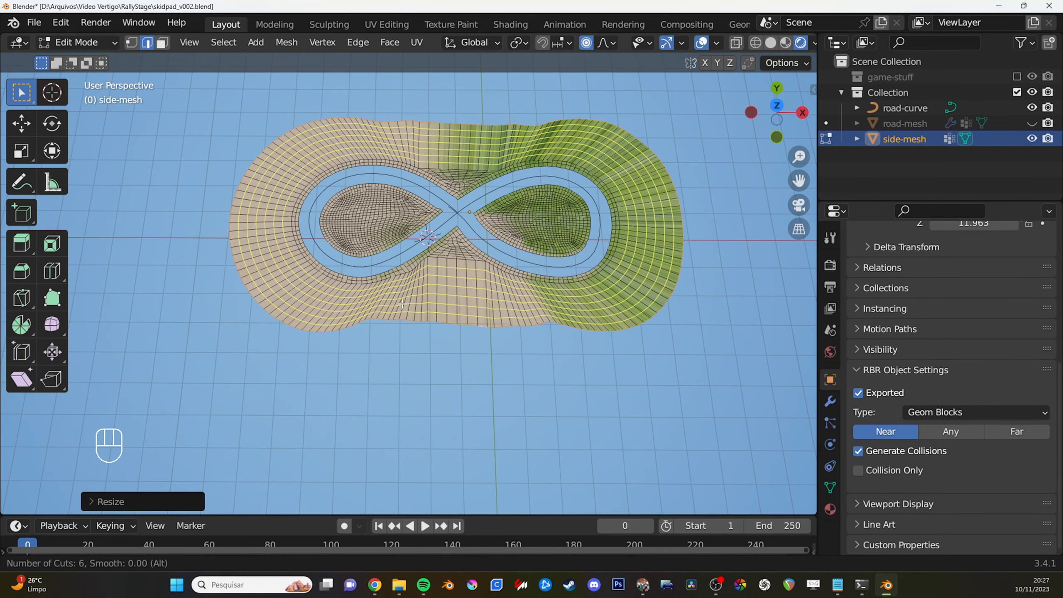
Add evenly spaced loop cuts around the extruded outer band and clear the selection.
scroll(482, 317, "down", 2)
key("alt+a")
middle_click_drag(482, 318, 448, 319)
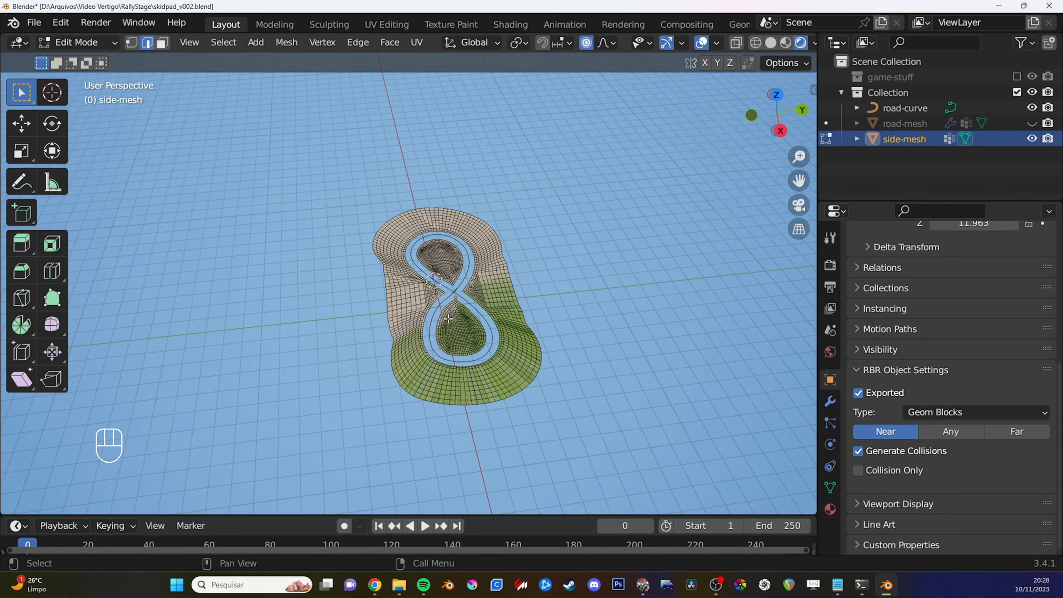
Extrude the outer border loop in top view and scale it far outward with proportional editing off.
middle_click_drag(387, 231, 442, 296)
key("KP_7")
key("e")
key("s")
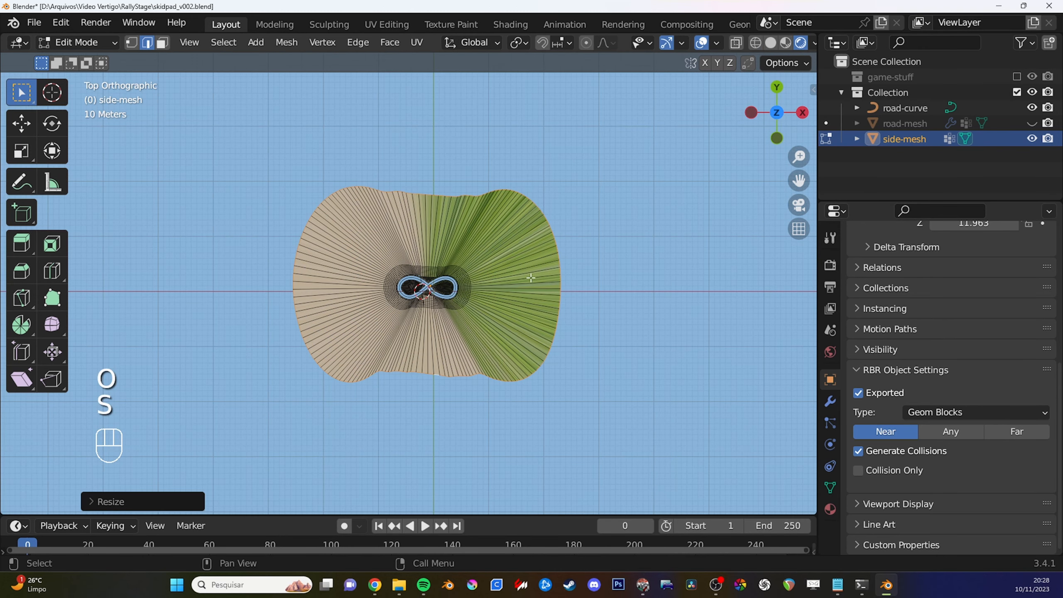
Select the +Y side vertices of the outer border in wireframe and flatten them by scaling to 0 along Y.
middle_click_drag(528, 275, 527, 268, "shift")
key("1")
key("z")
left_click(460, 278)
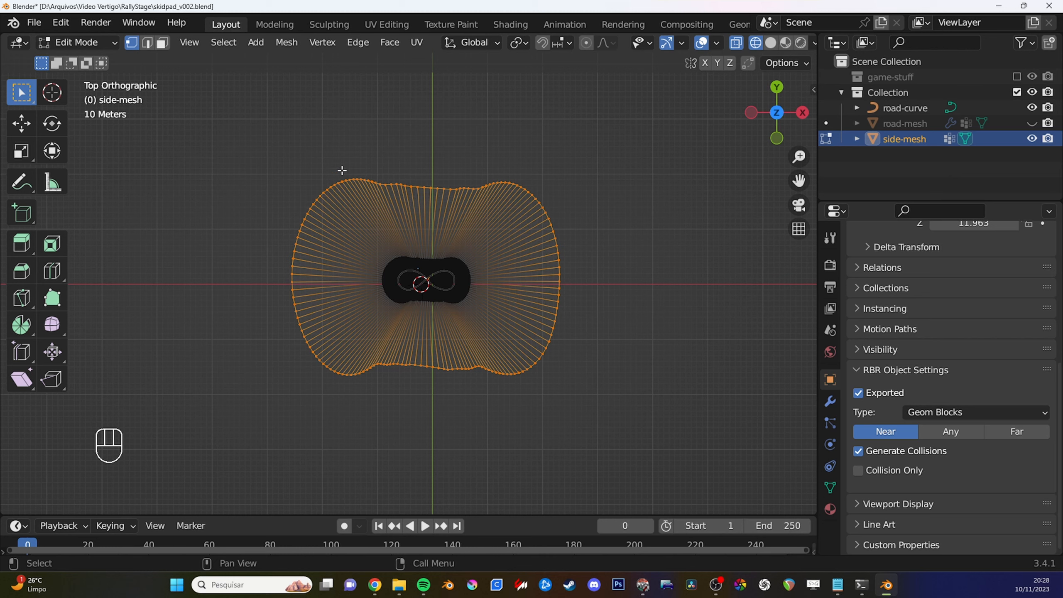
left_click_drag(309, 156, 562, 213)
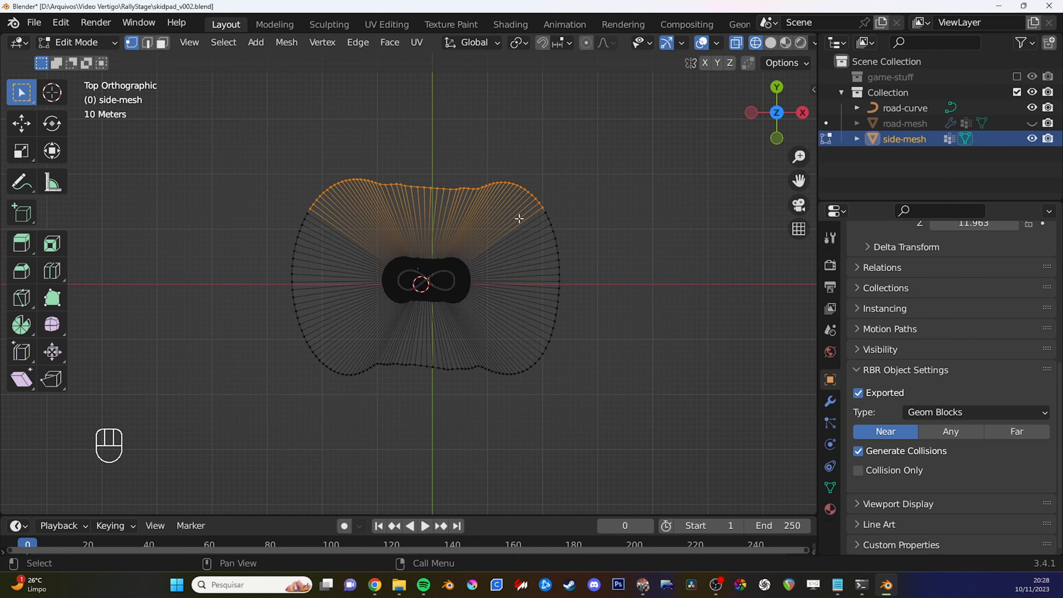
key("s")
key("y")
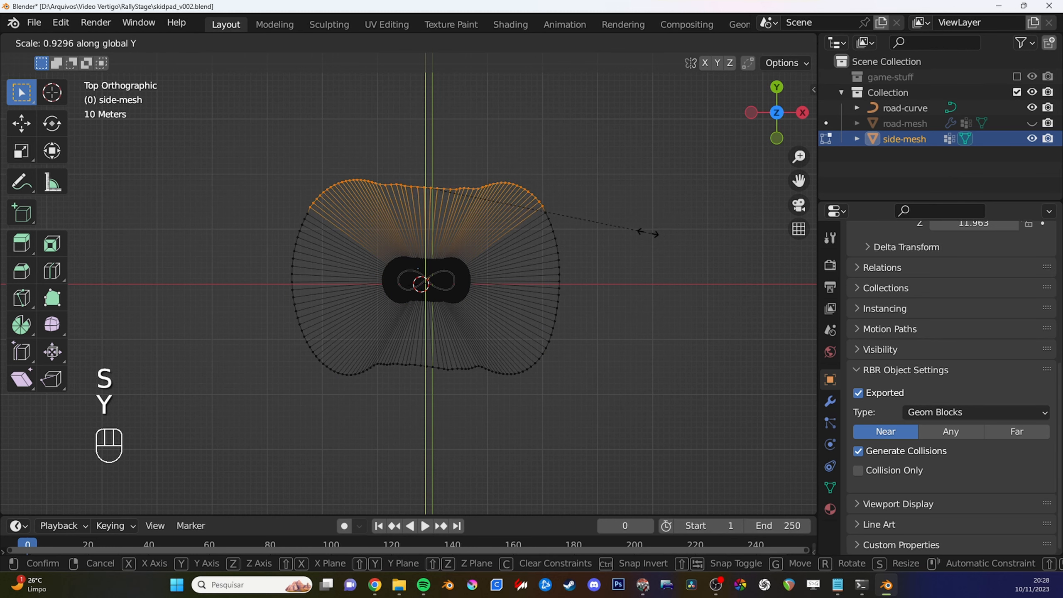
key("0")
left_click(420, 358)
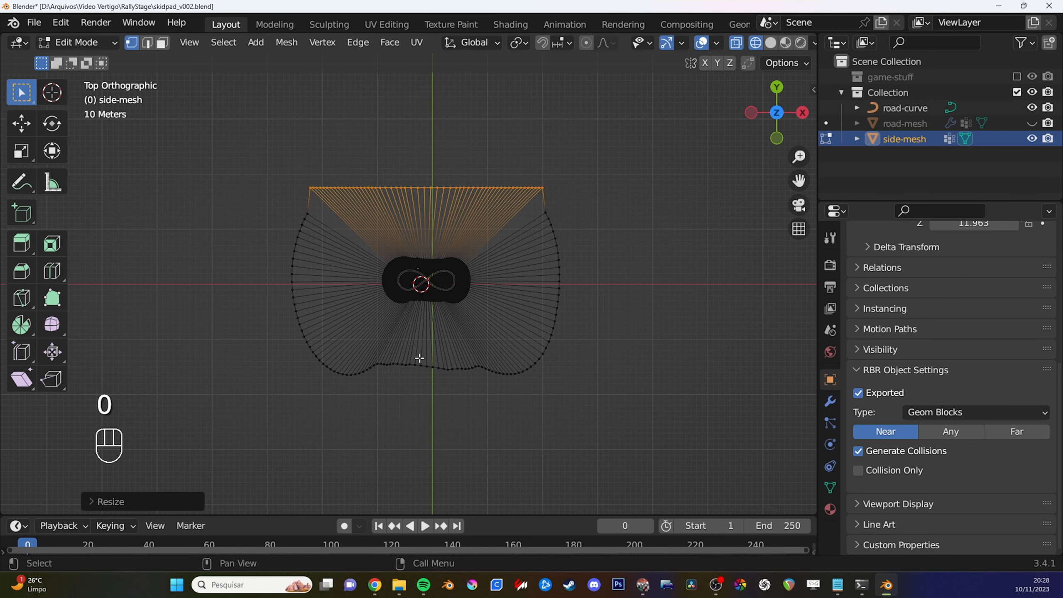
Flatten the outer border's -Y side vertices into a straight line by scaling them to 0 along Y.
left_click_drag(328, 362, 629, 387)
key("s")
key("y")
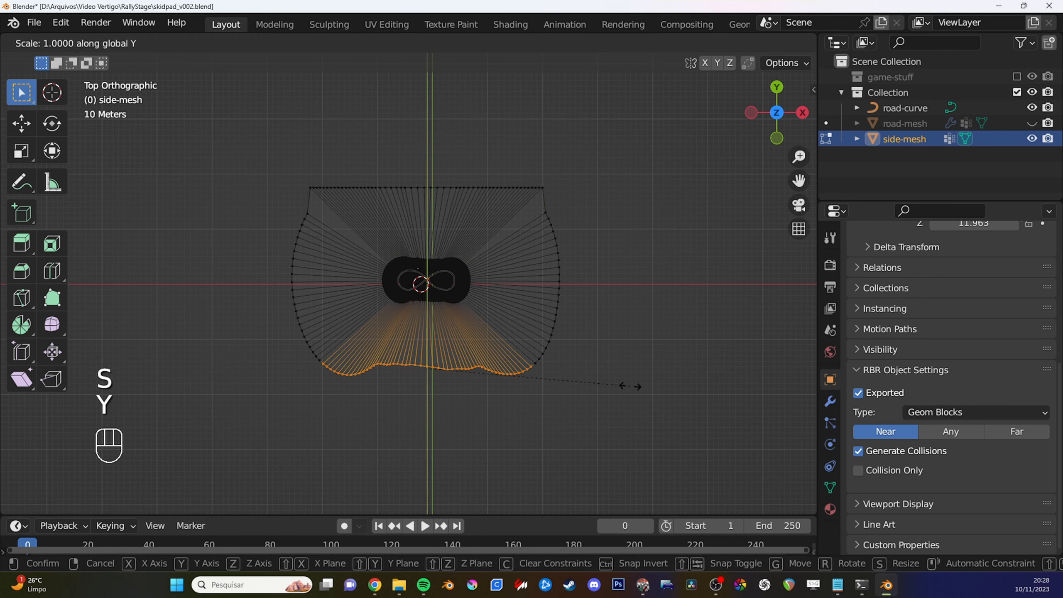
key("0")
left_click(631, 386)
Select the +X side vertices of the outer border, corners included, and scale them to 0 along X.
left_click_drag(543, 186, 626, 377)
left_click(531, 367, "shift")
key("s")
key("x")
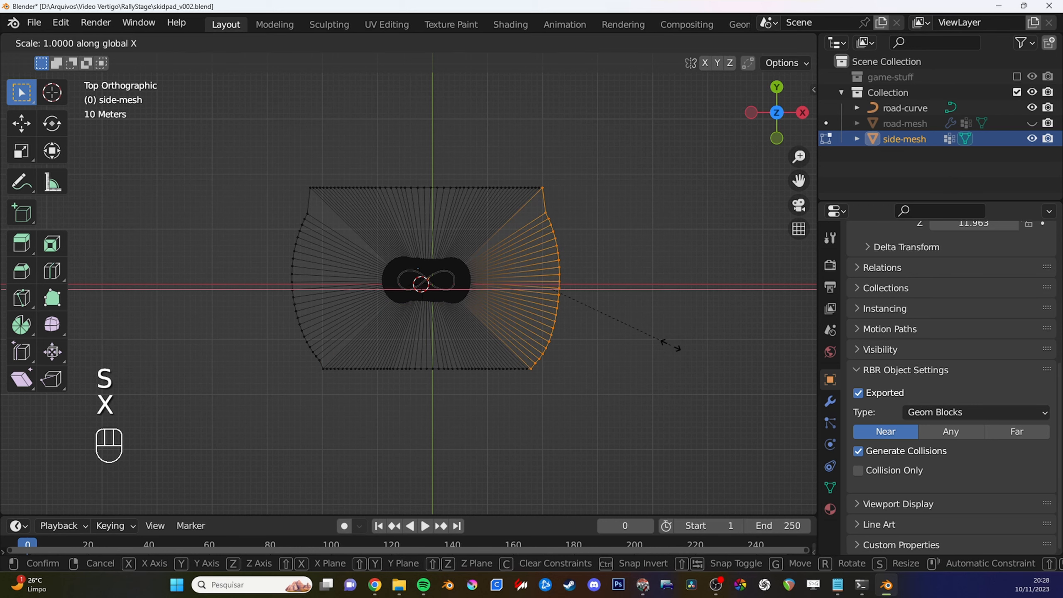
key("0")
left_click(670, 344)
Select the -X side vertices of the outer border, corners included, and scale them to 0 along X.
left_click_drag(284, 180, 313, 352)
left_click_drag(290, 314, 327, 392, "shift")
key("s")
key("x")
key("0")
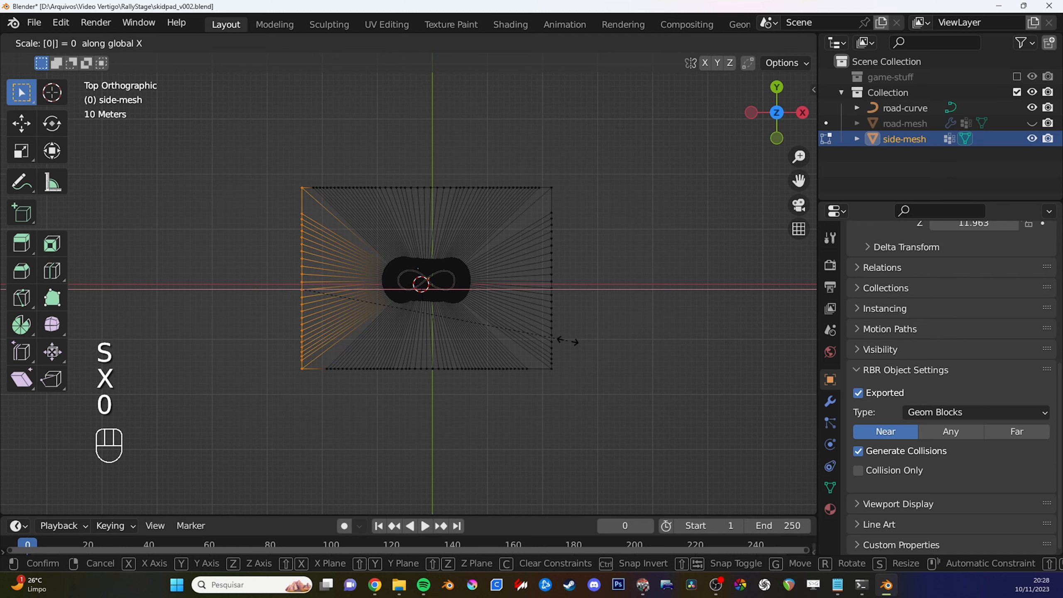
key("Return")
Select the whole +Y border edge of the rectangle and extrude it outward along Y.
key("alt+a")
left_click(549, 188, "ctrl")
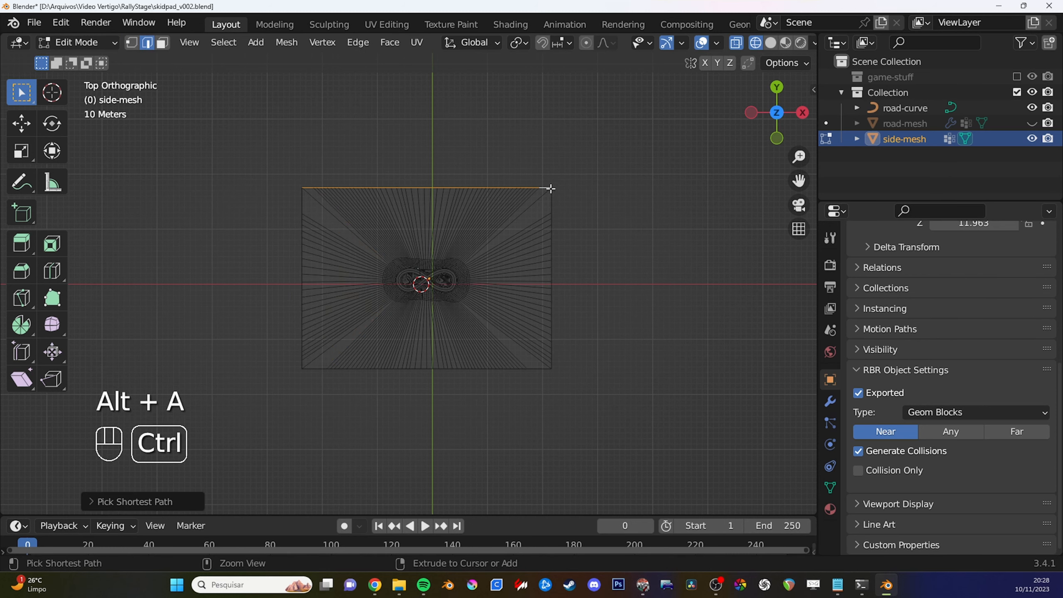
scroll(563, 254, "down", 2)
key("e")
key("t")
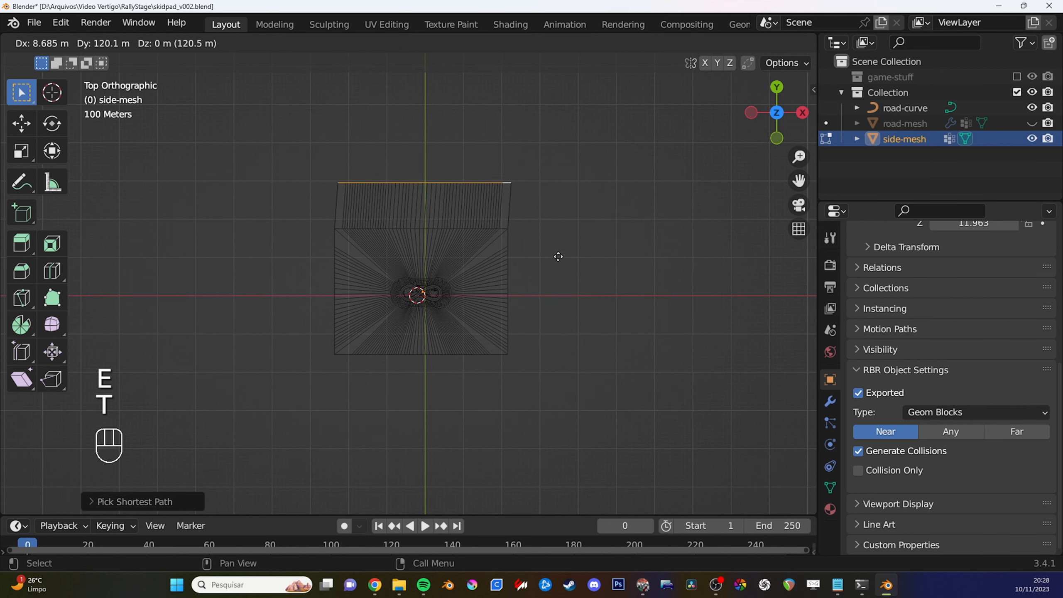
key("y")
left_click(554, 174)
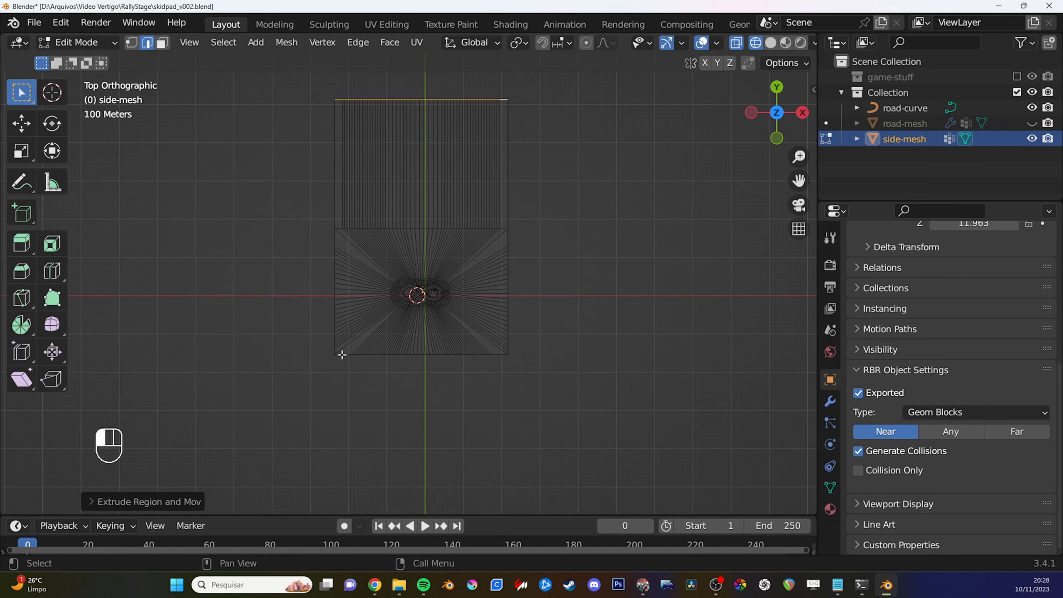
Select the whole -Y border edge of the rectangle and extrude it outward along Y.
left_click(342, 354)
left_click(500, 355, "ctrl")
middle_click_drag(564, 252, 565, 246, "shift")
key("e")
key("y")
left_click(575, 354)
Select the full -X border, including the extruded strips, and extrude it outward about 300 m along X.
left_click(339, 189)
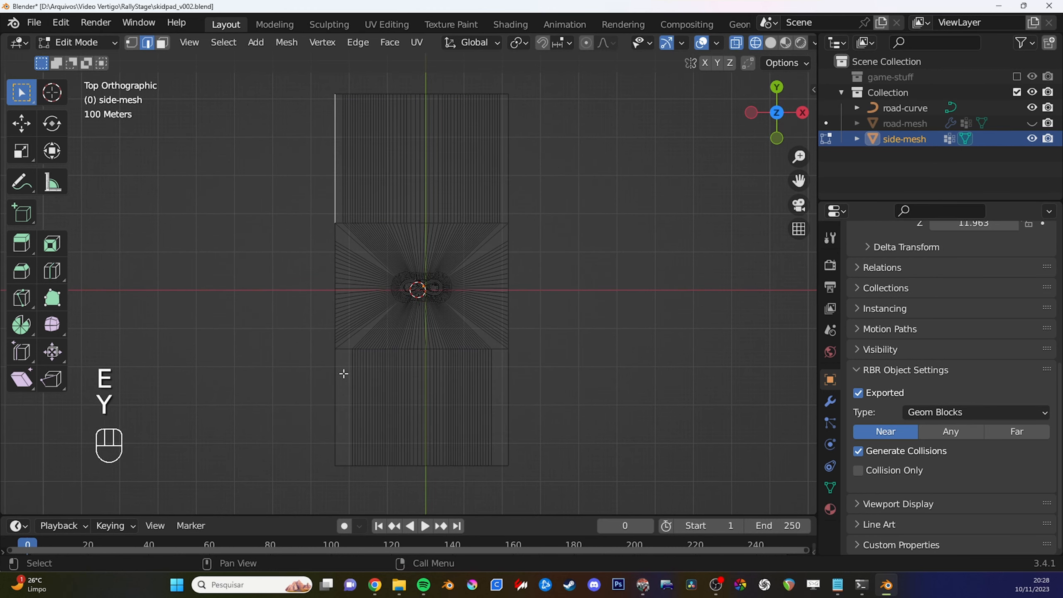
left_click(343, 373, "ctrl")
key("e")
key("x")
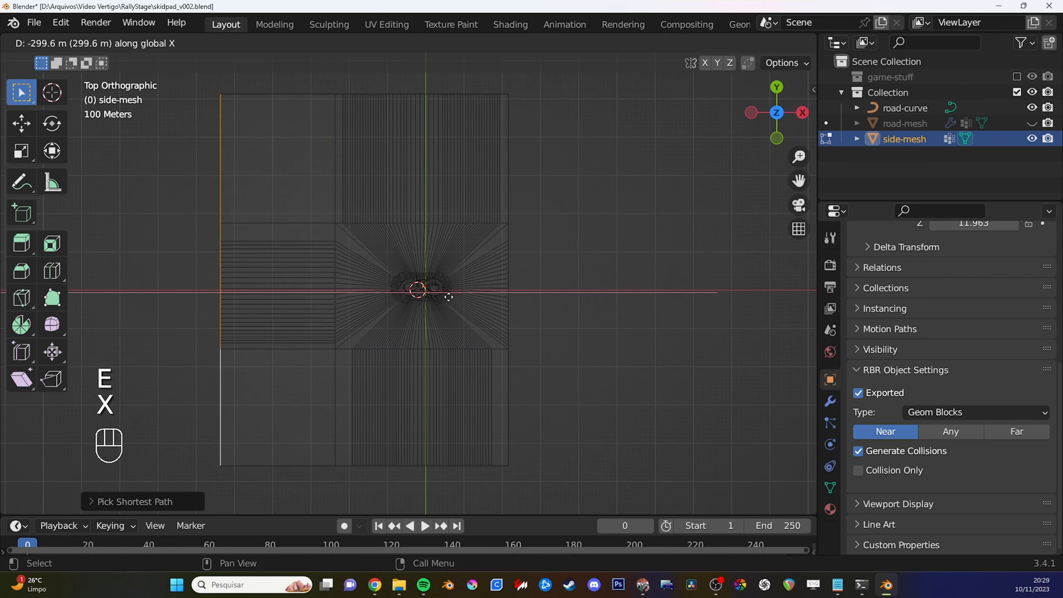
left_click(632, 358)
Examine the extended ground mesh in Solid shading from a tilted view, near and far.
mouse_move(627, 356)
middle_mouse_down()
mouse_move(566, 292)
mouse_move(568, 337)
mouse_move(546, 305)
middle_mouse_up()
key("z")
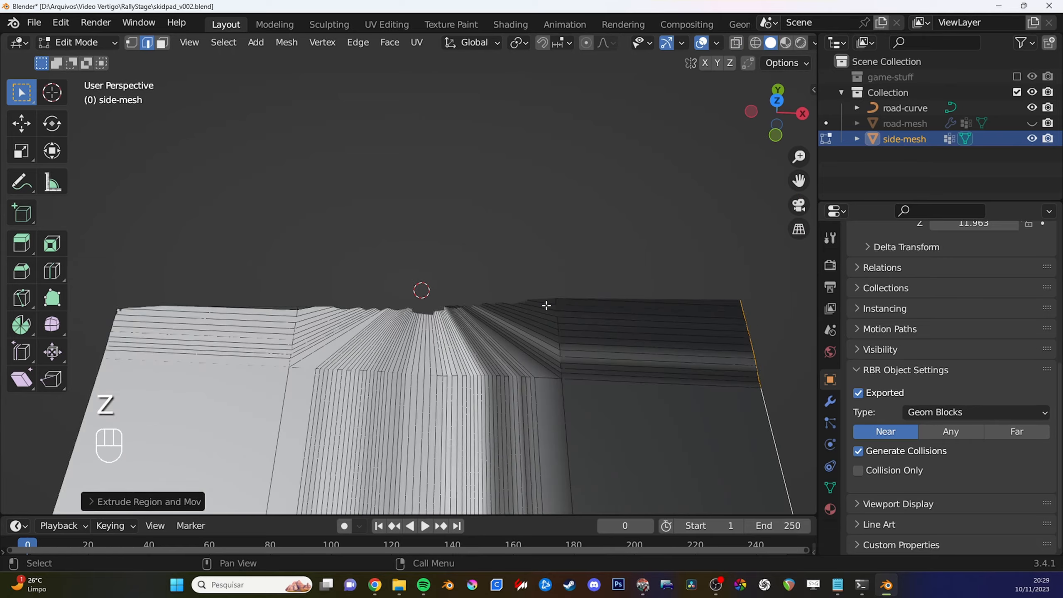
scroll(545, 305, "up", 4)
scroll(546, 306, "down", 5)
scroll(547, 306, "up", 5)
scroll(547, 306, "down", 4)
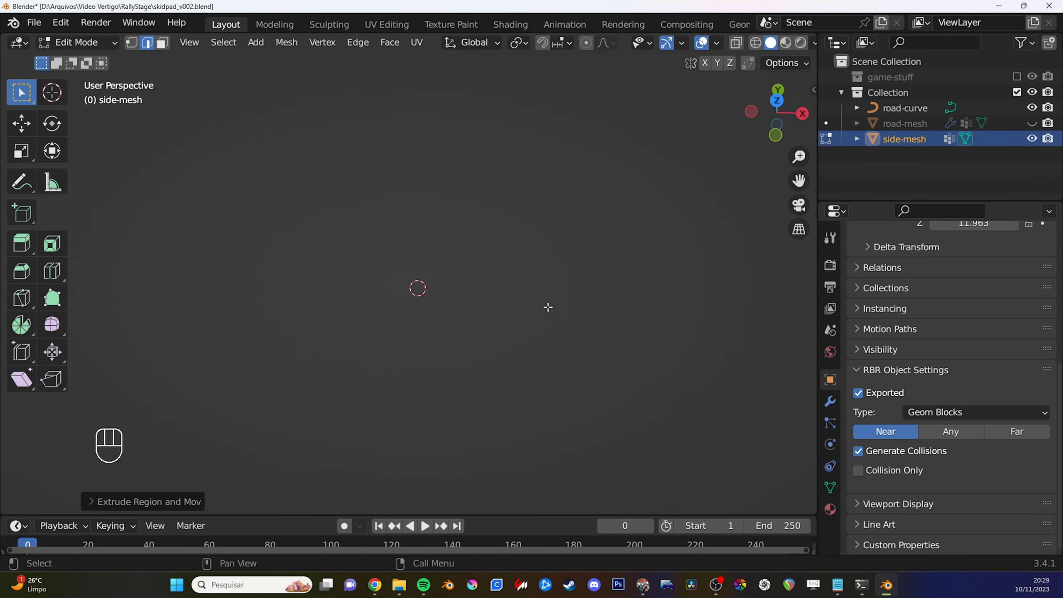
scroll(549, 305, "up", 4)
scroll(548, 305, "down", 4)
scroll(548, 306, "up", 4)
scroll(549, 308, "up", 2)
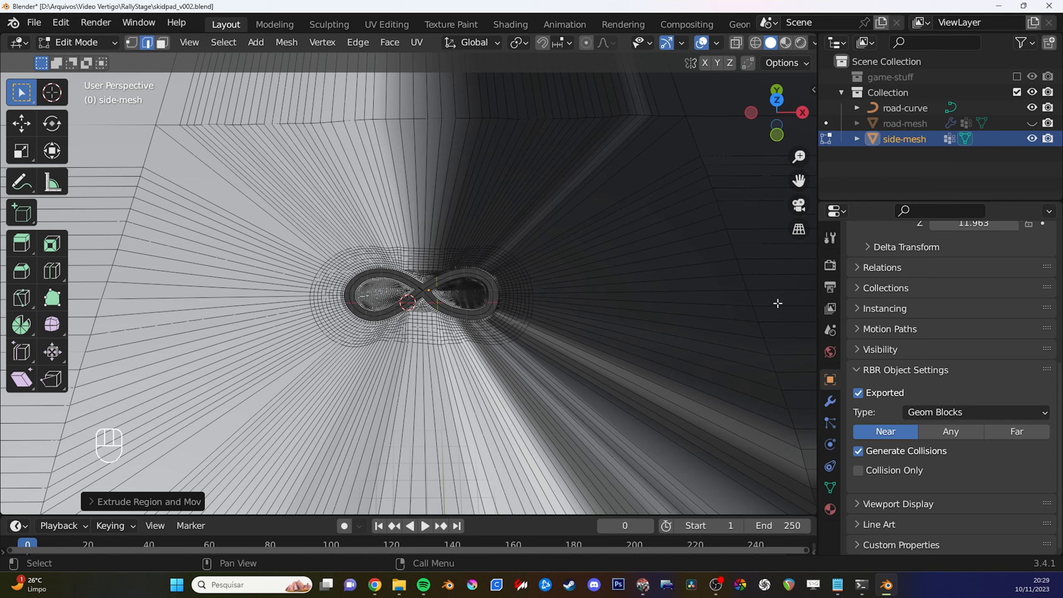
Set the viewport's clip end distance to 100000 m.
key("n")
key("n")
key("n")
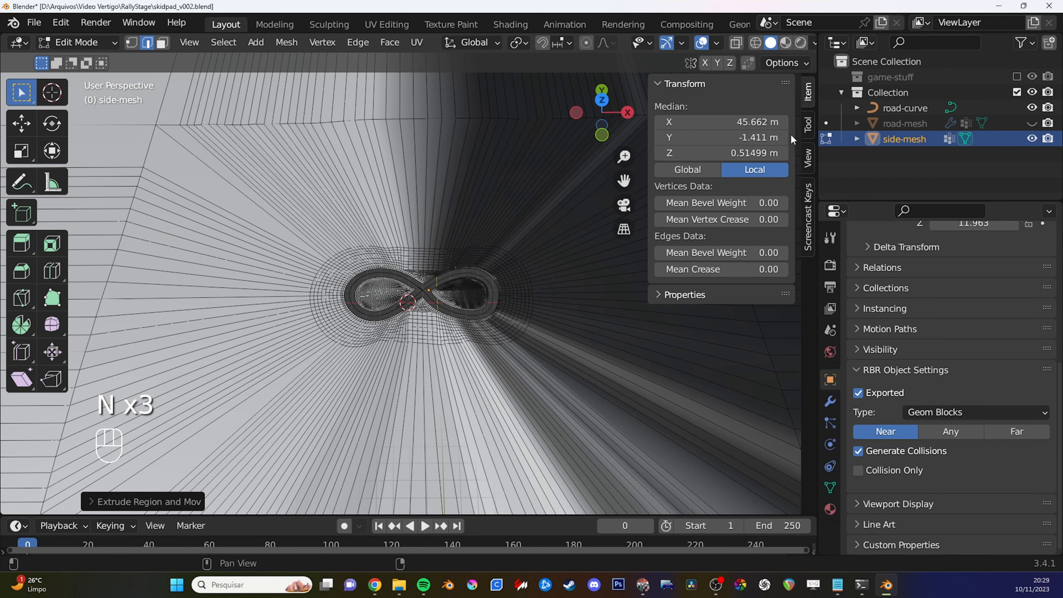
left_click(808, 159)
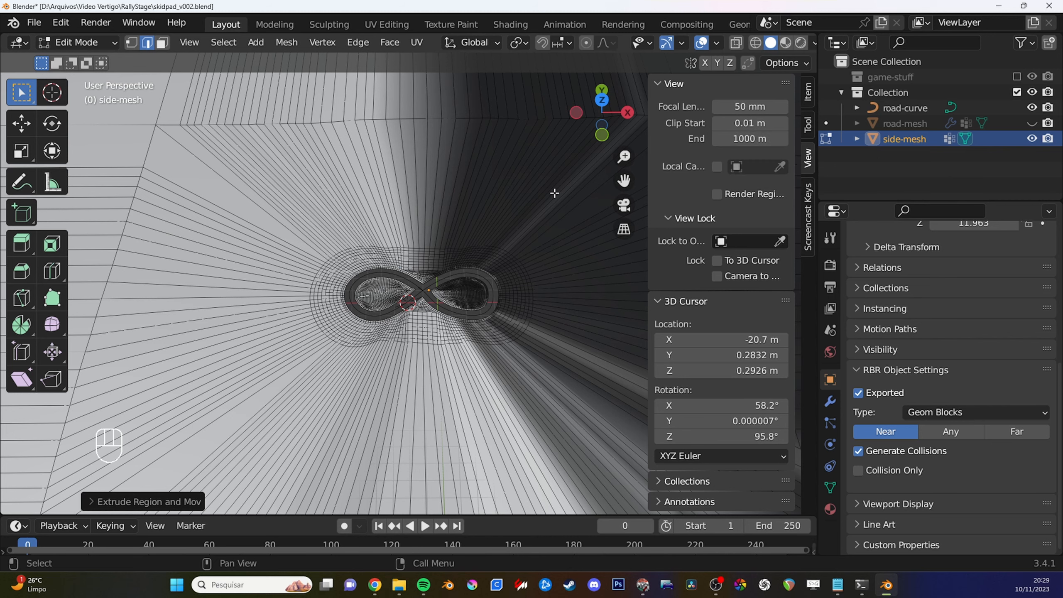
scroll(556, 195, "down", 1)
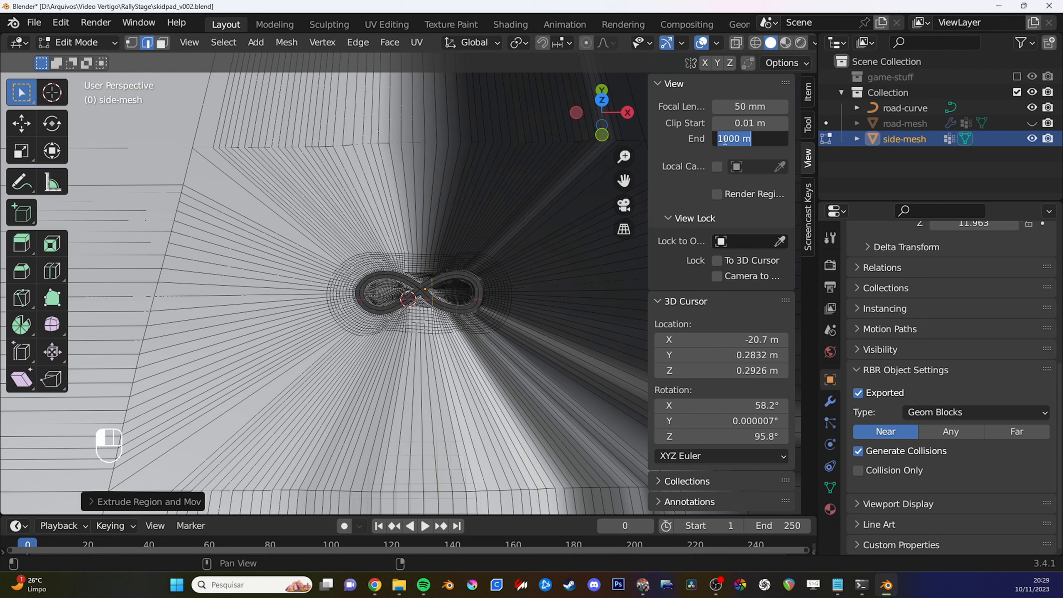
type("00")
key("Return")
scroll(501, 216, "down", 10)
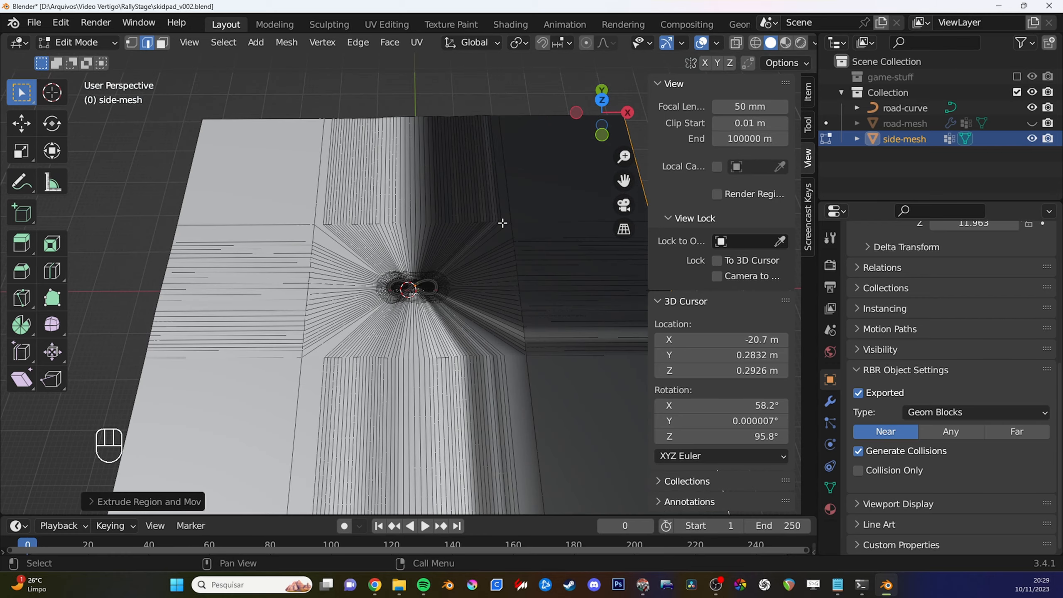
Check how the ground mesh and the figure-eight track display at close and far viewing distances.
scroll(408, 287, "up", 3)
scroll(410, 289, "down", 3)
scroll(417, 291, "up", 10)
scroll(421, 292, "up", 12)
middle_click_drag(421, 285, 397, 269, "shift")
scroll(404, 286, "down", 10)
scroll(398, 267, "up", 3)
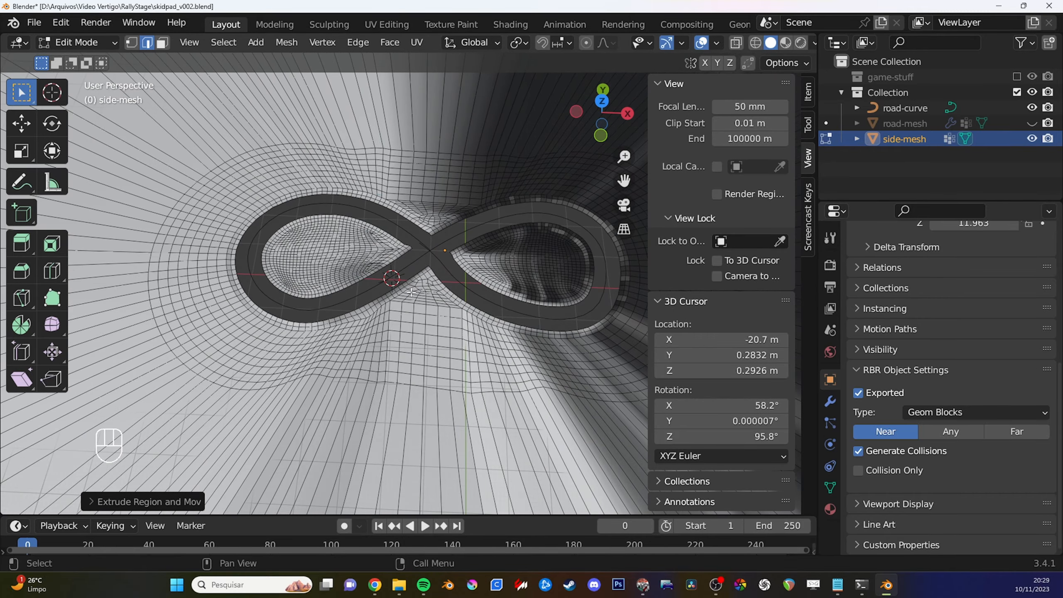
middle_click_drag(530, 252, 531, 247)
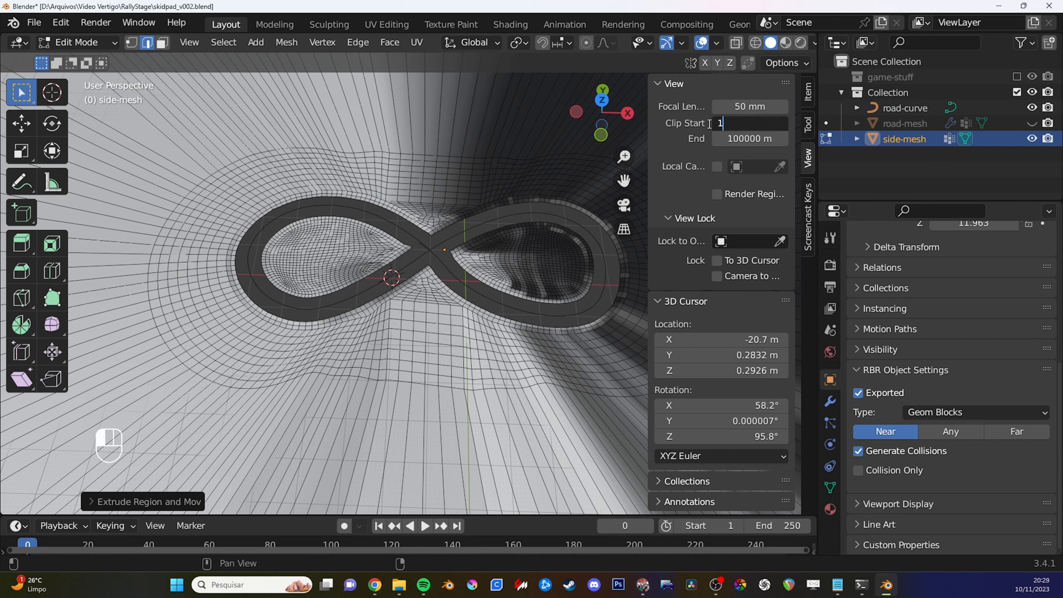
Try a viewport clip start of 1 m and attempt to undo the change.
key("Return")
key("ctrl+z")
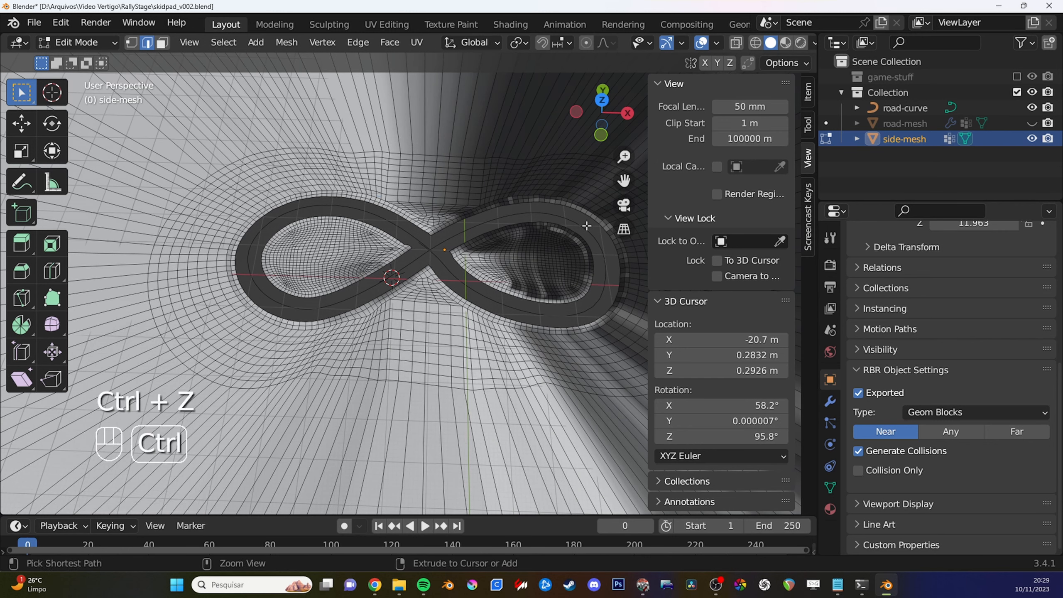
key("ctrl+z")
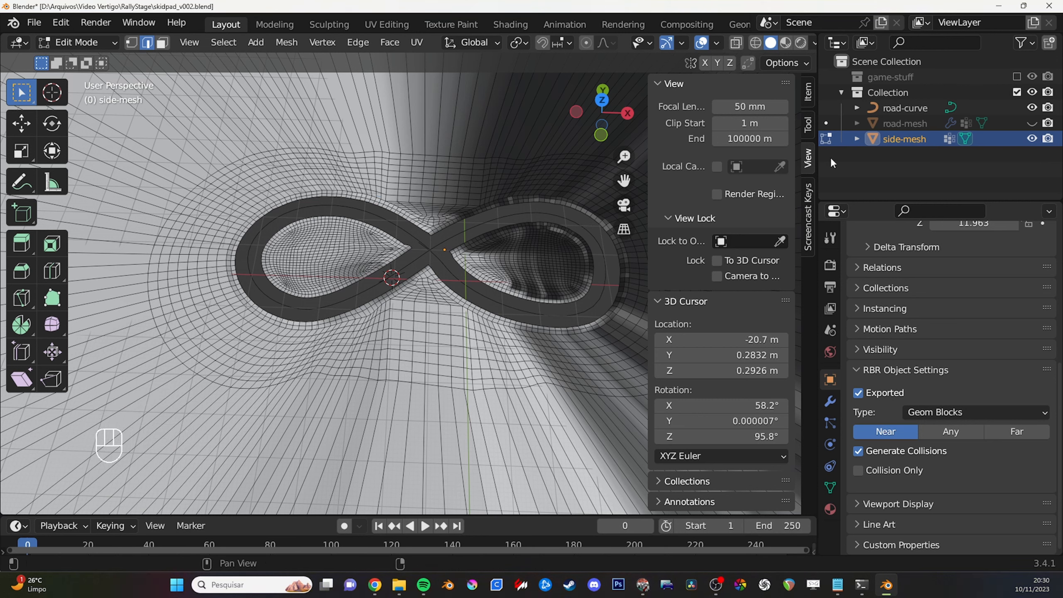
left_click(750, 123)
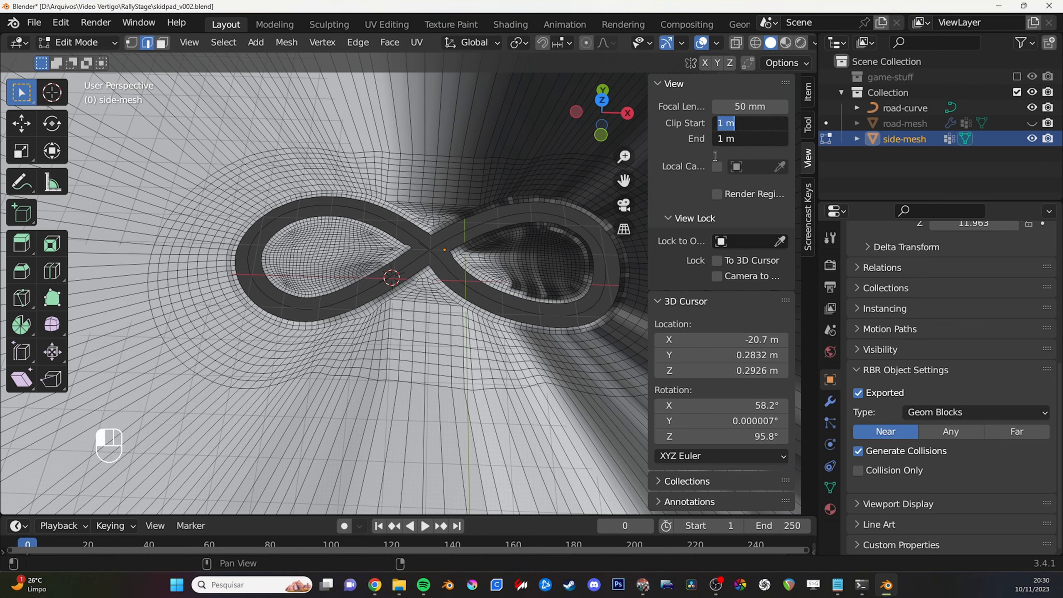
key("Escape")
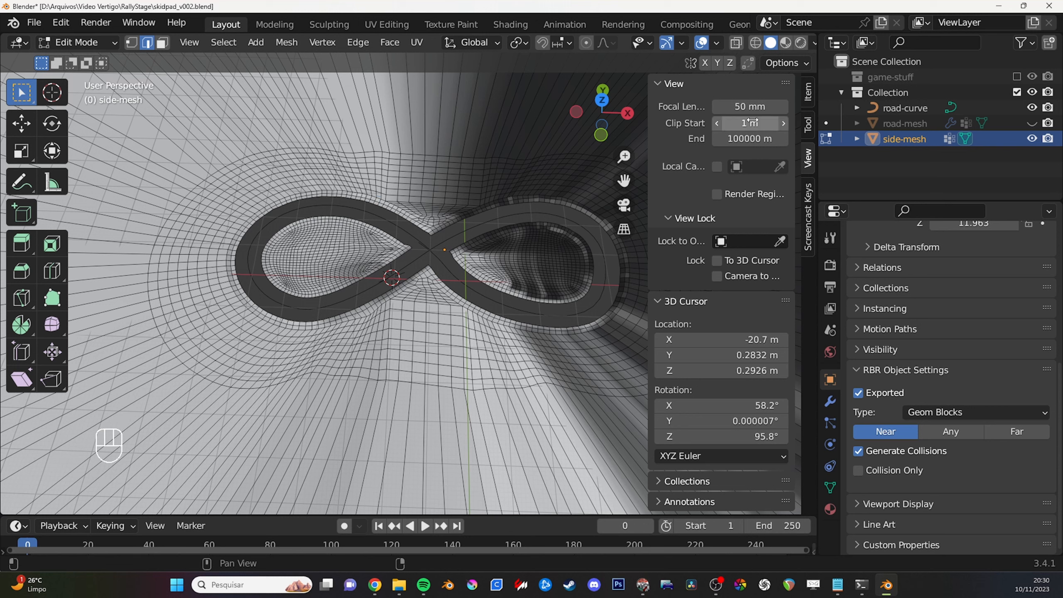
key("ctrl+z")
key("ctrl+z")
key("ctrl+shift+z")
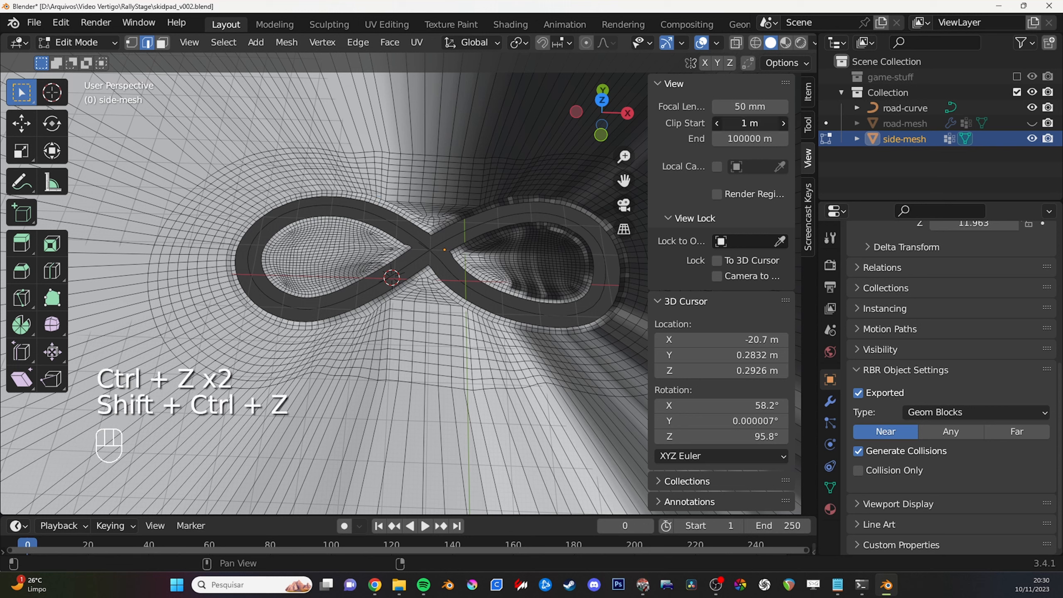
Set the viewport's clip start distance to 0.1 m and hide the sidebar.
type("0.1")
key("Return")
key("n")
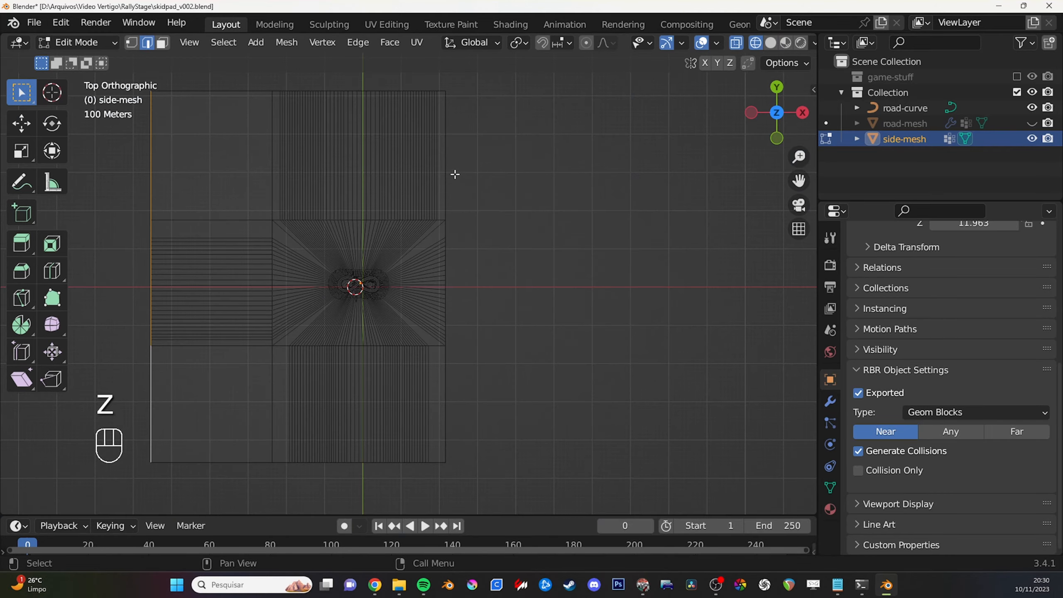
Select the full +X border of the mesh in wireframe top view and extrude it outward along X.
left_click(453, 174)
left_click(463, 398, "ctrl")
key("e")
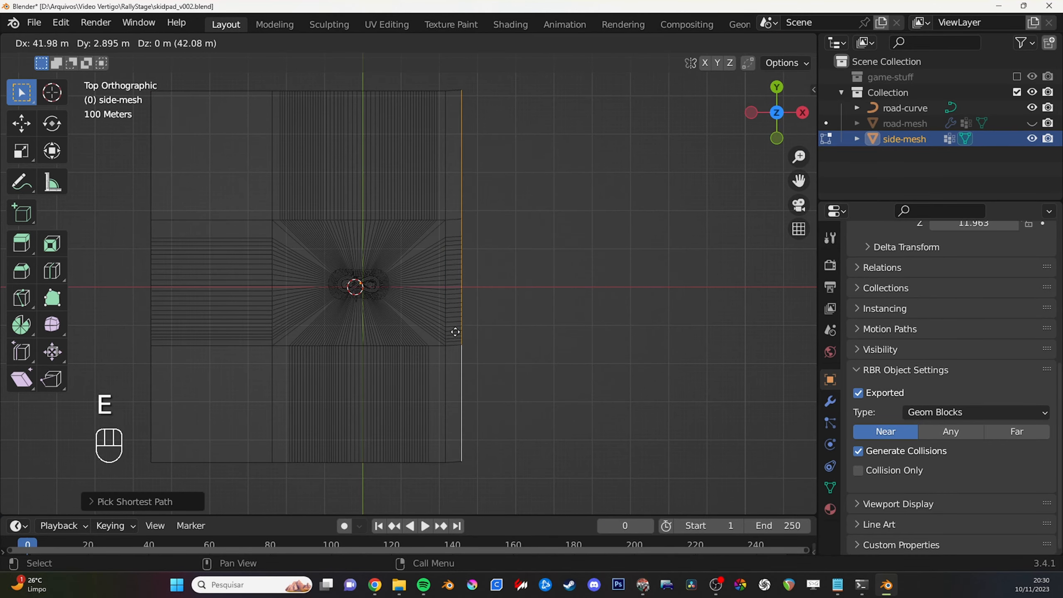
key("x")
left_click(570, 338)
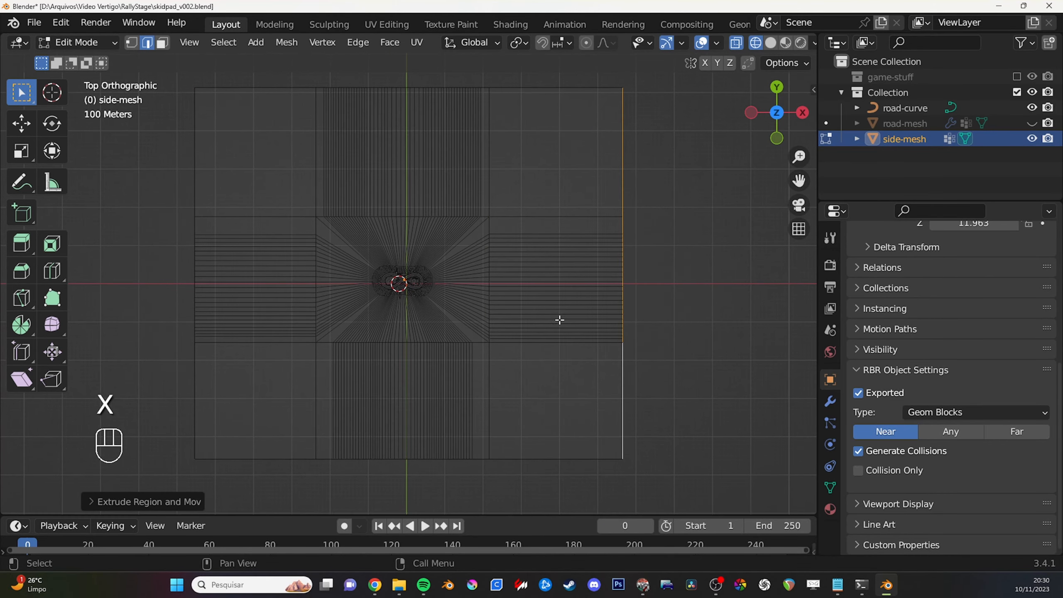
Add 10 evenly spaced loop cuts across the new outer strip on the ground's +X side.
key("ctrl+r")
scroll(553, 232, "up", 8)
scroll(553, 232, "up", 1)
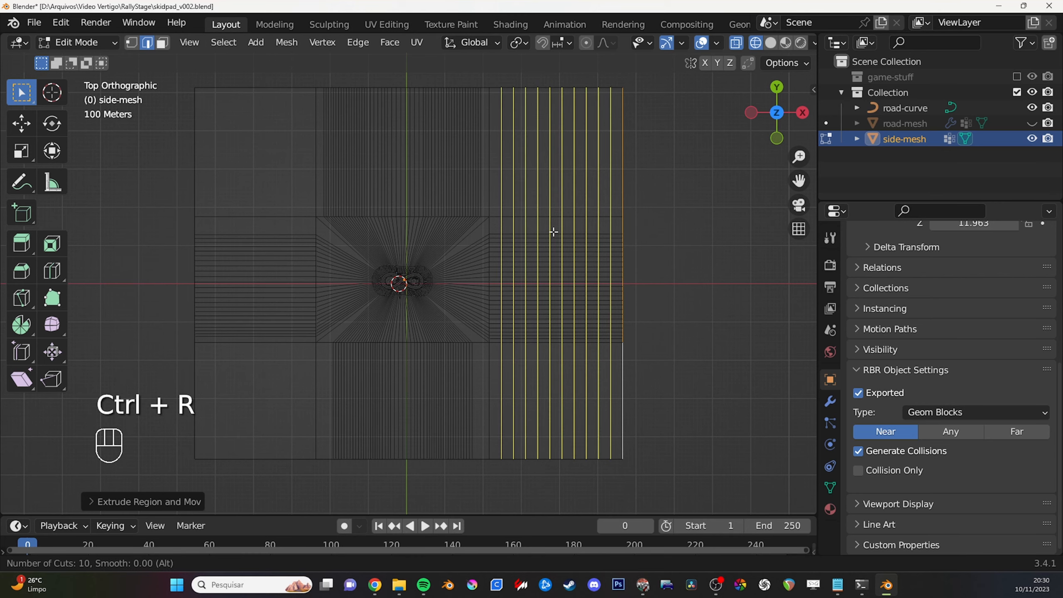
left_click(554, 232)
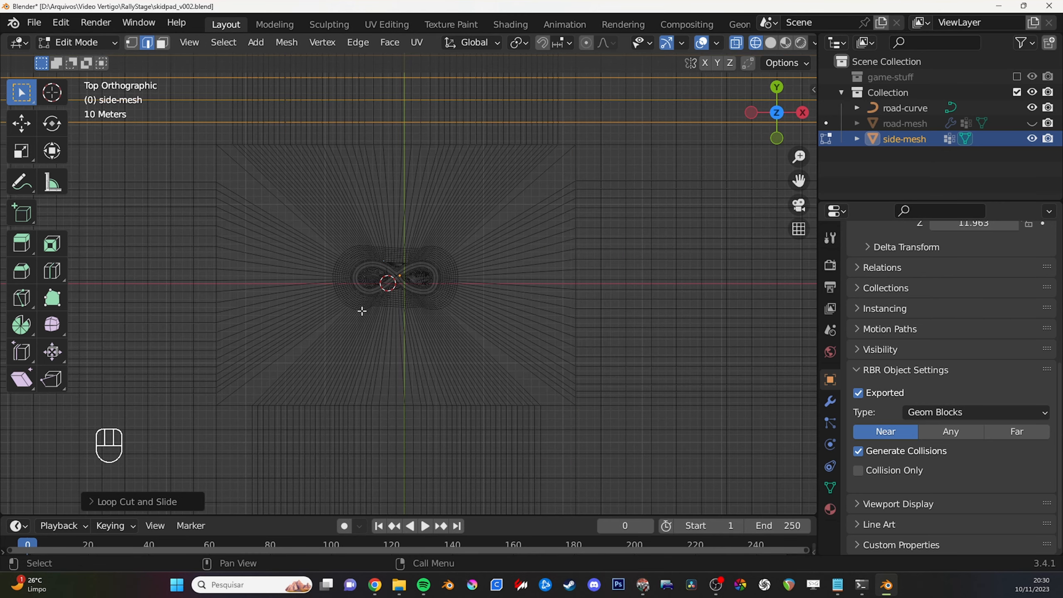
Divide the remaining outer strips of the ground with multiple loop cuts into a grid, clear the selection and leave wireframe display.
scroll(361, 311, "up", 2)
middle_click_drag(300, 312, 359, 286, "shift")
scroll(358, 285, "down", 2)
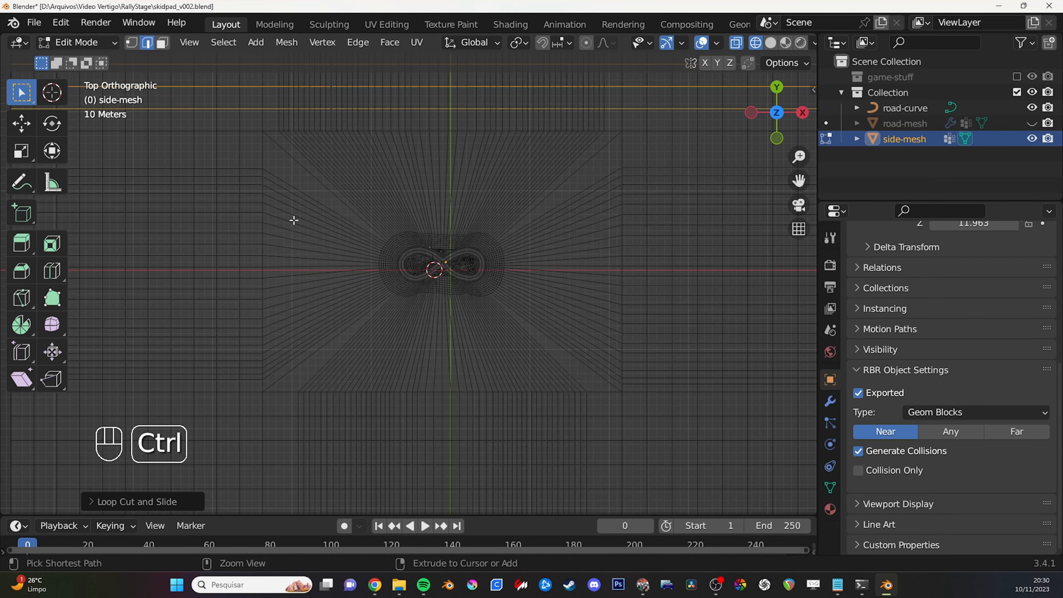
key("ctrl+r")
scroll(305, 219, "up", 8)
scroll(304, 219, "up", 3)
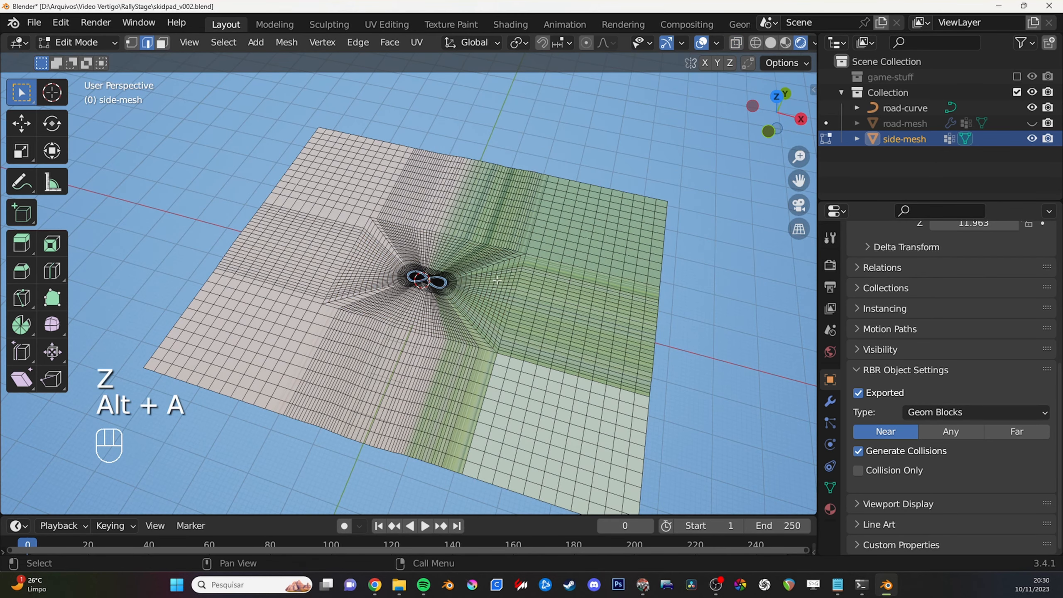
Put side-mesh in Sculpt Mode and round off the hard grid corner on its +X/−Y side with a 157 px brush.
key("ctrl+Tab")
scroll(564, 355, "down", 1)
mouse_move(499, 330)
left_mouse_down()
mouse_move(548, 375)
mouse_move(528, 381)
mouse_move(532, 349)
mouse_move(552, 360)
left_mouse_up()
key("f")
left_click(551, 350)
mouse_move(578, 348)
left_mouse_down()
mouse_move(583, 377)
mouse_move(500, 396)
left_mouse_up()
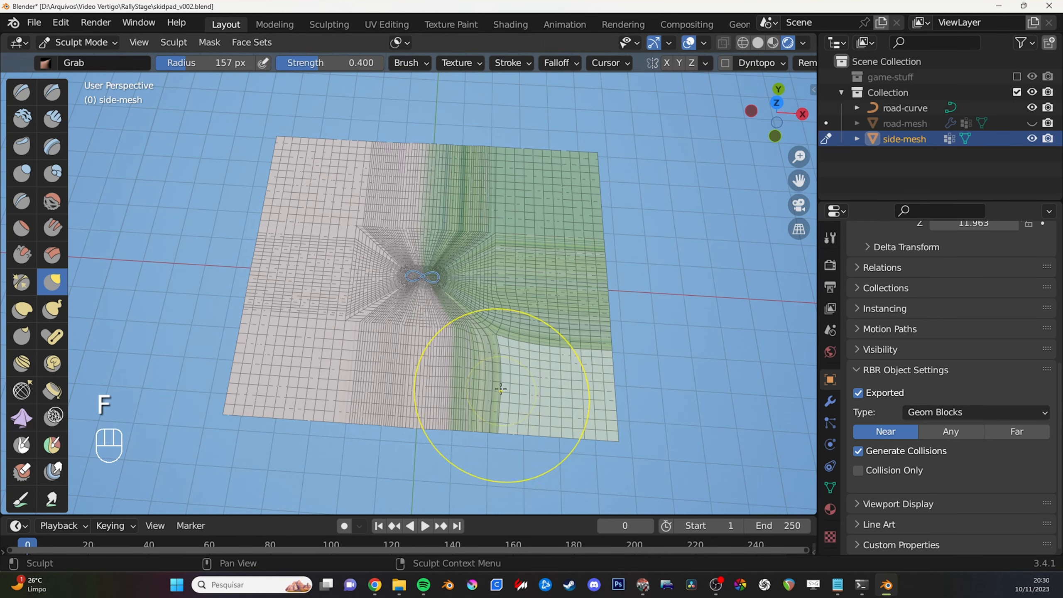
Smooth the ground's grid around the figure-eight track, with brush radii of 67 px and 96 px.
key("f")
left_click(515, 356)
mouse_move(519, 356)
left_mouse_down("shift")
mouse_move(373, 344)
mouse_move(355, 403)
left_mouse_up("shift")
left_click_drag(354, 402, 465, 406, "shift")
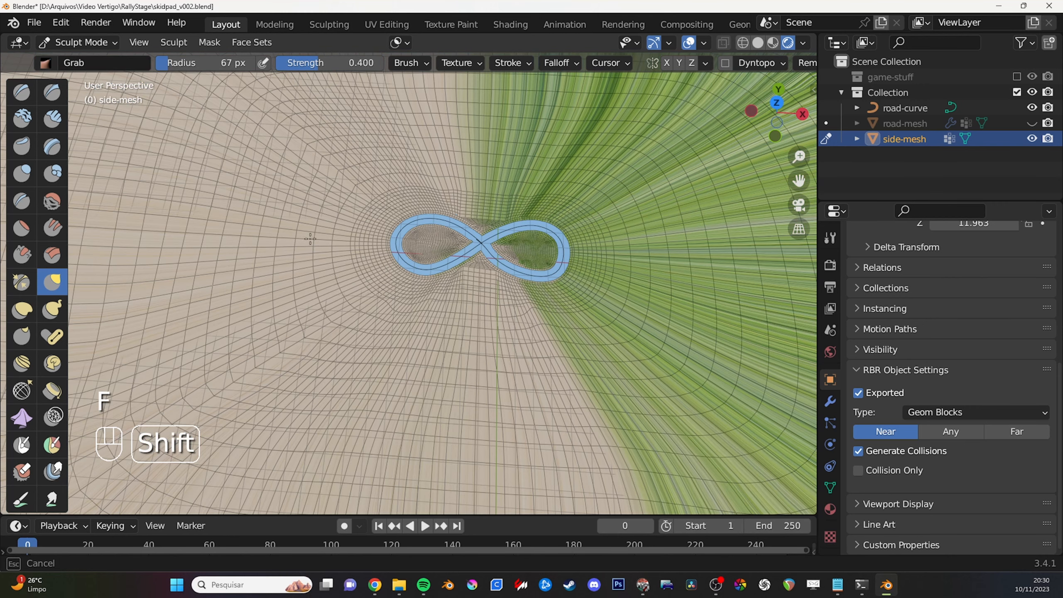
mouse_move(353, 274)
left_mouse_down("shift")
mouse_move(276, 366)
mouse_move(172, 431)
left_mouse_up("shift")
left_click(360, 181)
left_click_drag(360, 182, 289, 138, "shift")
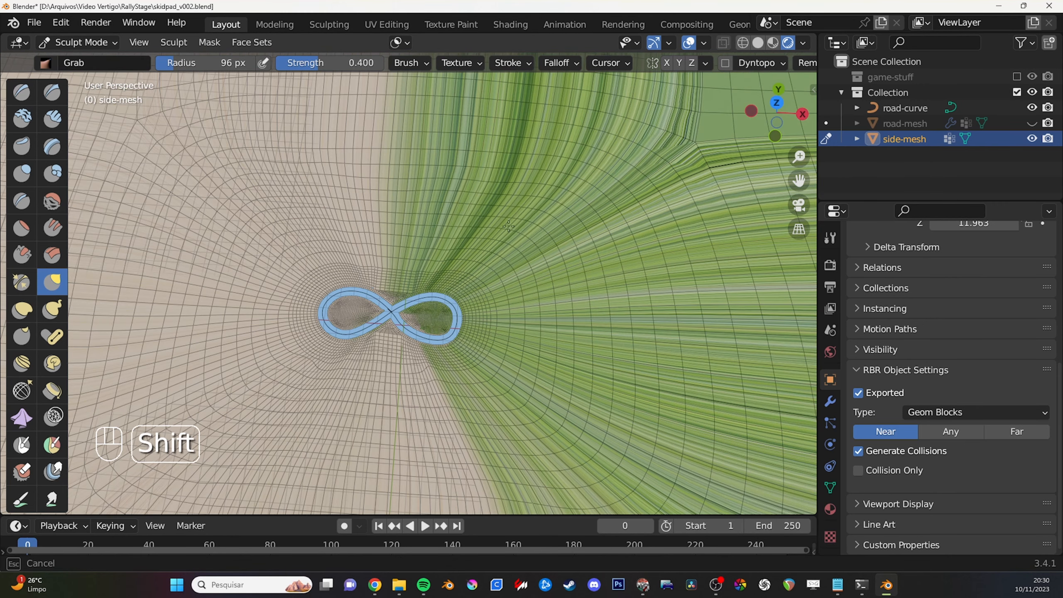
left_click_drag(481, 205, 639, 233, "shift")
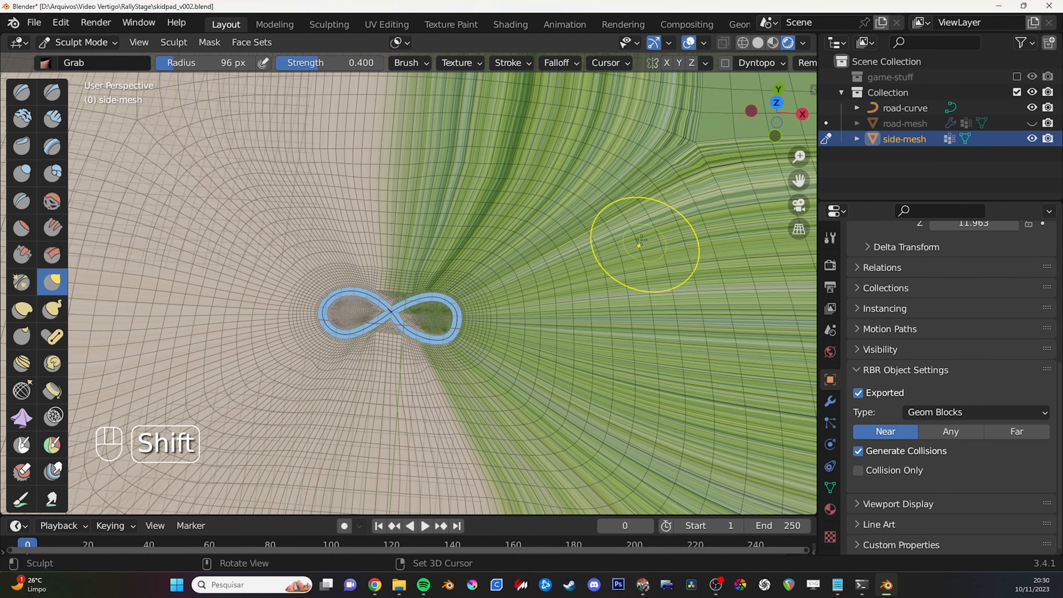
scroll(563, 280, "down", 3)
middle_click_drag(563, 281, 599, 230)
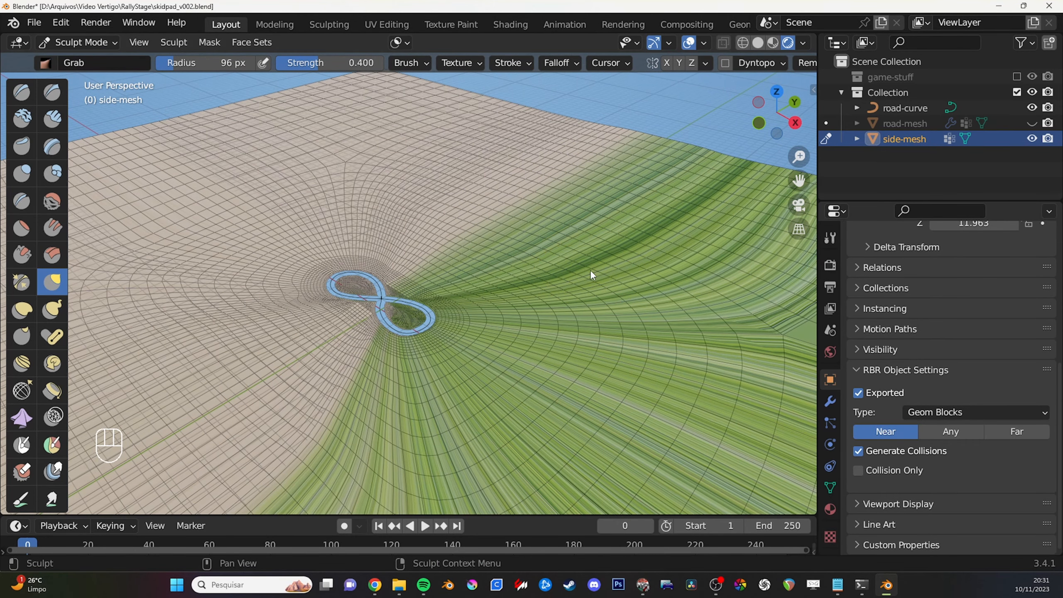
Draw a diagonal slope annotation across the terrain's profile in the back orthographic view.
mouse_move(517, 270)
middle_mouse_down()
mouse_move(511, 239)
mouse_move(458, 245)
mouse_move(540, 295)
mouse_move(517, 308)
mouse_move(532, 316)
mouse_move(522, 307)
mouse_move(548, 303)
mouse_move(563, 252)
middle_mouse_up()
scroll(540, 295, "up", 6)
key("F1")
key("KP_1")
scroll(523, 307, "down", 4)
left_click_drag(206, 188, 323, 243)
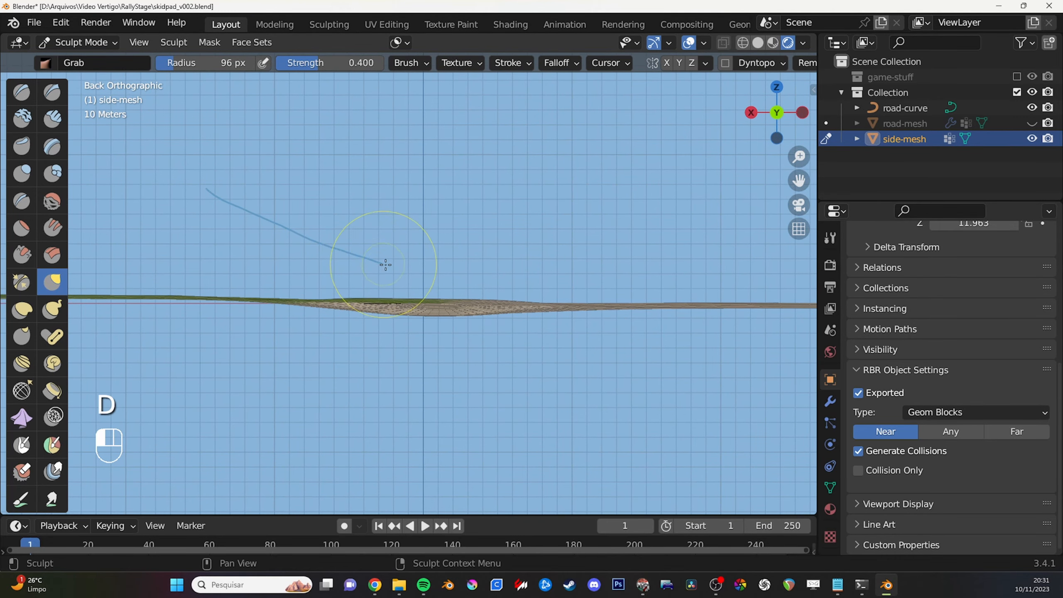
mouse_move(482, 312)
left_mouse_down()
mouse_move(666, 396)
mouse_move(753, 474)
left_mouse_up()
scroll(532, 346, "down", 2)
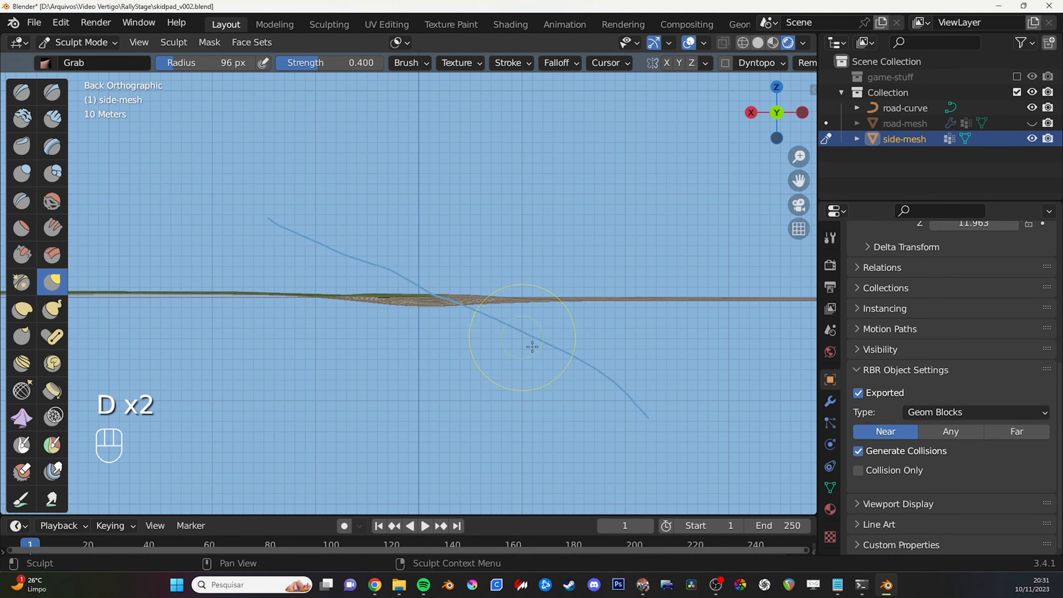
Add more annotation strokes to the slope profile to sketch hill contours, and erase the sketch.
middle_click_drag(515, 330, 544, 352)
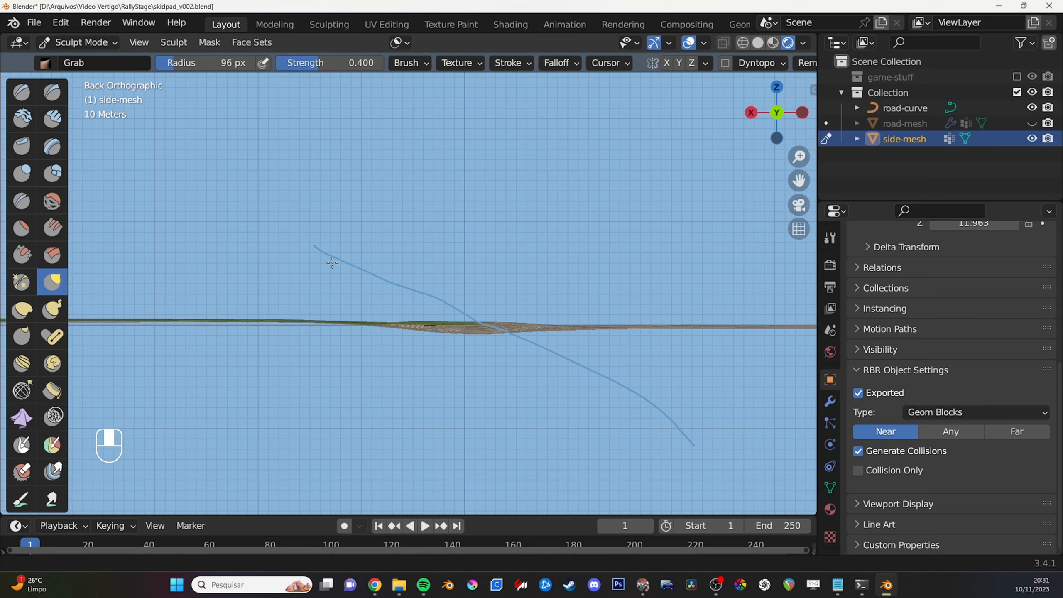
middle_click_drag(318, 261, 392, 269)
key("d")
left_click_drag(380, 263, 172, 337)
scroll(456, 292, "down", 2)
key("d")
left_click_drag(321, 312, 245, 405)
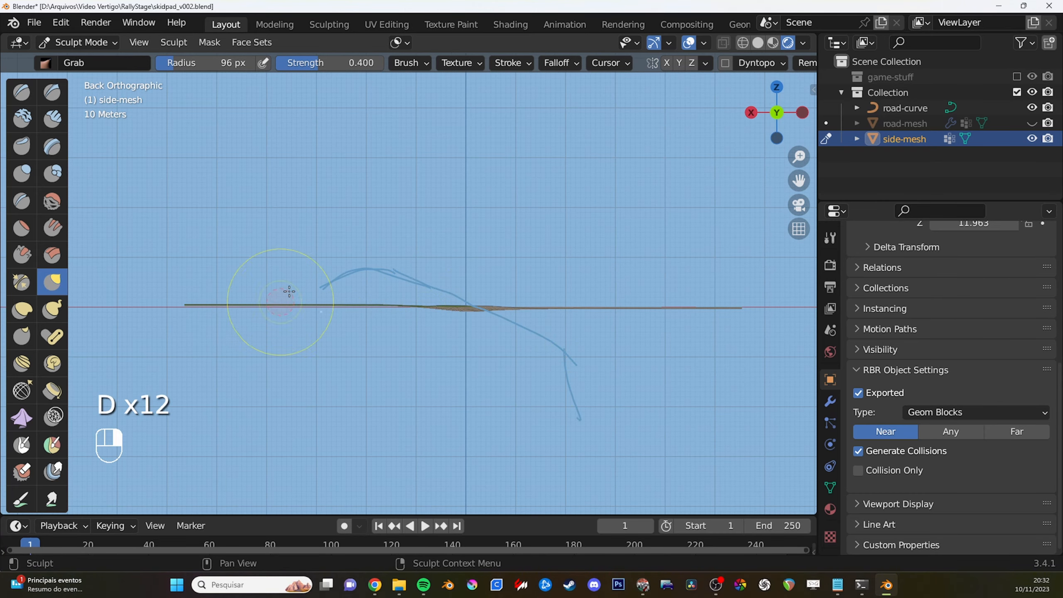
Select a patch of faces on the green ground beside the track in Edit Mode and enable proportional editing.
middle_click_drag(504, 310, 360, 294)
key("Tab")
key("3")
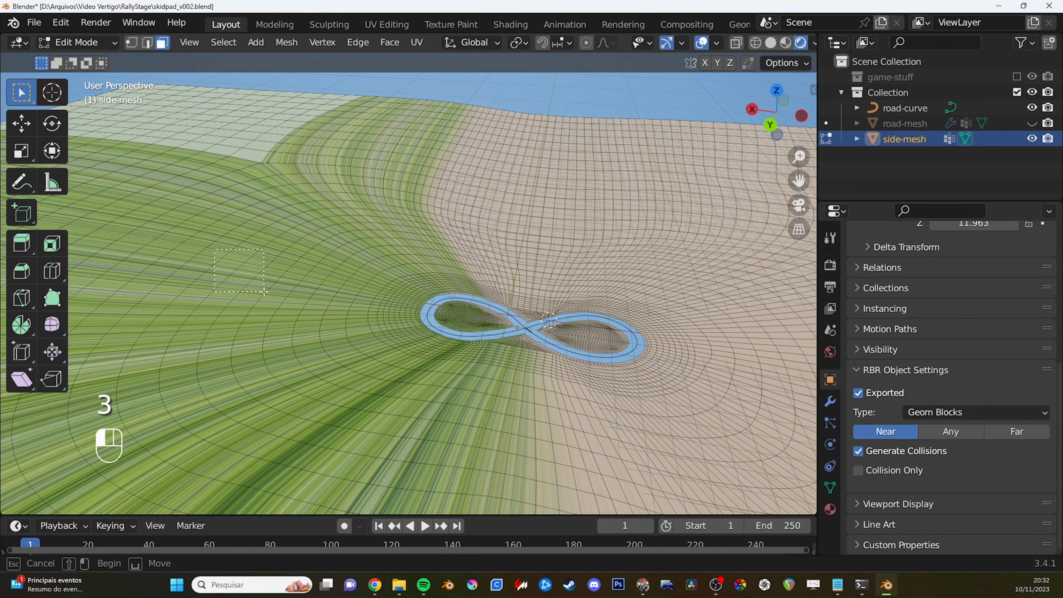
left_click_drag(264, 292, 265, 292)
left_click_drag(144, 248, 206, 290)
scroll(209, 272, "down", 2)
middle_click_drag(212, 266, 234, 270)
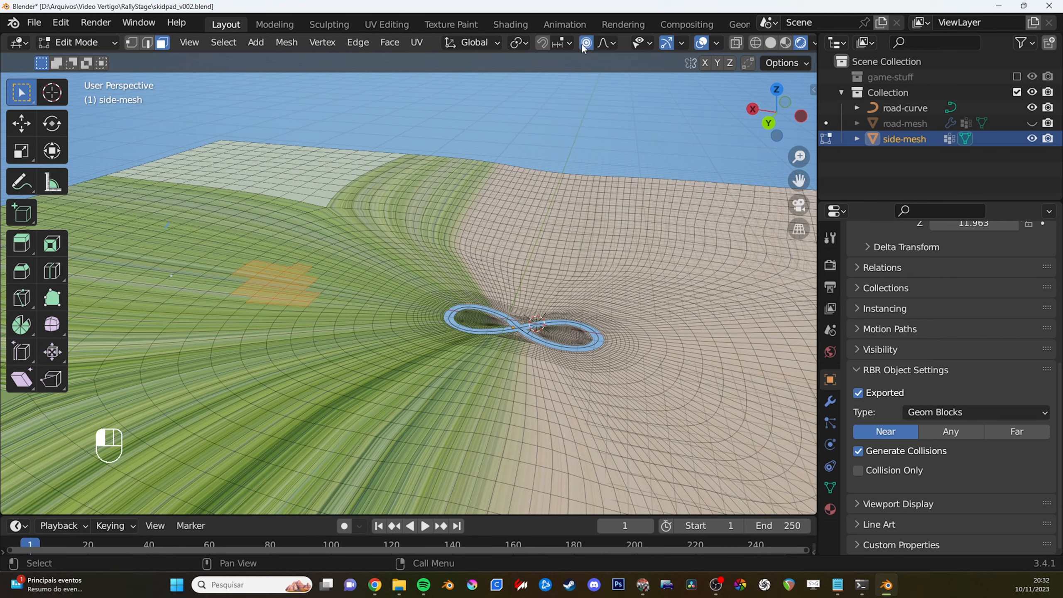
Try to raise the selected faces along Z with a smooth proportional size of about 97 m.
middle_click_drag(430, 216, 314, 287)
key("g")
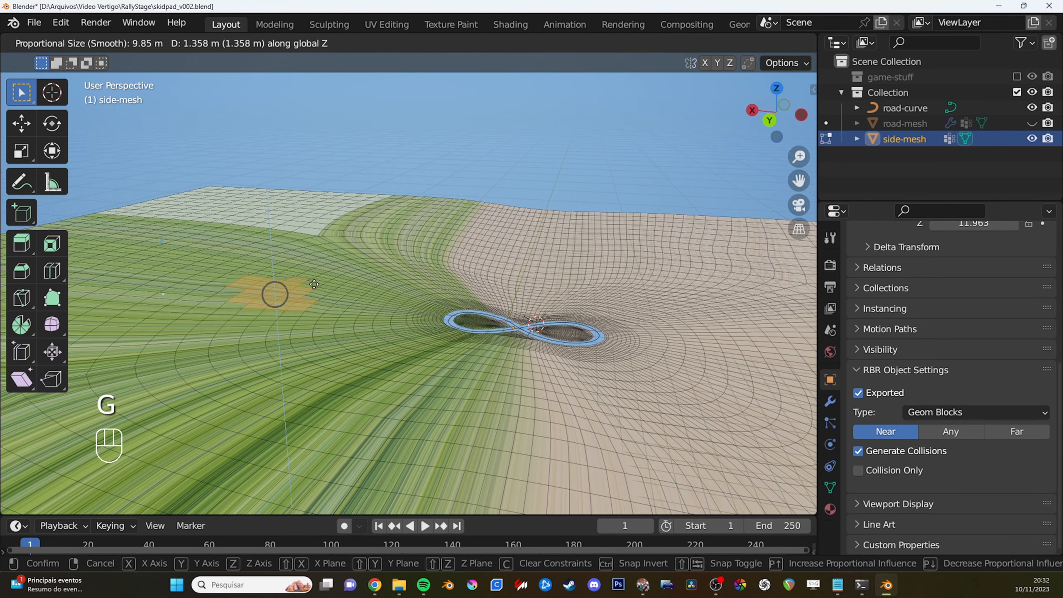
scroll(315, 281, "down", 16)
scroll(321, 263, "down", 9)
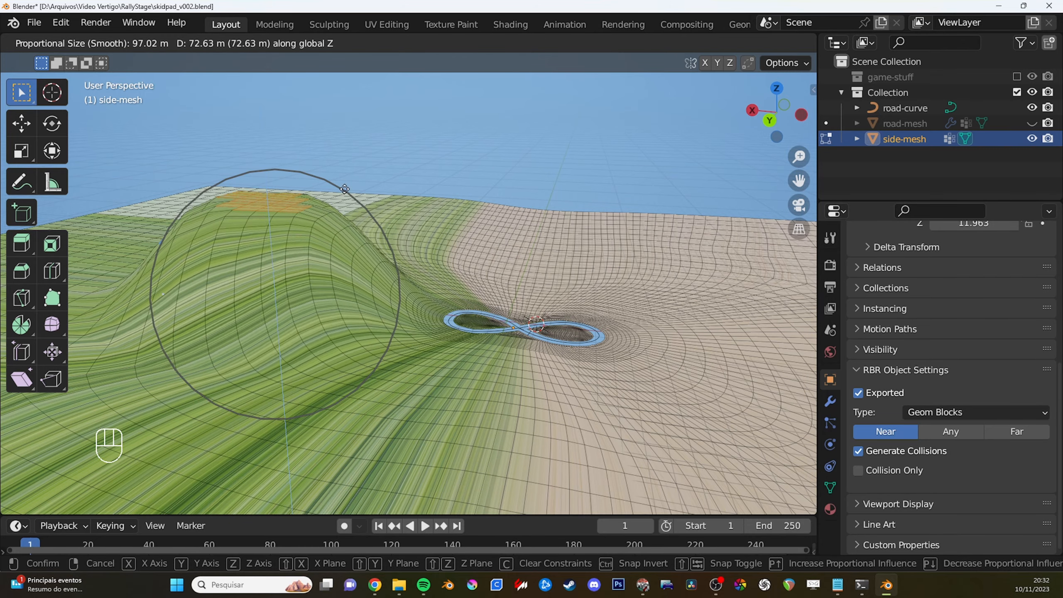
right_click(345, 190)
Make the road-mesh object visible again.
scroll(435, 316, "up", 10)
middle_click_drag(429, 319, 377, 323)
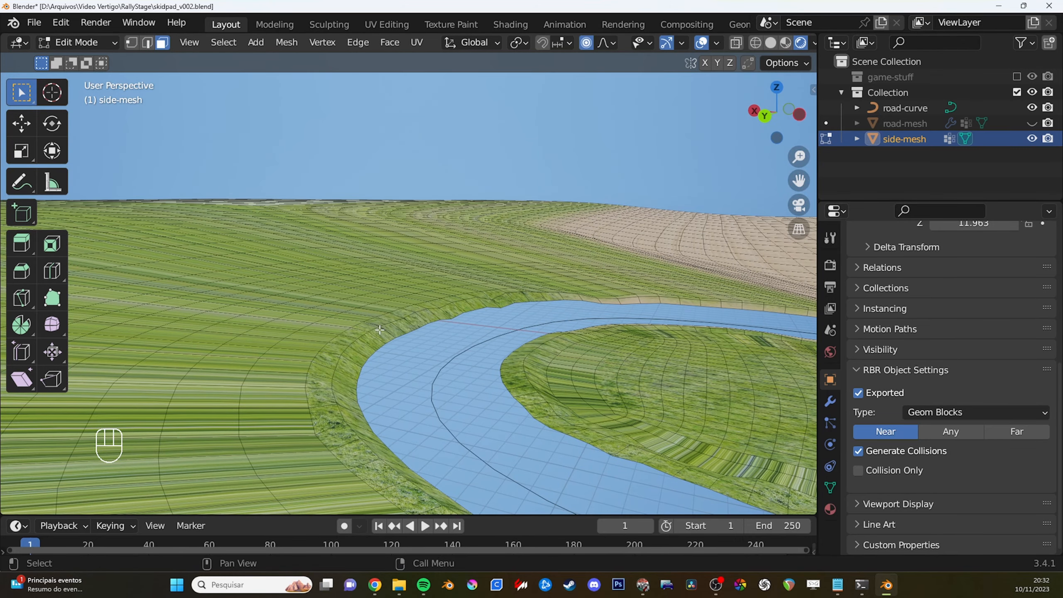
left_click(1032, 123)
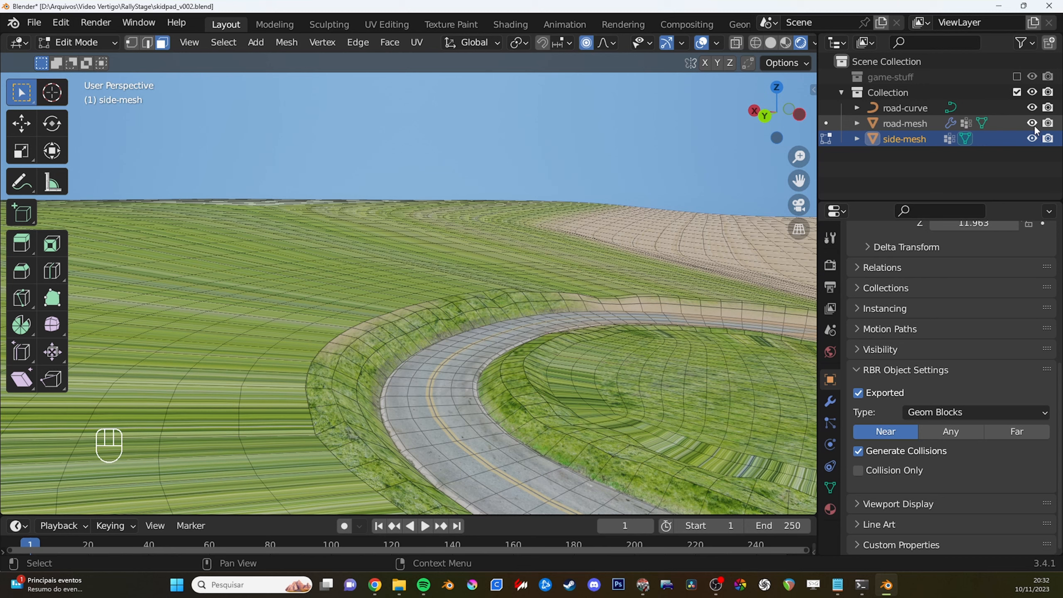
middle_click_drag(486, 236, 557, 237, "shift")
Try raising the green patch along Z with proportional sizes of about 97 m and 73 m near the road.
key("g")
key("z")
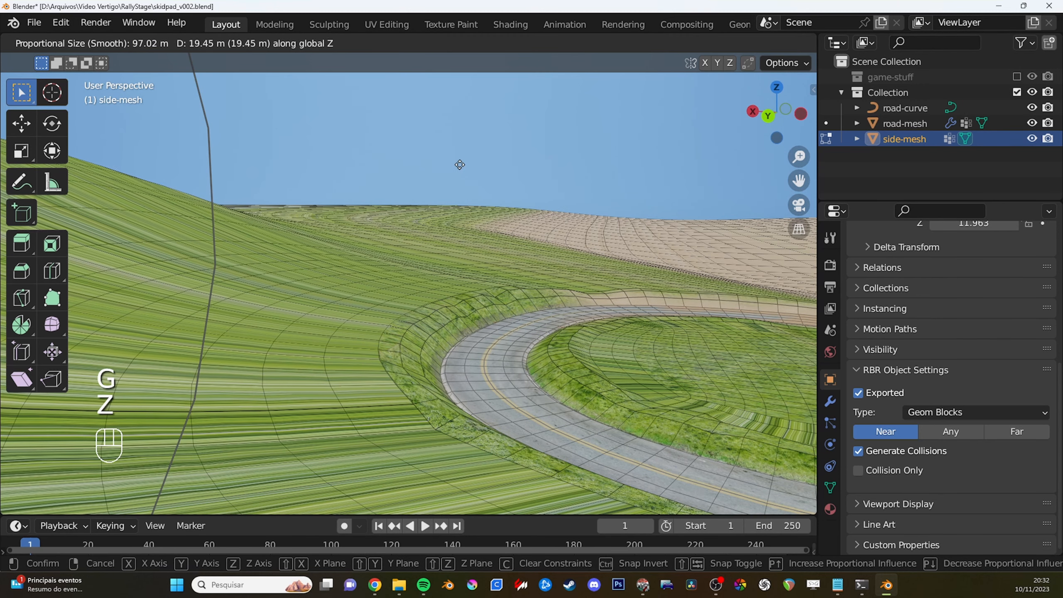
left_click(461, 170)
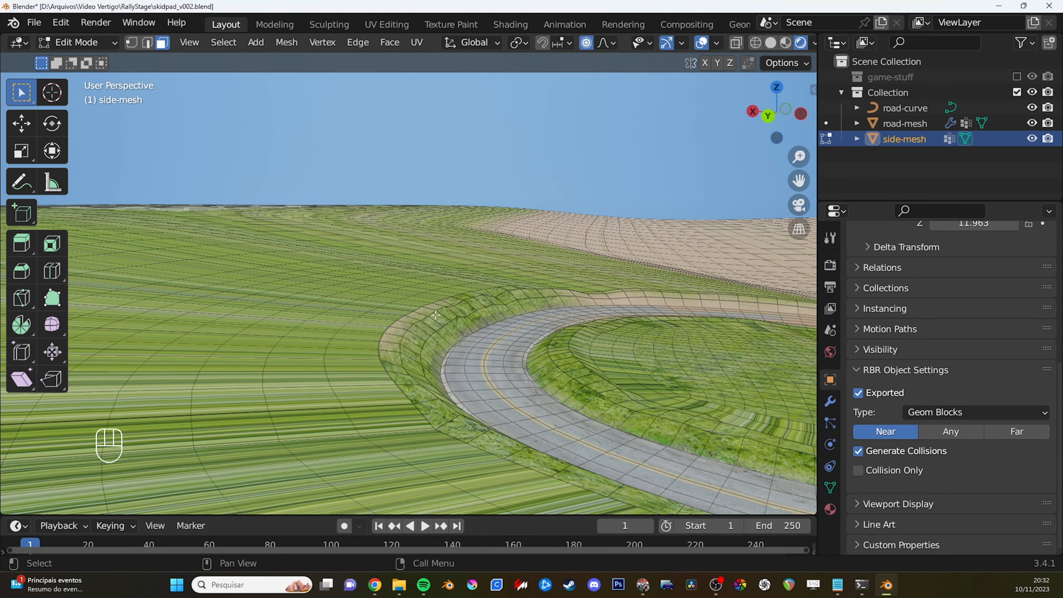
key("g")
key("z")
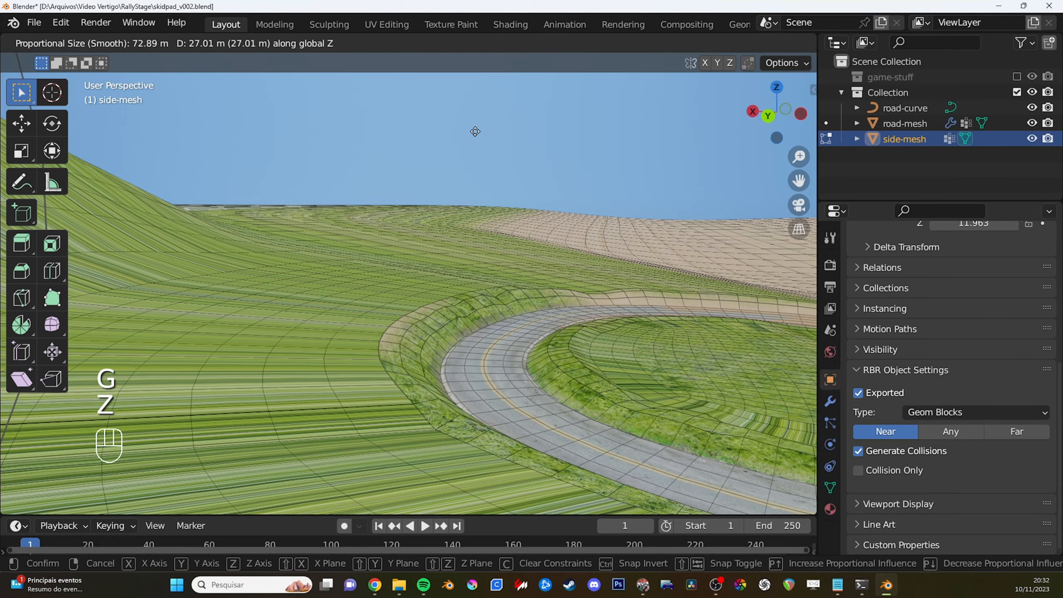
scroll(502, 482, "down", 2)
right_click(502, 482)
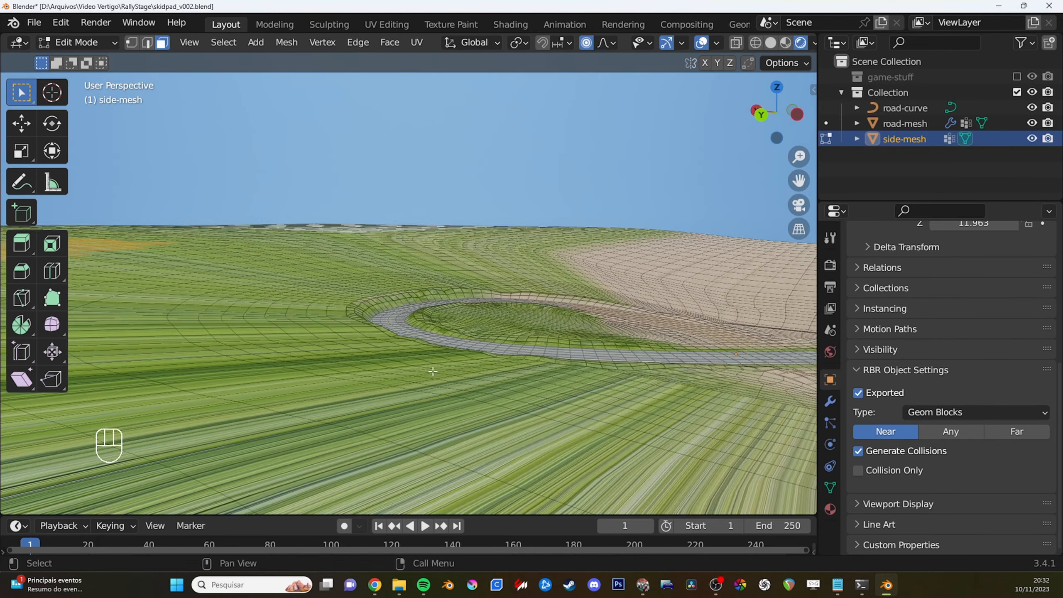
Move the selected green faces along Z with proportional editing to shape a hill, and clear the selection.
key("g")
key("z")
left_click(589, 325)
scroll(589, 326, "down", 4)
middle_click_drag(589, 325, 473, 379, "shift")
scroll(586, 335, "down", 5)
key("alt+a")
Circle-select the outer band of faces along the ground's −X edge, including both corners.
scroll(685, 327, "down", 5)
middle_click_drag(685, 327, 647, 328, "shift")
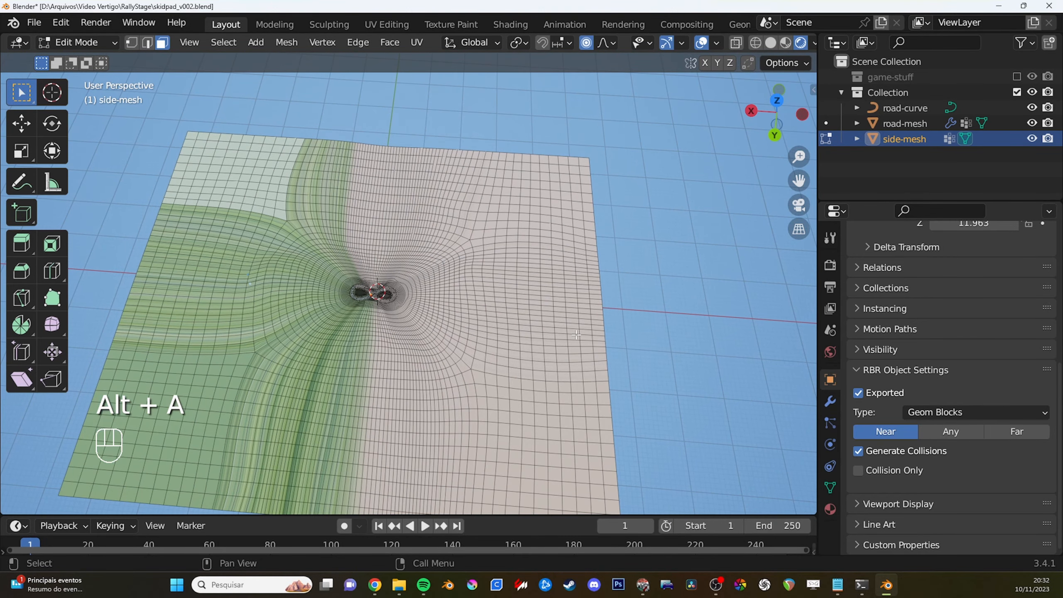
key("c")
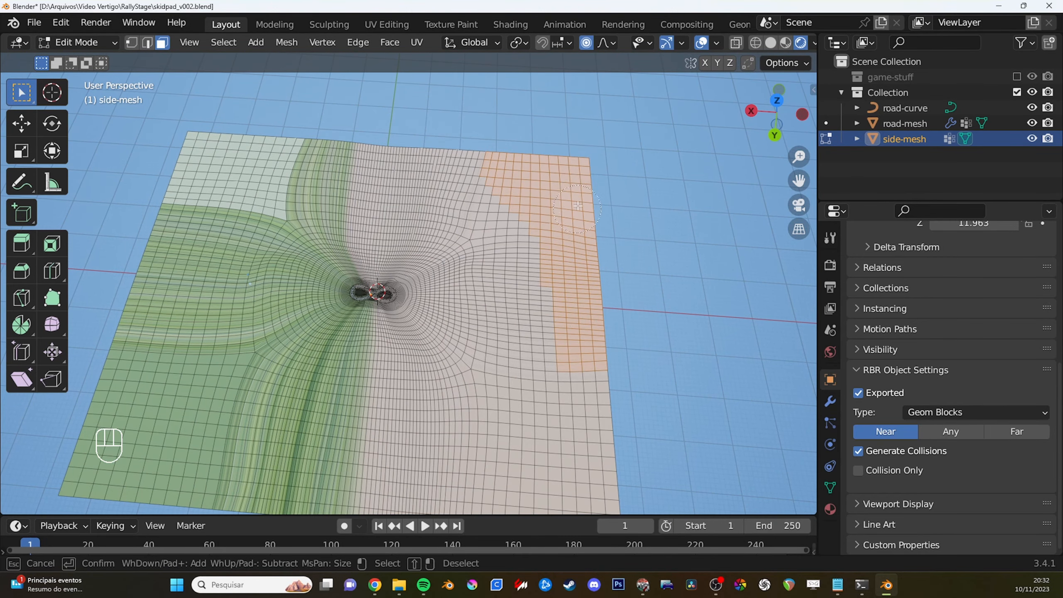
right_click(586, 302)
scroll(587, 302, "down", 3)
key("c")
left_click_drag(513, 310, 457, 408)
right_click(456, 408)
scroll(456, 377, "up", 4)
middle_click_drag(426, 289, 454, 291, "shift")
middle_click_drag(454, 291, 463, 268)
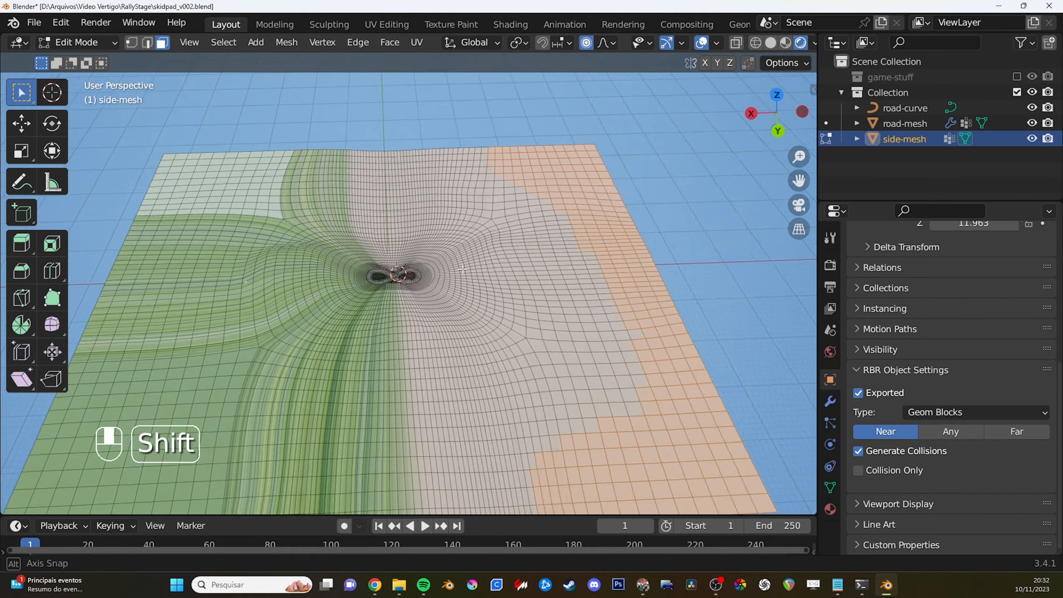
Lower the selected −X border faces along Z with proportional editing so the ground slopes down outward.
scroll(463, 269, "up", 6)
middle_click_drag(598, 268, 560, 268, "shift")
middle_click_drag(559, 268, 560, 239)
key("g")
key("z")
left_click(560, 312)
scroll(561, 312, "up", 7)
middle_click_drag(519, 335, 518, 304)
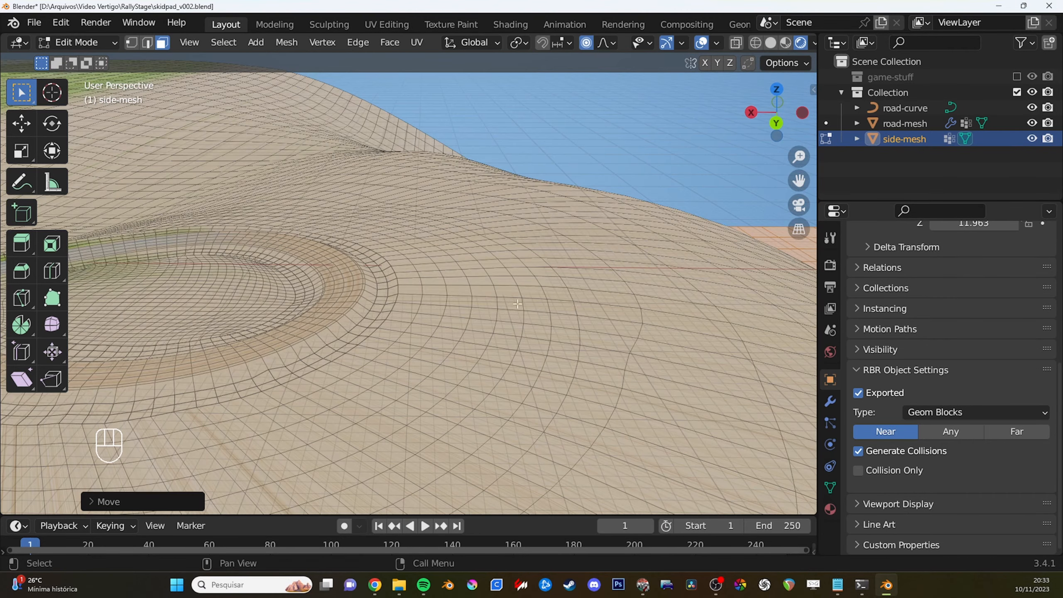
Return side-mesh to Sculpt Mode with the Draw brush, and undo the trial strokes on the ground.
key("ctrl+Tab")
key("ctrl+Tab")
mouse_move(608, 313)
middle_mouse_down()
mouse_move(474, 273)
mouse_move(511, 320)
mouse_move(371, 375)
mouse_move(334, 423)
middle_mouse_up()
key("x")
scroll(498, 292, "down", 2)
key("ctrl+z")
key("f")
left_click(533, 338)
scroll(515, 338, "down", 8)
key("ctrl+z")
Raise hills on the green slopes and adjoining beige ground with the Draw brush at strength 0.500, resizing it to 68 px and 50 px.
key("f")
left_click(416, 180)
left_click_drag(410, 171, 360, 181)
mouse_move(360, 251)
middle_mouse_down()
mouse_move(355, 209)
mouse_move(545, 237)
middle_mouse_up()
key("f")
left_click(540, 238)
left_click_drag(509, 221, 502, 218)
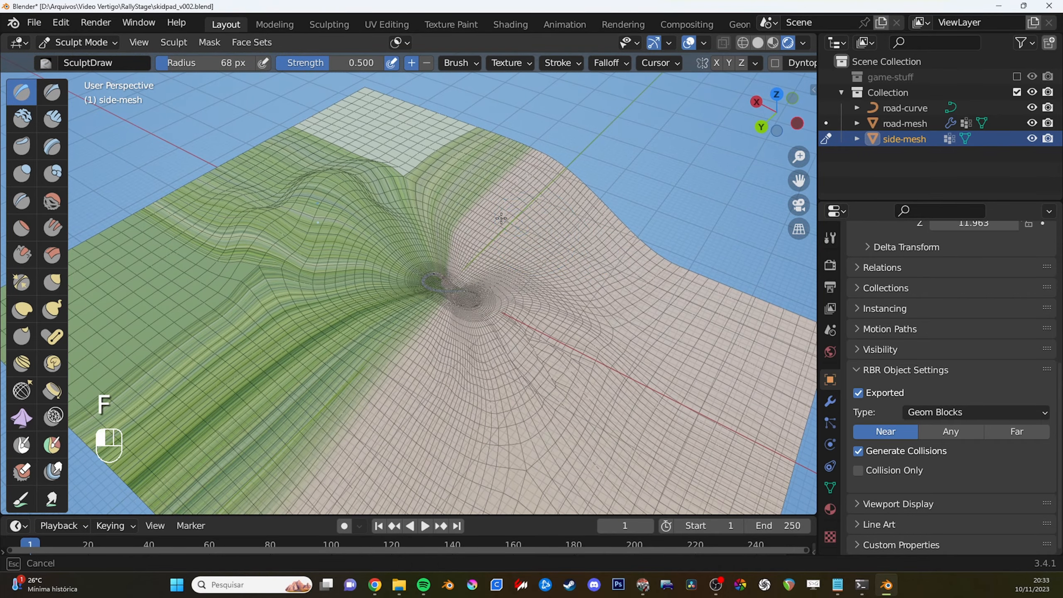
left_click(529, 201)
middle_click_drag(530, 201, 532, 265)
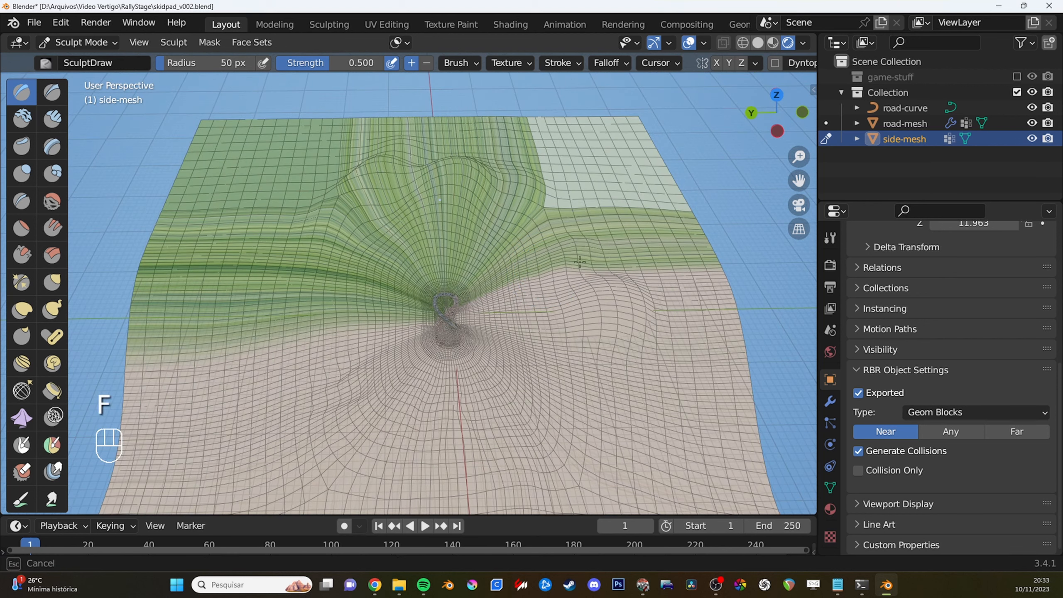
Sculpt further bumps on the beige ground toward the −Y side with a resized Draw brush.
middle_click_drag(587, 301, 619, 298)
key("f")
left_click(670, 356)
mouse_move(699, 372)
left_mouse_down()
mouse_move(728, 375)
mouse_move(714, 394)
left_mouse_up()
left_click_drag(678, 251, 653, 239)
key("f")
left_click(660, 247)
Sculpt additional hills around the remaining sides of the ground, adjusting the Draw brush radius between strokes.
mouse_move(451, 302)
middle_mouse_down()
mouse_move(333, 249)
mouse_move(280, 258)
middle_mouse_up()
left_click_drag(277, 257, 299, 235)
key("f")
left_click(327, 227)
left_click_drag(217, 247, 356, 180)
left_click_drag(293, 348, 225, 417)
middle_click_drag(224, 416, 235, 335)
Reshape the sculpted hills with the Grab brush, using a radius of 133 px.
key("g")
key("f")
left_click(214, 374)
mouse_move(214, 374)
middle_mouse_down()
mouse_move(337, 216)
mouse_move(511, 368)
mouse_move(628, 377)
mouse_move(522, 213)
mouse_move(465, 235)
middle_mouse_up()
key("f")
key("x")
key("g")
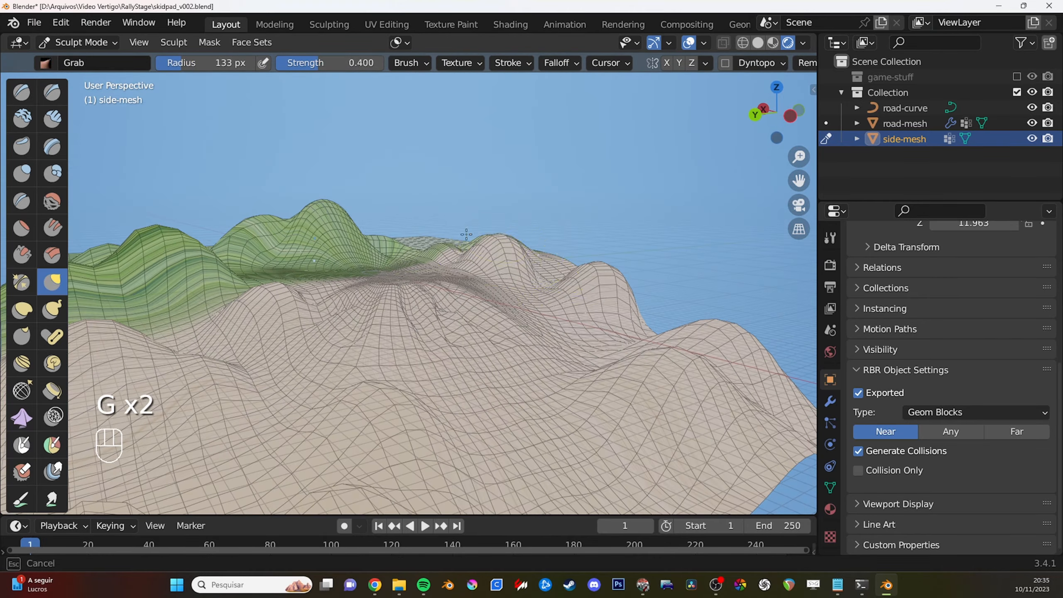
left_click_drag(465, 235, 471, 248)
Refine the surrounding hilltops with resized brush strokes and return side-mesh to Object Mode.
mouse_move(471, 247)
middle_mouse_down()
mouse_move(627, 269)
mouse_move(410, 164)
middle_mouse_up()
key("f")
left_click_drag(410, 164, 402, 185)
key("ctrl+Tab")
mouse_move(402, 184)
middle_mouse_down()
mouse_move(558, 280)
mouse_move(522, 285)
mouse_move(461, 260)
middle_mouse_up()
key("ctrl+Tab")
key("f")
left_click_drag(251, 176, 260, 193)
middle_click_drag(523, 286, 392, 271)
key("ctrl+Tab")
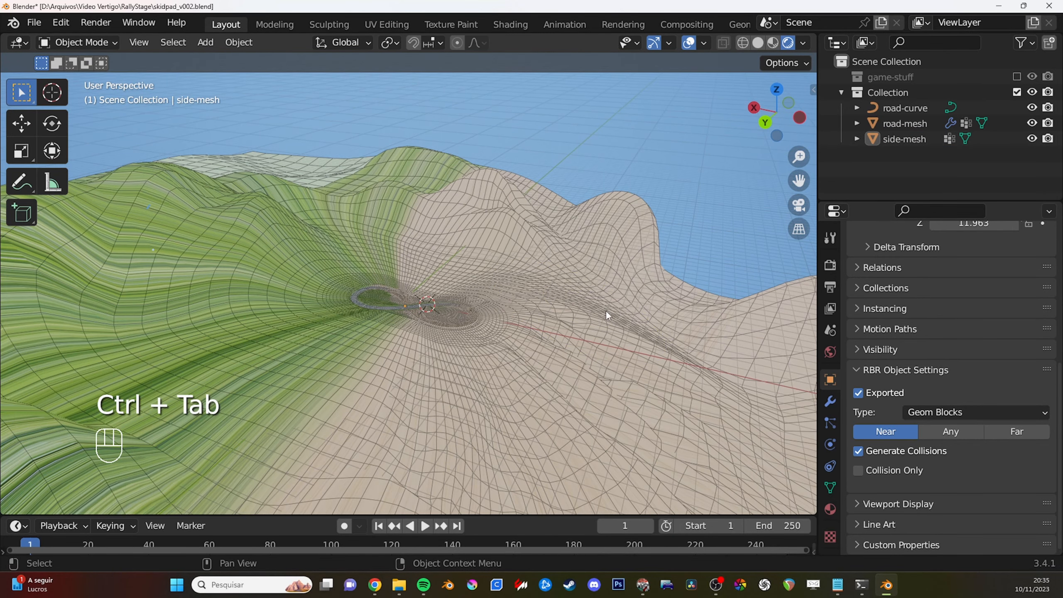
Add a Displace modifier to side-mesh, create a new texture for it and open that texture's settings.
left_click(833, 403)
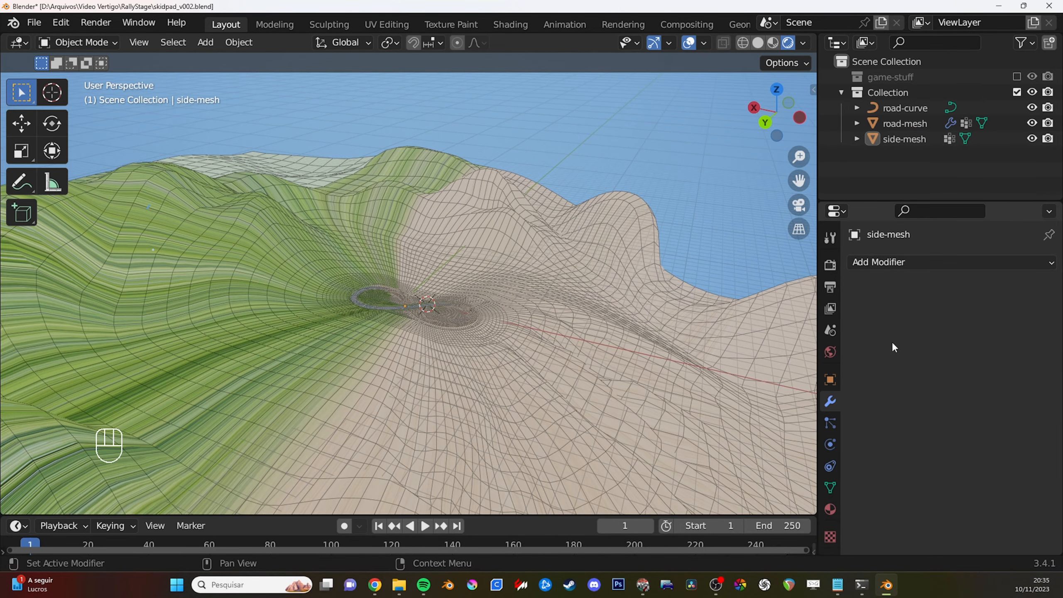
left_click(889, 267)
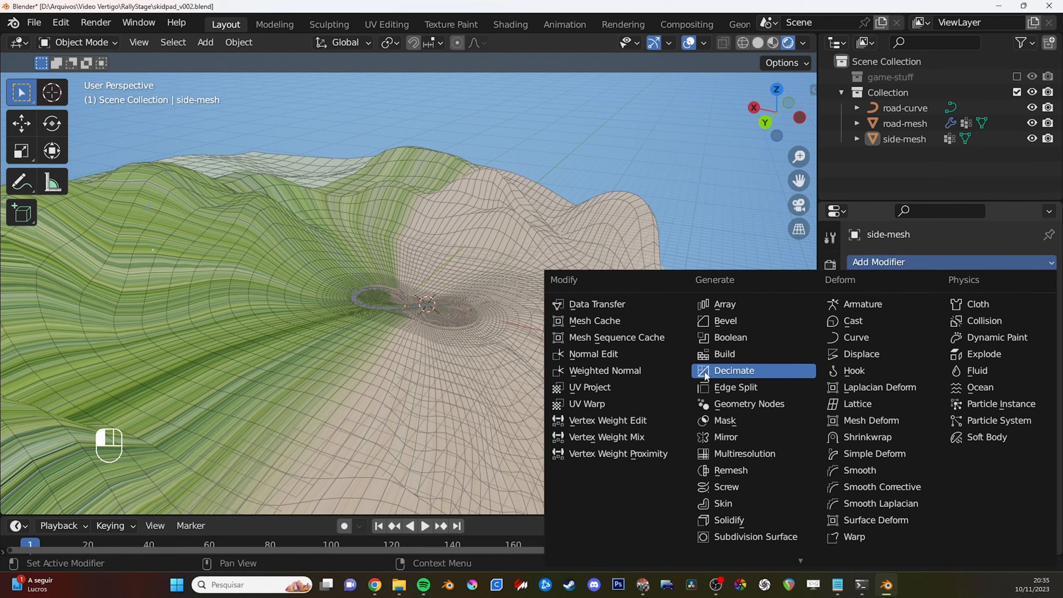
left_click(865, 355)
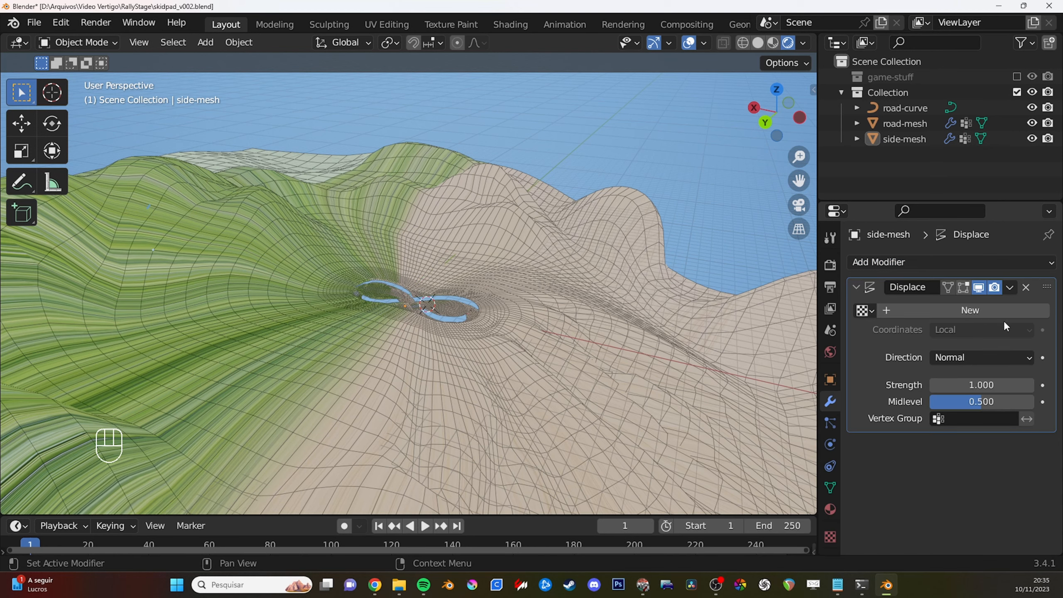
left_click(978, 313)
left_click(1041, 311)
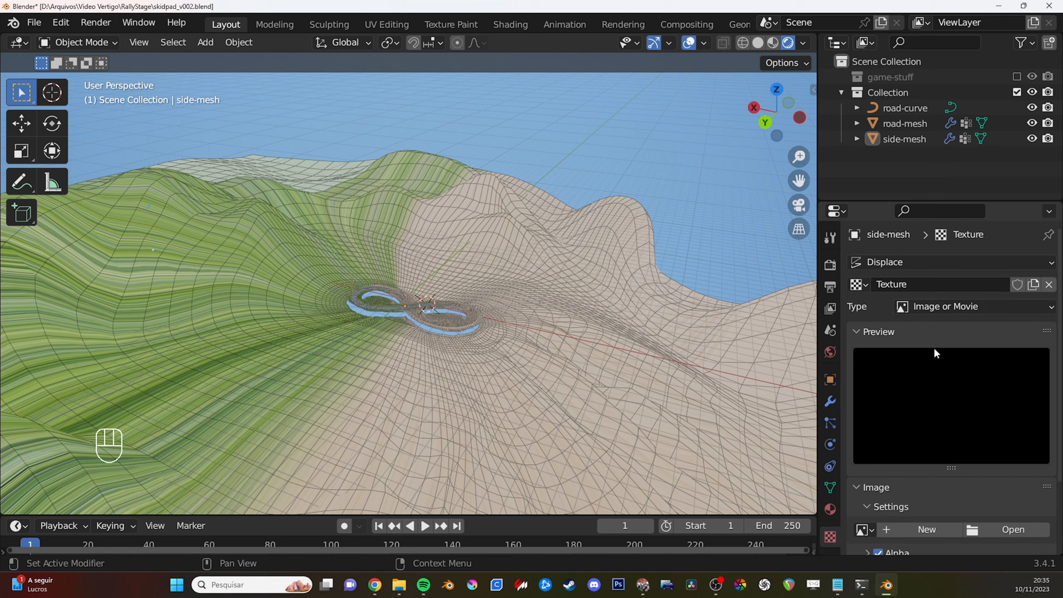
Set the displacement texture's type to Clouds.
scroll(933, 346, "down", 2)
left_click(957, 262)
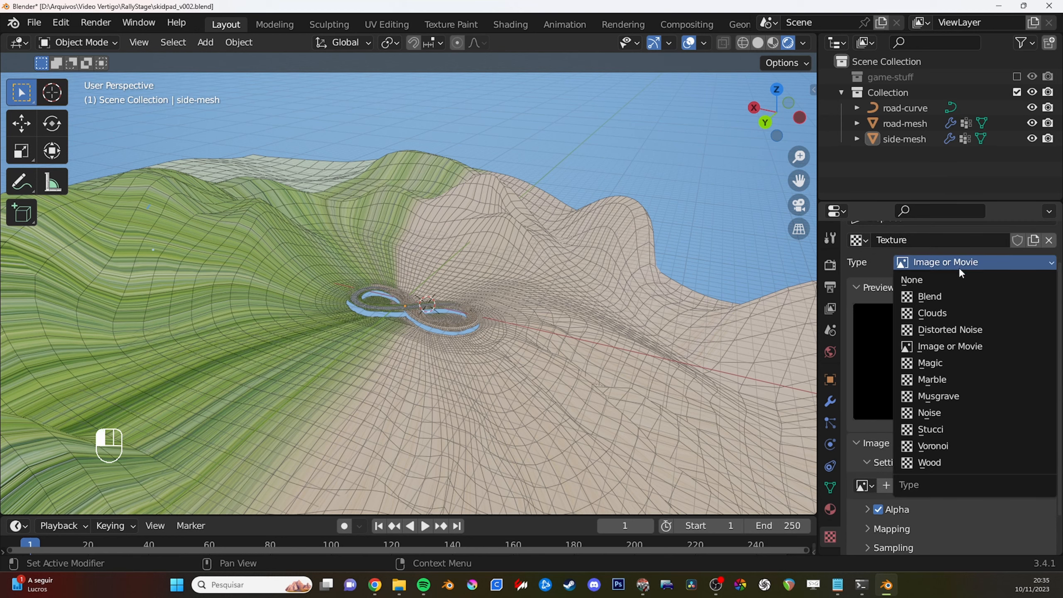
left_click(951, 314)
Set the strength of side-mesh's Displace modifier to 0.31.
left_click(831, 402)
left_click_drag(981, 386, 1011, 385, "shift")
middle_click_drag(435, 257, 344, 233)
left_click_drag(982, 385, 1045, 386, "shift")
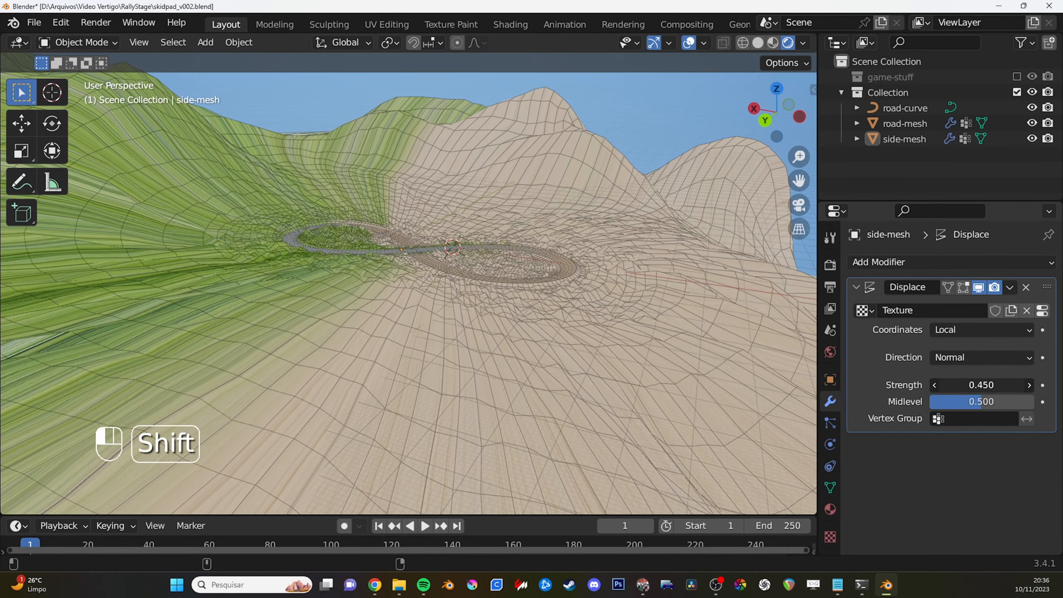
left_click_drag(982, 385, 964, 386, "shift")
left_click(979, 290)
In Edit Mode, add a series of loop cuts encircling the track on side-mesh, spaced from near the road outward across the hills.
scroll(340, 370, "down", 7)
middle_click_drag(377, 302, 331, 314)
key("Tab")
scroll(330, 327, "up", 5)
key("2")
scroll(376, 289, "up", 1)
middle_click_drag(235, 239, 213, 206)
middle_click_drag(214, 205, 303, 236, "shift")
key("ctrl+r")
left_click(423, 298)
left_click(423, 298)
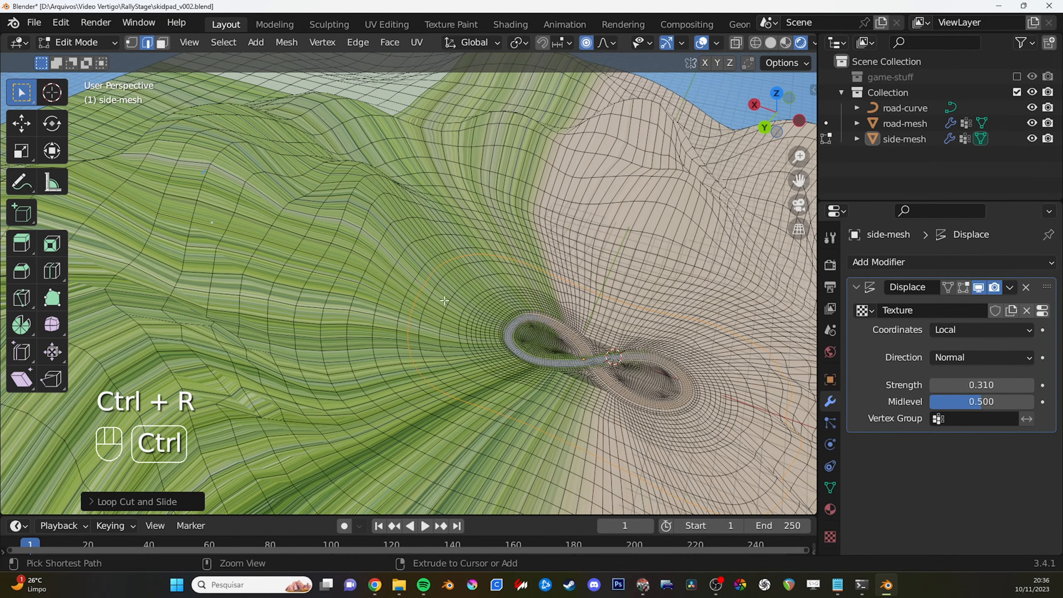
key("ctrl+r")
left_click(447, 299)
left_click(448, 299)
key("ctrl+r")
double_click(461, 299)
key("ctrl+r")
double_click(390, 302)
key("ctrl+r")
double_click(376, 289)
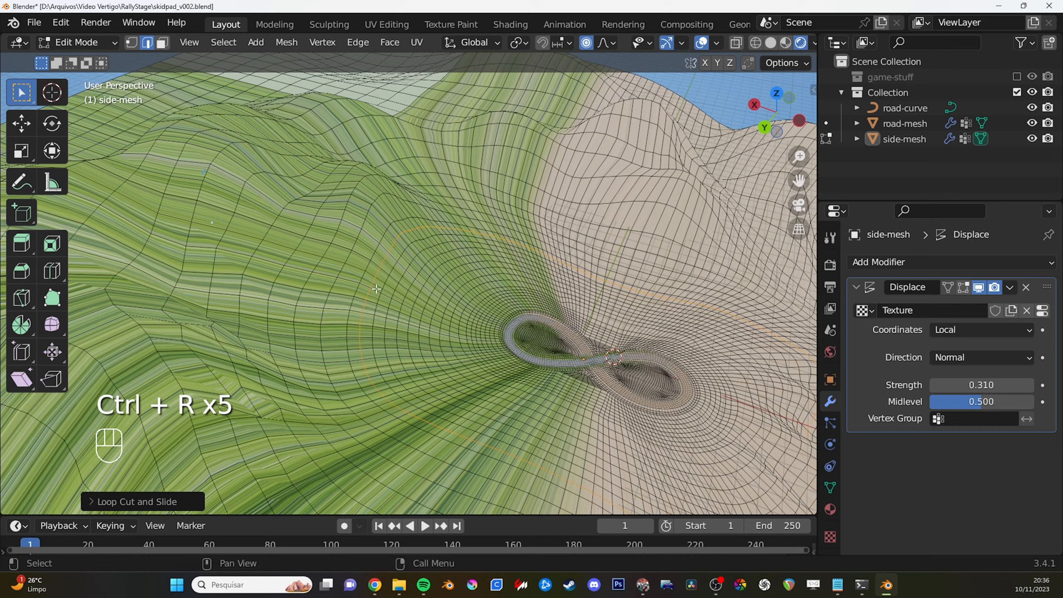
key("ctrl+r")
double_click(294, 280)
key("ctrl+r")
key("ctrl+r")
key("ctrl+r")
double_click(251, 275)
Carve the hillside beside the track with an inverted Draw brush stroke in Sculpt Mode and return side-mesh to Object Mode.
middle_click_drag(427, 304, 415, 282)
key("ctrl+Tab")
key("x")
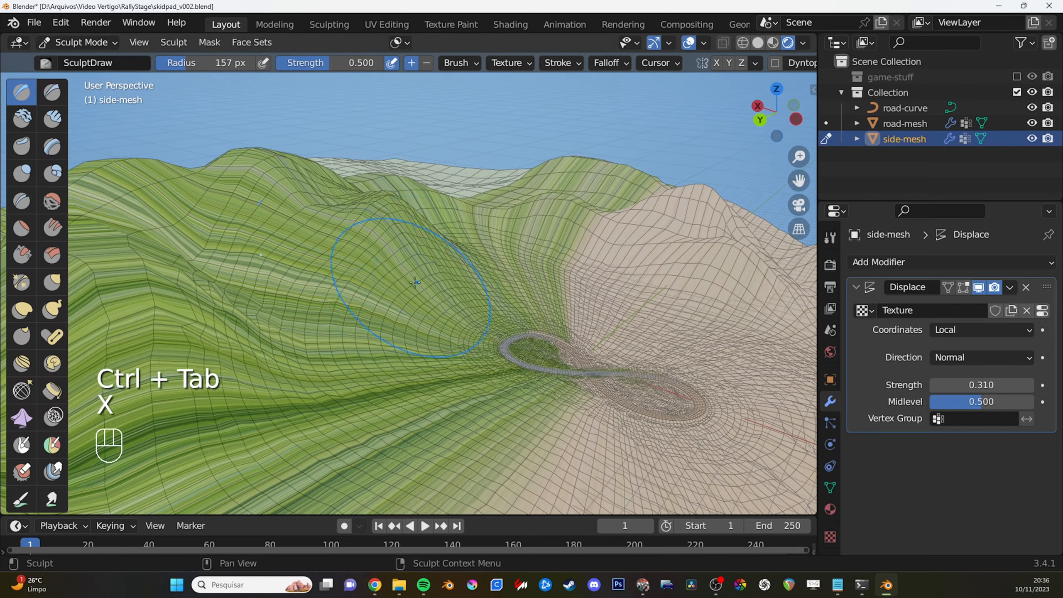
left_click_drag(449, 274, 483, 321, "ctrl")
mouse_move(484, 322)
middle_mouse_down()
mouse_move(412, 341)
mouse_move(544, 301)
mouse_move(385, 304)
middle_mouse_up()
key("ctrl+Tab")
left_click(586, 361)
Add a new vertex group to side-mesh and circle-select the vertices surrounding the figure-eight track for it.
middle_click_drag(585, 325, 579, 394)
left_click(832, 487)
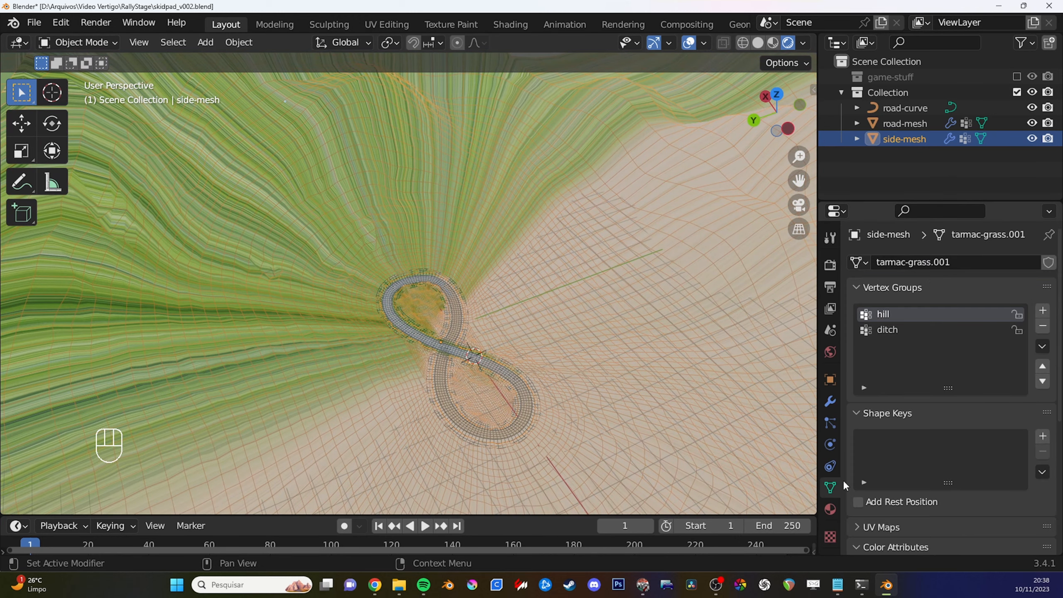
left_click(1043, 311)
key("Tab")
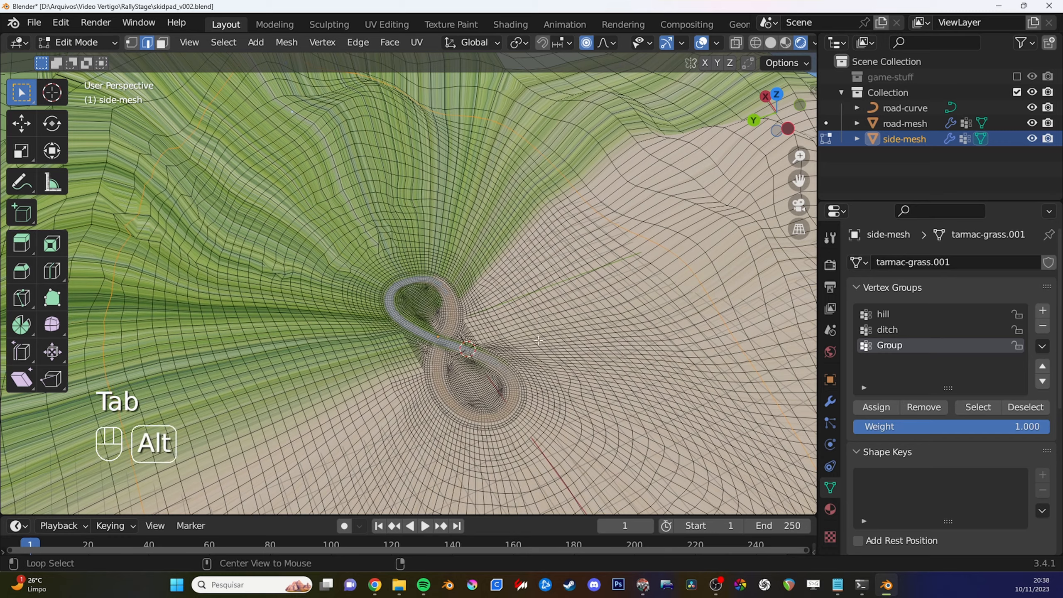
key("alt+a")
key("1")
key("c")
left_click_drag(465, 384, 426, 326)
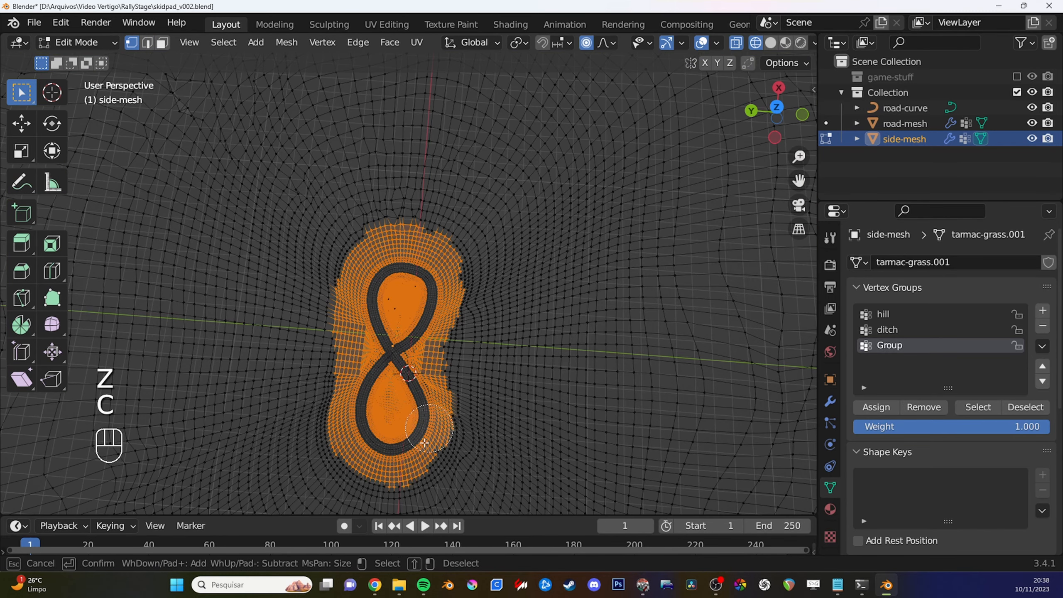
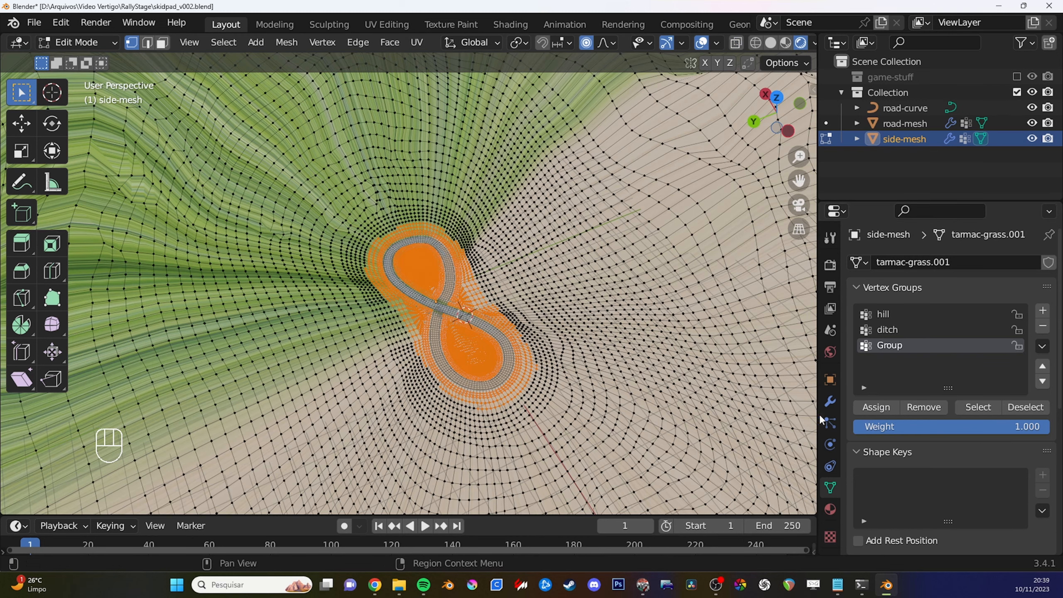
In Object Mode, set the Displace modifier's vertex group to Group and toggle the modifier's viewport display.
key("ctrl+Tab")
left_click(831, 402)
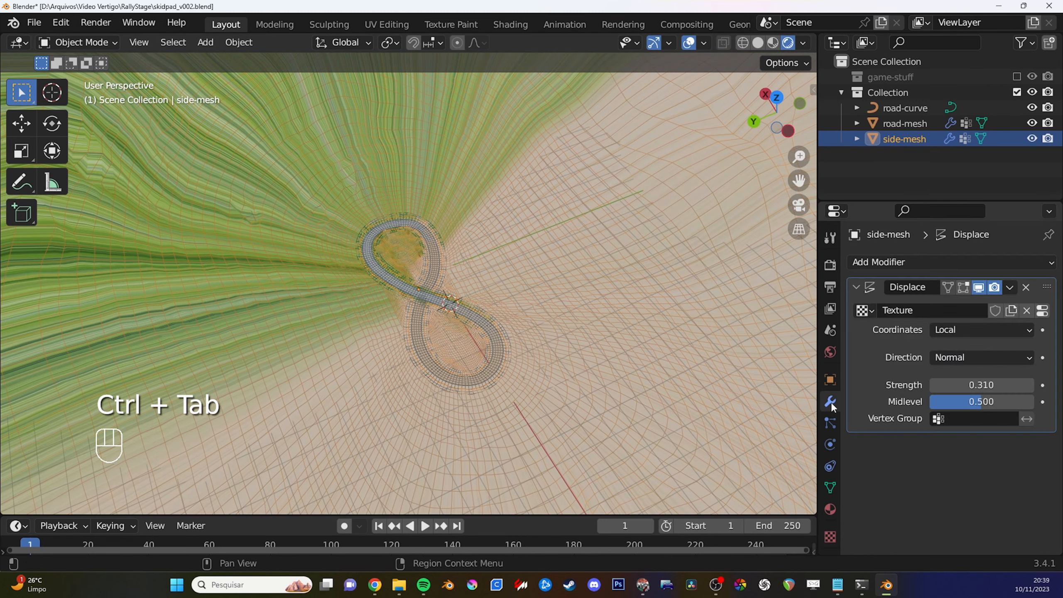
middle_click_drag(700, 395, 716, 317)
left_click(976, 419)
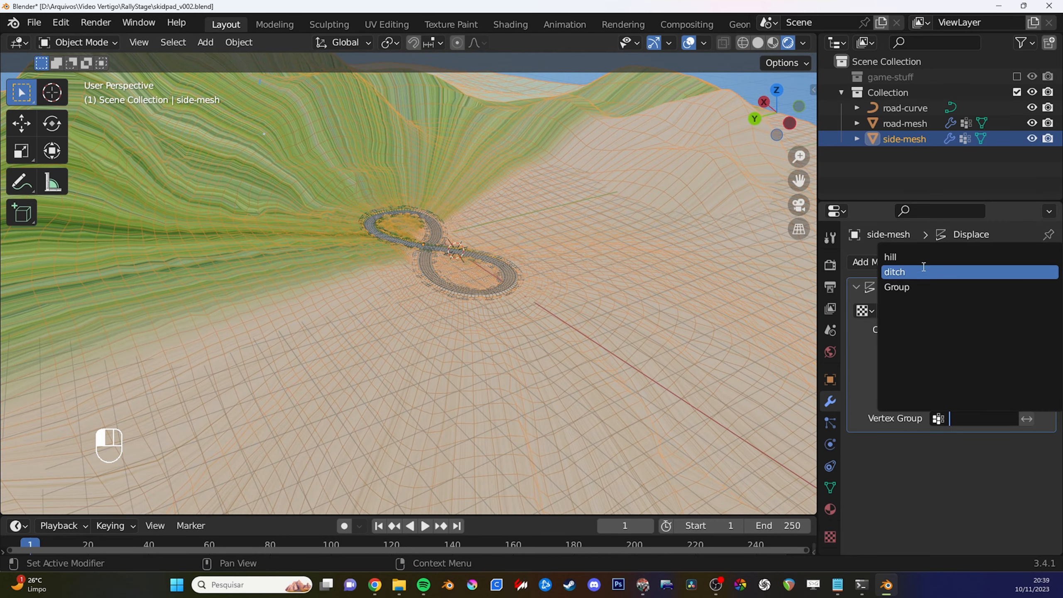
left_click(919, 288)
middle_click_drag(626, 368, 598, 333)
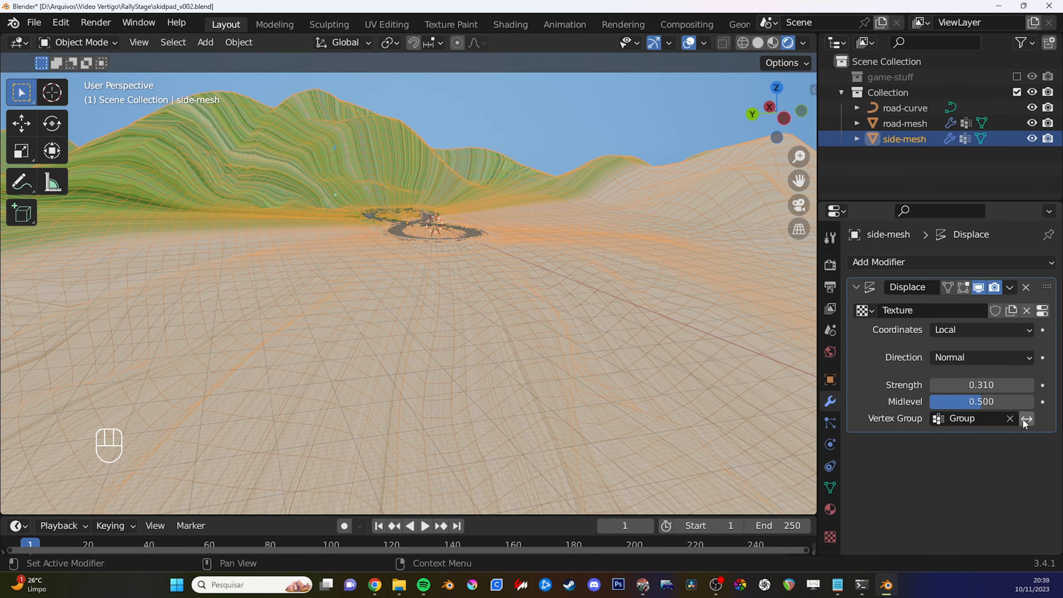
middle_click_drag(570, 283, 481, 264)
left_click(975, 287)
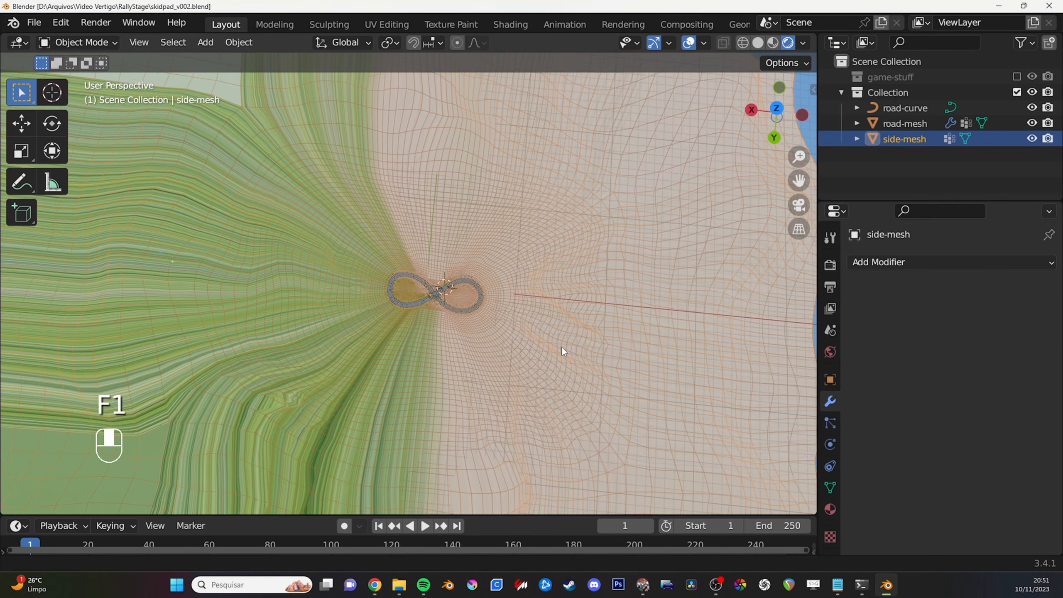
Switch to the Shading workspace and change its image editor showing tarmac-grass.dds to a UV Editor.
middle_click_drag(562, 347, 509, 275)
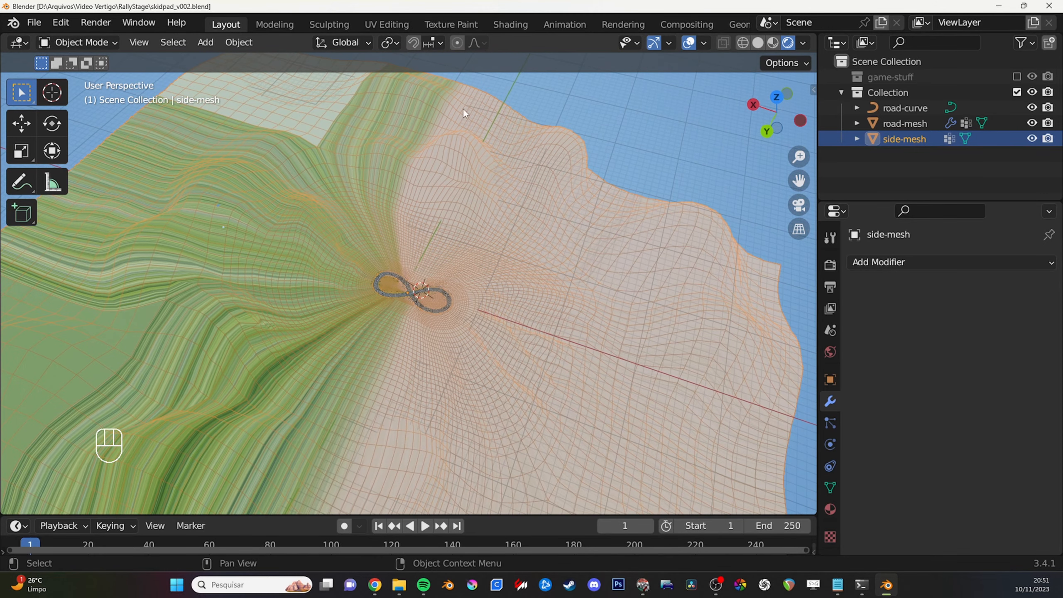
left_click(394, 24)
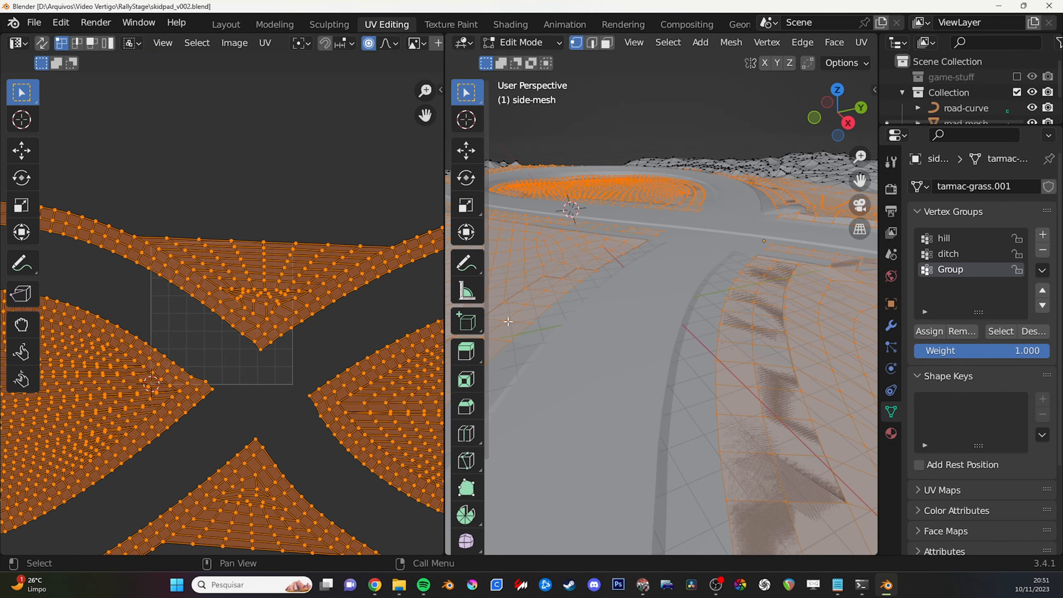
middle_click_drag(763, 337, 687, 110, "ctrl")
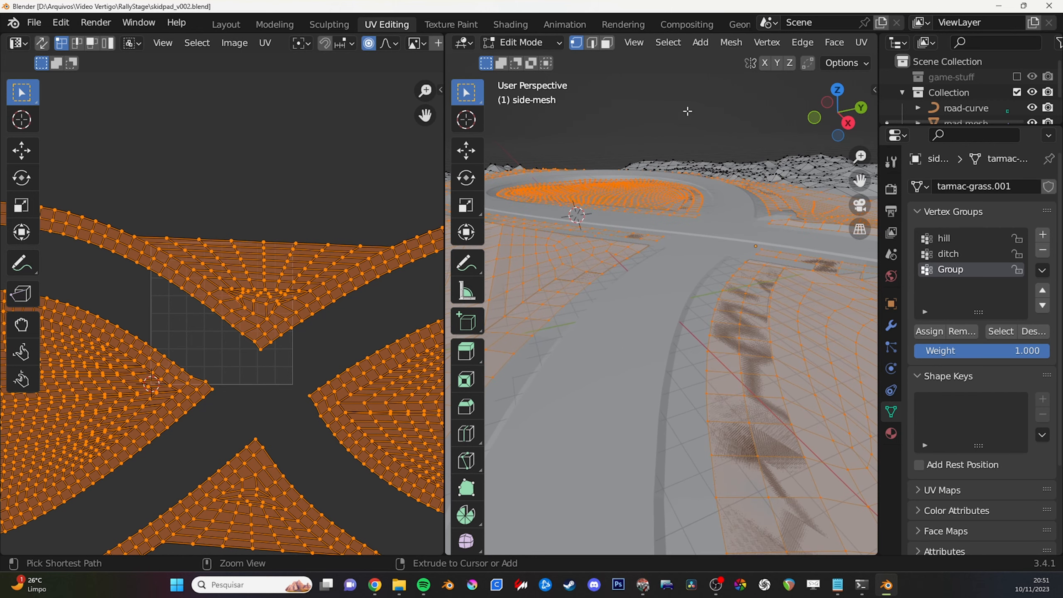
left_click(510, 25)
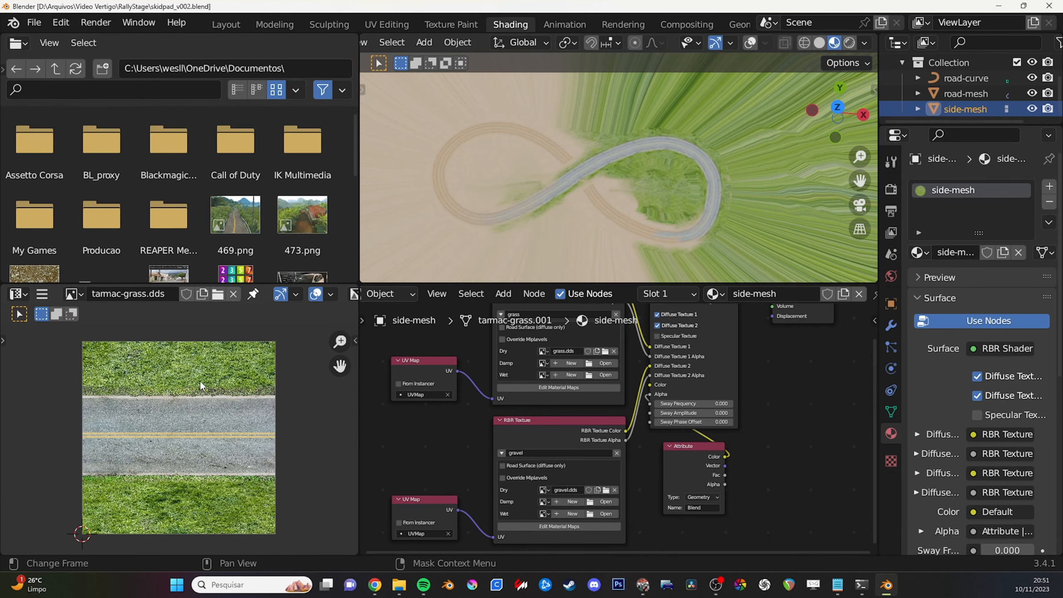
left_click(24, 297)
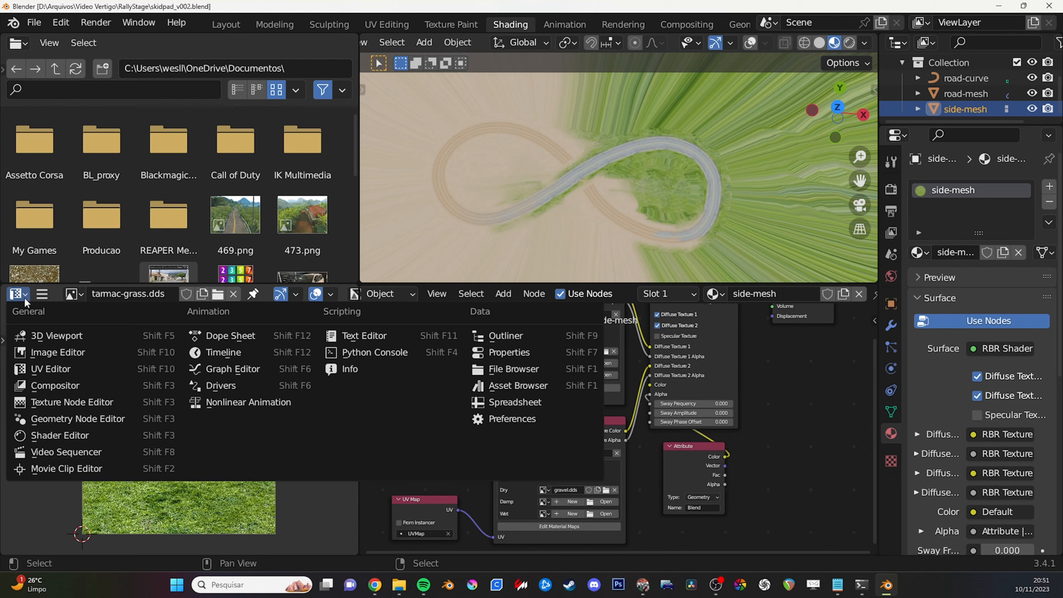
left_click(71, 370)
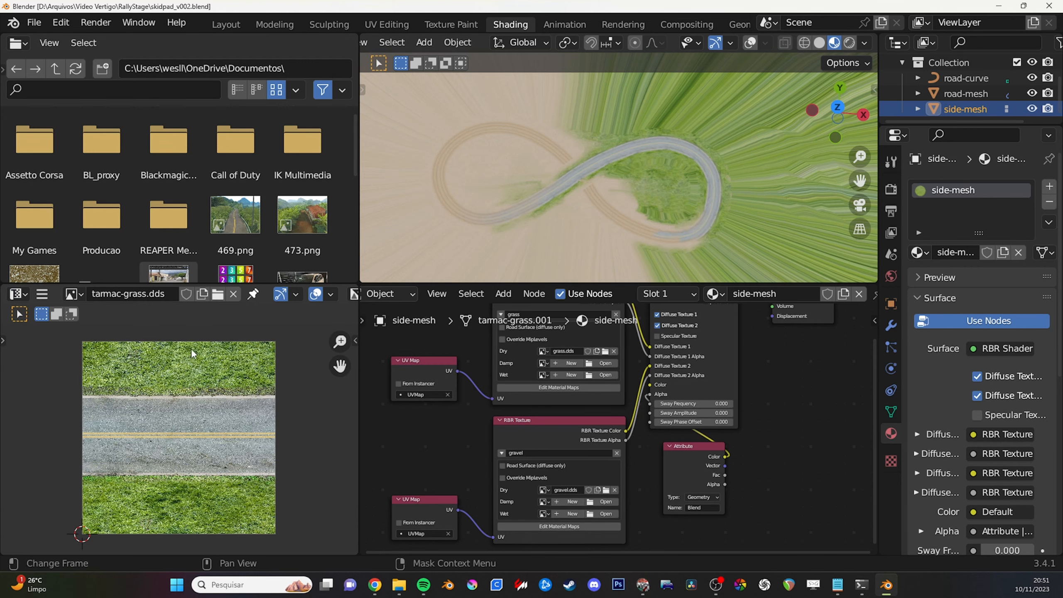
Show the viewport overlays, select all of side-mesh in Edit Mode and project its UVs from the top view.
key("KP_7")
left_click(751, 44)
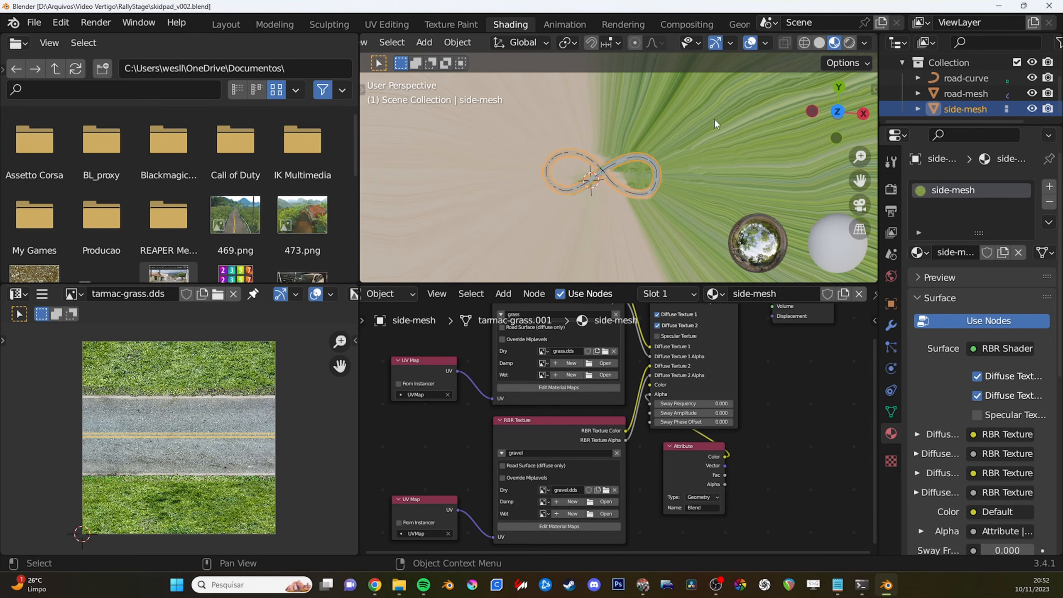
mouse_move(668, 154)
middle_mouse_down()
mouse_move(667, 186)
mouse_move(653, 157)
mouse_move(632, 196)
mouse_move(650, 134)
mouse_move(656, 163)
middle_mouse_up()
key("KP_7")
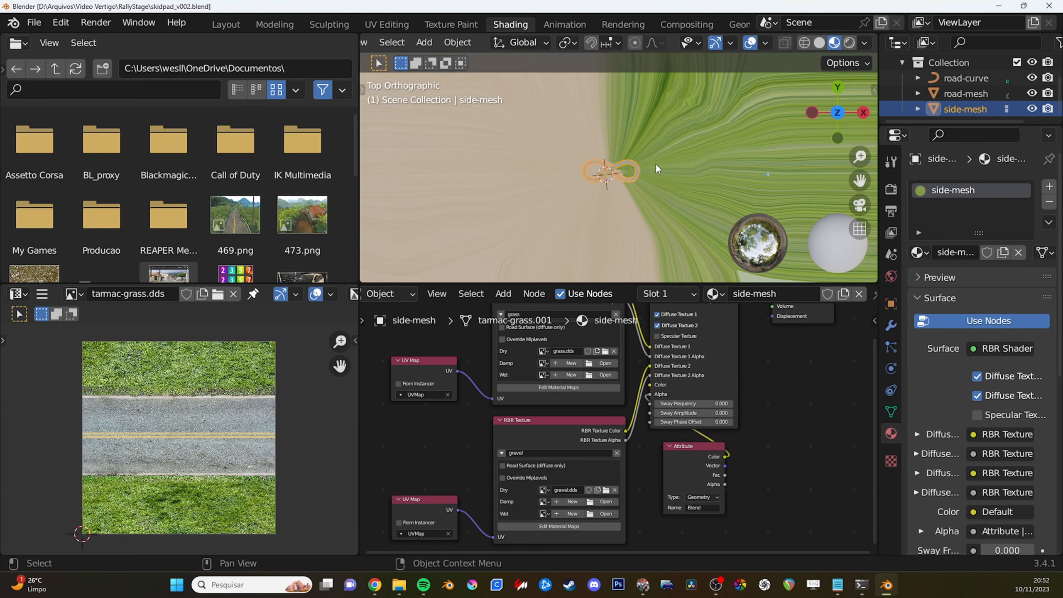
key("Tab")
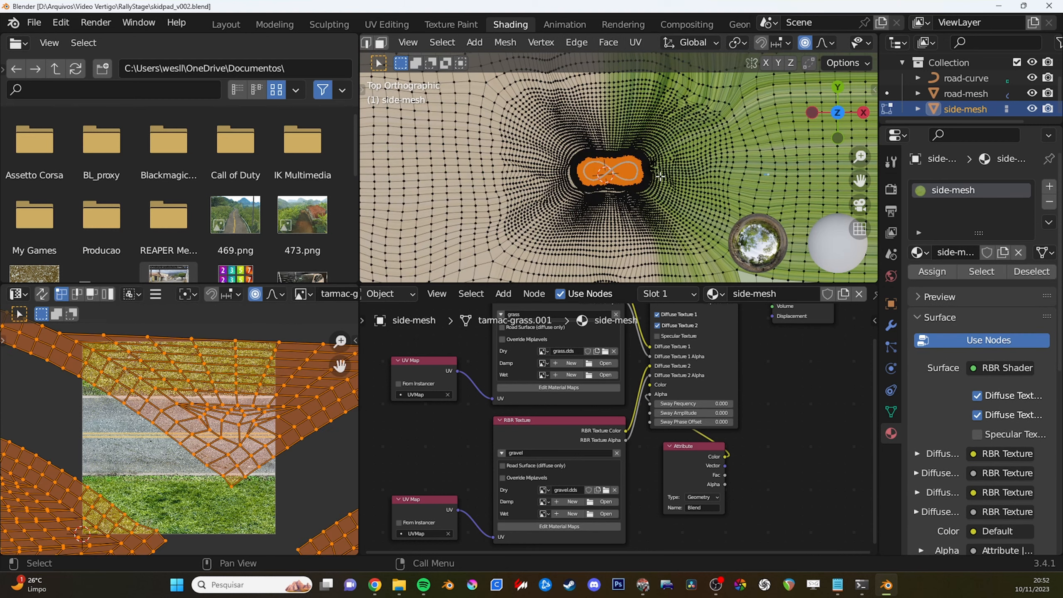
key("a")
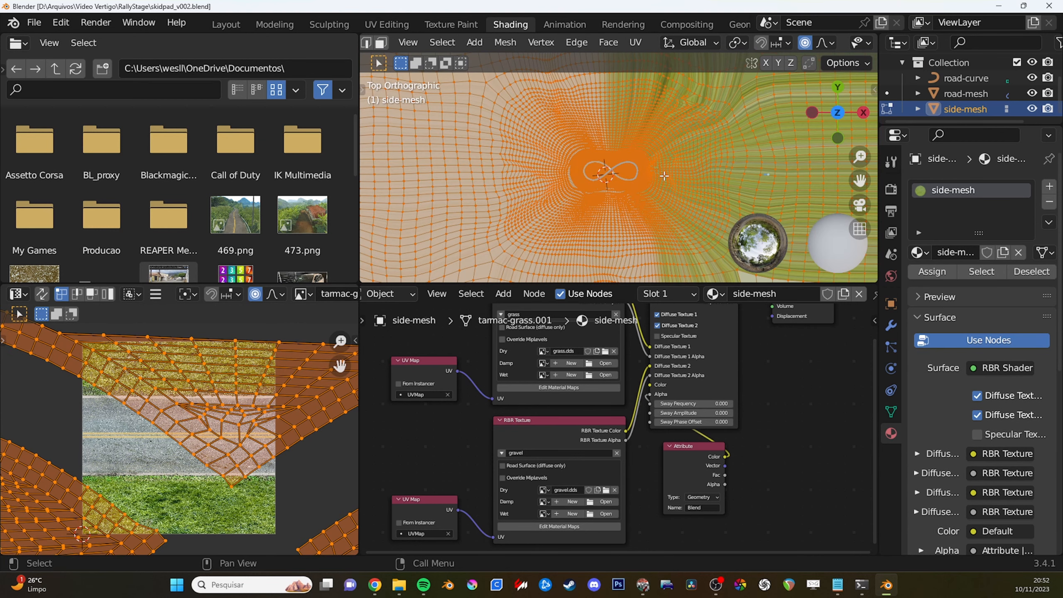
key("u")
key("u")
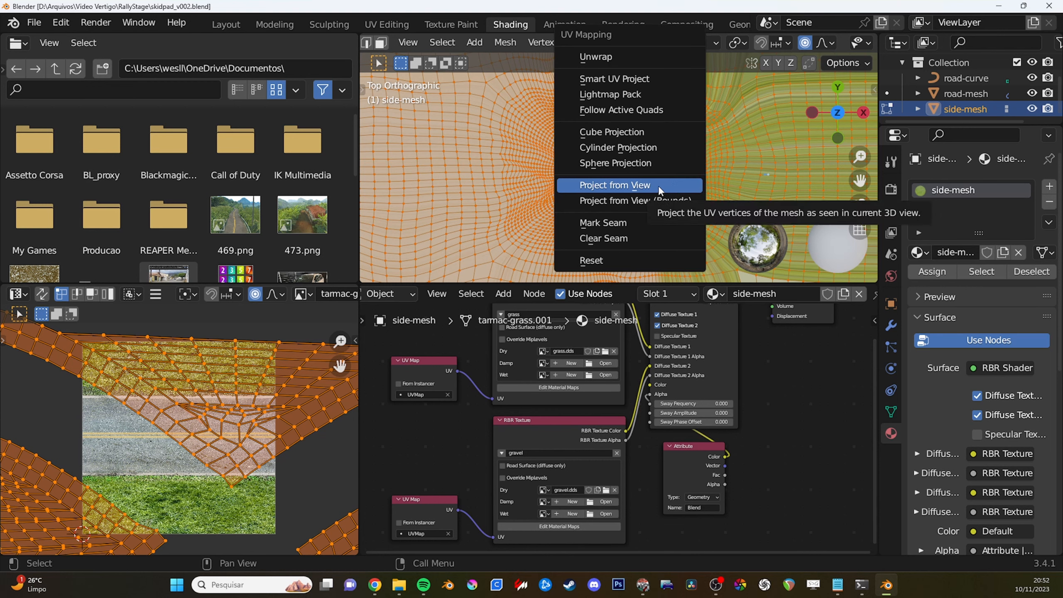
left_click(658, 185)
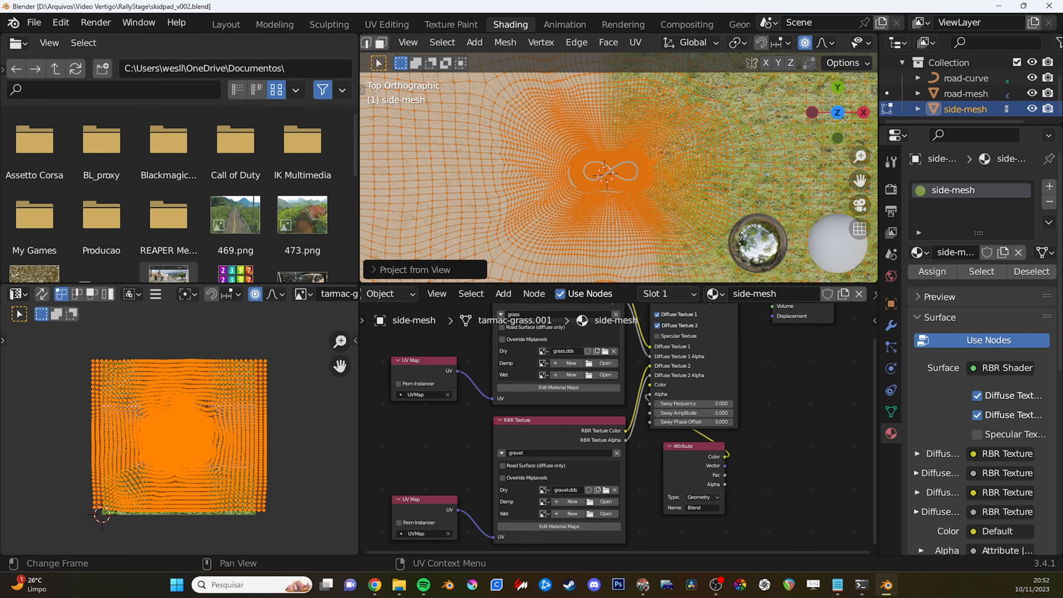
Hide the viewport overlays and scale the projected side-mesh UVs up by about 13 times.
scroll(792, 42, "down", 2)
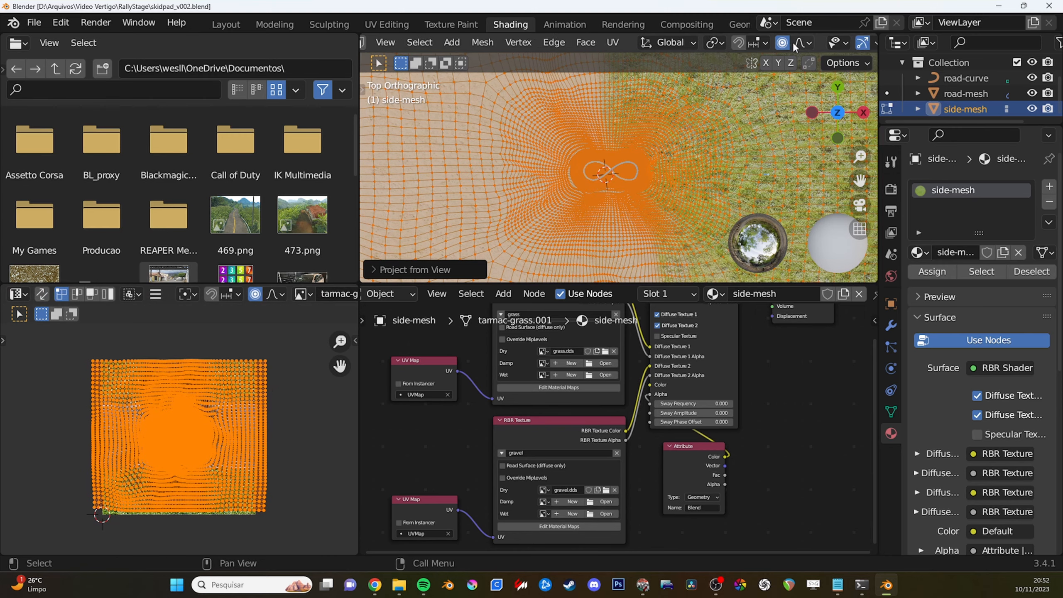
scroll(711, 42, "down", 6)
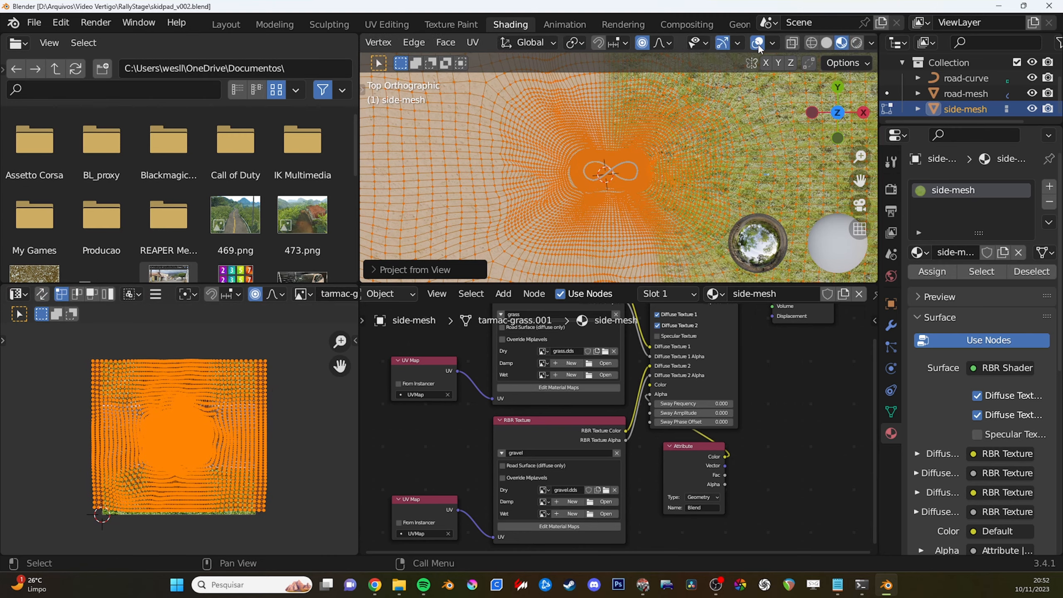
left_click(759, 43)
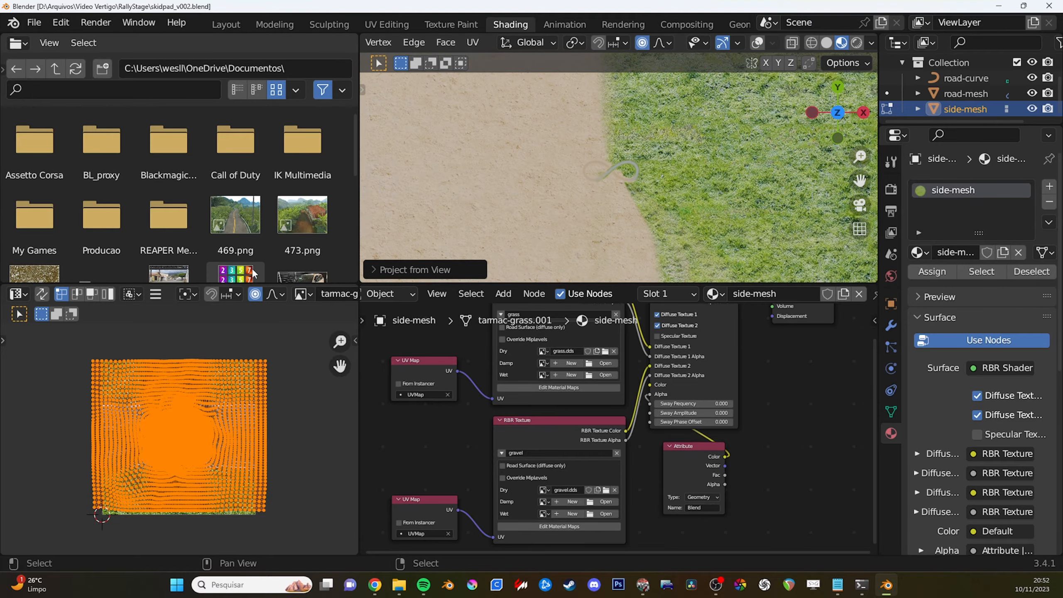
key("s")
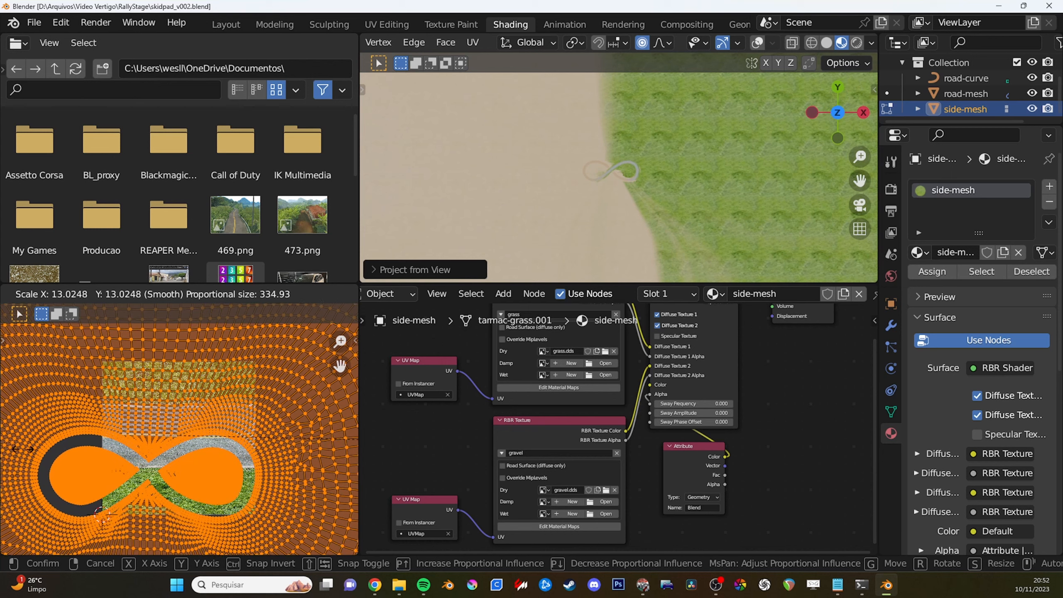
left_click(23, 449)
Check the grass texture's tiling beside the road and enlarge the side-mesh UVs further.
scroll(751, 182, "up", 8)
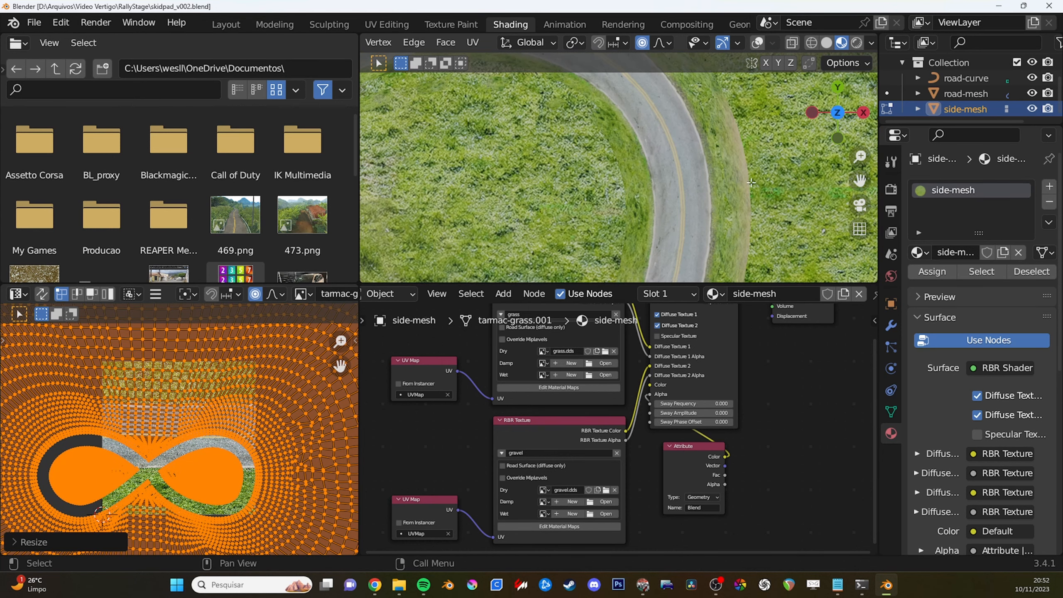
middle_click_drag(752, 183, 637, 159)
key("s")
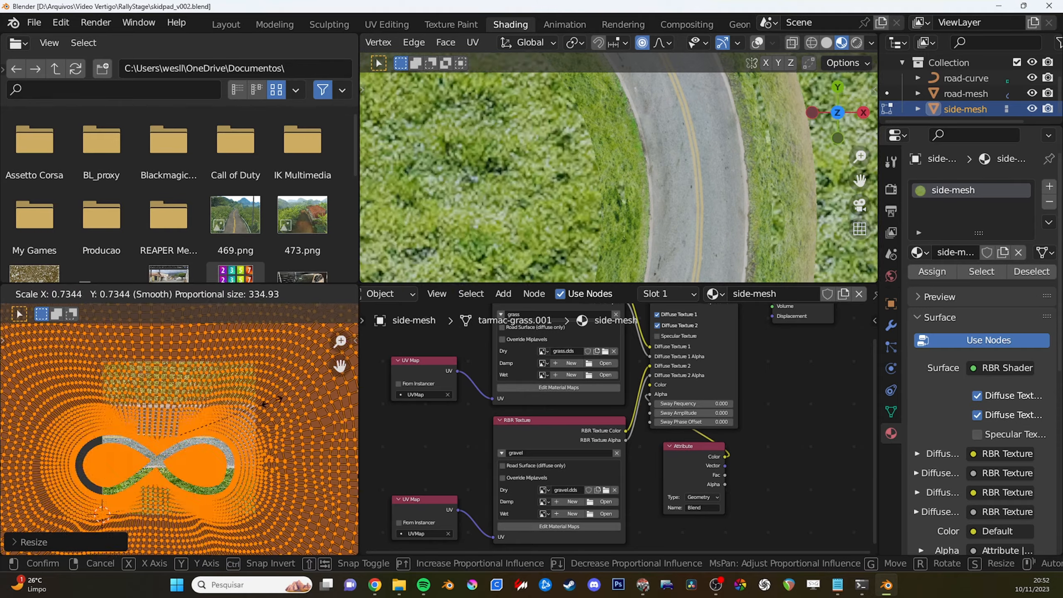
left_click(296, 363)
middle_click_drag(437, 149, 607, 209)
scroll(605, 354, "down", 2)
Disable Diffuse Texture 2 on side-mesh's RBR Shader node, disconnect the Blend attribute from its Alpha input and return to Object Mode.
middle_click_drag(605, 348, 595, 371)
scroll(600, 397, "down", 2)
scroll(621, 429, "up", 5)
scroll(640, 276, "down", 5)
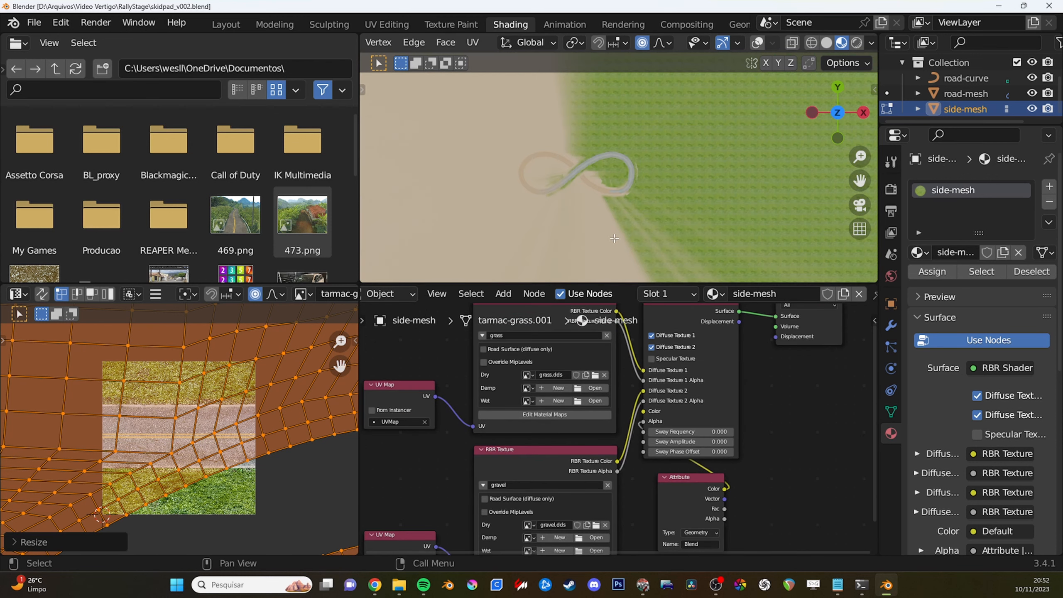
left_click(654, 350)
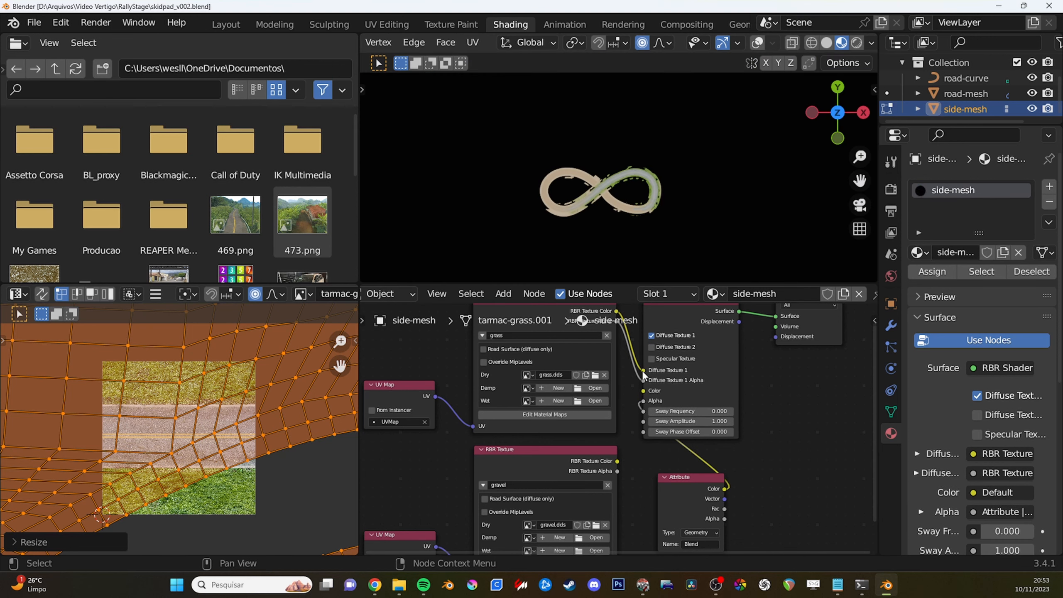
left_click_drag(644, 401, 631, 294)
scroll(623, 185, "up", 3)
middle_click_drag(656, 221, 632, 160)
key("Tab")
scroll(676, 373, "up", 1, "shift")
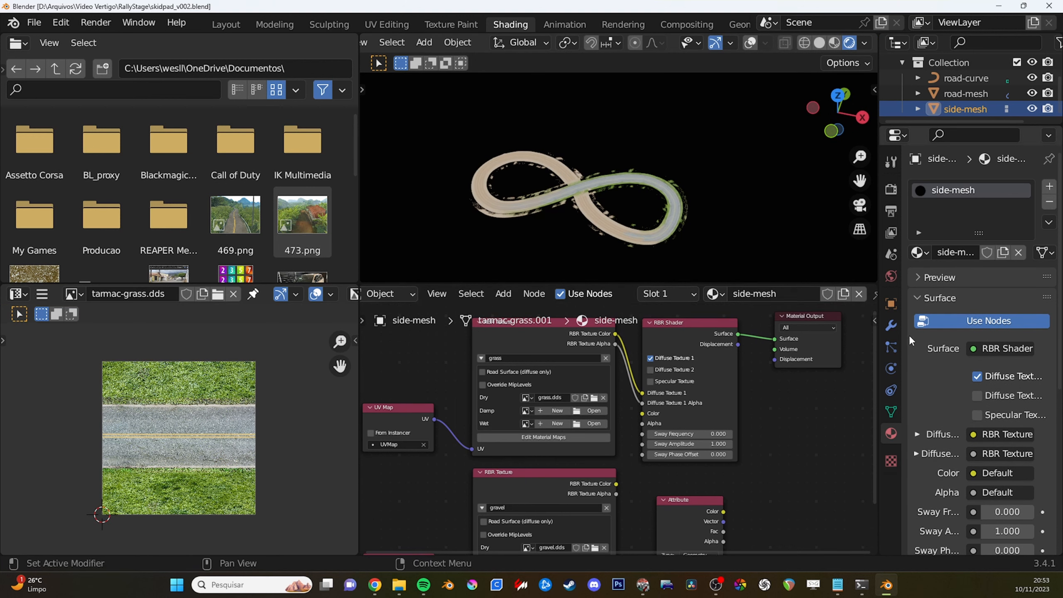
Assign the existing World to the Morning Crisp Clear weather in the scene's RBR Track Settings and inspect the lit track.
left_click(892, 276)
left_click(892, 255)
scroll(1019, 376, "down", 5)
scroll(1030, 408, "down", 2)
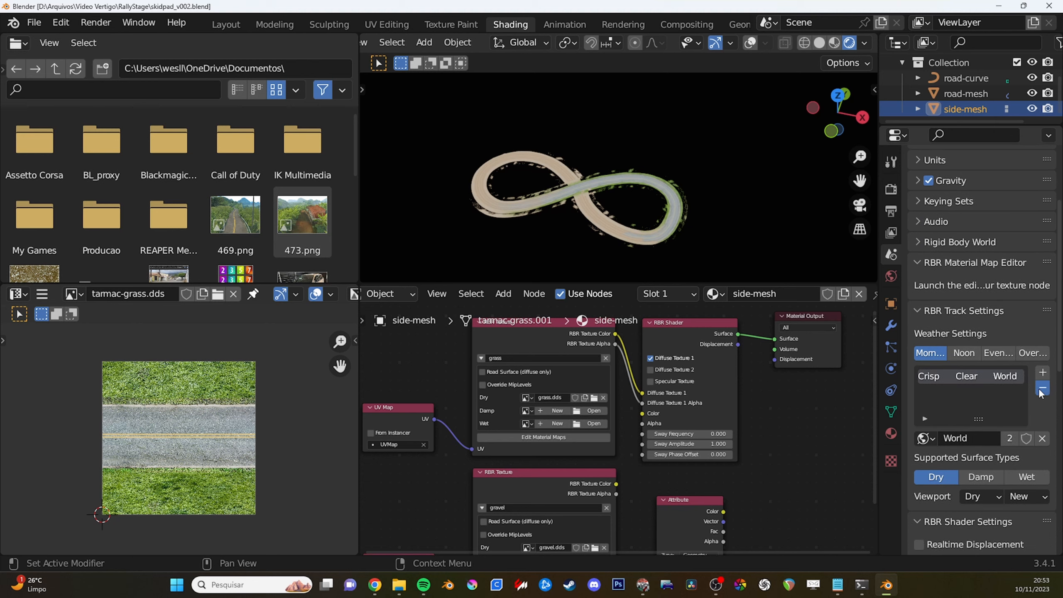
left_click(925, 438)
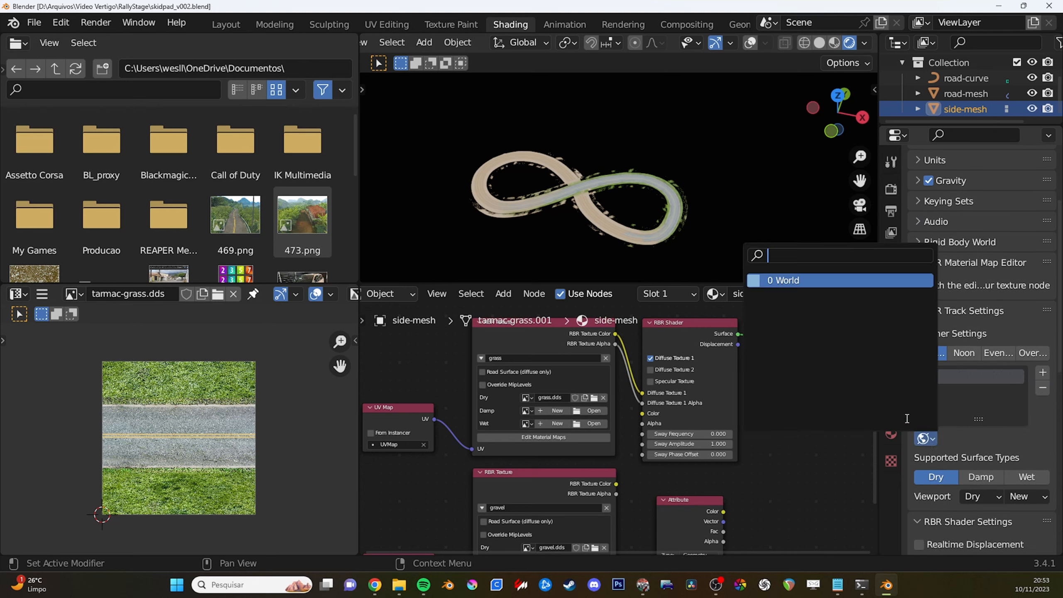
left_click(805, 281)
middle_click_drag(678, 213, 717, 189)
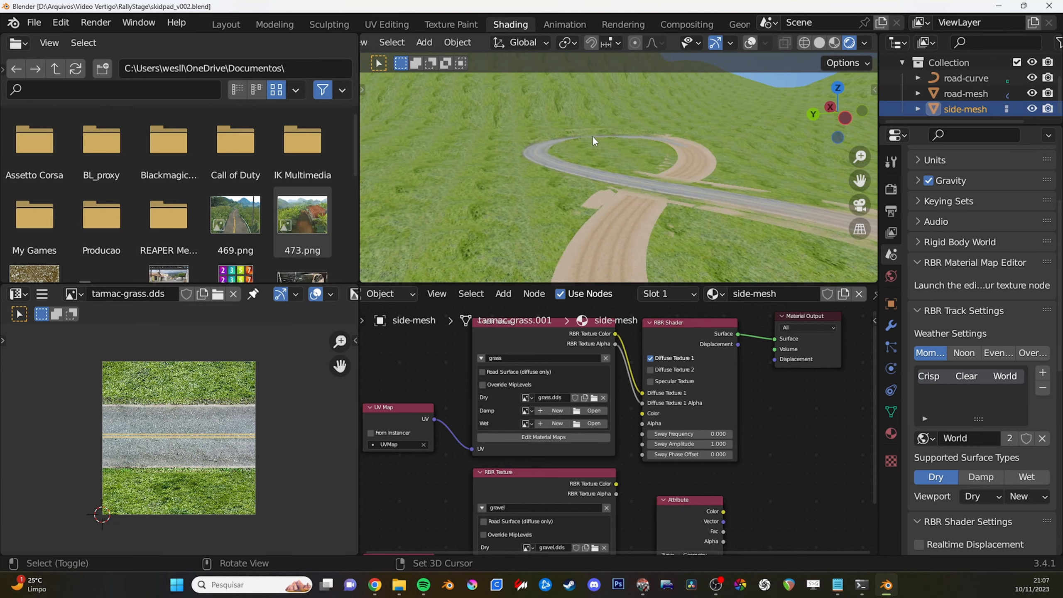
middle_click_drag(592, 135, 620, 187)
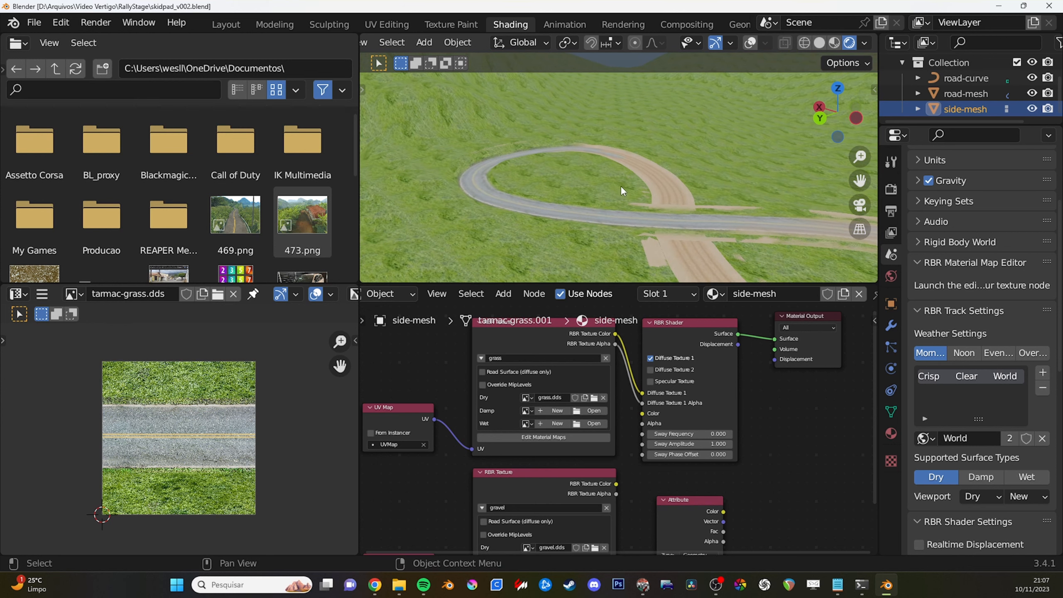
Enable Diffuse Texture 2 on side-mesh's RBR Shader node and connect the Blend attribute's Color to its Alpha input.
scroll(615, 370, "down", 2)
left_click(631, 361)
middle_click_drag(629, 466, 629, 453)
left_click(627, 452)
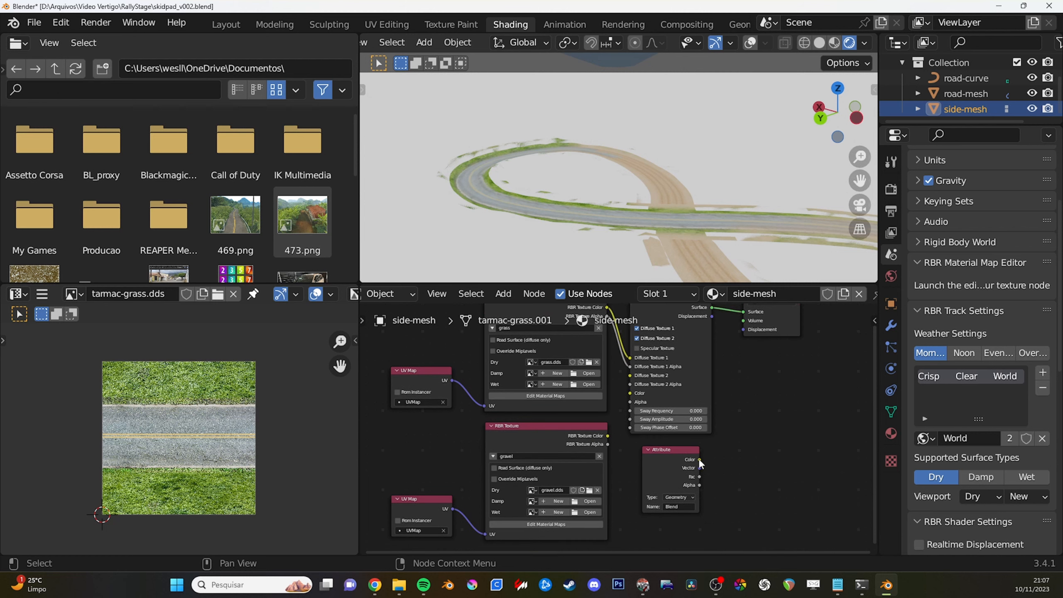
left_click_drag(698, 460, 634, 404)
middle_click_drag(641, 255, 573, 243)
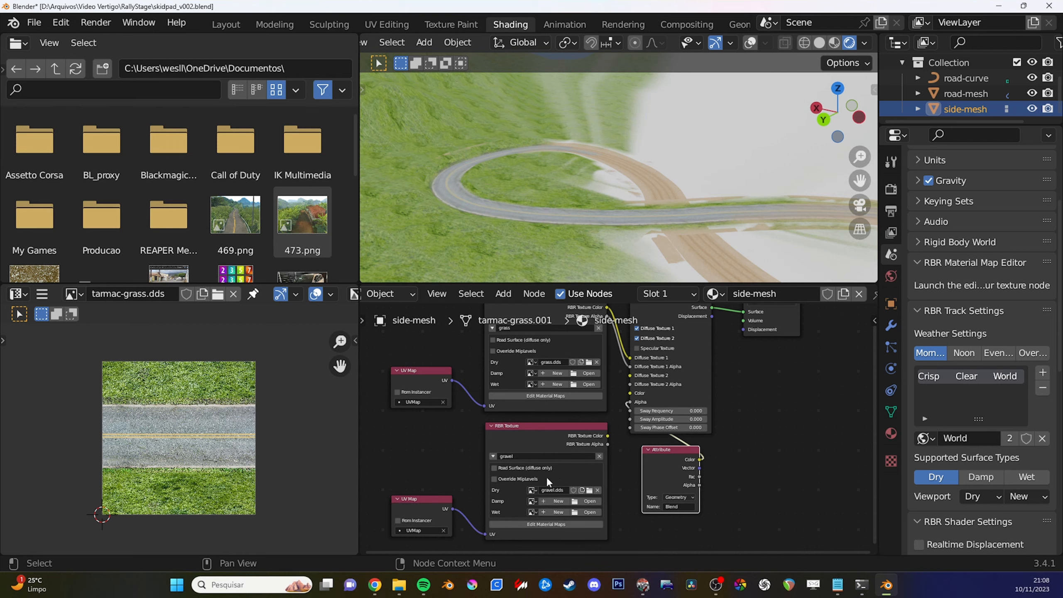
Replace gravel with the mountains texture in the second RBR Texture node and connect its outputs to the Diffuse Texture 2 inputs.
left_click(589, 490)
double_click(709, 199)
left_click_drag(607, 436, 630, 375)
middle_click_drag(687, 239, 689, 163)
scroll(690, 164, "down", 4)
middle_click_drag(608, 160, 633, 207)
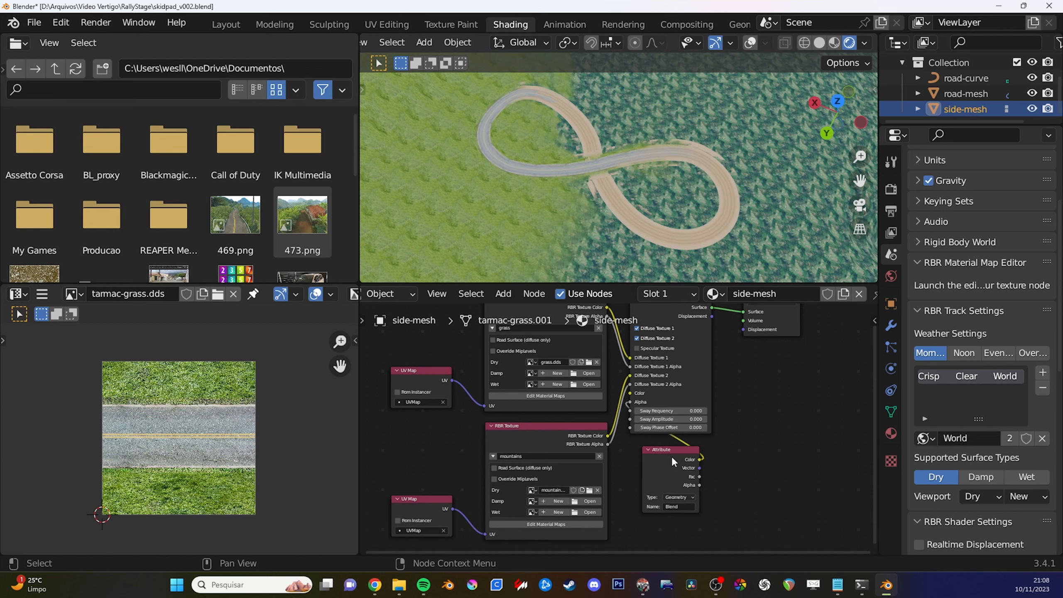
Switch side-mesh to Vertex Paint mode and fill its Blend attribute with black.
left_click_drag(672, 457, 663, 456)
key("ctrl+Tab")
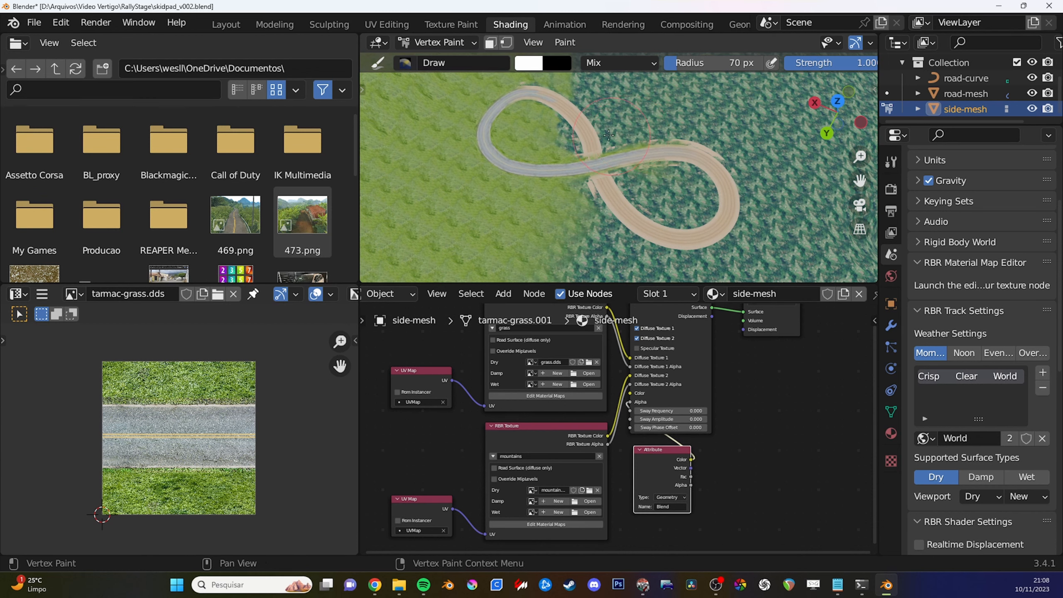
mouse_move(571, 160)
left_mouse_down()
mouse_move(519, 139)
mouse_move(509, 107)
left_mouse_up()
key("x")
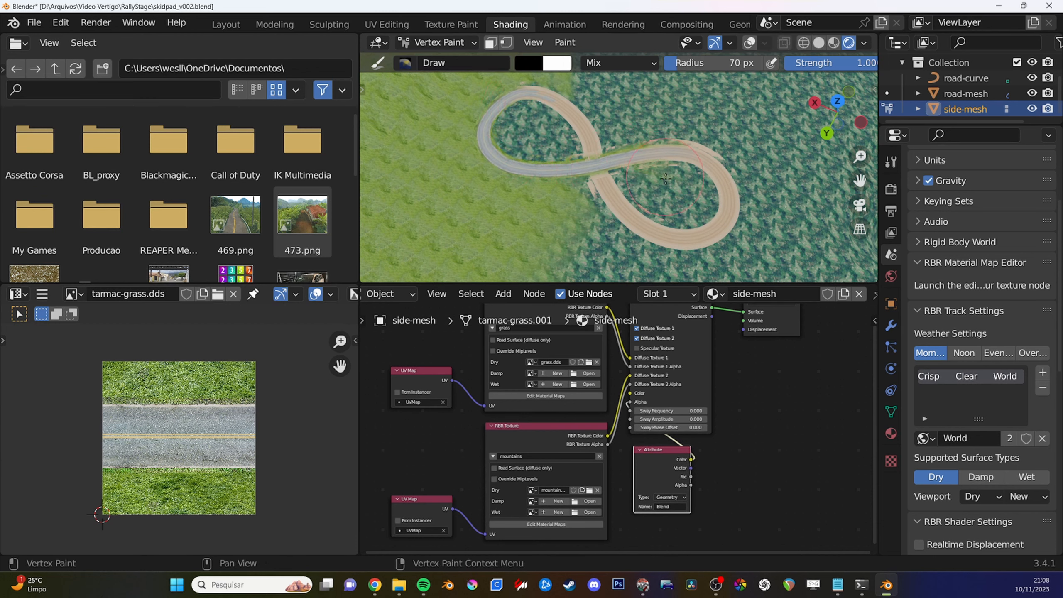
middle_click_drag(691, 162, 679, 148)
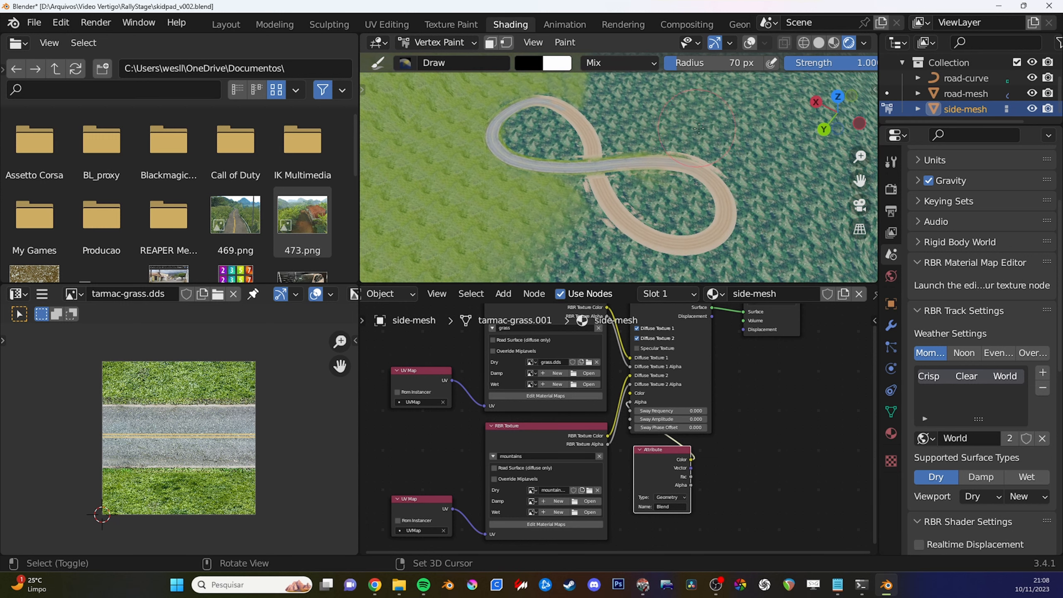
key("shift+k")
key("x")
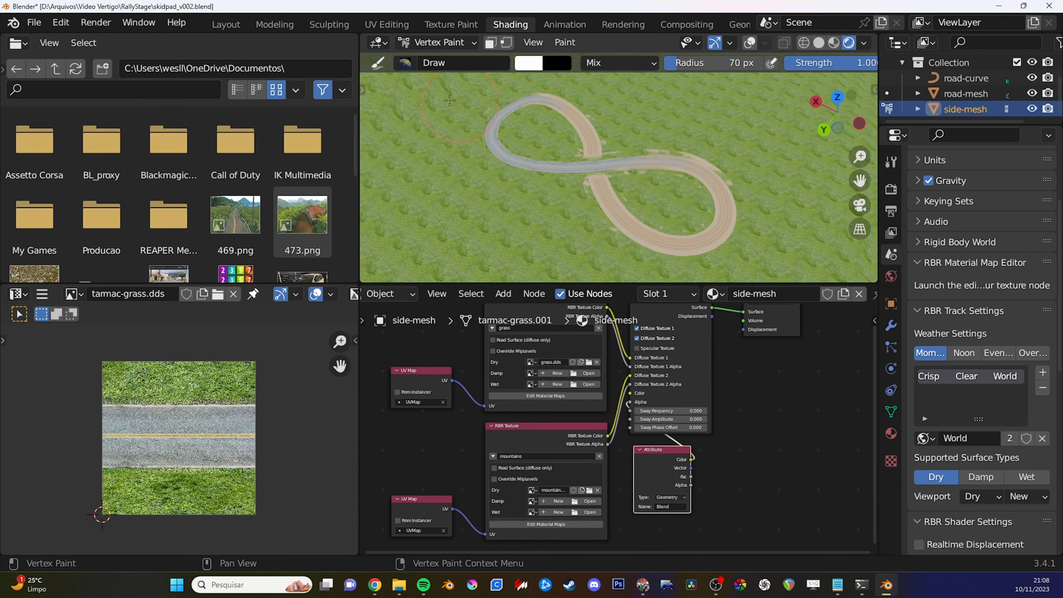
Reduce the paint brush radius to 42 px and fill side-mesh's Blend attribute with white.
key("f")
left_click(436, 101)
middle_click_drag(572, 177, 579, 185)
left_click_drag(497, 177, 484, 149)
key("ctrl+z")
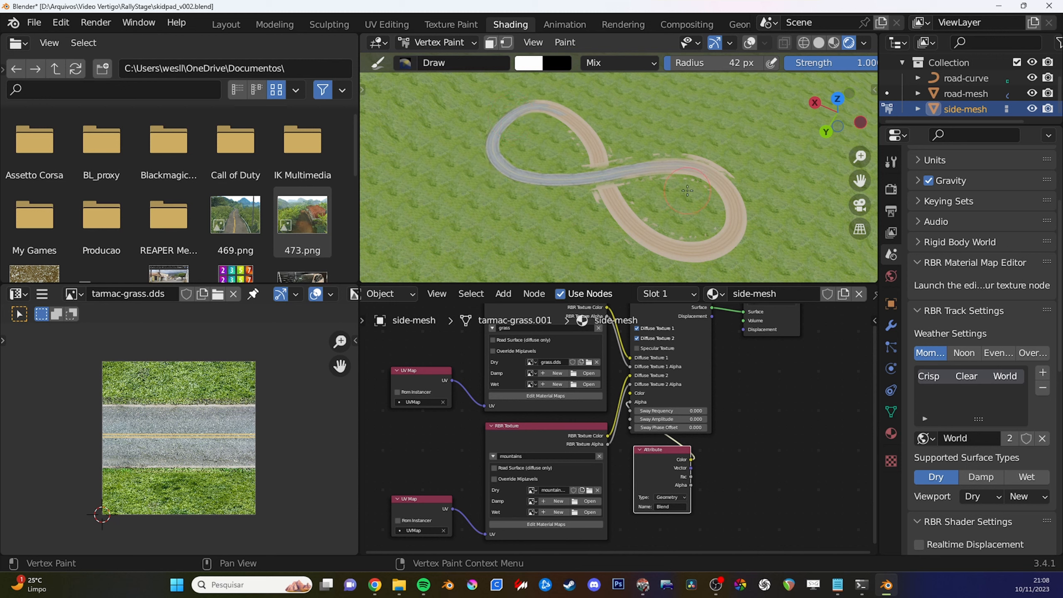
key("shift+k")
key("x")
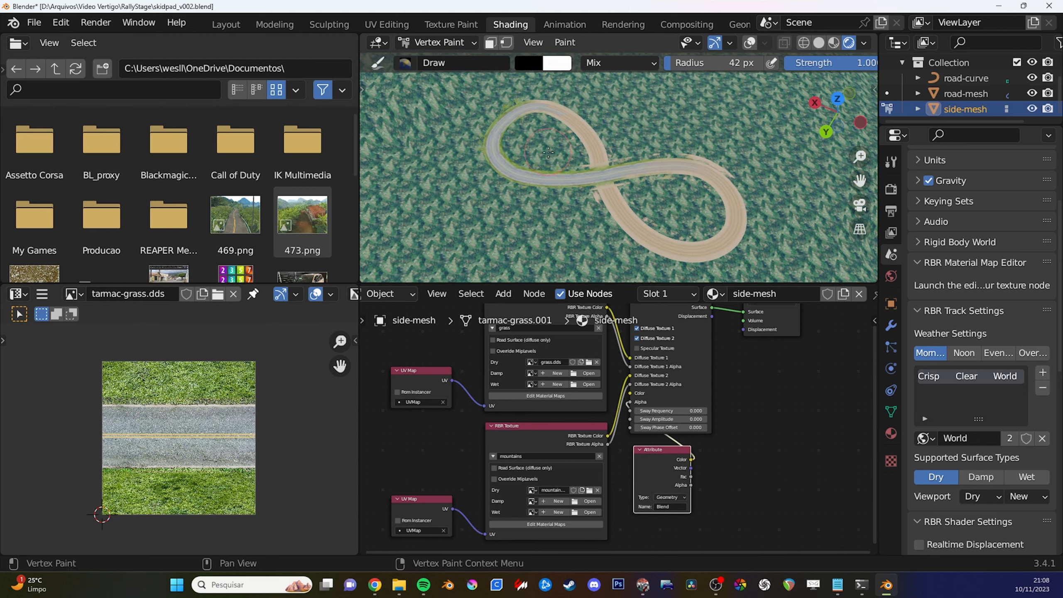
Paint black over the ground around and inside the figure-eight track so that grass surrounds the road.
left_click_drag(489, 146, 491, 165)
key("ctrl+z")
middle_click_drag(490, 156, 487, 171)
mouse_move(478, 147)
left_mouse_down()
mouse_move(470, 165)
mouse_move(491, 211)
mouse_move(582, 166)
left_mouse_up()
middle_click_drag(581, 165, 593, 187)
mouse_move(545, 226)
left_mouse_down()
mouse_move(659, 240)
mouse_move(670, 189)
left_mouse_up()
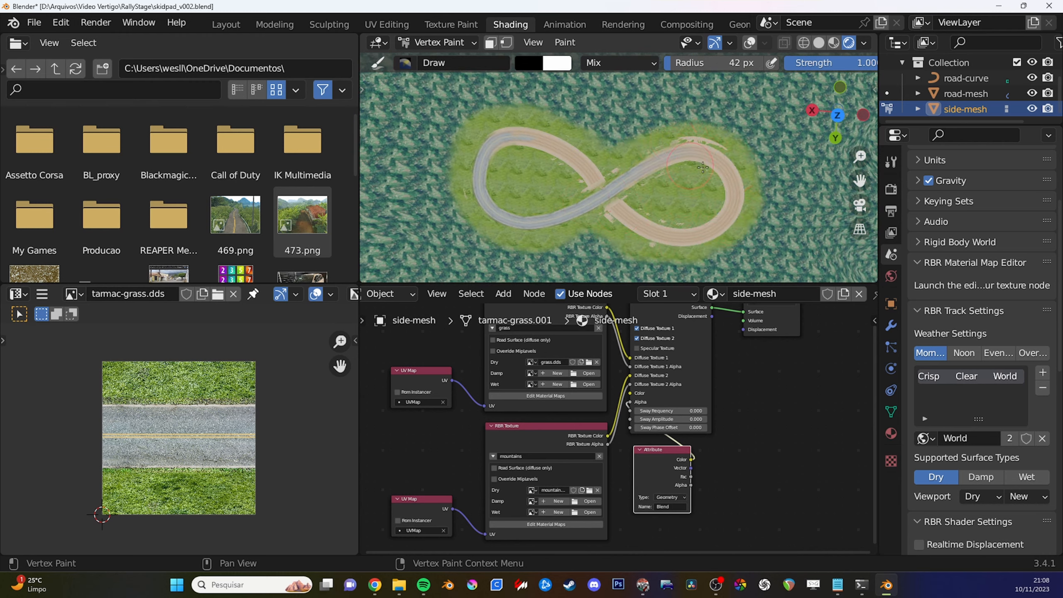
left_click_drag(743, 152, 735, 239)
left_click_drag(464, 90, 400, 201)
Maximize the viewport and paint ragged black strokes with a 15 px brush around the edge of the grass patch.
key("ctrl+space")
scroll(544, 314, "down", 2)
left_click_drag(457, 436, 616, 423)
Blur the painted border between grass and mountains, restore the layout and return to Object Mode to inspect the terrain blend.
key("t")
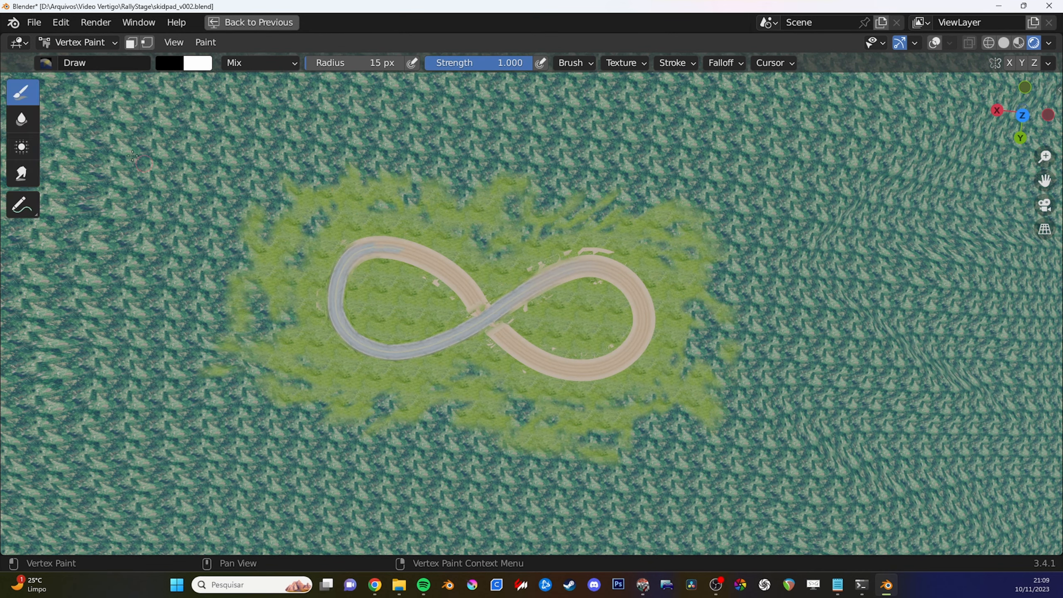
left_click(22, 119)
key("t")
left_click_drag(476, 177, 255, 345)
key("ctrl+space")
key("ctrl+Tab")
mouse_move(676, 195)
middle_mouse_down()
mouse_move(615, 122)
mouse_move(607, 180)
mouse_move(526, 145)
mouse_move(652, 199)
mouse_move(637, 213)
mouse_move(600, 180)
mouse_move(609, 200)
mouse_move(572, 173)
mouse_move(579, 167)
middle_mouse_up()
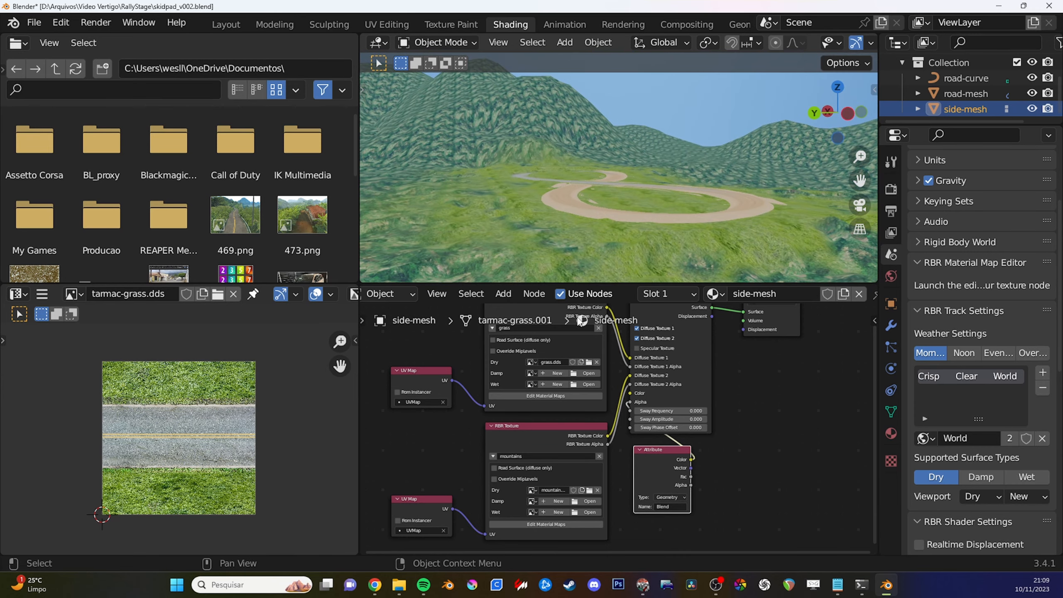
middle_click_drag(590, 81, 611, 165)
middle_click_drag(607, 79, 621, 159)
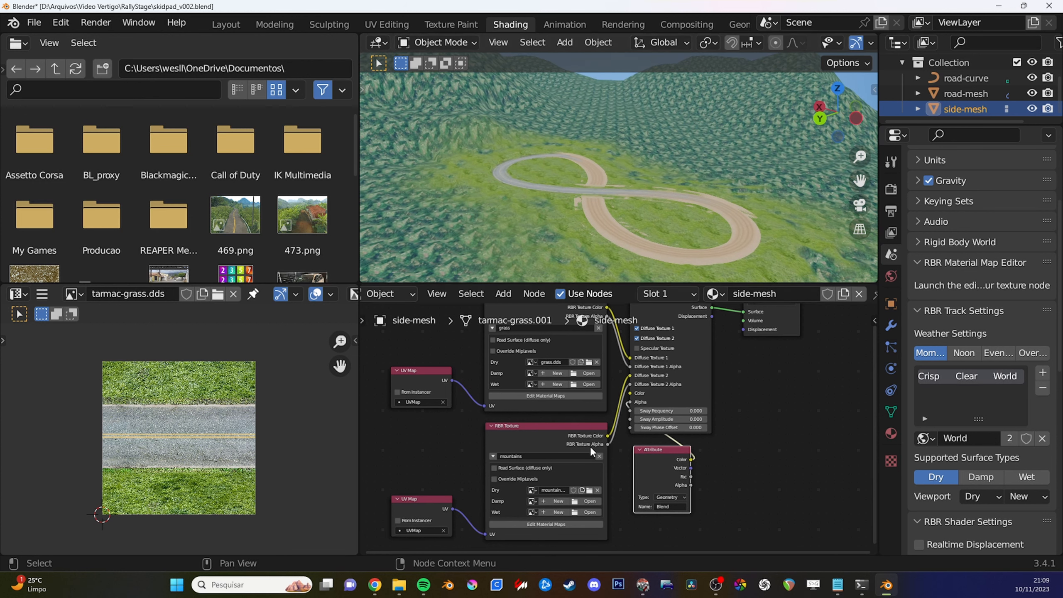
Add a second UV map to side-mesh and name it Mountains.
left_click(891, 412)
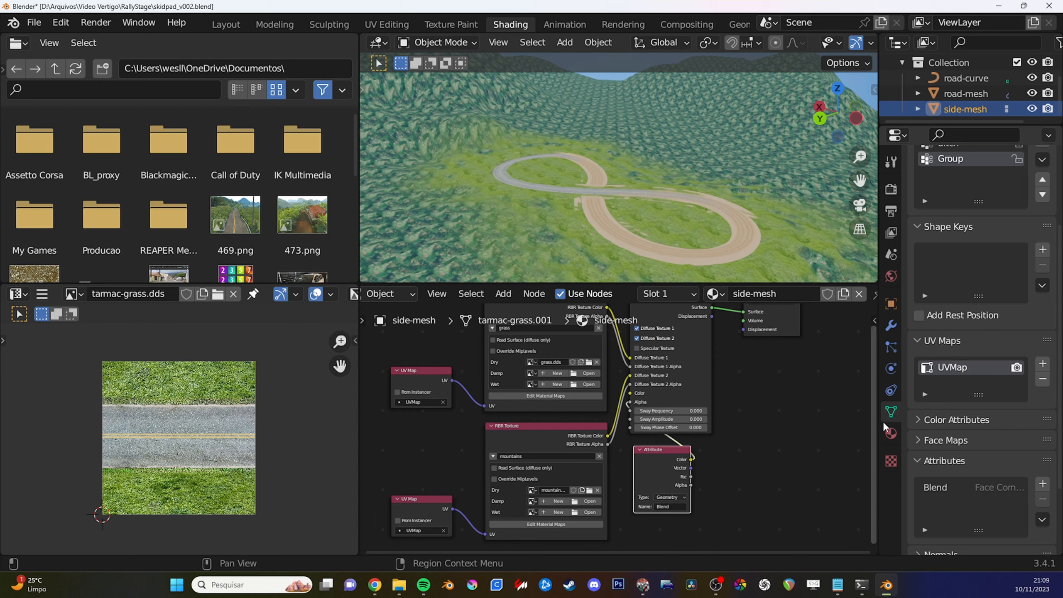
scroll(977, 427, "down", 2)
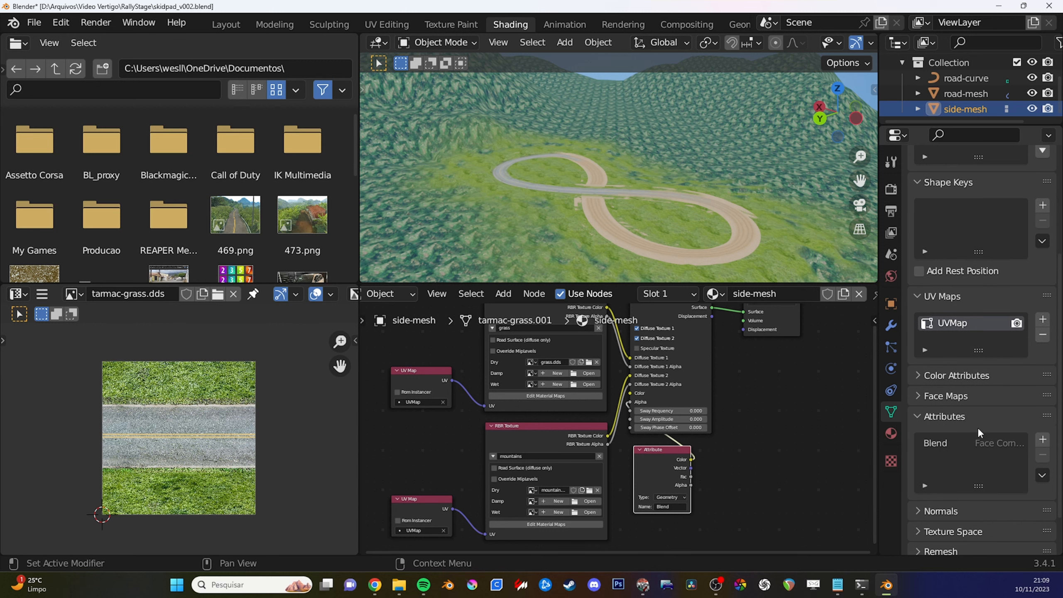
left_click(1043, 320)
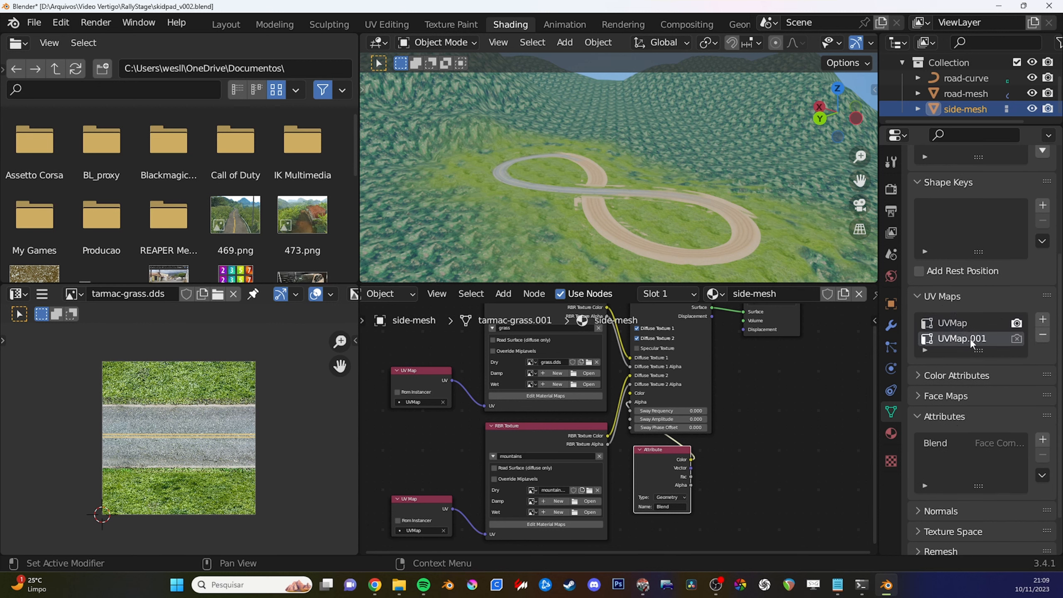
type("Mountains")
Switch side-mesh to Edit Mode with the Mountains UV map active and scale its layout in the UV editor.
middle_click_drag(703, 217, 716, 225)
key("Tab")
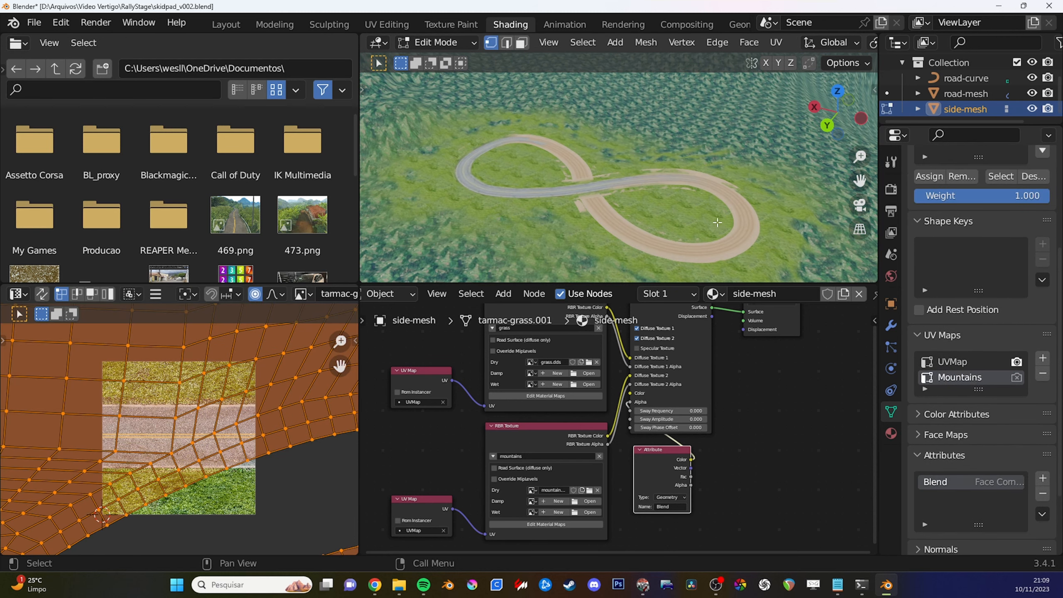
scroll(251, 422, "down", 2)
scroll(251, 422, "down", 1)
key("s")
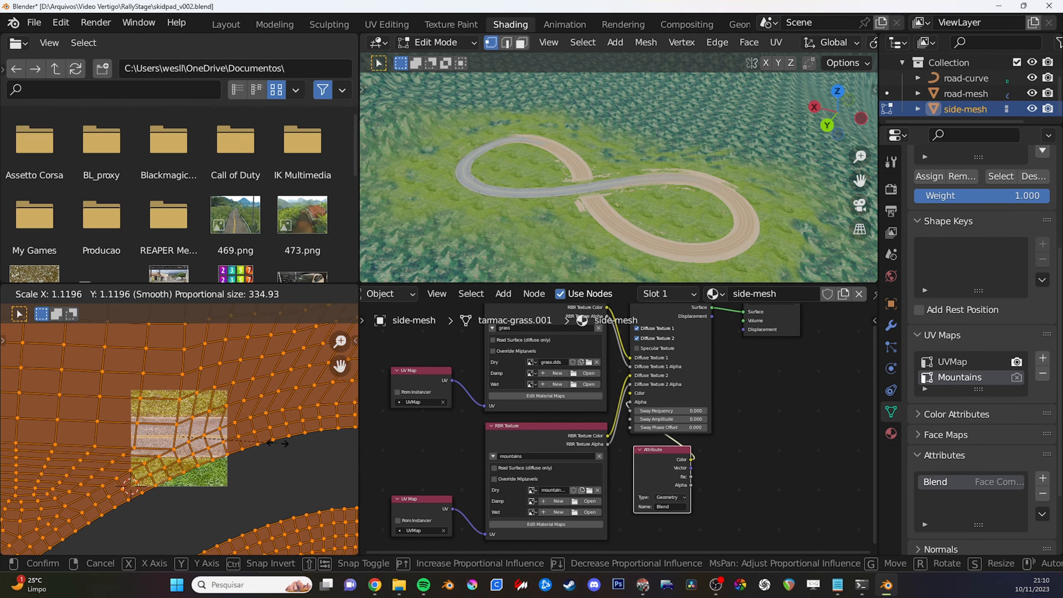
left_click(213, 453)
scroll(217, 455, "down", 1)
key("s")
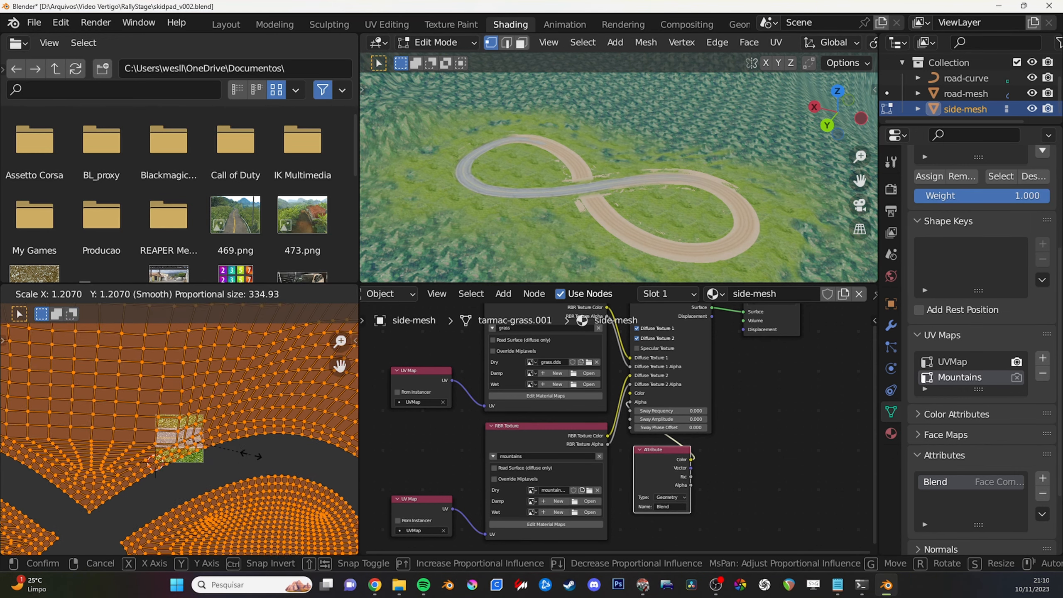
right_click(284, 447)
Set the UV Map node feeding the mountains texture to the Mountains UV map.
middle_click_drag(574, 447, 615, 423)
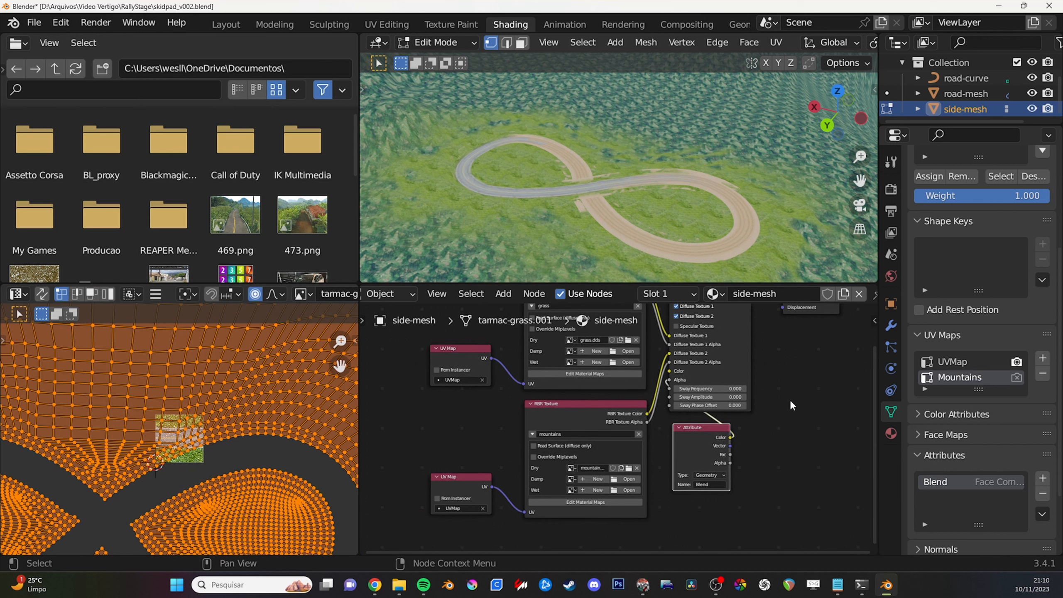
double_click(959, 377)
key("ctrl+c")
key("Escape")
middle_click_drag(494, 499, 494, 488)
left_click(462, 498)
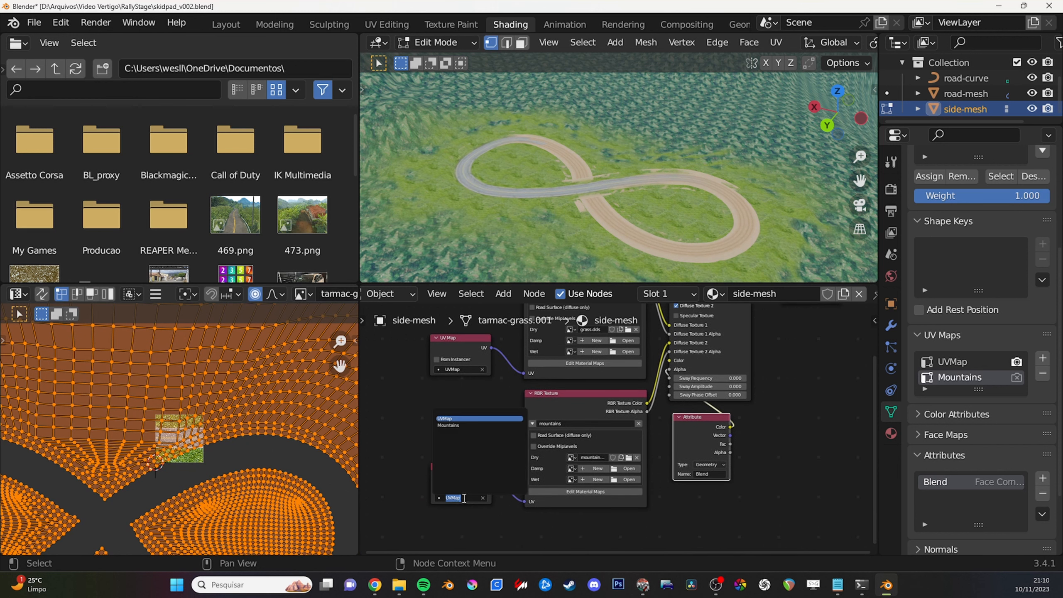
key("ctrl+v")
key("Return")
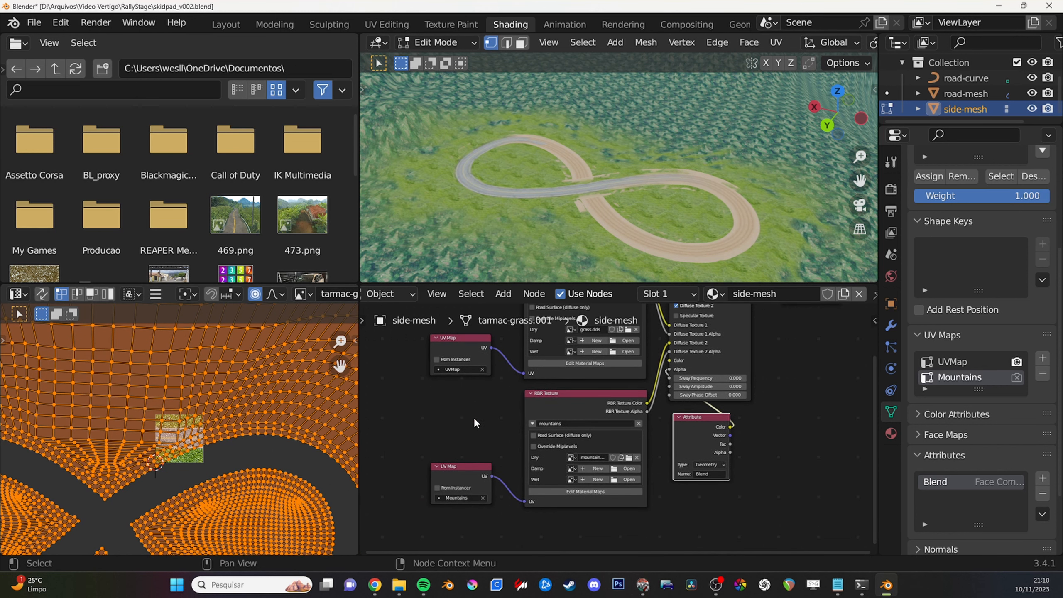
Scale the Mountains UVs down until the mountain texture spreads across the hills without visible tiling.
key("s")
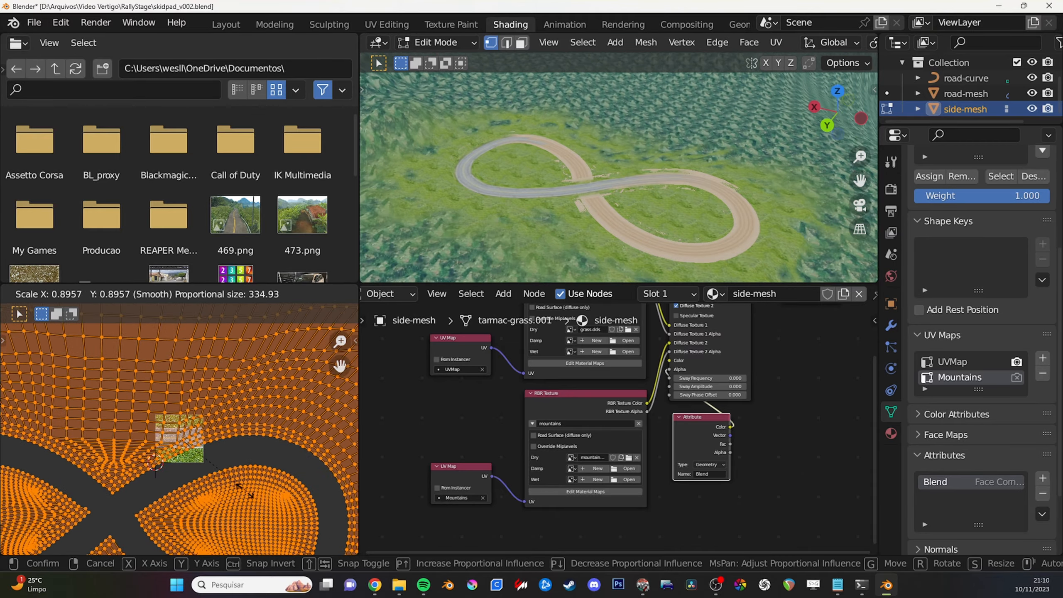
left_click(200, 449)
key("s")
left_click(245, 485)
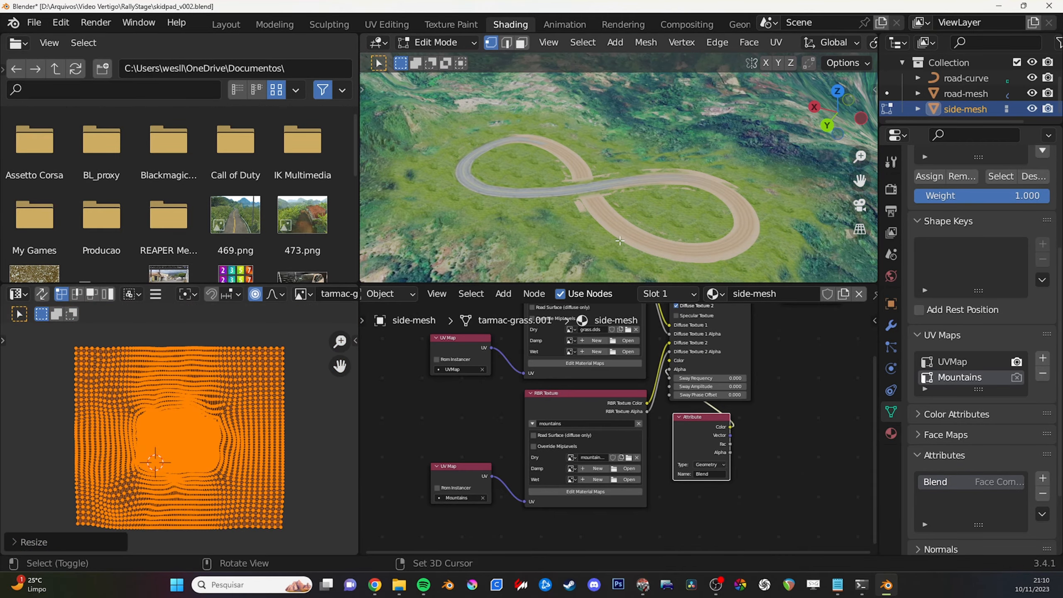
middle_click_drag(615, 201, 540, 146)
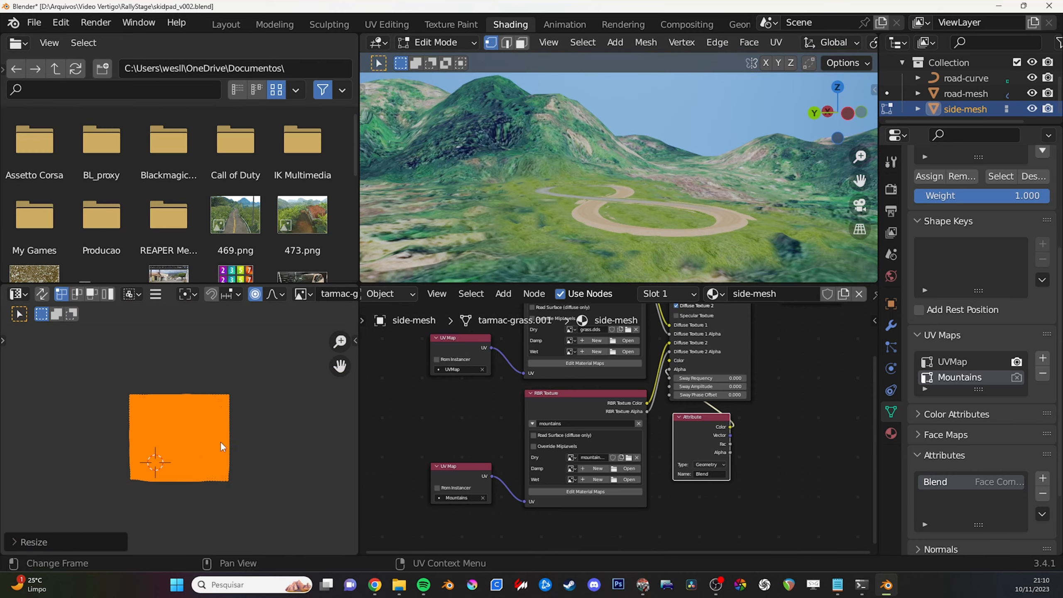
key("ctrl+space")
middle_click_drag(577, 209, 546, 235)
mouse_move(557, 319)
middle_mouse_down()
mouse_move(516, 310)
mouse_move(520, 294)
middle_mouse_up()
key("ctrl+space")
key("s")
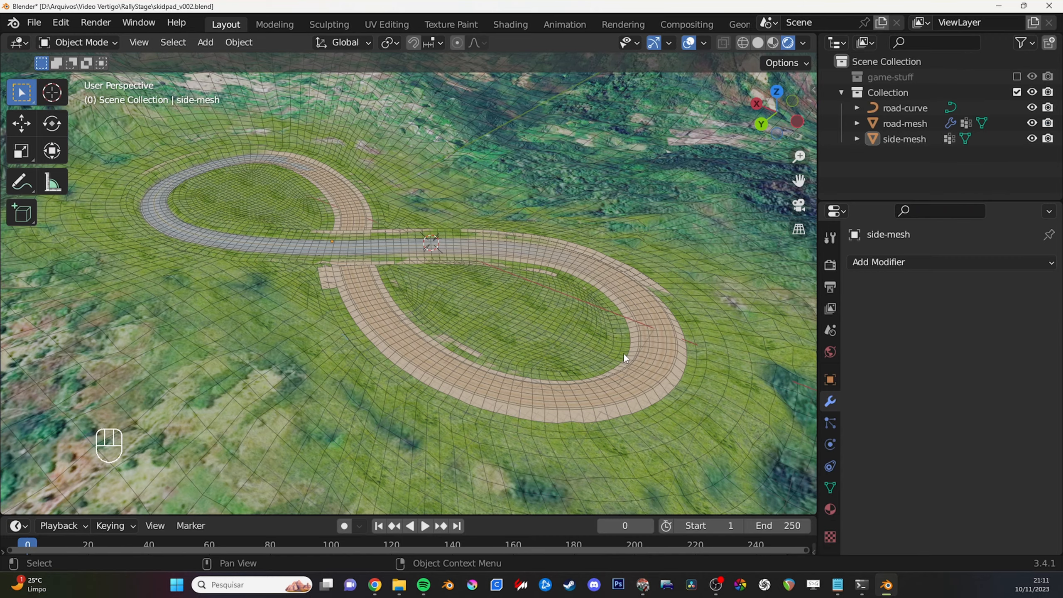
Examine the border between the gravel road edge and the side-mesh ground up close, marking it with a temporary annotation.
mouse_move(634, 405)
middle_mouse_down("ctrl")
mouse_move(658, 322)
mouse_move(579, 355)
mouse_move(574, 390)
middle_mouse_up("ctrl")
middle_click(235, 334, "alt")
middle_click_drag(444, 302, 568, 330, "ctrl")
middle_click_drag(568, 329, 486, 286, "shift")
key("d")
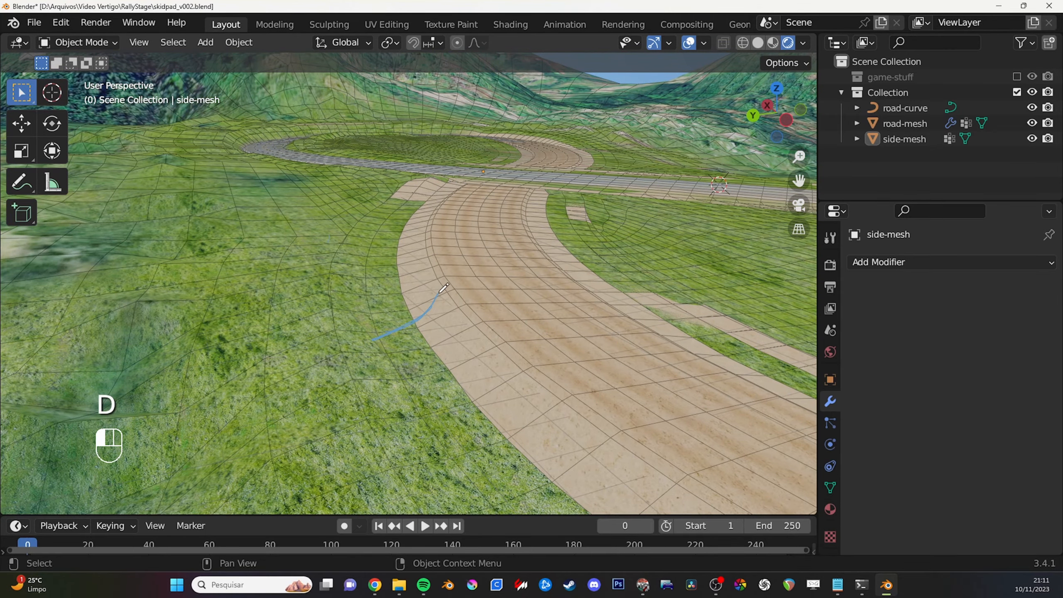
right_click_drag(434, 306, 501, 319)
key("d")
mouse_move(501, 319)
middle_mouse_down("shift")
mouse_move(438, 338)
mouse_move(477, 315)
middle_mouse_up("shift")
middle_click_drag(471, 351, 454, 323, "shift")
Try to lower the road-mesh vertices along Z to test how the road overlaps the side-mesh ground.
left_click(354, 413)
middle_click_drag(356, 413, 501, 349, "shift")
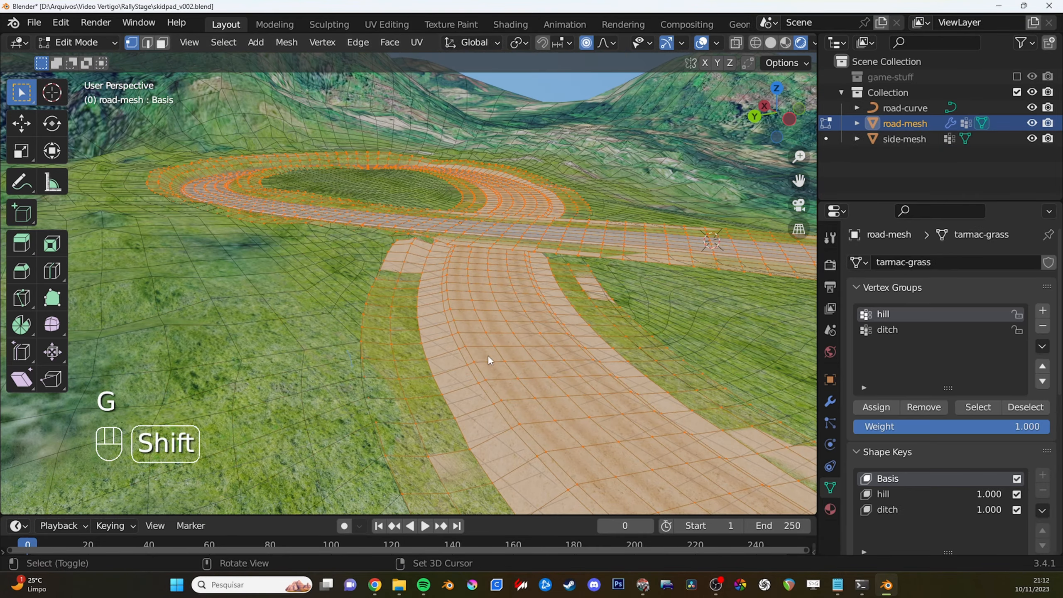
middle_click_drag(489, 356, 501, 300, "shift")
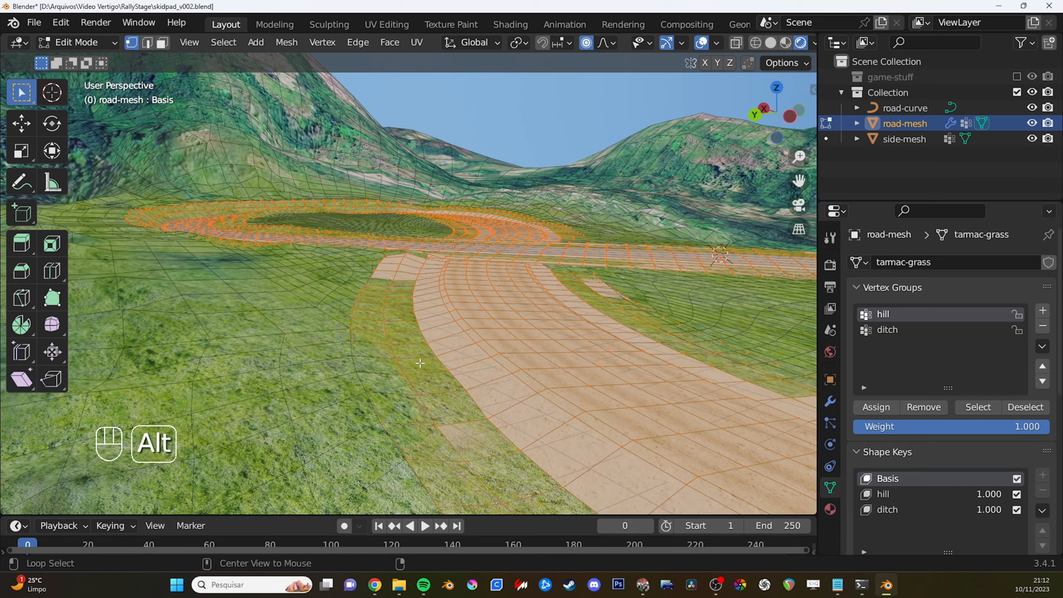
middle_click(368, 315, "alt")
middle_click_drag(369, 298, 369, 274, "ctrl")
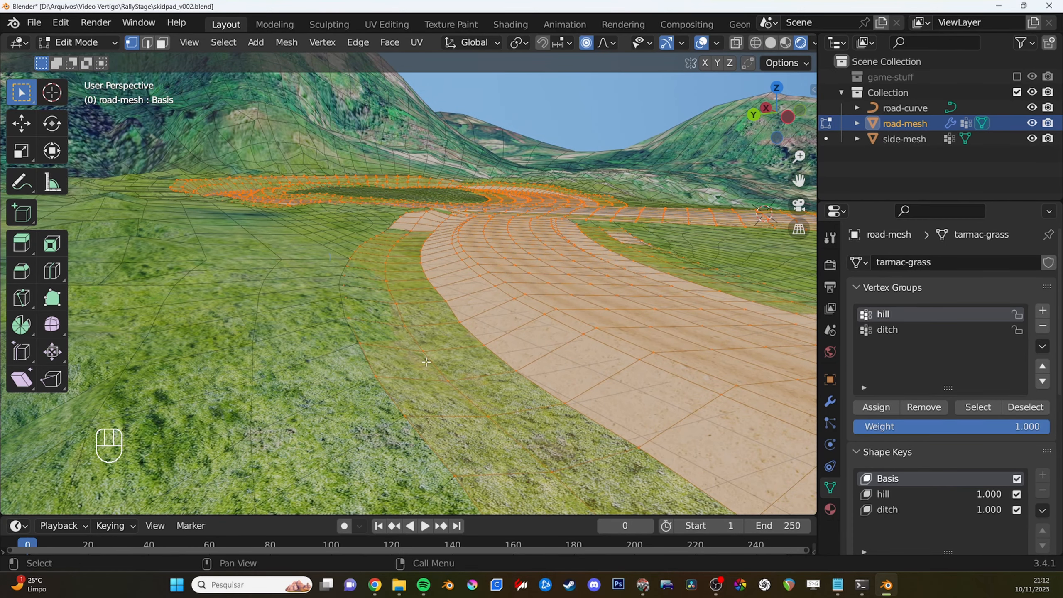
key("g")
key("z")
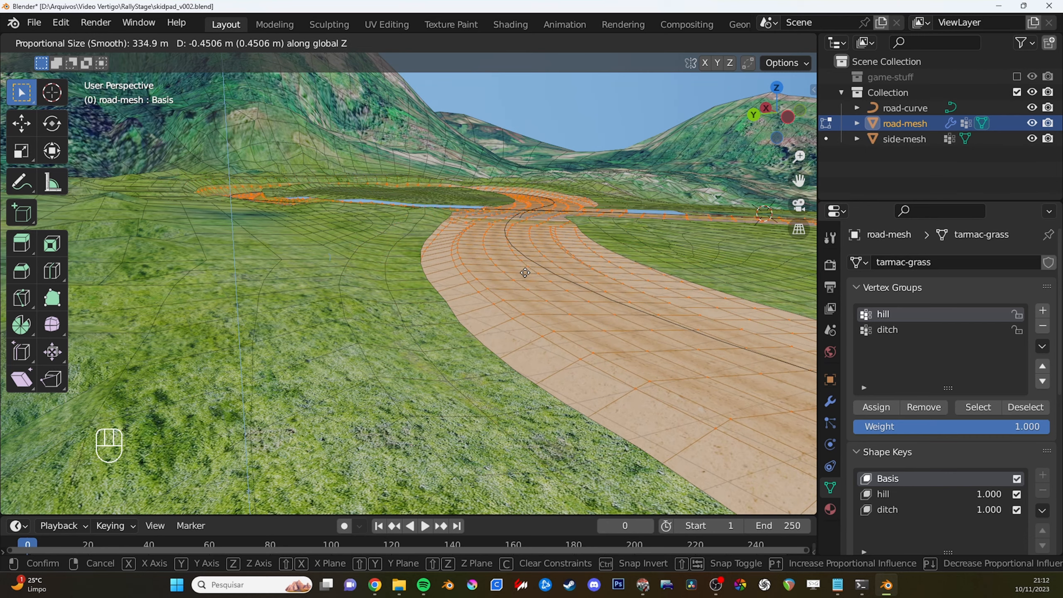
left_click(501, 319)
middle_click_drag(501, 319, 504, 365, "shift")
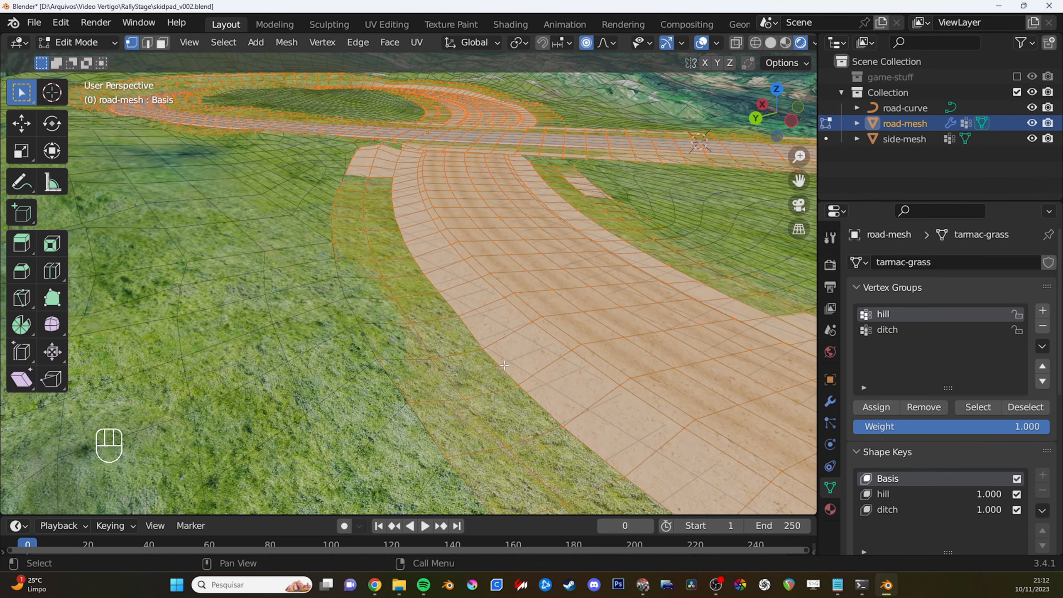
key("Tab")
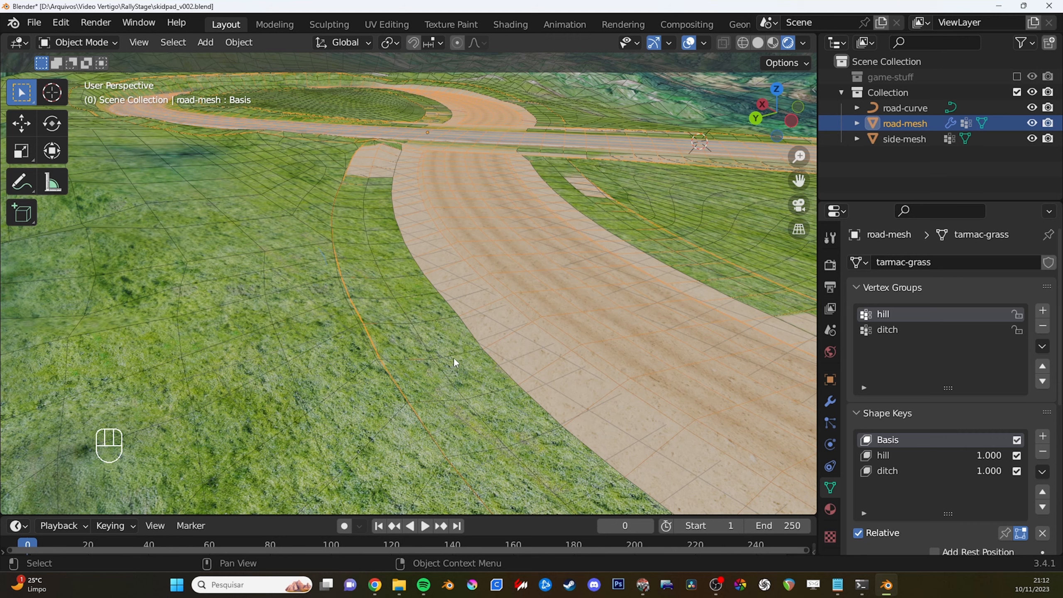
Put side-mesh in Edit Mode and select only the face loop bordering the outer edge of the gravel road.
left_click(457, 359)
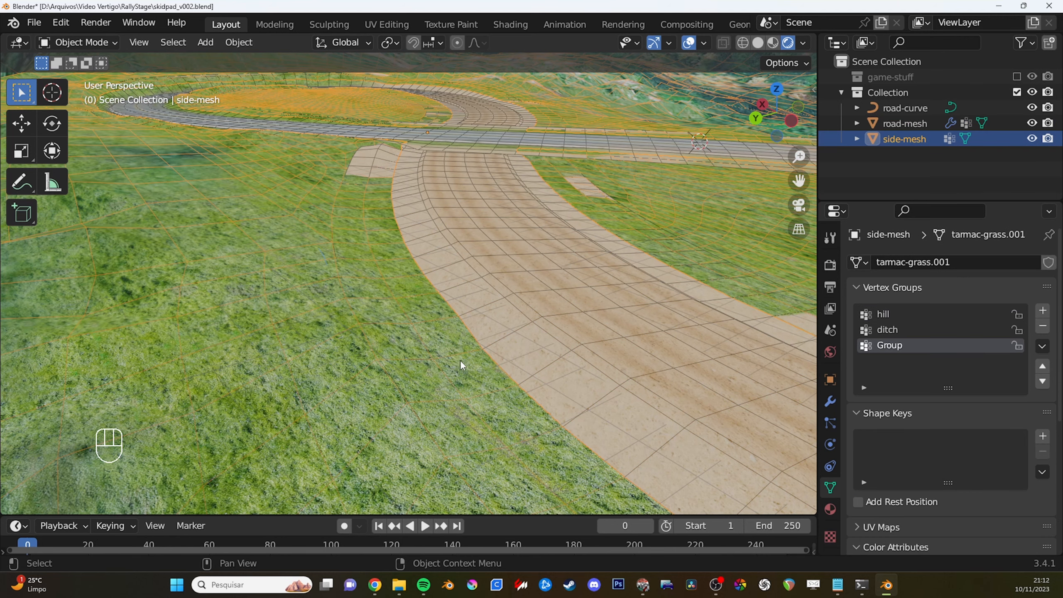
middle_click_drag(502, 353, 497, 346, "shift")
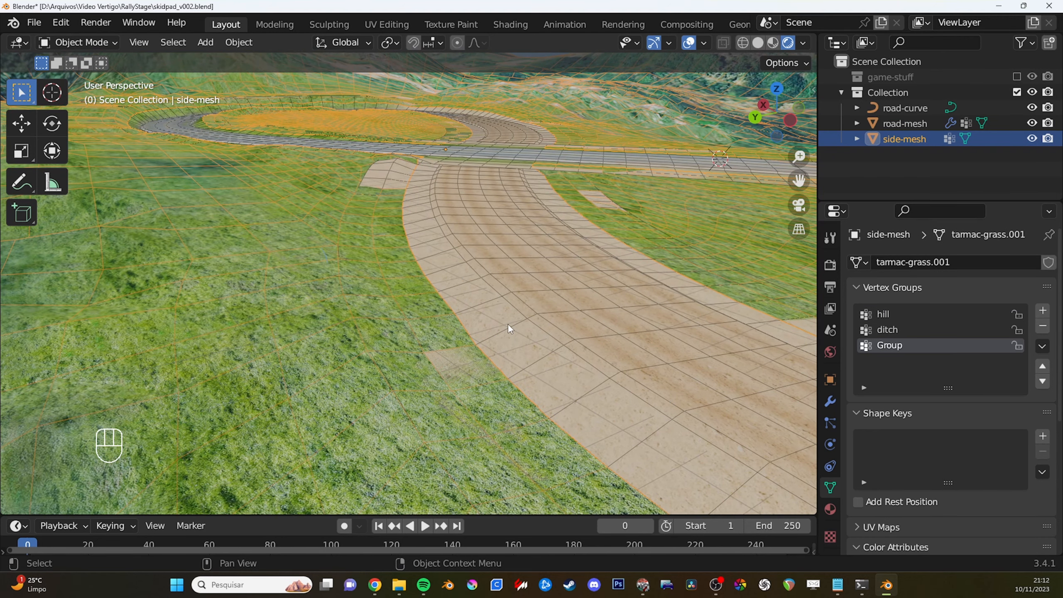
middle_click_drag(509, 324, 468, 365, "ctrl")
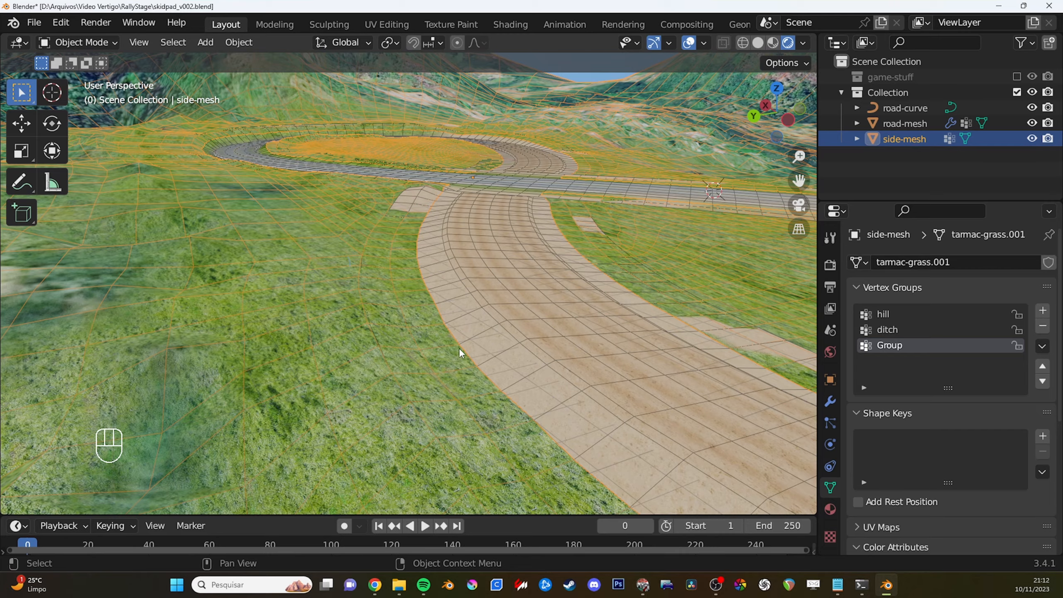
key("Tab")
key("a")
key("alt+a")
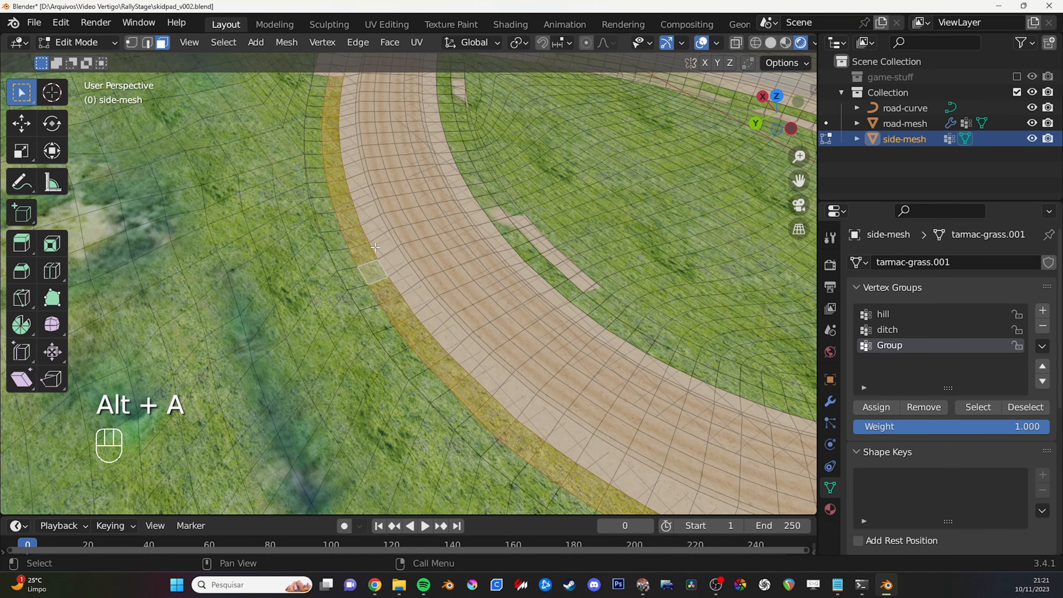
middle_click_drag(375, 247, 417, 291, "shift")
scroll(417, 291, "down", 2)
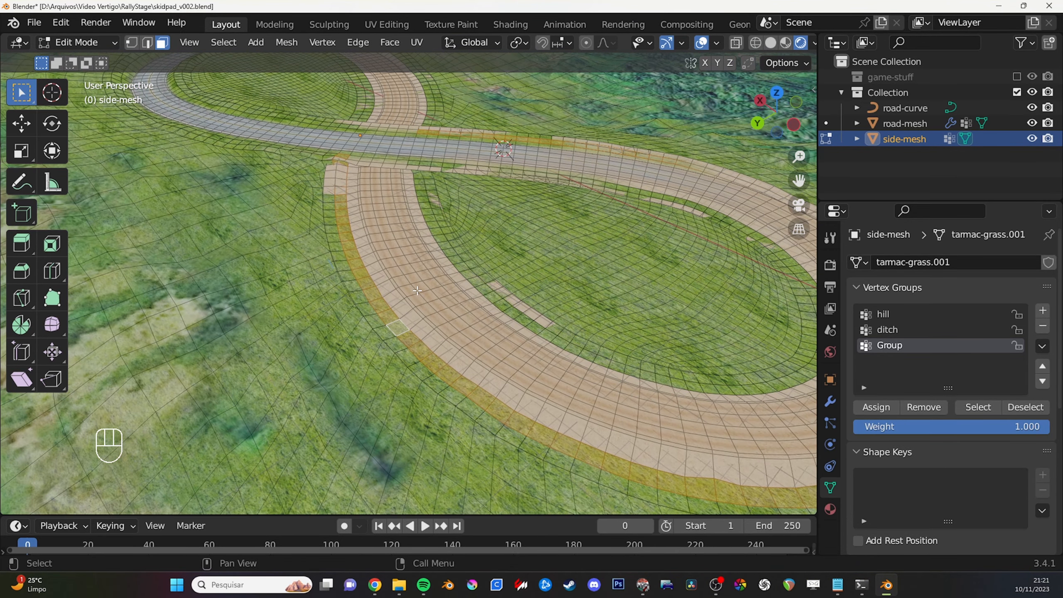
Isolate side-mesh in local view and add the remaining face loops along all road edges to the selection.
key("KP_Divide")
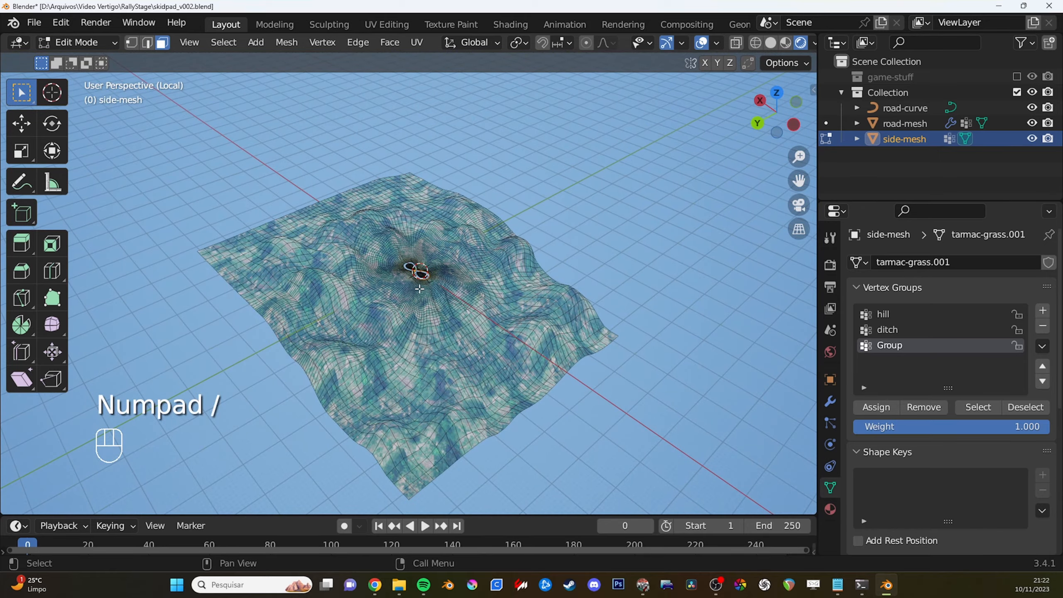
scroll(390, 293, "up", 8)
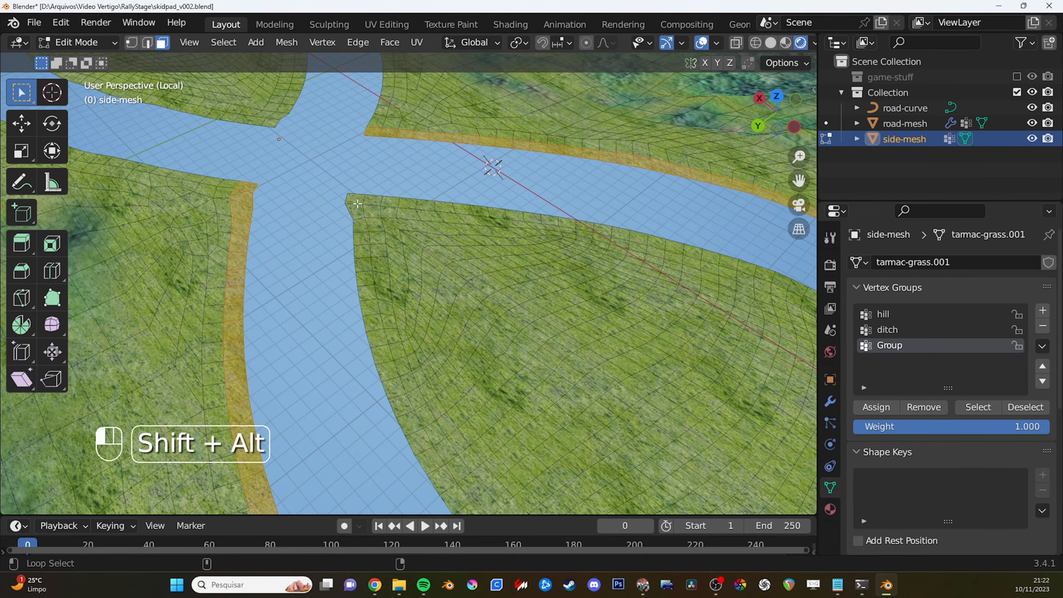
left_click(357, 204, "alt+shift")
scroll(358, 204, "down", 4)
middle_click_drag(284, 166, 387, 271, "shift")
scroll(387, 271, "up", 2)
scroll(395, 275, "up", 1)
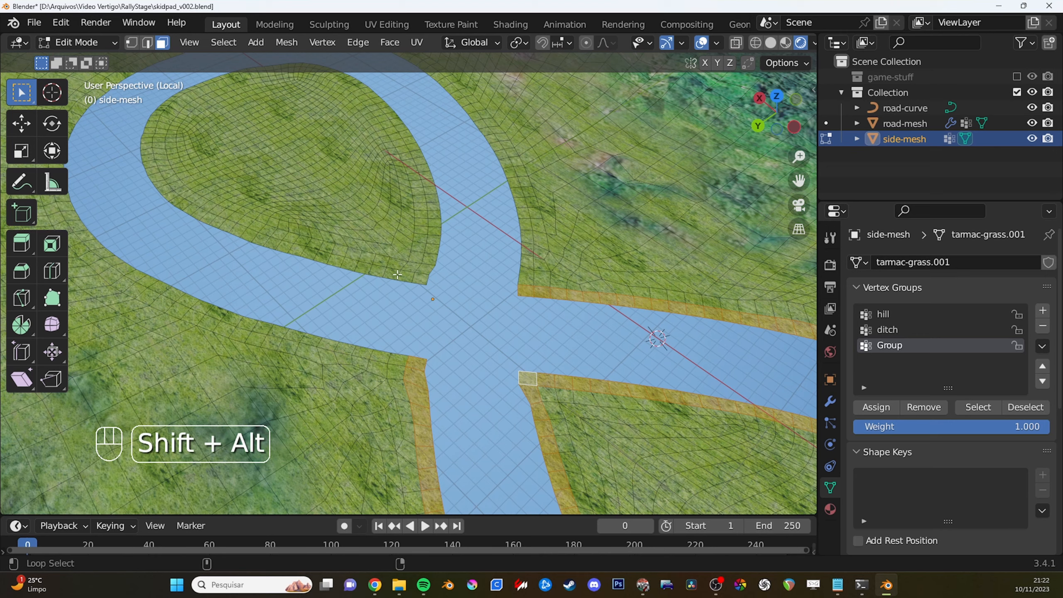
left_click(397, 275, "alt+shift")
left_click(383, 357, "alt+shift")
scroll(383, 357, "down", 5)
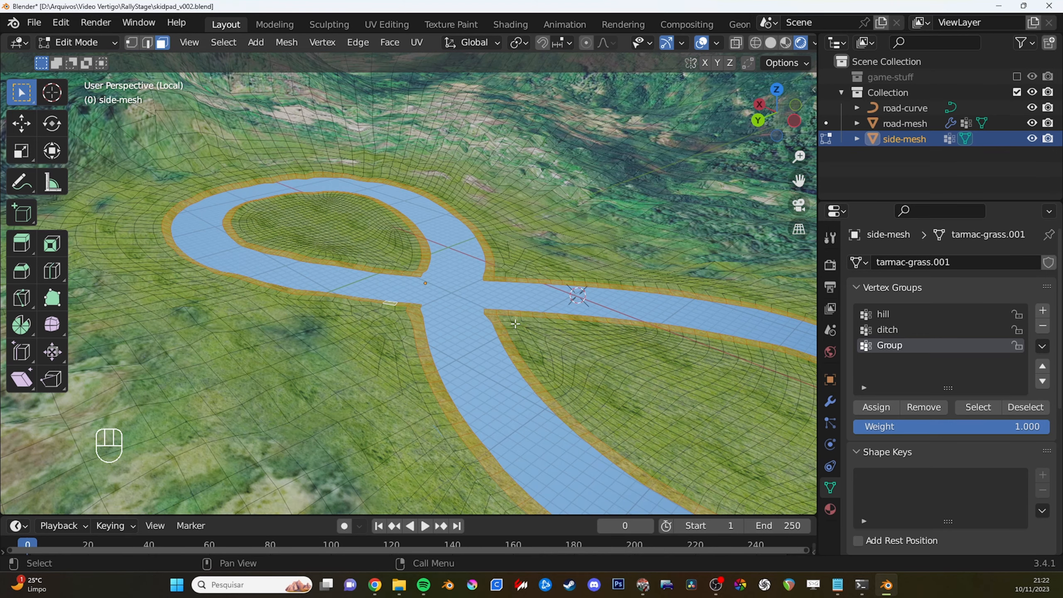
Grow the face selection outward from the road edges and circle-select the unselected gap beside the crossing.
scroll(475, 370, "up", 4)
middle_click_drag(476, 371, 427, 283, "shift")
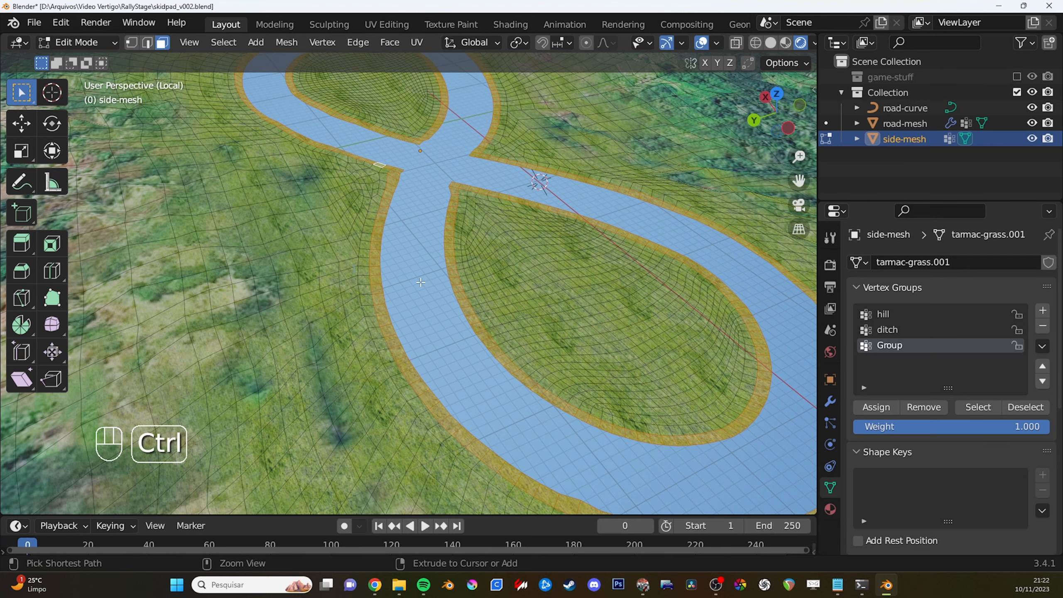
key("ctrl+KP_Add")
key("ctrl+KP_Add")
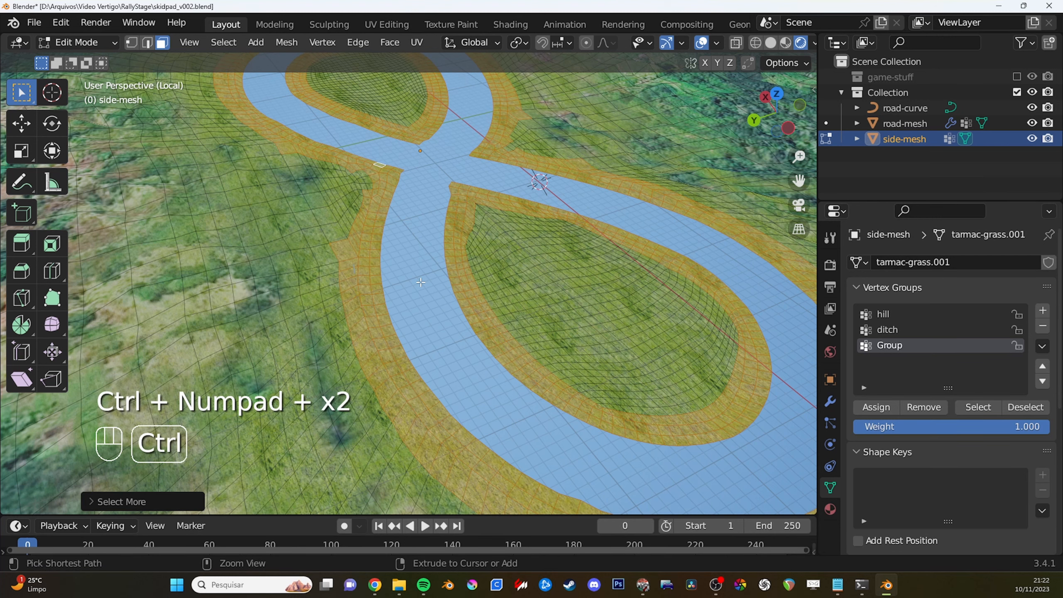
key("ctrl+KP_Add")
middle_click_drag(421, 283, 455, 358, "shift")
key("c")
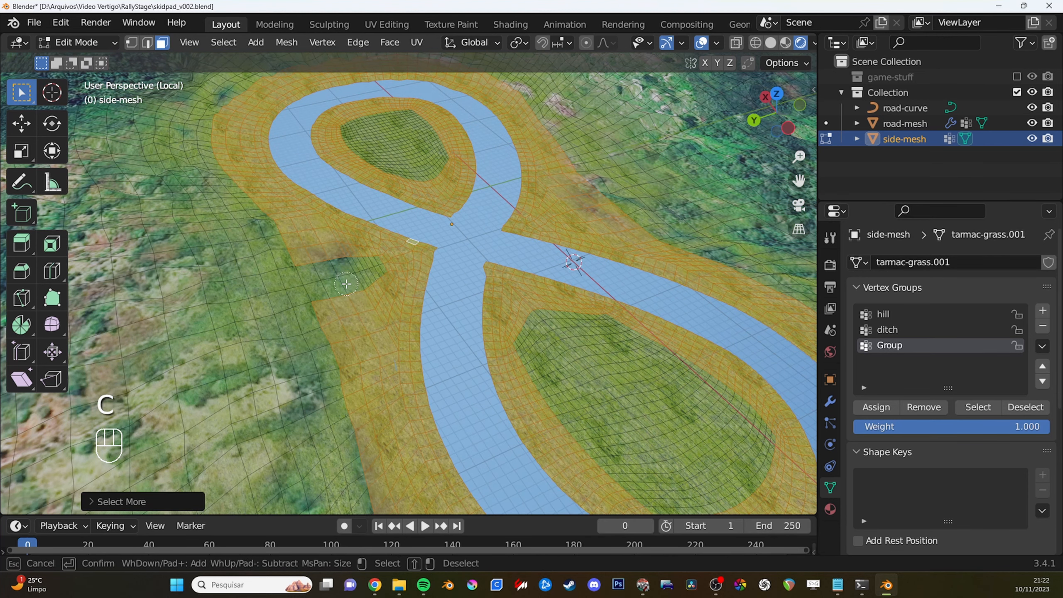
left_click_drag(327, 275, 355, 272)
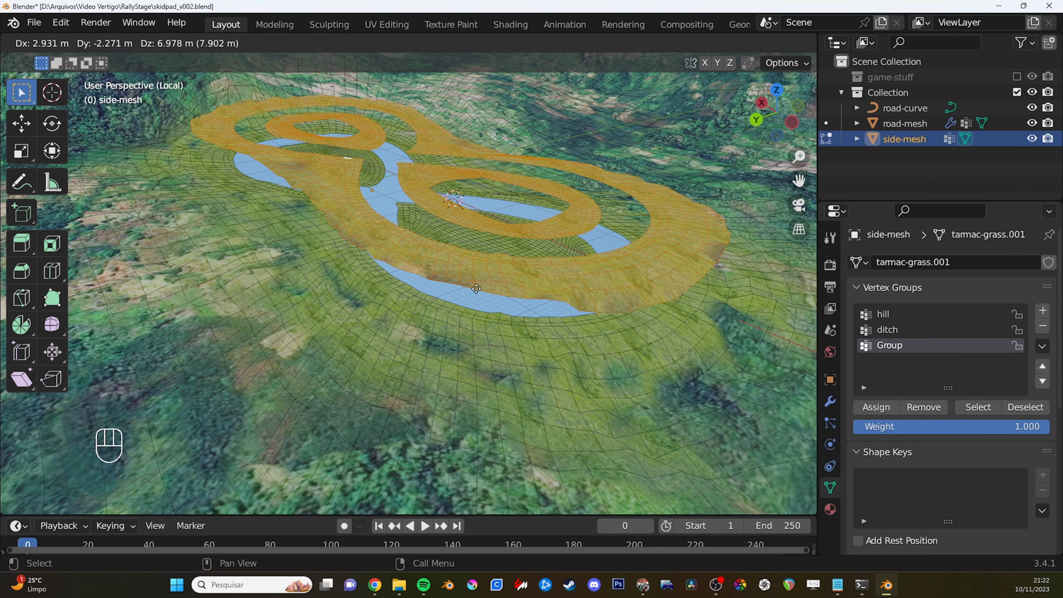
Duplicate the selected roadside faces in place, separate them into a new object and return to Object Mode.
right_click(436, 239)
middle_click_drag(435, 239, 459, 301)
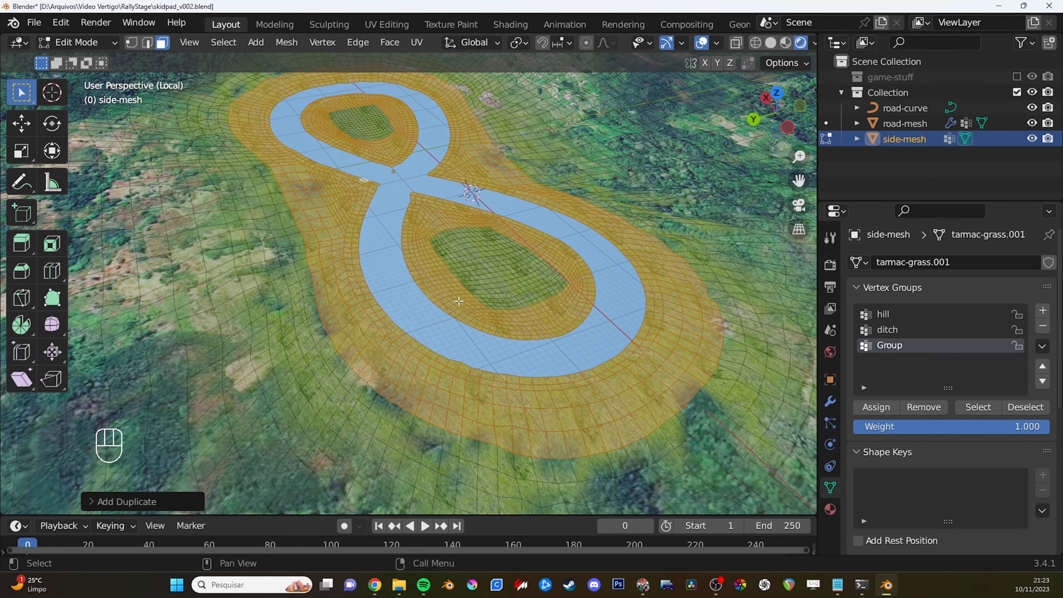
key("p")
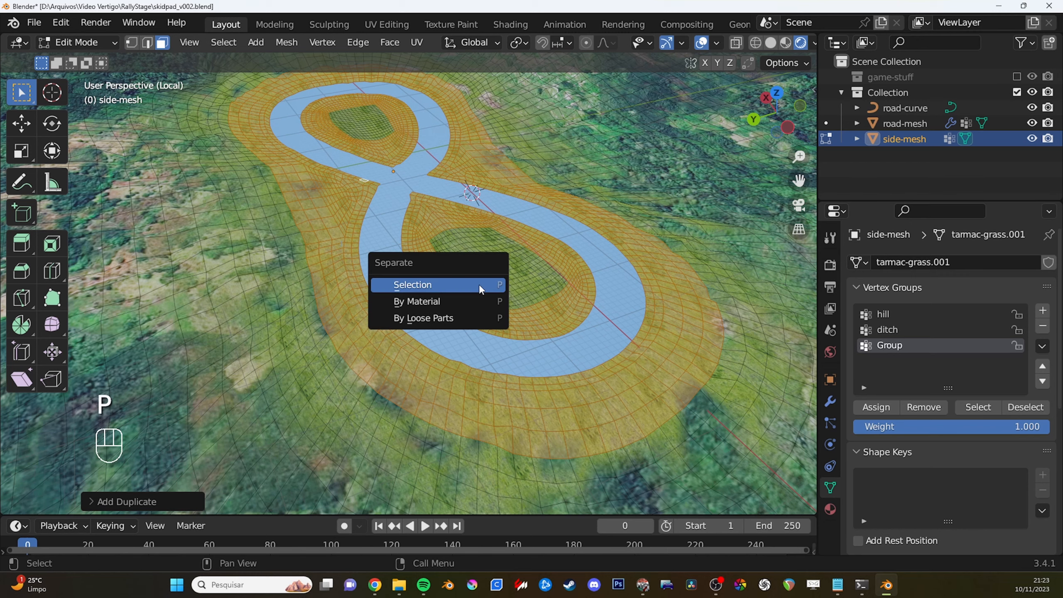
left_click(439, 287)
key("Tab")
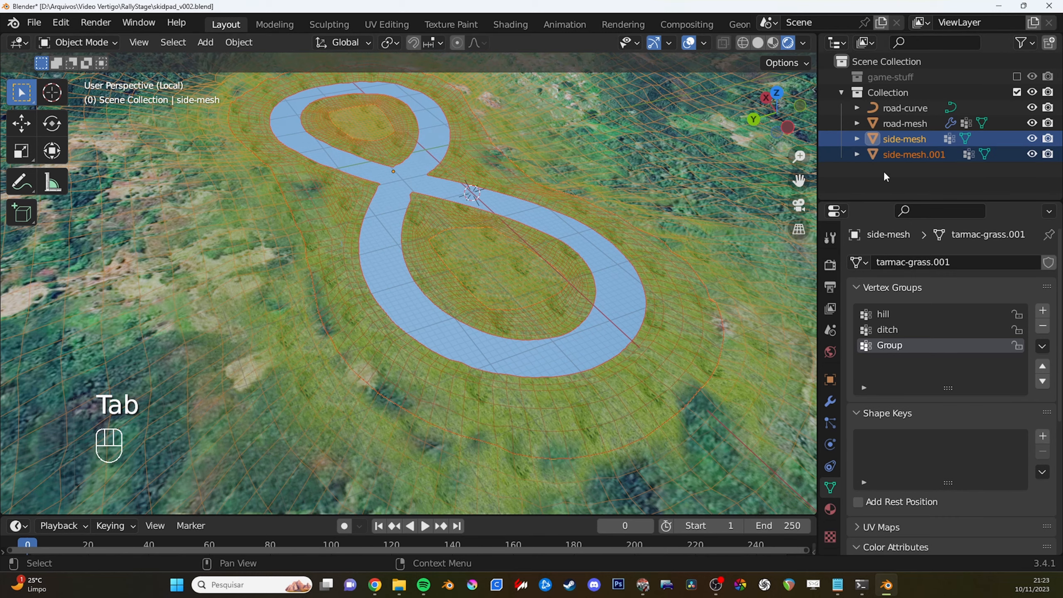
Select the separated roadside strip object and rename it as blend, leaving it in place.
left_click(900, 154)
key("g")
left_click(608, 211)
middle_click_drag(608, 211, 610, 214)
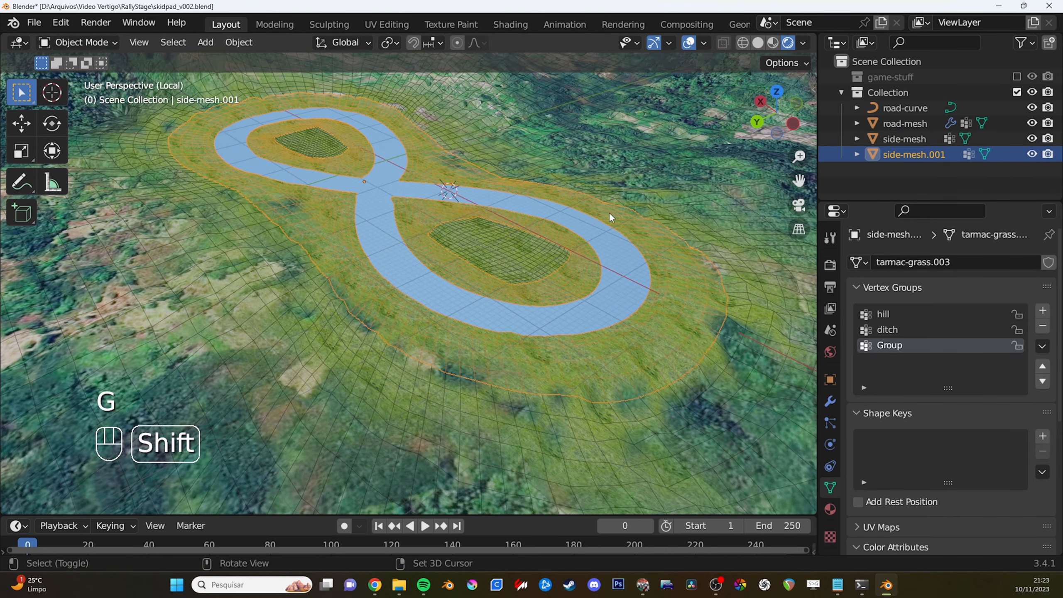
double_click(909, 155)
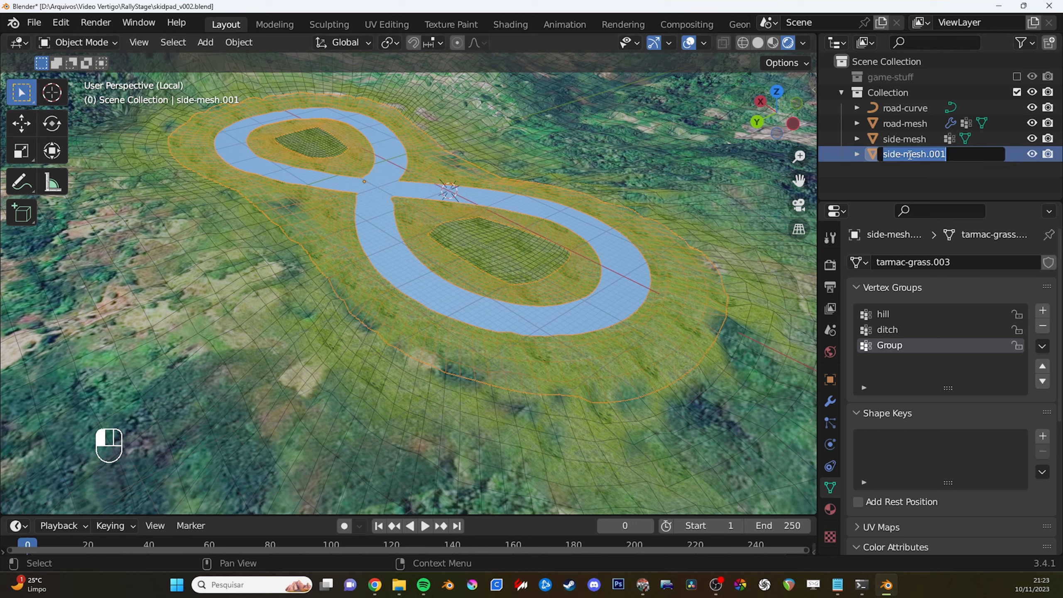
type("blend")
key("Return")
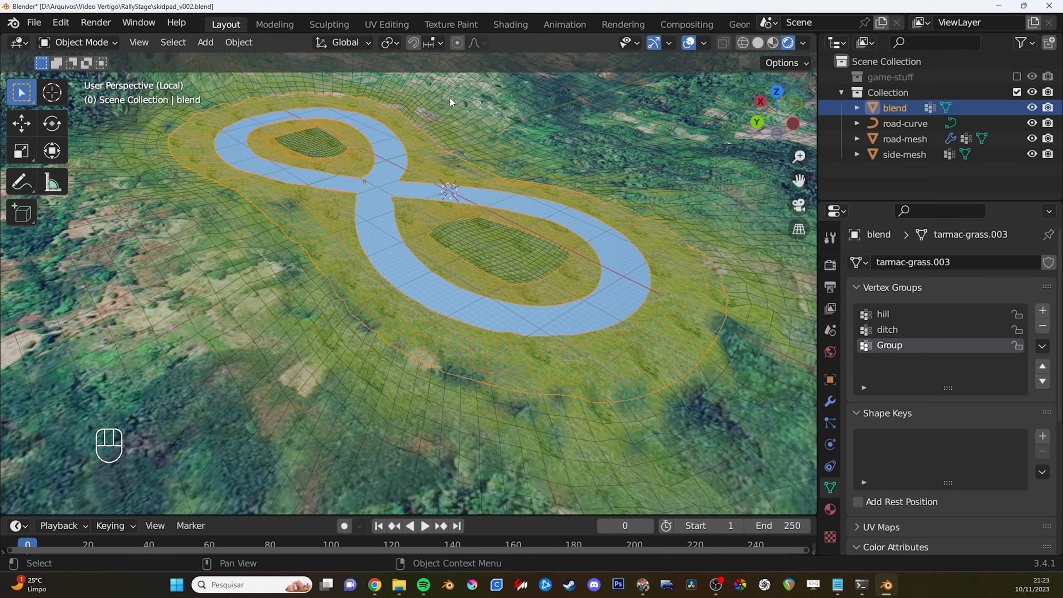
key("g")
right_click(516, 43)
Make the blend object's side-mesh material a single-user copy in the Shading workspace and rename it as blend.
left_click(515, 26)
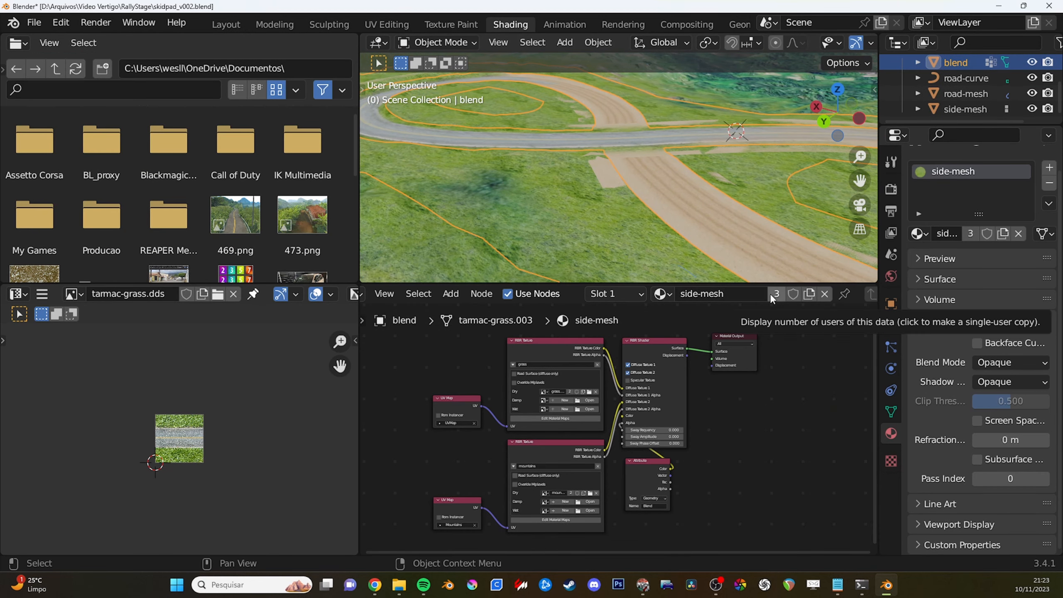
scroll(769, 295, "down", 2)
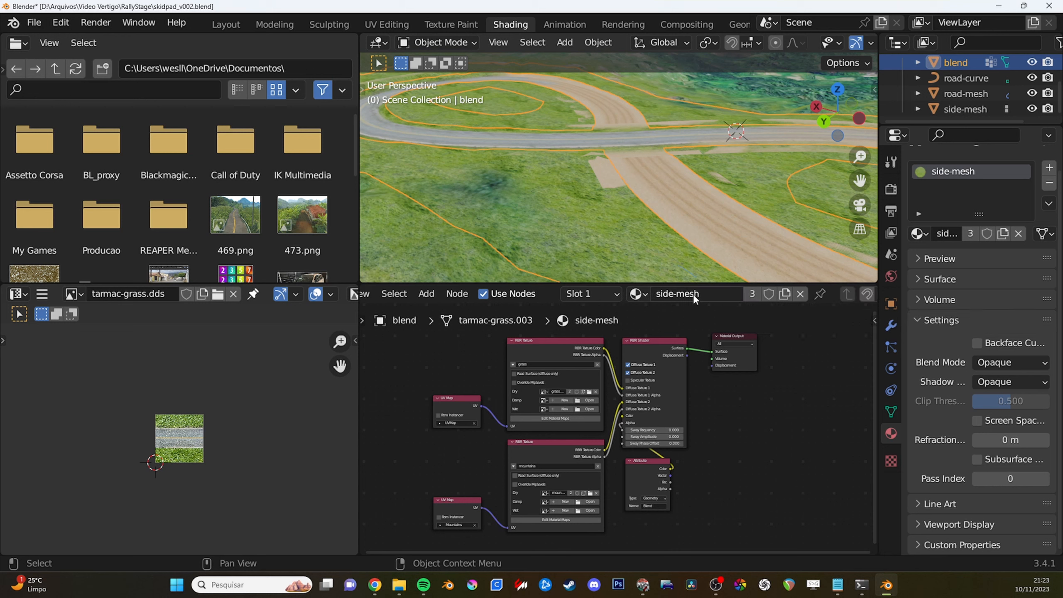
left_click(767, 296)
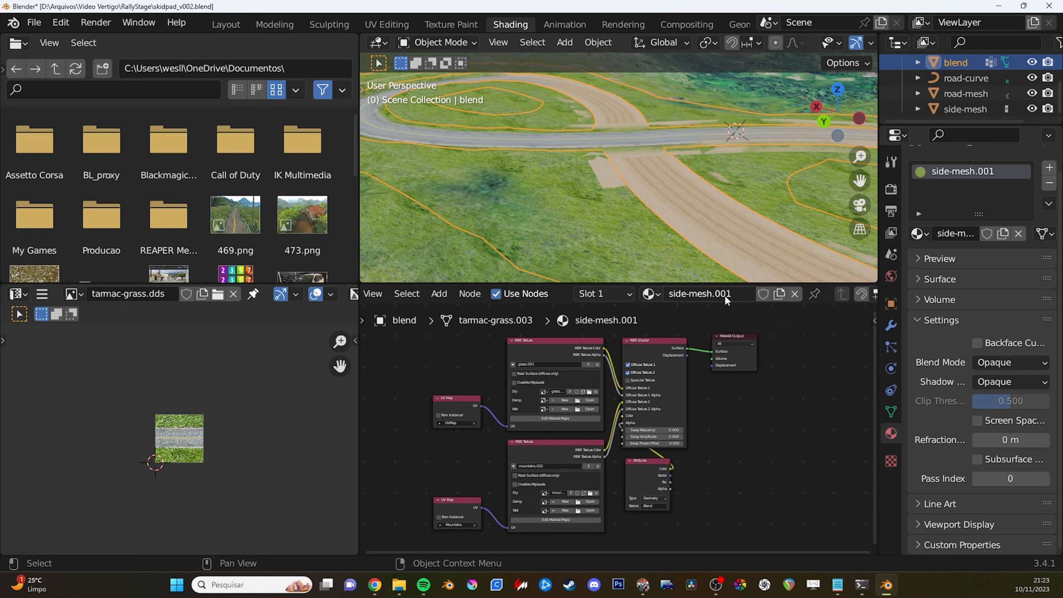
scroll(546, 365, "up", 2)
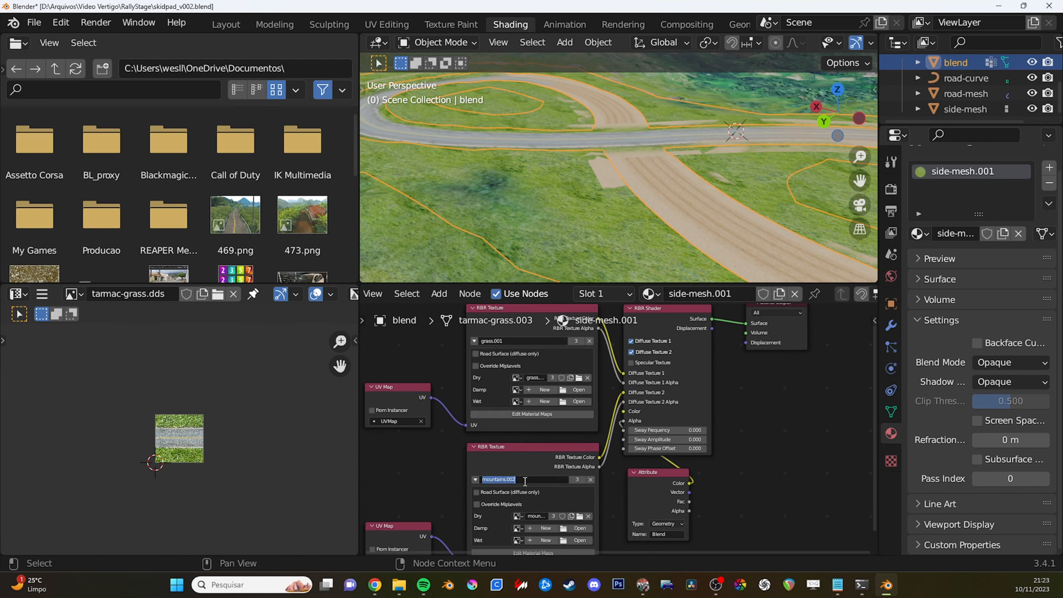
scroll(529, 469, "down", 1)
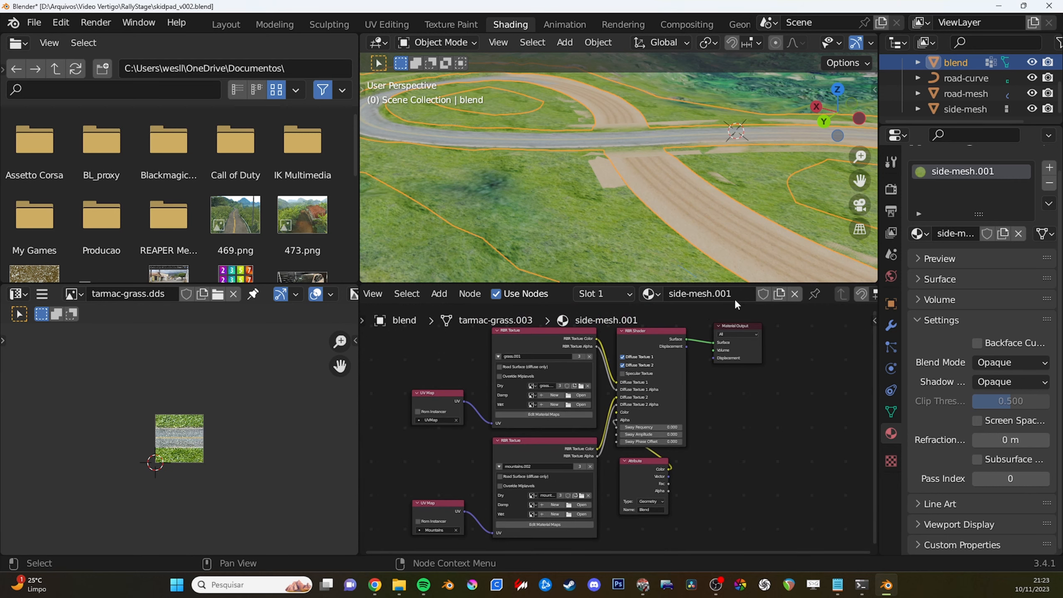
double_click(968, 170)
type("blend")
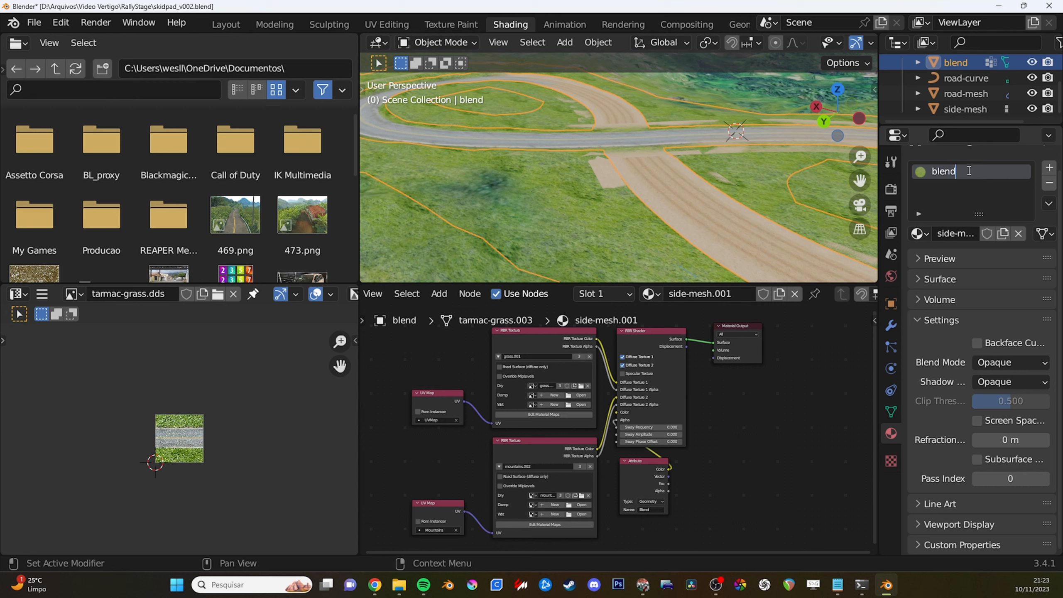
key("Return")
Try to rename the grass.001 texture in the upper RBR Texture node as blend.
double_click(544, 356)
type("blend")
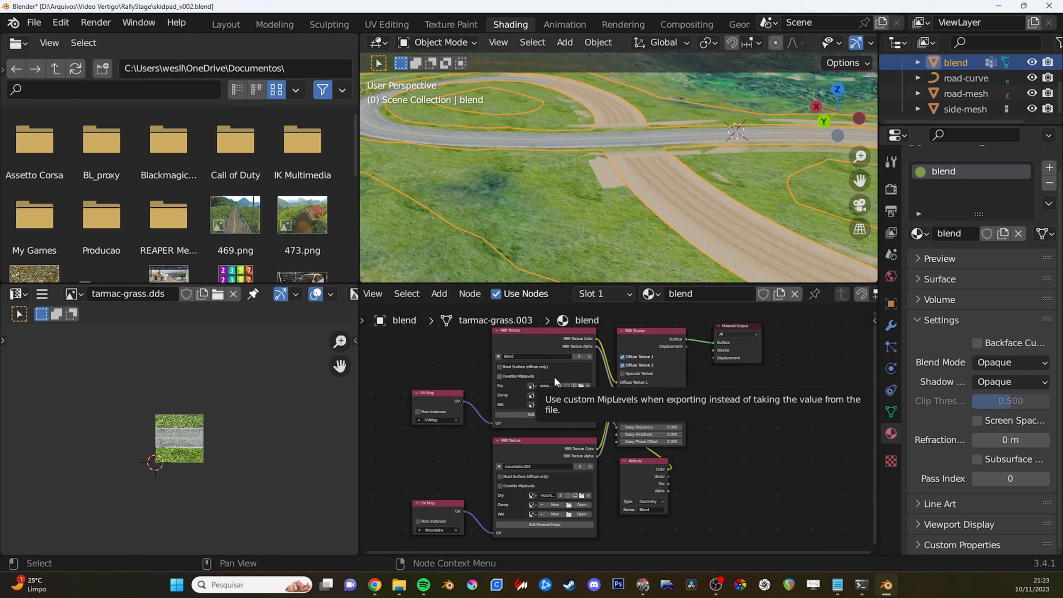
key("ctrl+z")
Assign the existing grass texture to the upper RBR Texture node of the blend material.
scroll(535, 371, "up", 4)
middle_click_drag(515, 356, 516, 376)
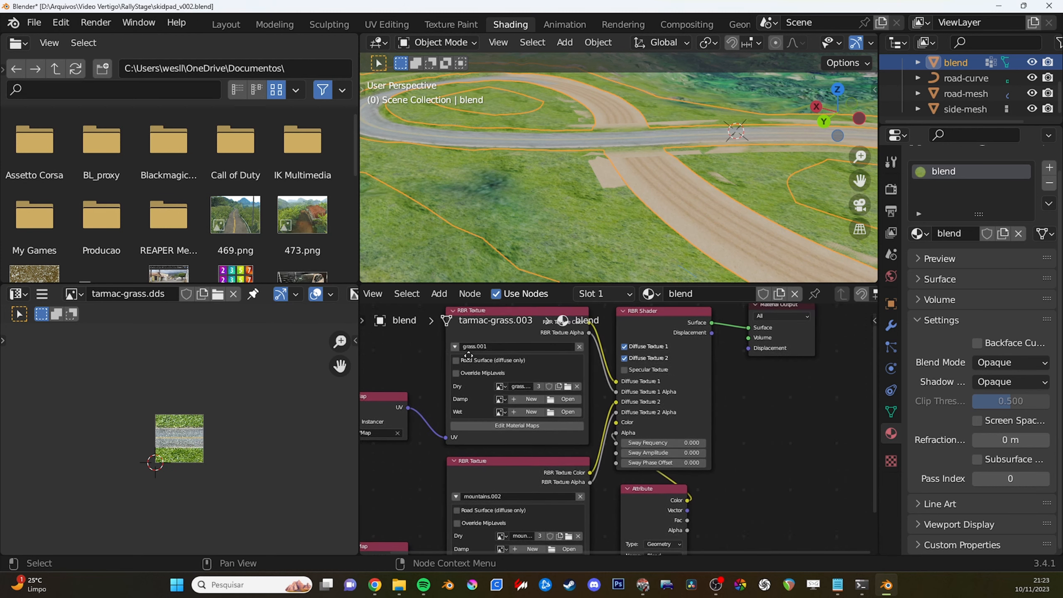
left_click(455, 350)
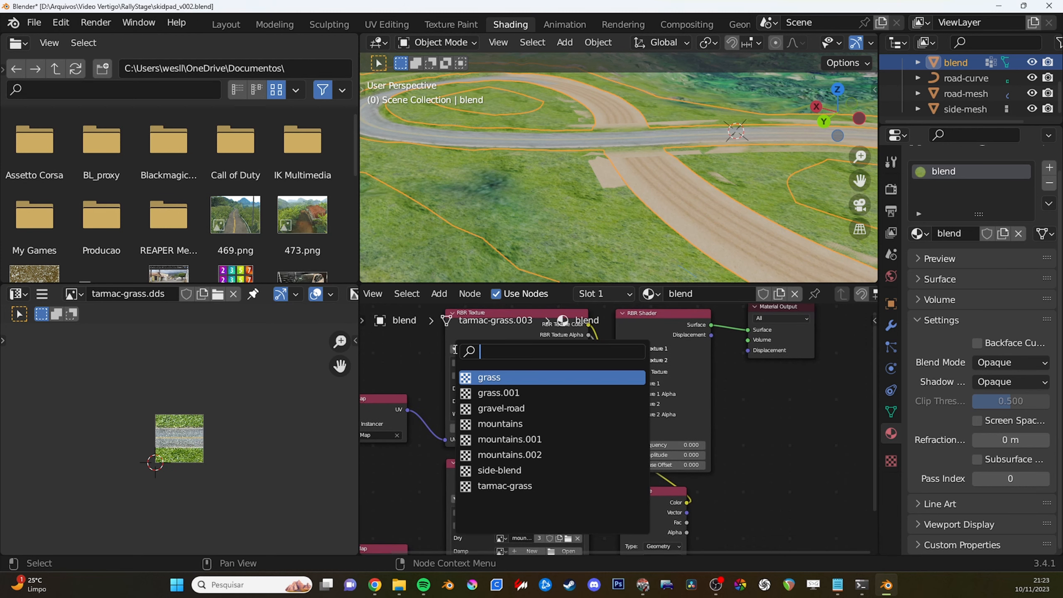
left_click(502, 377)
left_click(462, 348)
left_click(454, 348)
left_click(453, 348)
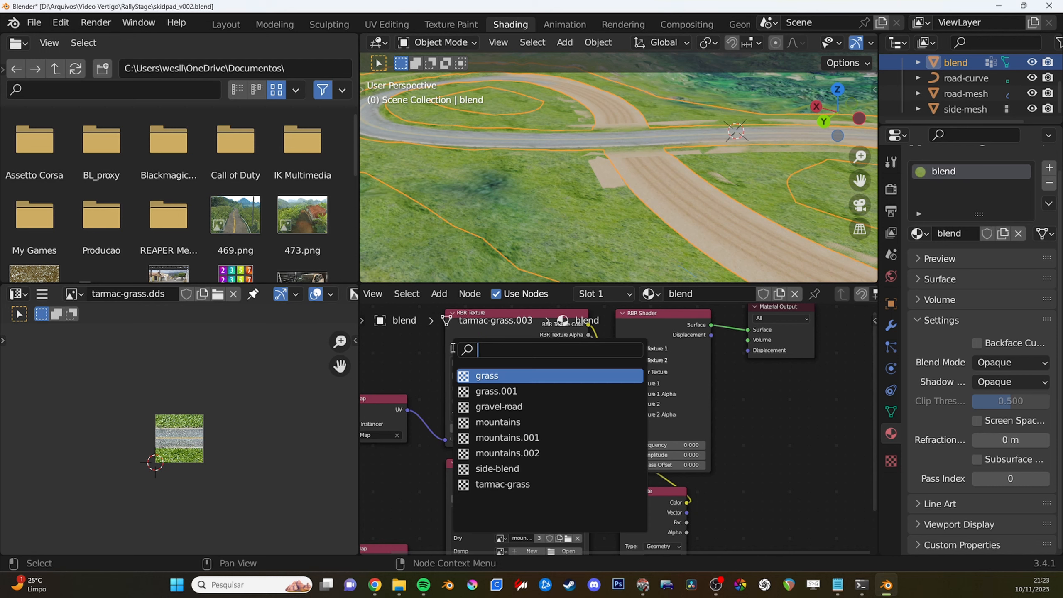
left_click(544, 376)
Delete the mountains.002 RBR Texture node with its Mountains UV Map node and disable Diffuse Texture 2 in the RBR Shader.
scroll(573, 377, "down", 2)
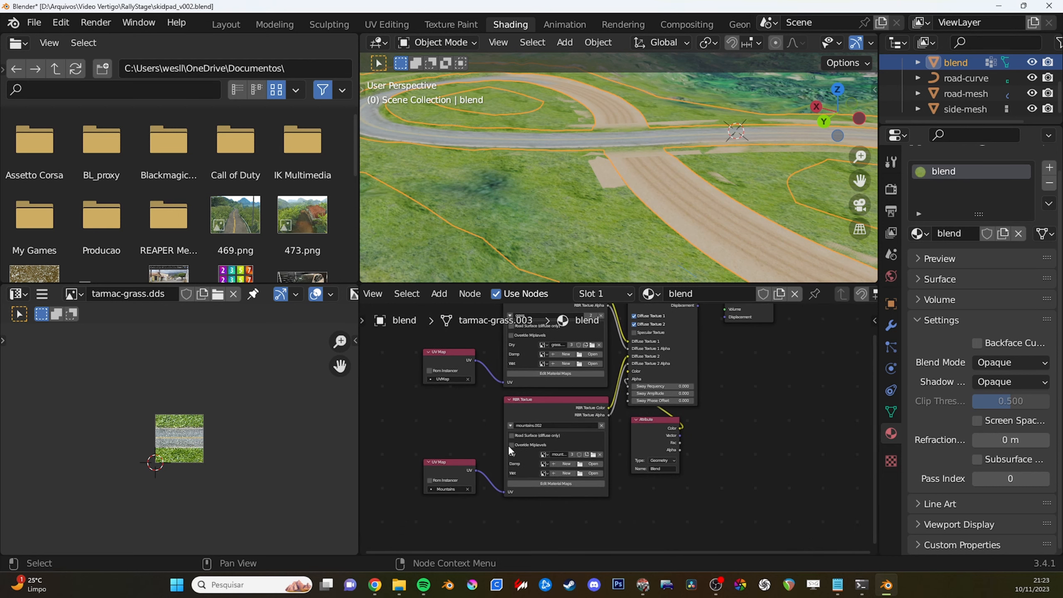
scroll(515, 429, "down", 1)
left_click_drag(421, 429, 568, 505)
middle_click_drag(654, 444, 652, 466)
scroll(651, 464, "up", 1)
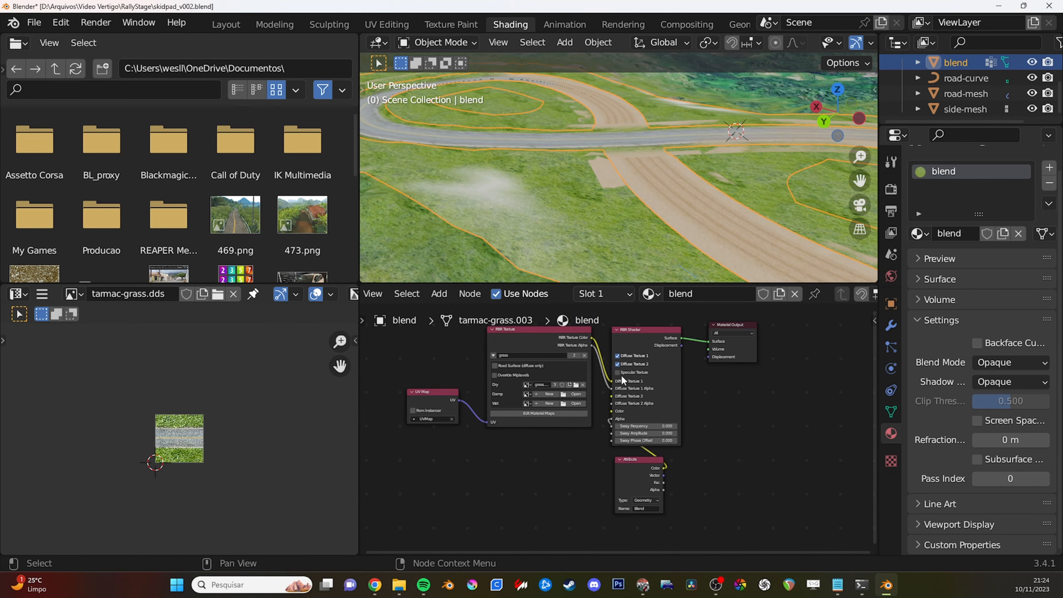
left_click(618, 364)
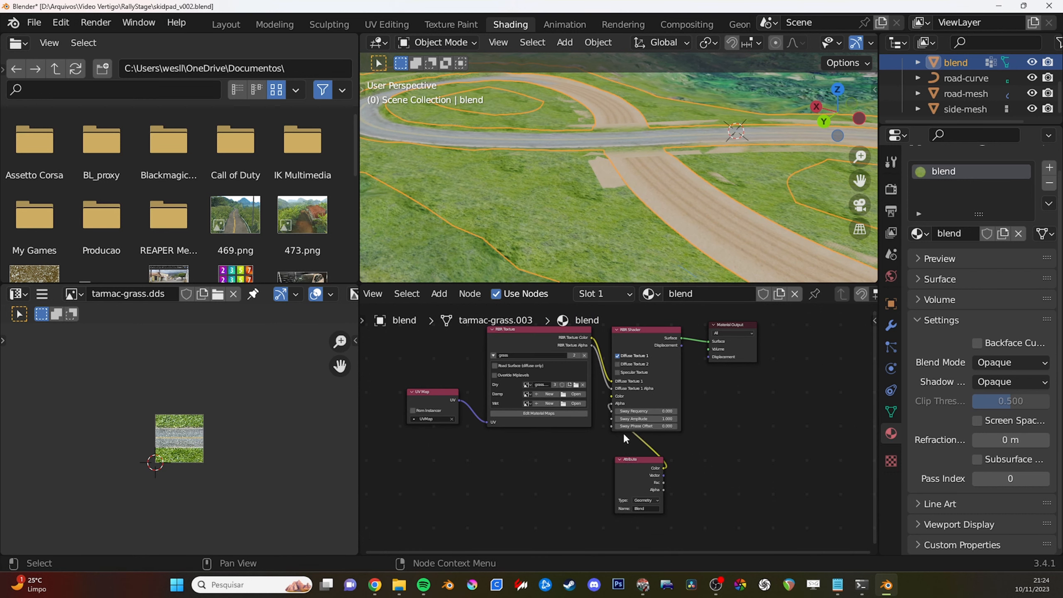
Set the blend object's RBR object type to Object Blocks.
middle_click_drag(622, 259, 618, 224)
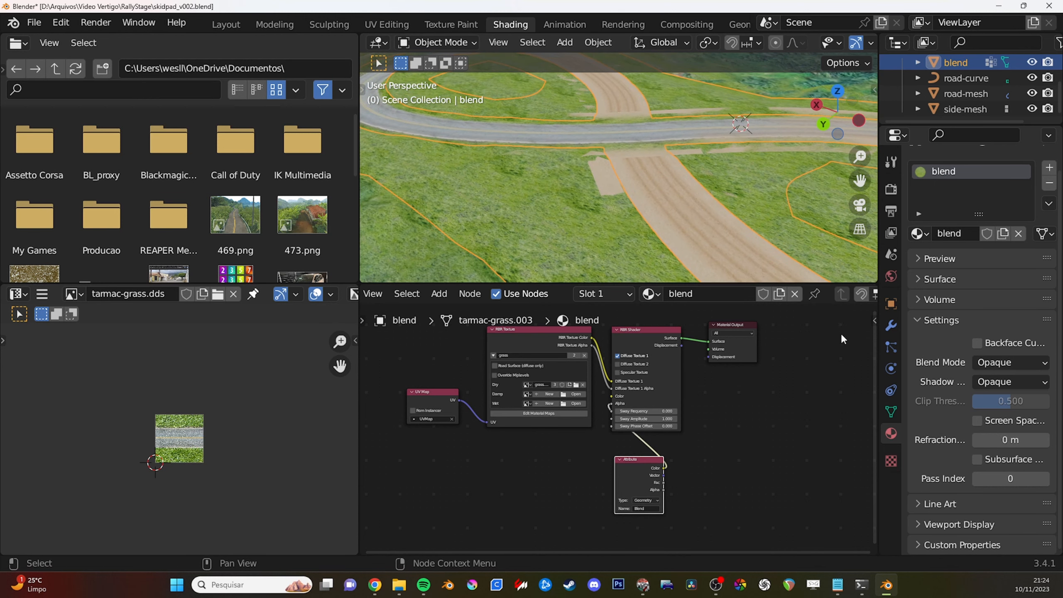
left_click(891, 305)
scroll(939, 349, "down", 6)
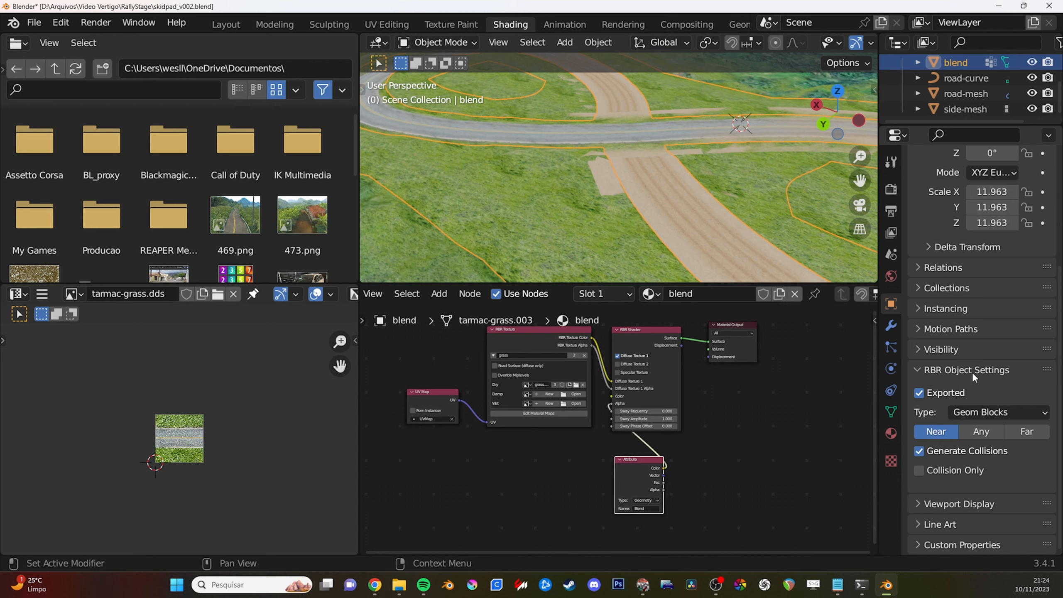
left_click(998, 414)
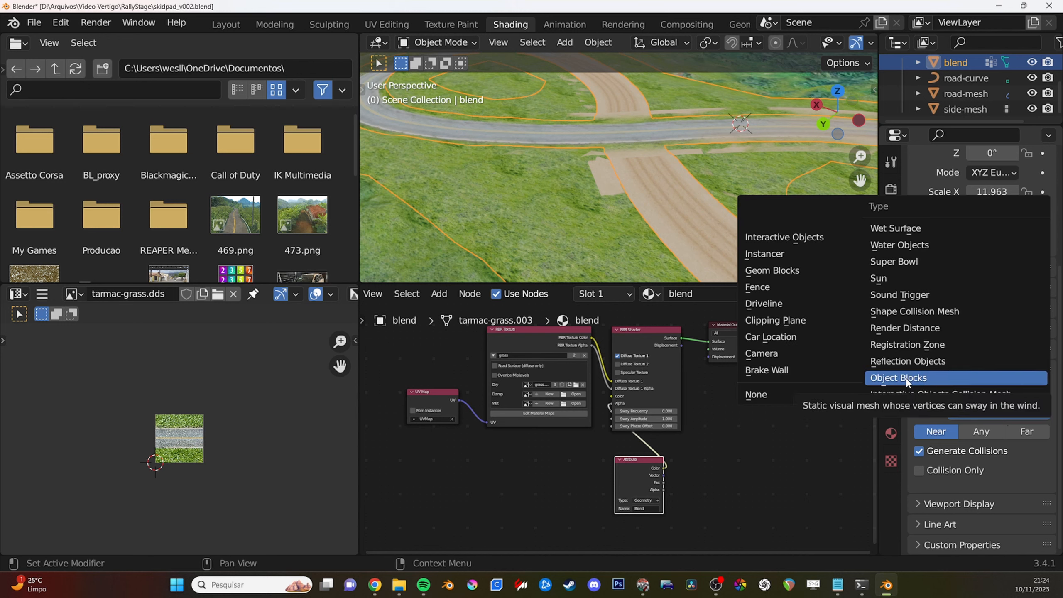
left_click(905, 378)
left_click(1017, 412)
left_click(1018, 412)
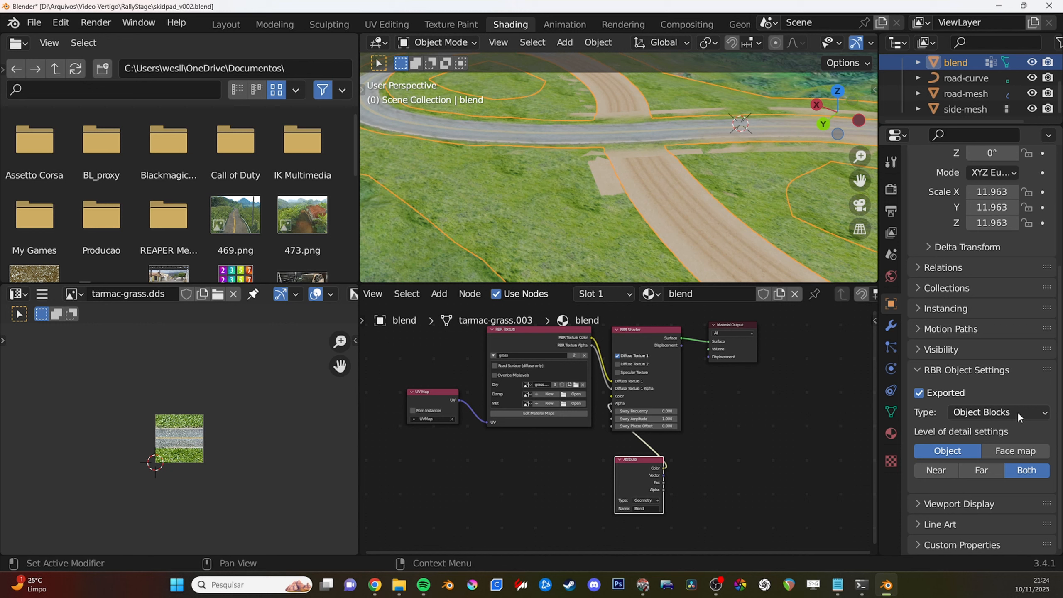
scroll(728, 204, "down", 2)
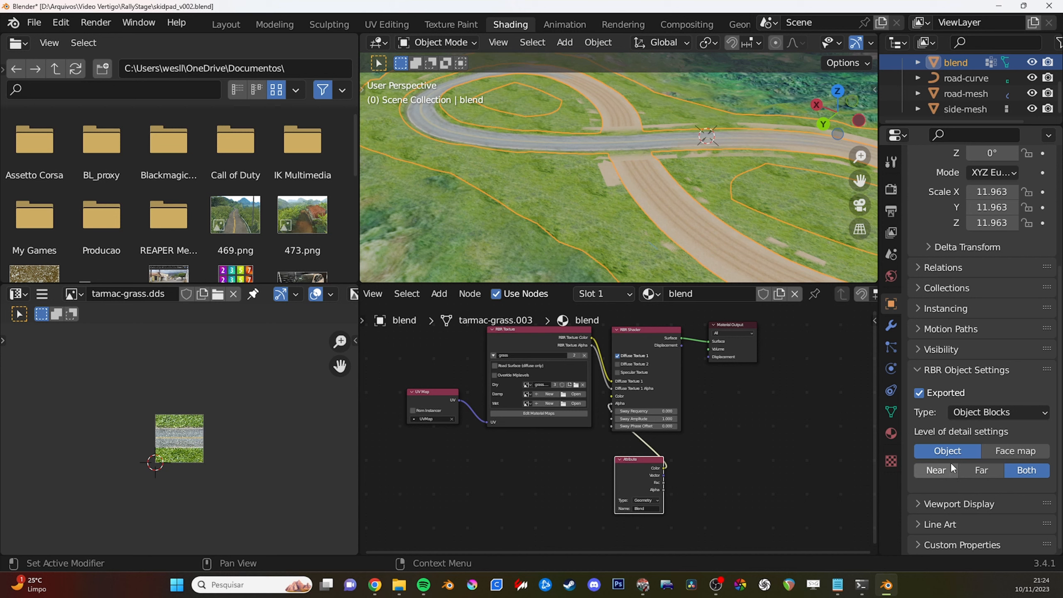
middle_click_drag(594, 204, 669, 203)
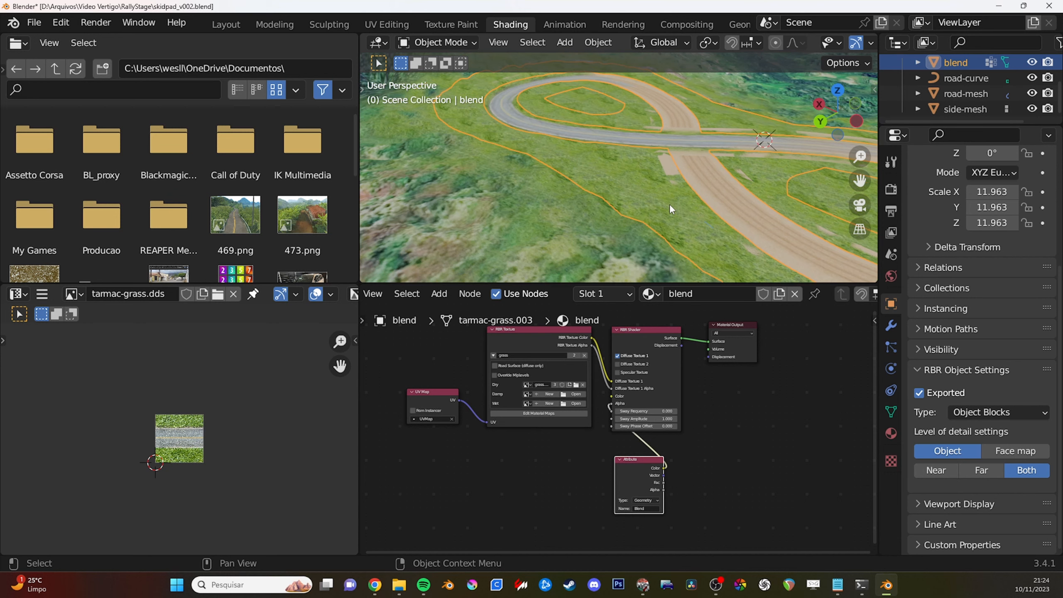
scroll(794, 223, "up", 1)
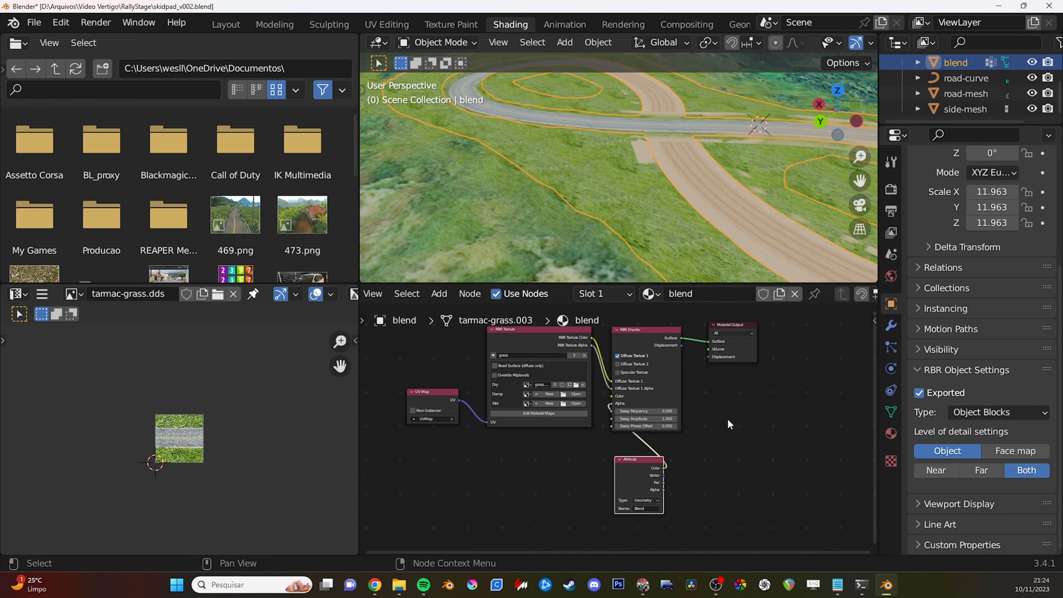
left_click(630, 364)
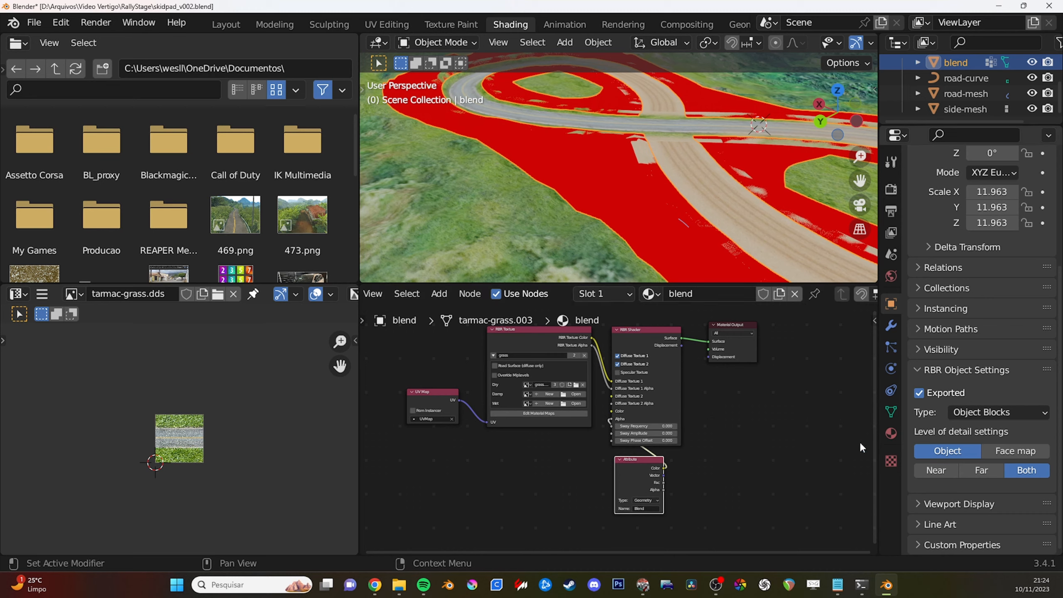
middle_click_drag(698, 403, 694, 406)
middle_click_drag(662, 220, 597, 204)
key("g")
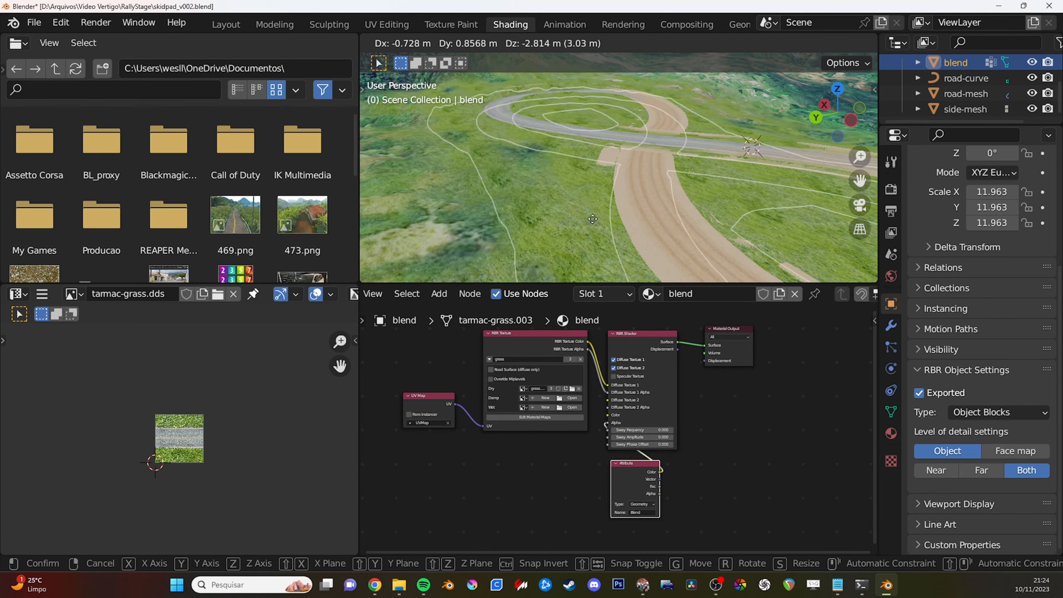
right_click(563, 186)
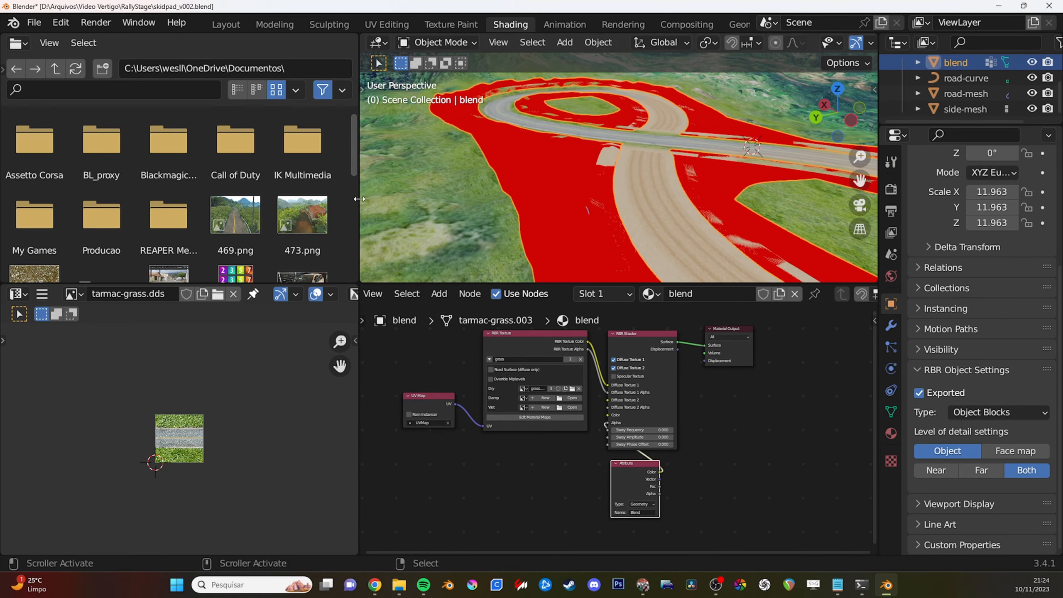
left_click_drag(360, 199, 333, 199)
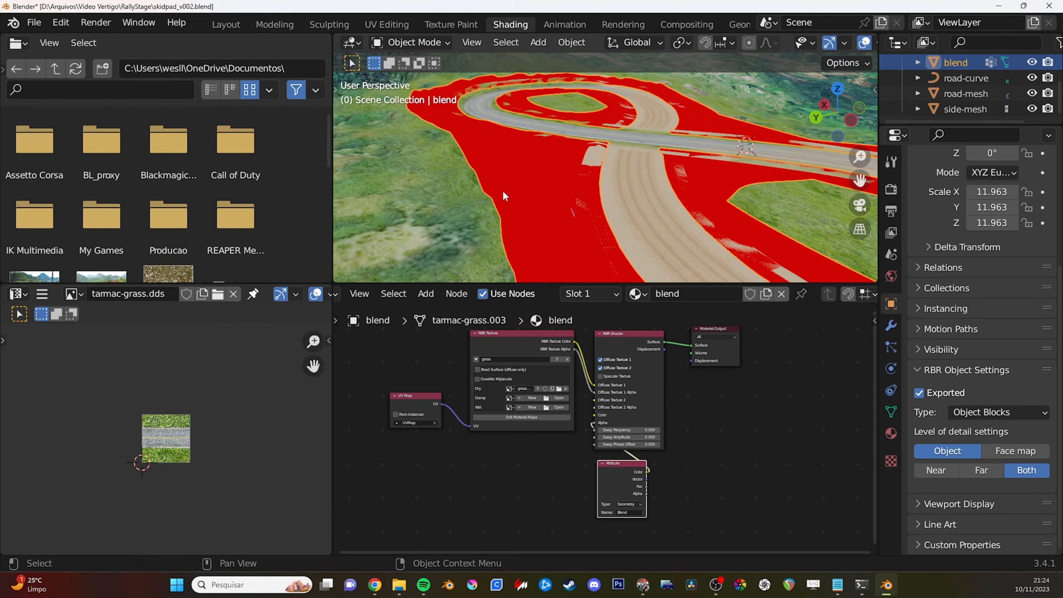
left_click(600, 368)
Move the Attribute node closer to the RBR Shader node and switch the blend object to Vertex Paint mode.
middle_click_drag(618, 480, 613, 484)
left_click_drag(623, 491, 605, 466)
middle_click_drag(589, 200, 607, 208)
key("ctrl+Tab")
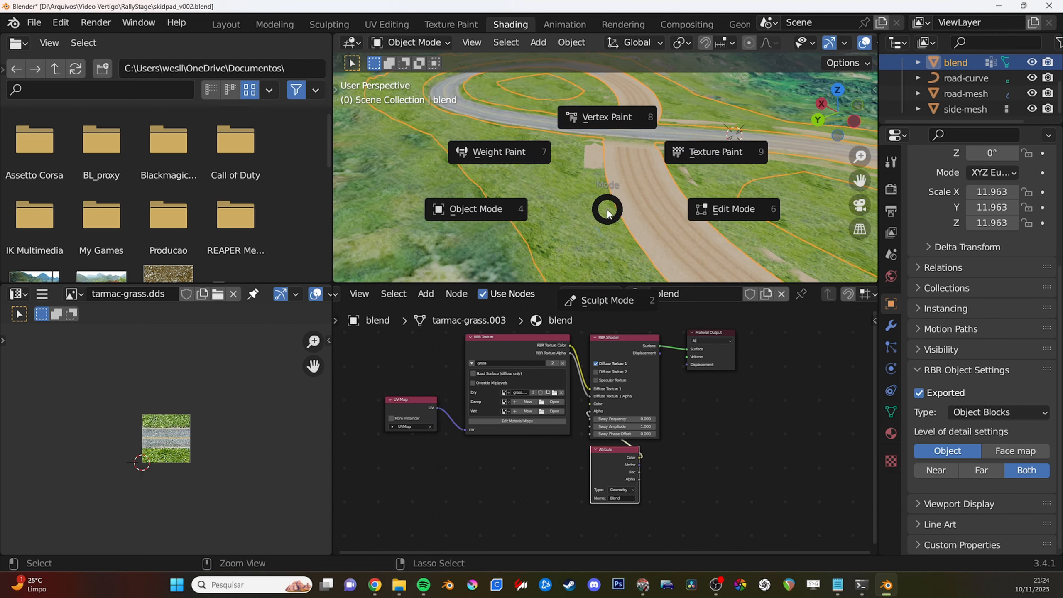
left_click(597, 124)
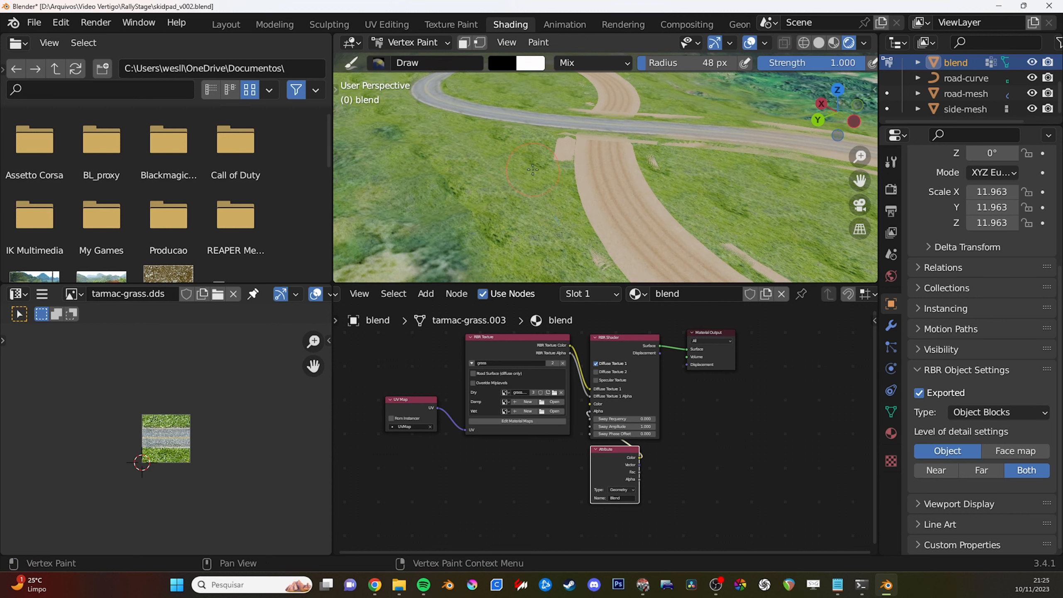
middle_click_drag(534, 172, 606, 189)
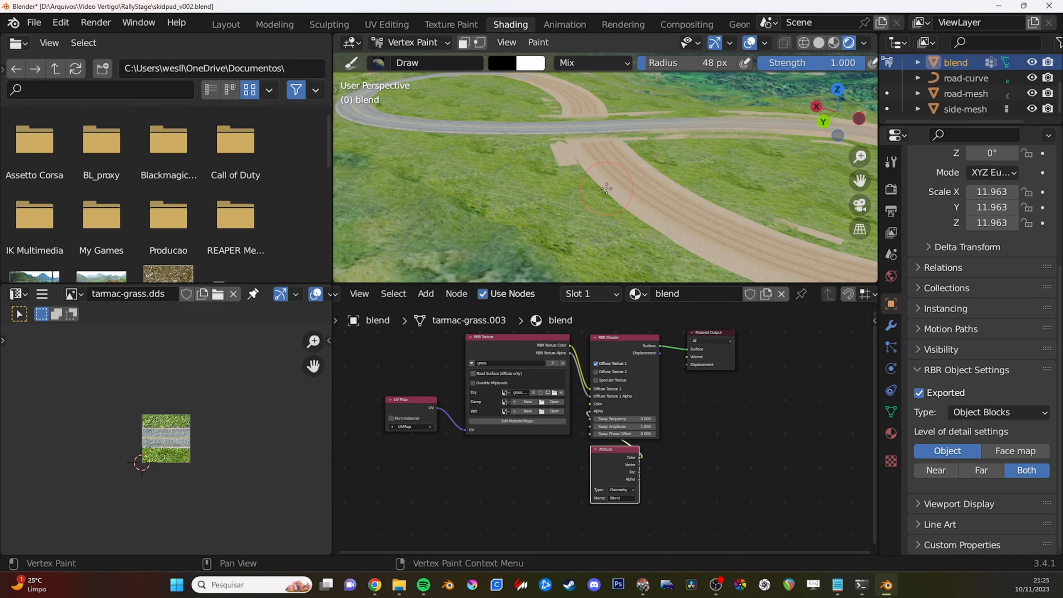
scroll(607, 188, "up", 1)
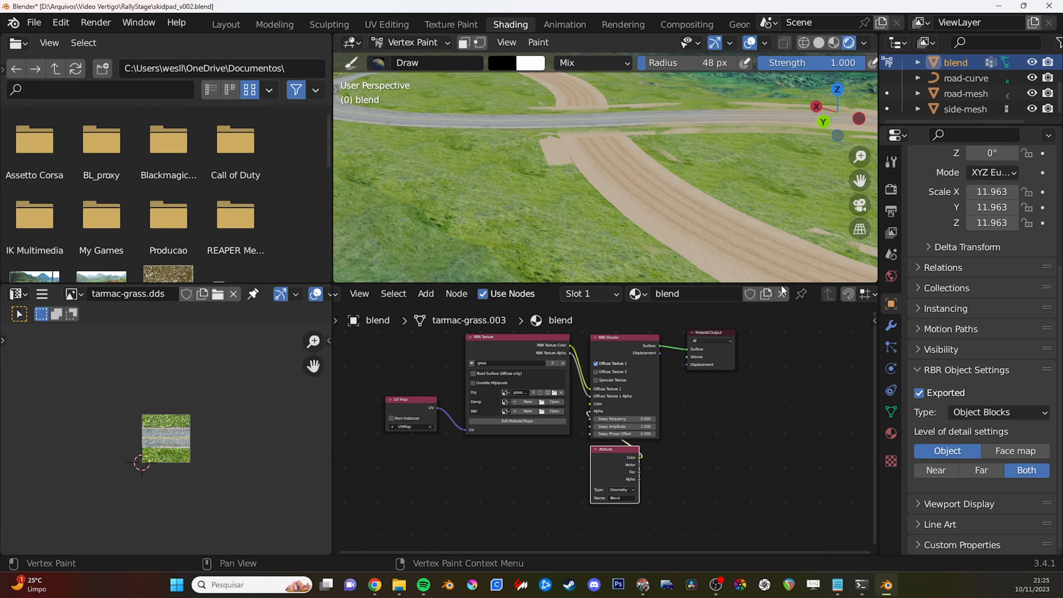
Set the blend material's Blend Mode to Alpha Hashed.
left_click(891, 434)
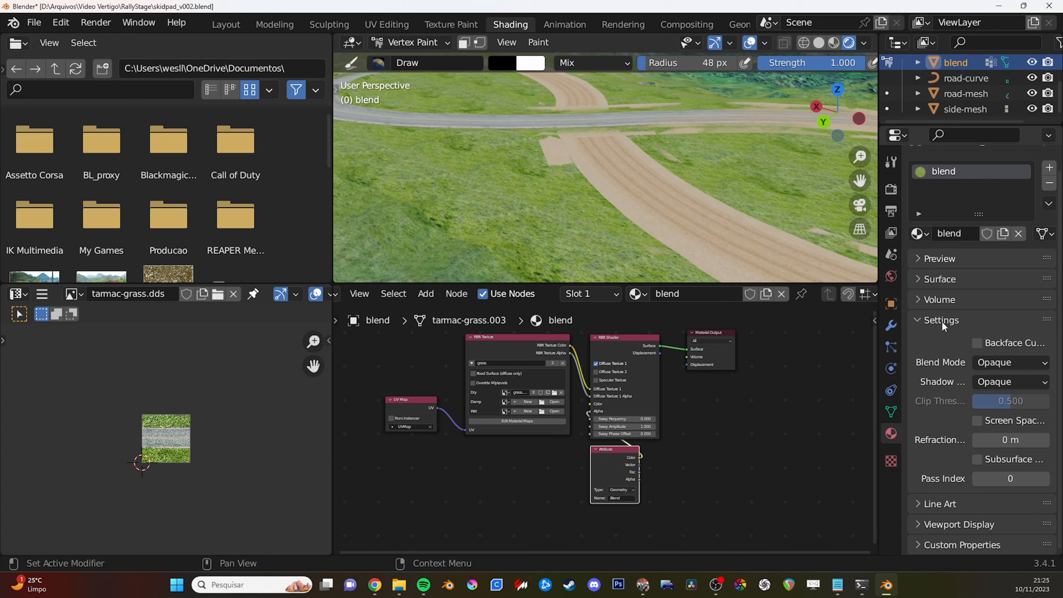
left_click(998, 365)
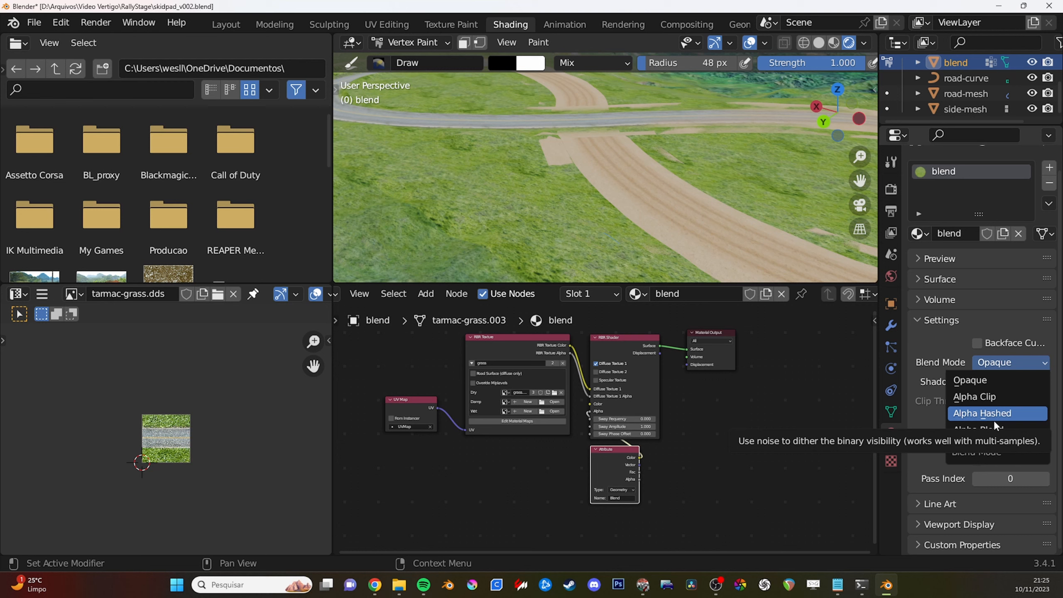
left_click(984, 416)
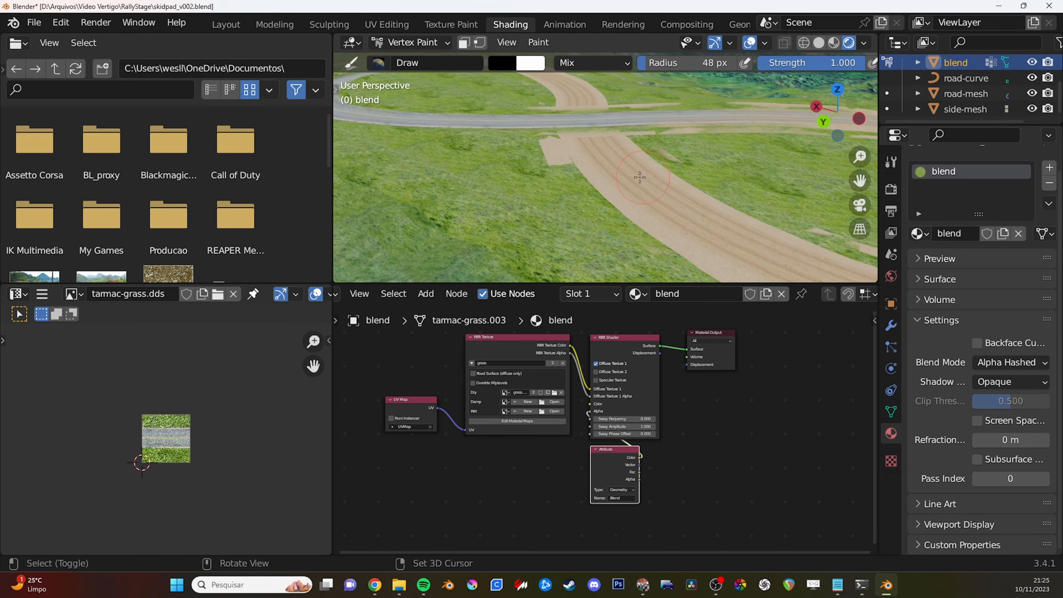
mouse_move(611, 189)
middle_mouse_down()
mouse_move(592, 167)
mouse_move(602, 176)
middle_mouse_up()
scroll(595, 177, "up", 1)
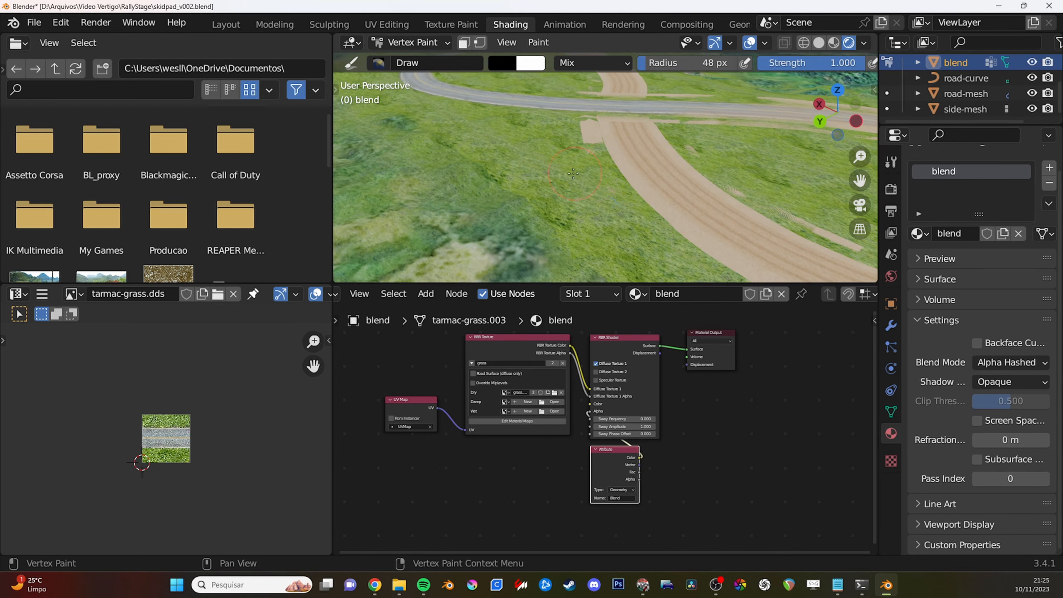
Return the blend object to Object Mode and isolate it in Local View.
key("x")
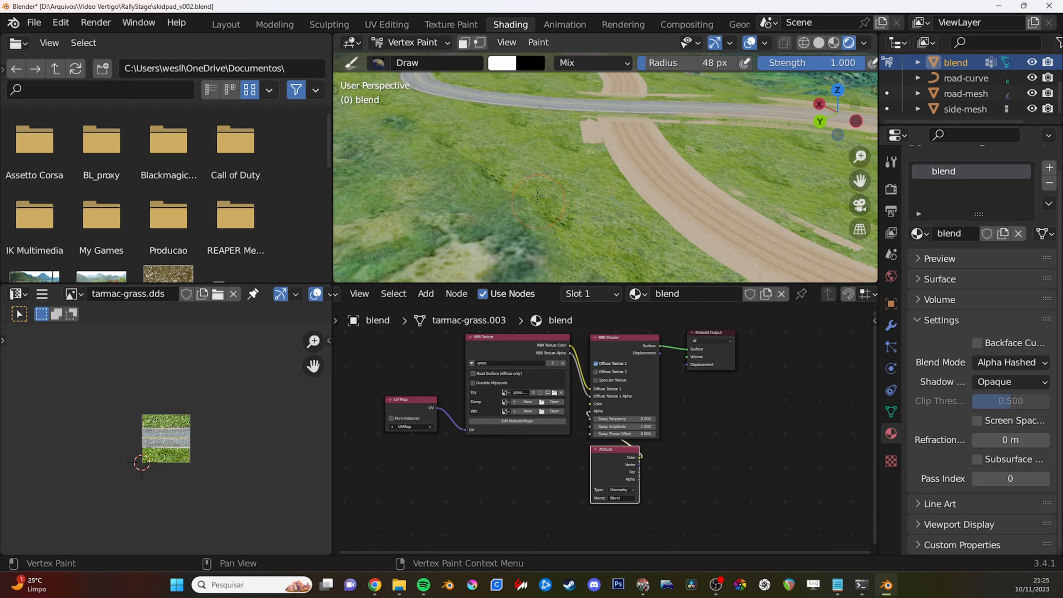
middle_click_drag(565, 204, 574, 220)
key("ctrl+Tab")
key("g")
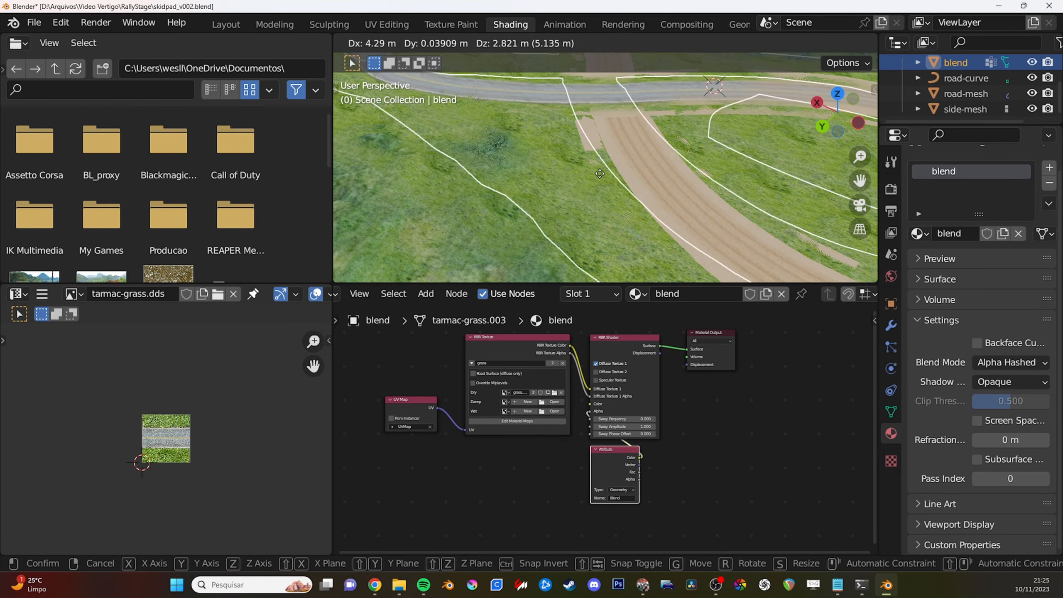
key("Escape")
key("KP_Divide")
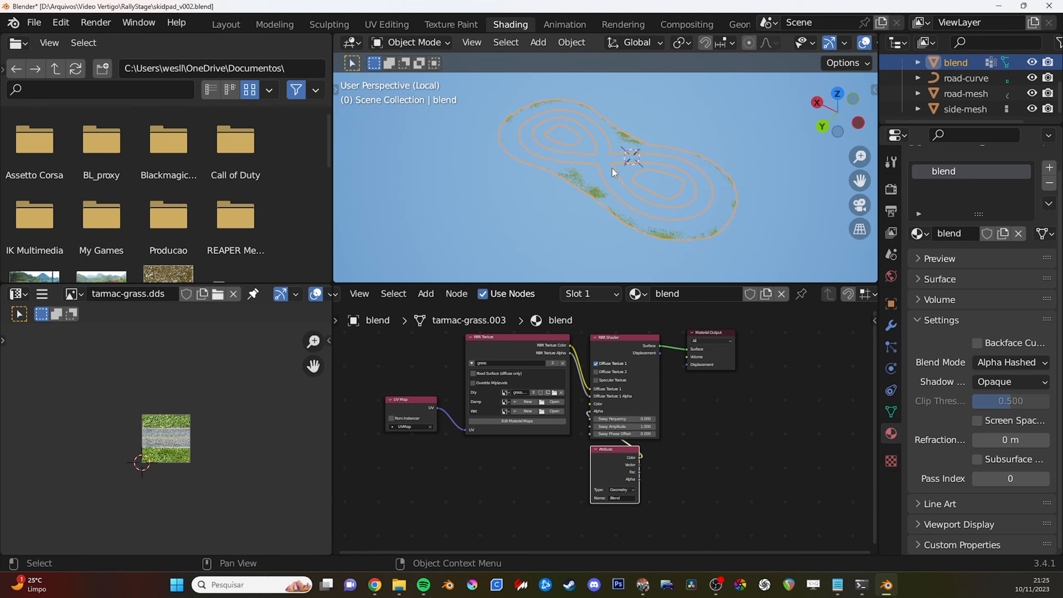
scroll(586, 223, "up", 5)
mouse_move(578, 235)
middle_mouse_down()
mouse_move(594, 186)
mouse_move(563, 228)
mouse_move(572, 238)
middle_mouse_up()
Switch to Vertex Paint mode, fill the whole blend object with black and refill it with white.
key("ctrl+Tab")
left_click(571, 137)
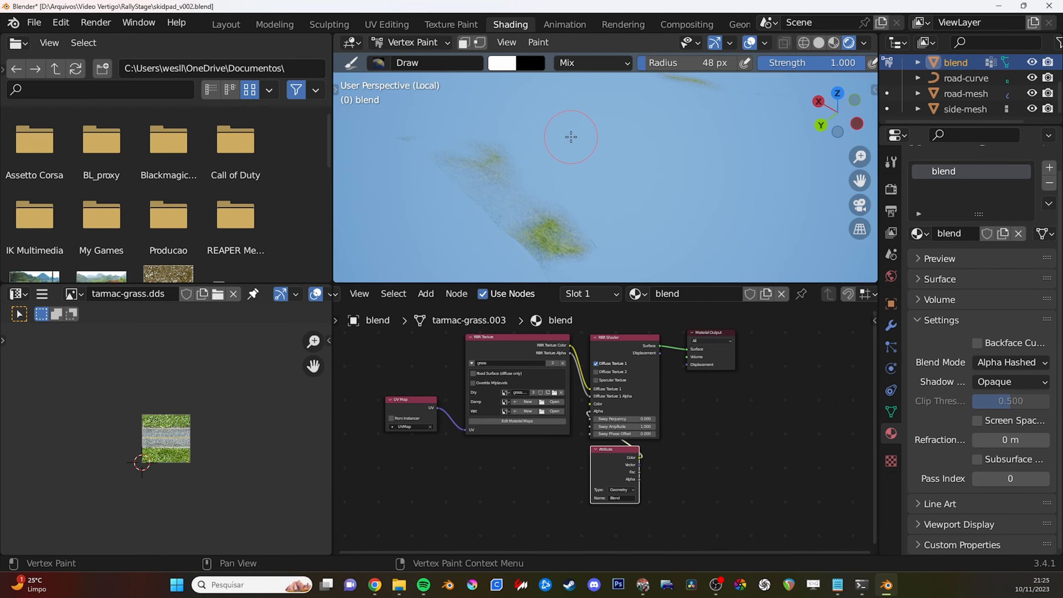
key("x")
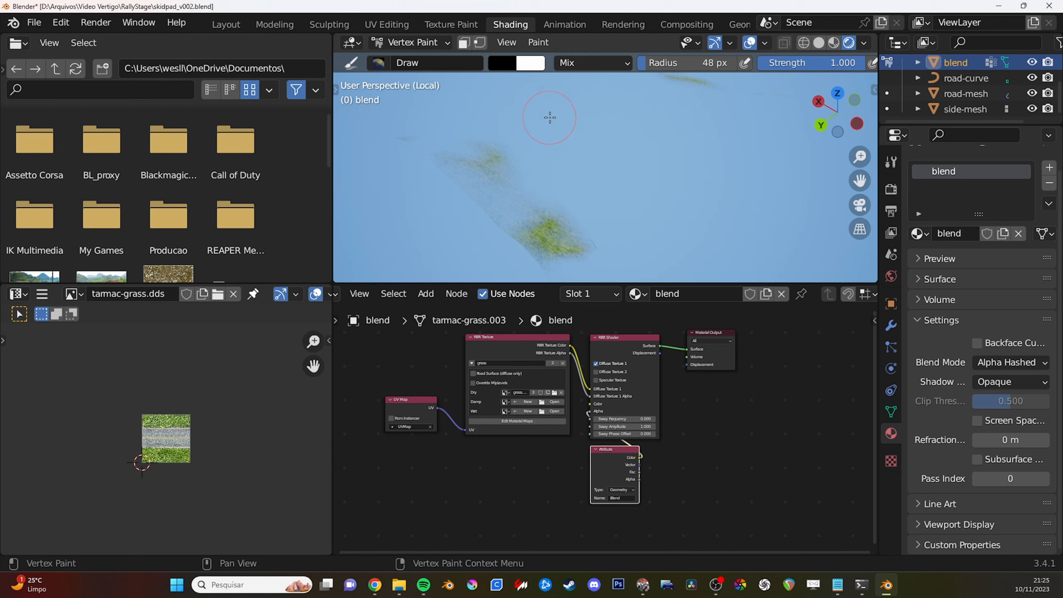
key("shift+k")
key("x")
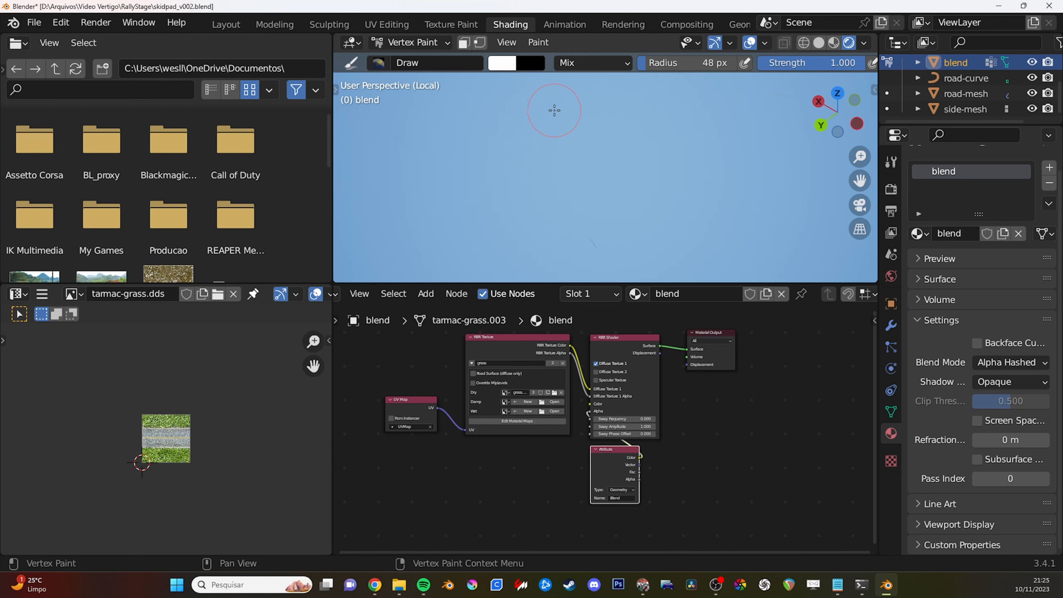
key("shift+k")
mouse_move(570, 138)
middle_mouse_down()
mouse_move(635, 139)
mouse_move(649, 125)
mouse_move(578, 169)
middle_mouse_up()
Try to paint black along the outer edge of the blend strip with the 48 px brush at strength 1.000.
key("x")
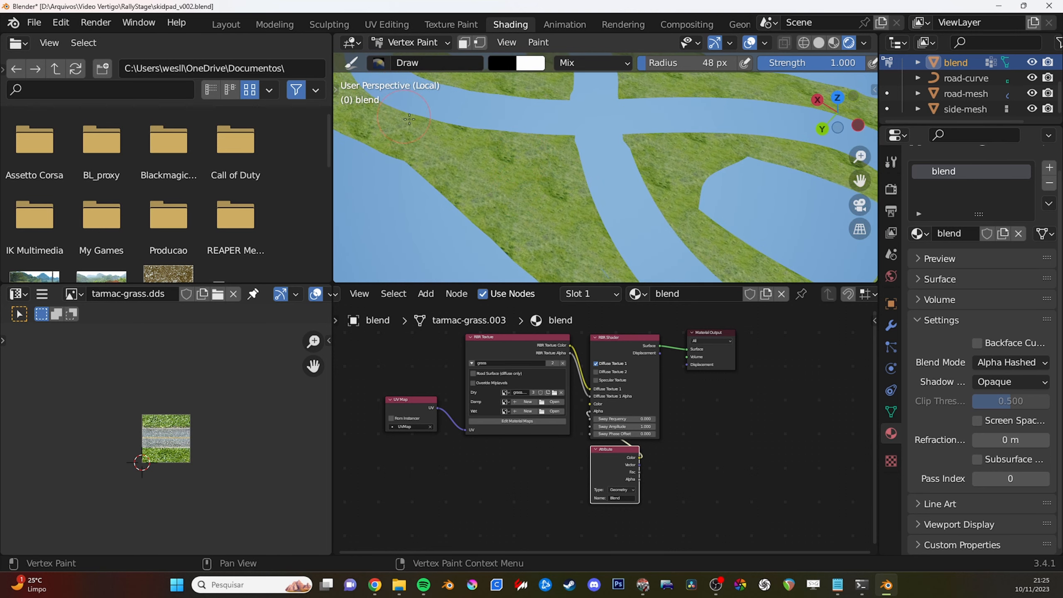
mouse_move(442, 180)
left_mouse_down()
mouse_move(494, 233)
mouse_move(498, 201)
mouse_move(519, 235)
mouse_move(471, 211)
mouse_move(540, 269)
left_mouse_up()
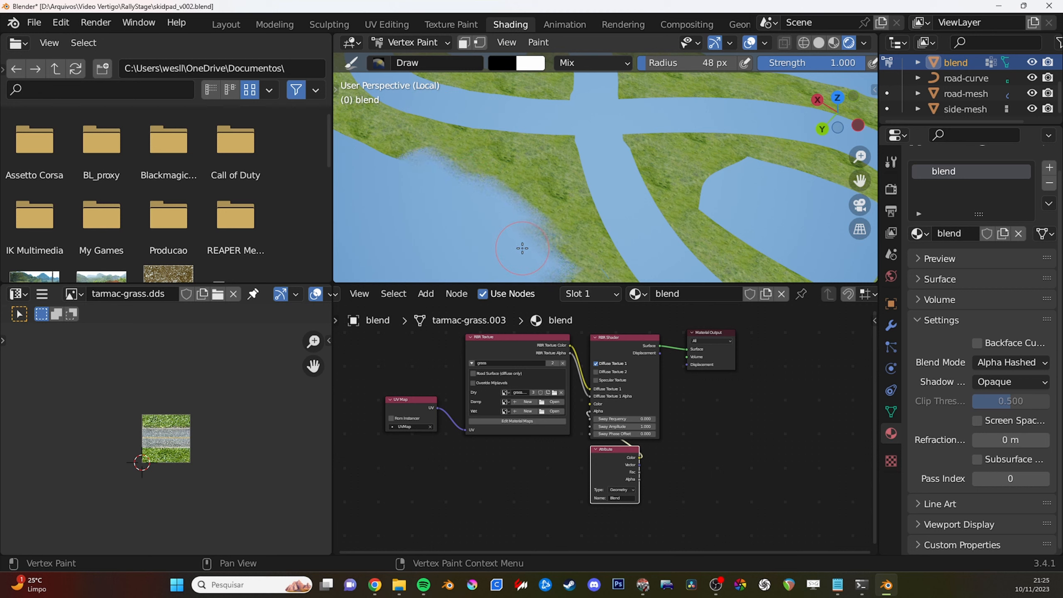
scroll(523, 248, "down", 5)
Put the blend strip in Edit Mode and isolate it in Local View.
scroll(598, 226, "up", 3)
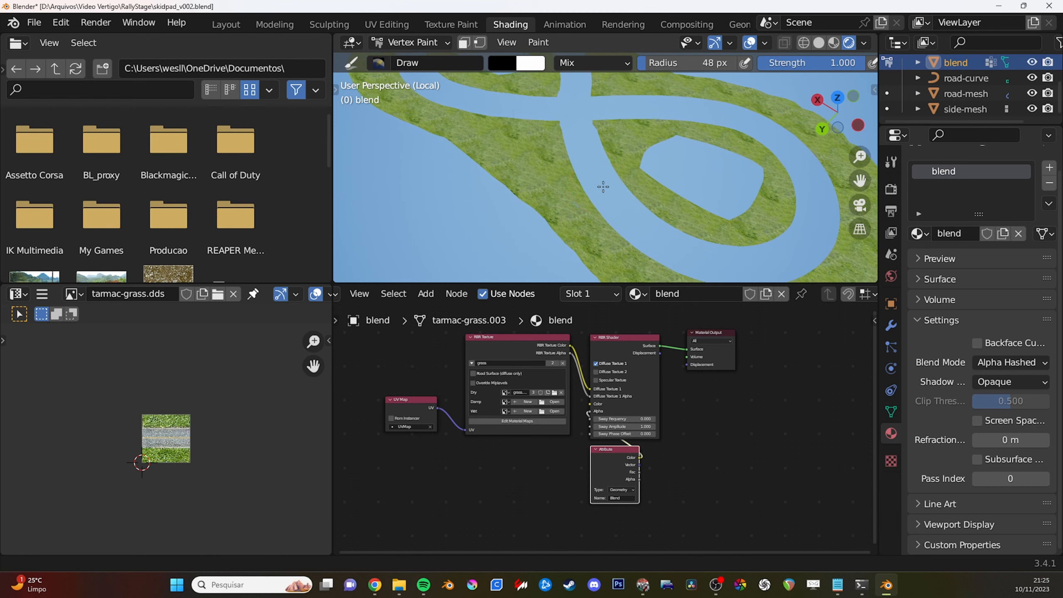
scroll(584, 209, "up", 1)
key("grave")
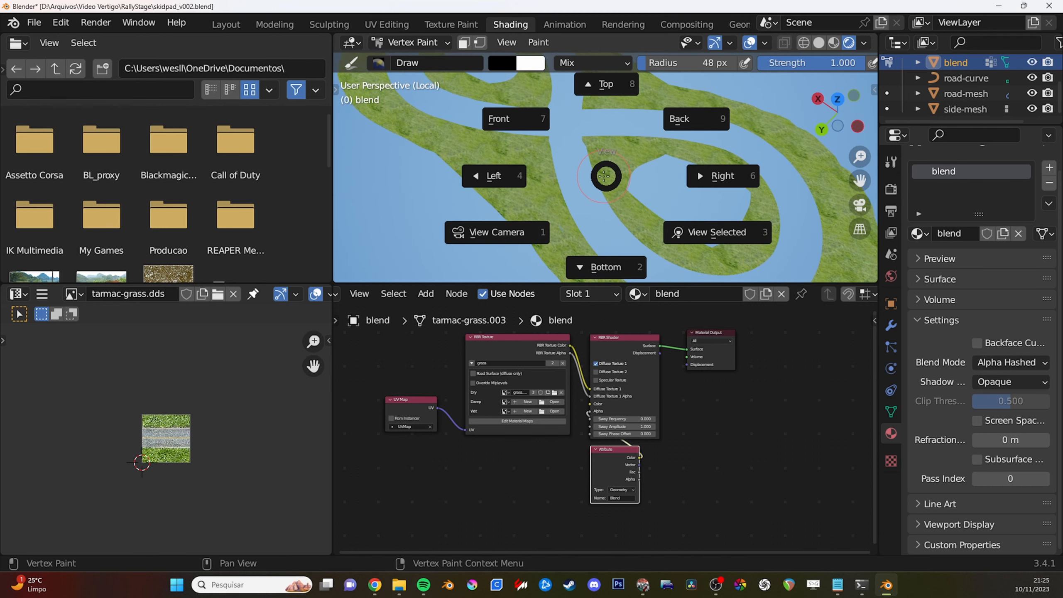
key("Escape")
key("Tab")
scroll(565, 190, "up", 5)
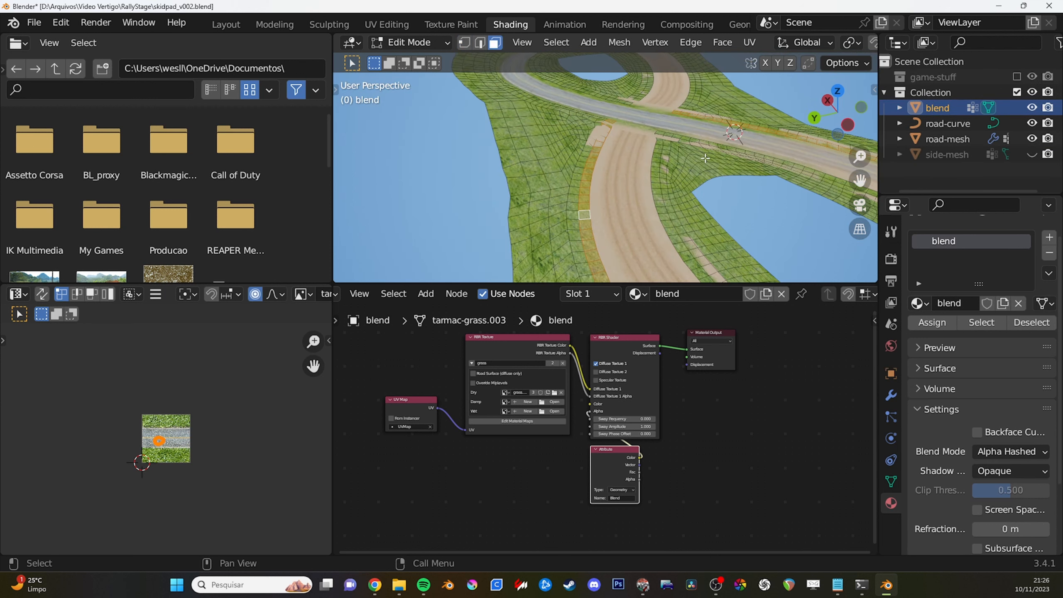
key("KP_Divide")
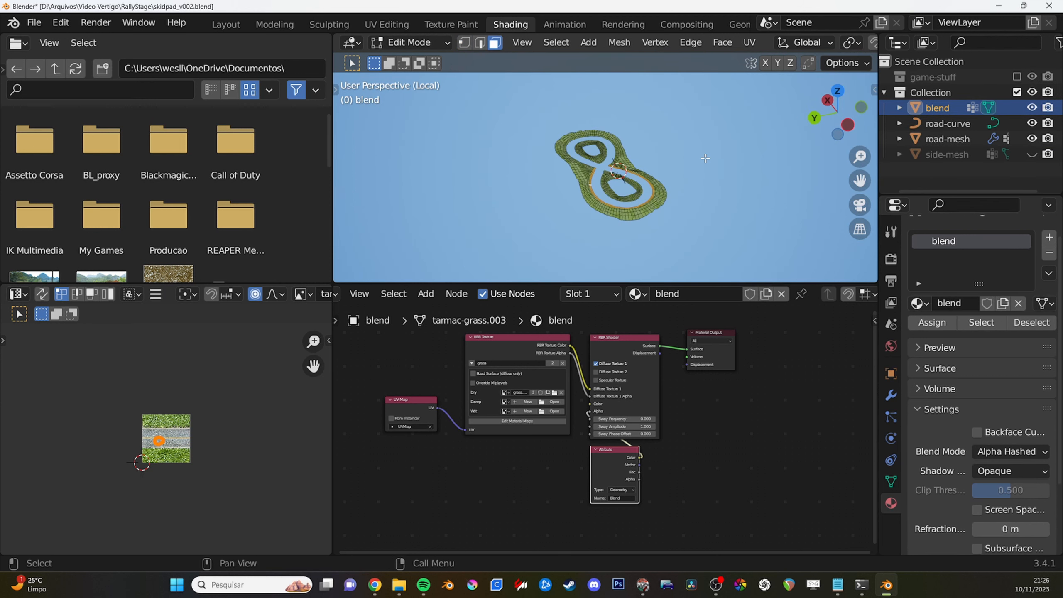
Select the blend strip's face loops bordering both sides of the road, including around the inner islands.
scroll(658, 202, "up", 6)
left_click(606, 189, "alt+shift")
left_click(561, 175, "alt+shift")
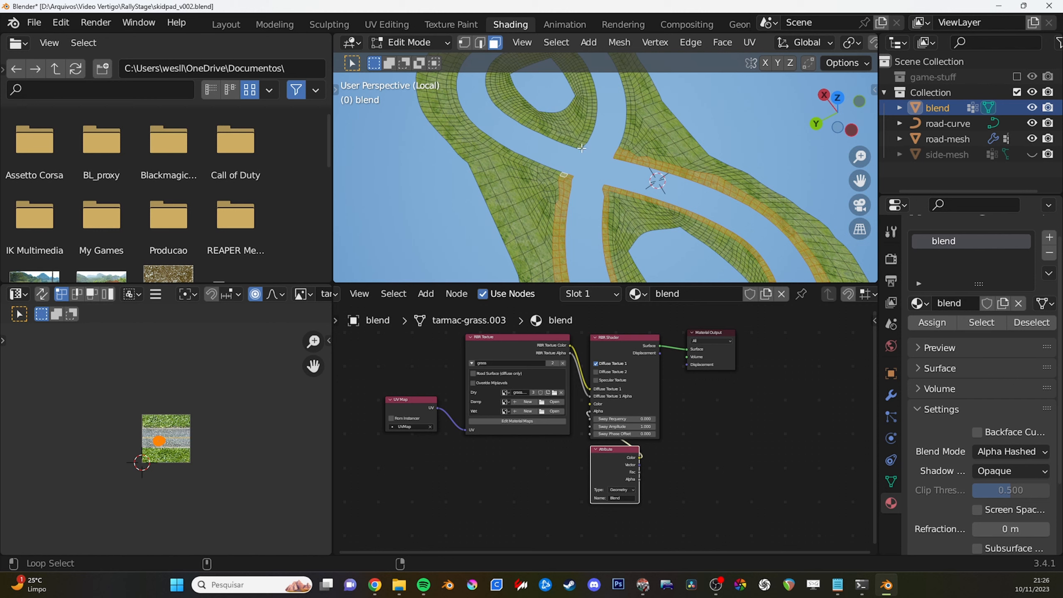
key("ctrl+z")
left_click(564, 172, "alt+shift")
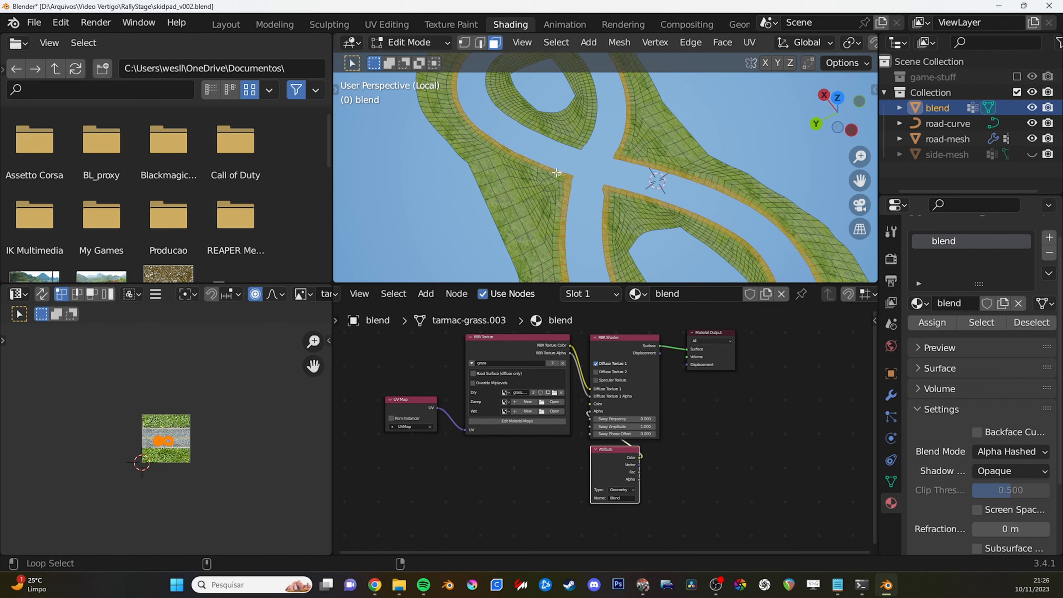
scroll(564, 170, "up", 3)
left_click(552, 129, "alt+shift")
scroll(592, 179, "down", 5)
Switch to Vertex Paint mode, enable face selection masking and fill the selected roadside faces with black.
key("ctrl+Tab")
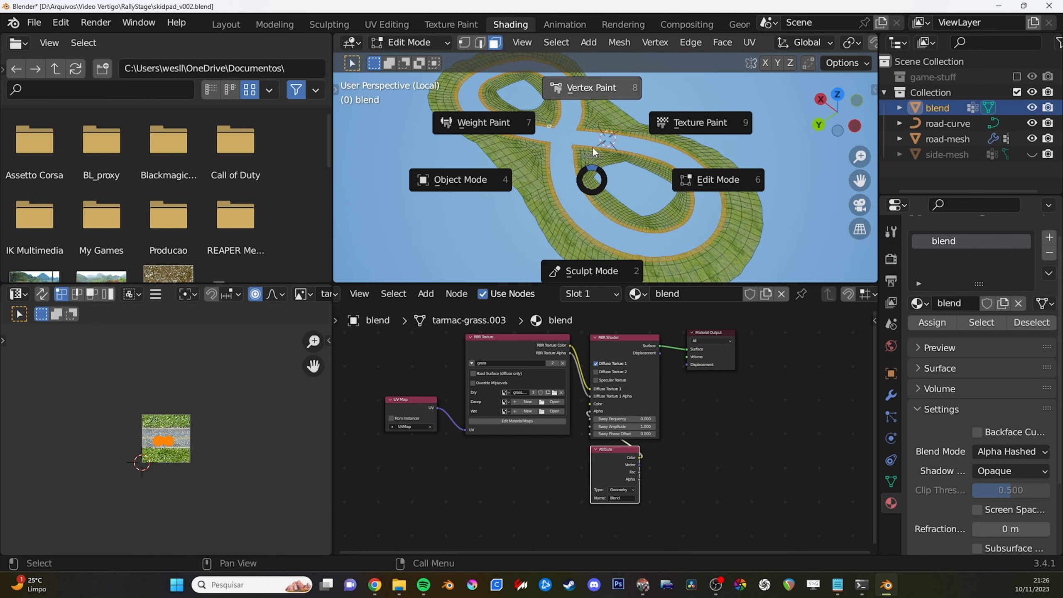
left_click(590, 90)
scroll(586, 105, "up", 3)
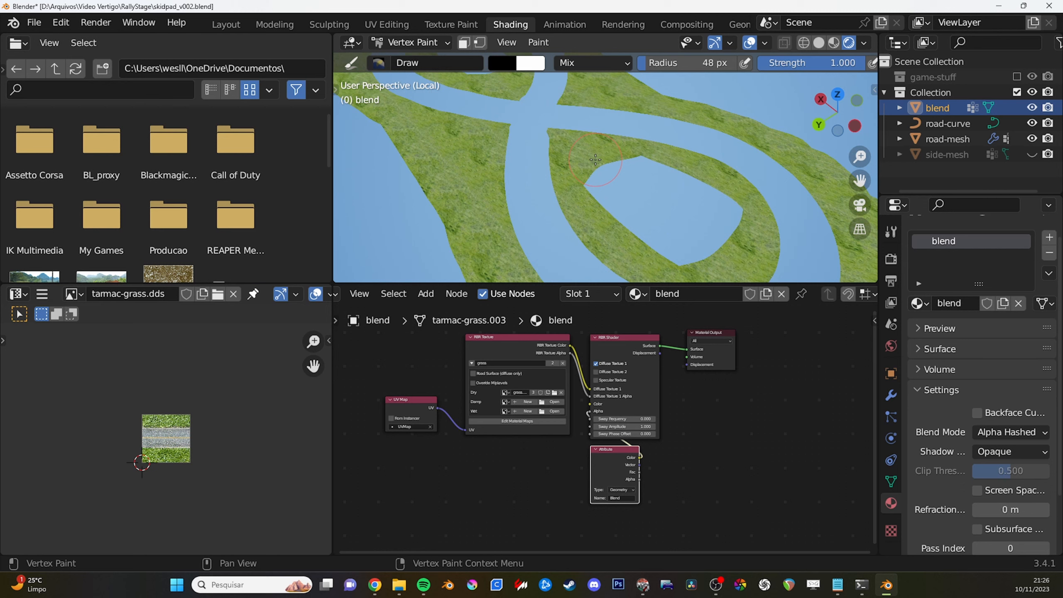
left_click(464, 43)
middle_click_drag(529, 174, 509, 136)
key("shift+k")
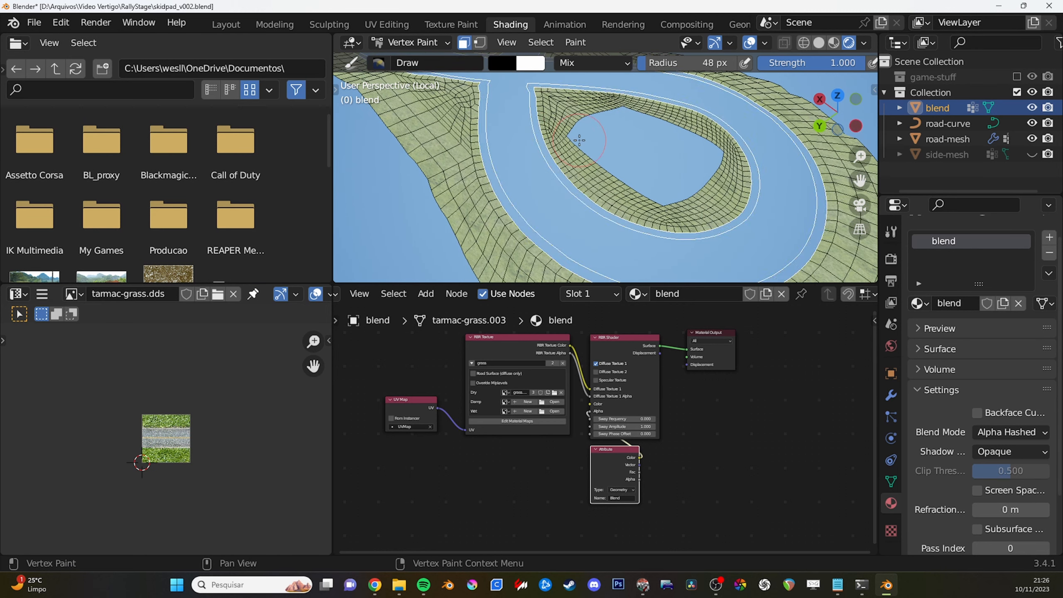
scroll(579, 141, "up", 1)
middle_click_drag(539, 183, 539, 144, "shift")
scroll(544, 154, "up", 4)
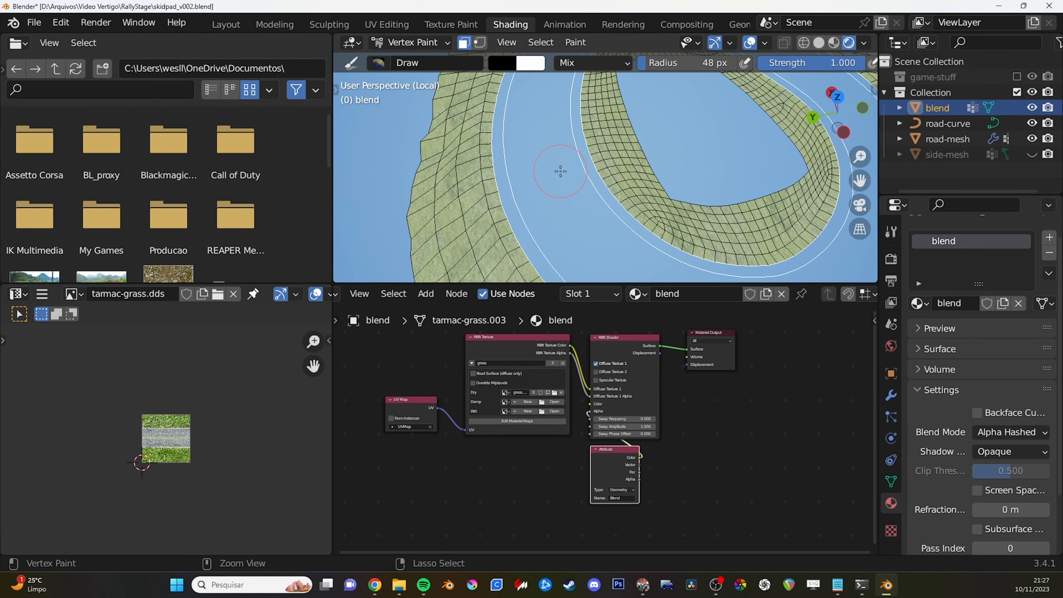
Use vertex selection masking in Vertex Paint mode and fill the selected roadside vertices of the blend strip with black.
key("Tab")
key("Tab")
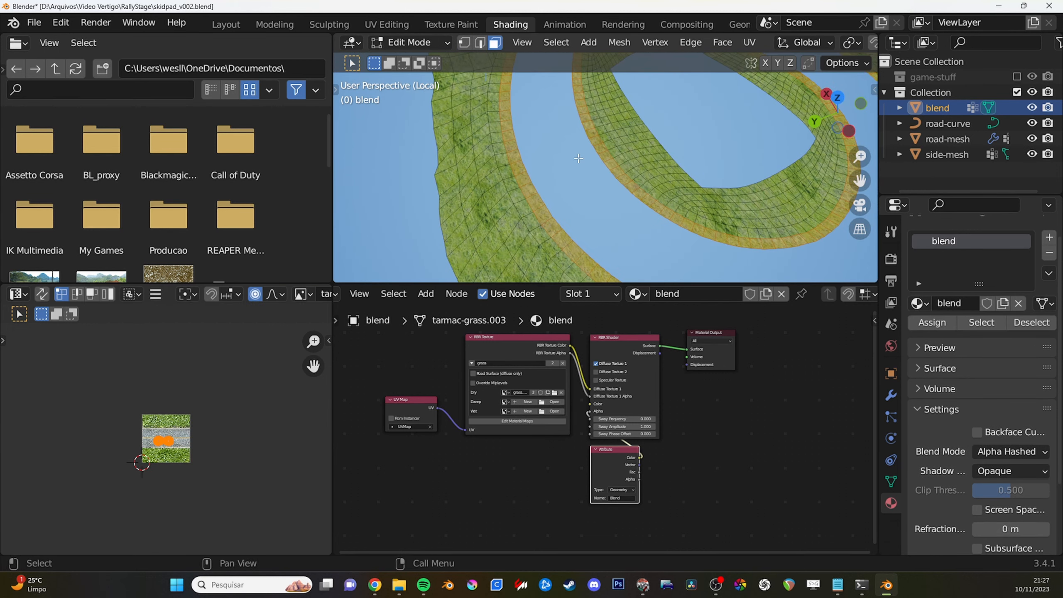
middle_click_drag(553, 140, 495, 115)
key("shift+k")
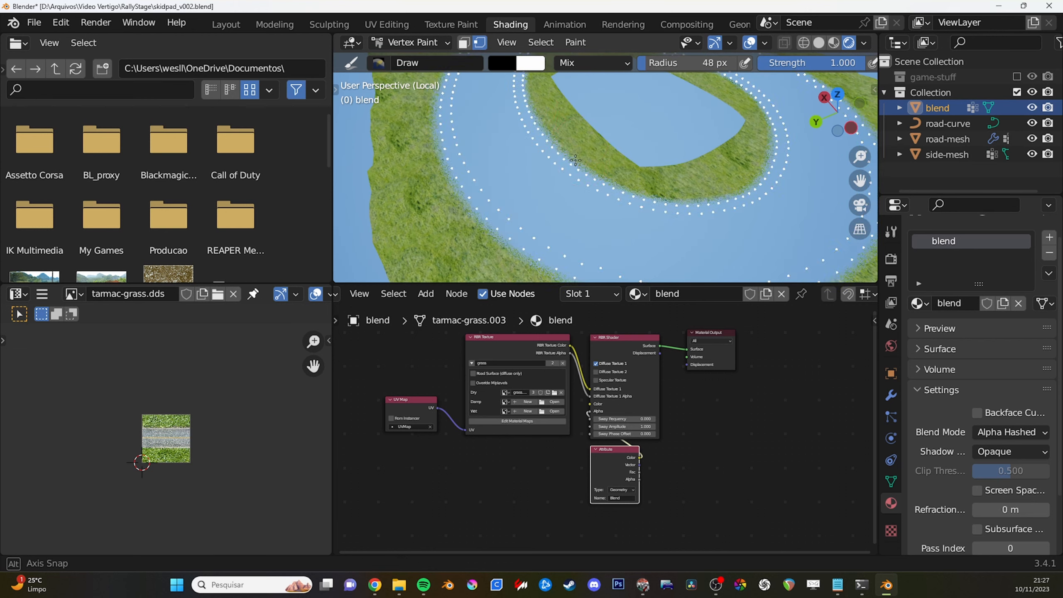
mouse_move(670, 173)
middle_mouse_down()
mouse_move(661, 149)
mouse_move(651, 173)
middle_mouse_up()
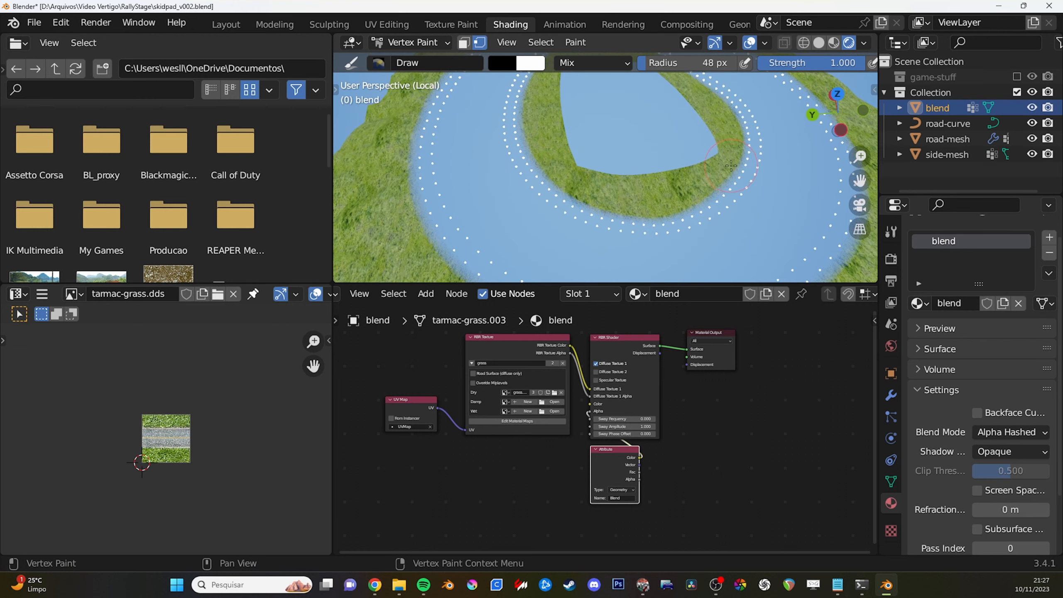
Leave Local View and, in Object Mode, raise the blend strip about 0.07 m along Z.
key("KP_Divide")
key("ctrl+Tab")
middle_click_drag(564, 195, 619, 159)
key("g")
key("z")
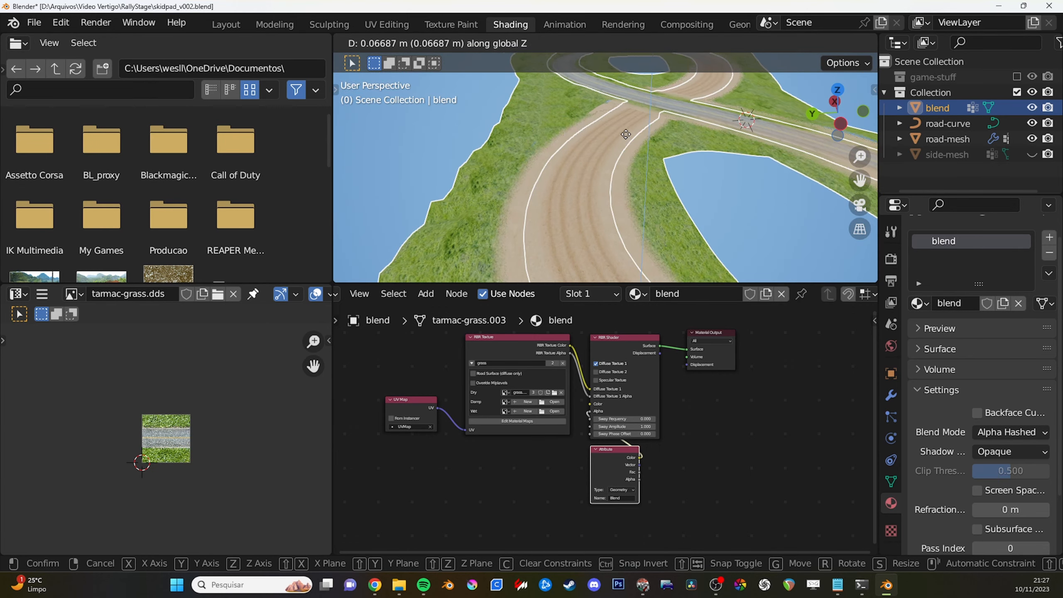
left_click(626, 135)
Move the blend strip about 0.03 m further up along Z and inspect how it meets the road.
middle_click_drag(585, 172, 621, 140)
key("g")
key("z")
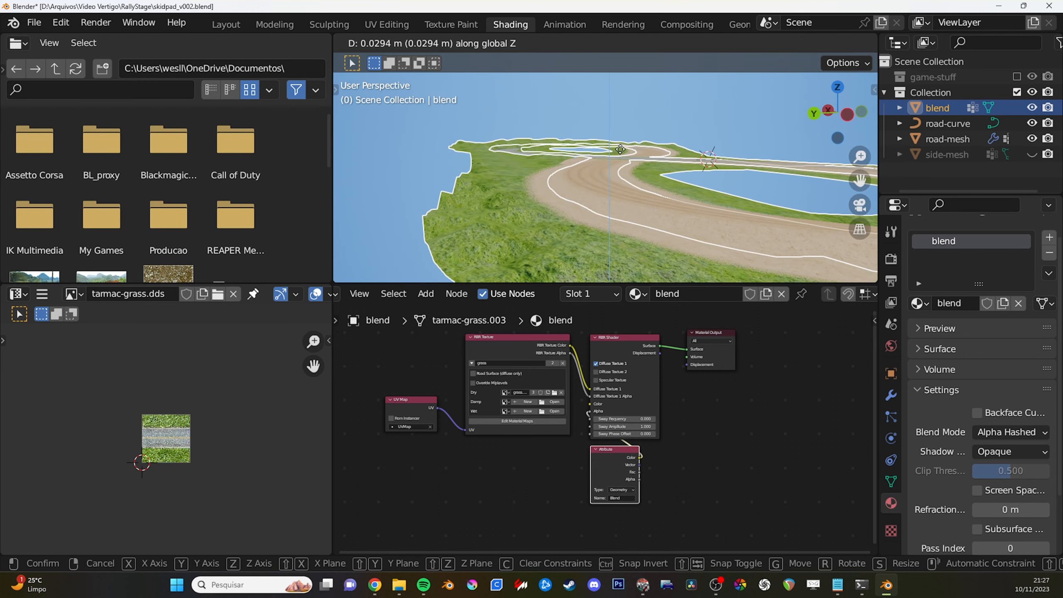
left_click(620, 146)
middle_click_drag(624, 147, 573, 147)
scroll(616, 142, "up", 3)
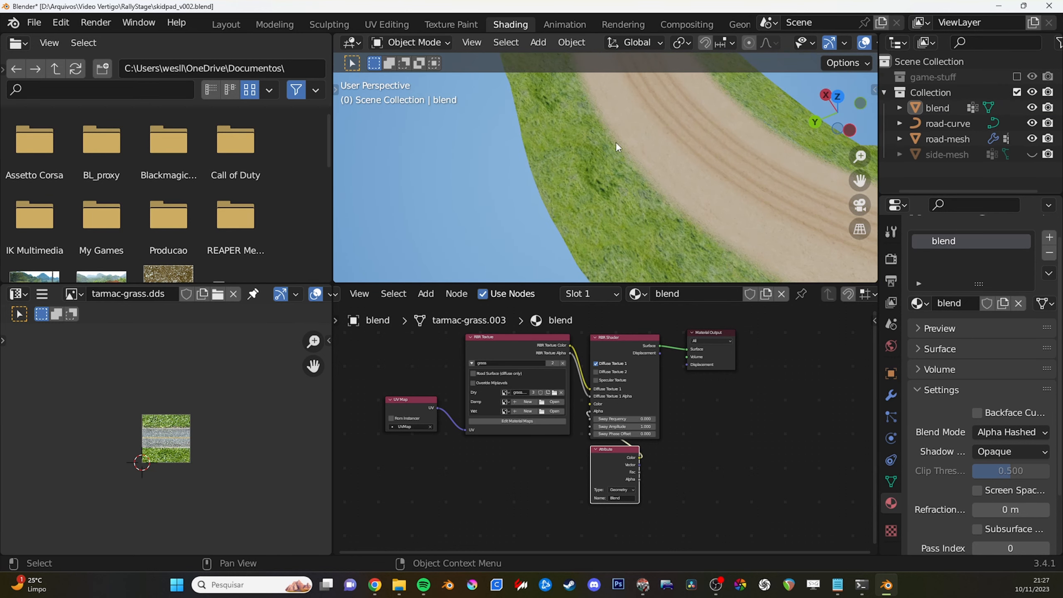
Enter Edit Mode on the blend strip and select only its outer boundary edge loop.
left_click(668, 186)
scroll(662, 195, "down", 5)
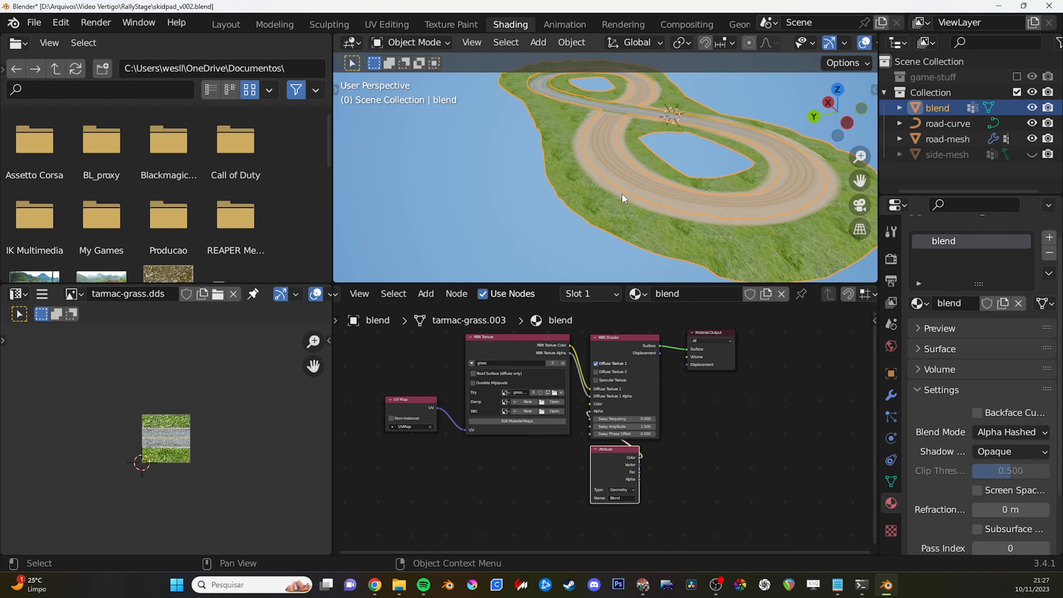
key("Tab")
key("alt+a")
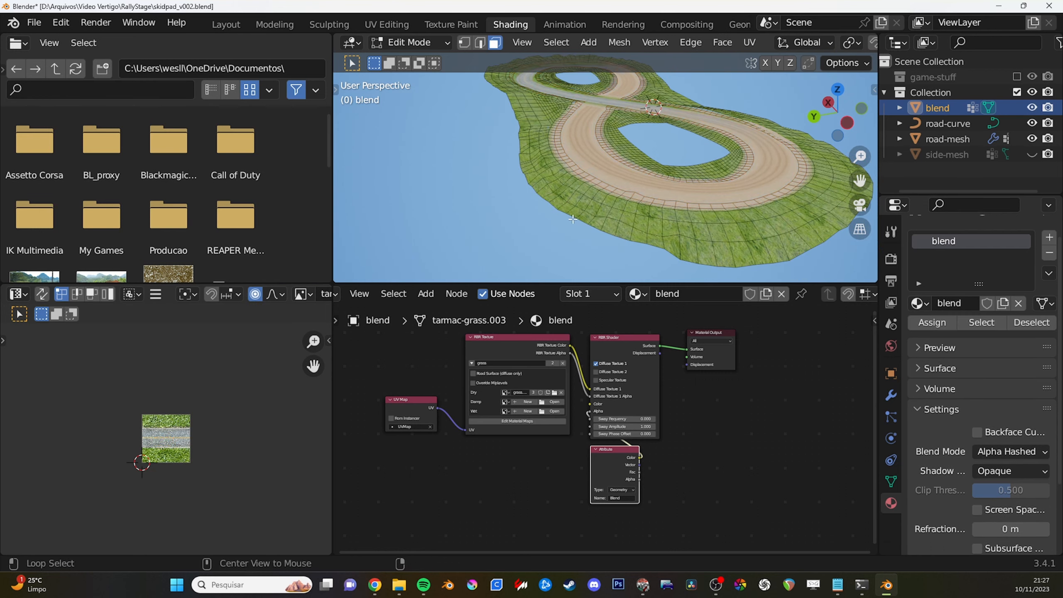
key("2")
middle_click_drag(570, 216, 614, 196)
Switch to Vertex Paint mode and fill the masked outer boundary vertices of the blend strip with black.
key("ctrl+Tab")
left_click(618, 123)
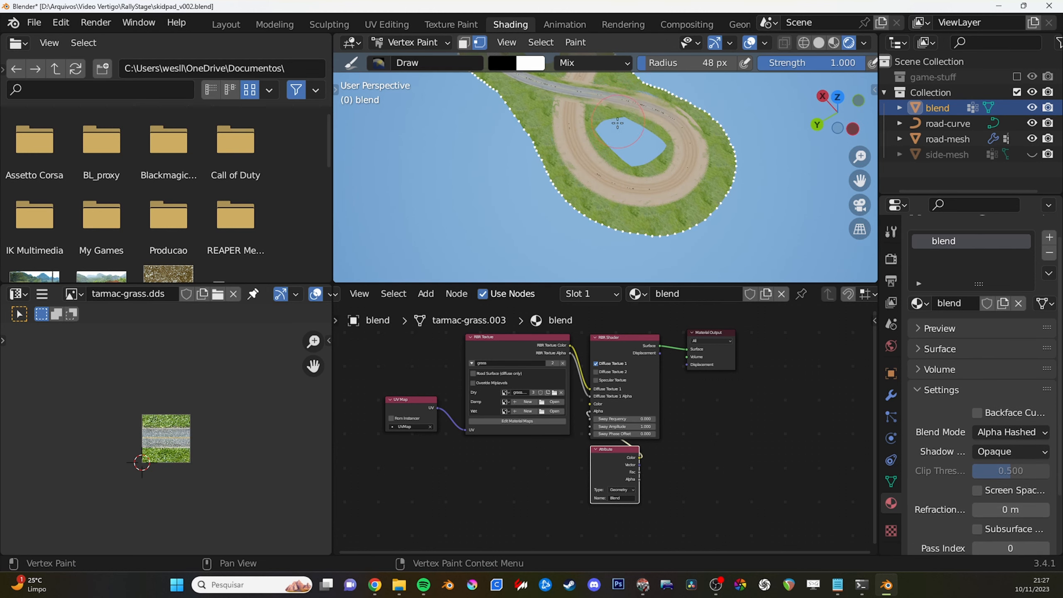
key("shift+k")
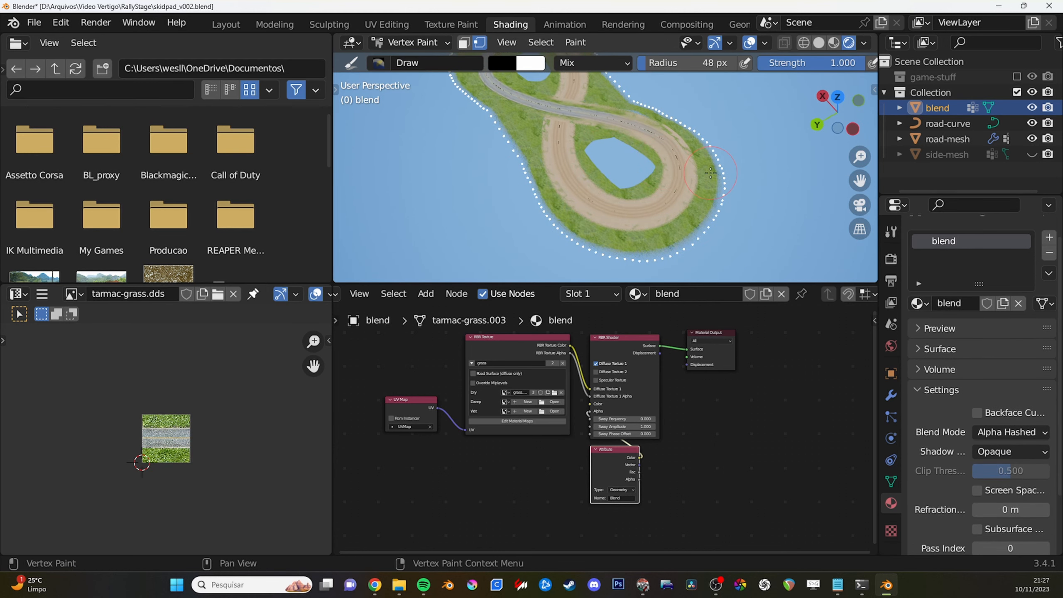
Return to Object Mode, unhide side-mesh and select only that terrain.
key("ctrl+Tab")
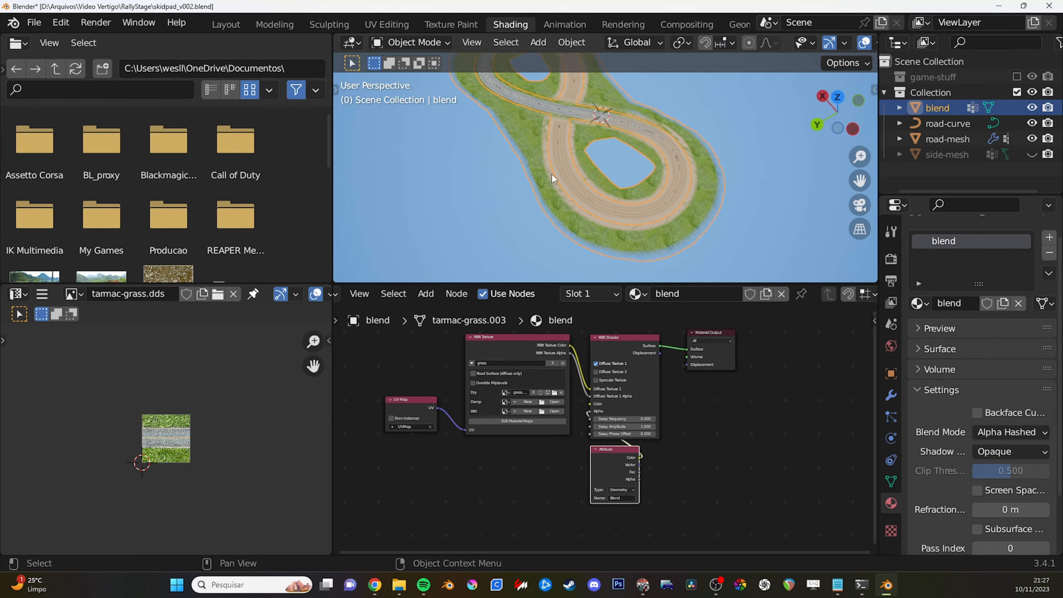
left_click(1034, 156)
middle_click_drag(606, 135, 553, 153)
key("alt+a")
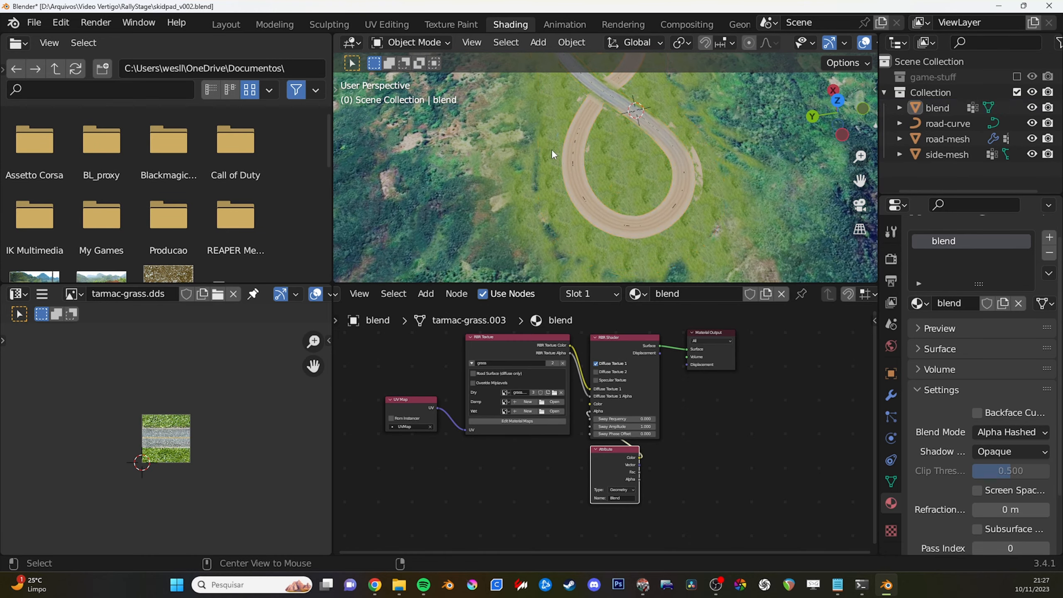
middle_click_drag(488, 154, 484, 117, "shift")
left_click(484, 121)
key("g")
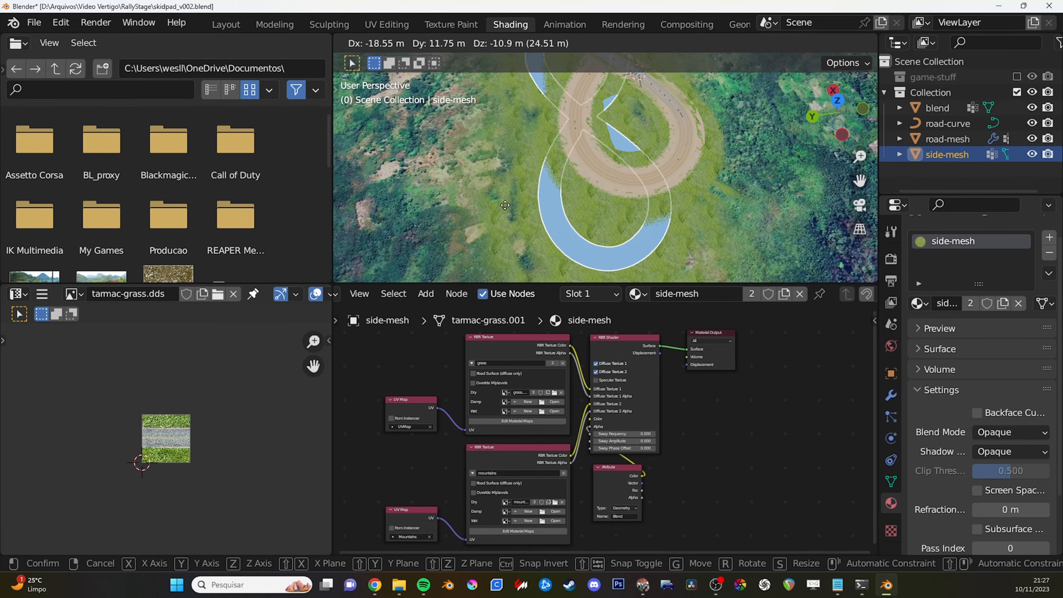
right_click(524, 161)
middle_click_drag(602, 145, 596, 133)
scroll(592, 155, "up", 3)
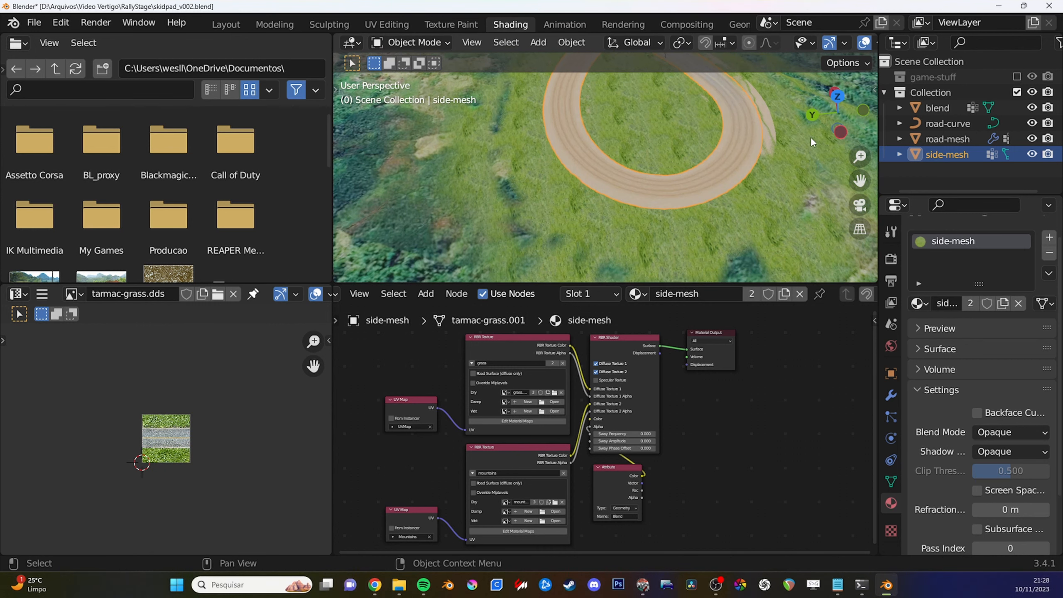
Hide the blend strip, put side-mesh in Edit Mode and try moving its road edge with smooth proportional editing.
left_click(1032, 107)
key("Tab")
scroll(557, 162, "up", 2)
key("a")
left_click(553, 161)
key("g")
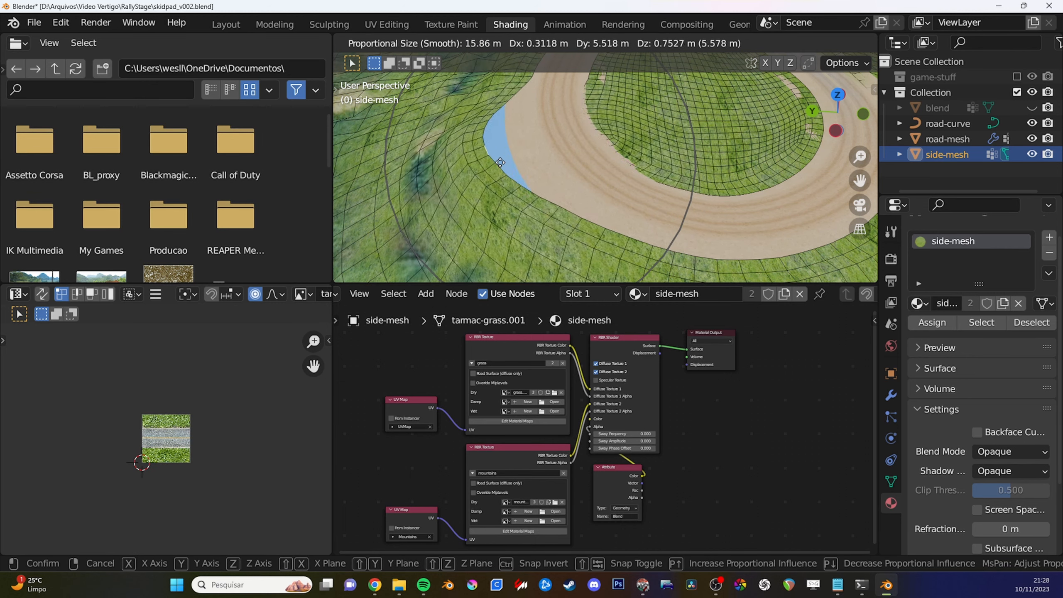
left_click(572, 157)
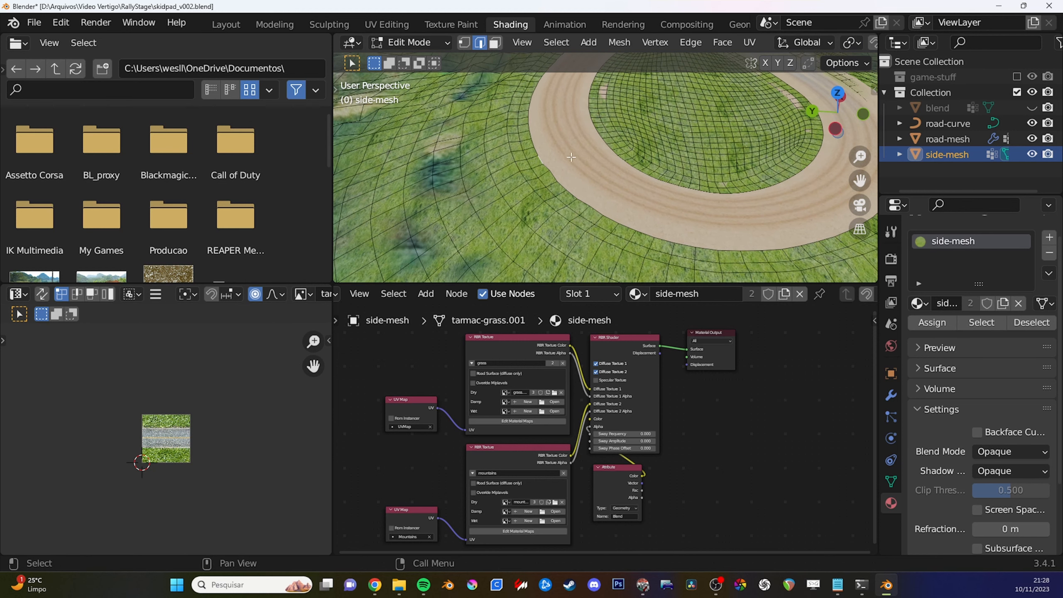
Select the side-mesh face loop bordering the road in face select mode and isolate the mesh in Local View.
key("3")
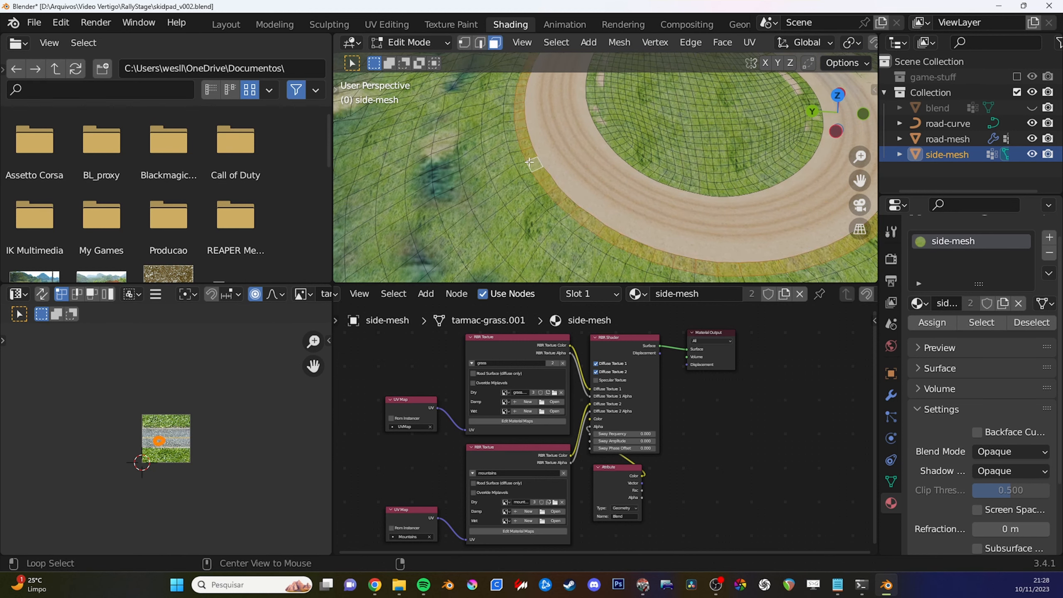
left_click(527, 163, "alt")
key("KP_Divide")
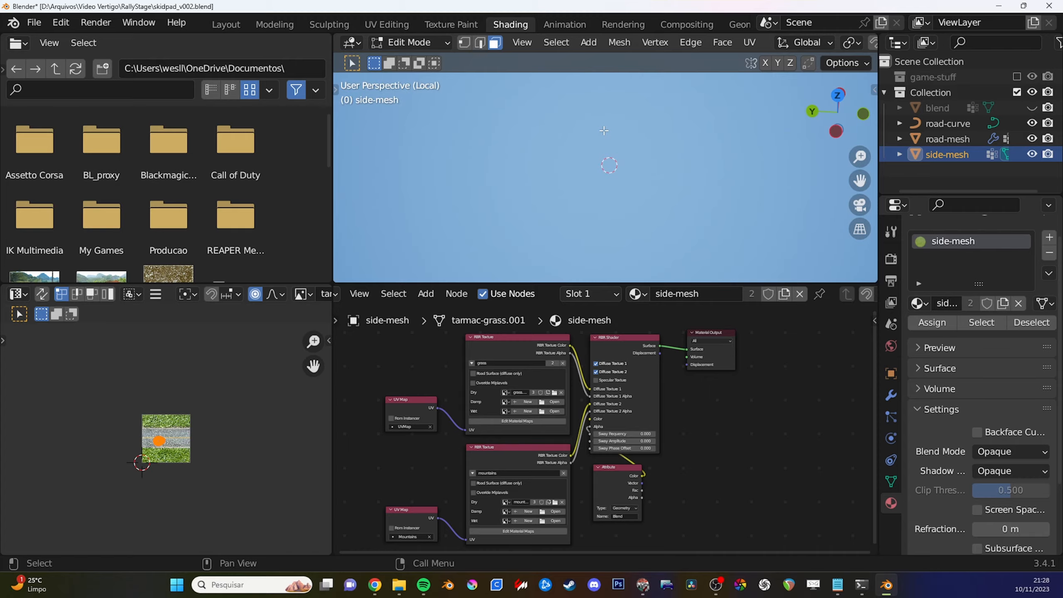
scroll(608, 187, "up", 10)
scroll(608, 186, "down", 3)
middle_click_drag(607, 186, 641, 187)
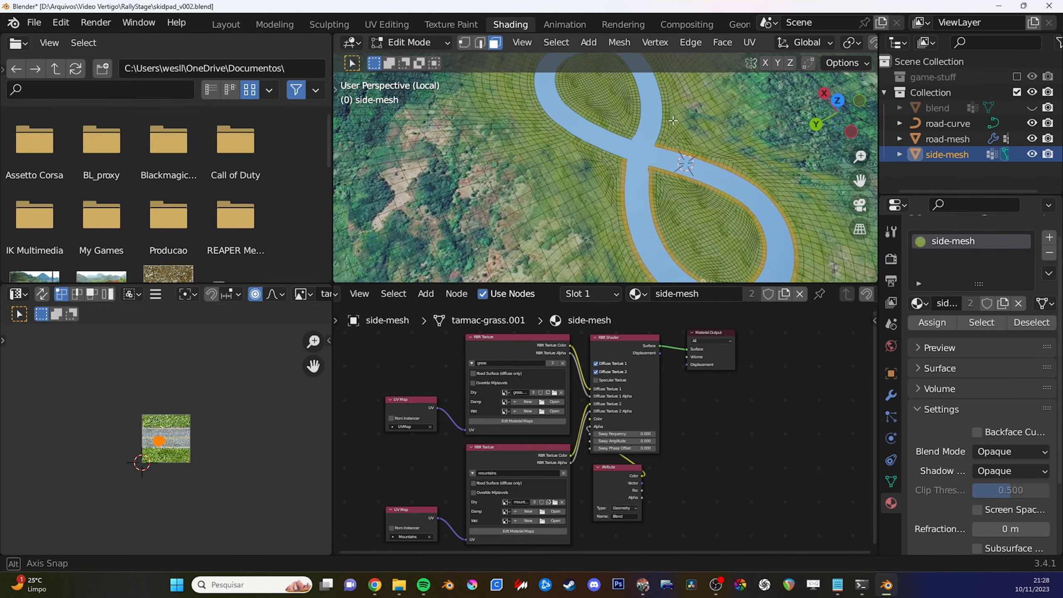
Delete the side-mesh face loops bordering the road on both sides and leave Local View.
scroll(583, 204, "up", 2)
middle_click_drag(510, 123, 531, 184, "shift")
scroll(628, 184, "down", 2)
middle_click_drag(653, 227, 611, 163, "shift")
middle_click_drag(615, 237, 575, 125, "shift")
scroll(586, 138, "up", 2)
middle_click_drag(607, 157, 591, 148, "shift")
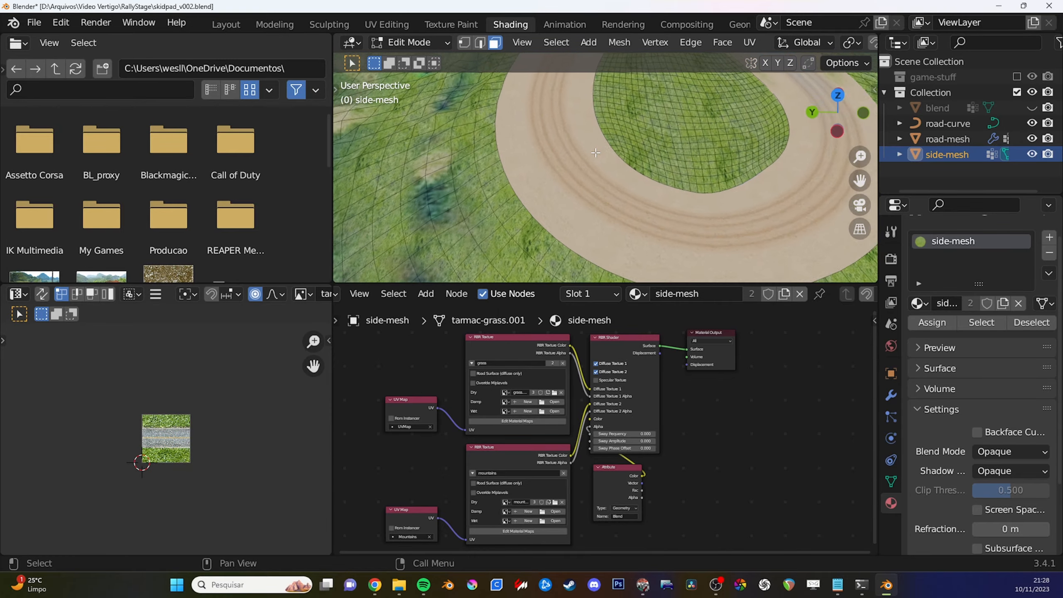
Return side-mesh to Object Mode, unhide the blend strip and inspect the grass-to-road transition up to the road crossing.
middle_click_drag(597, 153, 565, 97)
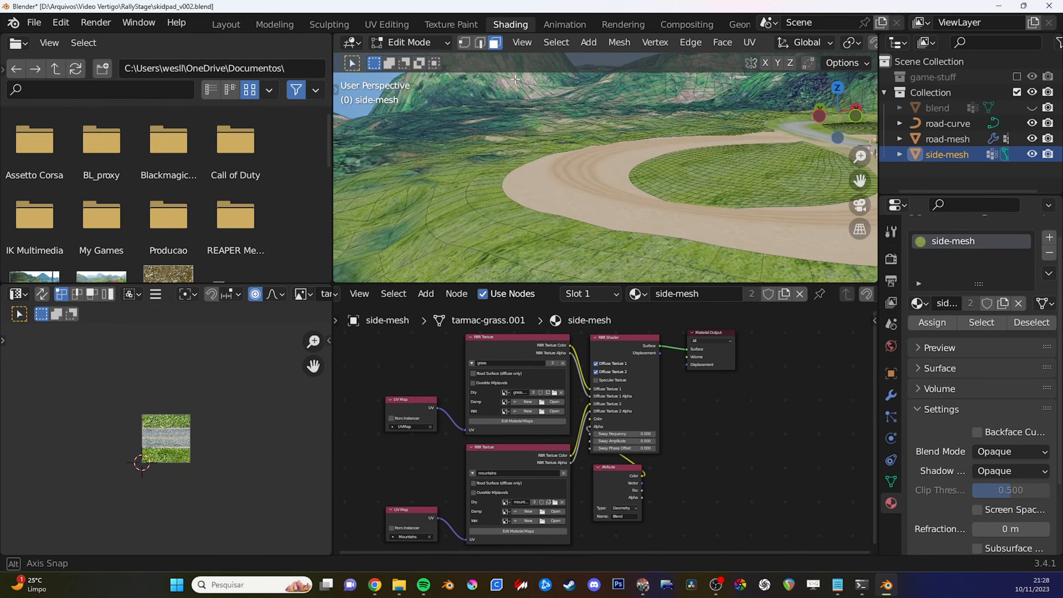
middle_click_drag(660, 100, 730, 170)
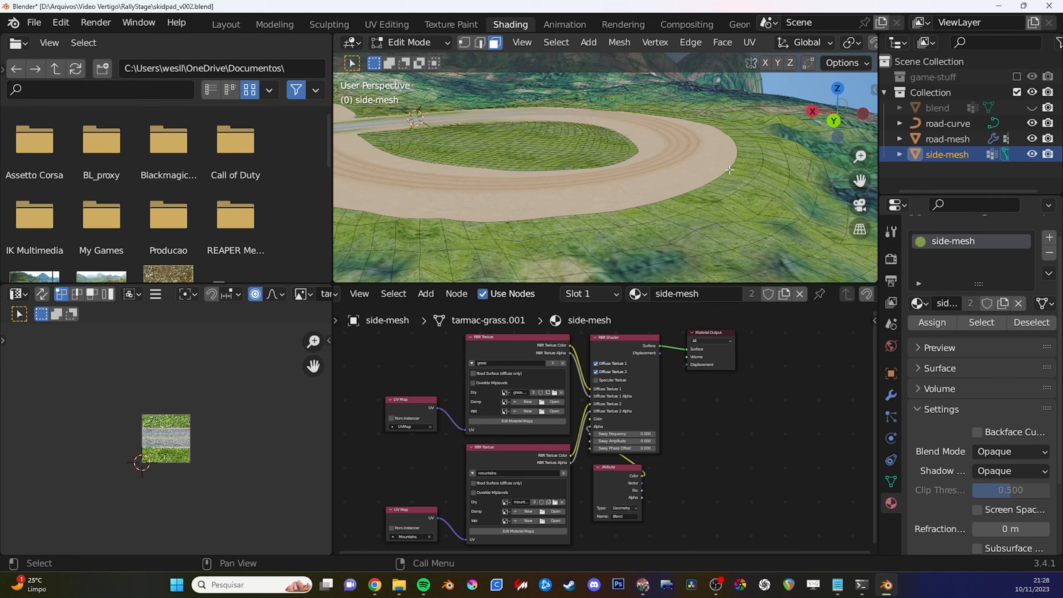
key("Tab")
middle_click_drag(541, 166, 576, 202)
left_click(1032, 108)
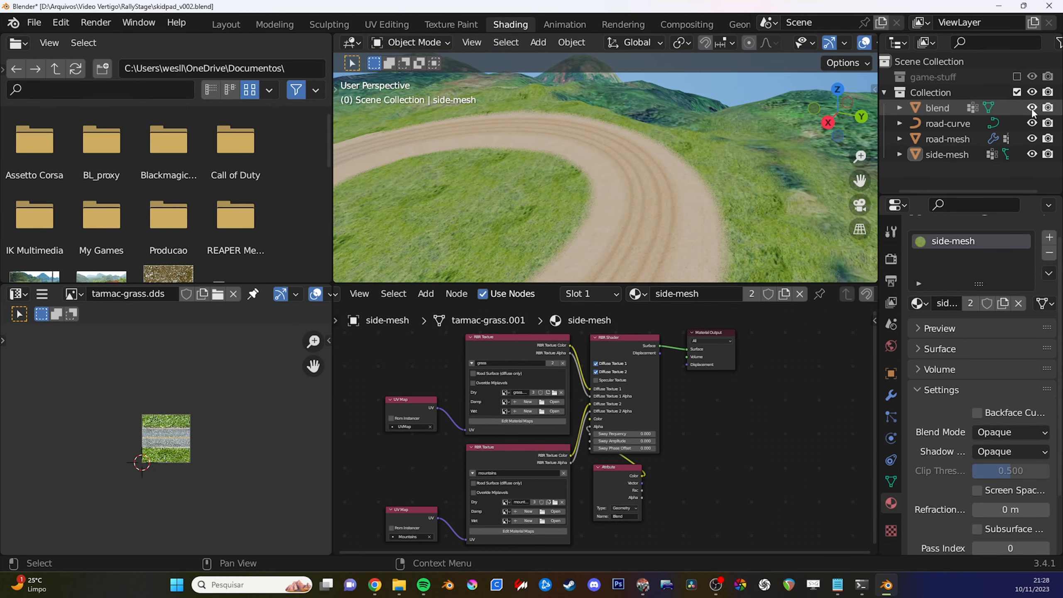
middle_click_drag(706, 173, 609, 209)
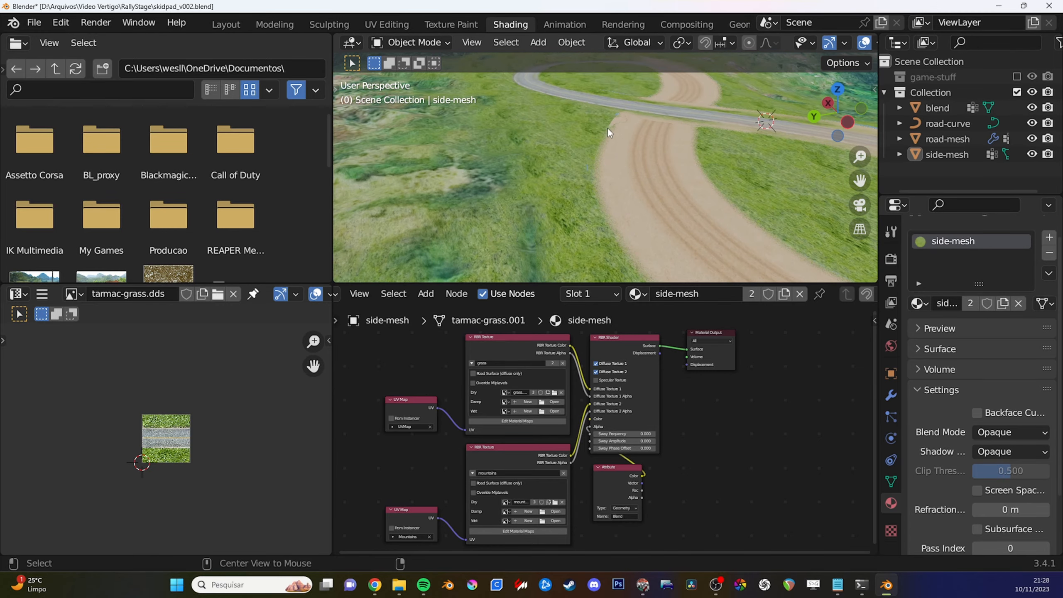
scroll(609, 129, "up", 5)
middle_click_drag(610, 126, 520, 168)
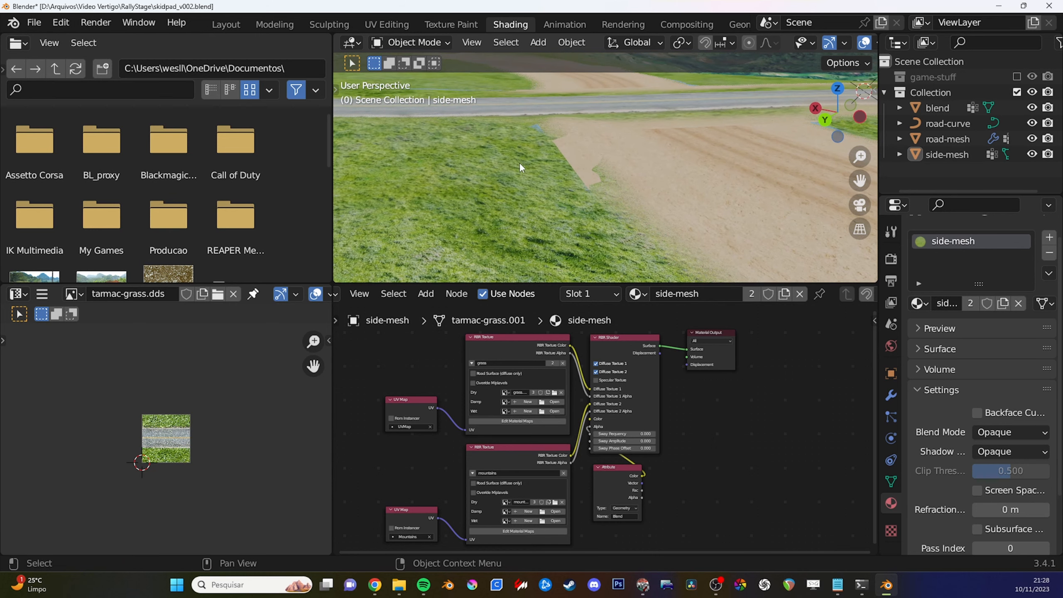
Select the blend strip object for reshaping near the road crossing.
left_click(936, 110)
middle_click_drag(670, 142, 630, 154)
key("g")
right_click(633, 148)
key("ctrl+Tab")
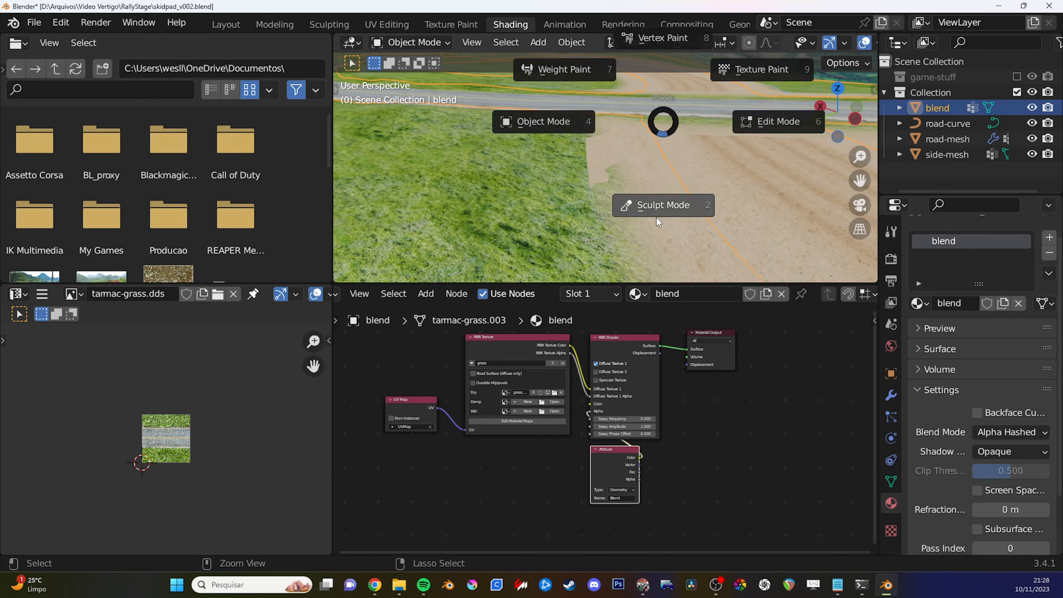
left_click(658, 218)
key("g")
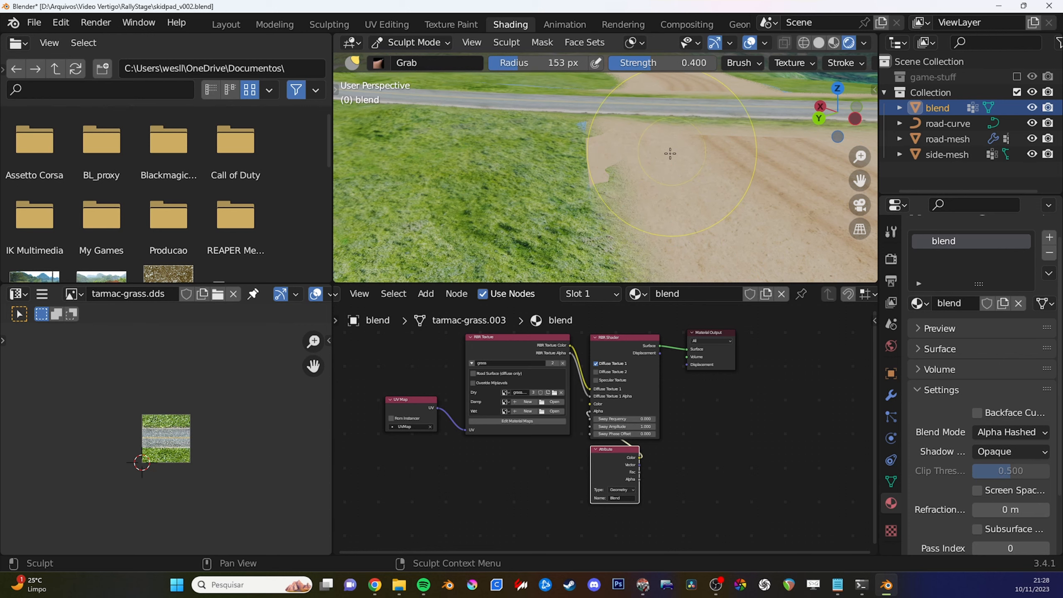
middle_click_drag(670, 152, 624, 154)
key("ctrl+Tab")
left_click(544, 194)
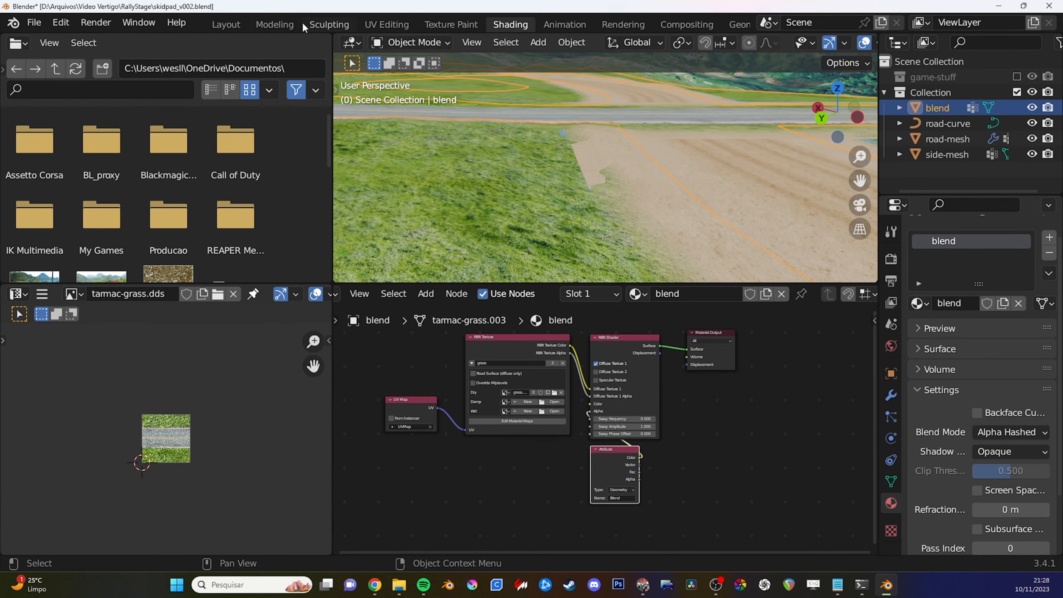
Switch to the Layout workspace and sculpt the blend strip with the Grab brush active.
left_click(225, 24)
scroll(304, 154, "up", 3)
middle_click(305, 153, "alt")
scroll(435, 219, "up", 2)
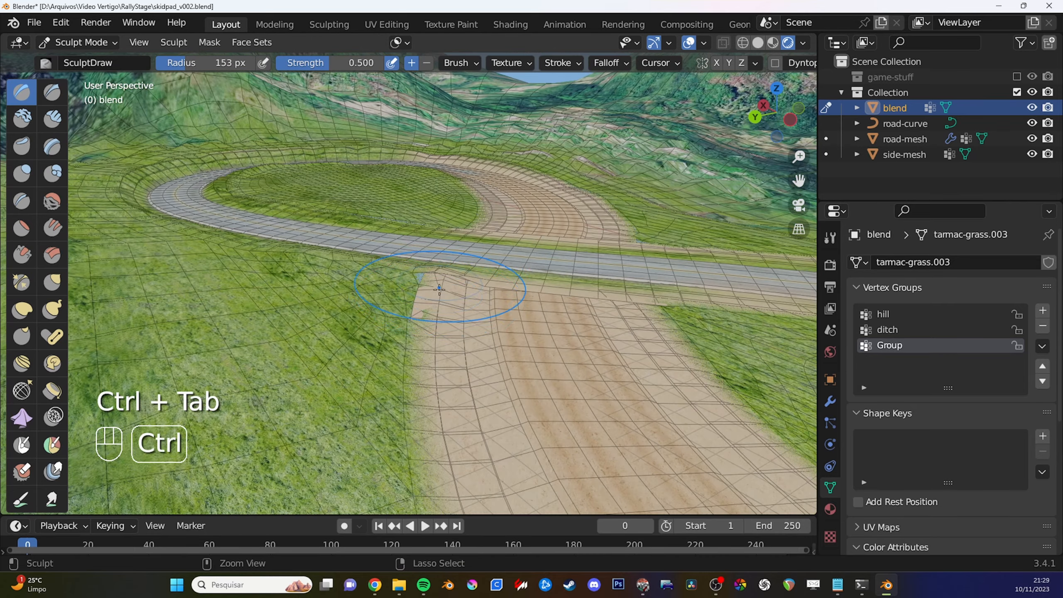
scroll(439, 289, "up", 1)
key("g")
Resize the Grab brush and pull the blend strip's edge at the crossing corner to cover the exposed gap beside the dirt road.
key("f")
left_click(409, 298)
key("f")
left_click(400, 303)
left_click_drag(400, 303, 408, 291)
middle_click_drag(413, 304, 474, 305, "shift")
key("f")
left_click(462, 304)
middle_click_drag(407, 288, 446, 300, "shift")
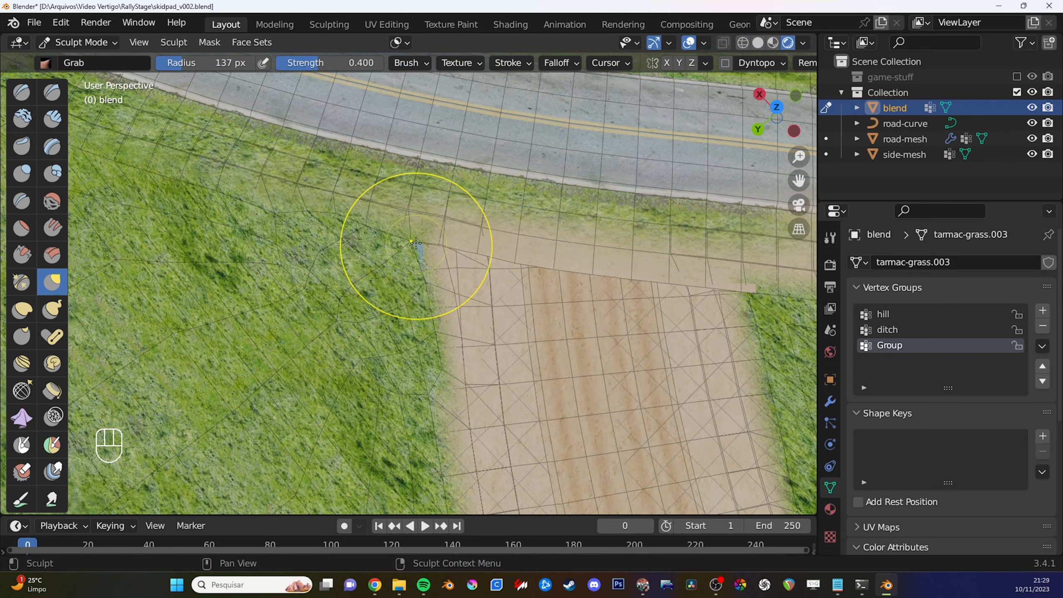
left_click_drag(416, 250, 424, 246)
key("f")
left_click_drag(439, 309, 446, 306)
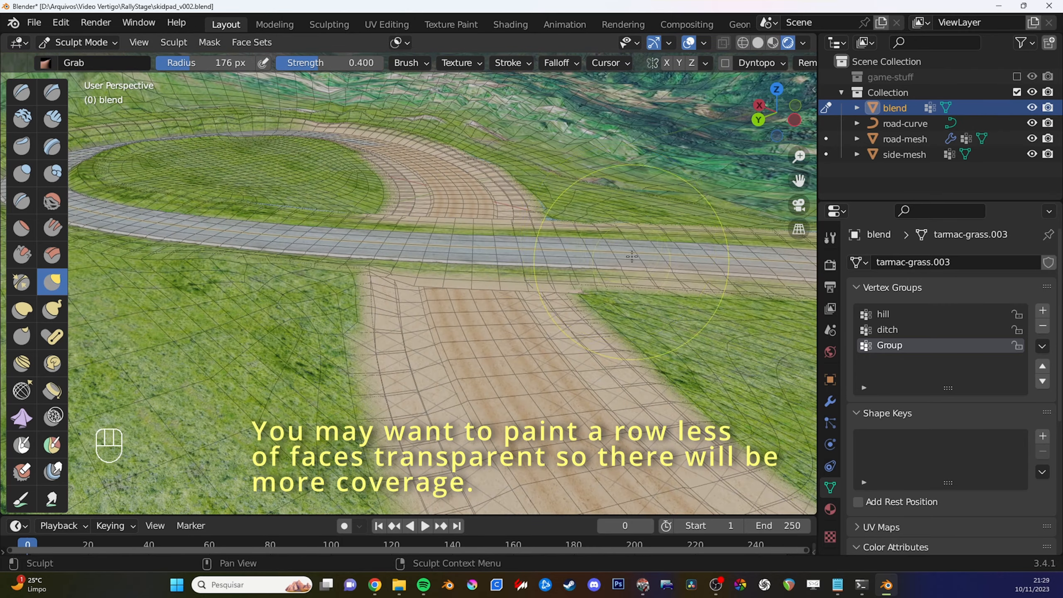
Leave Sculpt Mode, select road-mesh at the crossing and put it in Edit Mode.
middle_click_drag(628, 243, 502, 293)
mouse_move(674, 272)
middle_mouse_down("shift")
mouse_move(729, 304)
mouse_move(565, 274)
middle_mouse_up("shift")
middle_click_drag(566, 275, 567, 310, "ctrl")
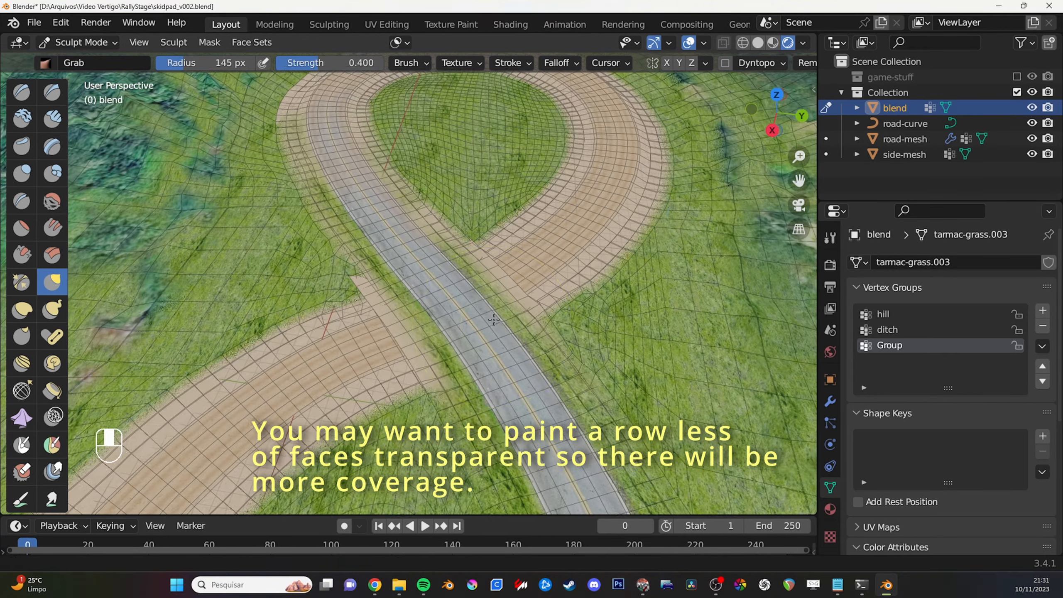
mouse_move(545, 293)
middle_mouse_down()
mouse_move(486, 277)
mouse_move(488, 298)
mouse_move(528, 307)
mouse_move(529, 294)
middle_mouse_up()
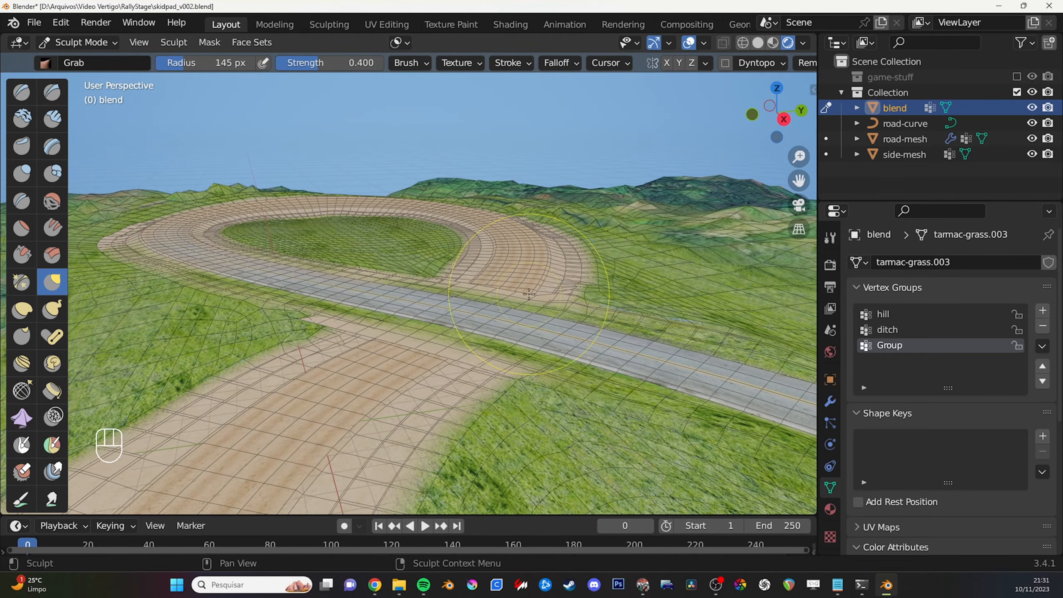
key("ctrl+Tab")
left_click(420, 314)
key("Tab")
Isolate road-mesh in Local View and clear the face selection.
middle_click_drag(420, 315, 448, 329)
middle_click_drag(448, 329, 507, 293, "shift")
key("alt+a")
mouse_move(507, 293)
middle_mouse_down("shift")
mouse_move(508, 302)
mouse_move(531, 296)
mouse_move(414, 342)
mouse_move(411, 312)
mouse_move(402, 316)
middle_mouse_up("shift")
left_click(330, 332)
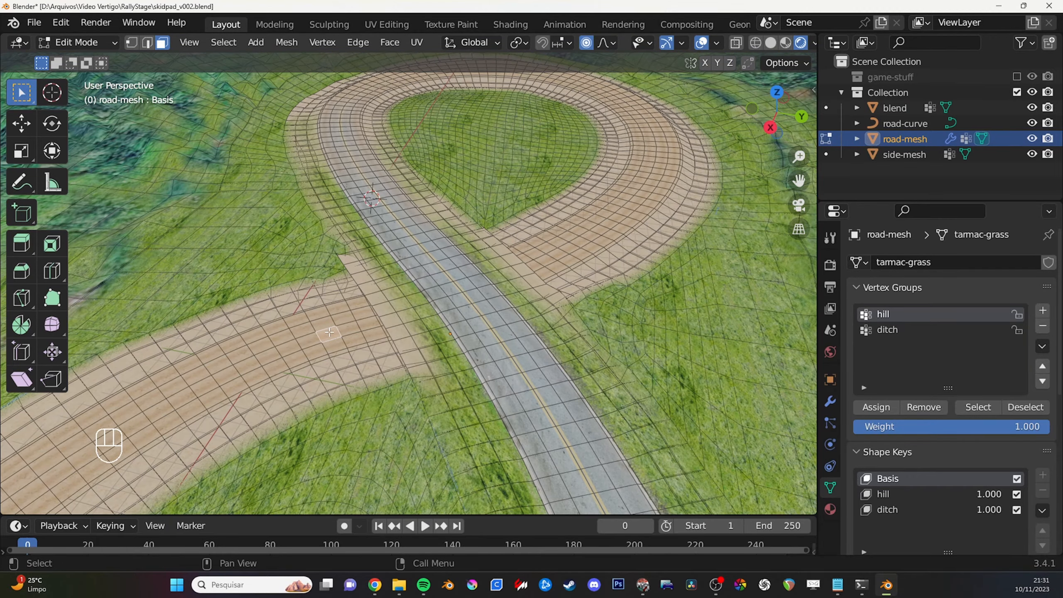
key("KP_Divide")
scroll(382, 296, "up", 8)
key("alt+a")
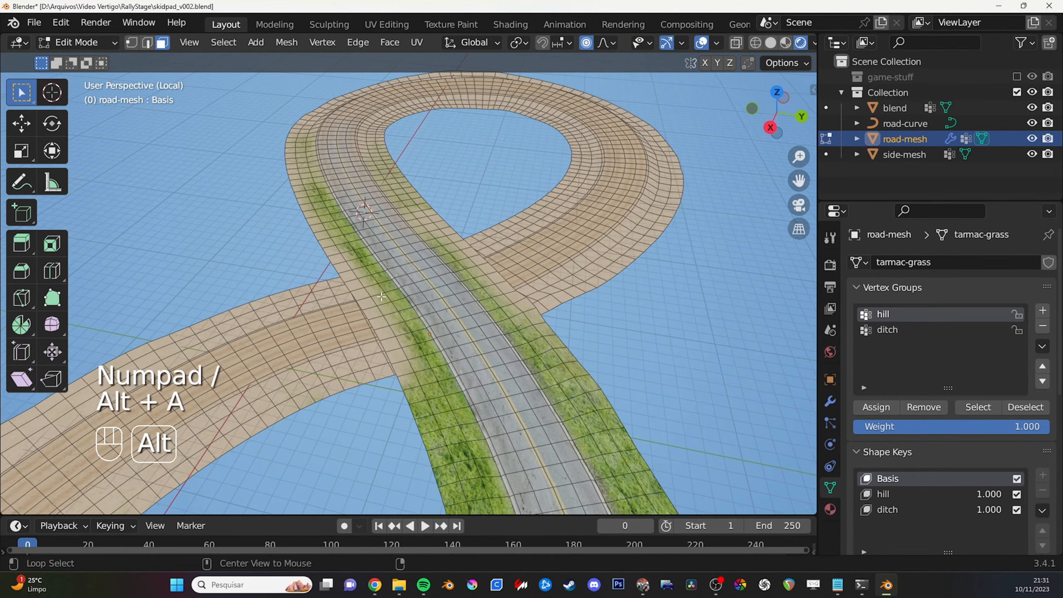
Select the dirt road's face loop beside the paved road at the crossing and delete its faces.
left_click(365, 314, "alt")
scroll(369, 310, "up", 3)
mouse_move(460, 364)
middle_mouse_down()
mouse_move(463, 389)
mouse_move(461, 322)
mouse_move(464, 356)
middle_mouse_up()
key("x")
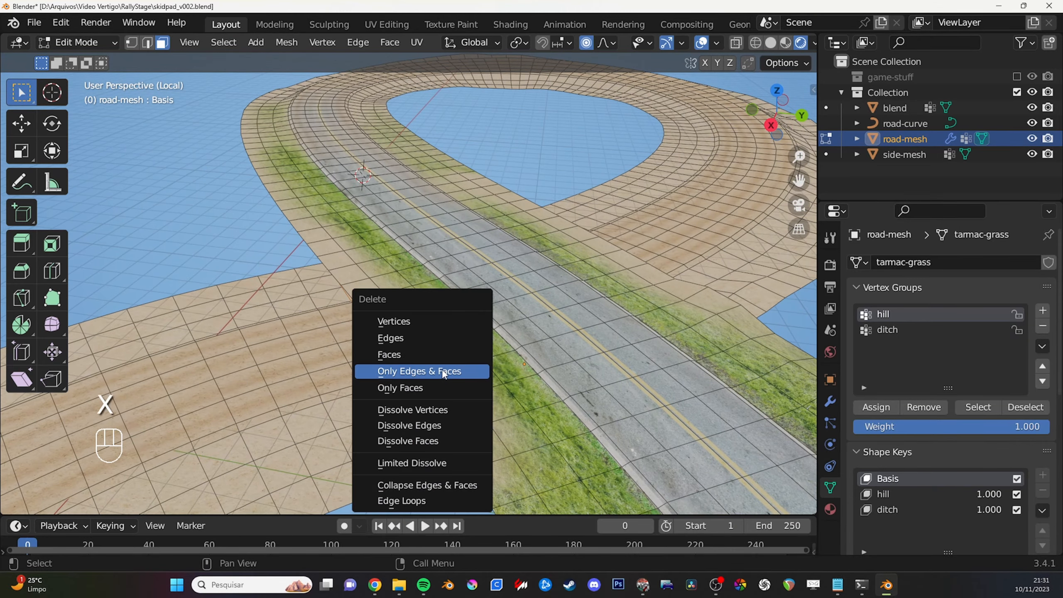
left_click(444, 357)
Select the dirt road's corner face on the other side of the crossing and move it with smooth proportional editing at 19.19 m.
middle_click_drag(745, 419, 656, 486, "shift")
left_click(657, 450, "alt")
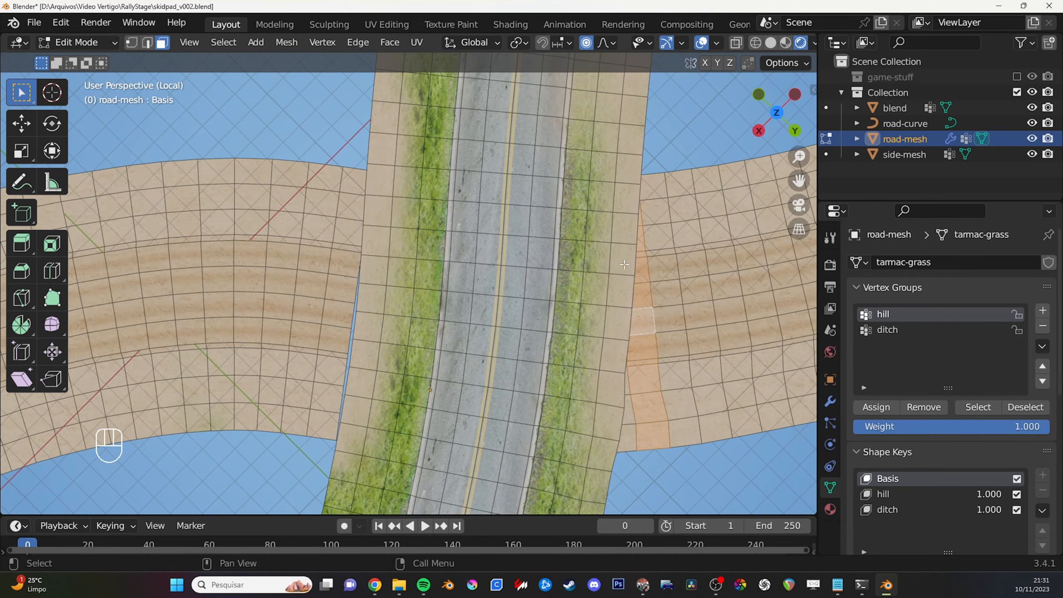
scroll(653, 256, "down", 4)
middle_click_drag(653, 256, 615, 275, "shift")
scroll(531, 310, "up", 2)
middle_click_drag(519, 247, 549, 307)
left_click(541, 272)
scroll(534, 275, "down", 3)
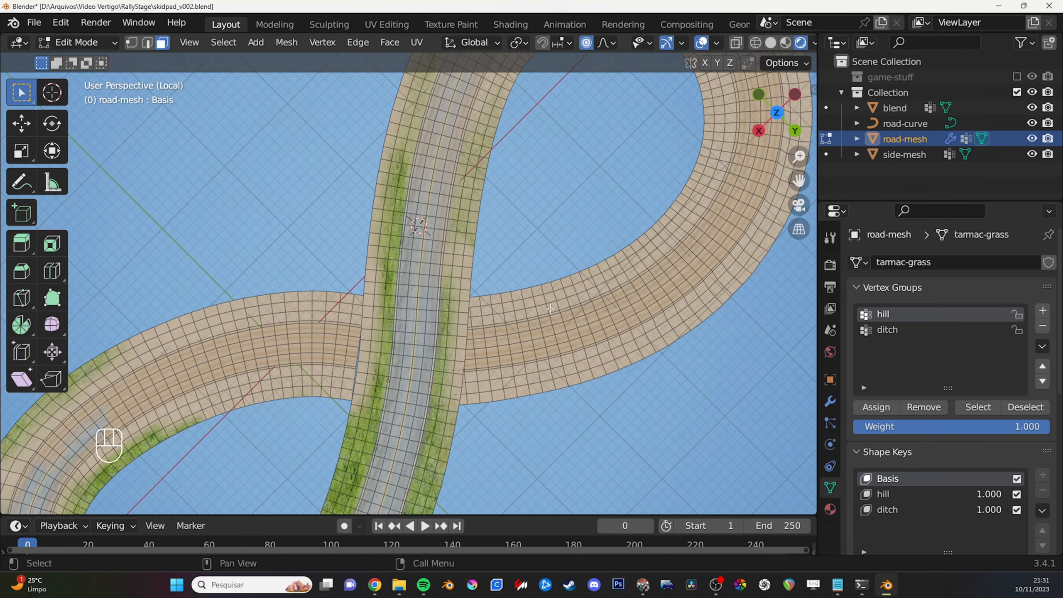
key("g")
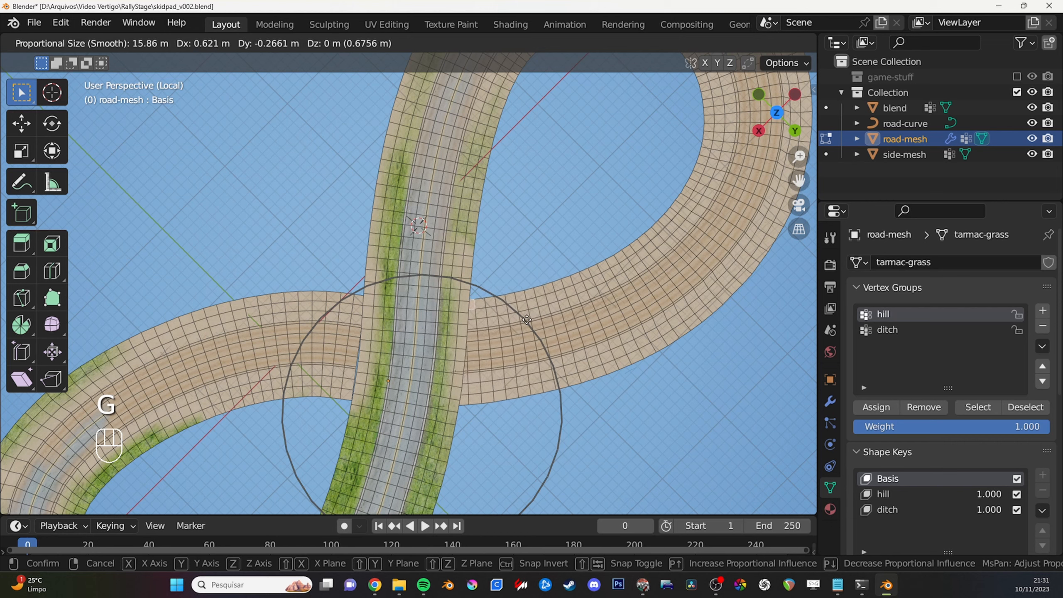
scroll(518, 329, "down", 2)
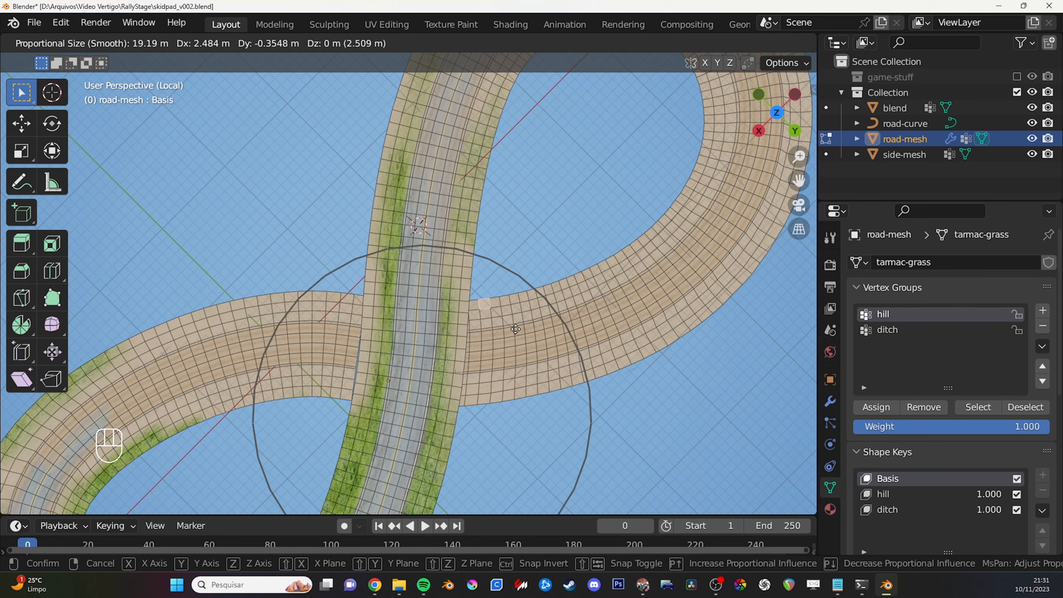
left_click(512, 330)
Return road-mesh to Object Mode and show its modifiers.
scroll(502, 319, "down", 3)
key("ctrl+Tab")
scroll(463, 299, "up", 3)
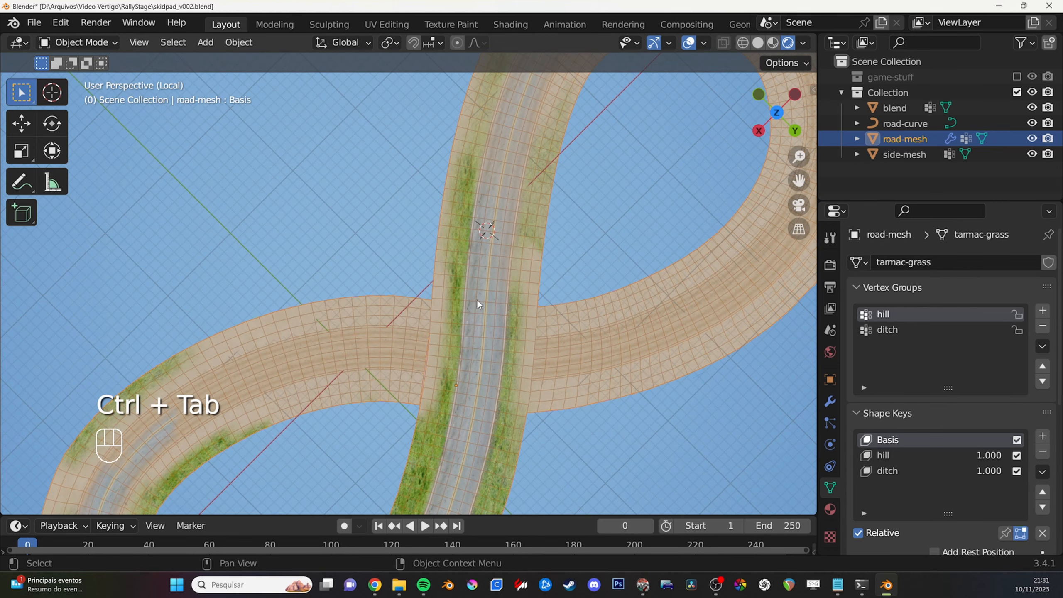
mouse_move(492, 341)
middle_mouse_down()
mouse_move(463, 235)
mouse_move(483, 343)
mouse_move(498, 346)
middle_mouse_up()
left_click(830, 400)
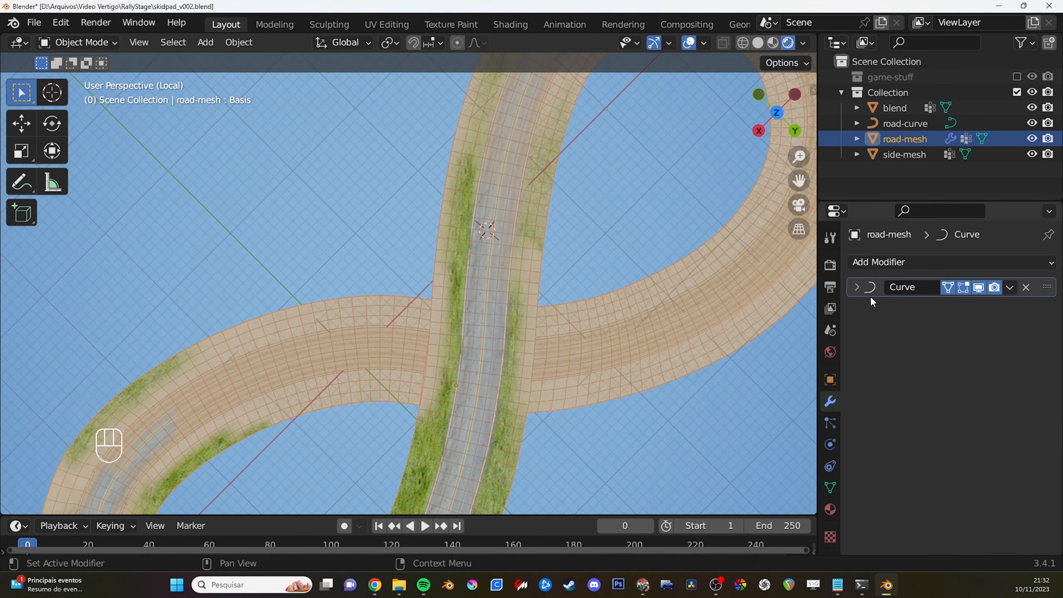
middle_click_drag(470, 324, 466, 356)
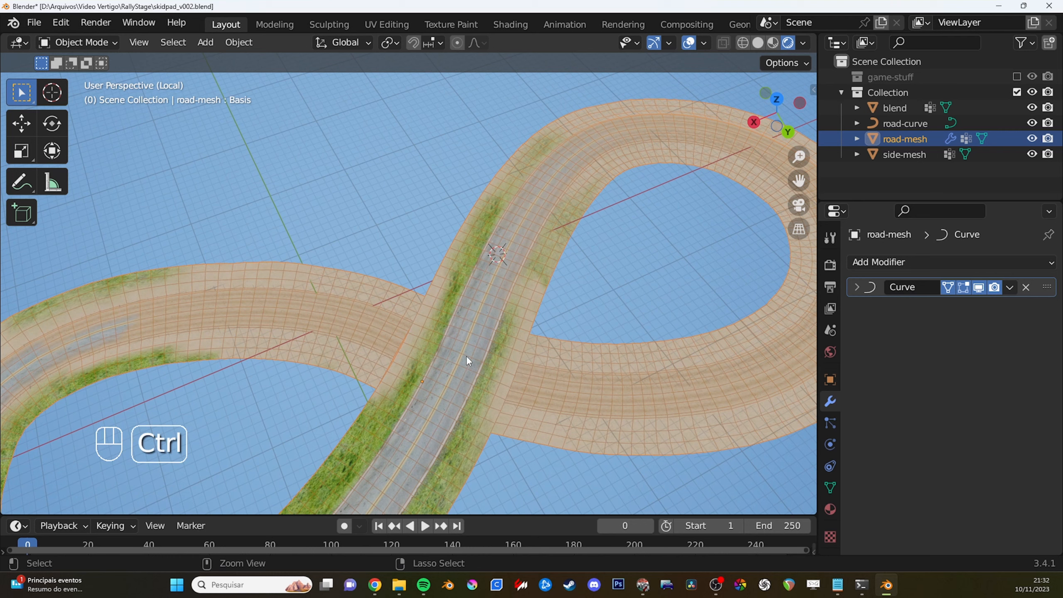
Save the current file, and save a new incremental version as skidpad_v003.blend.
key("ctrl+s")
key("ctrl+shift+s")
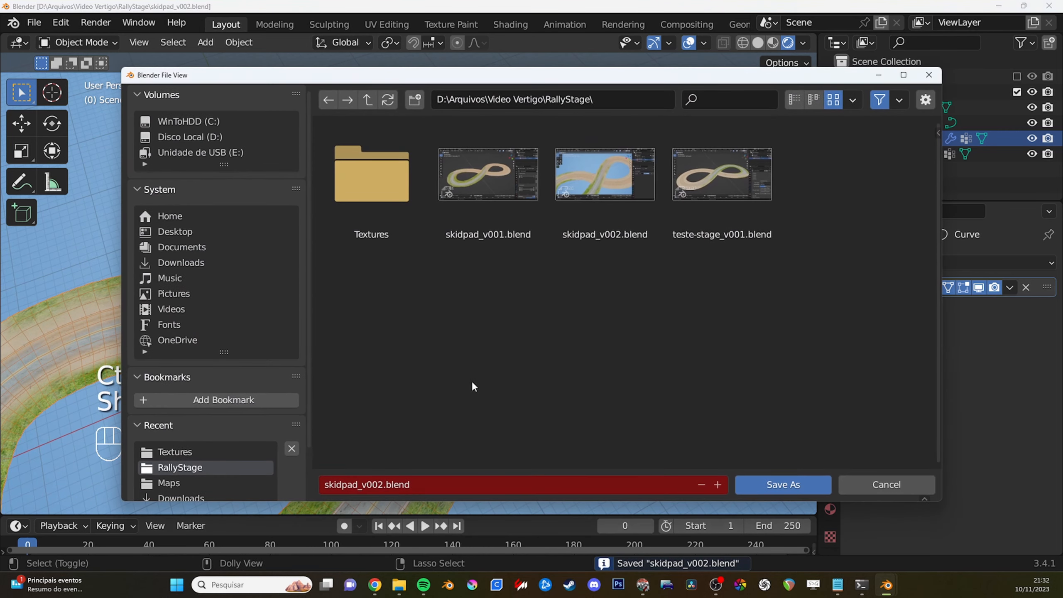
key("KP_Add")
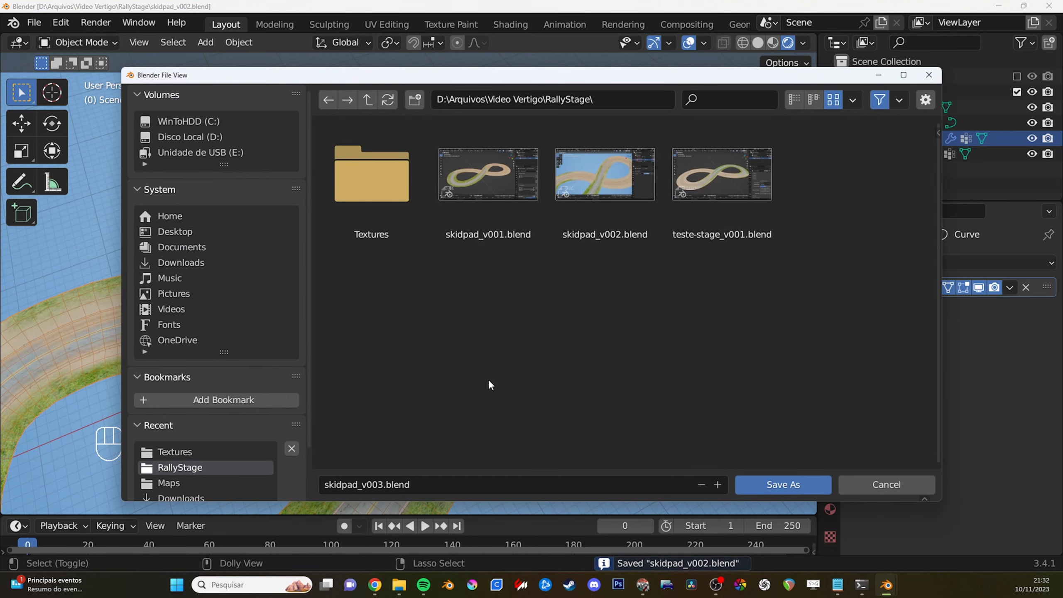
key("Return")
middle_click_drag(496, 382, 509, 331, "shift")
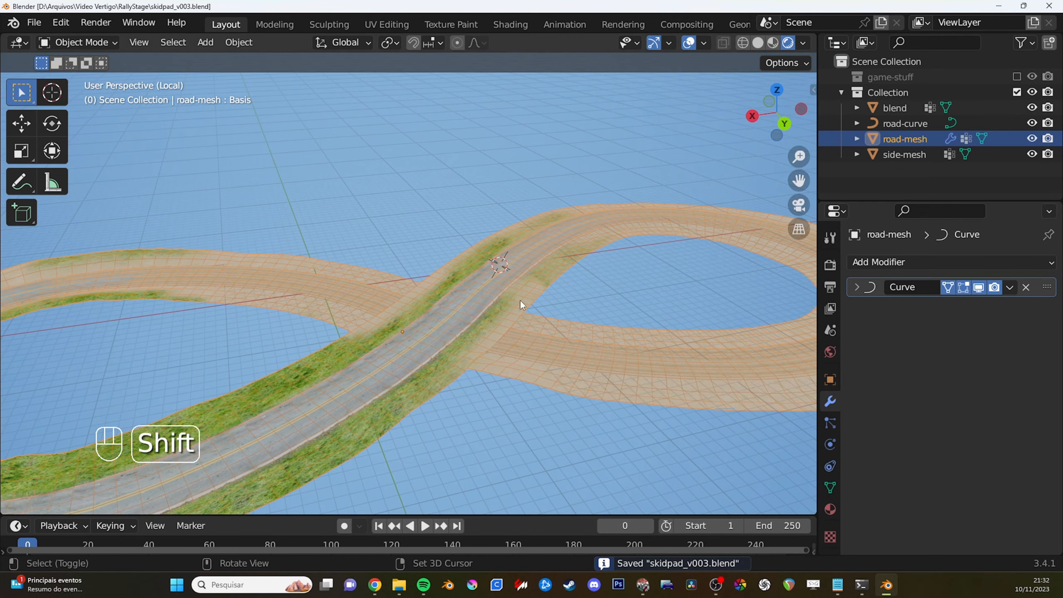
Try to apply the Curve modifier on road-mesh and check its shape keys.
mouse_move(479, 285)
middle_mouse_down("shift")
mouse_move(470, 262)
mouse_move(498, 289)
middle_mouse_up("shift")
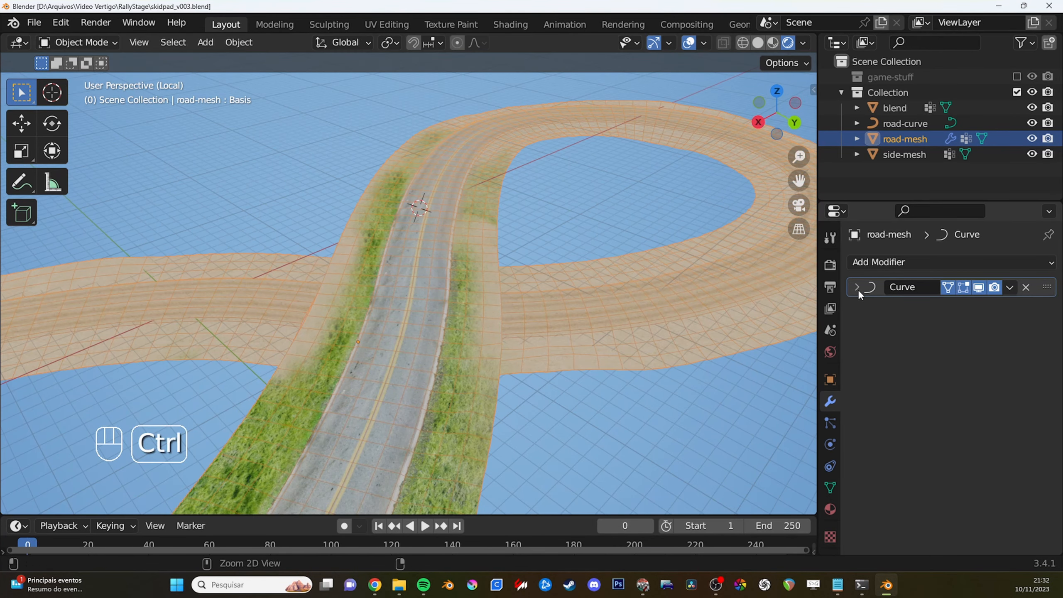
key("ctrl+a")
left_click(831, 487)
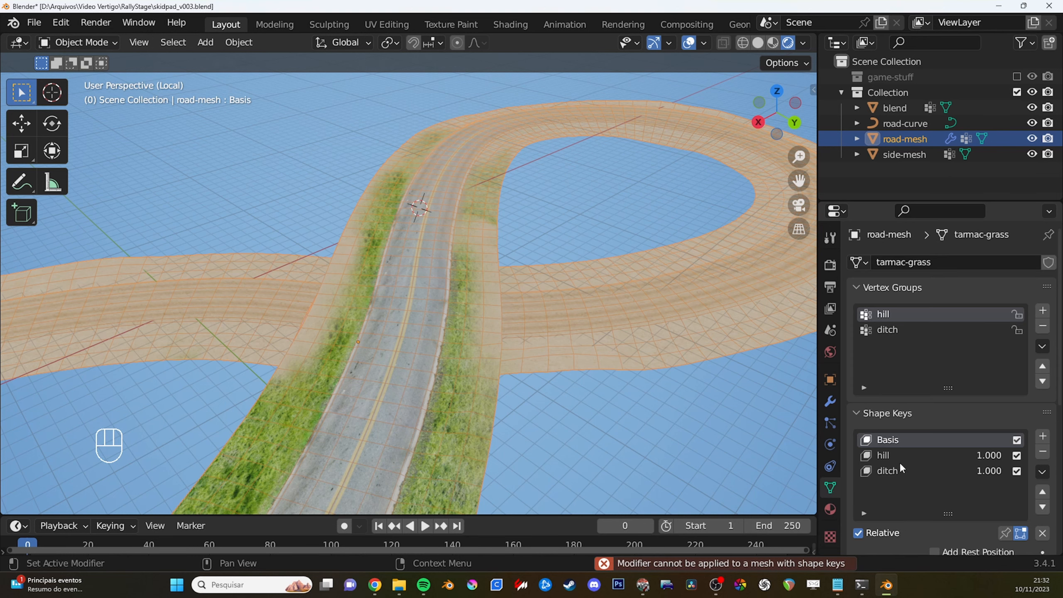
left_click(830, 402)
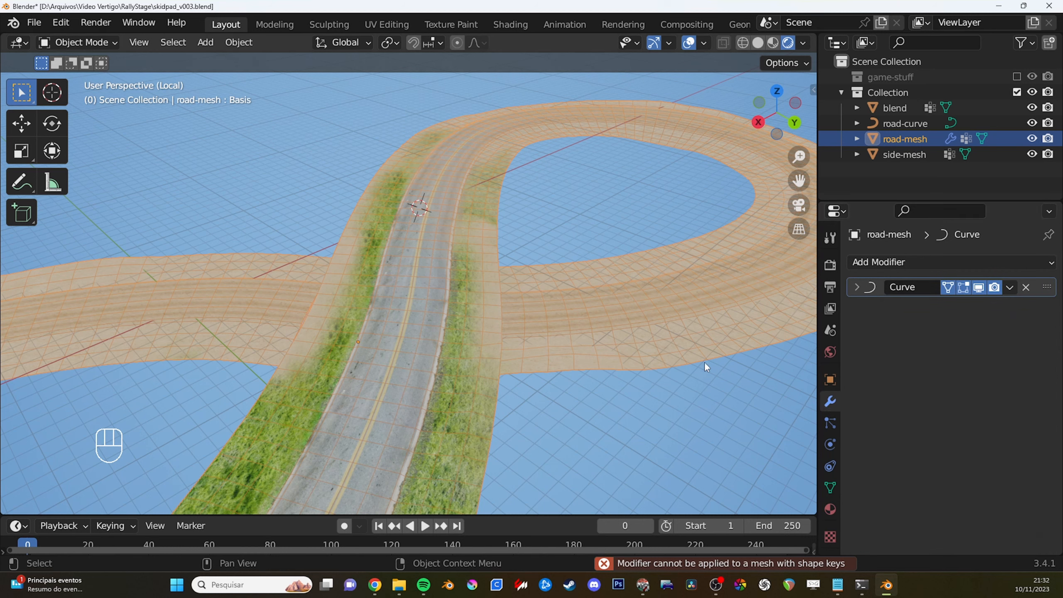
Convert road-mesh to a plain mesh without modifiers or shape keys and enter Edit Mode.
key("q")
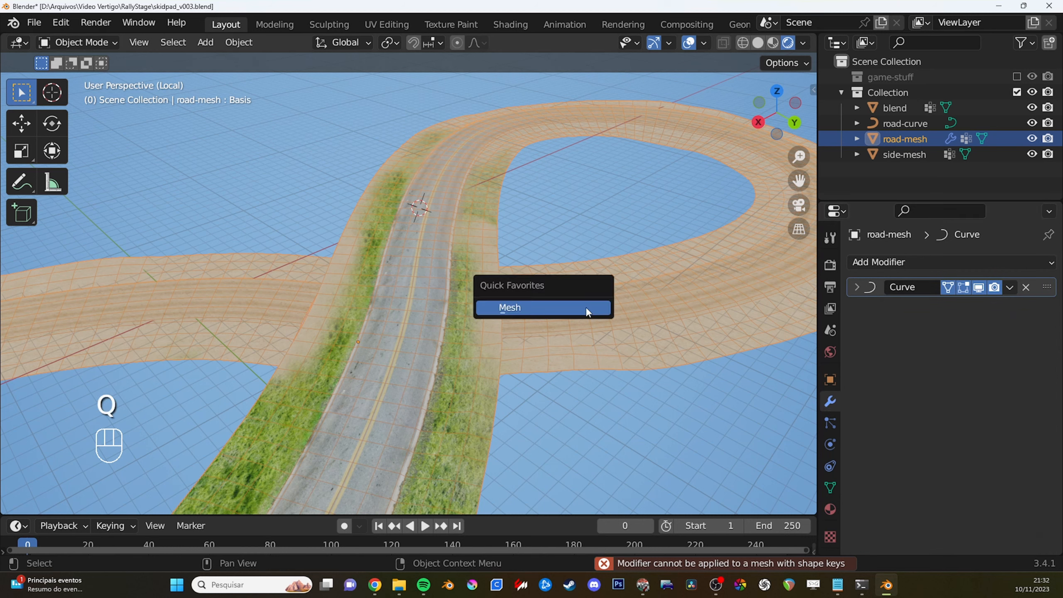
left_click(525, 307)
middle_click_drag(615, 339, 536, 210)
key("Tab")
Select the detached patch of dirt faces overlapping the paved road at the crossing and delete it.
left_click(356, 214)
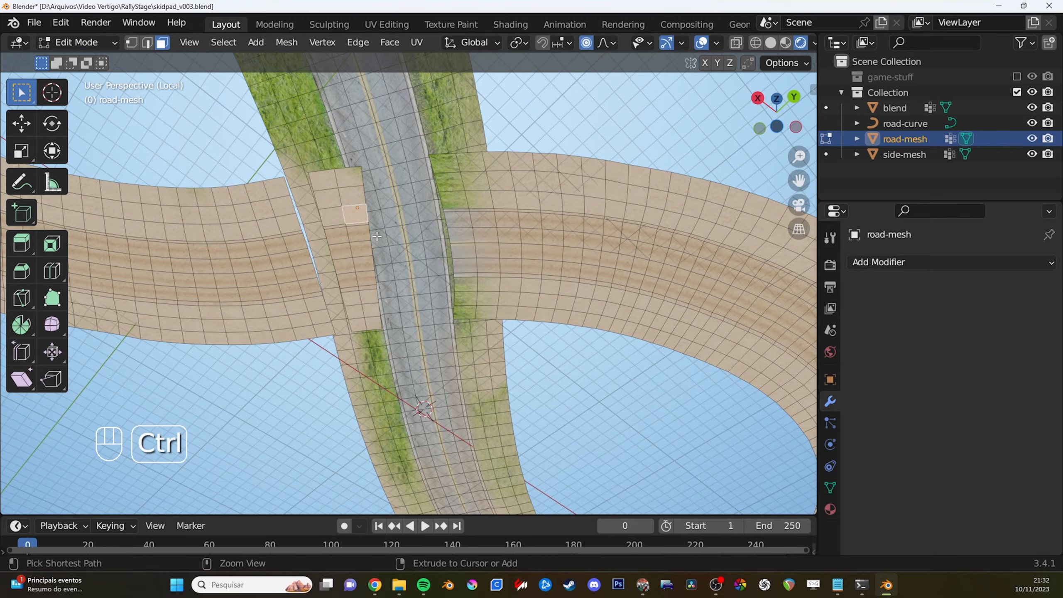
key("ctrl+l")
key("x")
left_click(373, 211)
Add two loop cuts across the paved road opposite the dirt road's end, working in vertex select mode.
middle_click_drag(427, 238, 440, 294)
scroll(415, 283, "up", 3)
key("1")
key("ctrl+r")
left_click(459, 239)
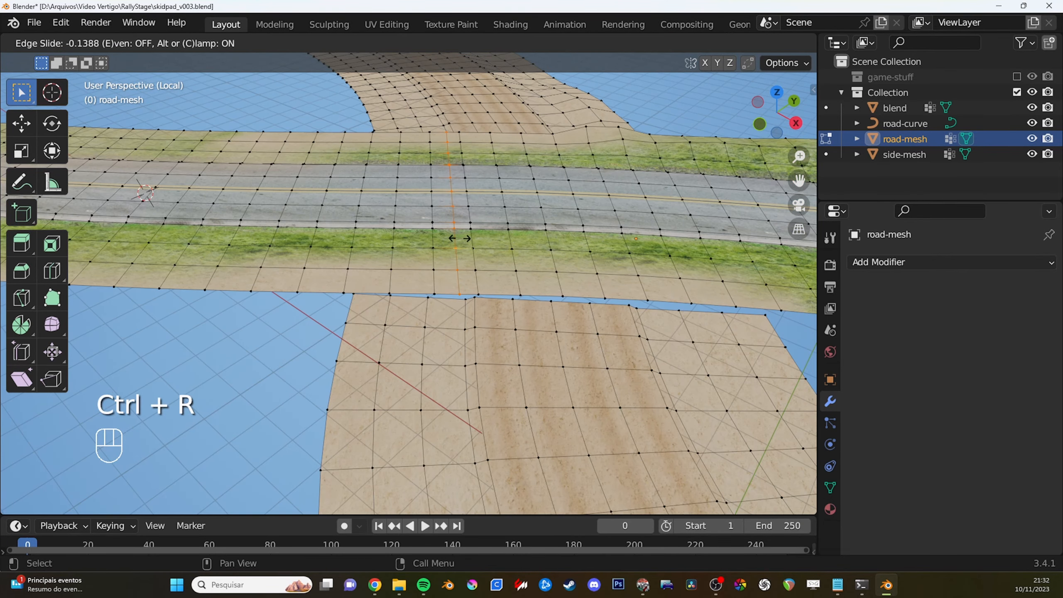
left_click(461, 239)
middle_click_drag(642, 254, 641, 315, "shift")
key("ctrl+r")
left_click(632, 275)
left_click(635, 275)
Merge the dirt road's first edge vertices with the neighbouring vertices on the paved road's border.
middle_click_drag(501, 279, 549, 303, "shift")
middle_click_drag(461, 305, 381, 279, "shift")
left_click(362, 298)
left_click(373, 303, "shift")
key("m")
left_click(412, 293)
Repeat the vertex merge along the rest of the dirt road's end to close the gap with the paved road.
key("shift+r")
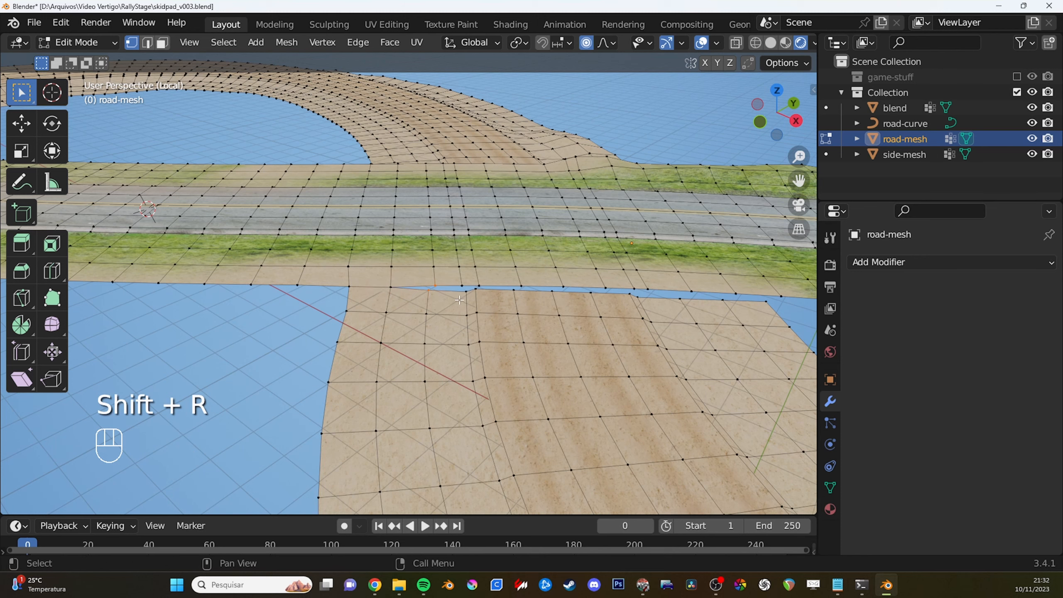
key("shift+r")
key("shift+r")
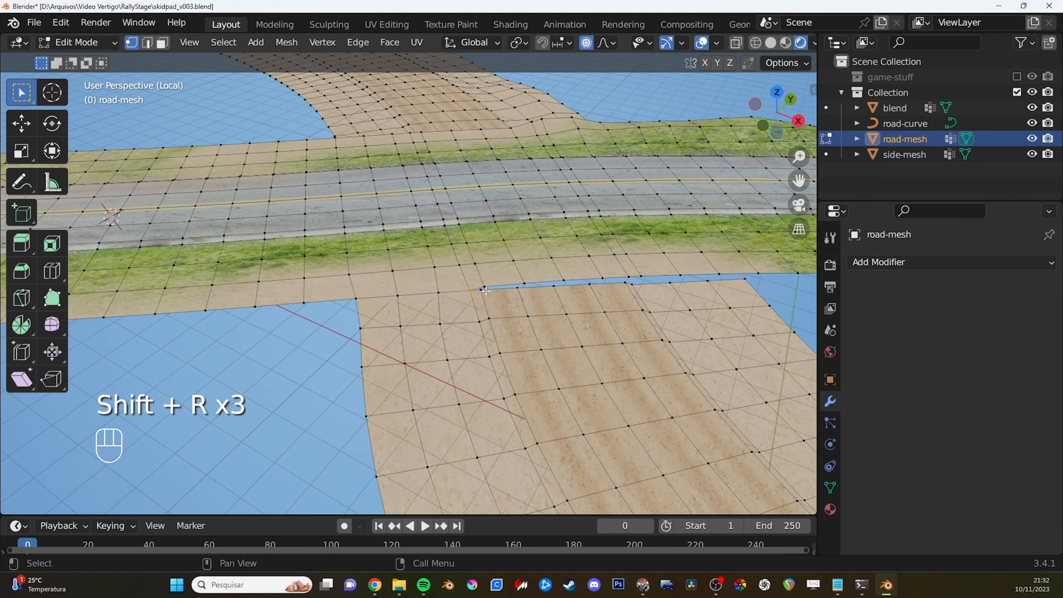
key("shift+r")
key("shift+r")
key("shift+r")
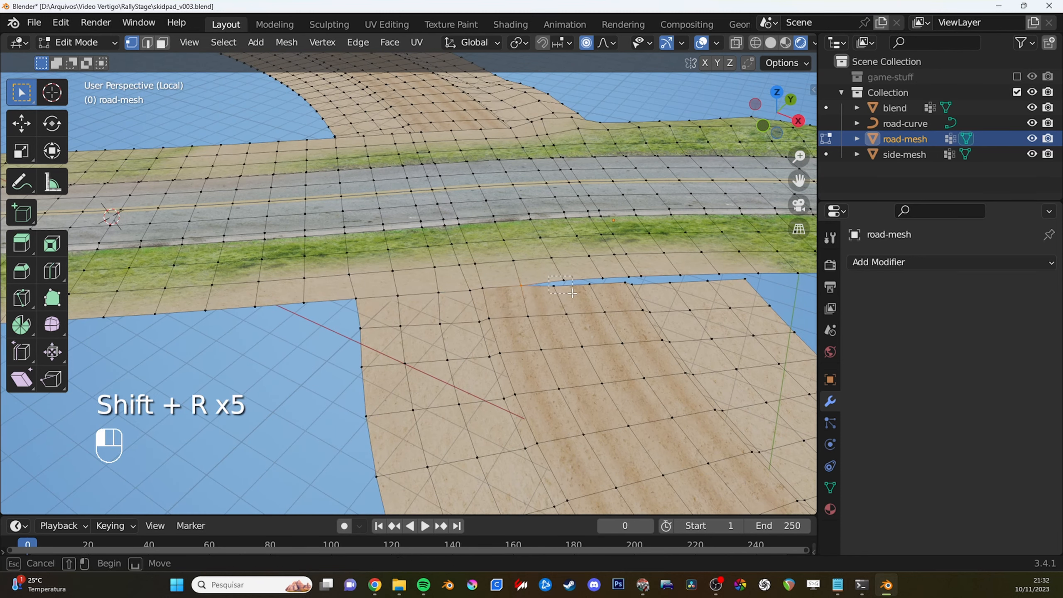
key("shift+r")
middle_click_drag(602, 289, 621, 301)
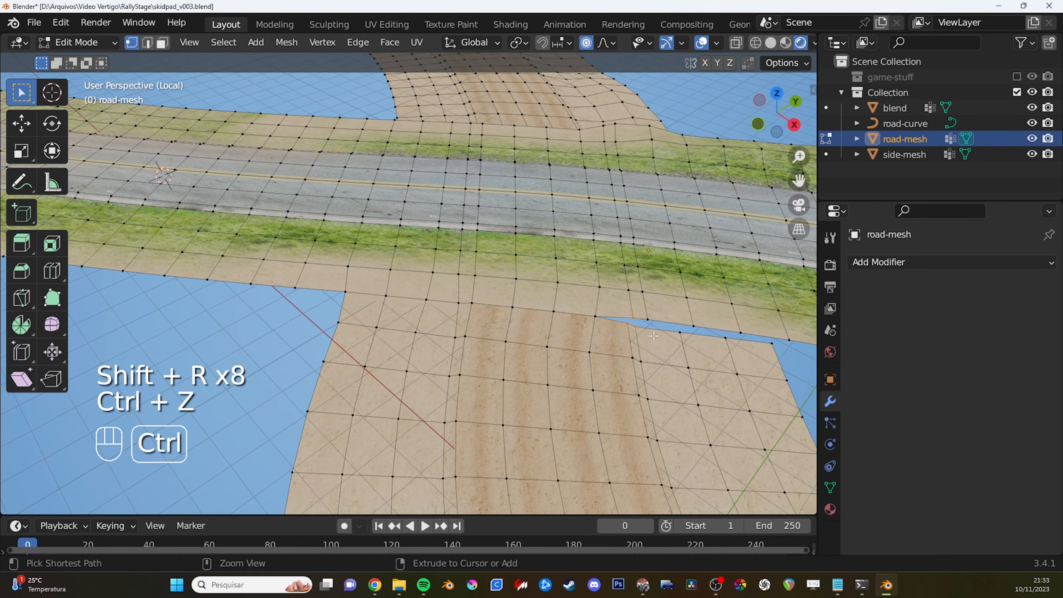
key("m")
left_click(662, 326)
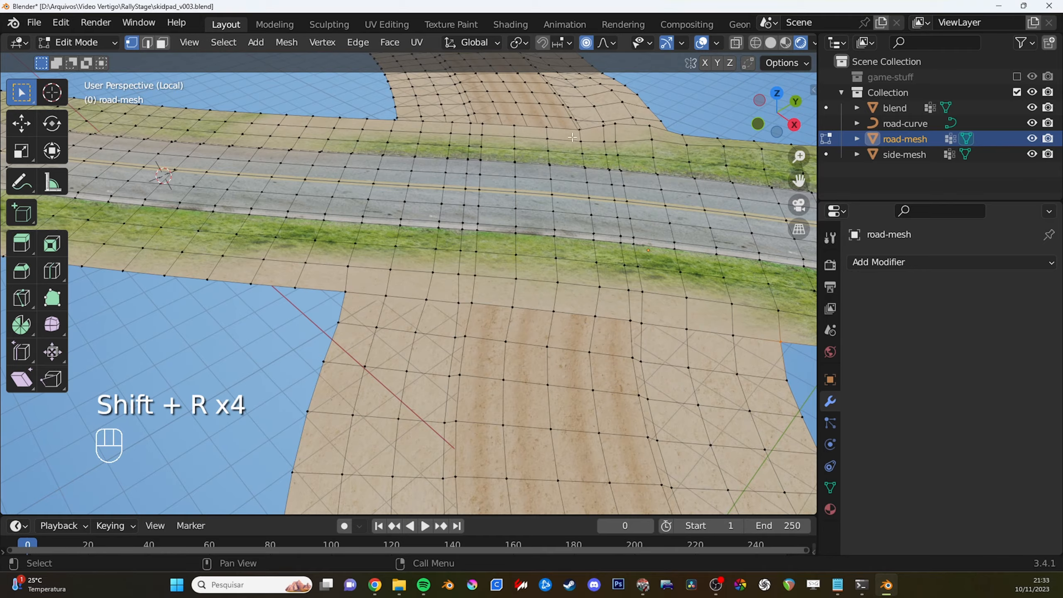
Select the two dirt-road face loops overlapping the paved road on the opposite side of the crossing and delete them.
middle_click_drag(628, 234, 561, 268)
middle_click_drag(561, 268, 535, 361, "shift")
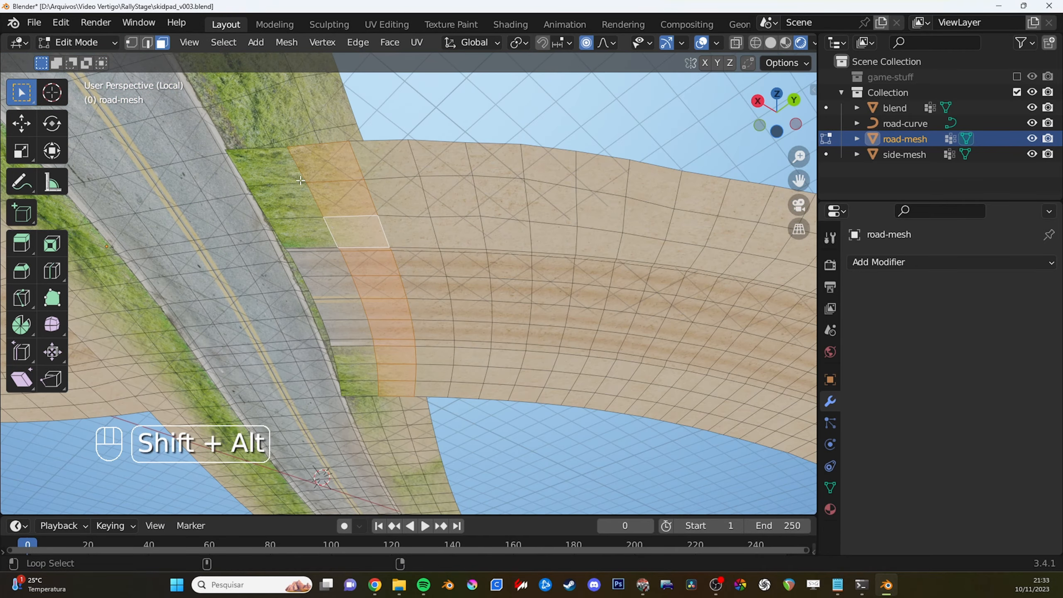
left_click(296, 181, "alt+shift")
key("x")
left_click(276, 216)
Start joining the opposite dirt road's end to the paved road's border by merging facing vertex pairs.
middle_click_drag(373, 184, 335, 280)
key("1")
key("n")
key("n")
key("shift+r")
key("shift+r")
key("shift+r")
key("shift+r")
middle_click_drag(524, 284, 424, 335)
key("shift+r")
left_click(408, 283, "shift")
key("shift+r")
Select the row of faces at the dirt road's end corner and move it in top view with smooth proportional editing.
key("3")
left_click(285, 281)
left_click(400, 297, "ctrl")
key("KP_7")
key("g")
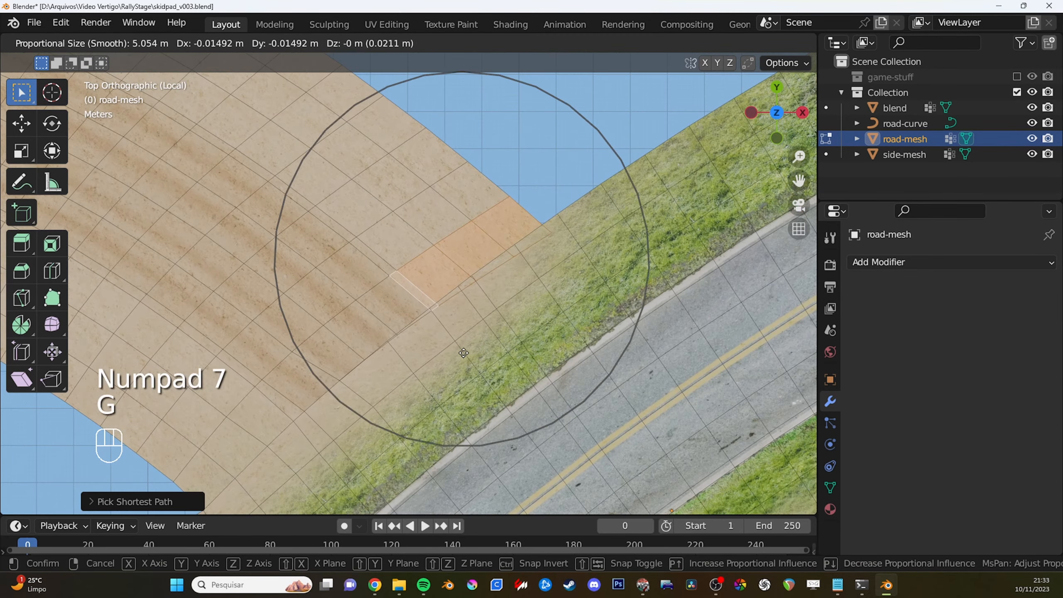
scroll(544, 214, "up", 1)
left_click(552, 209)
Merge the remaining vertex pairs between the opposite dirt road's end and the paved road's border.
middle_click_drag(553, 208, 343, 167)
key("1")
middle_click_drag(524, 251, 502, 268, "shift")
left_click_drag(500, 239, 529, 277)
key("shift+r")
key("shift+r")
key("shift+r")
key("shift+r")
key("shift+r")
key("shift+r")
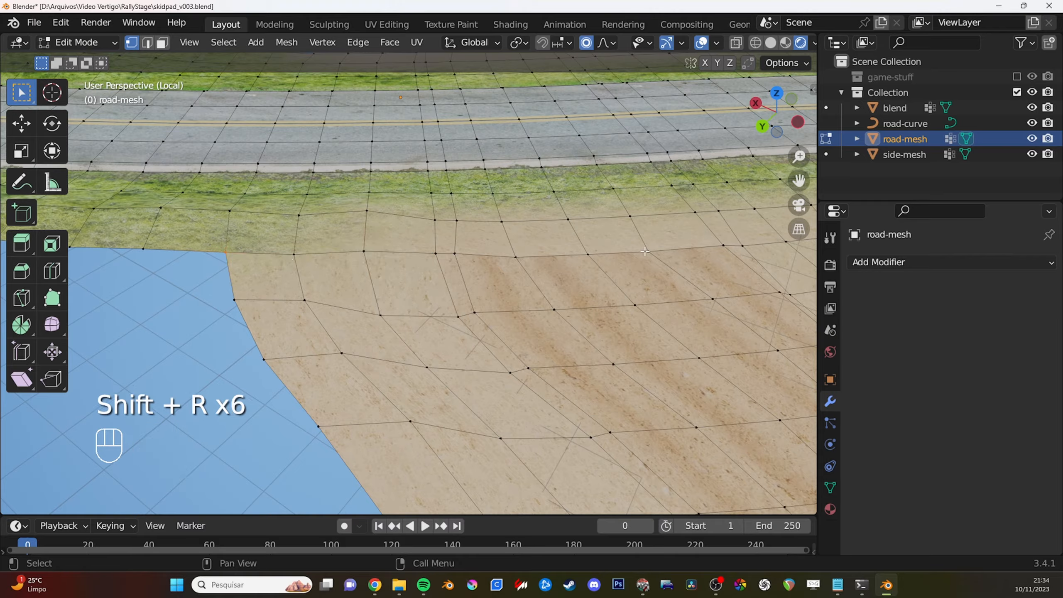
Leave mesh editing and local view, showing the whole terrain, and switch the road mesh to Sculpt Mode near the dirt road's protruding corner.
middle_click_drag(645, 252, 619, 302, "ctrl")
middle_click_drag(418, 302, 561, 251, "shift")
middle_click_drag(502, 260, 503, 168, "ctrl")
key("Tab")
key("KP_Divide")
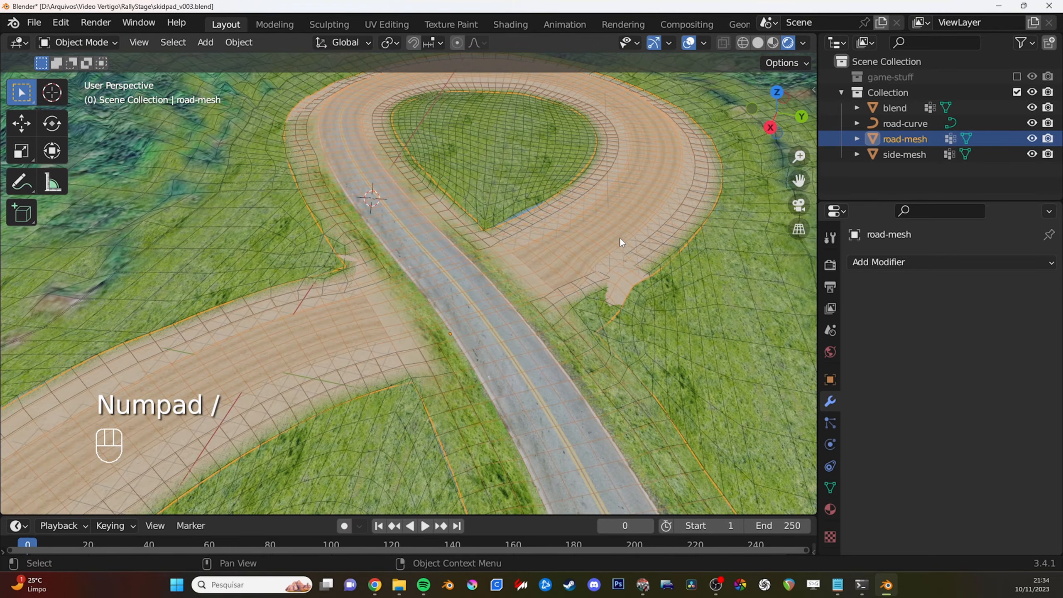
middle_click(517, 234, "alt")
middle_click_drag(518, 234, 519, 207, "shift")
mouse_move(465, 266)
middle_mouse_down("shift")
mouse_move(450, 292)
mouse_move(522, 297)
middle_mouse_up("shift")
key("ctrl+Tab")
left_click(468, 334)
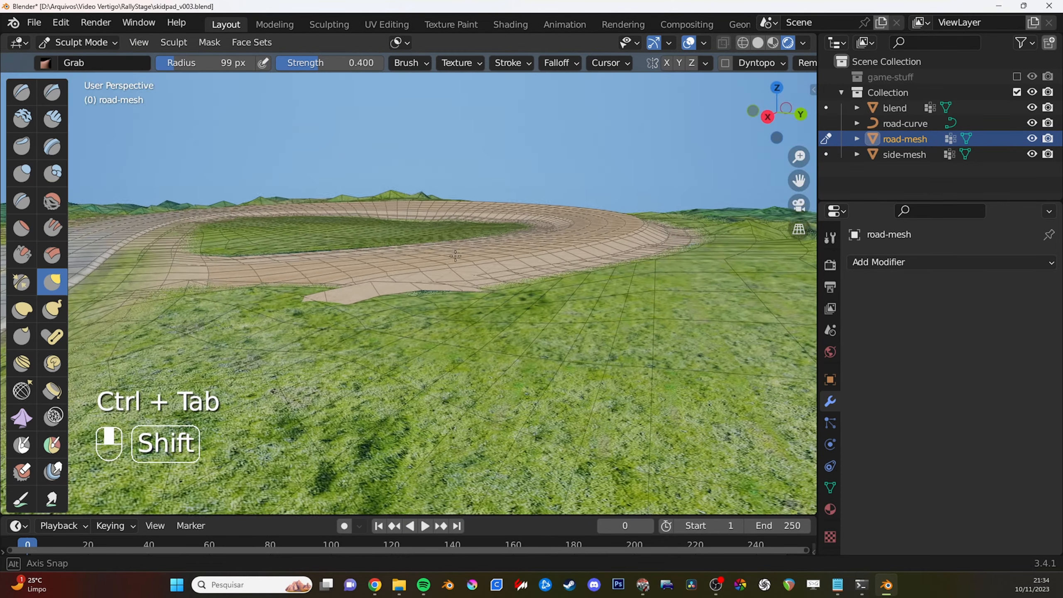
Sculpt the dirt road's protruding end corner with the Grab brush at several radii so it follows the surrounding terrain.
middle_click_drag(455, 258, 450, 272, "shift")
key("g")
key("f")
left_click(461, 270)
left_click_drag(412, 279, 430, 281)
mouse_move(361, 293)
middle_mouse_down("shift")
mouse_move(442, 275)
mouse_move(440, 339)
middle_mouse_up("shift")
key("f")
left_click(443, 306)
key("f")
left_click(430, 267)
scroll(430, 267, "down", 3)
key("f")
left_click(437, 278)
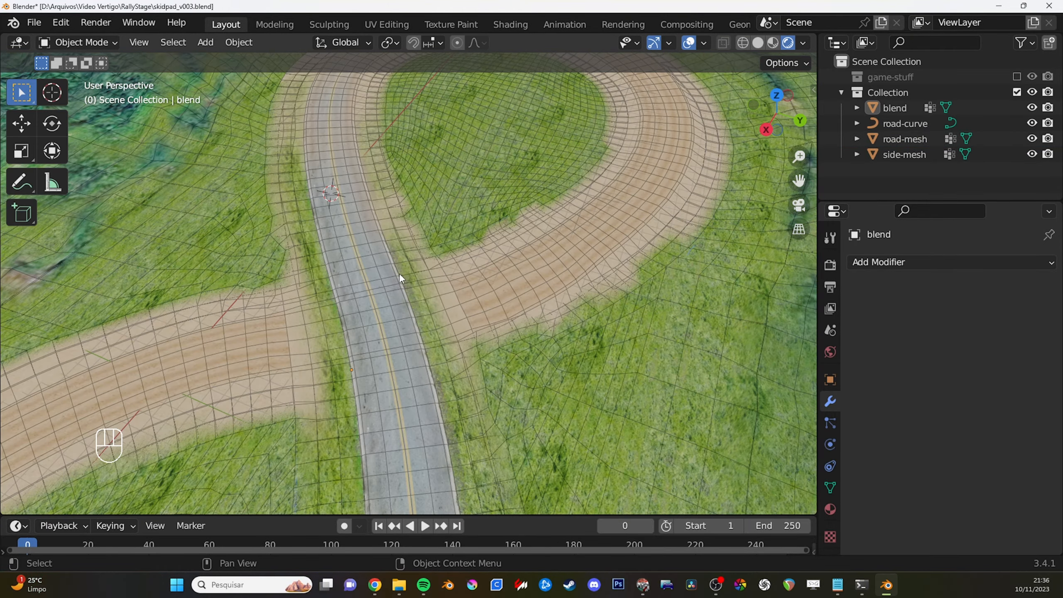
View the road crossing from above and save the Blender file.
middle_click(398, 273, "alt")
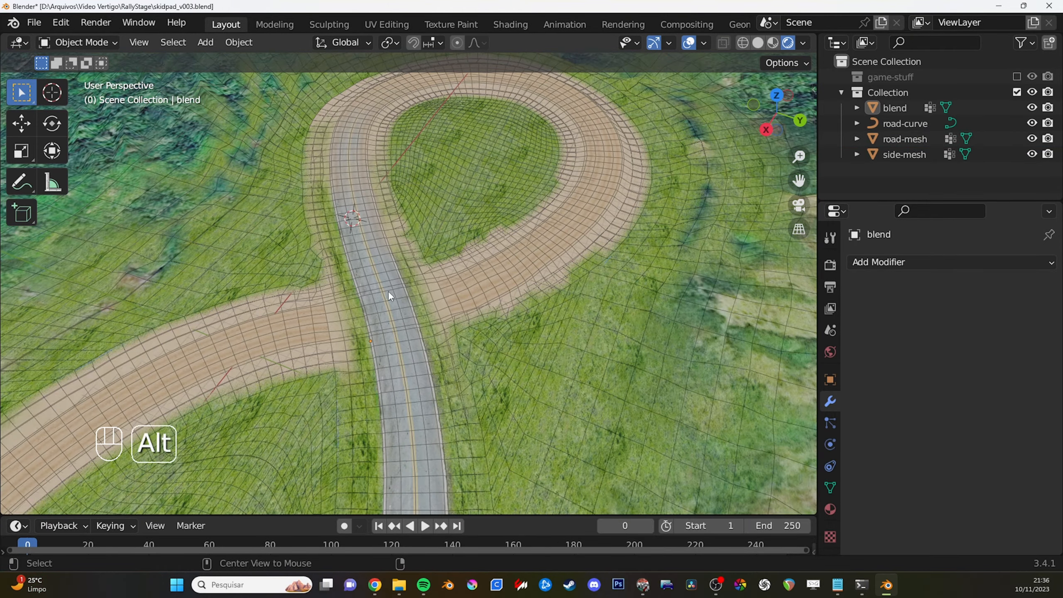
middle_click_drag(361, 289, 533, 326, "shift")
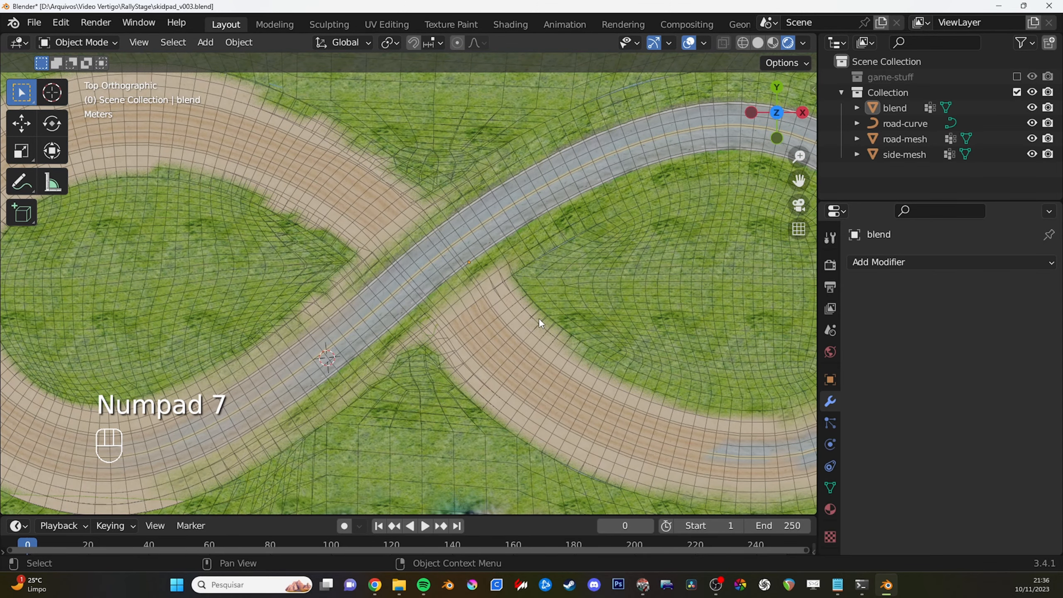
scroll(509, 292, "up", 2)
key("ctrl+s")
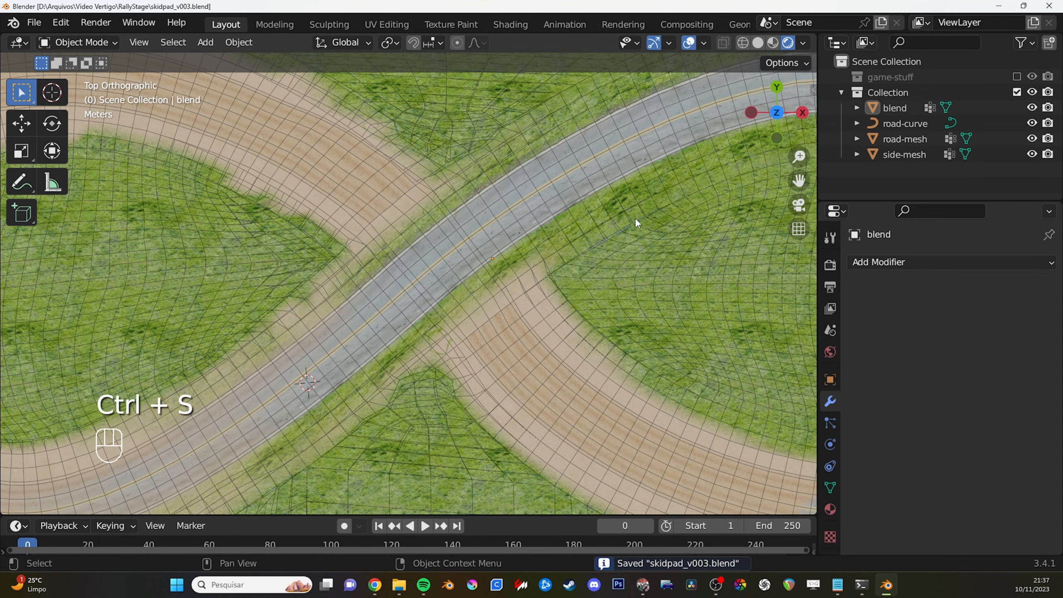
Hide the viewport overlays, maximize the 3D viewport and frame the road crossing closely in top view.
left_click(688, 47)
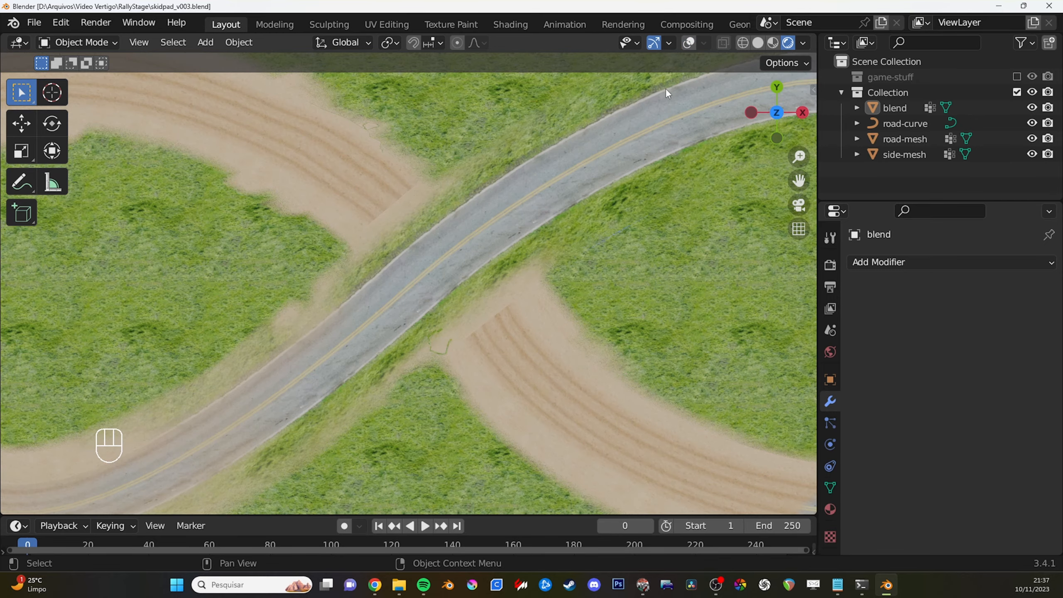
key("ctrl+space")
middle_click_drag(618, 351, 652, 463, "shift")
scroll(675, 368, "down", 4)
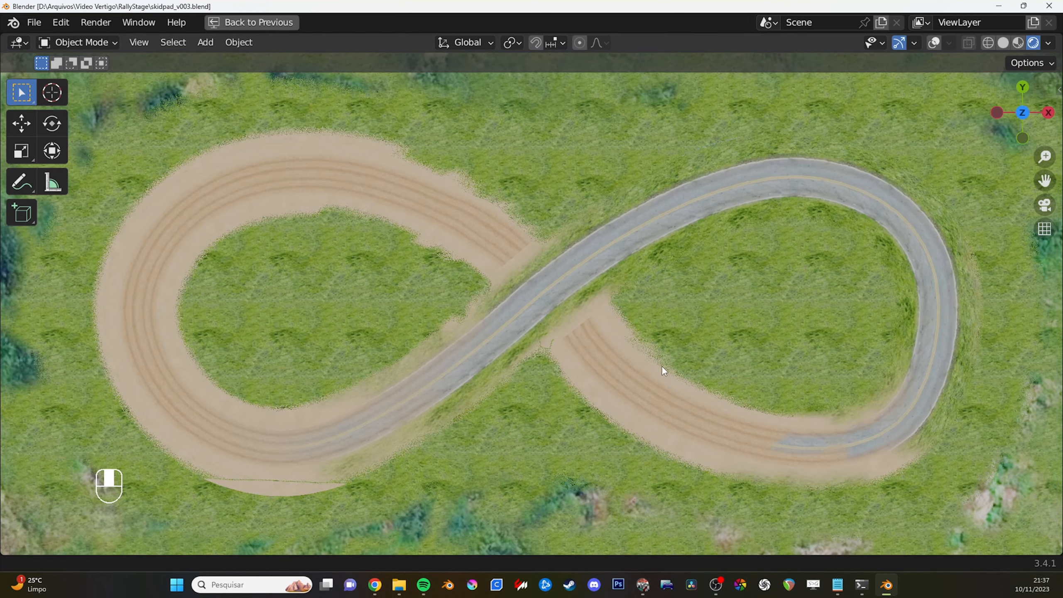
key("KP_7")
scroll(655, 368, "up", 6)
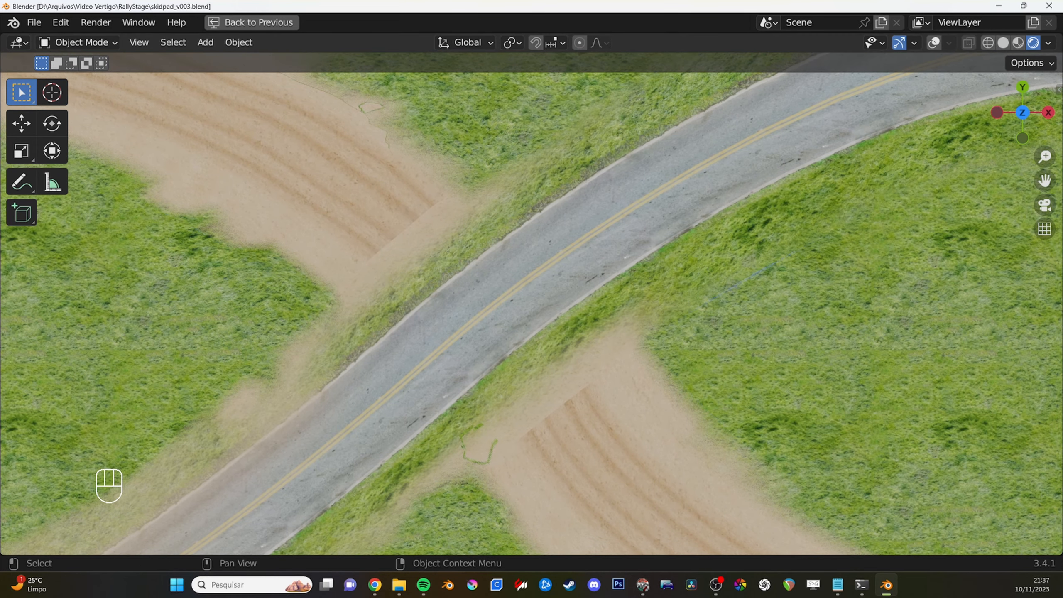
Capture a screenshot region of the crossing and bring it into a new Photoshop document as a layer.
key("super+shift+s")
left_click_drag(822, 532, 274, 195)
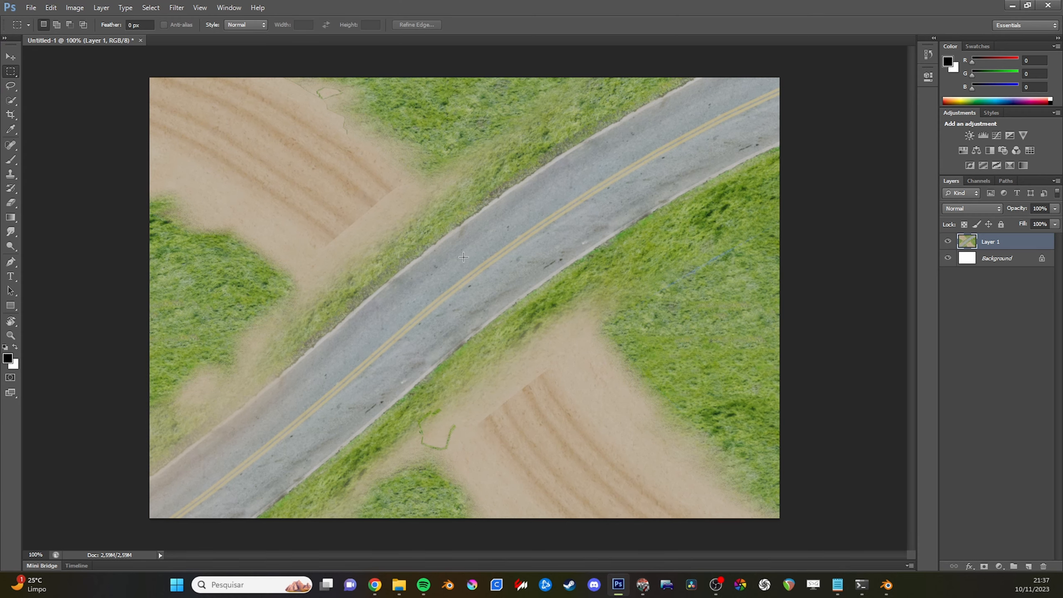
scroll(334, 270, "up", 3, "alt")
scroll(268, 275, "down", 2, "alt")
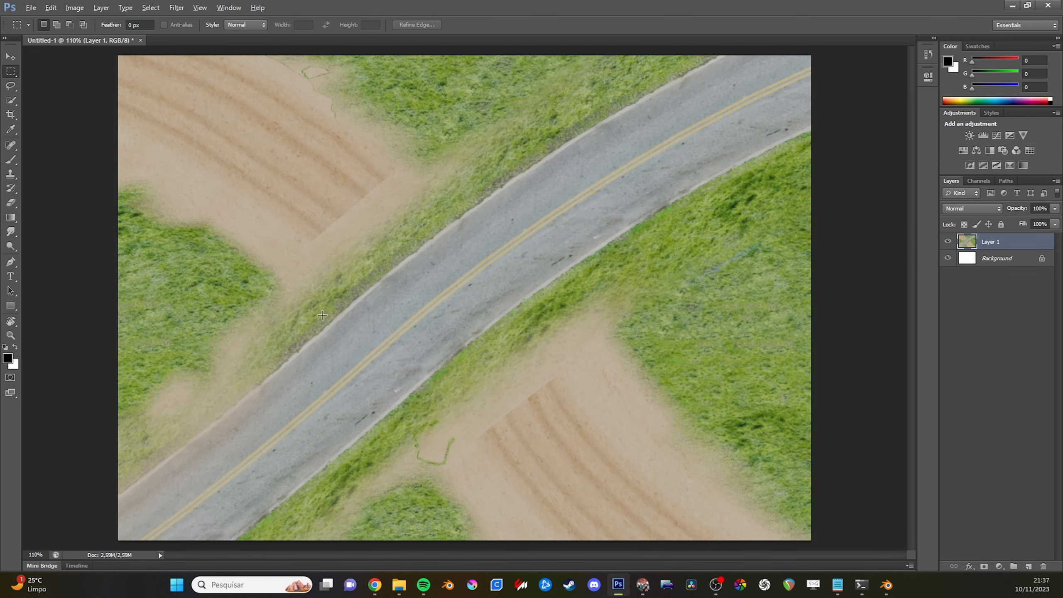
scroll(276, 291, "up", 3, "alt")
scroll(693, 251, "down", 2, "alt")
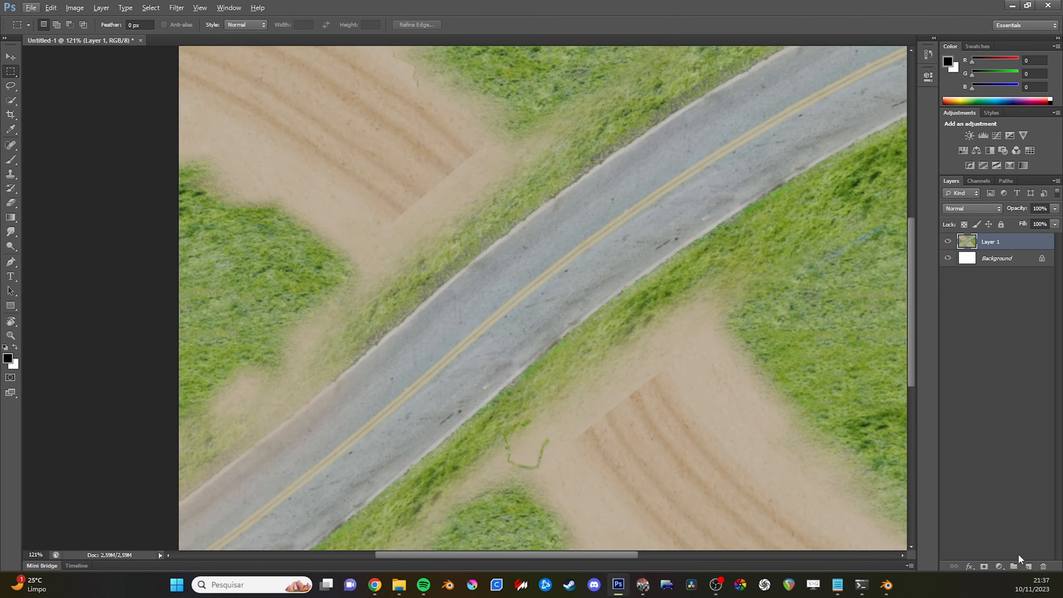
Duplicate the screenshot layer and smudge the dirt tracks across the paved road from both sides at 50% strength.
key("ctrl+j")
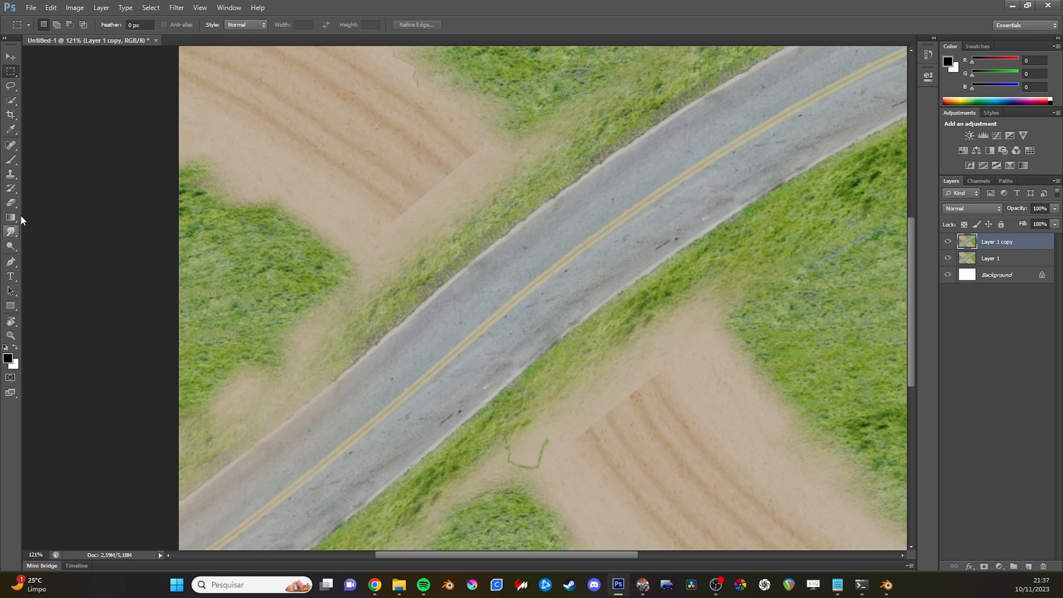
left_click(12, 159)
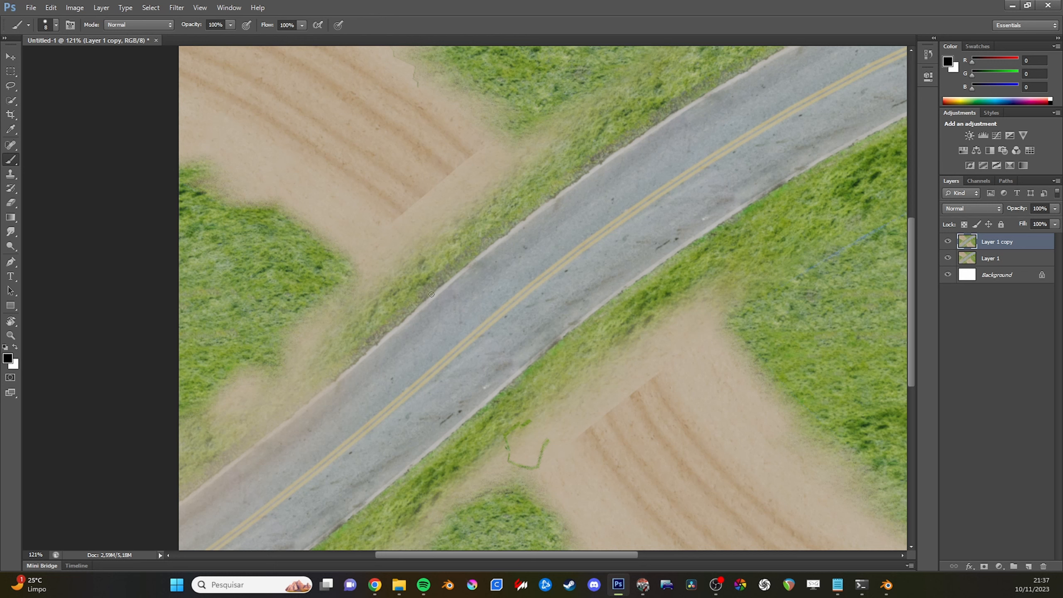
left_click(9, 234)
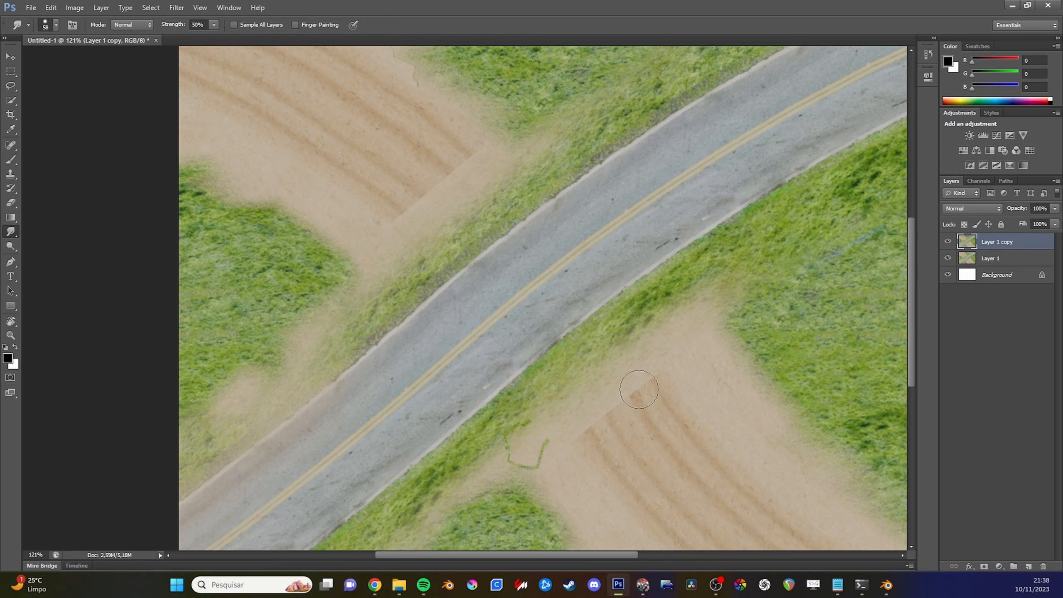
scroll(629, 397, "right", 3)
scroll(590, 396, "up", 1)
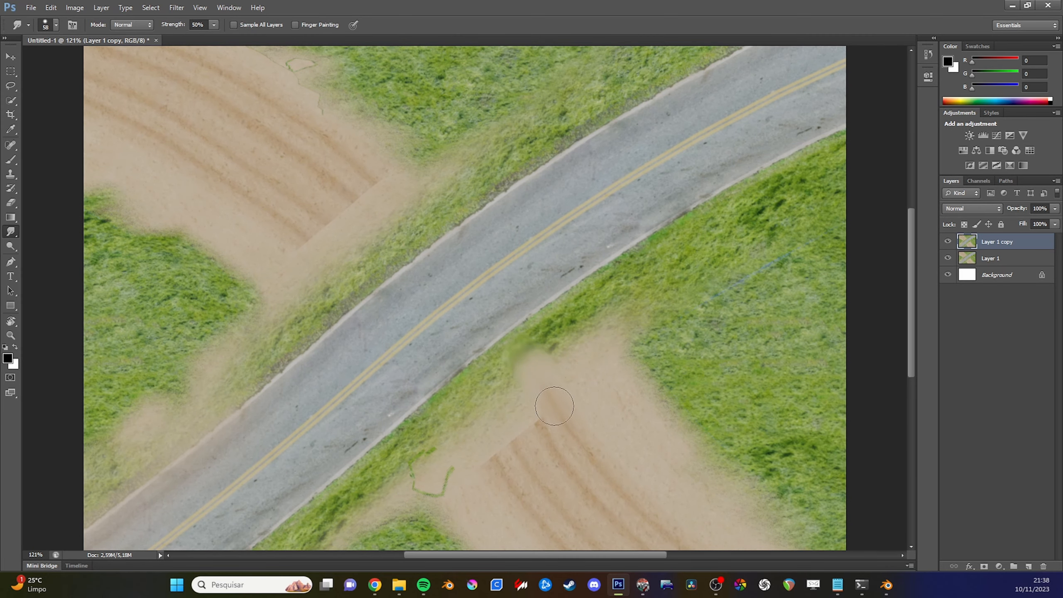
left_click_drag(489, 448, 439, 390)
left_click_drag(278, 214, 367, 309)
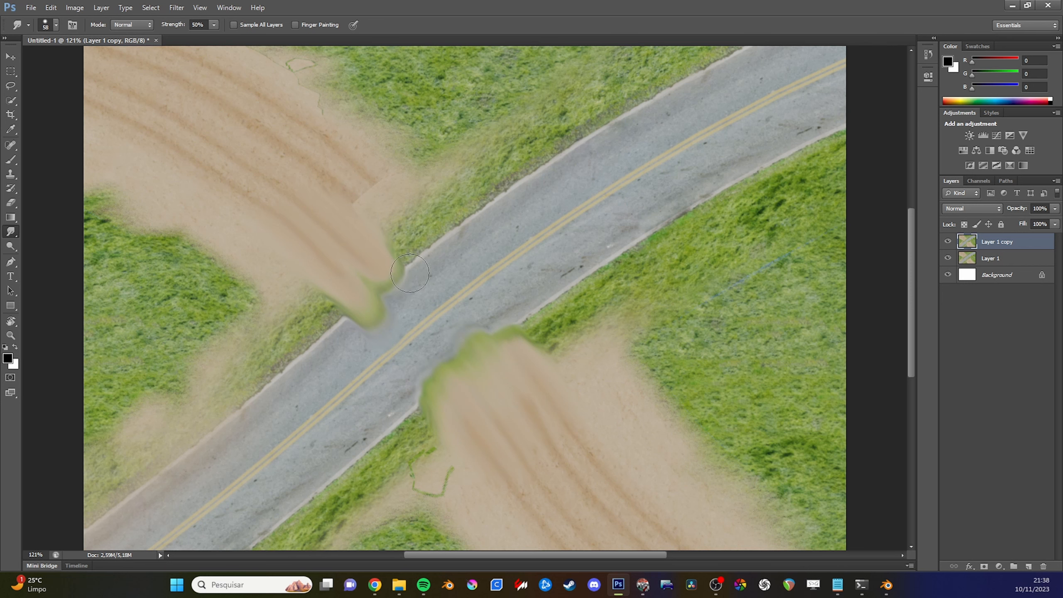
left_click_drag(412, 225, 456, 382)
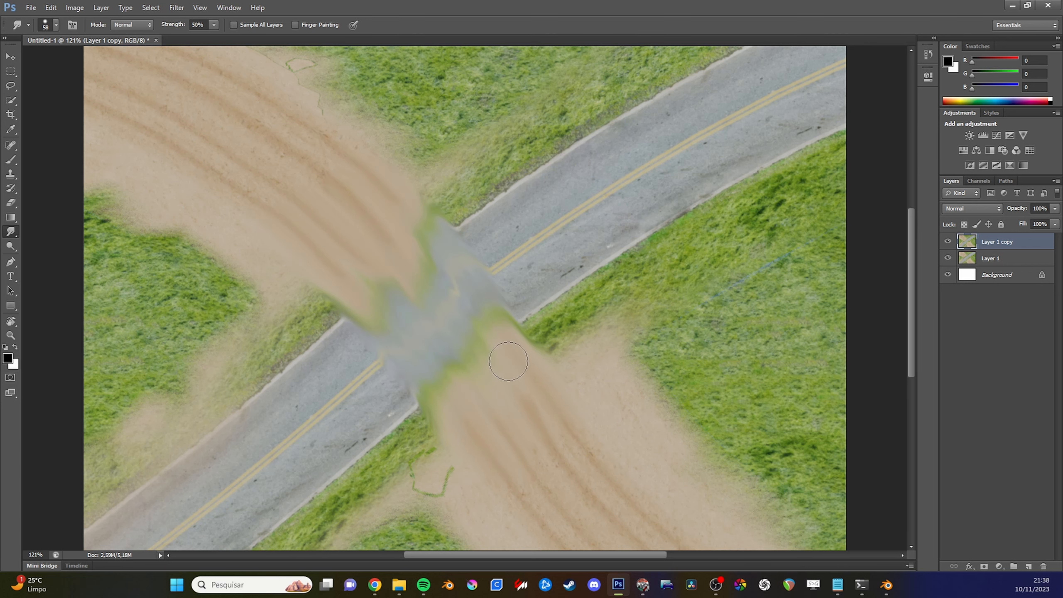
Open gravel-road.dds, copy the whole texture and return to the crossing document, leaving a single smudged screenshot layer there.
key("ctrl+o")
double_click(551, 194)
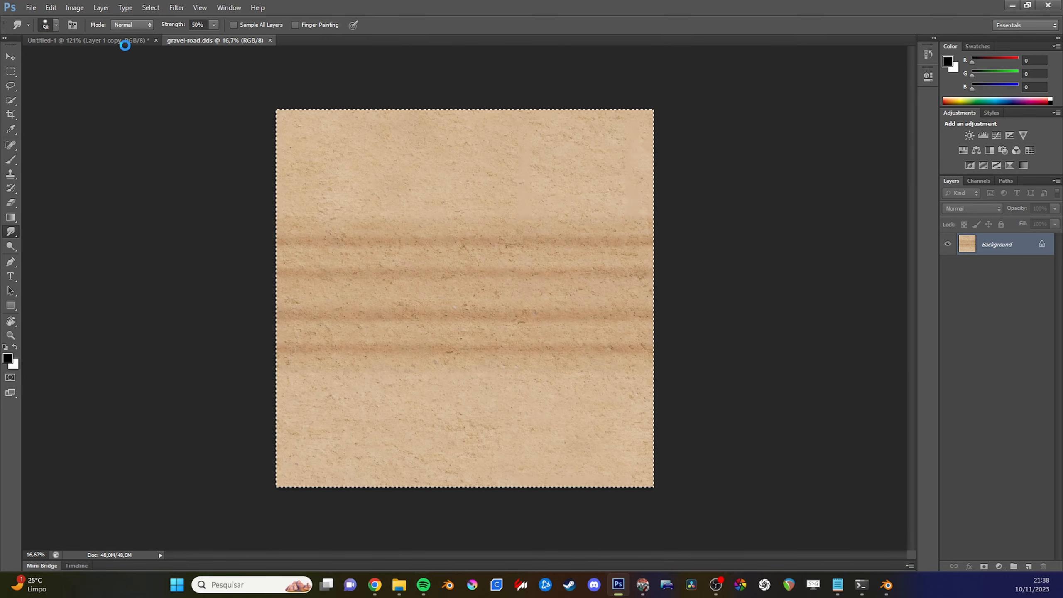
left_click(125, 43)
key("Delete")
Rotate the crossing layer until the paved road runs vertically and crop the image to a 1 x 1 square around the crossing.
key("ctrl+t")
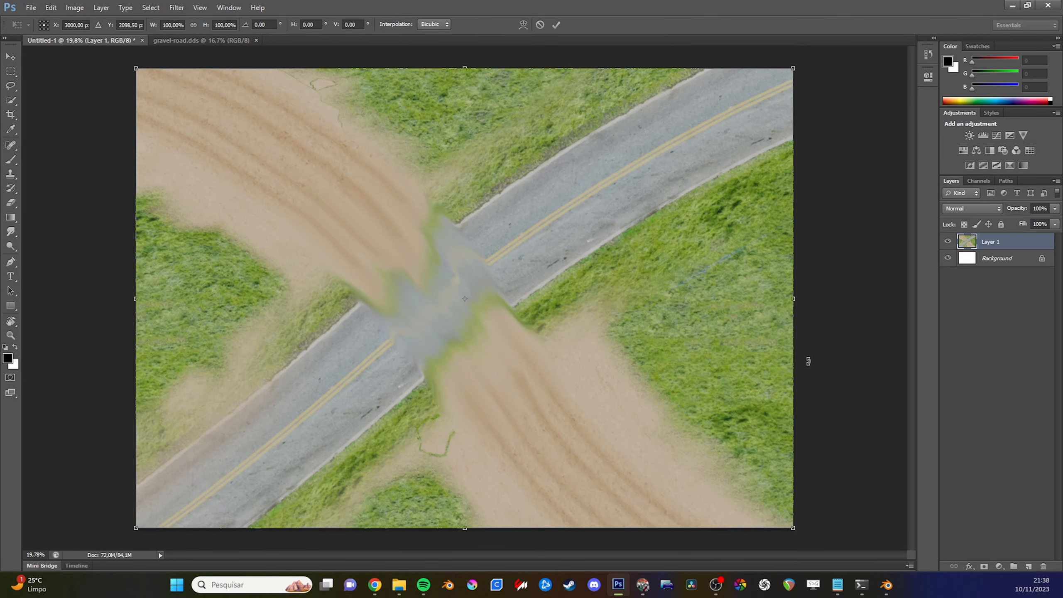
left_click_drag(809, 361, 834, 344)
key("Return")
key("c")
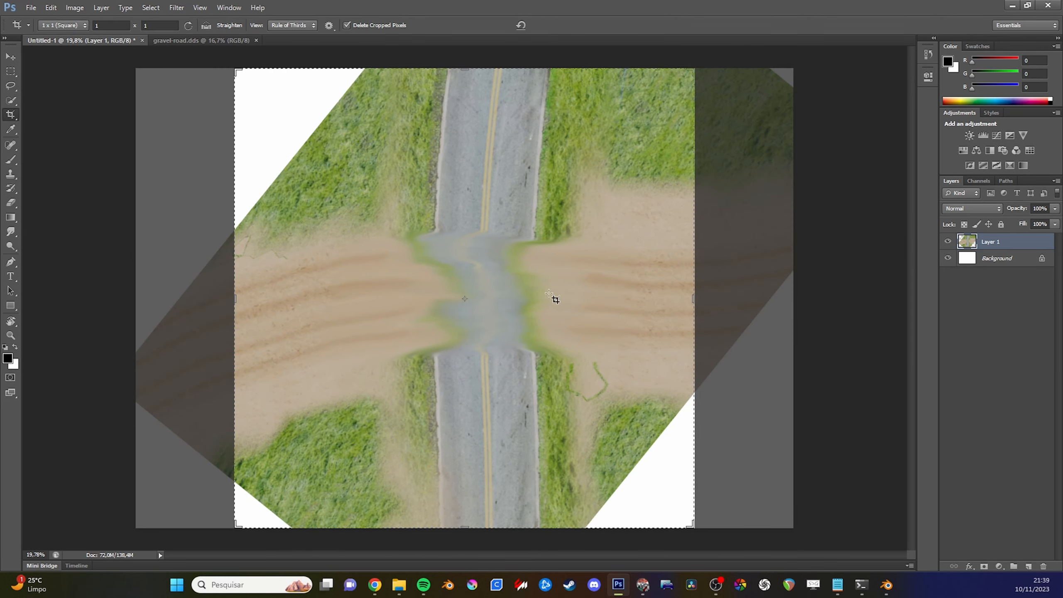
left_click_drag(229, 75, 344, 195)
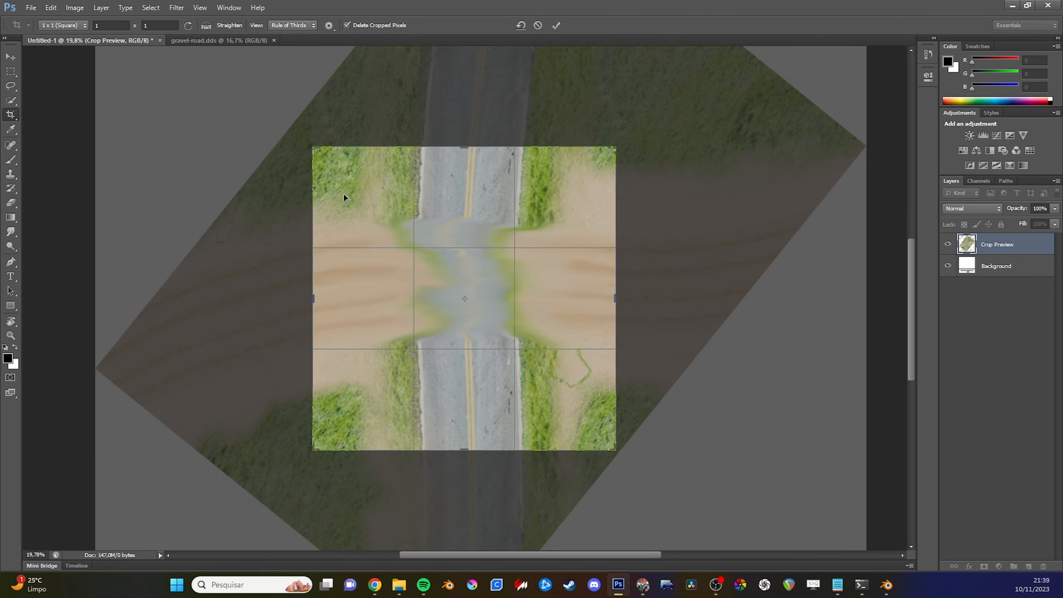
key("Return")
Resize the cropped image to 2048 pixels wide with Constrain Proportions turned off.
key("ctrl+alt+i")
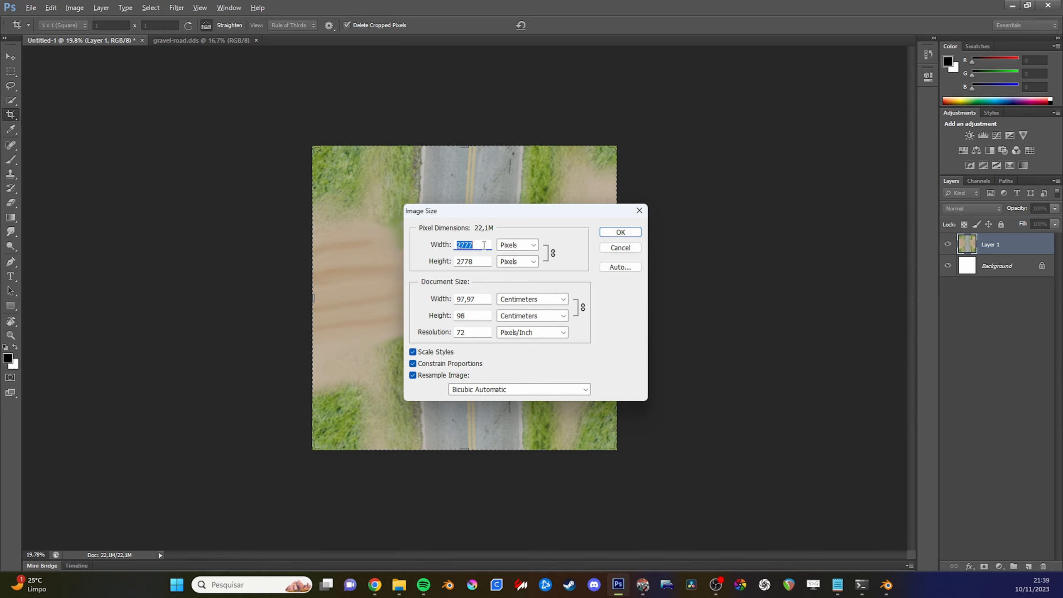
key("alt+c")
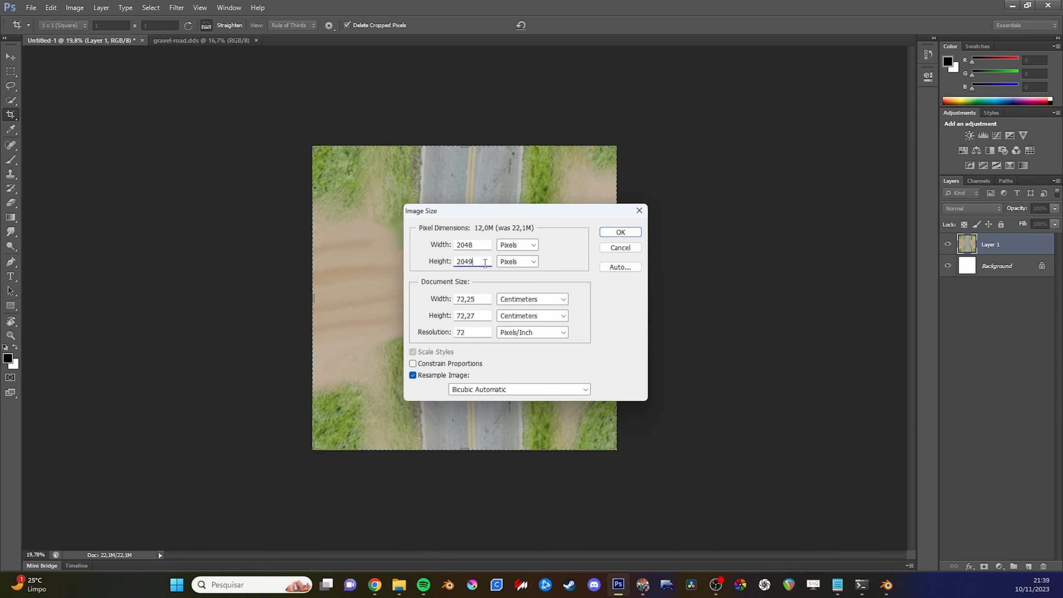
key("Return")
key("ctrl+0")
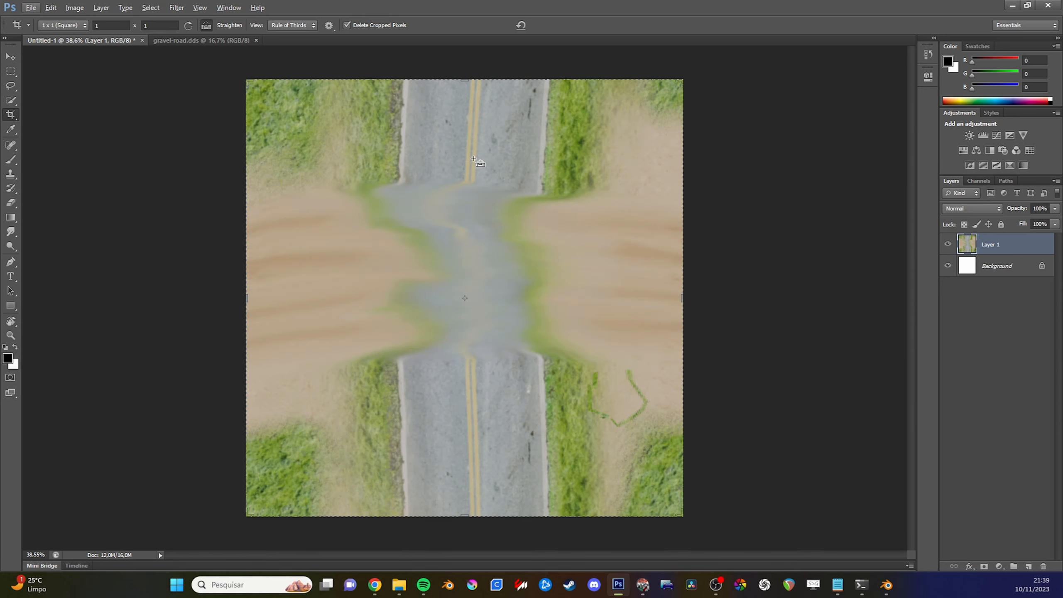
Paste the gravel texture as a new layer and scale and position it over the crossing to match the dirt road's tracks.
key("ctrl+v")
key("ctrl+t")
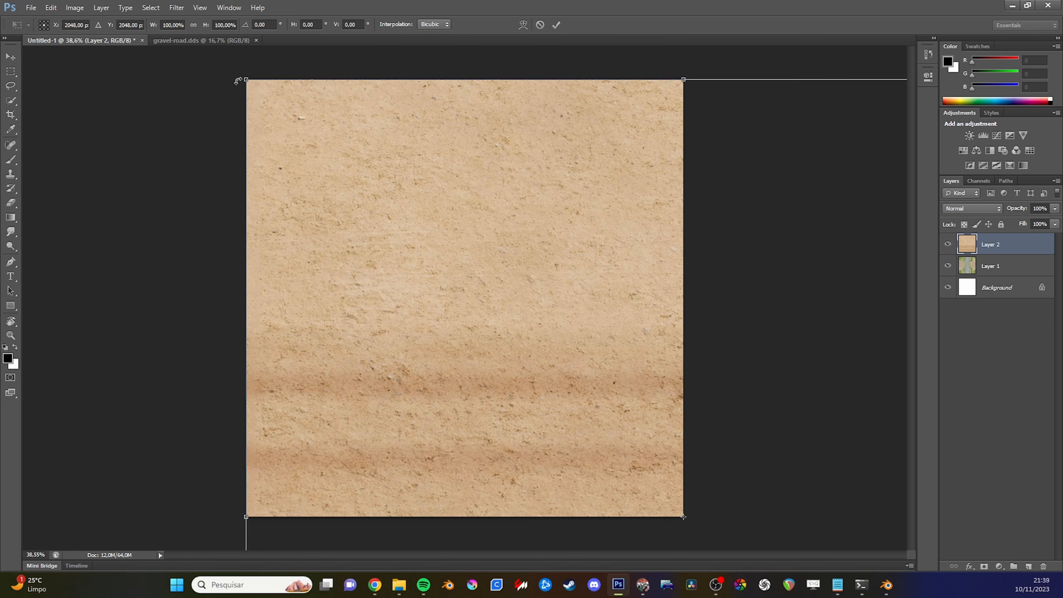
left_click_drag(246, 78, 544, 373, "shift")
left_click_drag(570, 422, 379, 214)
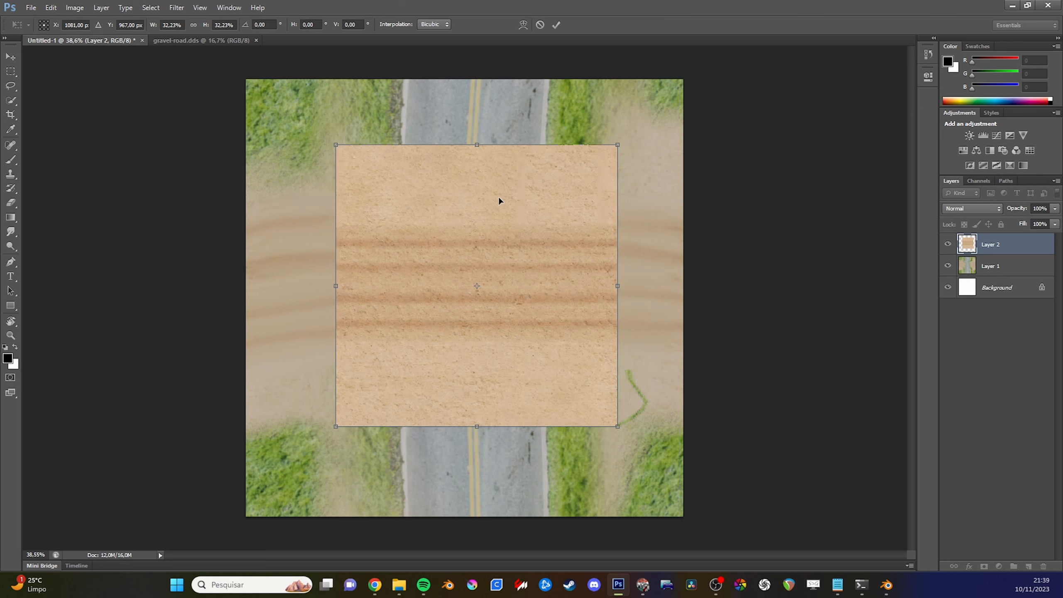
left_click_drag(641, 134, 667, 104)
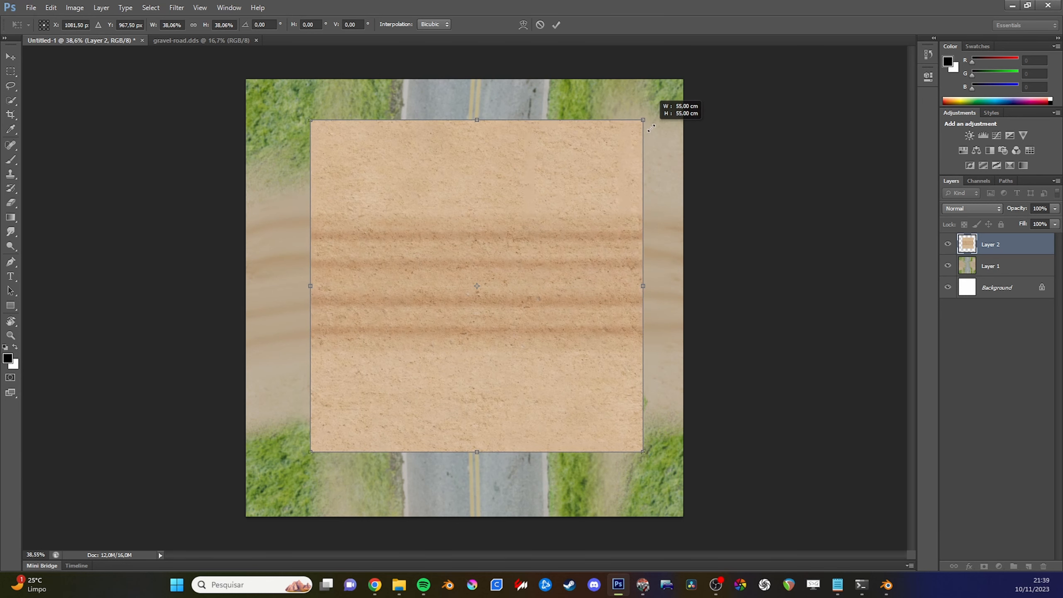
key("Return")
Warp the gravel texture layer so its tyre tracks line up with the dirt road on both sides of the crossing.
key("c")
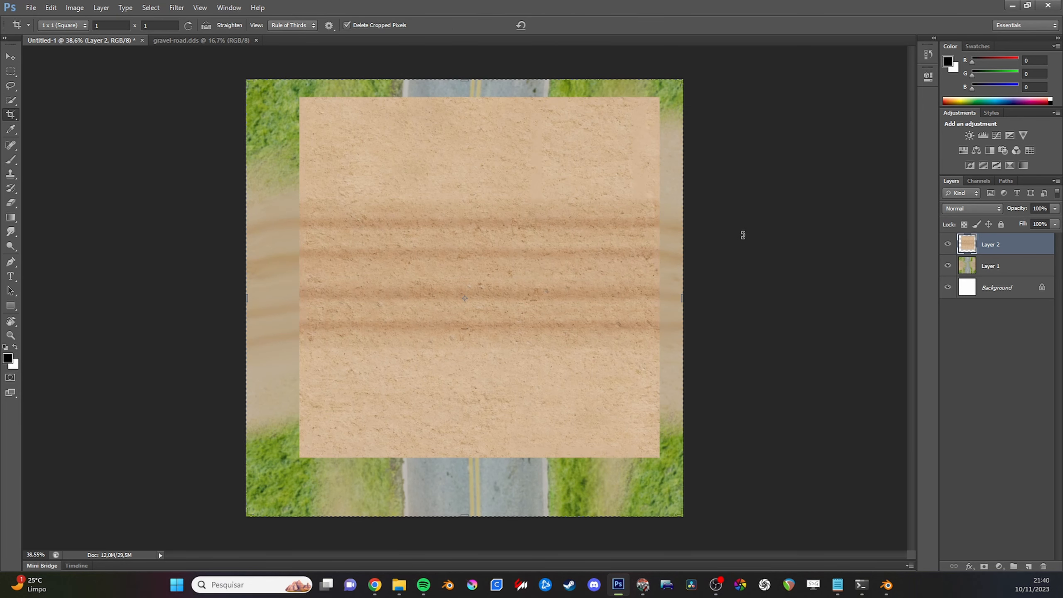
left_click(176, 8)
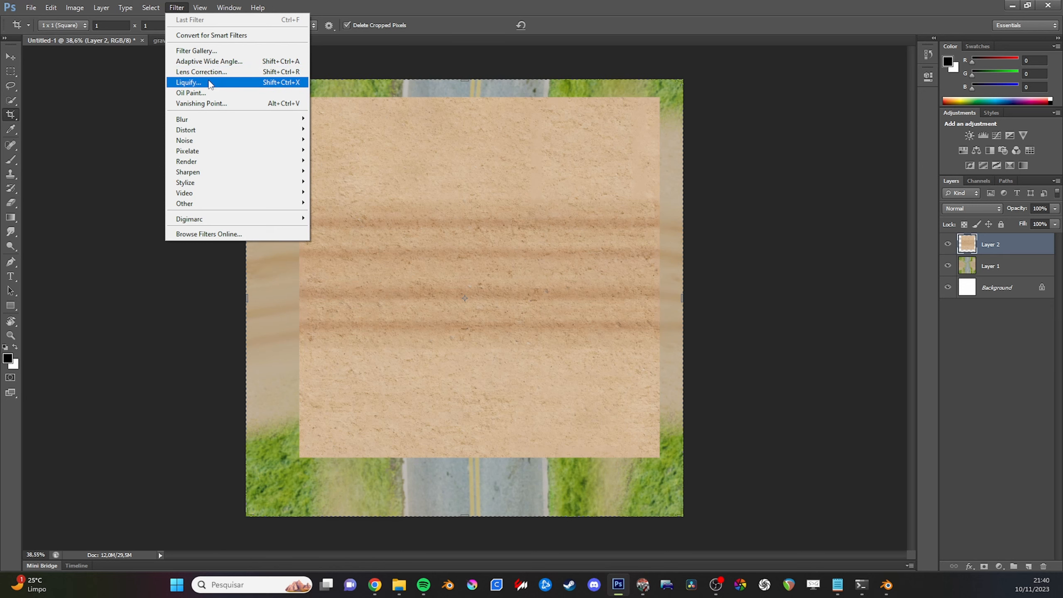
left_click(209, 83)
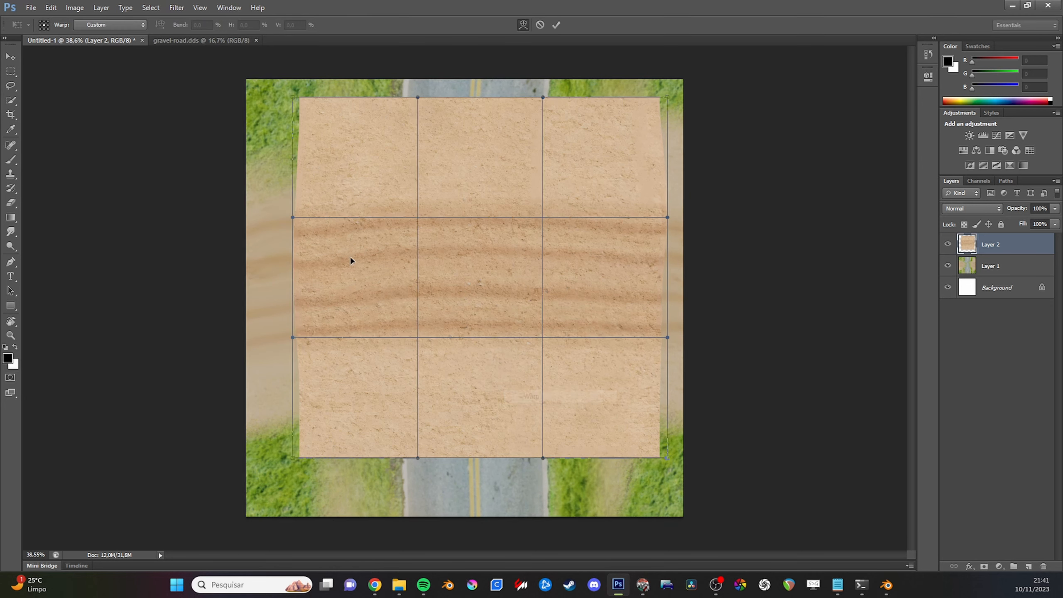
mouse_move(350, 256)
left_mouse_down()
mouse_move(386, 208)
mouse_move(456, 269)
left_mouse_up()
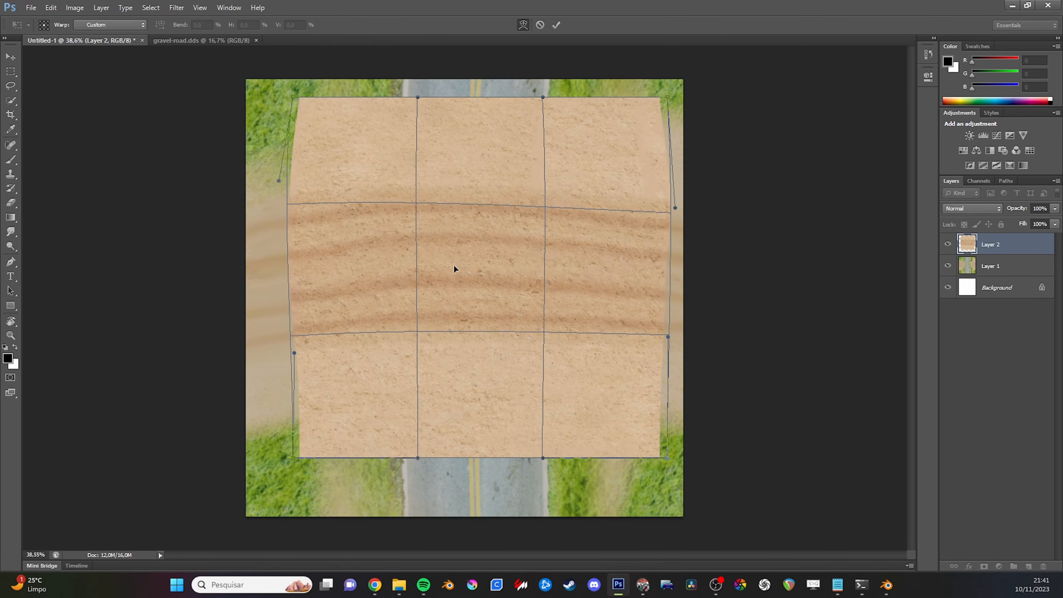
key("Return")
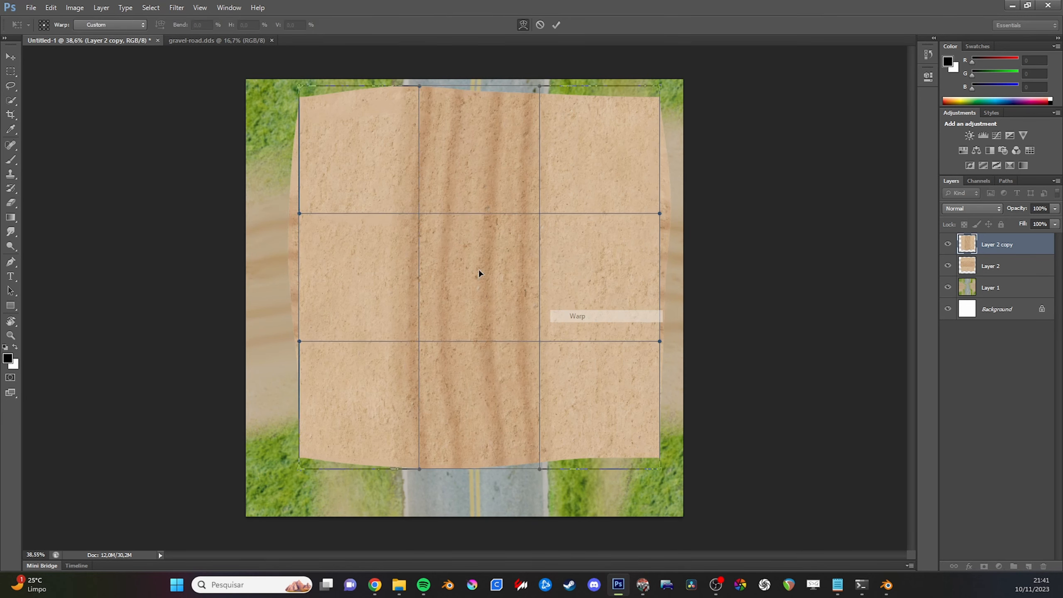
Liquify the gravel texture so its tyre tracks curve through the crossing between the dirt and paved roads.
key("shift+ctrl+x")
mouse_move(569, 239)
left_mouse_down()
mouse_move(408, 318)
mouse_move(408, 197)
left_mouse_up()
left_click(972, 31)
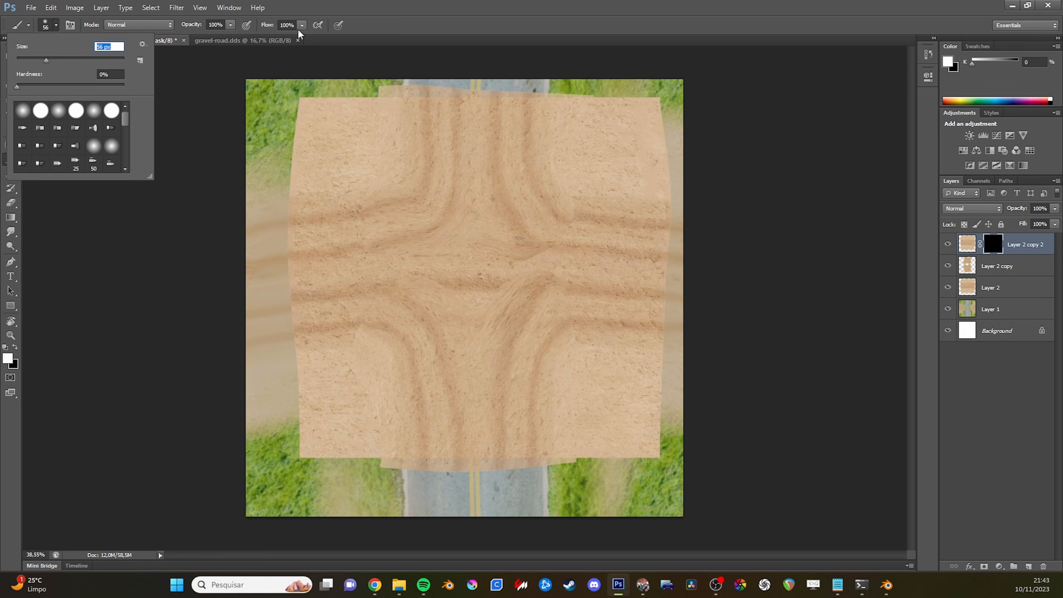
Set the brush size to 108 px for painting on the top gravel copy's layer mask.
type("108")
key("Return")
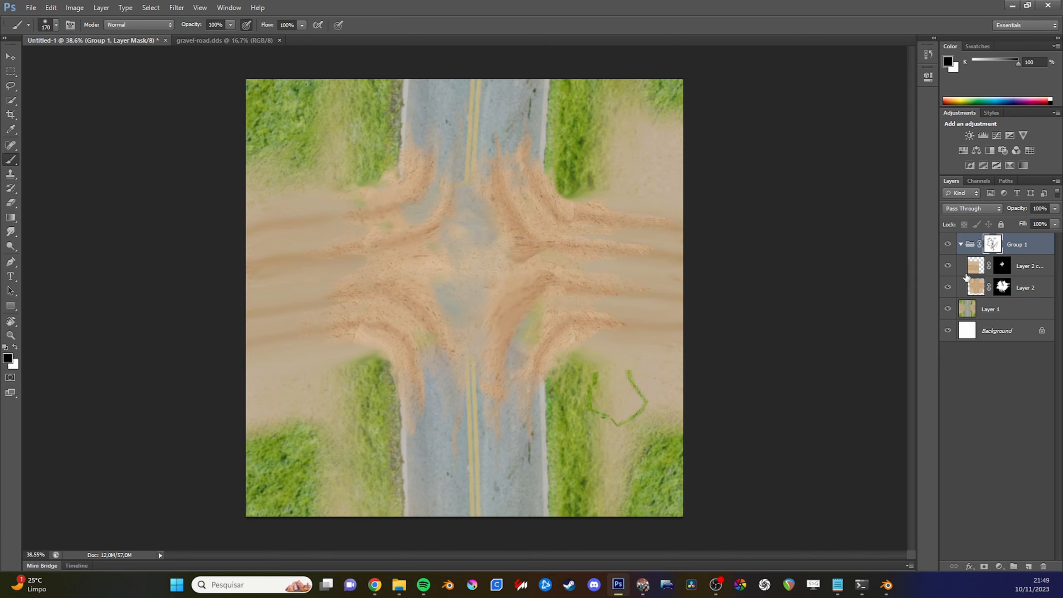
Hide Layer 1 and the Background layer, leaving only the masked gravel group shown over transparency.
left_click(962, 246)
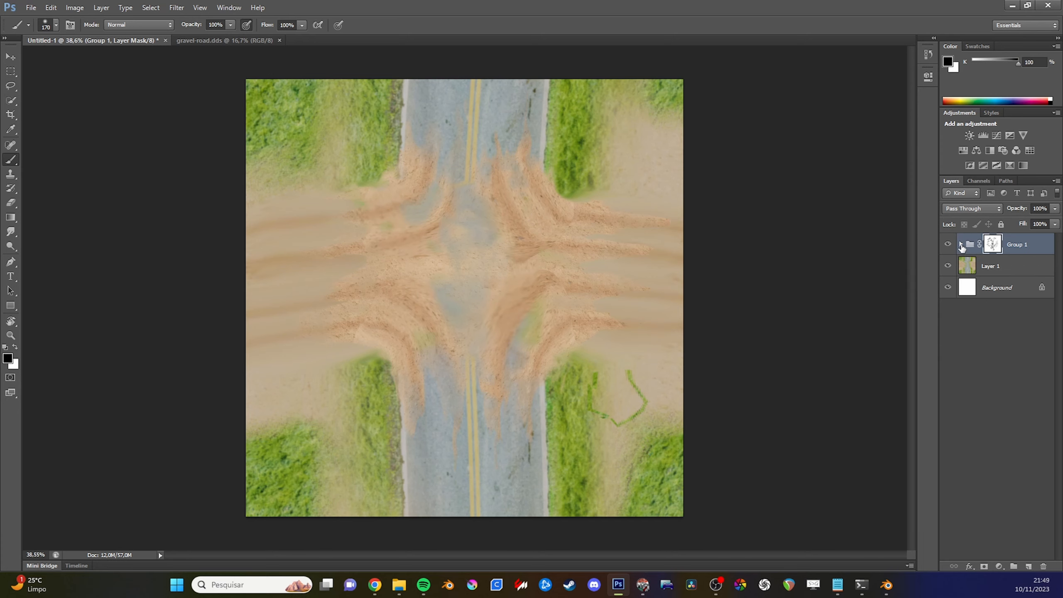
left_click(961, 246)
left_click(948, 311)
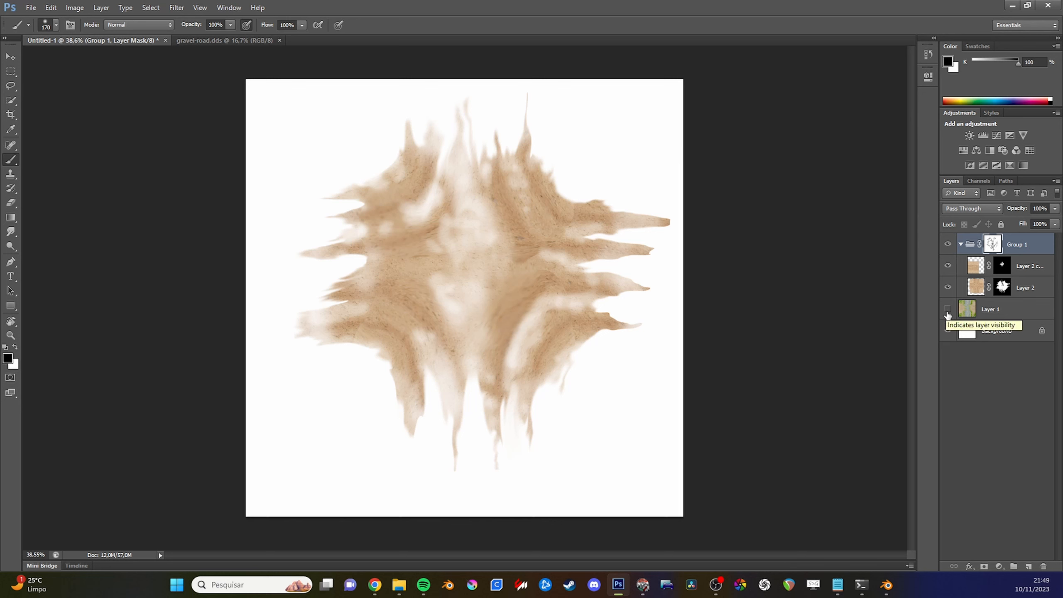
left_click(948, 332)
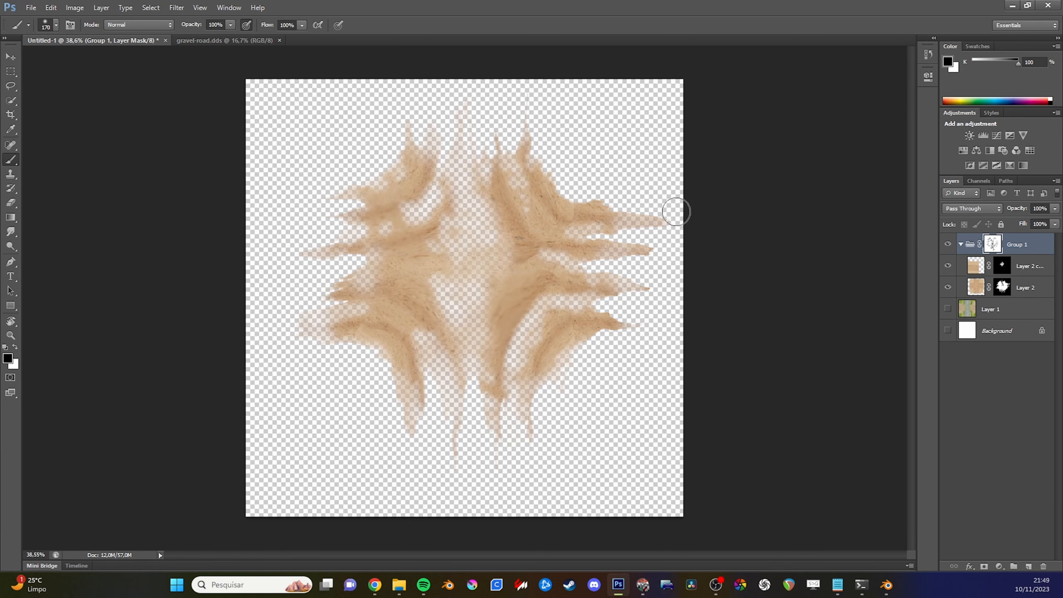
Save a copy of the crossing texture in DDS format as cross in the Textures folder.
key("ctrl+s")
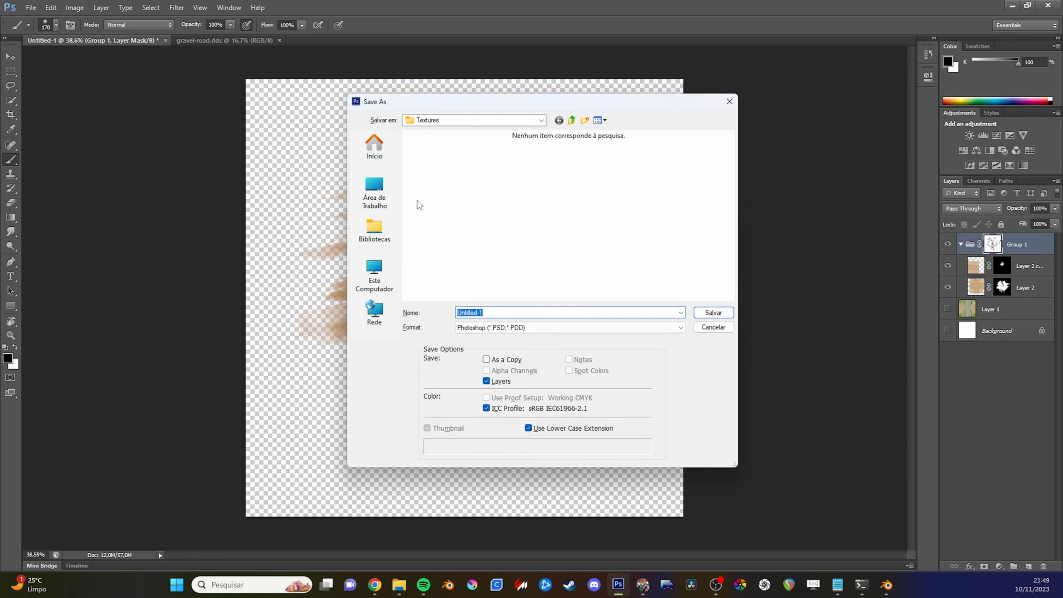
left_click(485, 327)
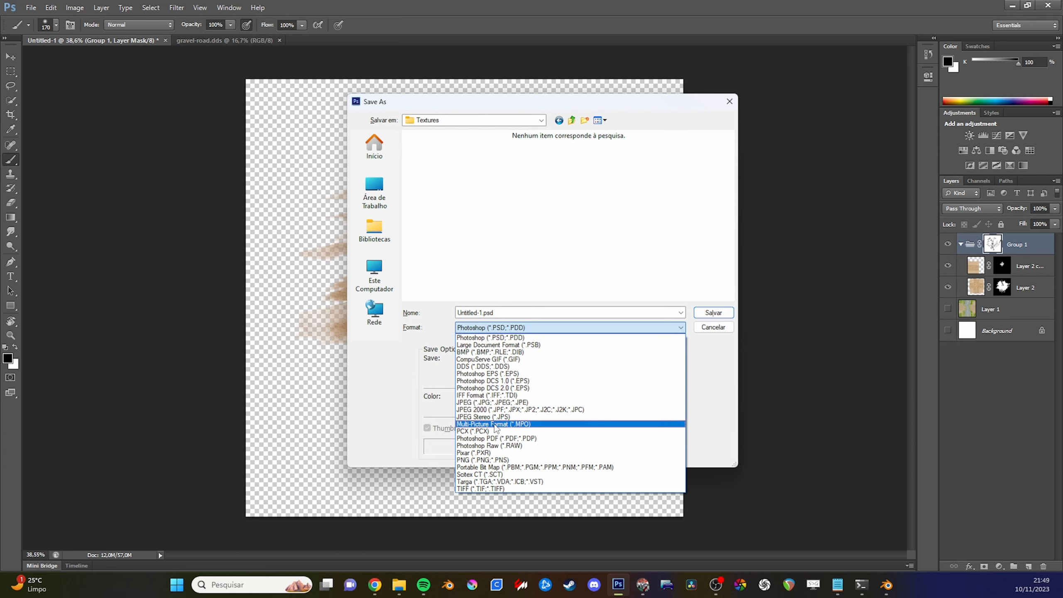
left_click(523, 367)
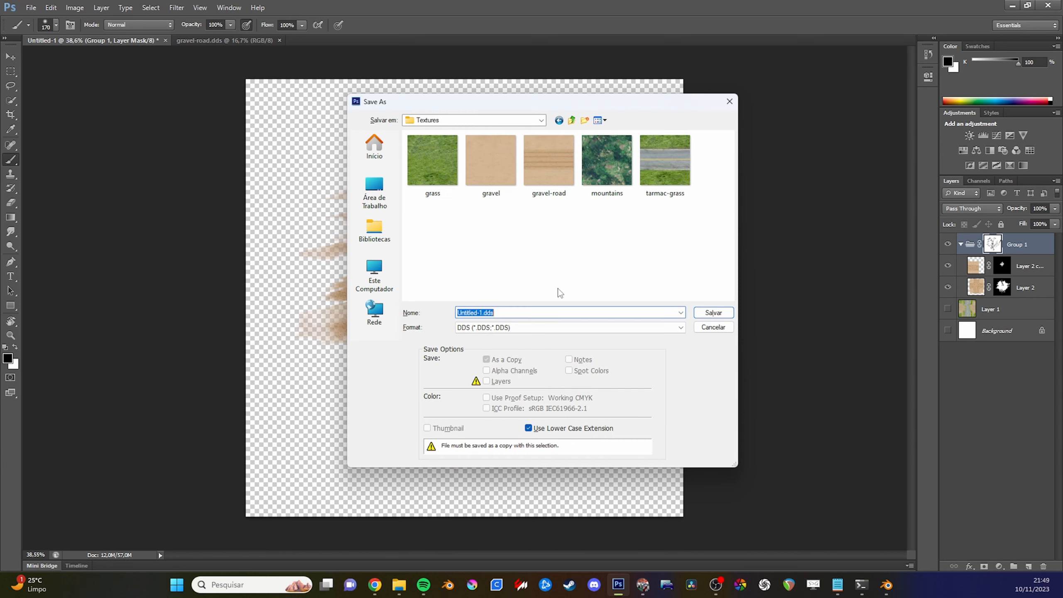
type("cross")
key("Return")
Export the DDS as DXT5 with mipmaps, the Mitchell filter and transparency as the alpha channel.
left_click(559, 205)
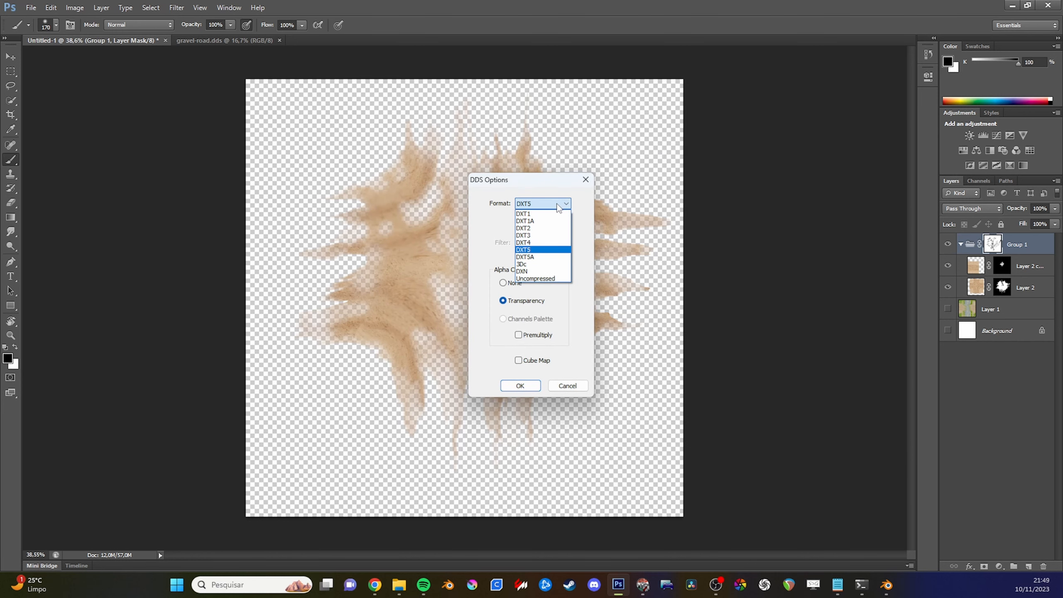
left_click(548, 205)
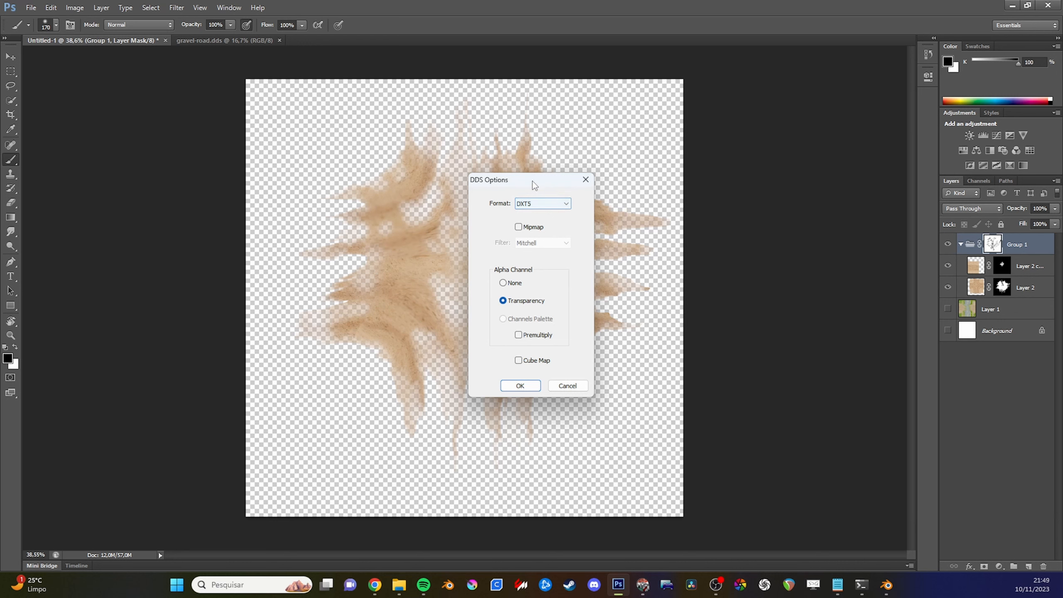
left_click_drag(534, 185, 586, 205)
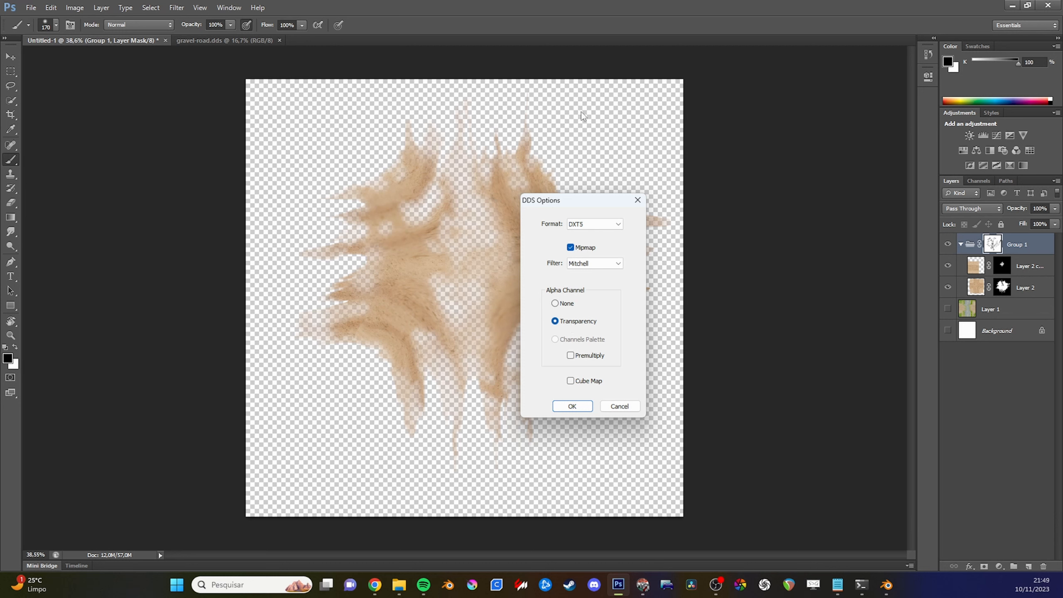
left_click(573, 406)
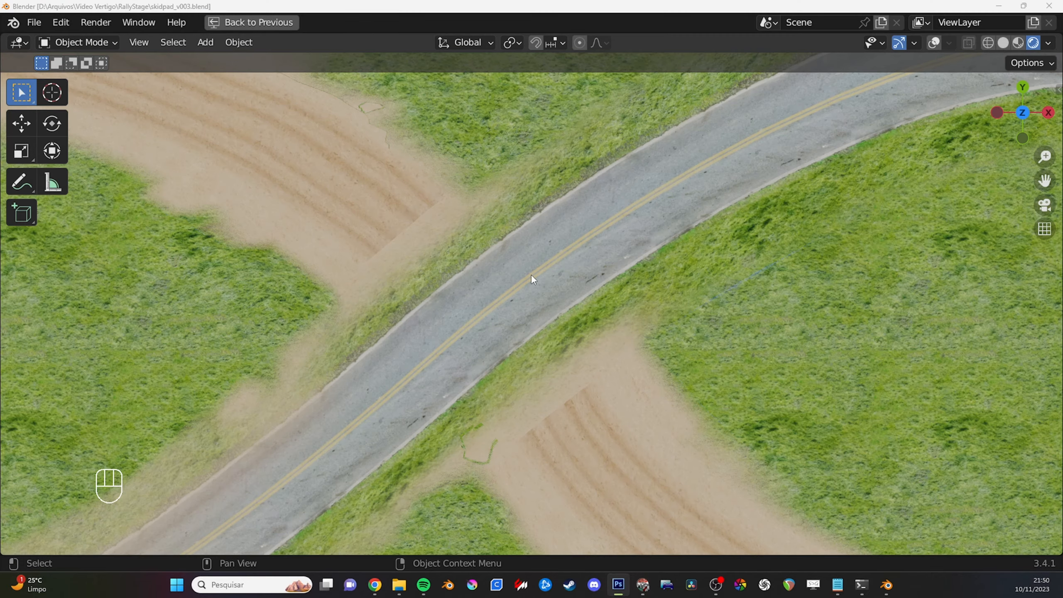
Switch to Blender, restore the full layout, place the 3D cursor at the road crossing's centre and show the viewport overlays.
key("ctrl+space")
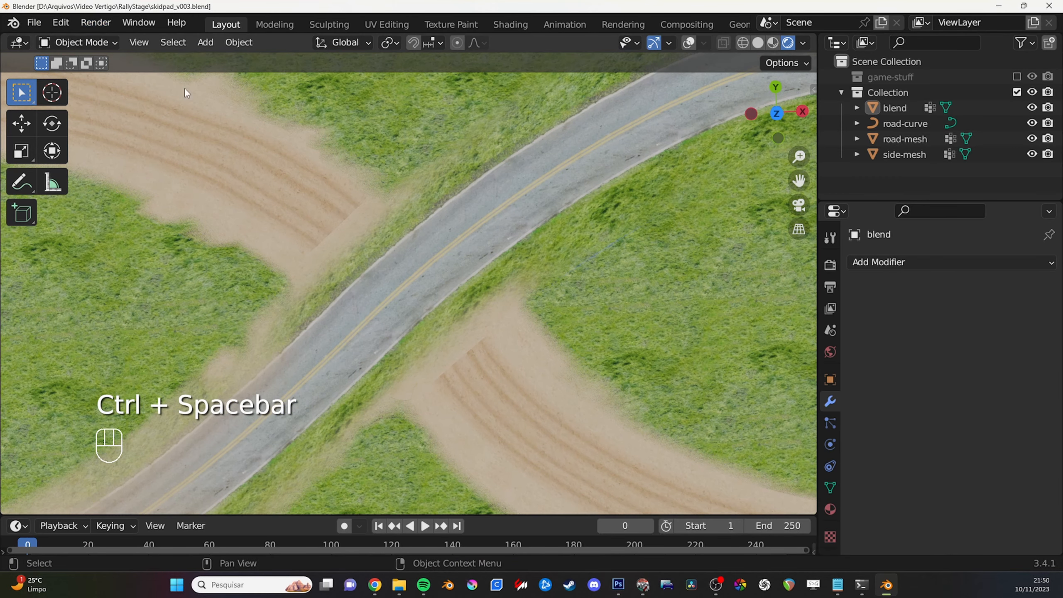
right_click(416, 273, "shift")
left_click(689, 42)
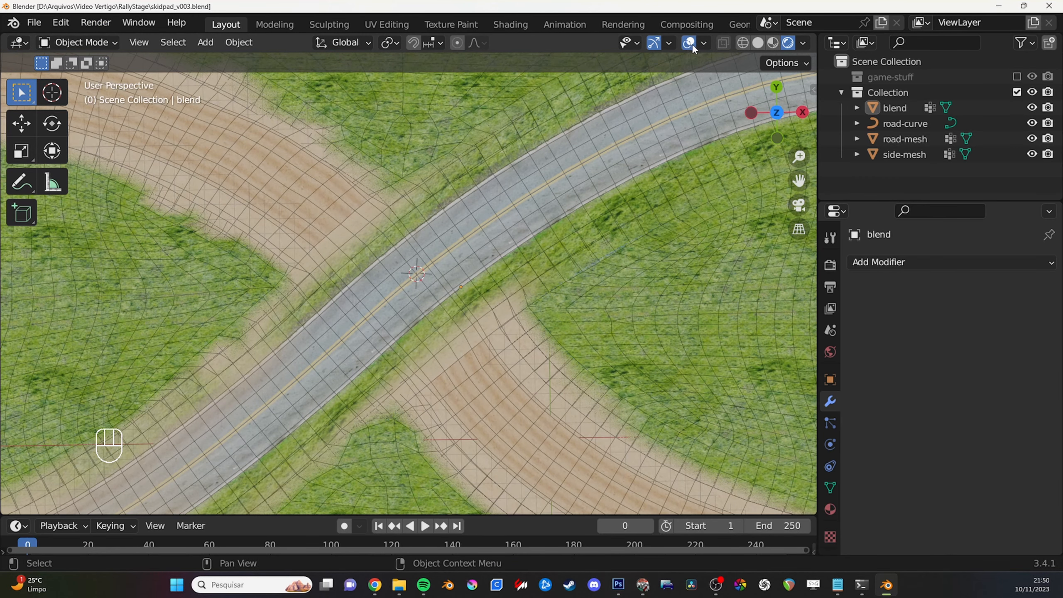
middle_click_drag(410, 275, 415, 262)
Import cross.dds from the Textures folder as an image plane with the Hashed blend mode.
left_click(33, 22)
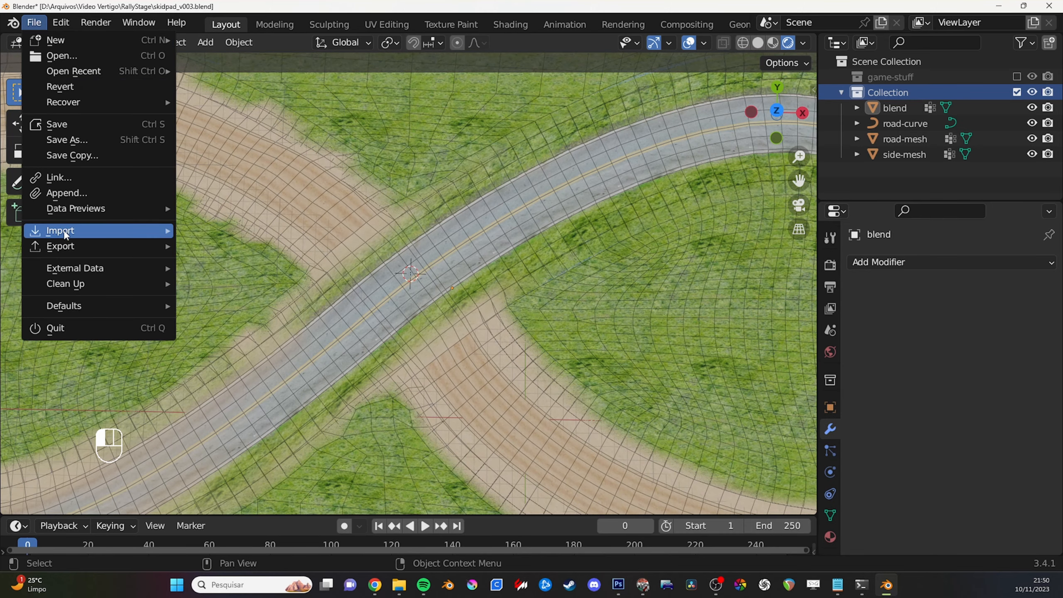
mouse_move(62, 231)
left_click(252, 447)
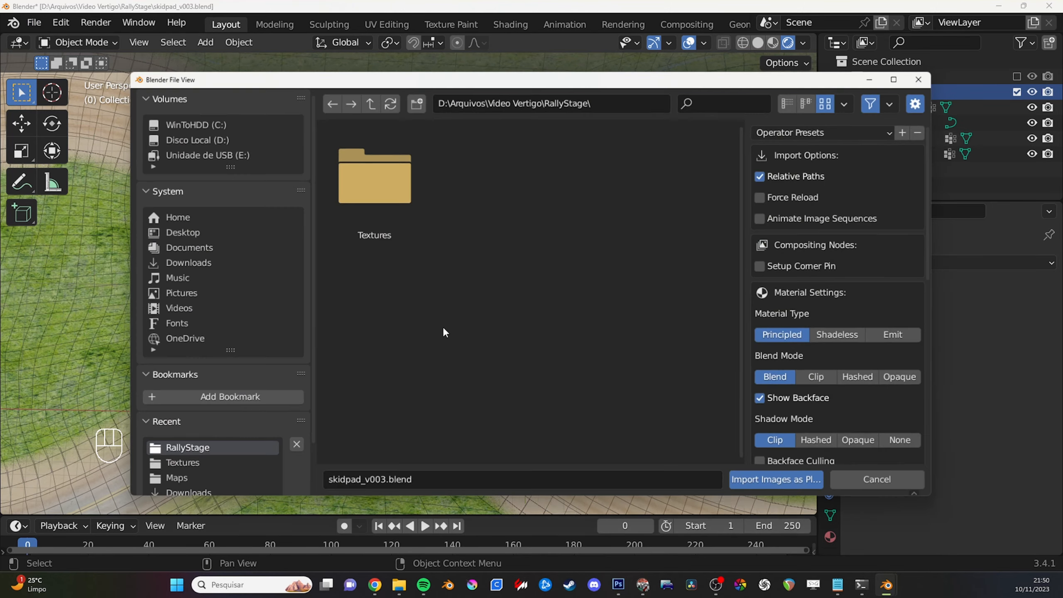
left_click(378, 203)
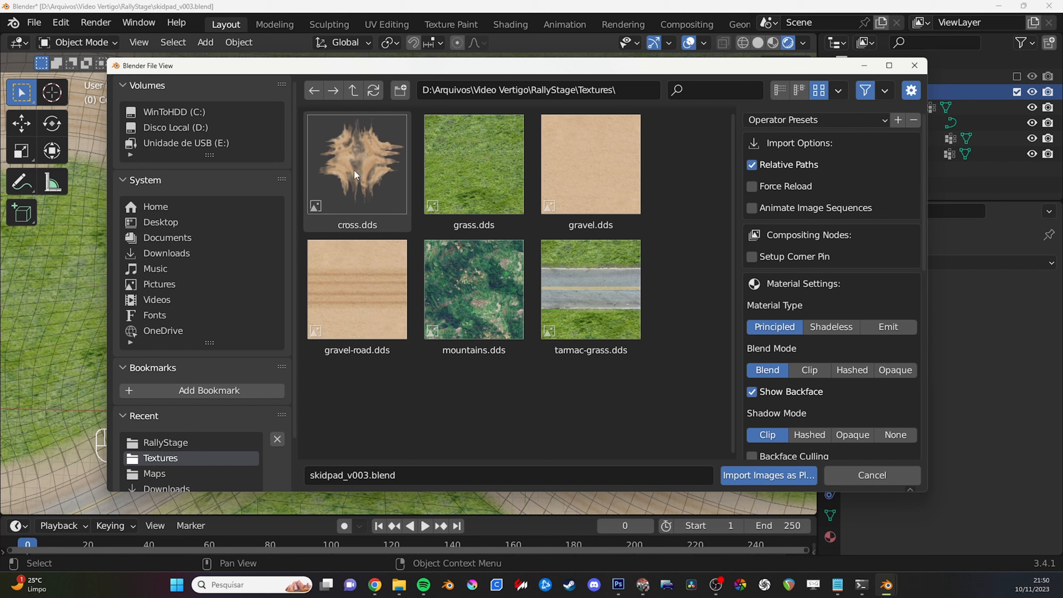
left_click(362, 181)
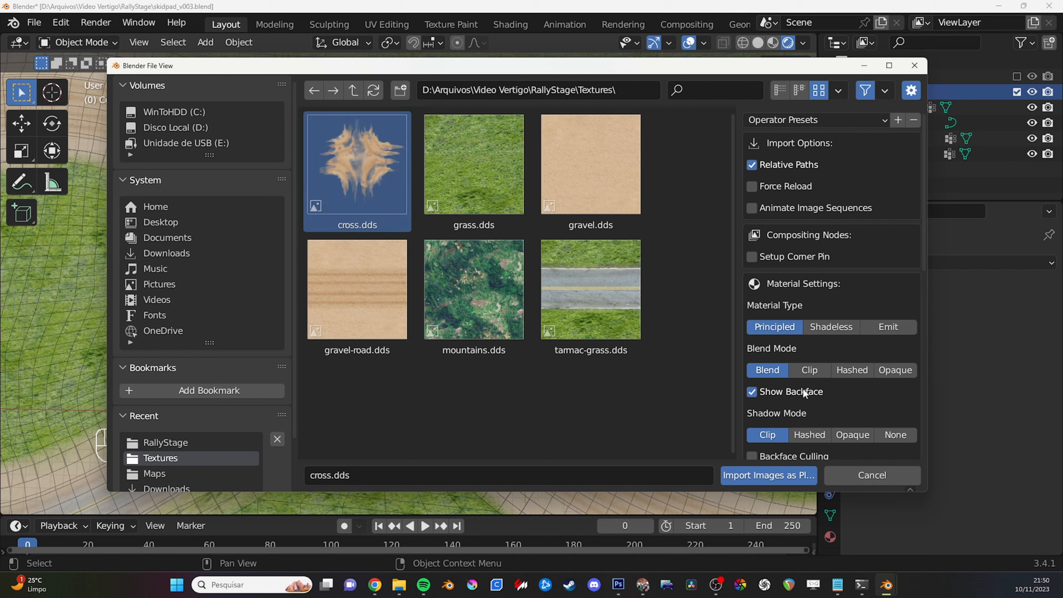
left_click(854, 369)
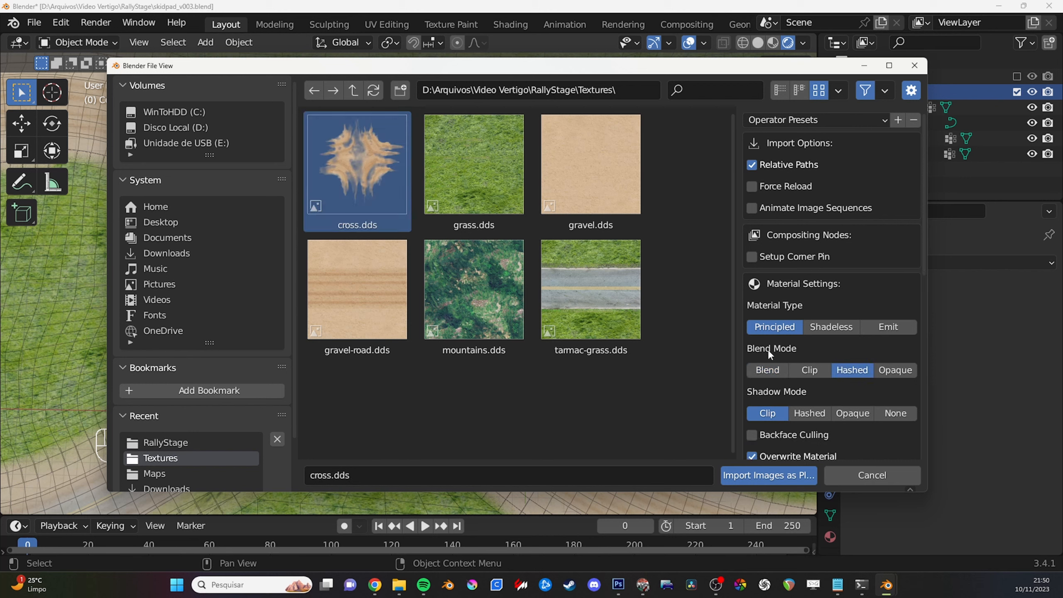
left_click(769, 475)
Move the cross plane vertically along Z and scale it up to span the road crossing.
key("g")
key("z")
left_click(386, 297)
key("s")
left_click(603, 416)
middle_click_drag(463, 164, 472, 156, "shift")
middle_click_drag(472, 156, 471, 136)
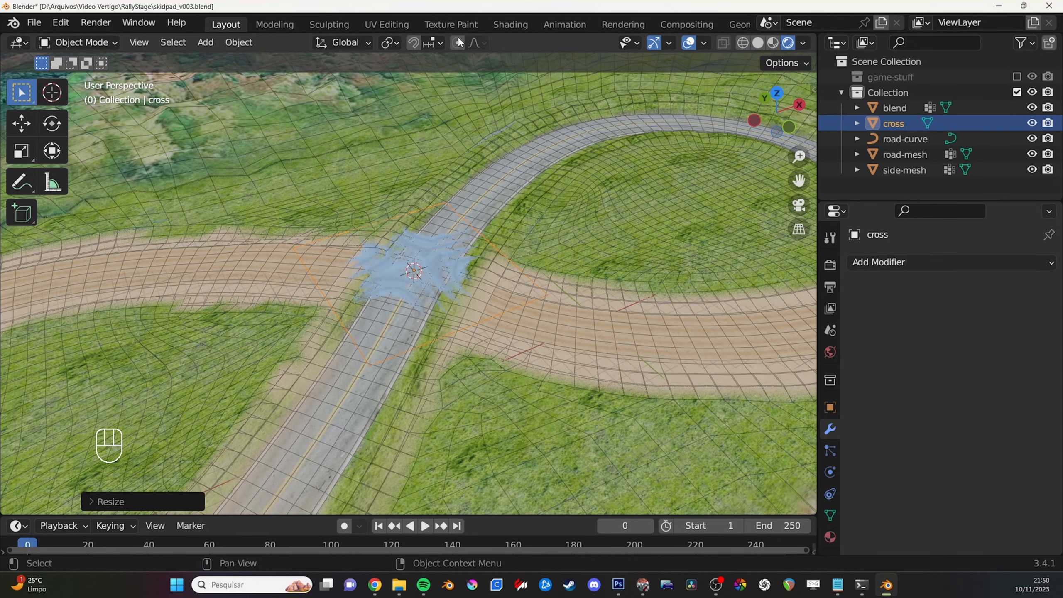
Delete the image texture and Principled BSDF nodes from the cross material, keeping only the Material Output.
left_click(510, 24)
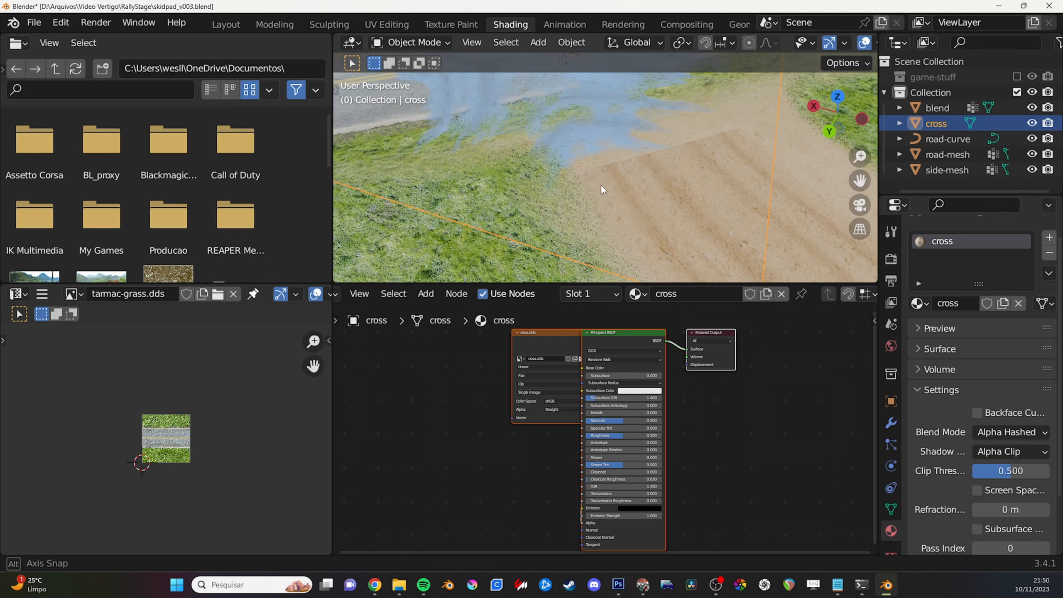
left_click_drag(460, 387, 607, 425)
key("x")
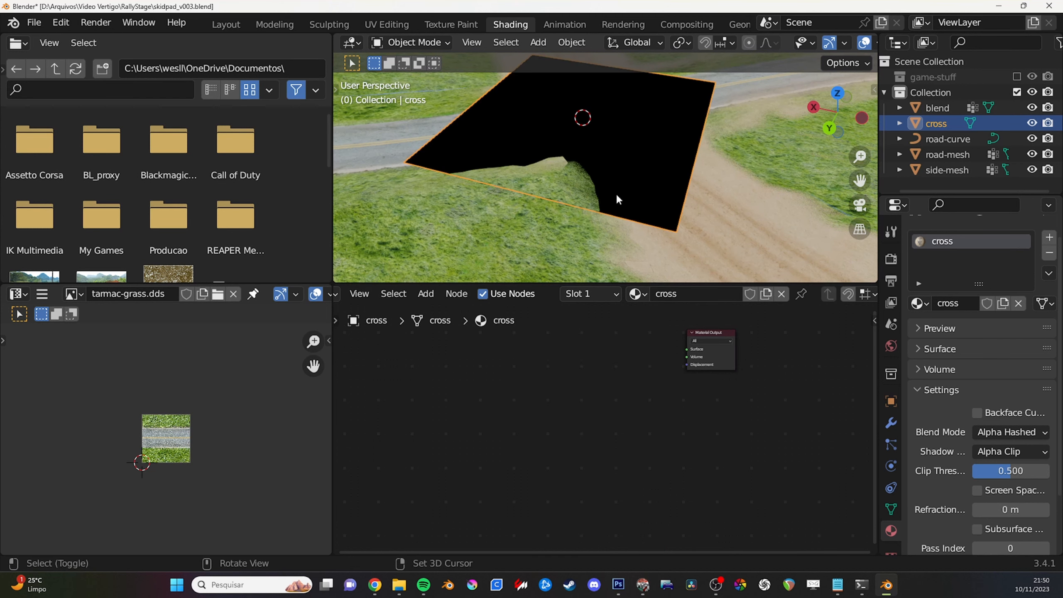
Copy the road mesh's tarmac-grass shader nodes into the cross material and connect the RBR Shader's Surface output to the Material Output.
scroll(617, 197, "down", 2)
middle_click_drag(629, 198, 651, 198)
left_click(741, 209)
scroll(432, 383, "down", 2)
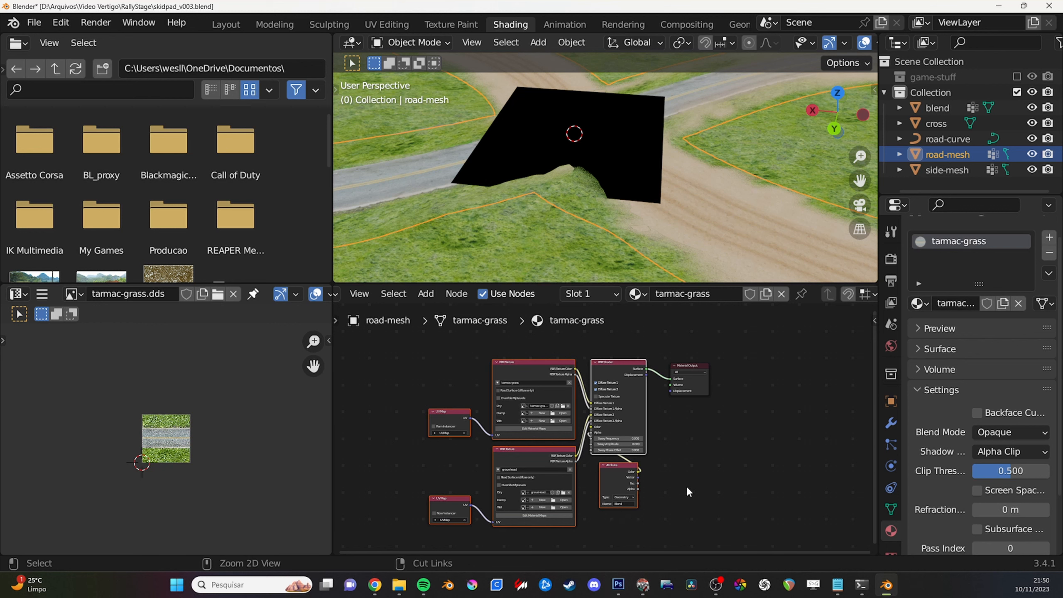
key("ctrl+c")
left_click(652, 202)
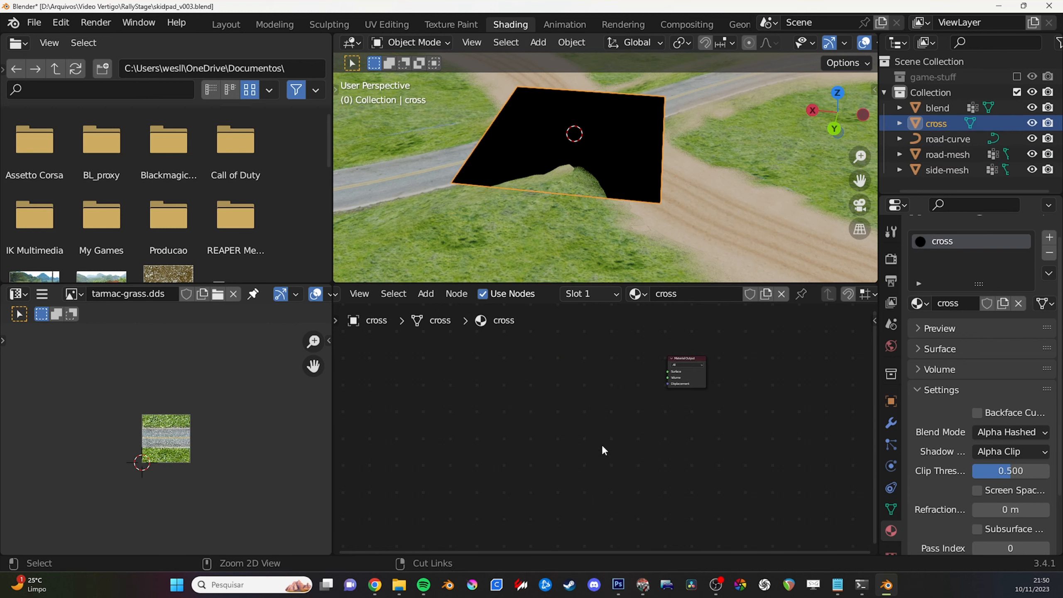
key("ctrl+v")
key("g")
right_click(675, 458)
left_click(669, 450)
scroll(663, 407, "up", 3)
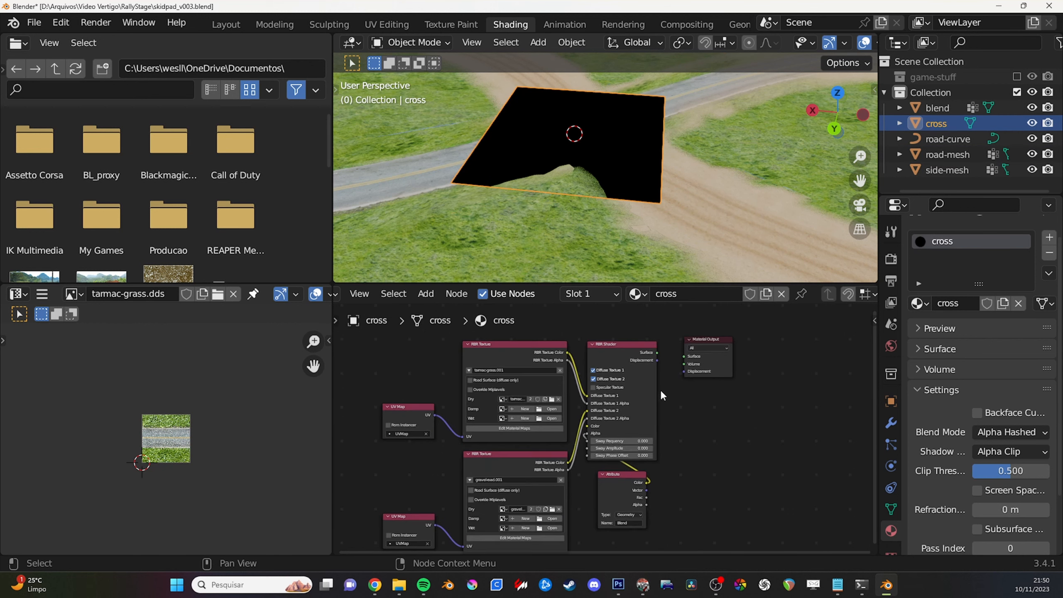
left_click_drag(657, 353, 685, 357)
Disable Diffuse Texture 2 on the cross material's RBR Shader and delete the second RBR Texture and UV Map nodes.
scroll(686, 360, "down", 1)
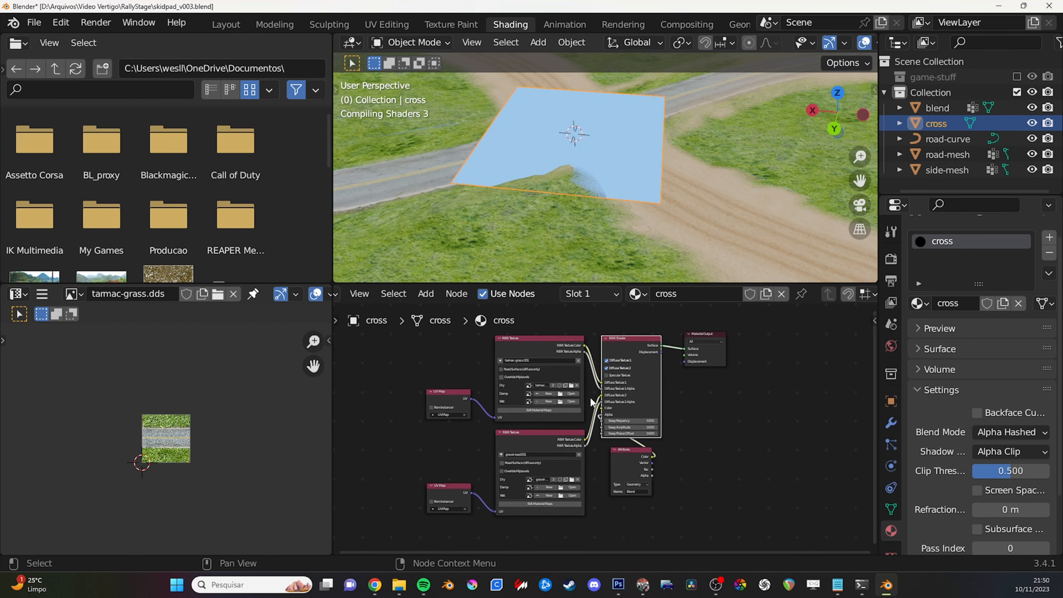
left_click(607, 368)
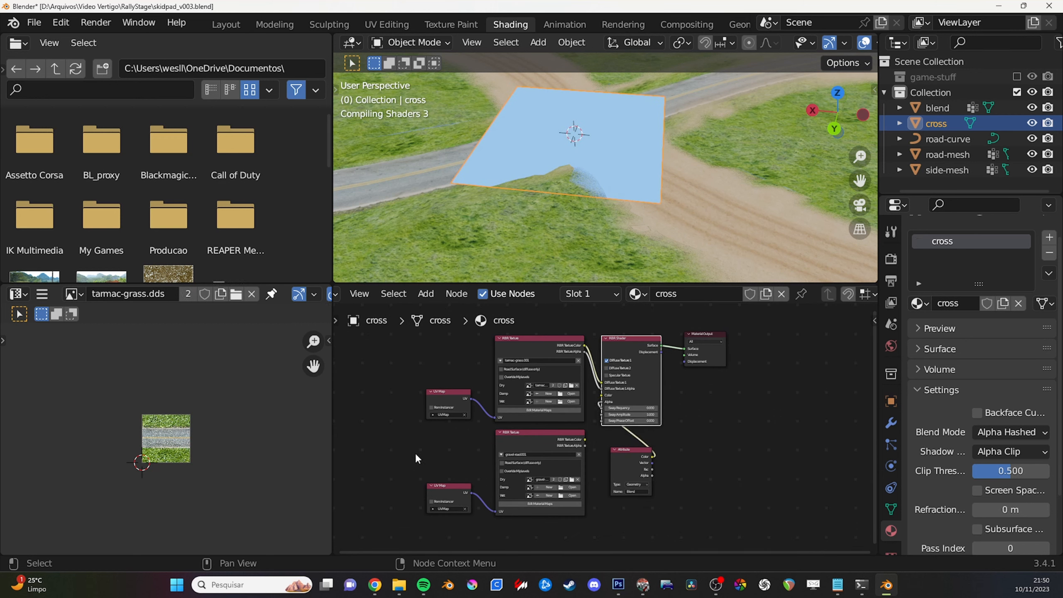
left_click_drag(414, 461, 550, 519)
key("x")
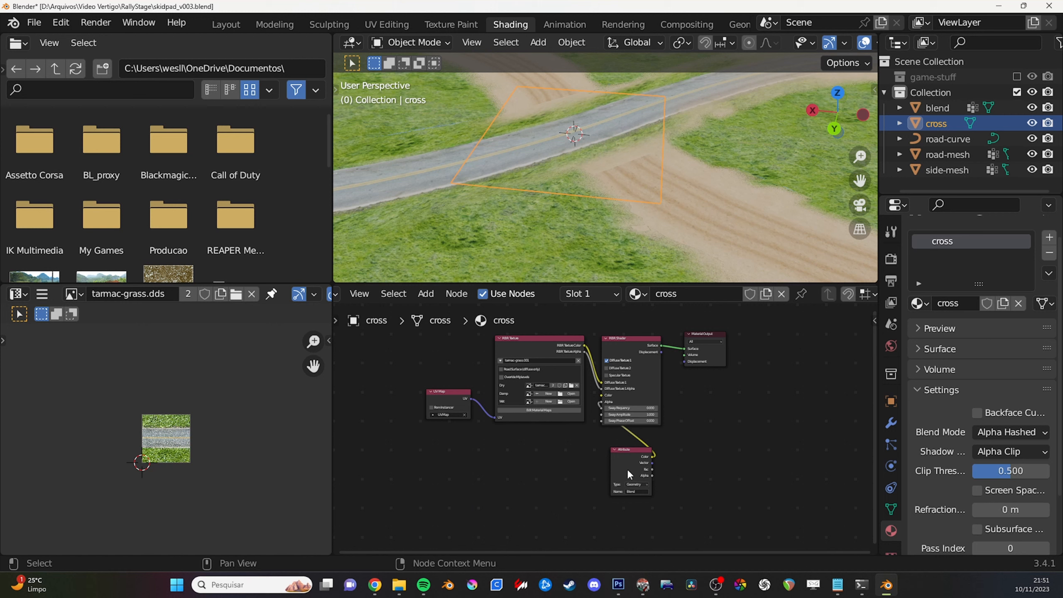
scroll(628, 471, "up", 1)
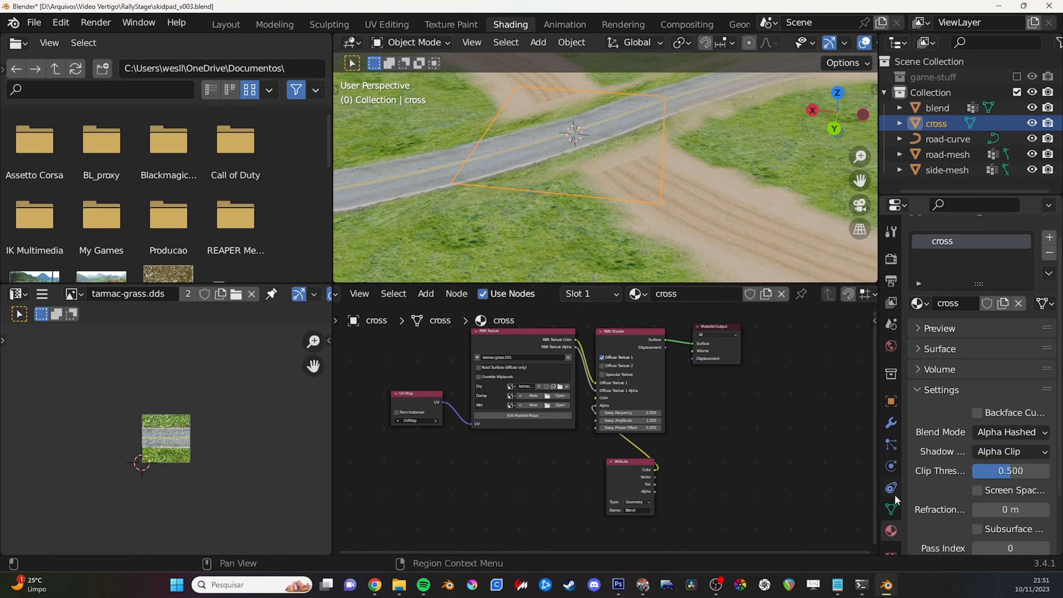
Try to add a generic attribute named Alpha to the cross plane's mesh data.
left_click(891, 508)
scroll(936, 458, "down", 2)
scroll(937, 460, "down", 2)
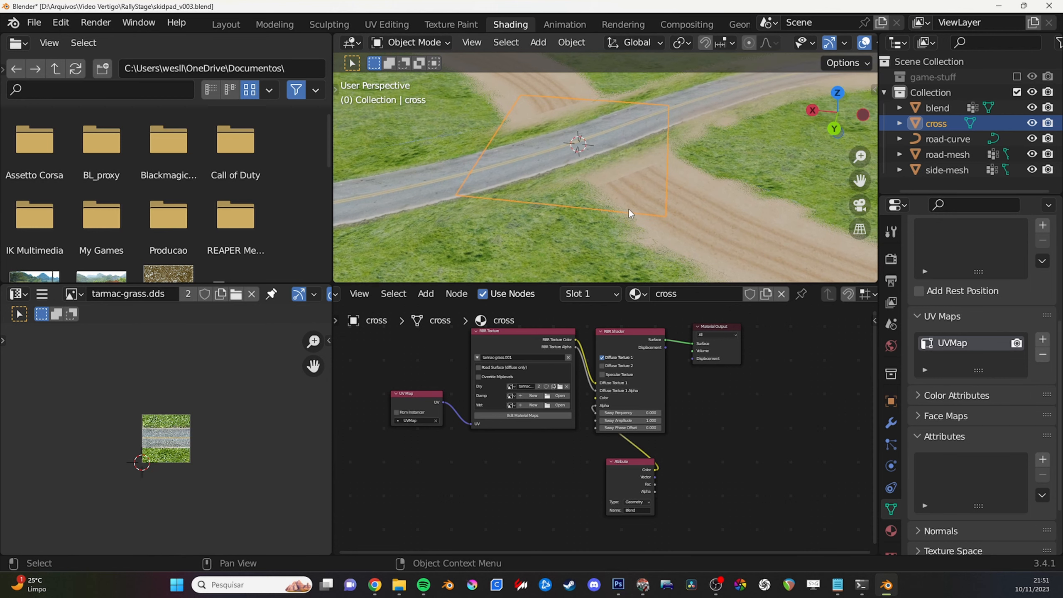
left_click(1042, 459)
left_click(965, 484)
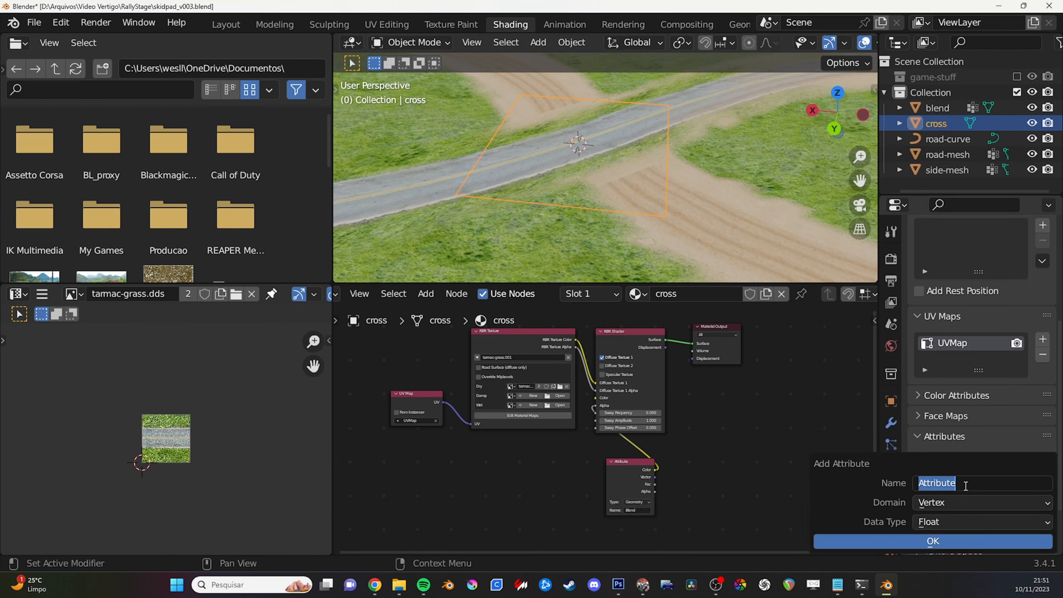
type("Ble")
type("Alpha")
key("Return")
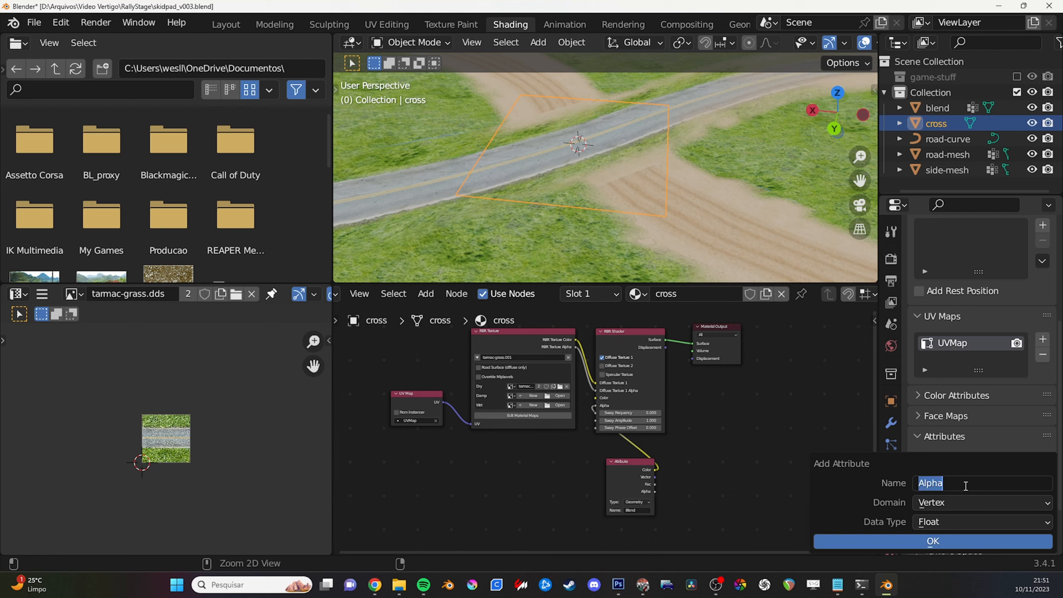
key("Return")
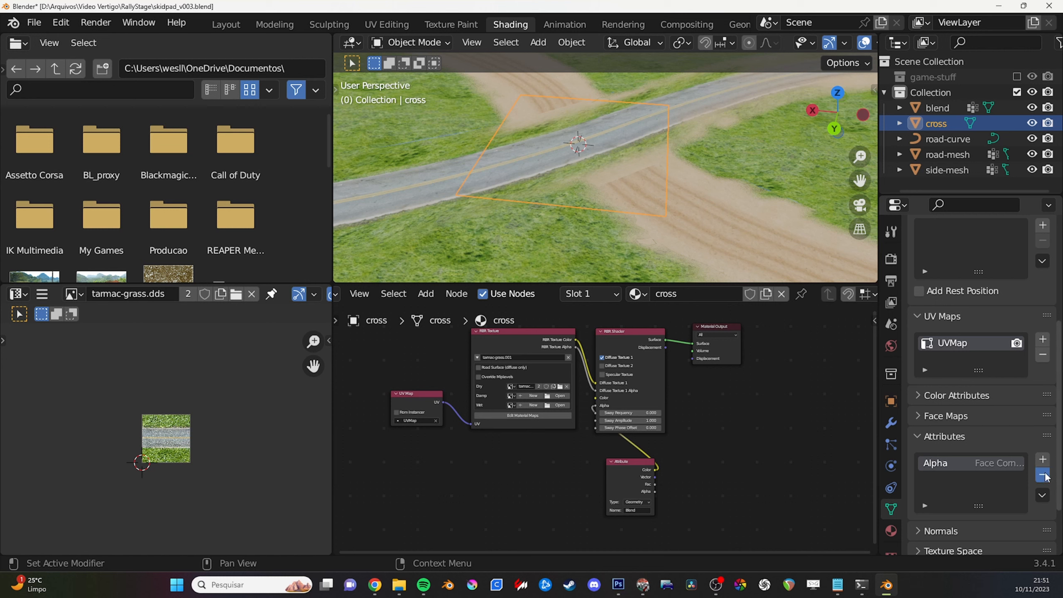
Add a color attribute named Alpha to the cross plane with the Face Corner domain and Byte Color data type.
left_click(935, 443)
left_click(929, 403)
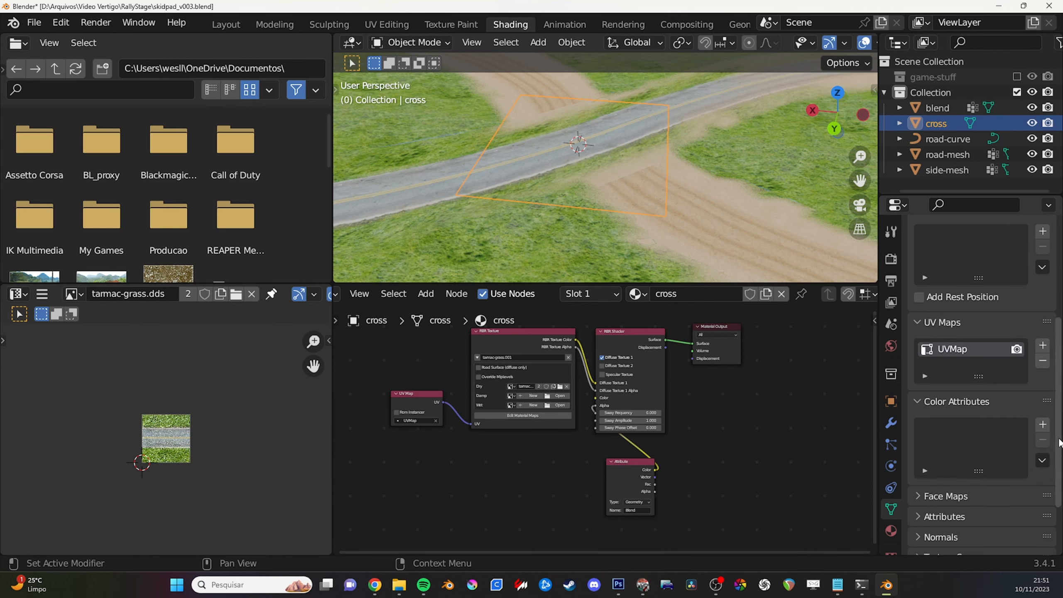
left_click(1042, 426)
left_click(965, 455)
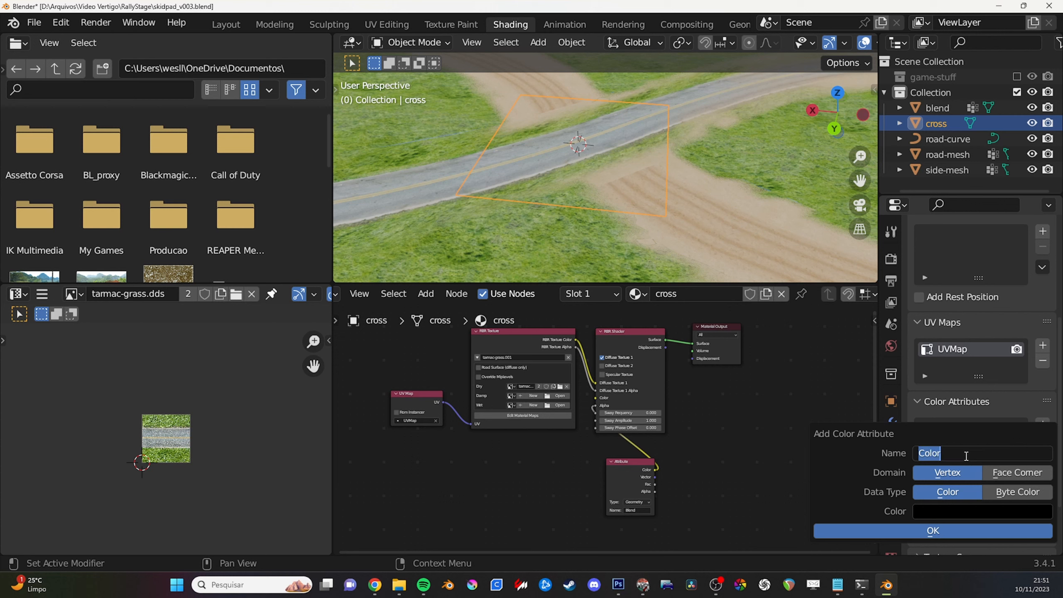
type("Alpha")
left_click(1016, 472)
left_click(1007, 493)
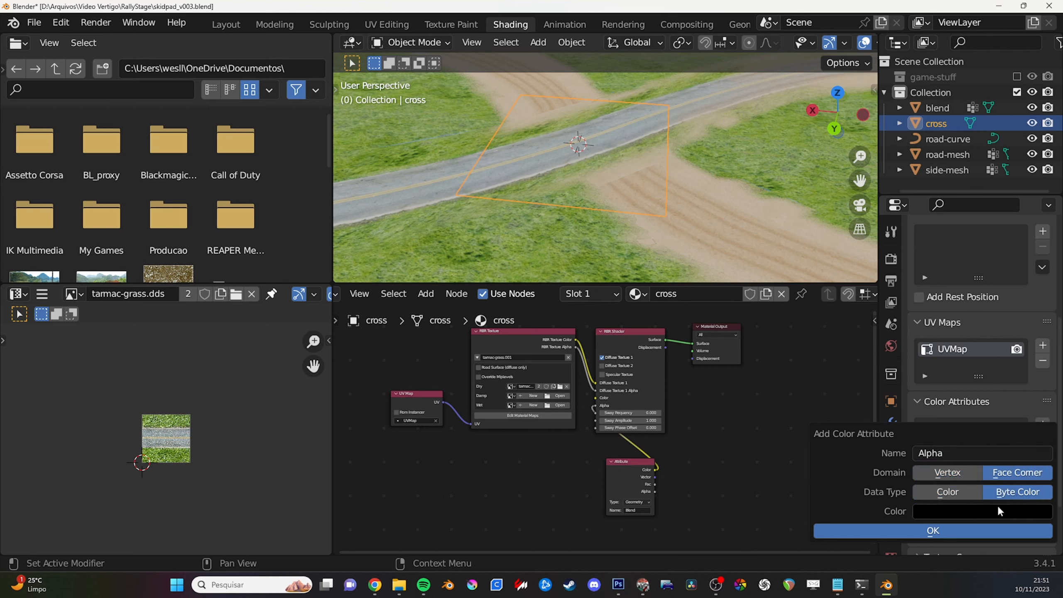
left_click(984, 509)
Set the attribute name in the cross material's Attribute node to Alpha.
left_click(641, 500)
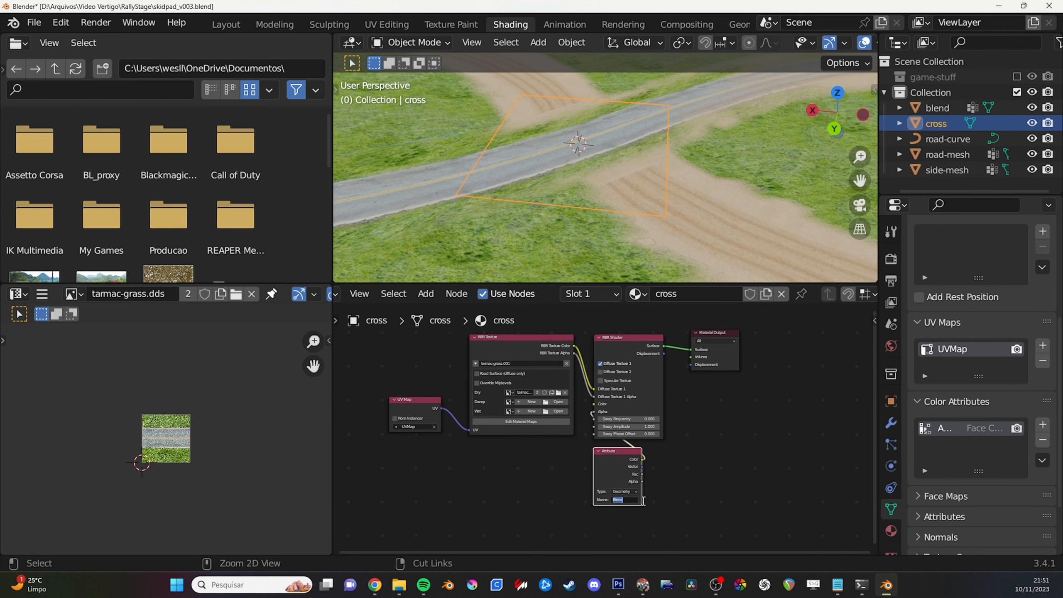
type("Alpha")
key("Return")
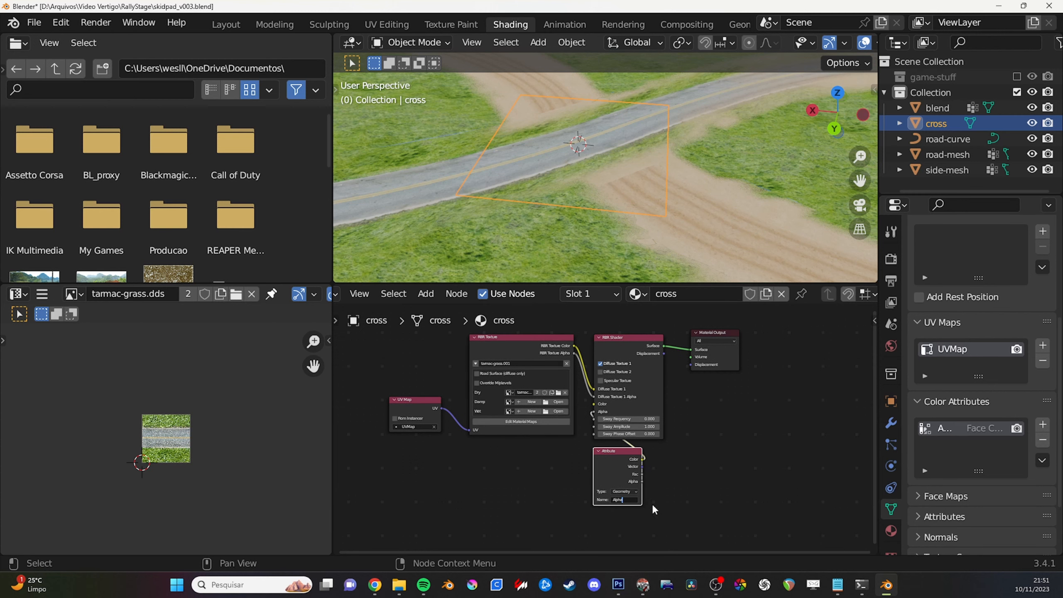
scroll(657, 496, "up", 2)
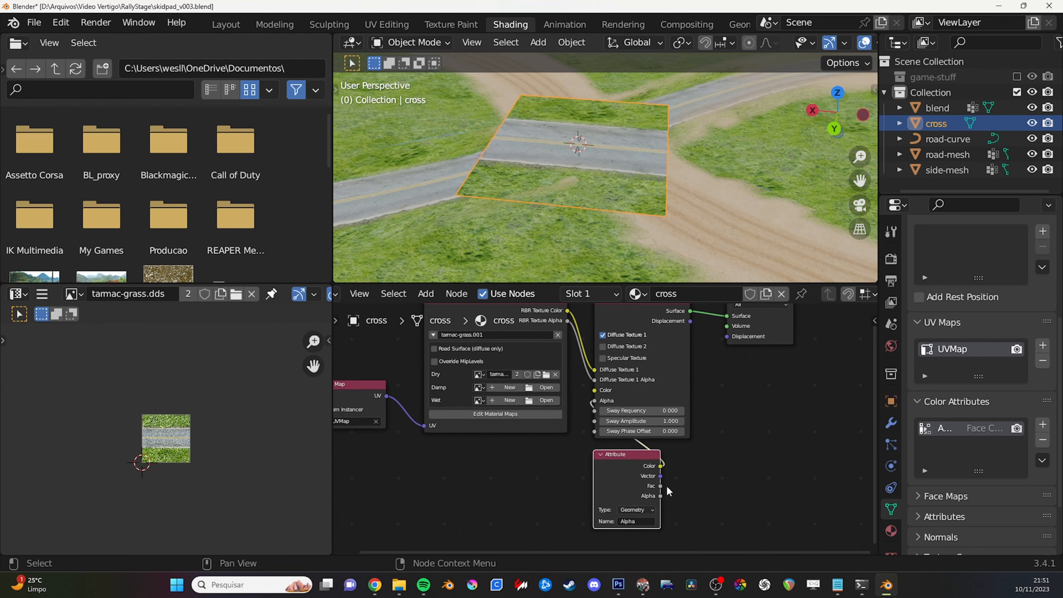
key("g")
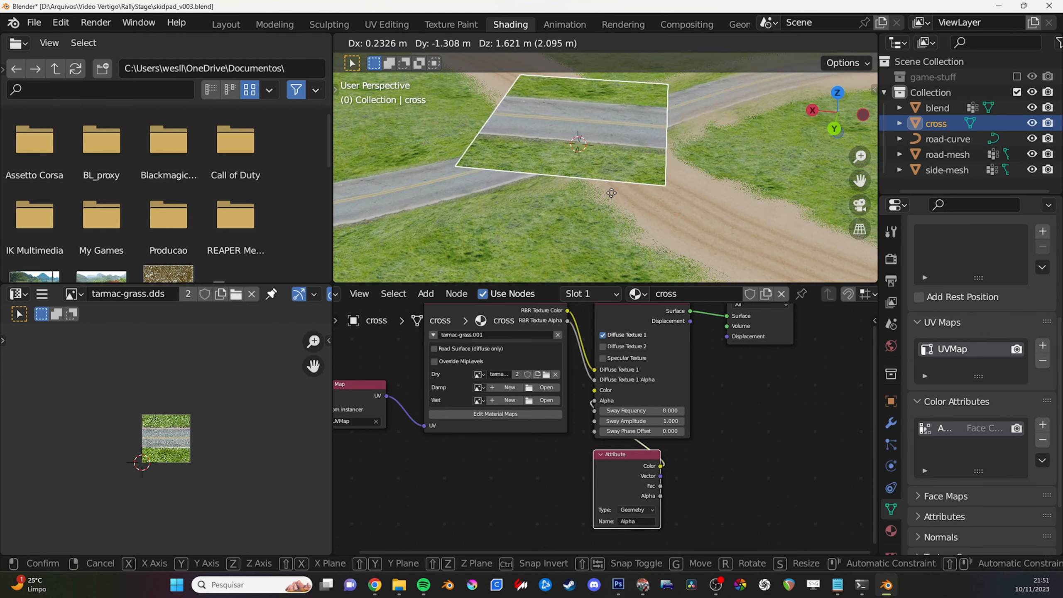
right_click(617, 208)
Rename the texture in the cross material's RBR Texture node as cross.
middle_click_drag(589, 206, 594, 202)
middle_click_drag(587, 350, 606, 383)
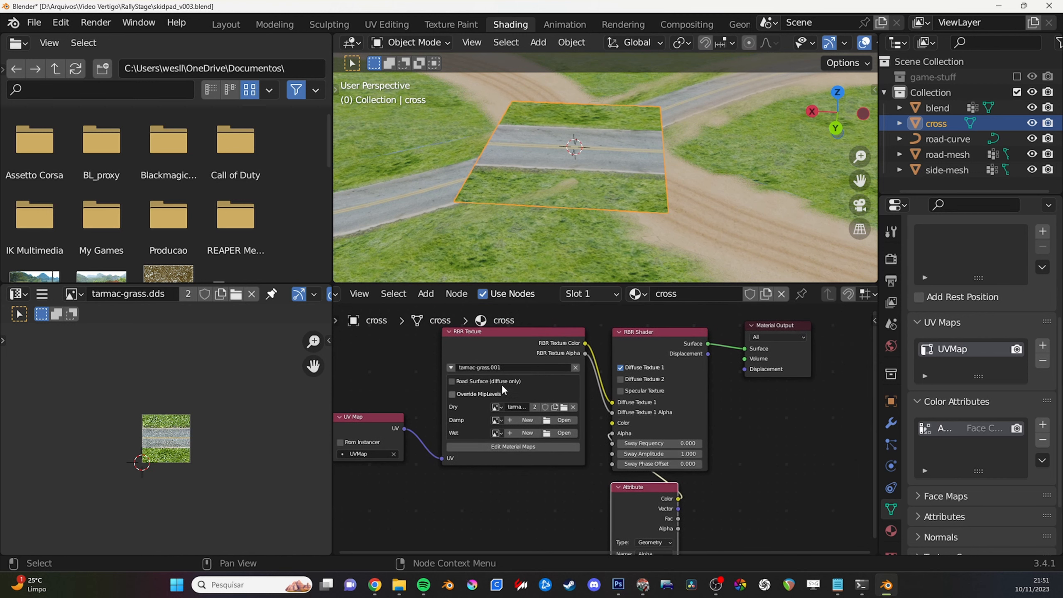
middle_click_drag(467, 360, 481, 371)
scroll(491, 387, "up", 1)
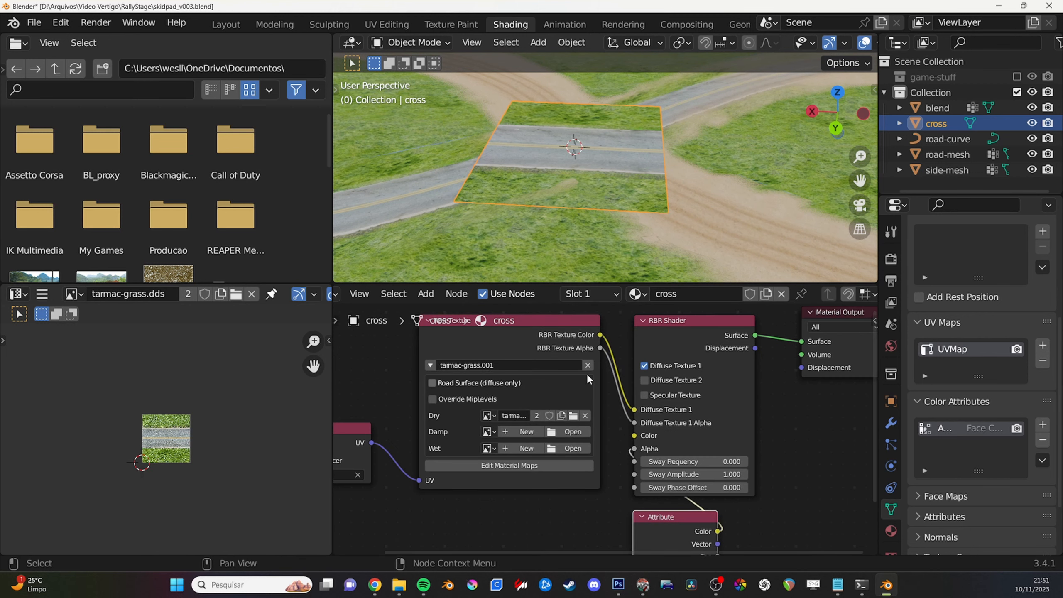
left_click(514, 368)
type("cross")
key("Return")
middle_click_drag(495, 370, 550, 363)
Load cross.dds from the RallyStage Textures folder as the Dry map of the cross RBR Texture.
scroll(550, 363, "down", 1)
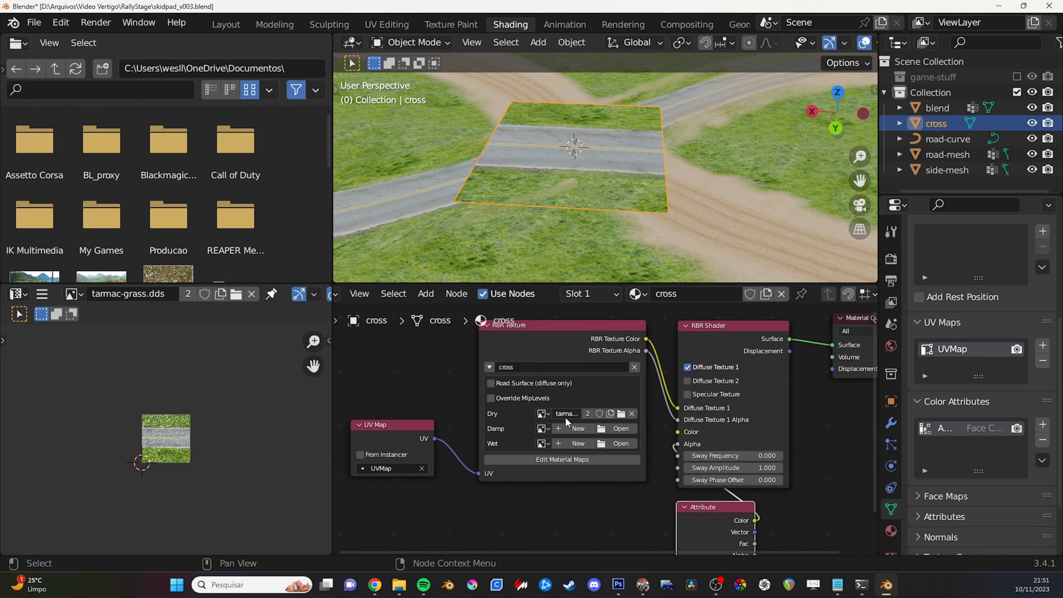
scroll(538, 417, "up", 1)
left_click(538, 414)
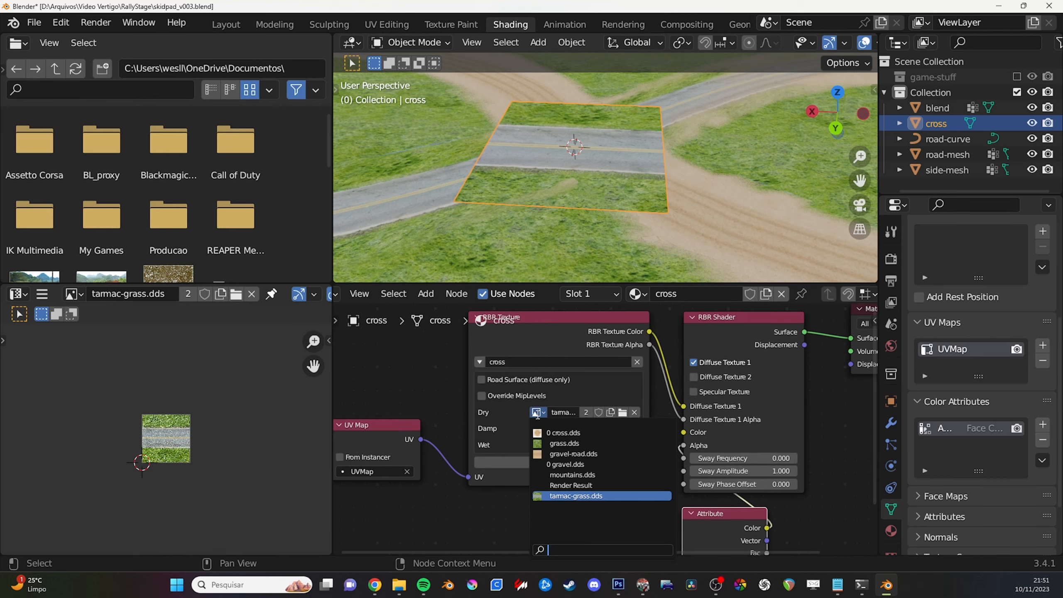
left_click(623, 412)
double_click(381, 183)
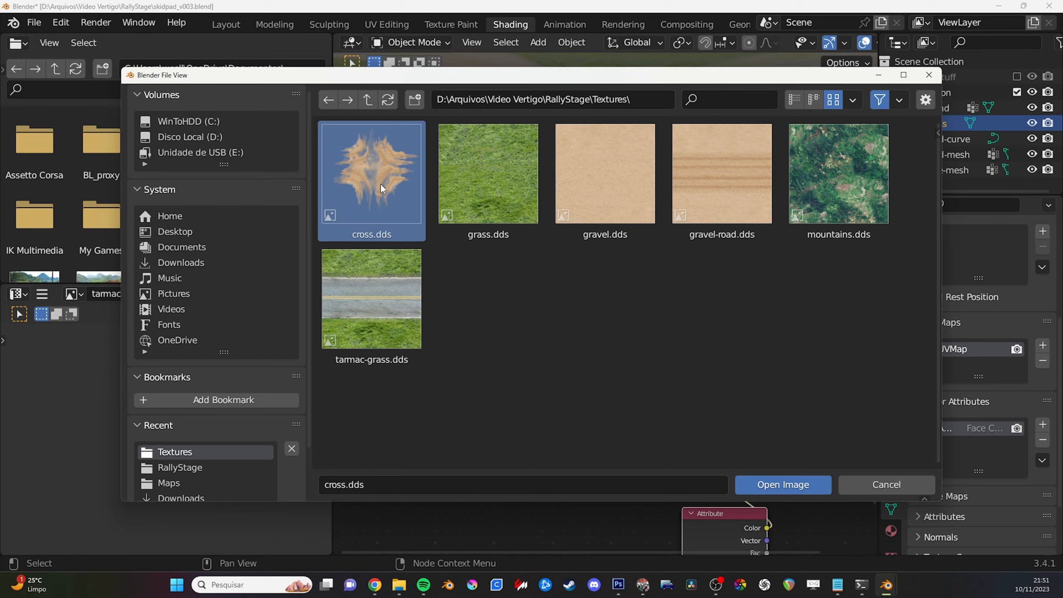
Rotate the cross plane in the top orthographic view so its texture lines up with the tarmac road and gravel tracks.
middle_click_drag(521, 206, 566, 149)
key("KP_5")
key("KP_7")
scroll(582, 196, "down", 3)
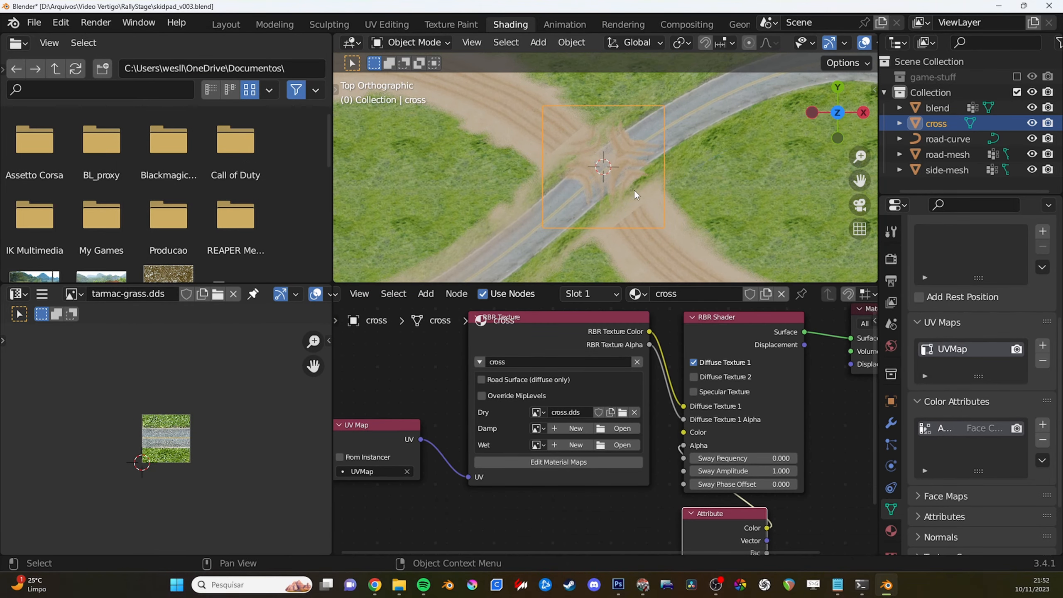
middle_click_drag(634, 190, 627, 168, "shift")
key("r")
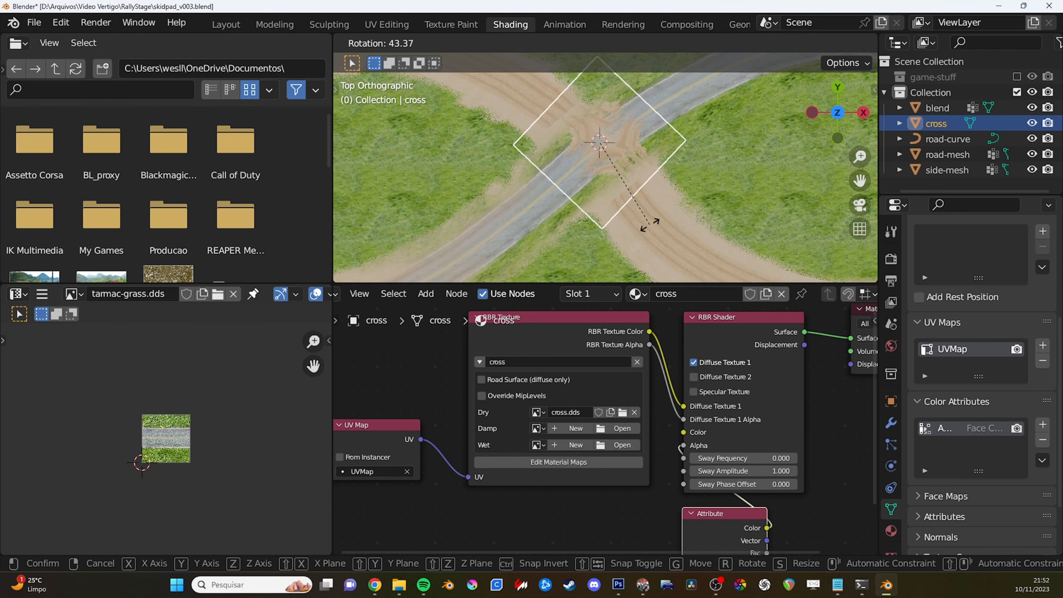
right_click(667, 221)
key("r")
Sculpt the road-mesh around the crossing with a resized Grab brush so the gravel tracks meet the cross texture.
key("g")
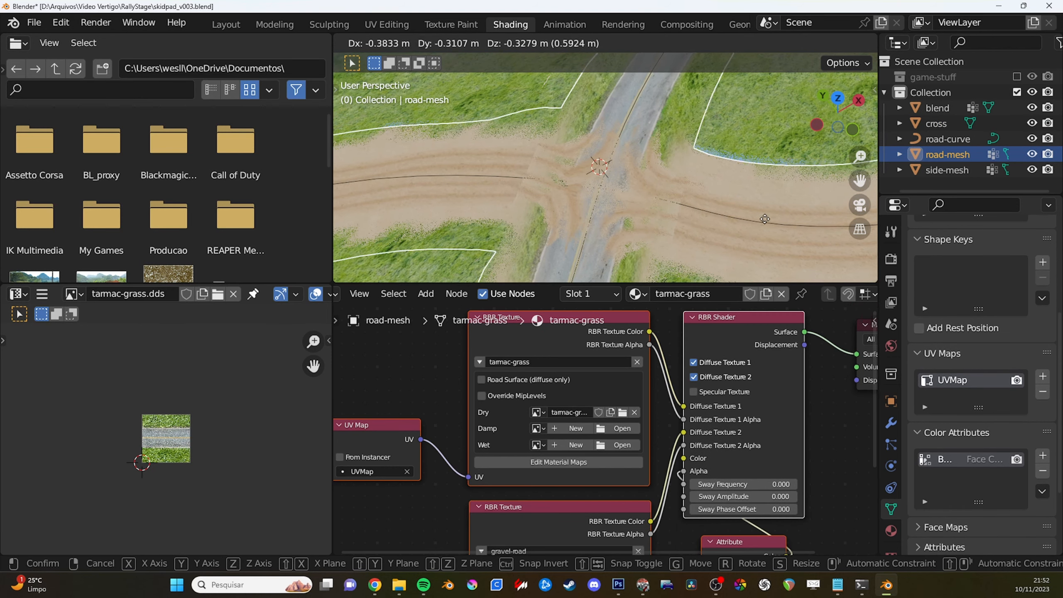
right_click(742, 201)
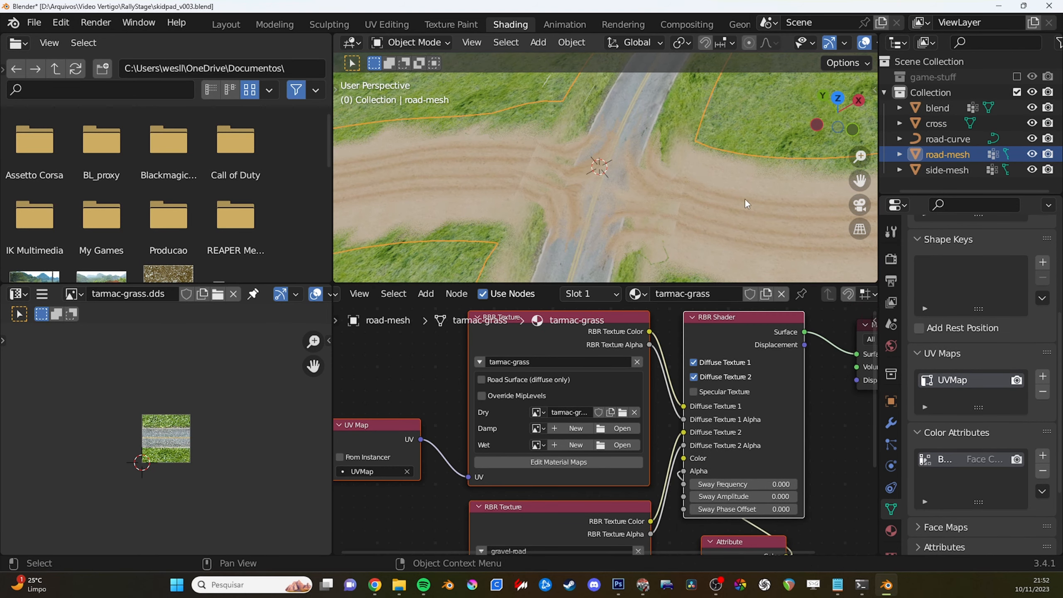
middle_click_drag(744, 199, 677, 233)
key("ctrl+Tab")
key("f")
left_click(744, 210)
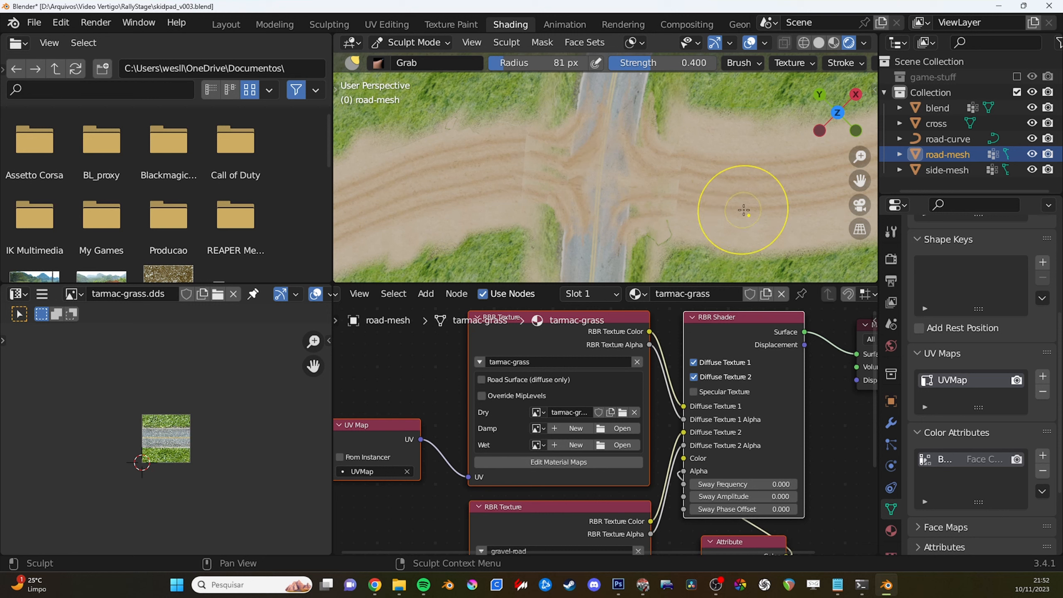
key("f")
left_click(733, 194)
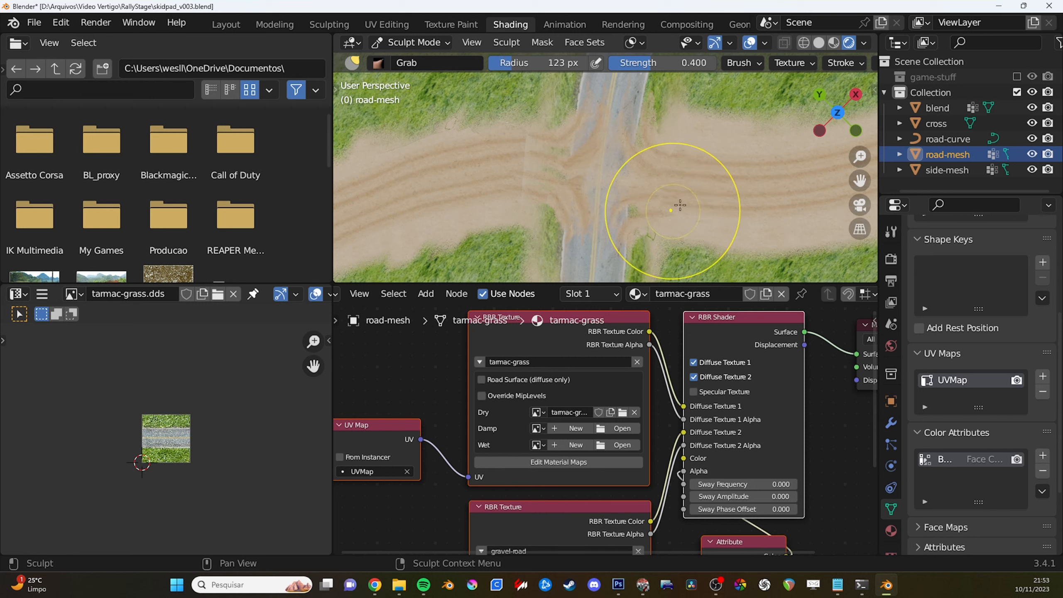
key("f")
left_click(576, 176)
mouse_move(517, 171)
left_mouse_down()
mouse_move(530, 132)
mouse_move(522, 143)
left_mouse_up()
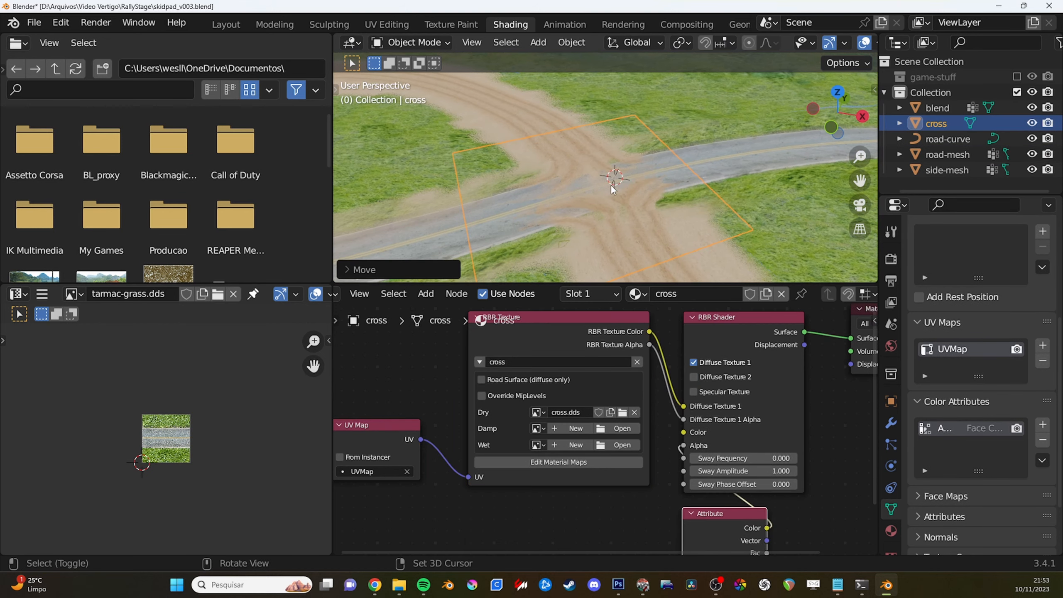
Isolate the cross plane and add two loop cuts, each slid close to one of two adjacent outer edges.
mouse_move(611, 186)
middle_mouse_down()
mouse_move(634, 189)
mouse_move(639, 207)
mouse_move(627, 197)
mouse_move(665, 228)
middle_mouse_up()
key("Tab")
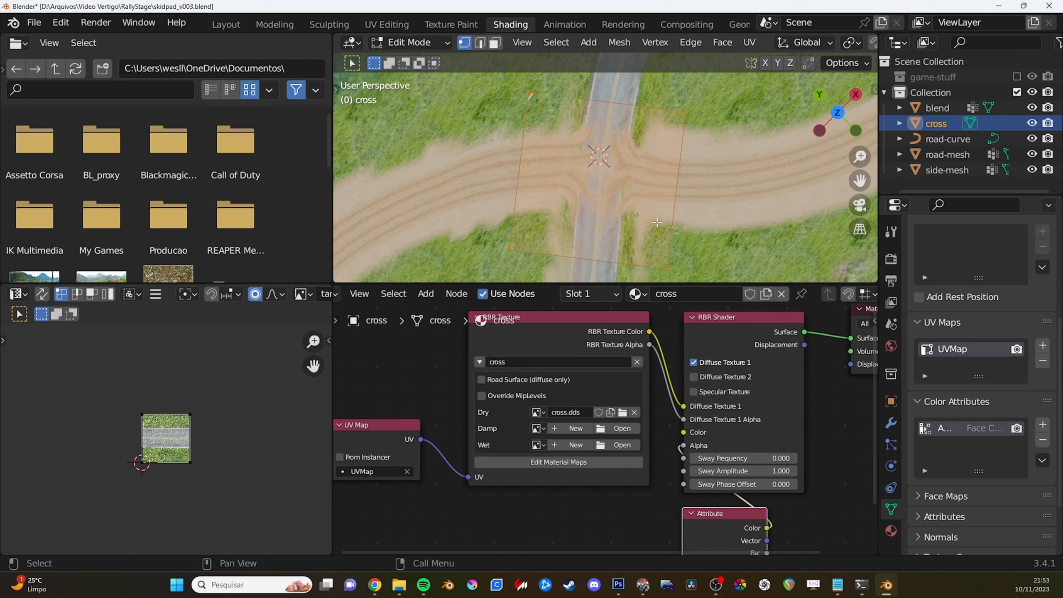
key("Tab")
key("KP_Divide")
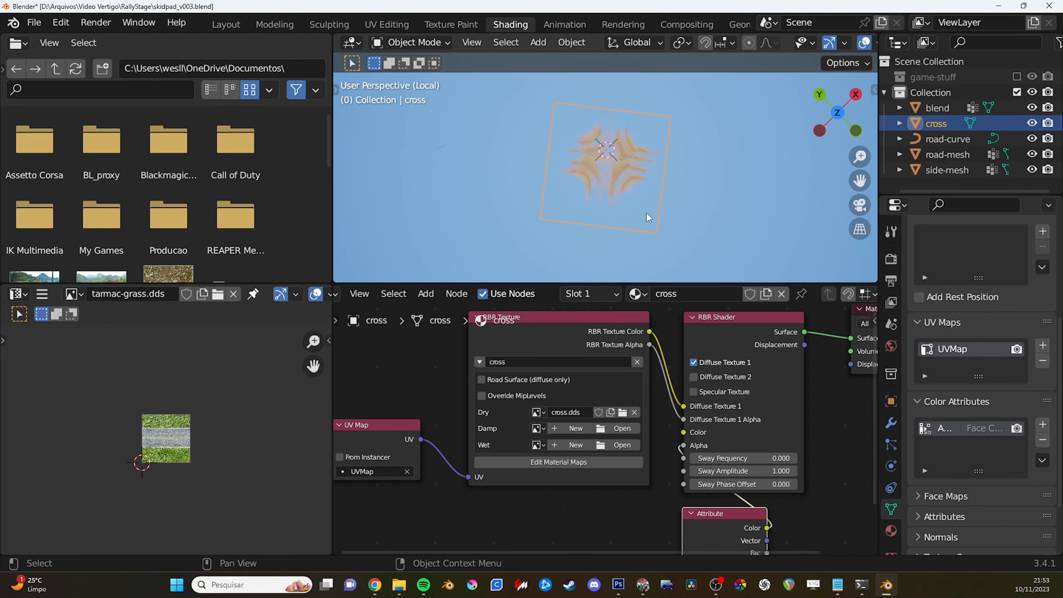
key("Tab")
key("ctrl+r")
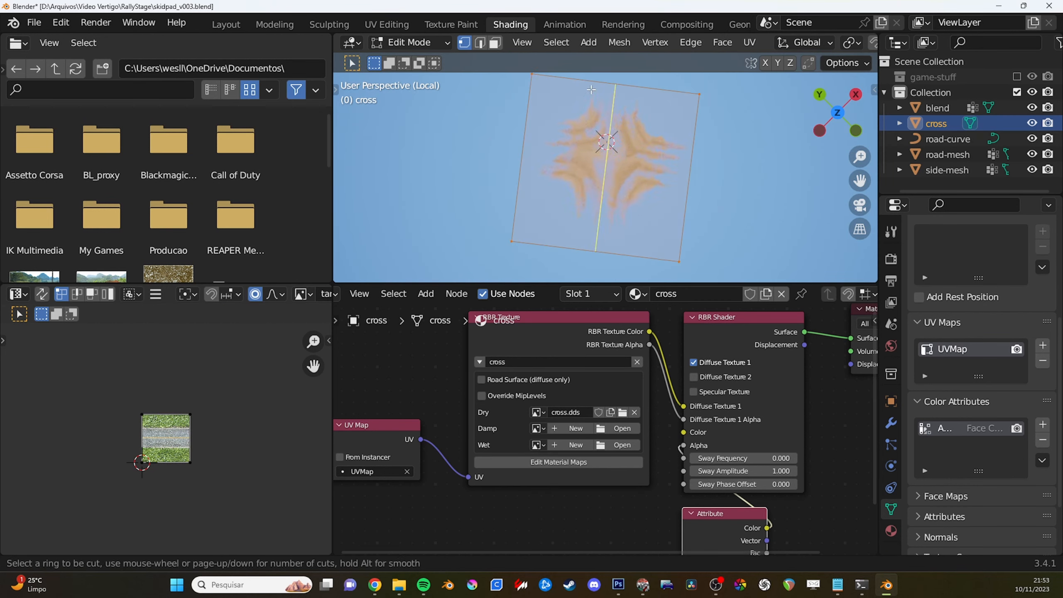
left_click(605, 84)
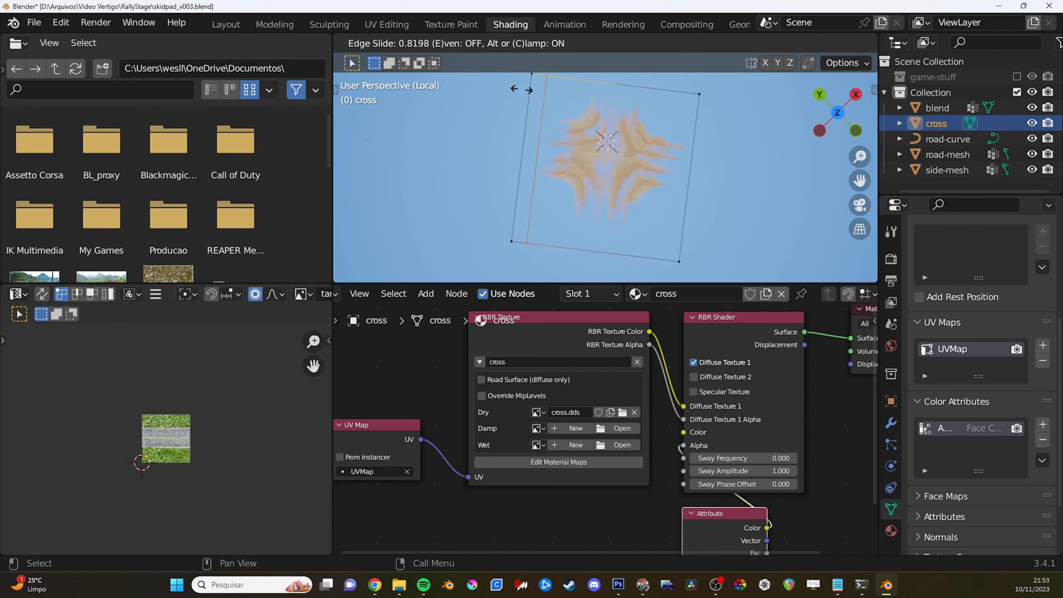
left_click(522, 89)
key("ctrl+r")
left_click(523, 187)
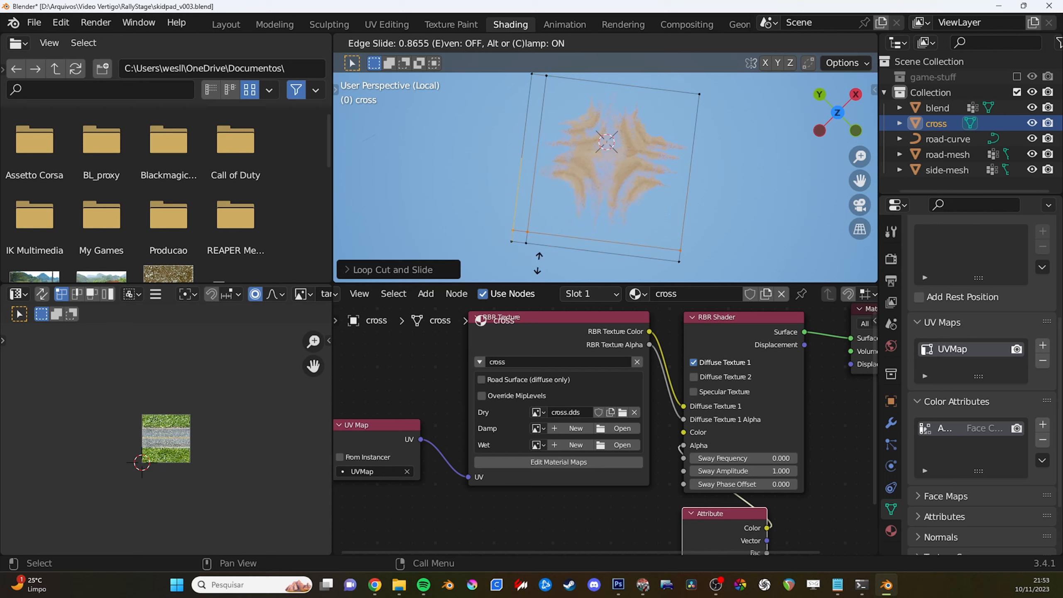
left_click(538, 263)
Delete the thin outer face strips beside the loop cuts on the cross plane and leave the isolated view.
key("3")
left_click(533, 135)
left_click(521, 237, "shift")
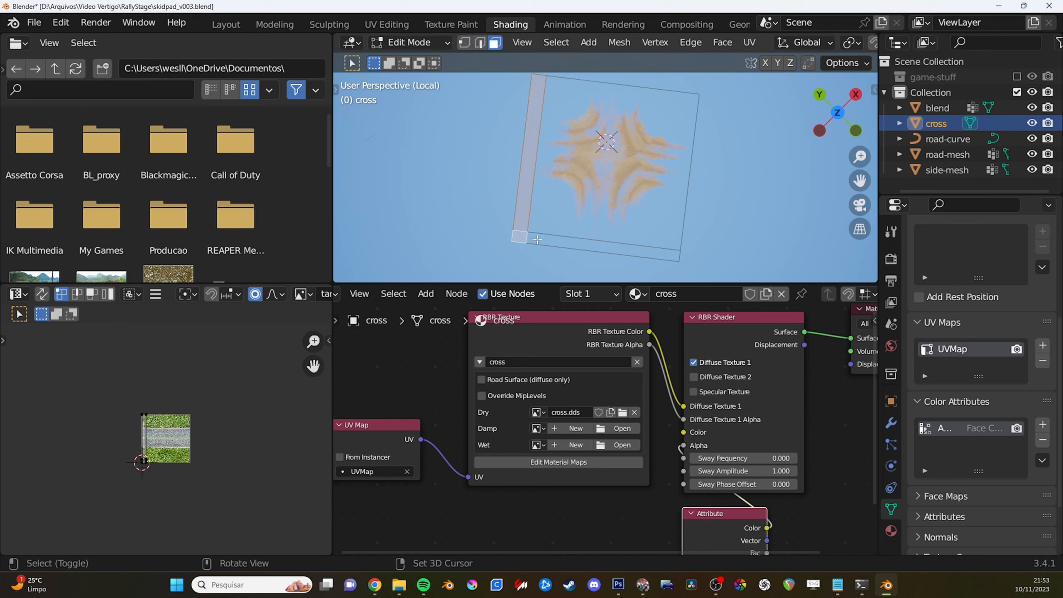
key("x")
left_click(538, 242)
key("KP_Divide")
Subdivide all faces of the cross plane into a fine grid and return to Object Mode.
key("a")
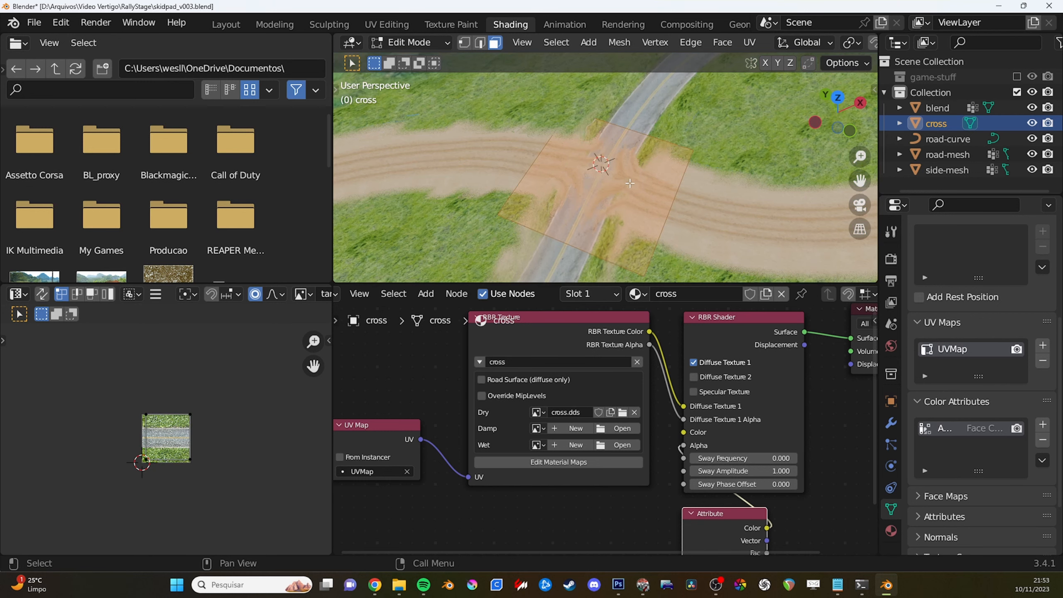
right_click(630, 183)
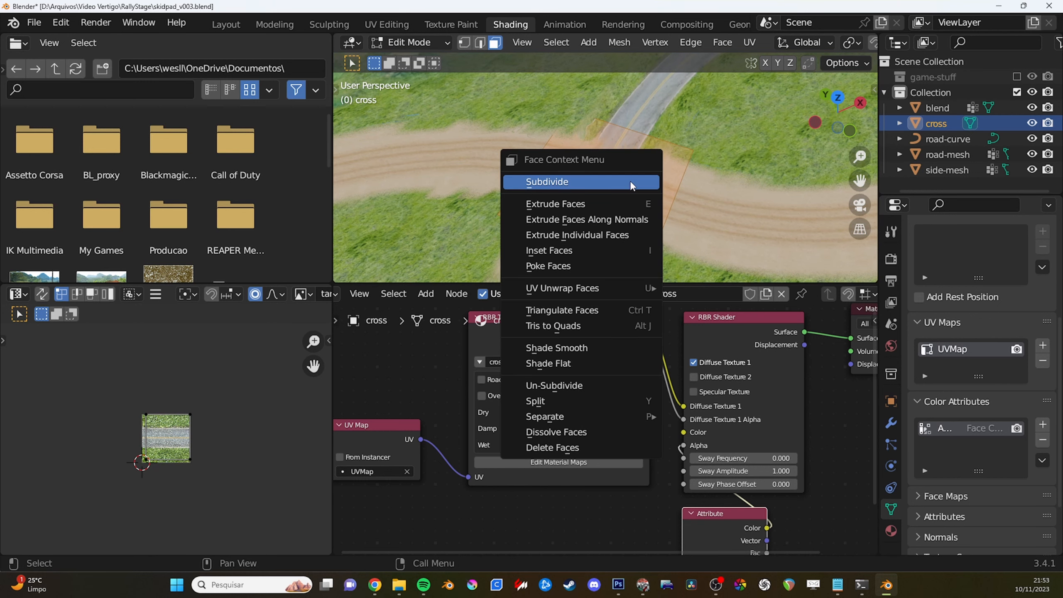
left_click(592, 184)
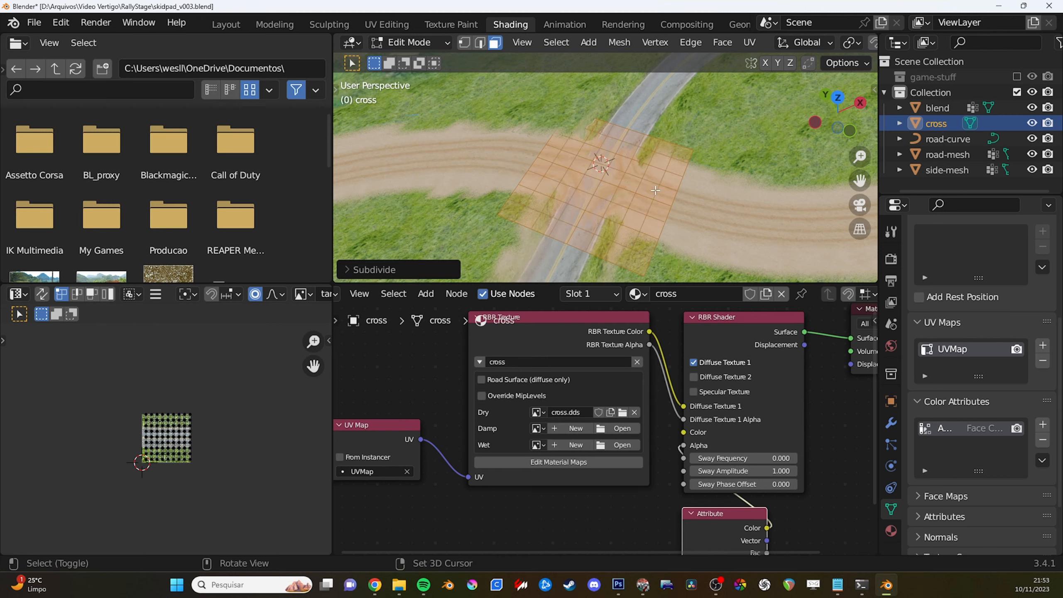
middle_click_drag(655, 191, 615, 175)
key("Tab")
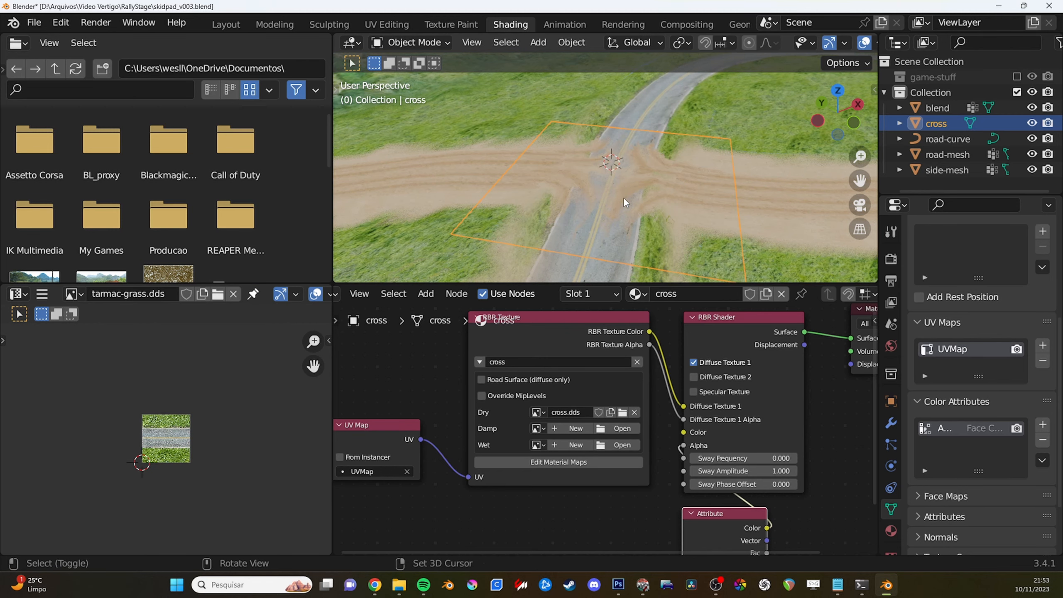
Add a Shrinkwrap modifier to the cross plane with the road-mesh as its target.
middle_click_drag(630, 212, 633, 176)
left_click(892, 422)
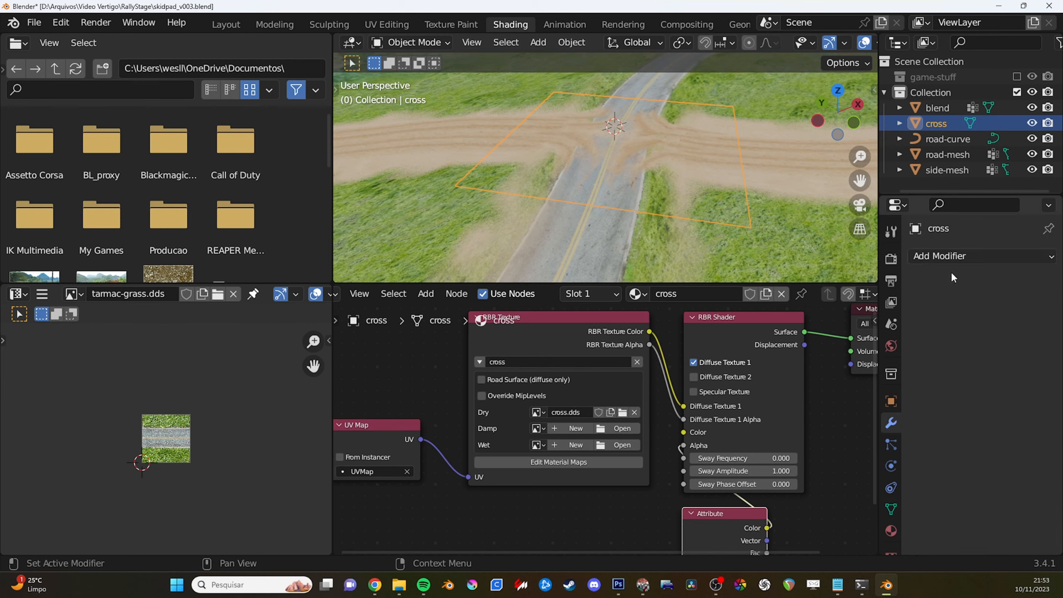
left_click(955, 258)
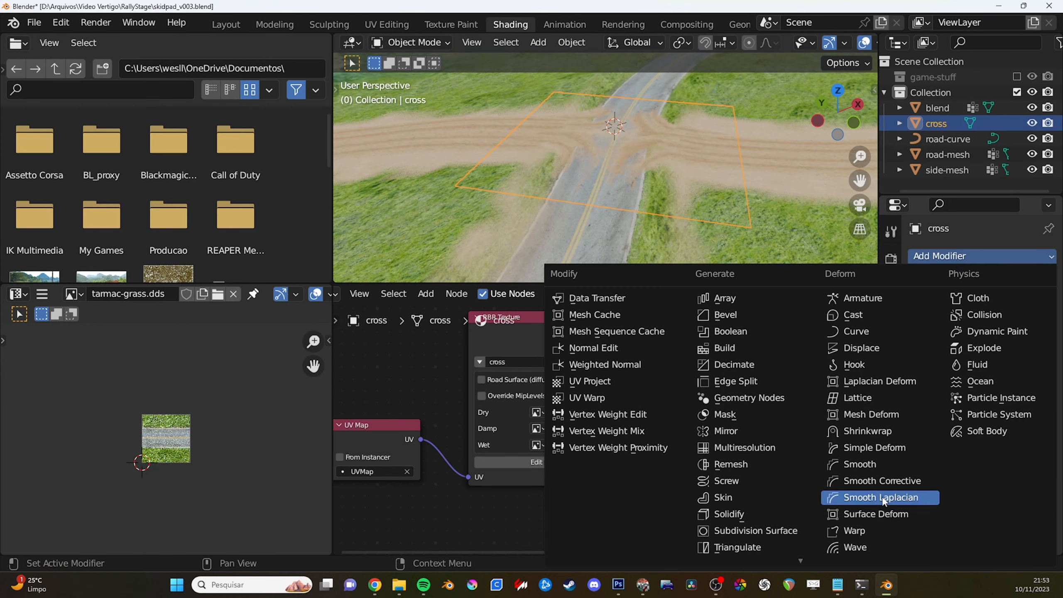
left_click(868, 431)
left_click(1026, 343)
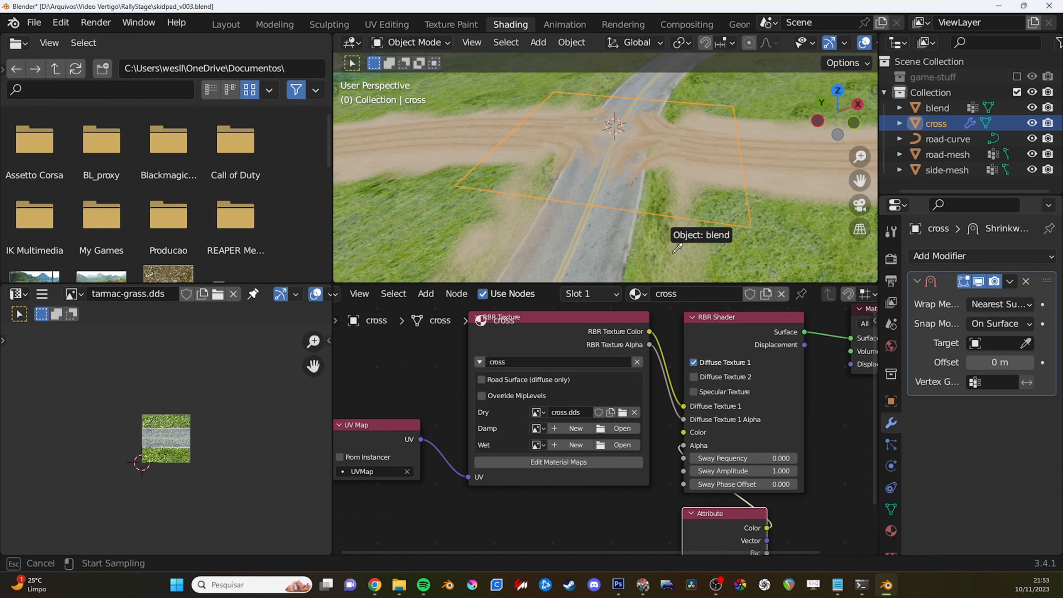
left_click(585, 249)
Set the Shrinkwrap offset of the cross plane to 0.008 m.
middle_click_drag(585, 249, 641, 205)
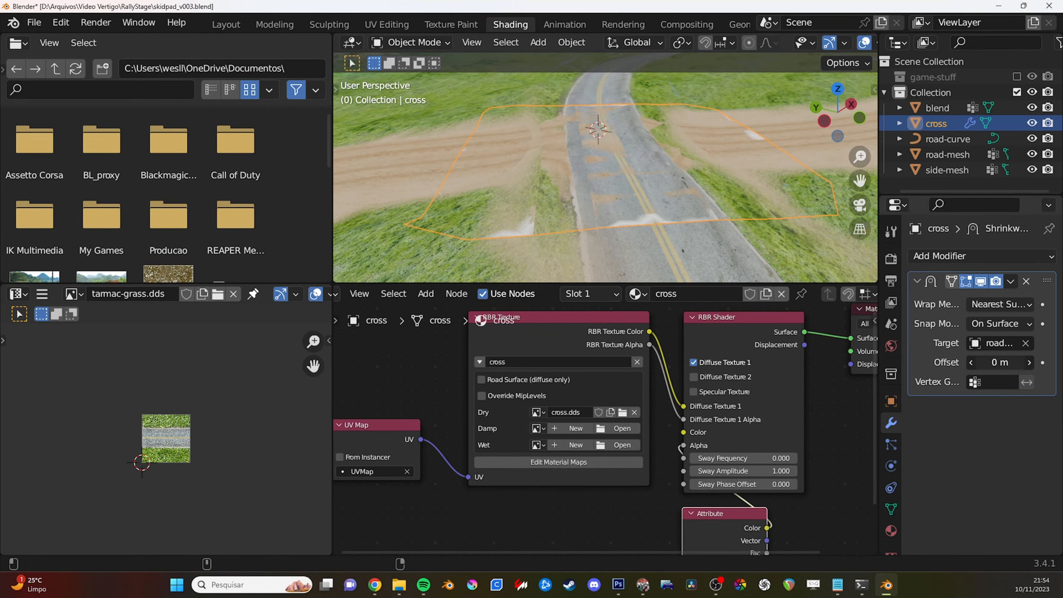
left_click_drag(1000, 362, 1005, 362)
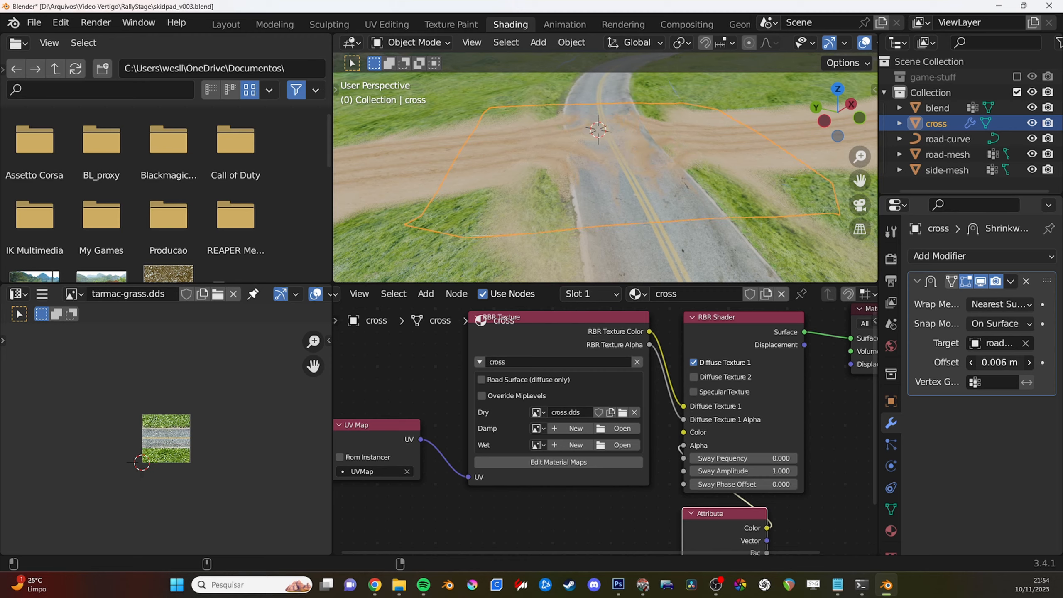
middle_click_drag(725, 142, 740, 255)
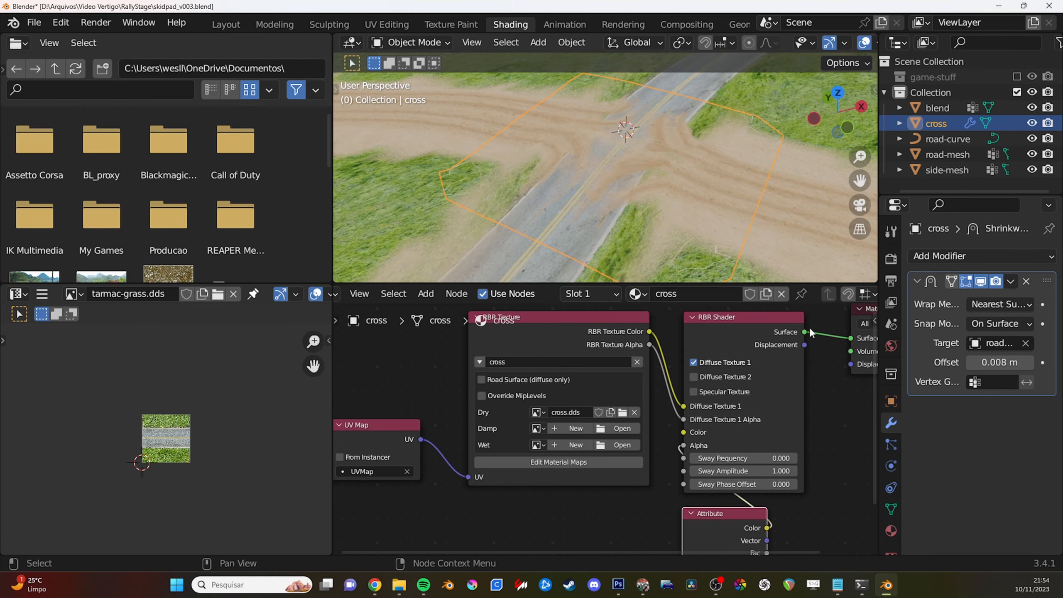
Set the cross plane's RBR object type to Object Blocks.
left_click(890, 401)
scroll(907, 395, "down", 5)
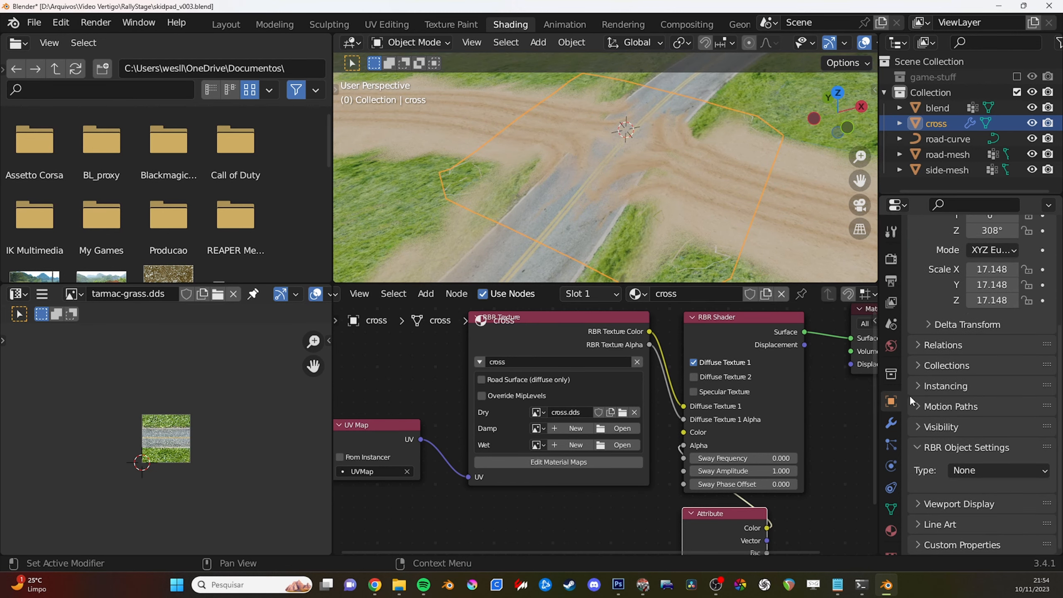
left_click(990, 470)
left_click(928, 436)
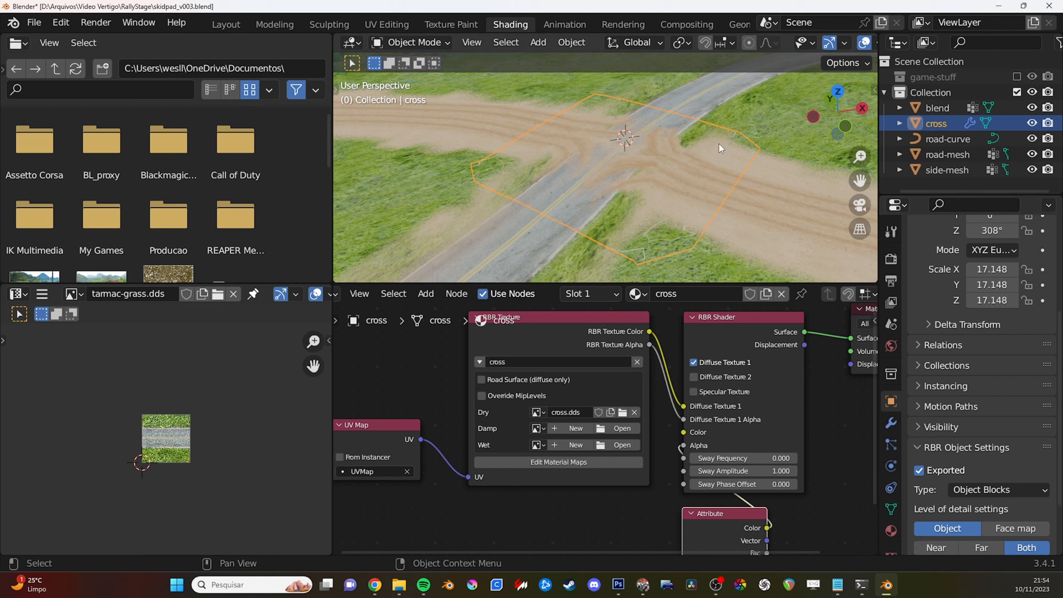
Inspect the finished crossing from farther away and save the Blender file.
middle_click_drag(719, 143, 668, 146)
scroll(942, 341, "down", 4)
scroll(669, 147, "down", 3)
middle_click_drag(670, 161, 608, 168, "shift")
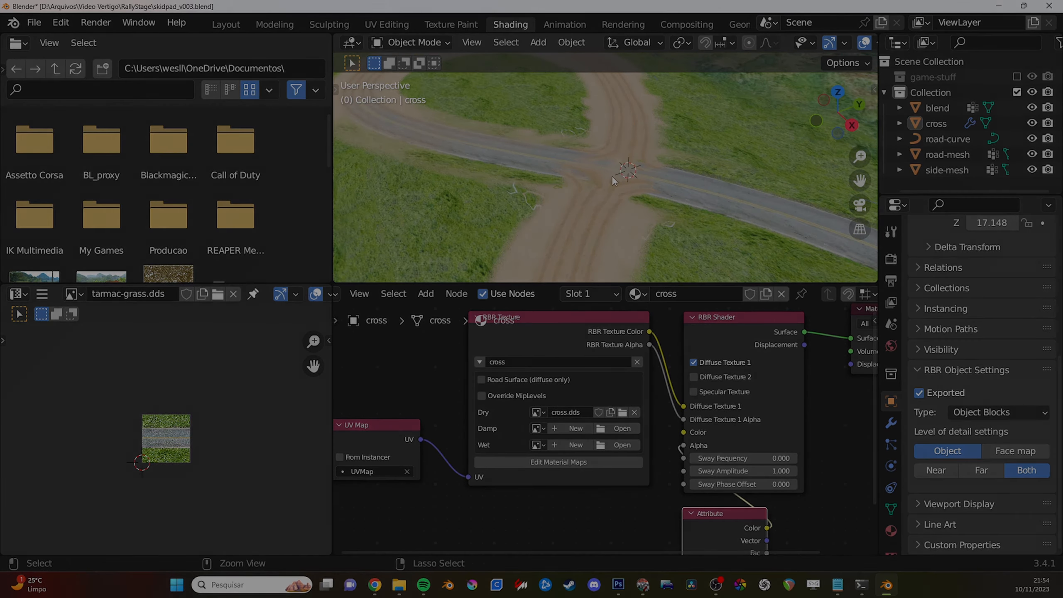
key("ctrl+s")
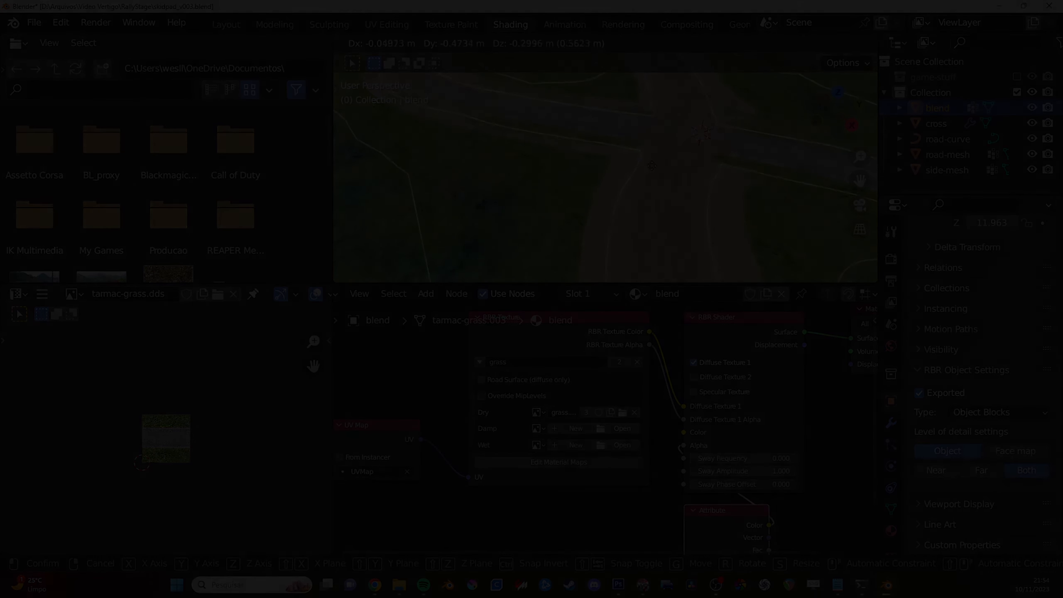